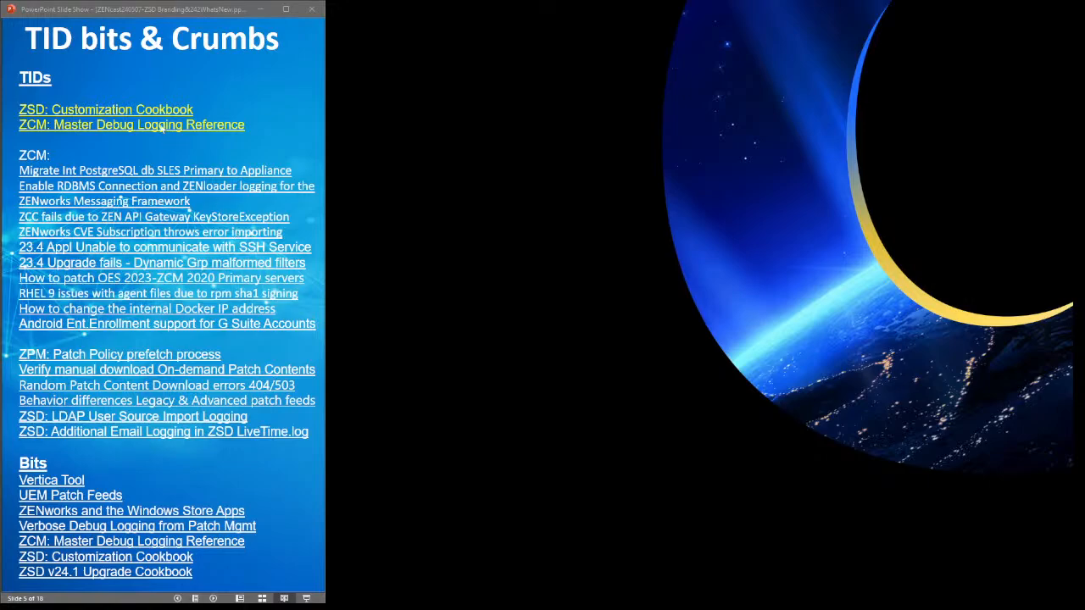
# - From the TID bits & Crumbs slide, open the 'ZSD: Customization Cookbook' article in the browser
pyautogui.press('Right')
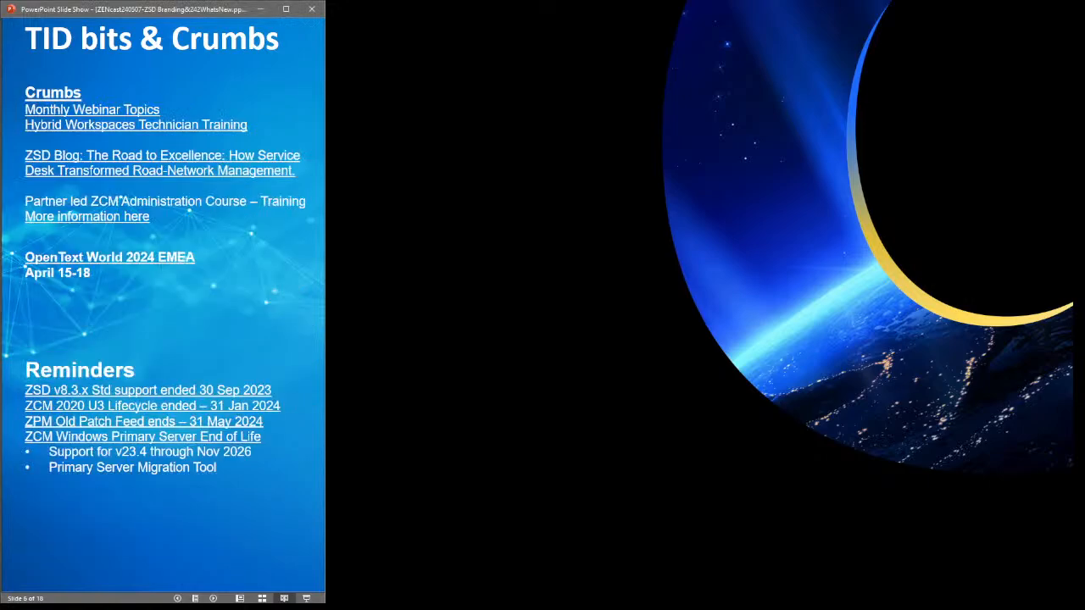
pyautogui.press('Left')
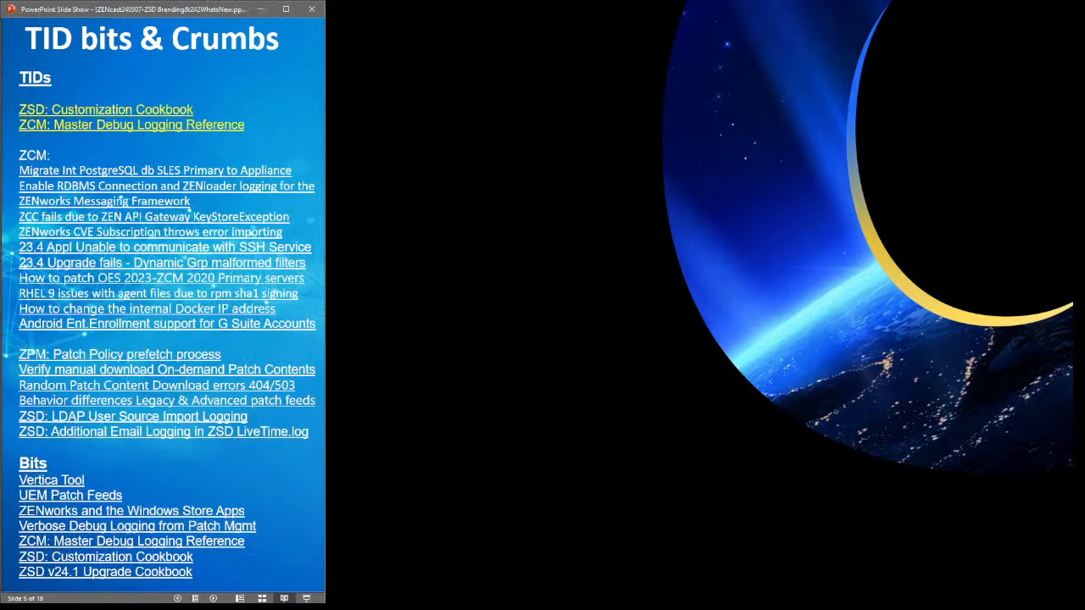
pyautogui.click(154, 117)
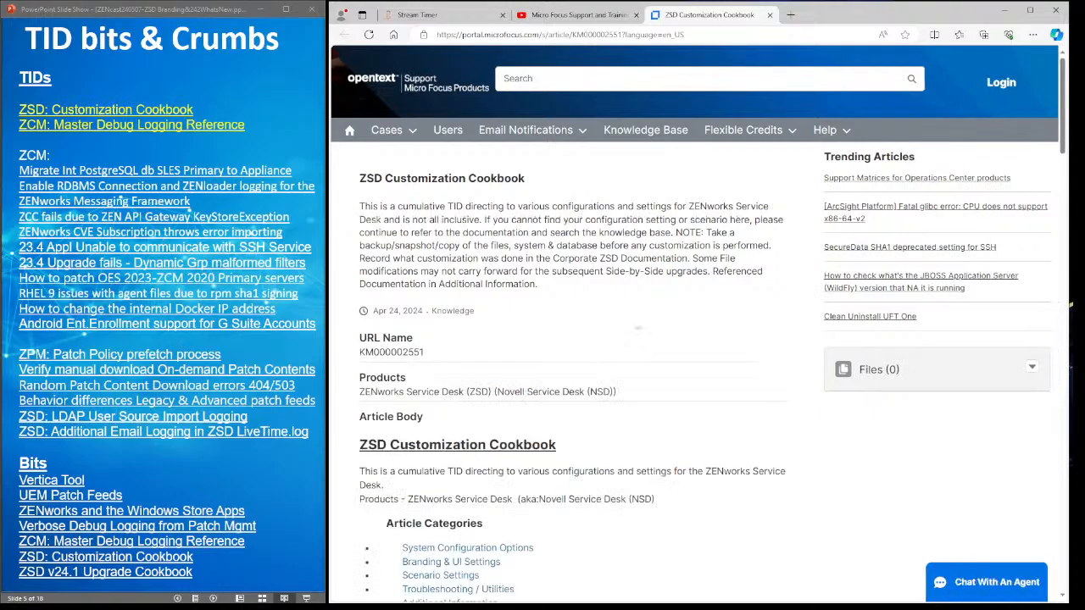
# - Scroll through the Customization Cookbook article's categorized TID lists and back up
pyautogui.scroll(-10, 638, 328)
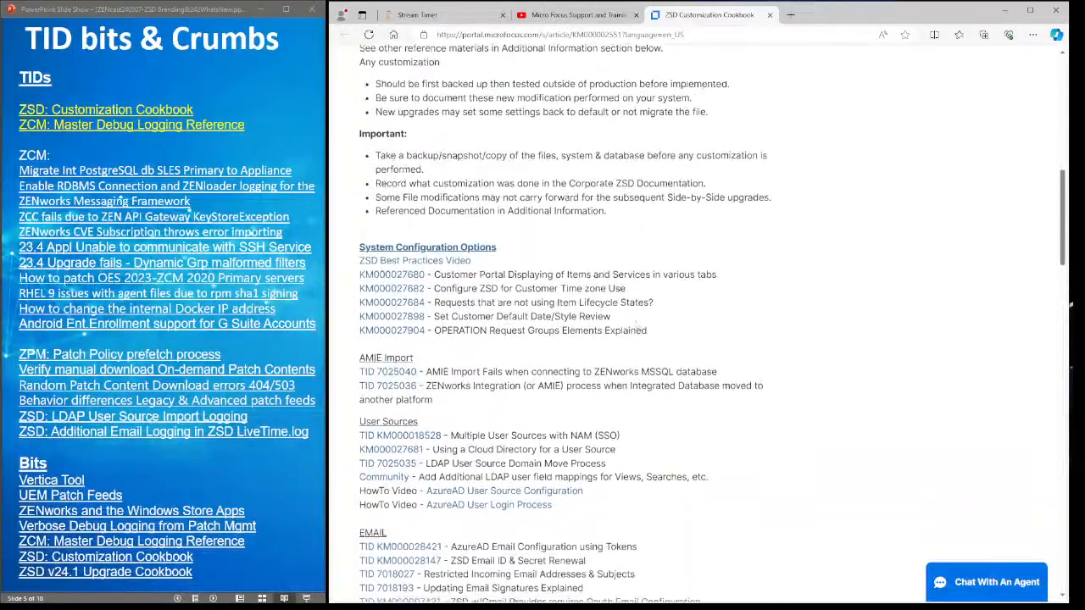
pyautogui.scroll(-1, 635, 329)
pyautogui.scroll(-2, 637, 320)
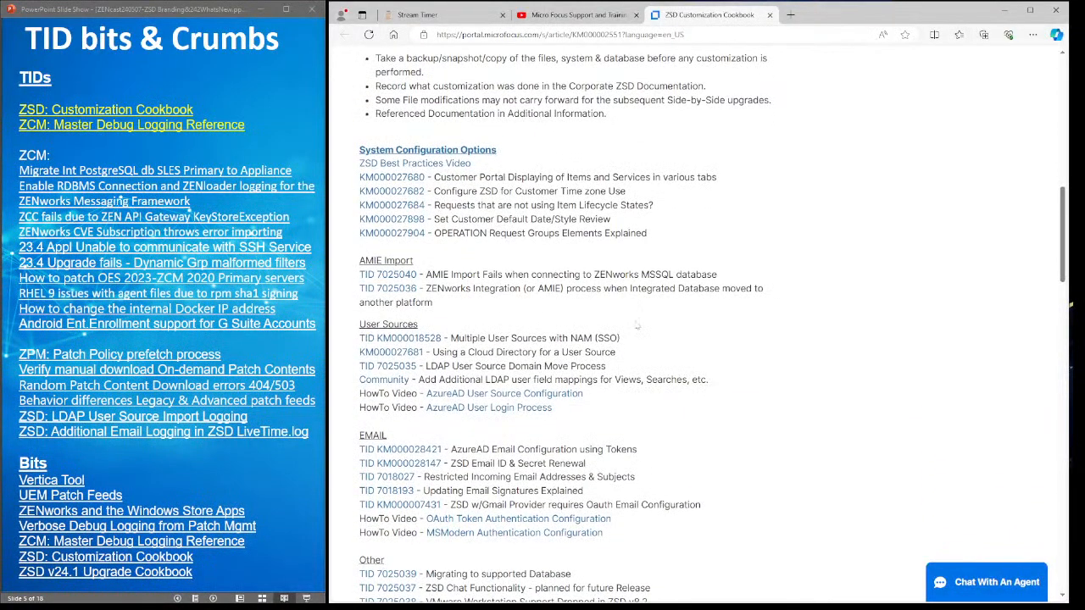
pyautogui.scroll(-14, 637, 325)
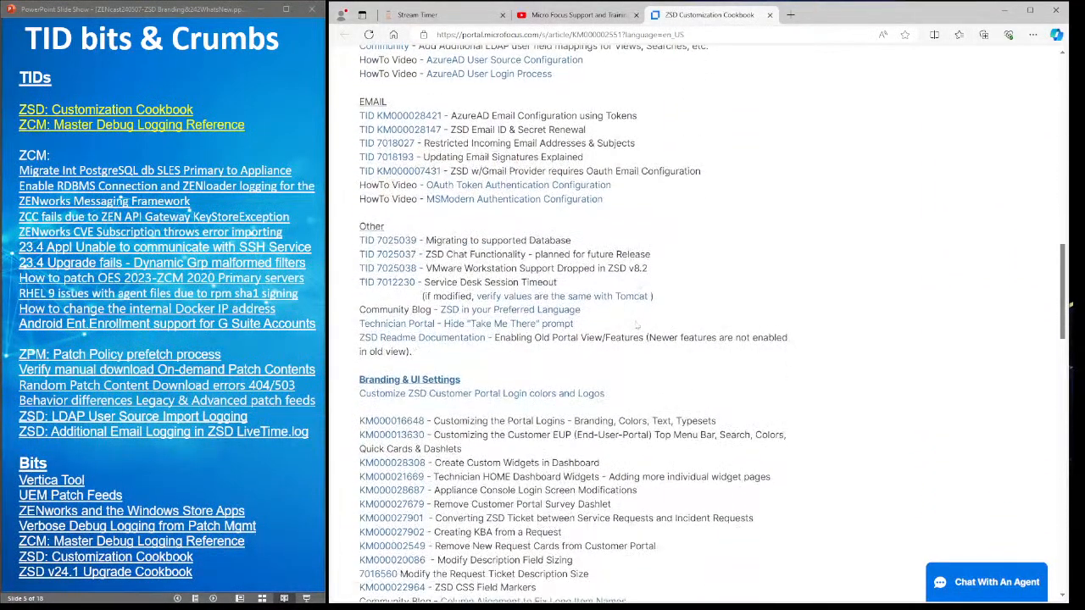
pyautogui.scroll(-1, 636, 327)
pyautogui.scroll(-3, 637, 324)
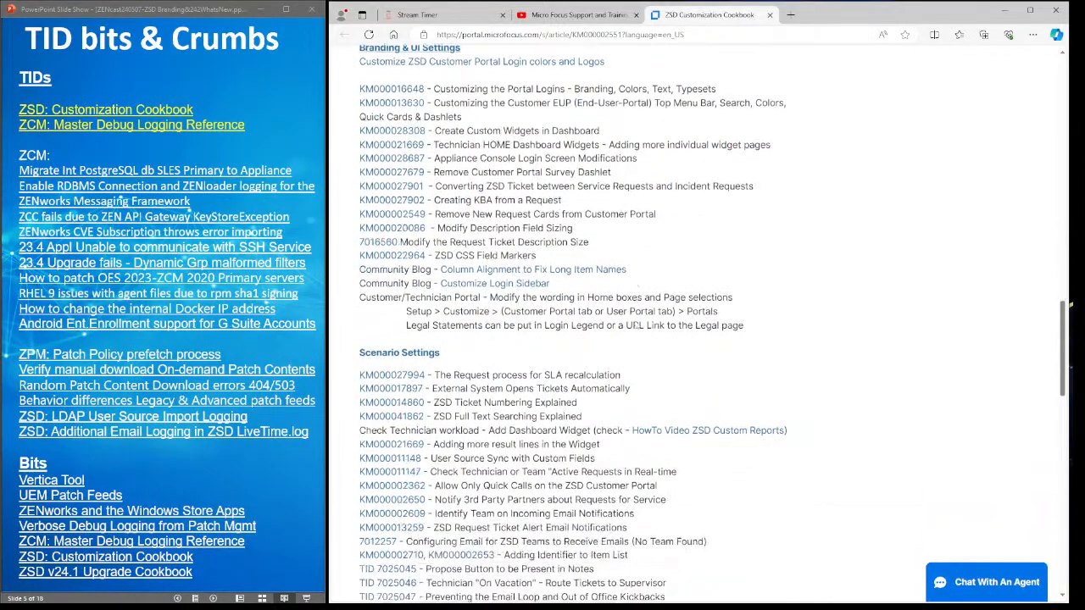
pyautogui.scroll(10, 636, 325)
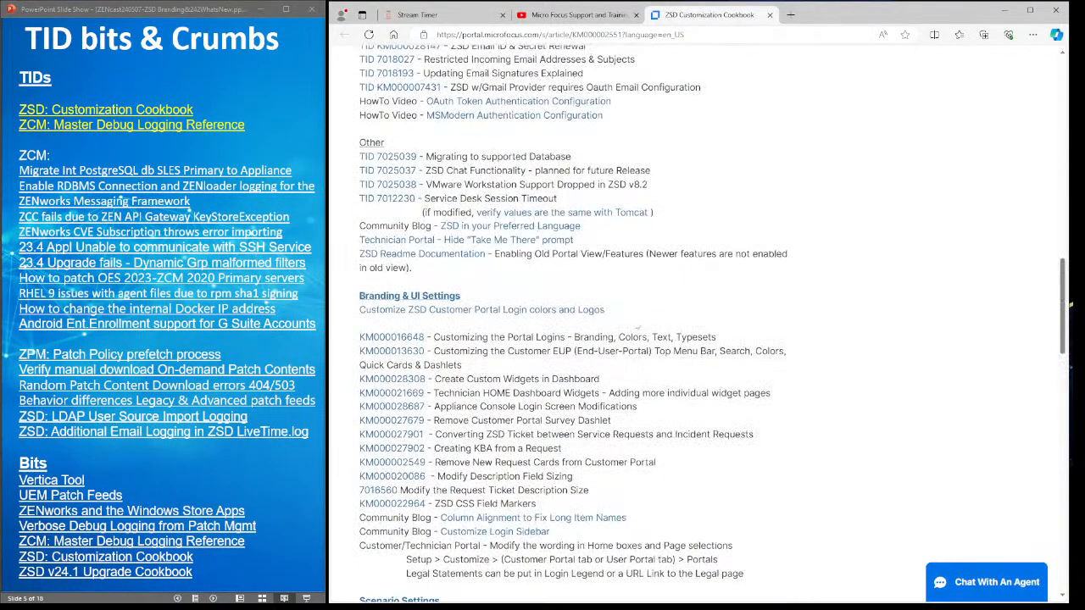
pyautogui.scroll(12, 637, 325)
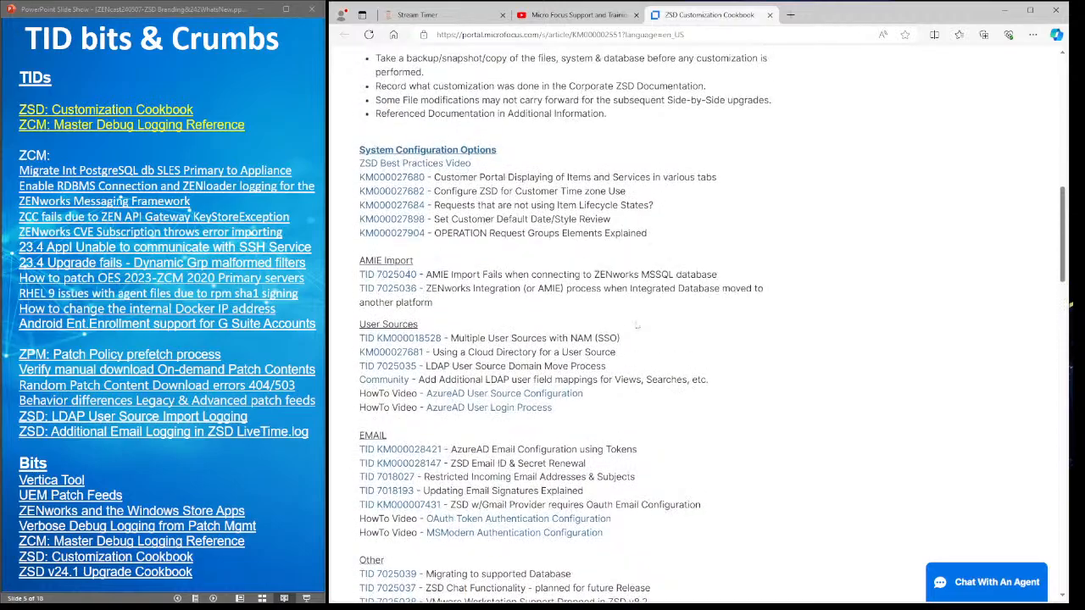
pyautogui.scroll(4, 637, 328)
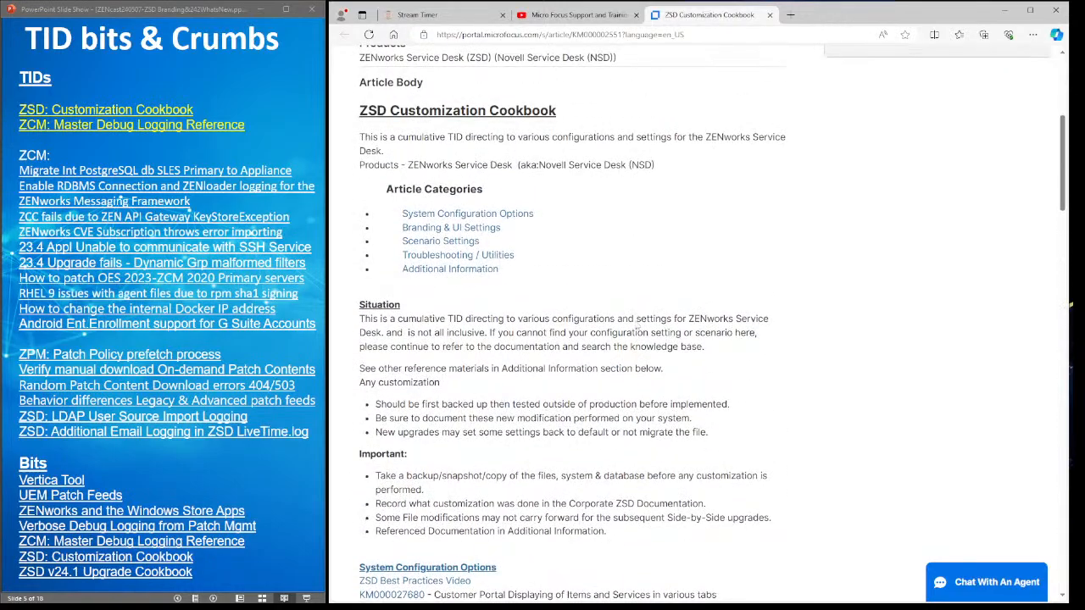
pyautogui.scroll(4, 636, 329)
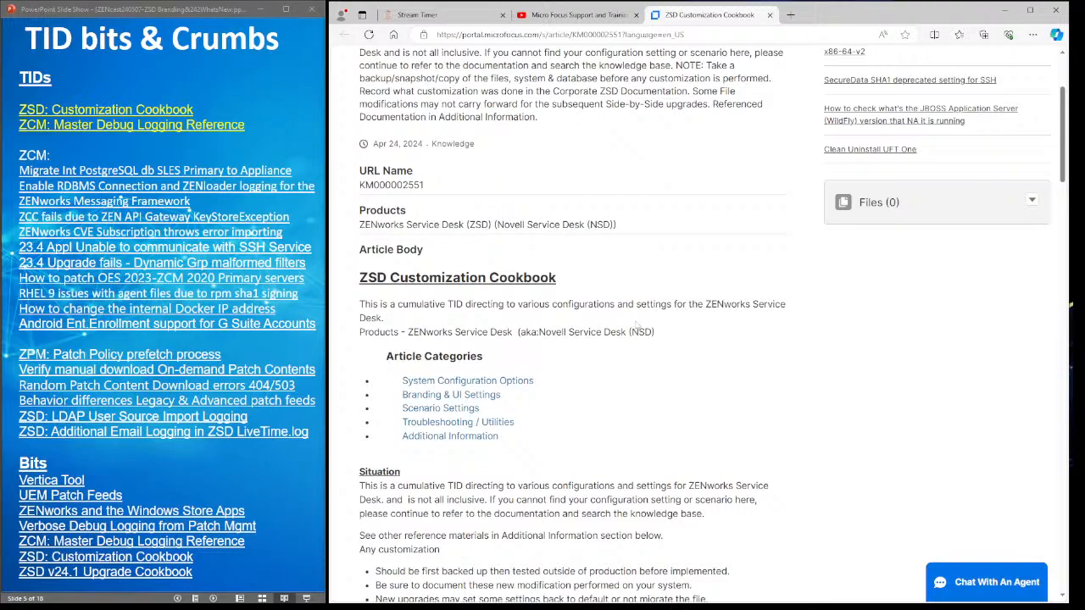
# - Advance to the Crumbs and Reminders slide and open the UEM Monthly Update Call recordings page
pyautogui.click(268, 121)
pyautogui.click(269, 120)
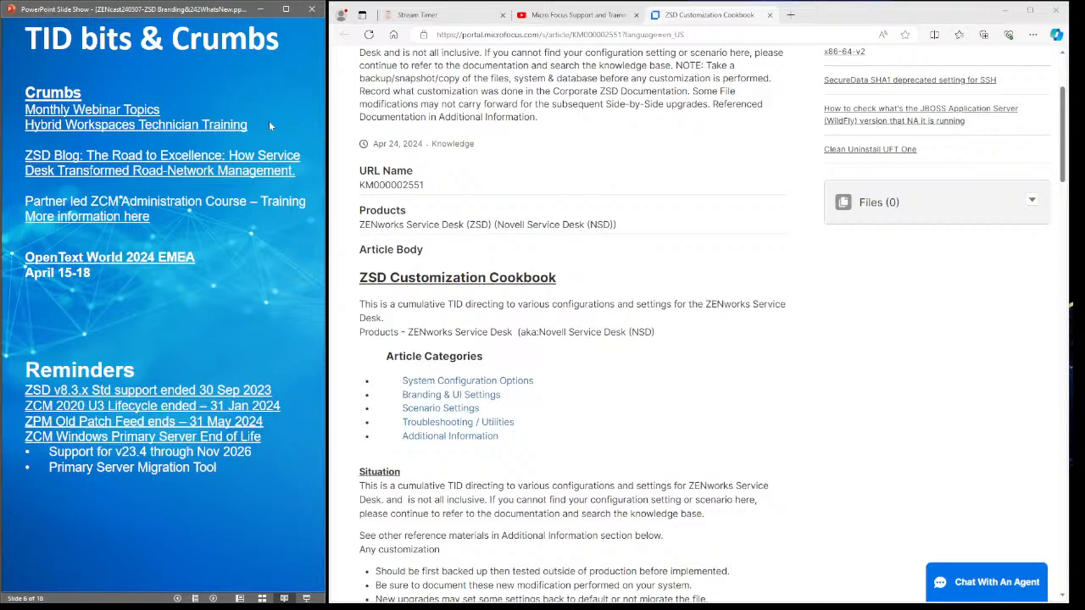
pyautogui.click(98, 111)
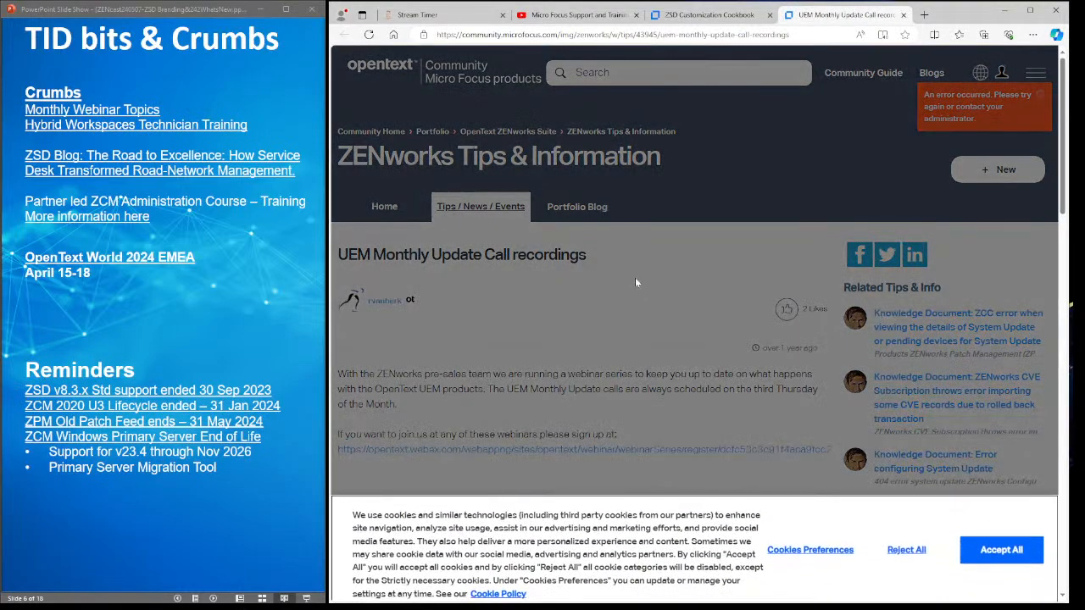
# - Accept cookies, browse the recordings, then open 'ZENworks Administrator Training Courses - May and June 2024'
pyautogui.click(1002, 545)
pyautogui.scroll(-3, 664, 407)
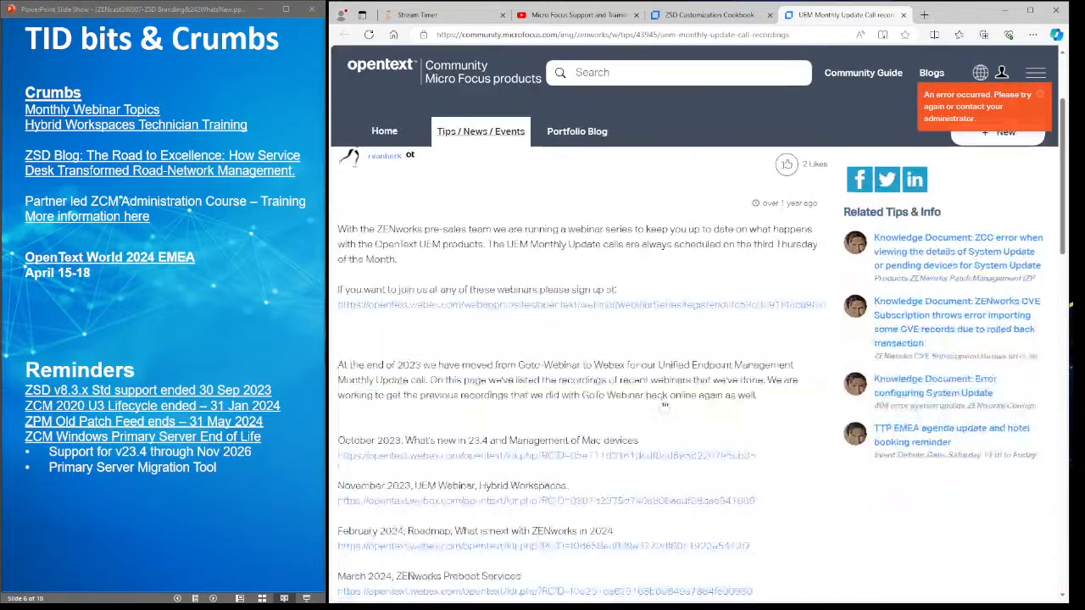
pyautogui.scroll(-1, 664, 407)
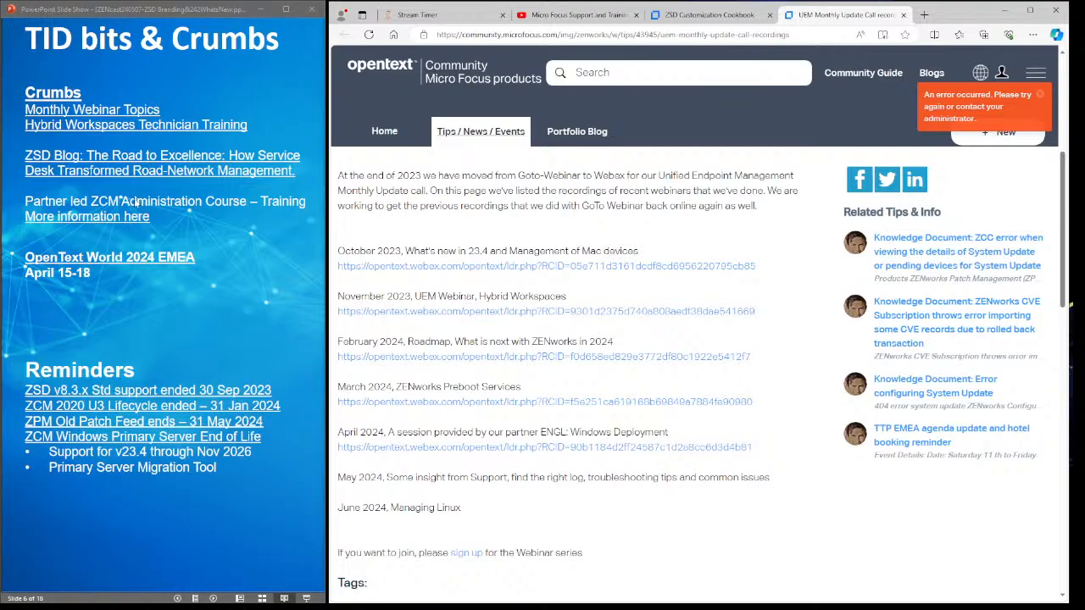
pyautogui.click(104, 218)
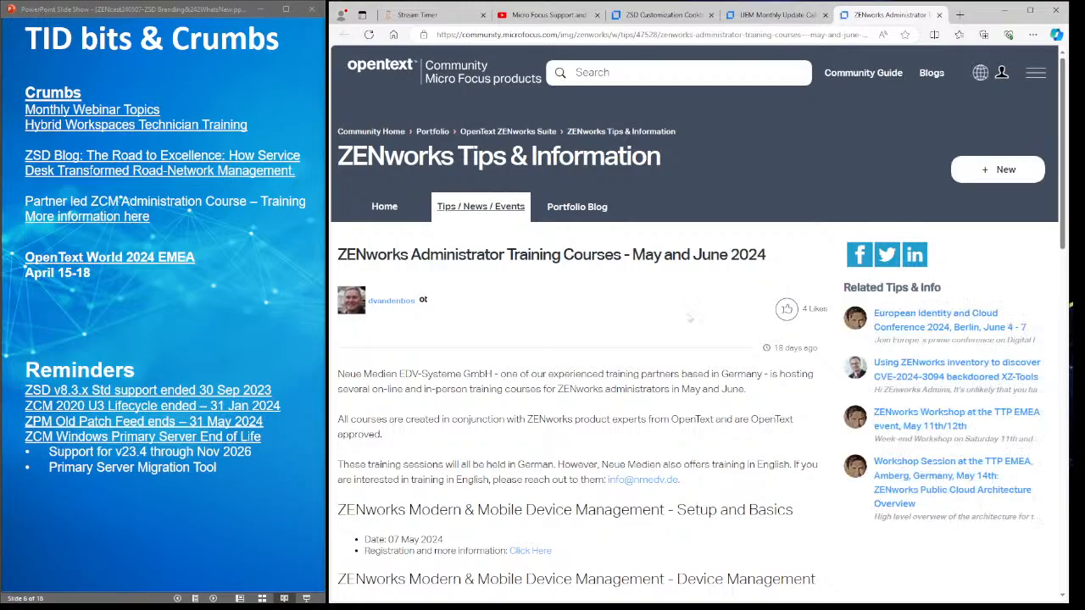
# - Look over the training course list, then open the 'OpenText World 2024 EMEA' event page
pyautogui.scroll(-3, 690, 316)
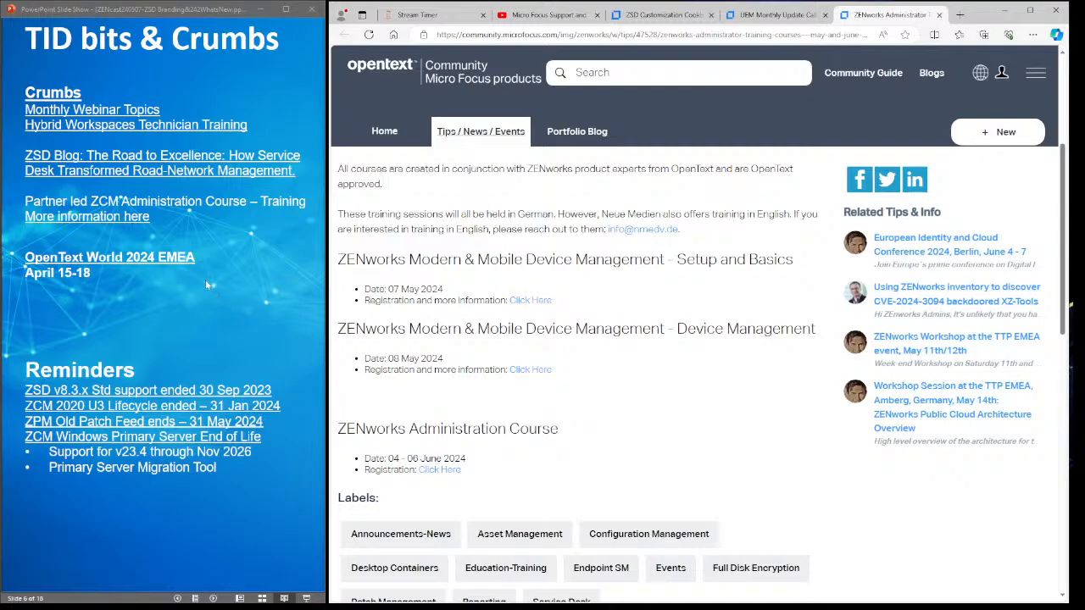
pyautogui.click(148, 268)
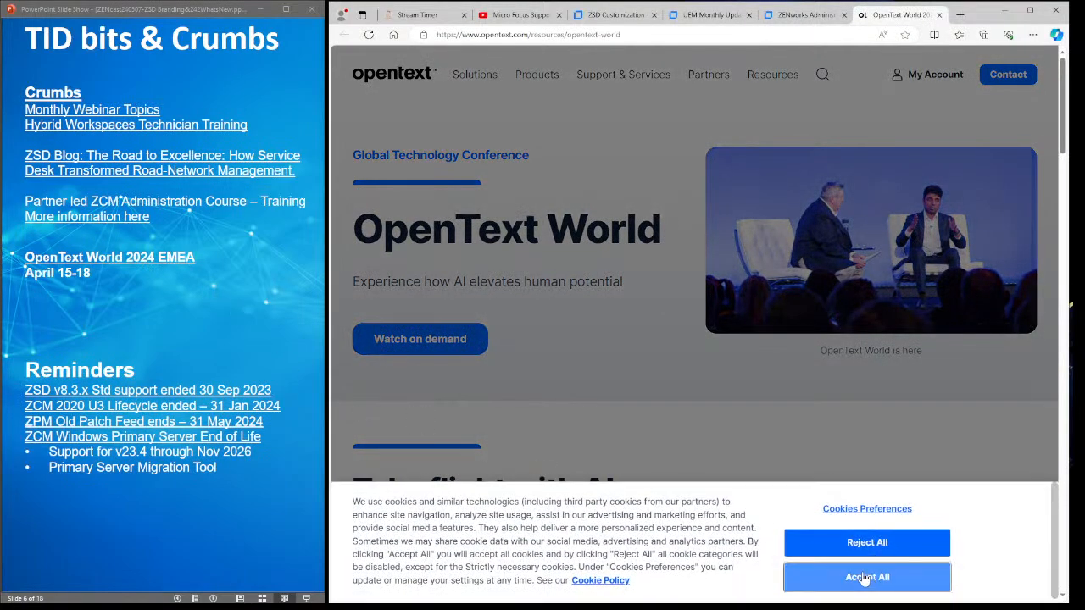
# - Accept all cookies on the OpenText World page and check the event cards below
pyautogui.click(862, 580)
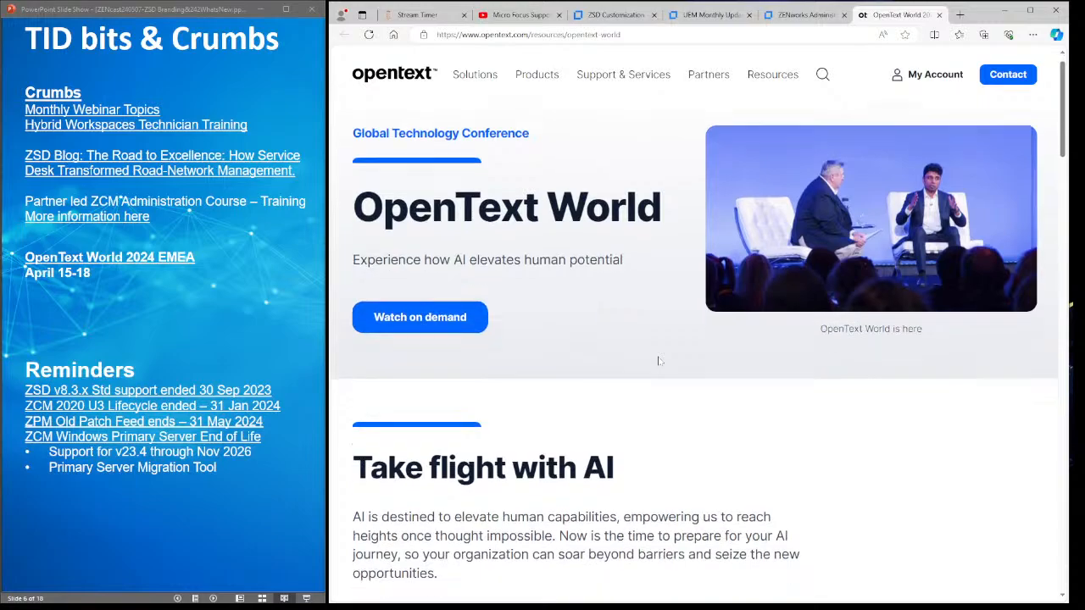
pyautogui.scroll(-5, 658, 361)
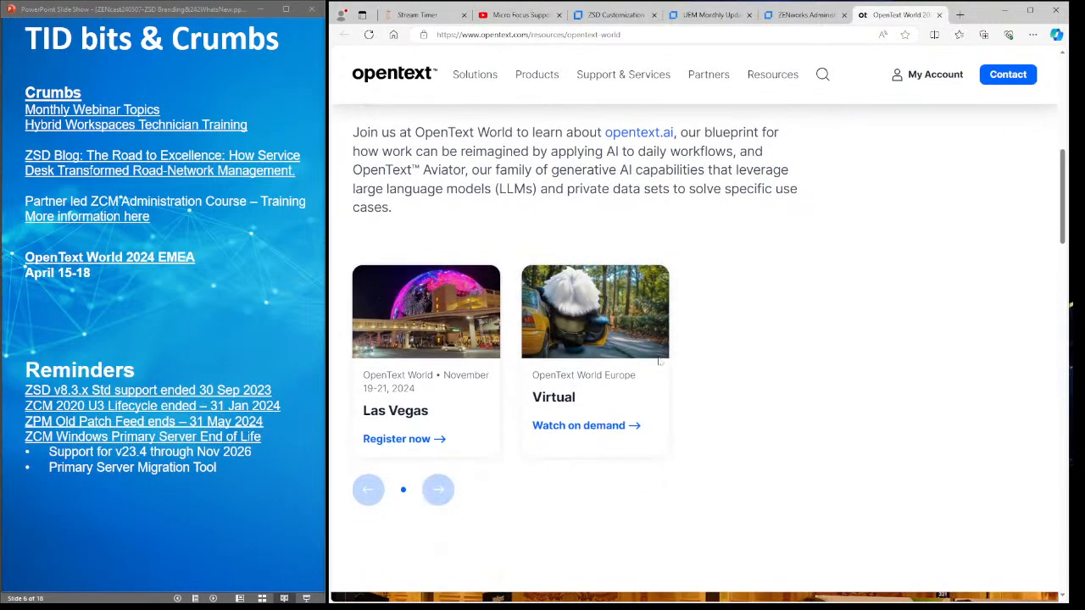
pyautogui.scroll(5, 659, 362)
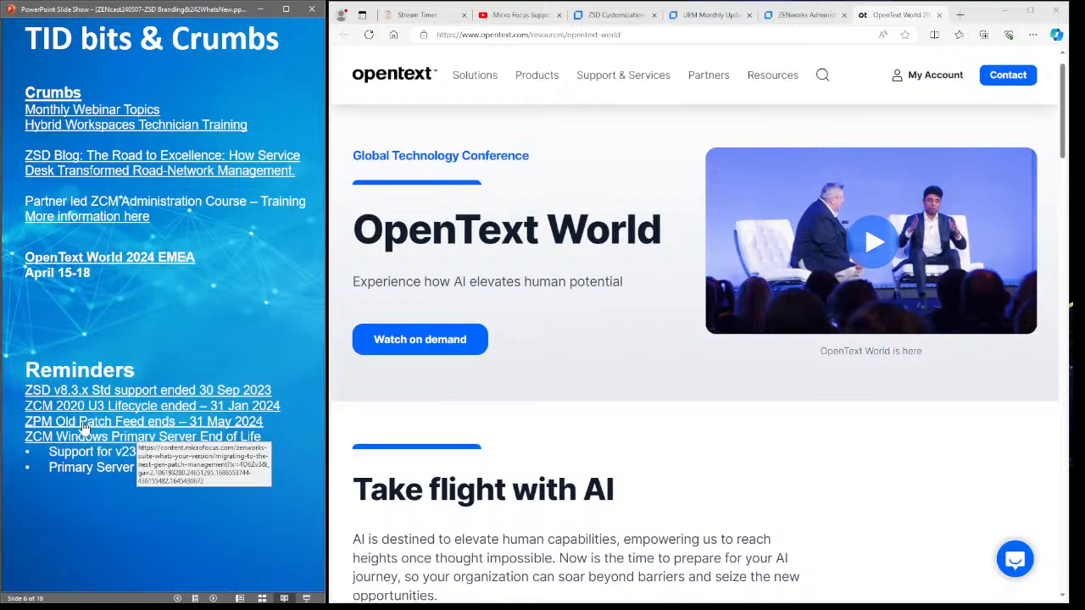
# - Open the next-gen patch and Windows Primary Server end-of-support articles, then advance to the Recap slide
pyautogui.click(156, 429)
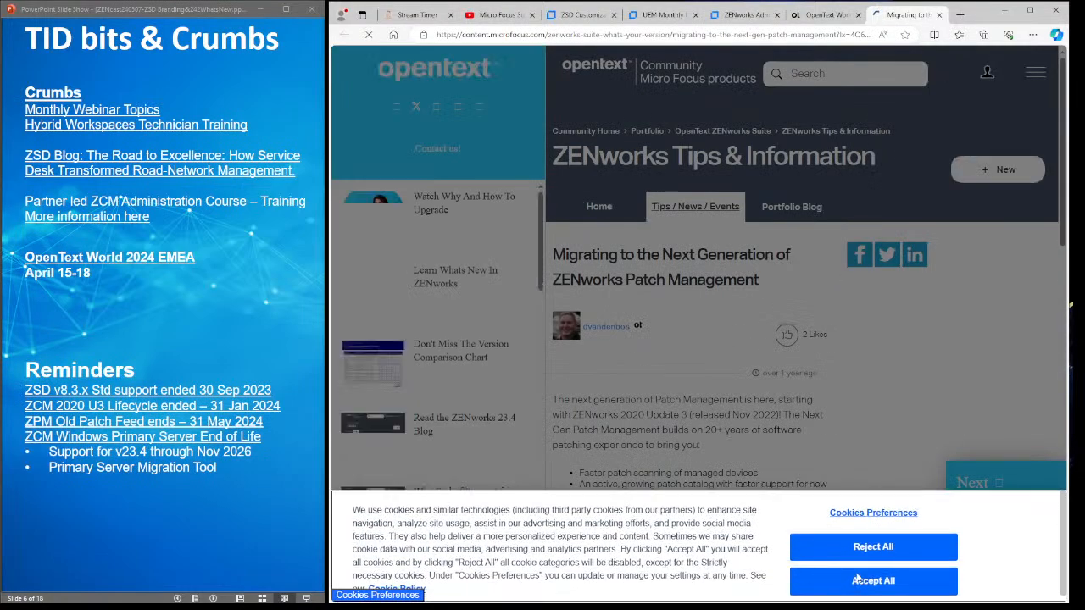
pyautogui.click(885, 582)
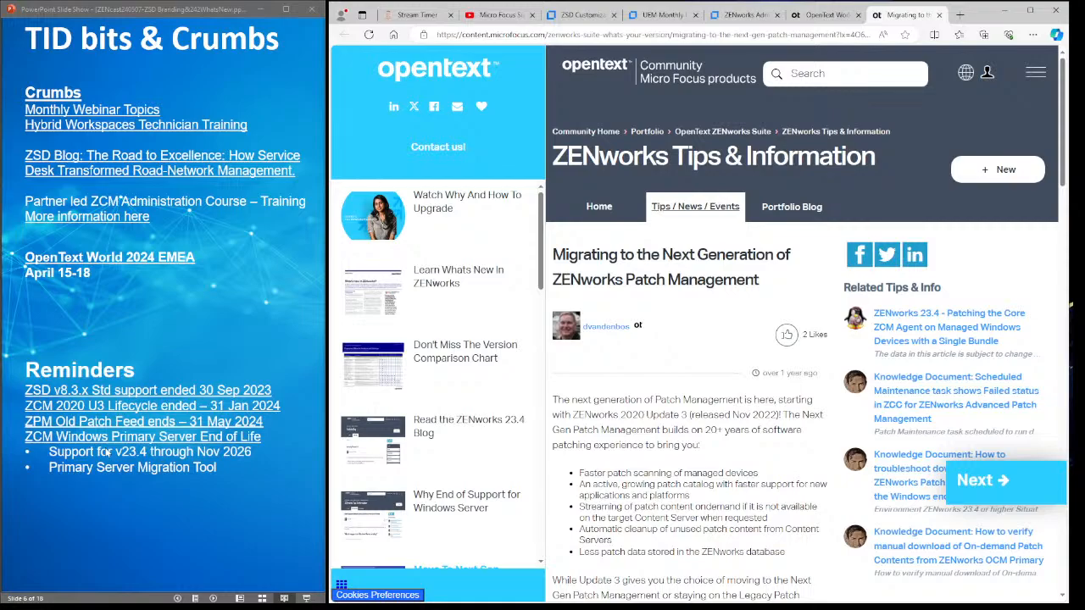
pyautogui.click(161, 438)
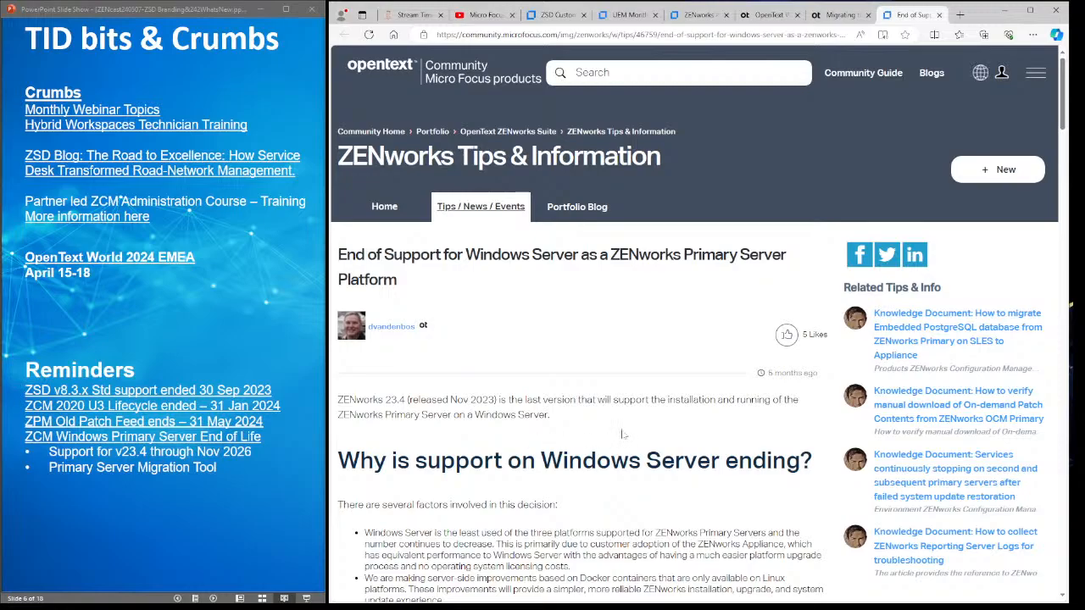
pyautogui.scroll(-2, 623, 434)
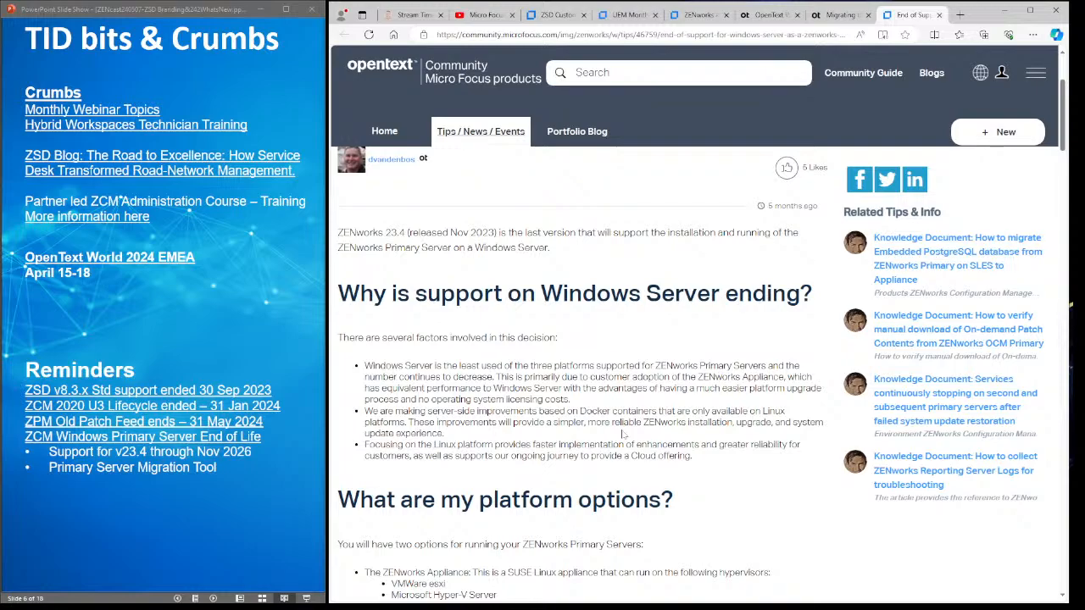
pyautogui.click(253, 339)
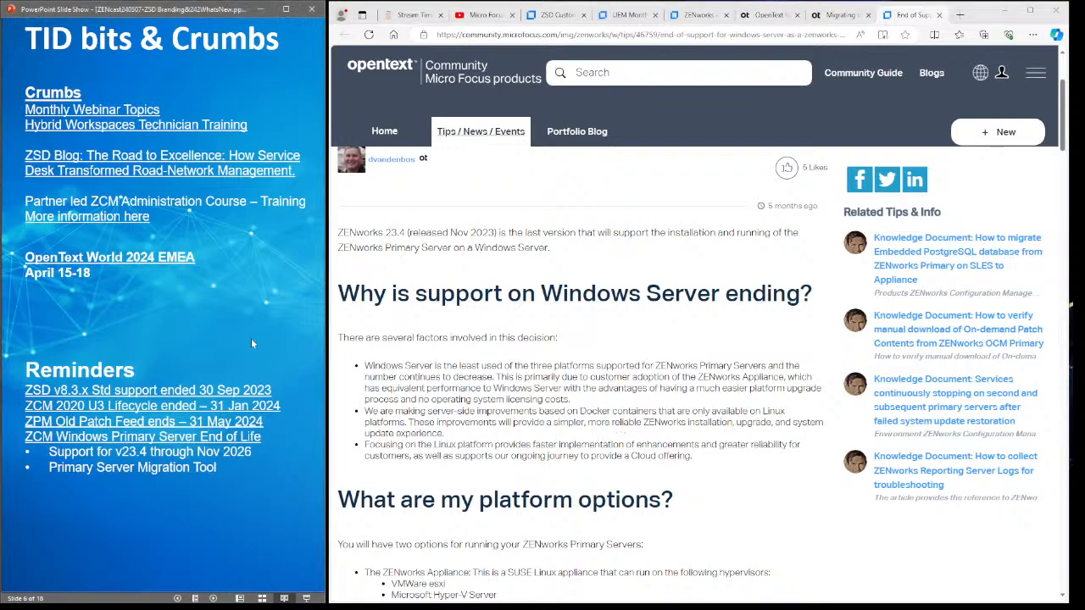
pyautogui.click(251, 338)
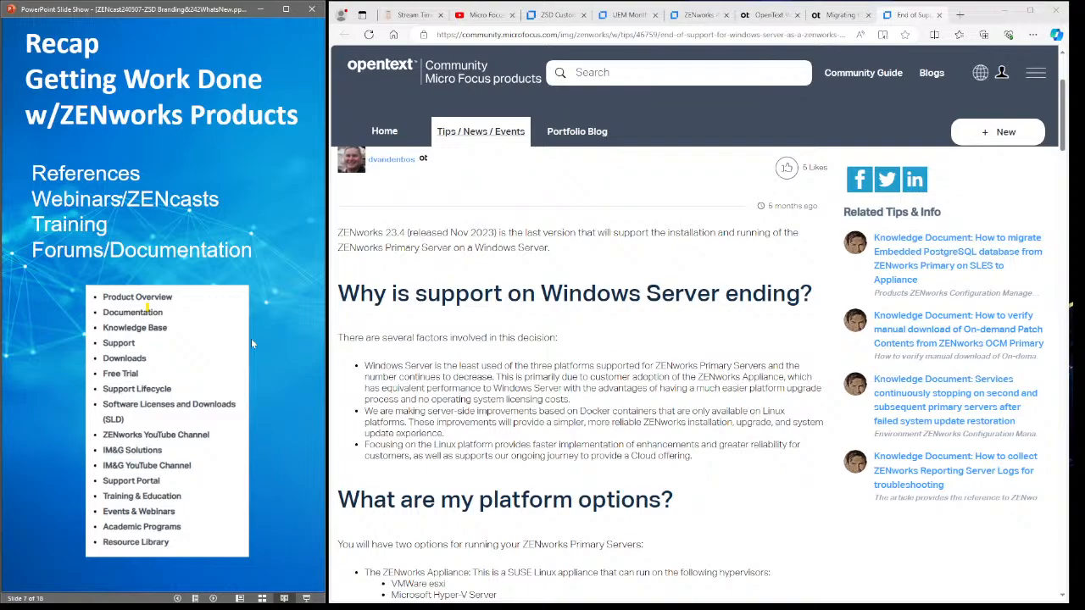
pyautogui.click(1003, 10)
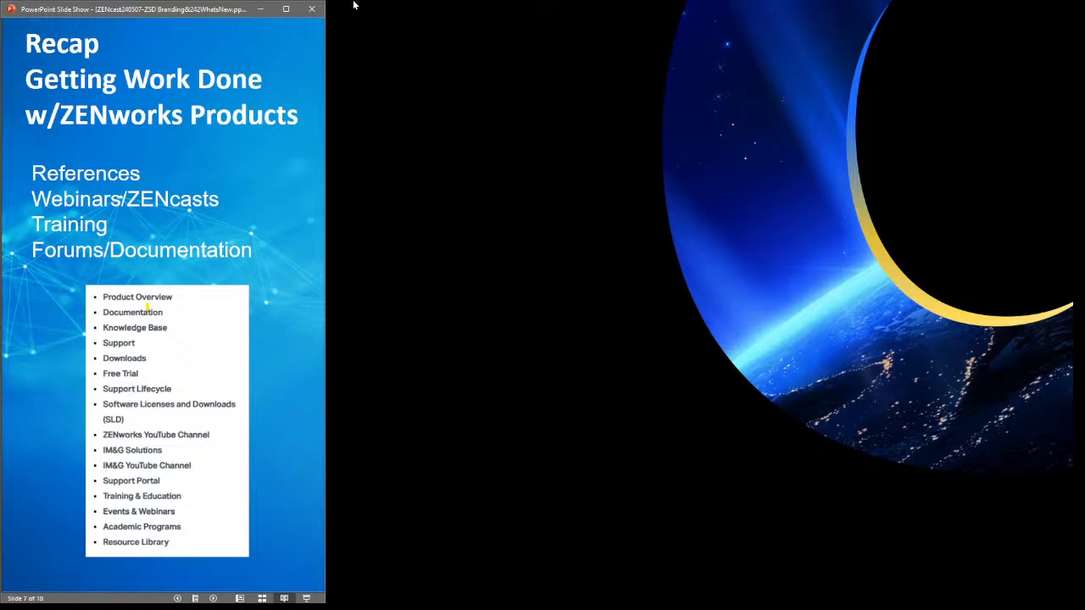
pyautogui.hotkey('alt', 'Tab')
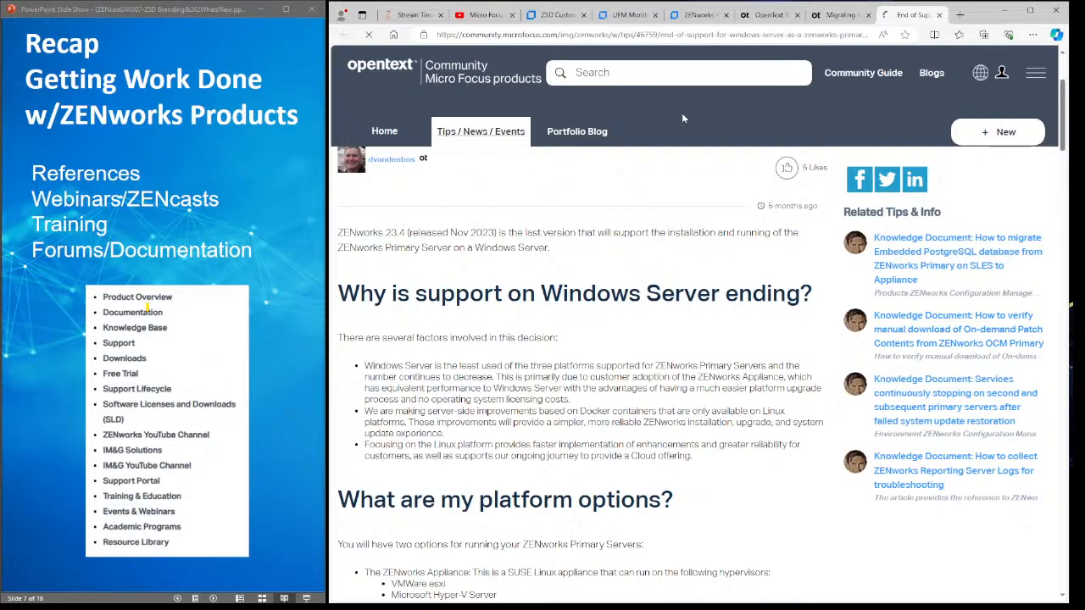
# - Load the ZENworks Suite community home page and open its ZENworks Configuration Management sub-group
pyautogui.click(576, 34)
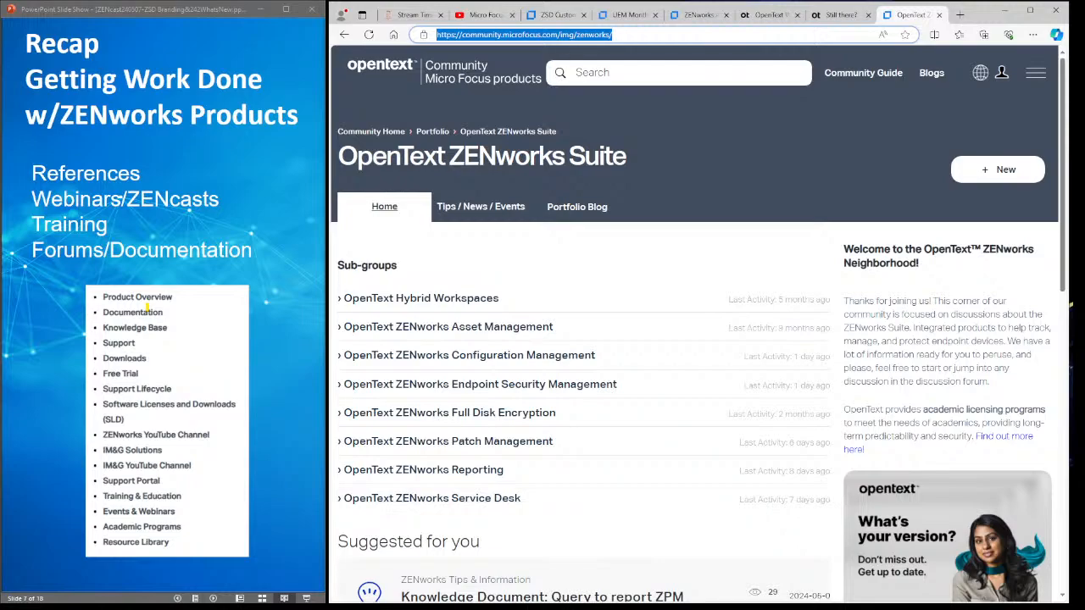
pyautogui.scroll(-4, 647, 319)
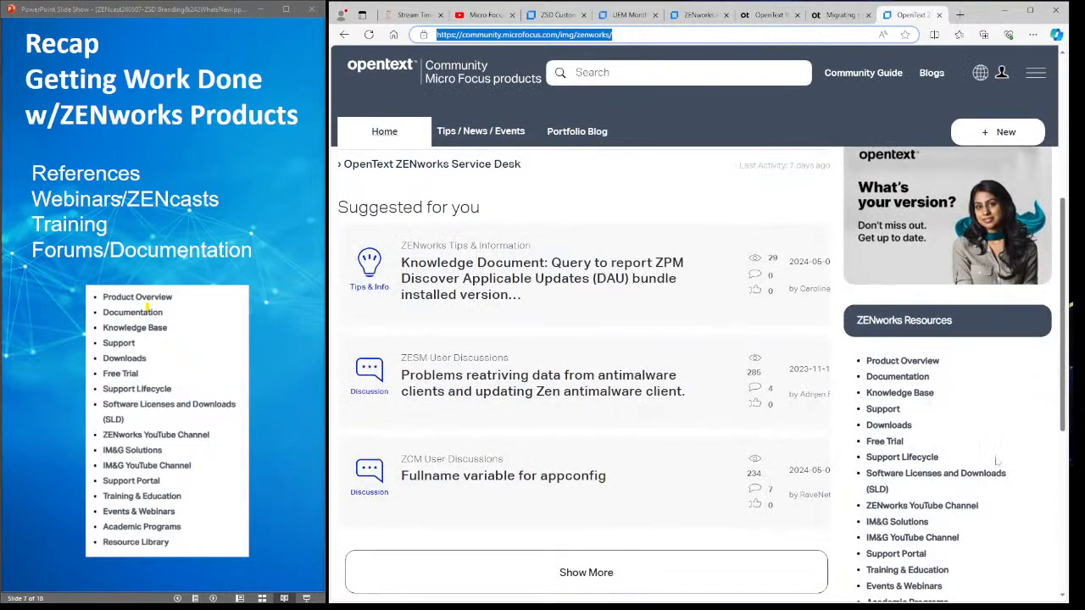
pyautogui.scroll(-2, 998, 460)
pyautogui.scroll(1, 1001, 417)
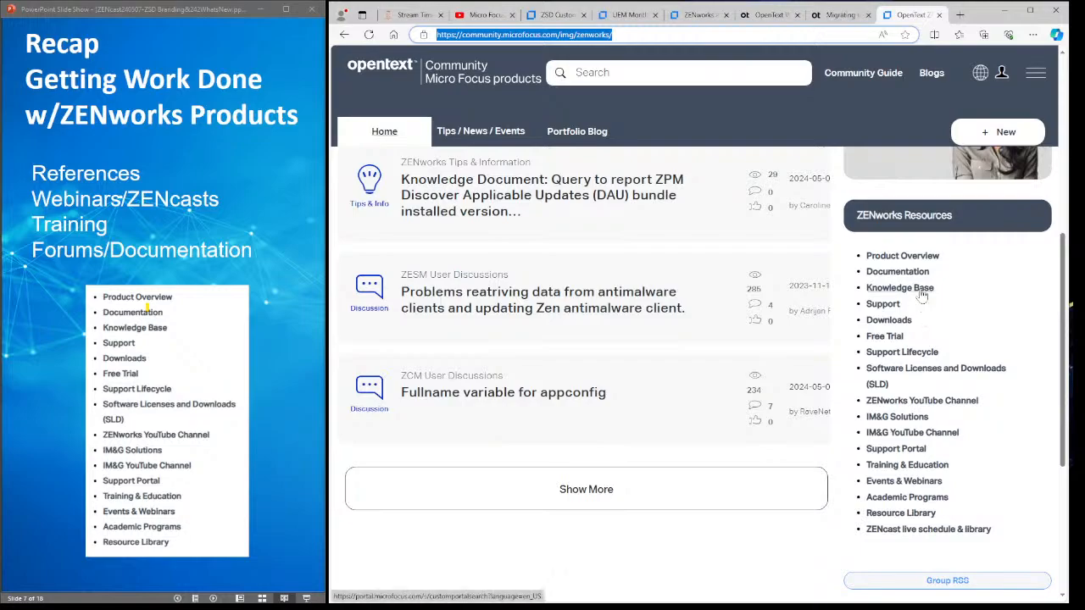
pyautogui.scroll(5, 922, 294)
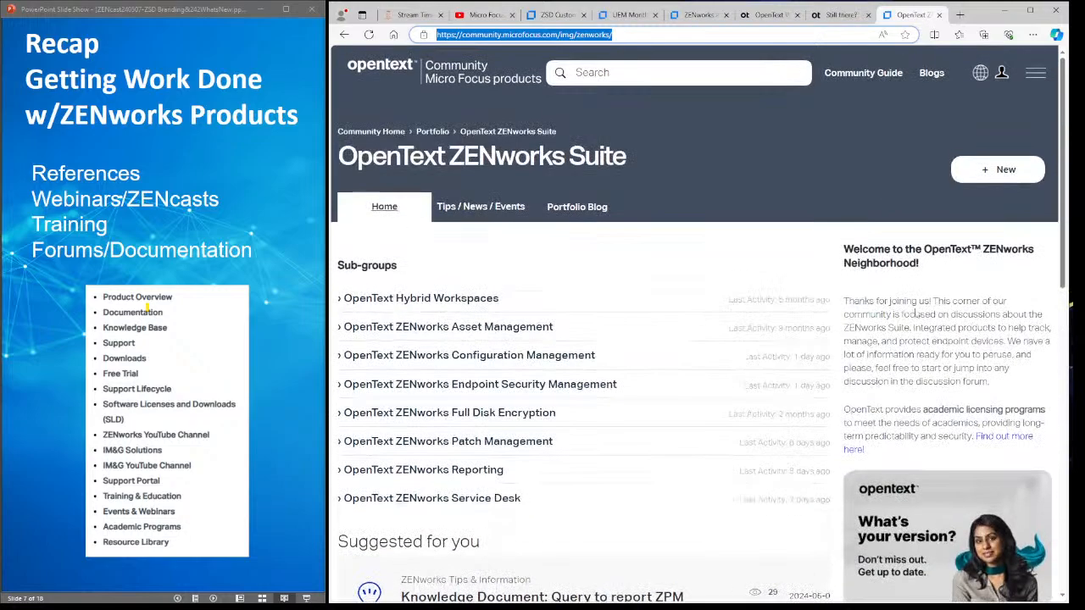
pyautogui.click(432, 363)
# - Return to the top of the ZCM page and advance the slide show to the Agenda slide
pyautogui.scroll(-3, 958, 377)
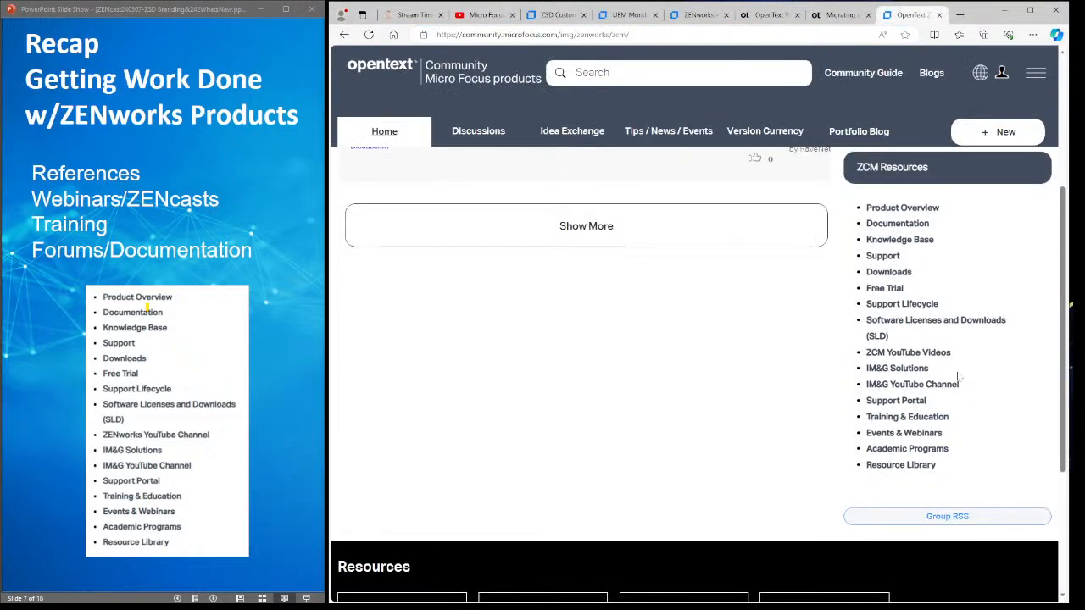
pyautogui.scroll(3, 960, 356)
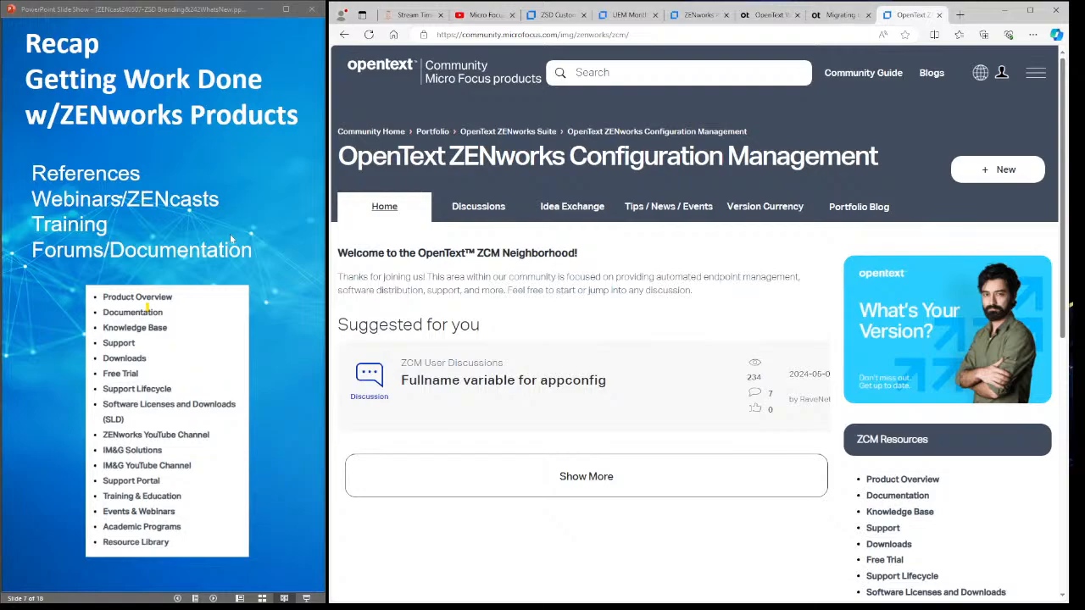
pyautogui.click(231, 239)
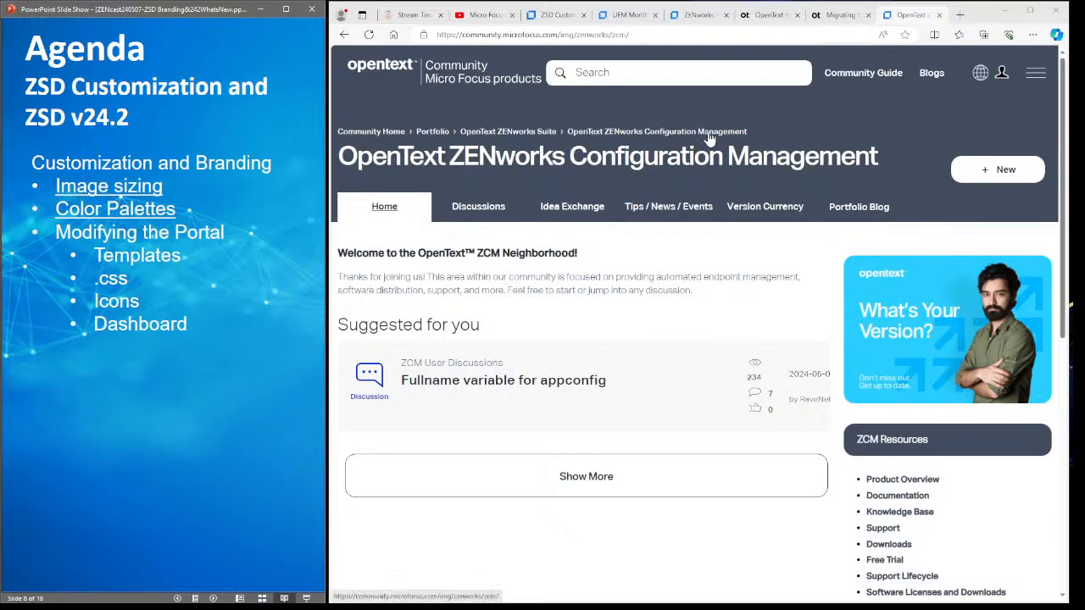
# - Sign in to the appliance admin with the saved administrator login, then reload and resend the form
pyautogui.hotkey('alt', 'Tab')
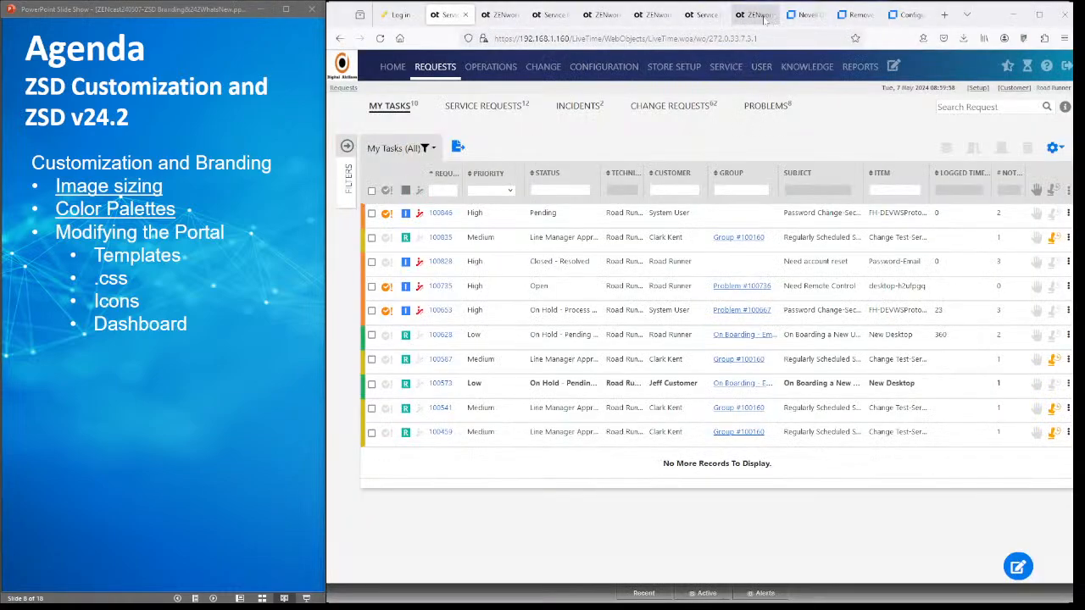
pyautogui.click(706, 16)
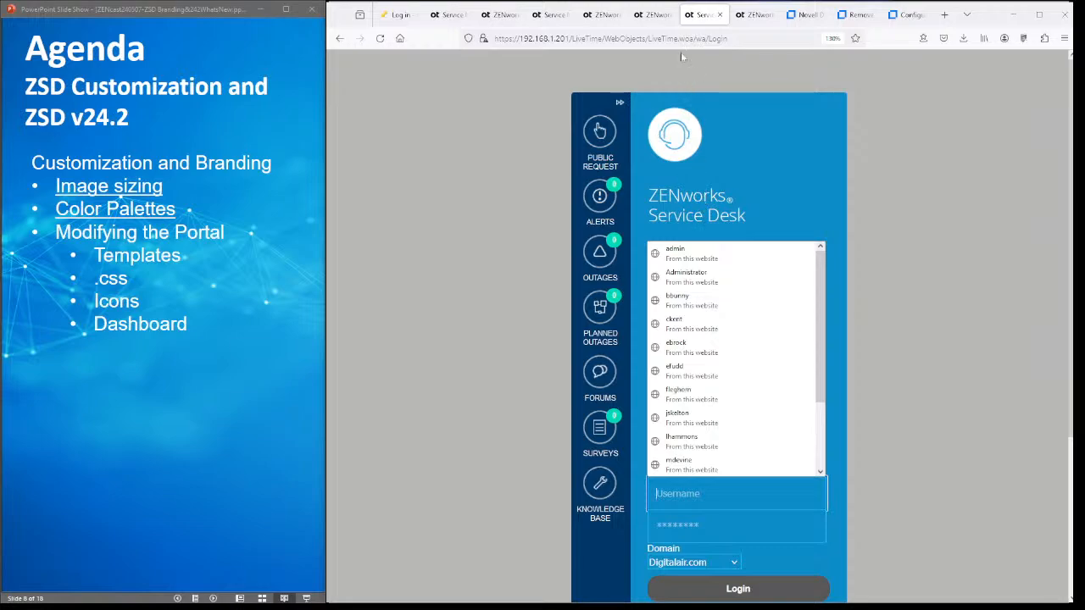
pyautogui.click(648, 14)
pyautogui.press('Down')
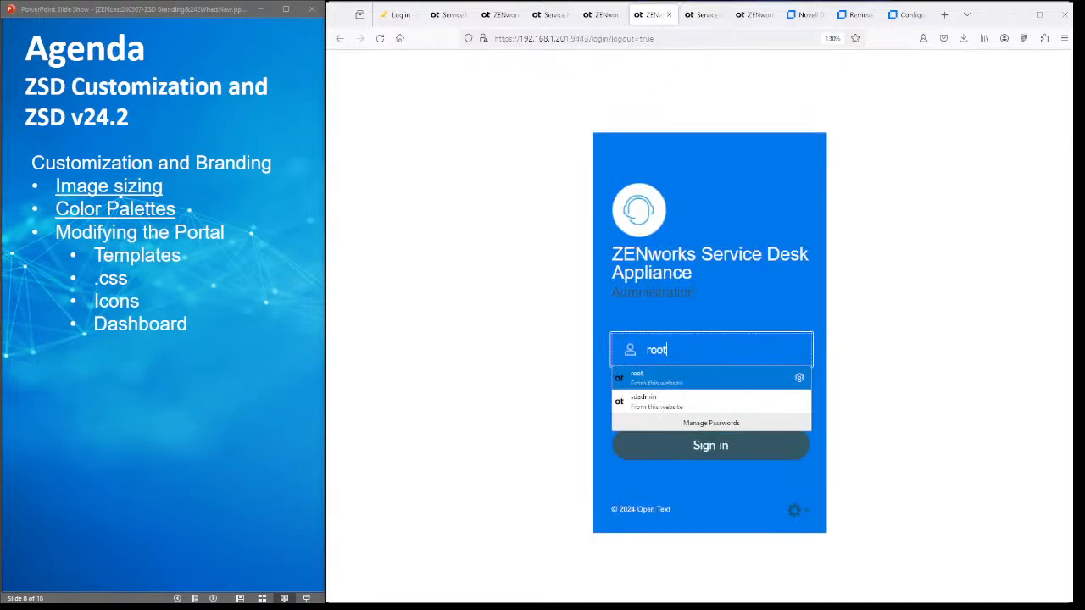
pyautogui.press('Return')
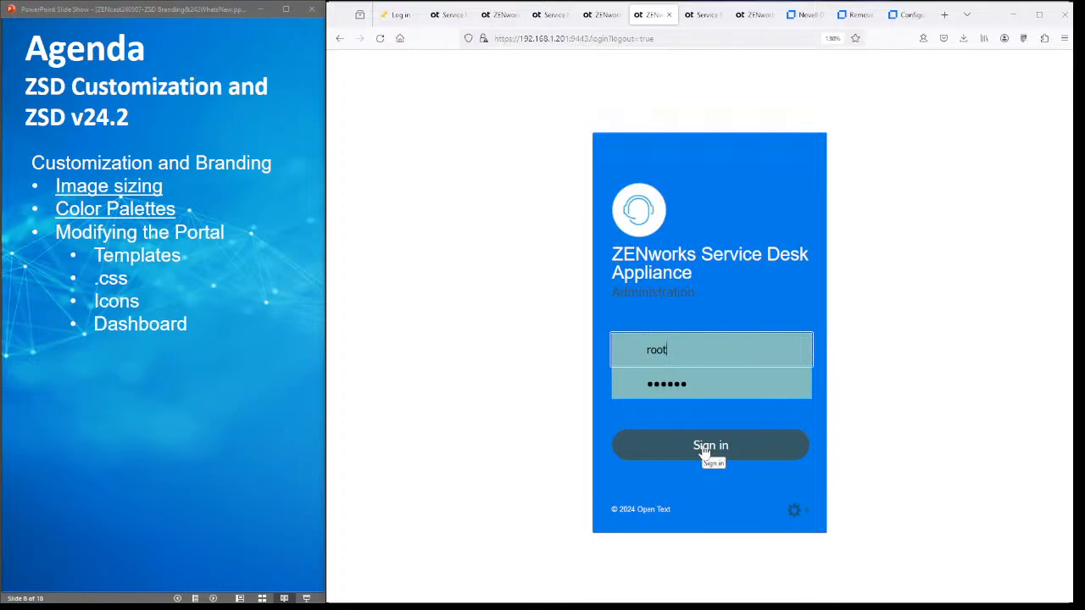
pyautogui.click(704, 449)
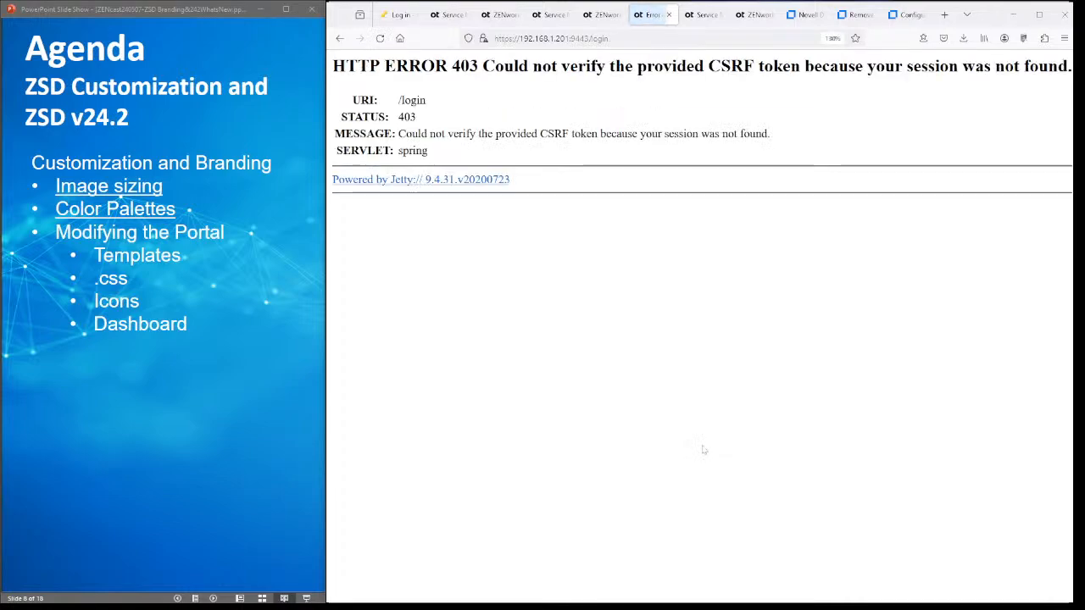
pyautogui.click(380, 38)
pyautogui.click(746, 355)
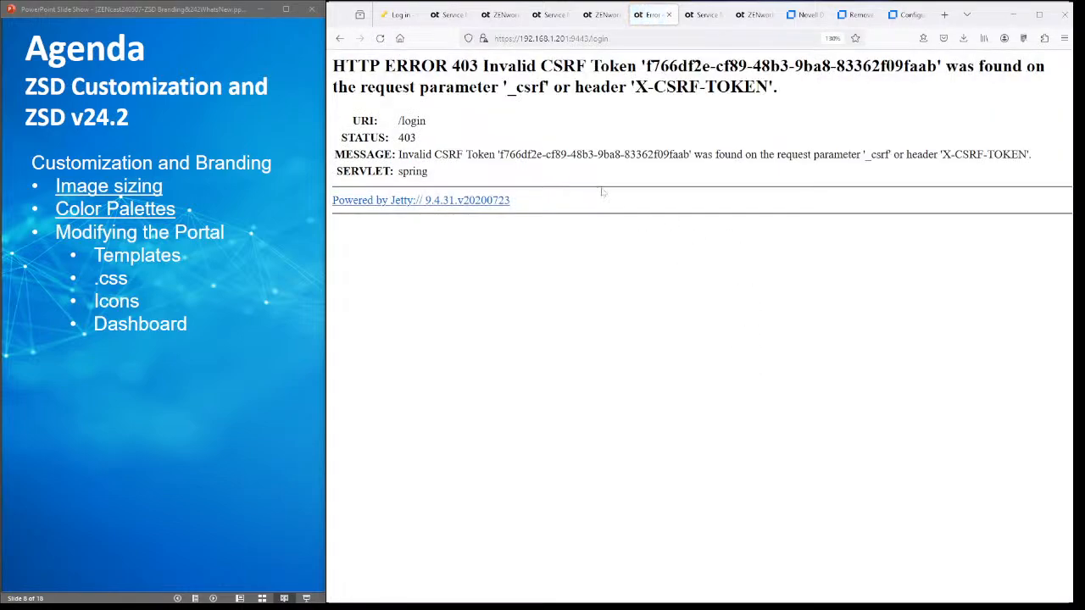
# - Remove '/login' from the appliance address and load its main page
pyautogui.click(551, 38)
pyautogui.click(551, 38)
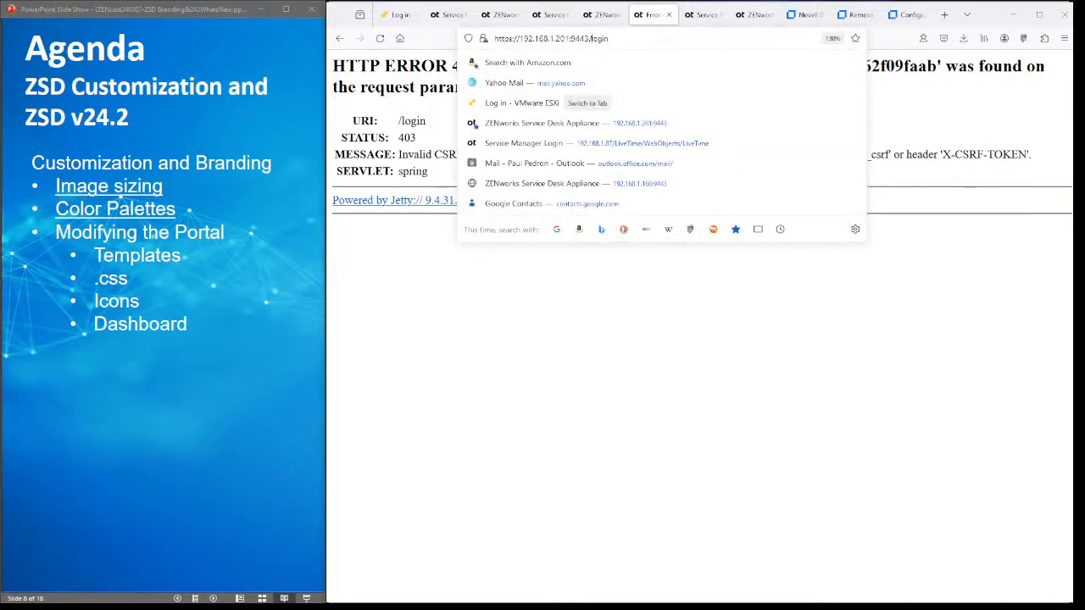
pyautogui.doubleClick(598, 39)
pyautogui.press('BackSpace')
pyautogui.press('Return')
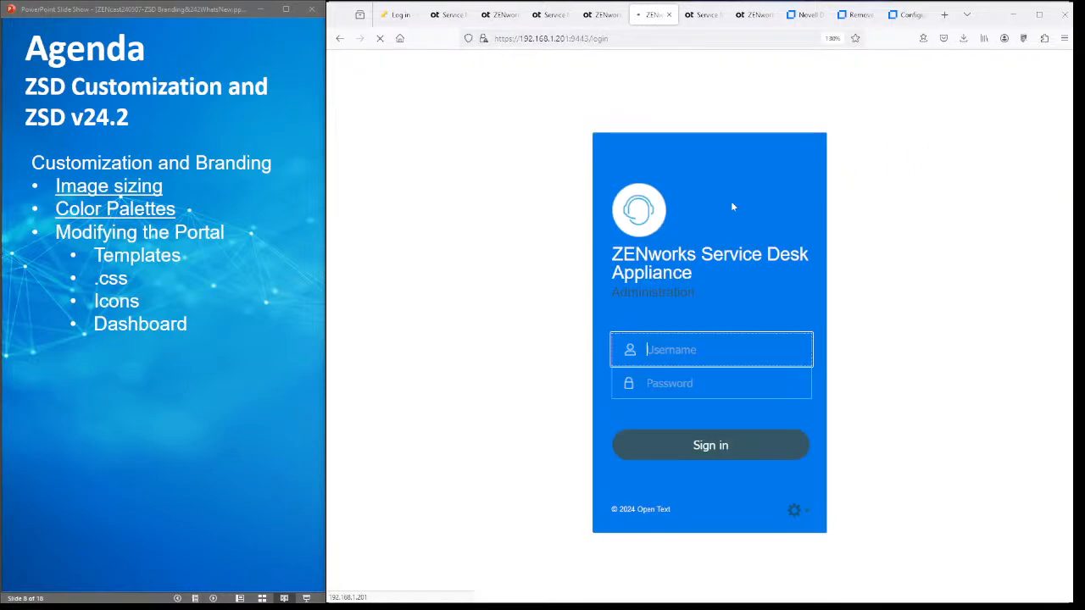
# - Sign in with the saved administrator login and open Online Update showing the 24.2 patch
pyautogui.click(652, 378)
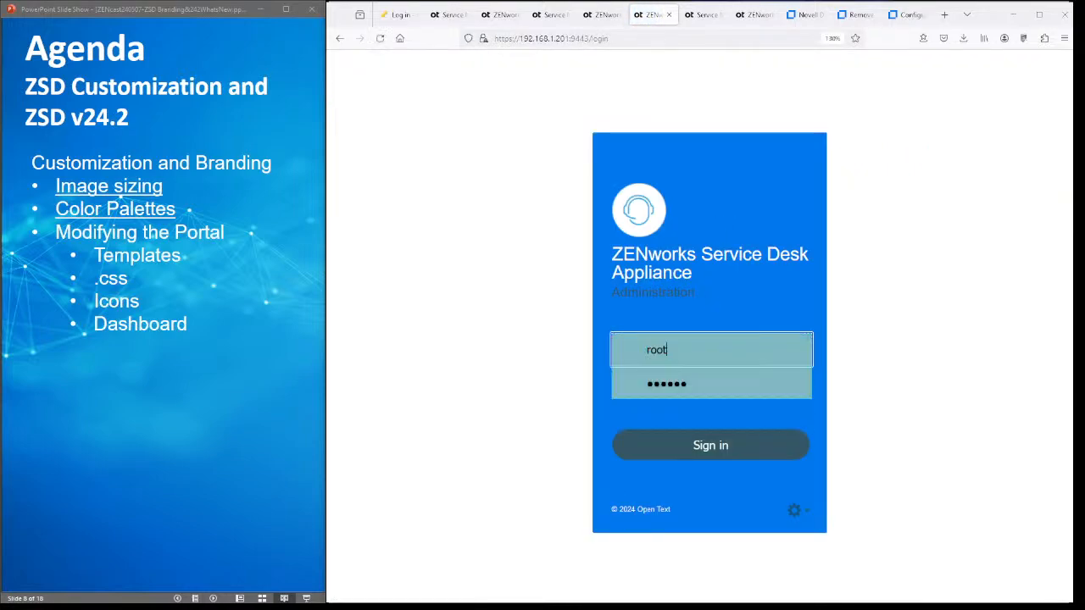
pyautogui.click(700, 448)
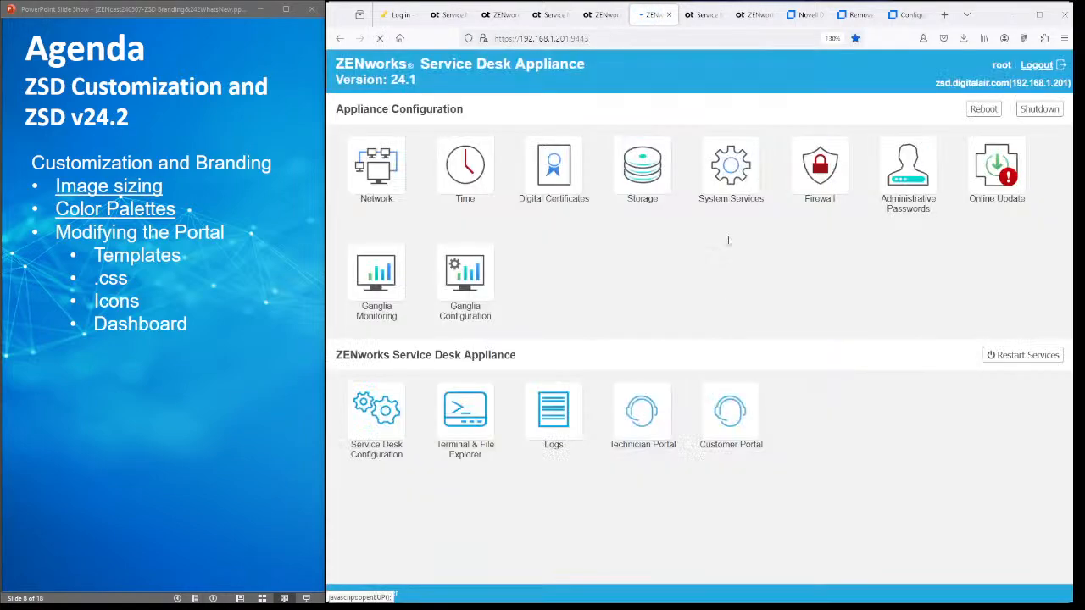
pyautogui.click(1000, 176)
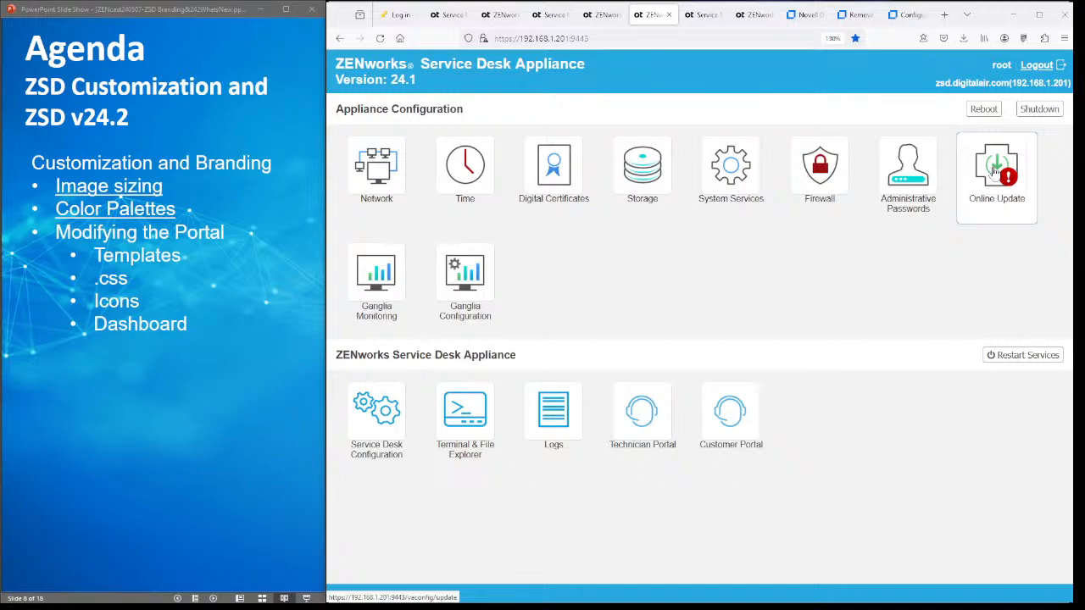
pyautogui.click(995, 172)
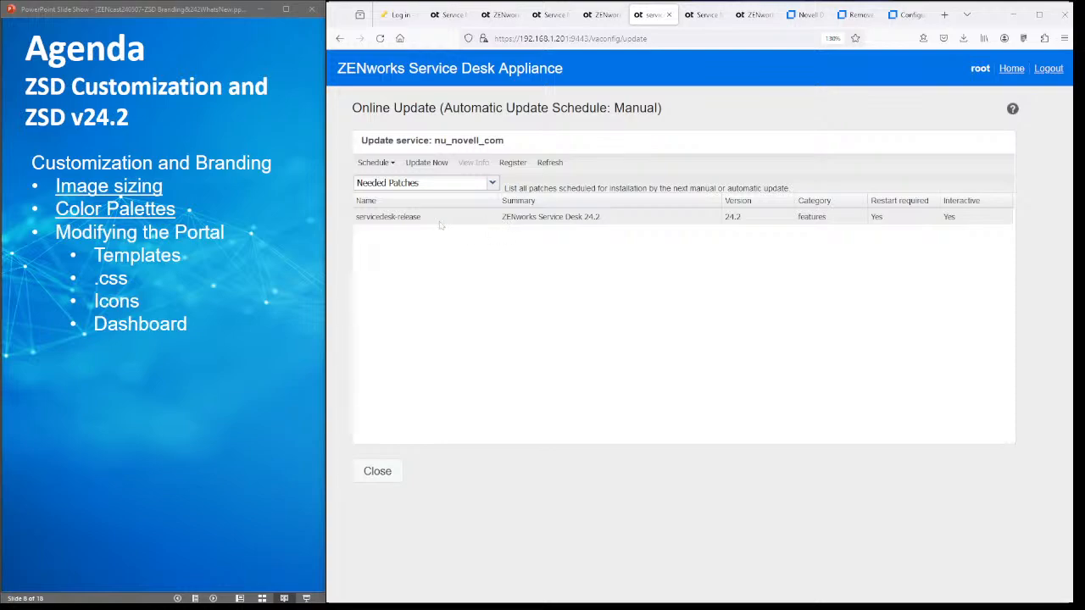
# - Enlarge the appliance page, start the patch update, then cancel and return to the appliance home
pyautogui.hotkey('ctrl', '+')
pyautogui.hotkey('ctrl', '+')
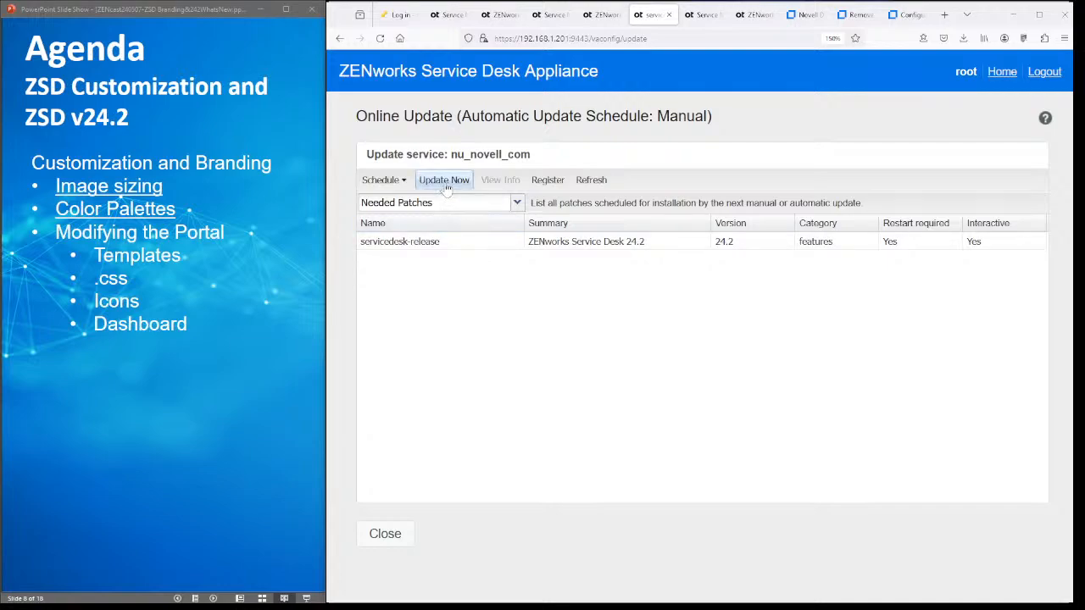
pyautogui.click(445, 183)
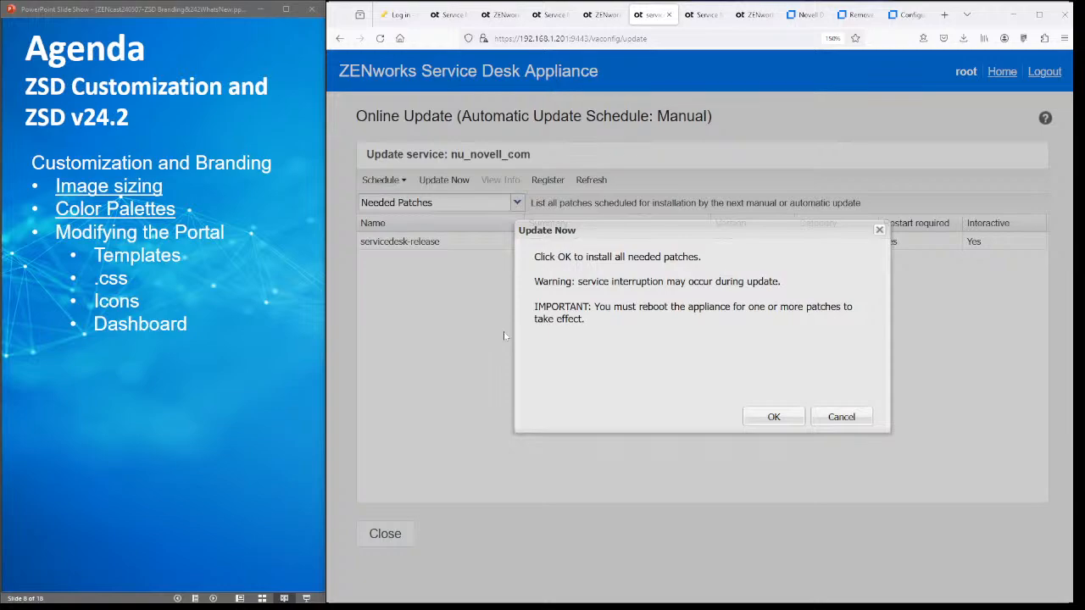
pyautogui.click(842, 417)
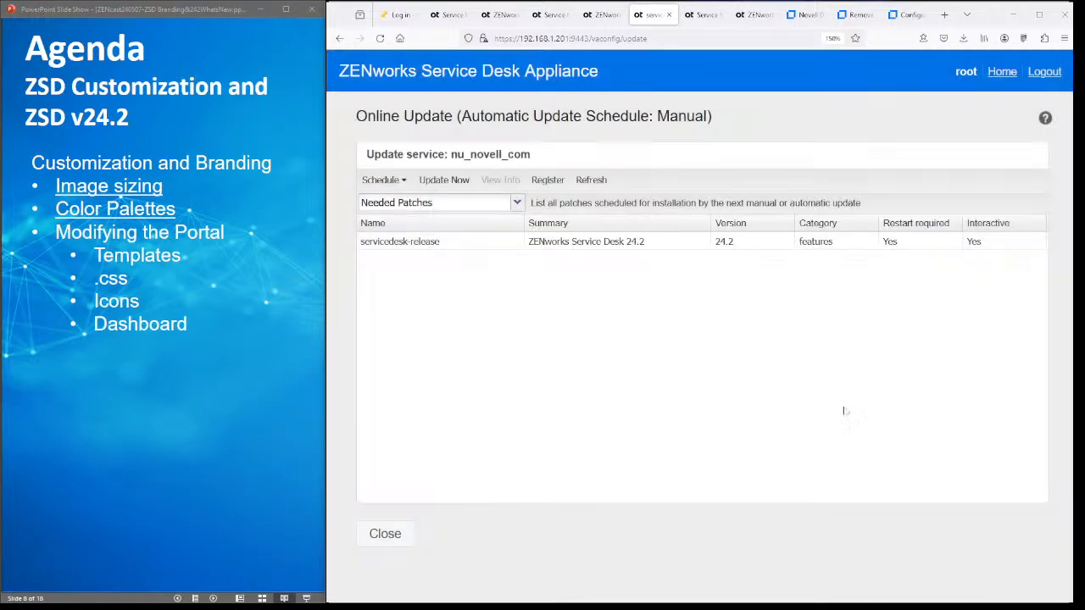
pyautogui.click(1002, 72)
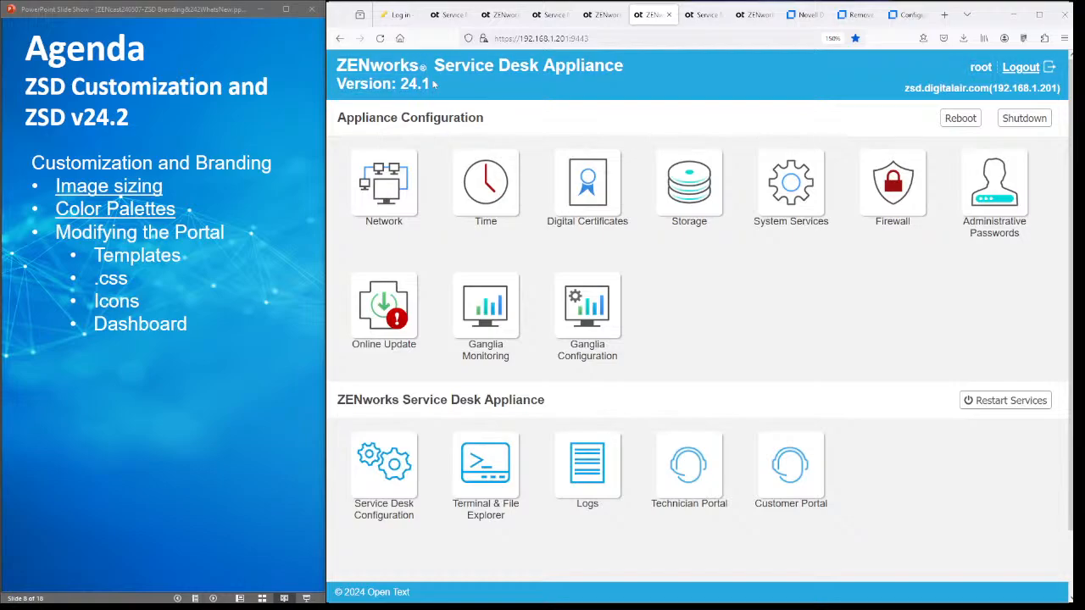
# - Reopen Online Update, confirm installing the 24.2 patch, then switch to the Digital Airlines portal home
pyautogui.click(395, 311)
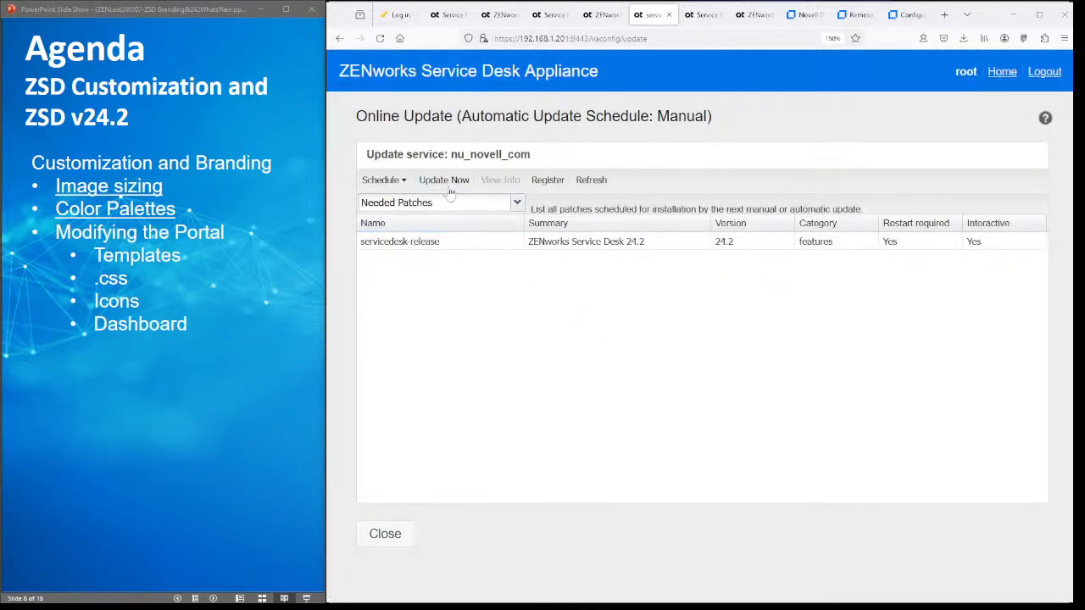
pyautogui.click(447, 185)
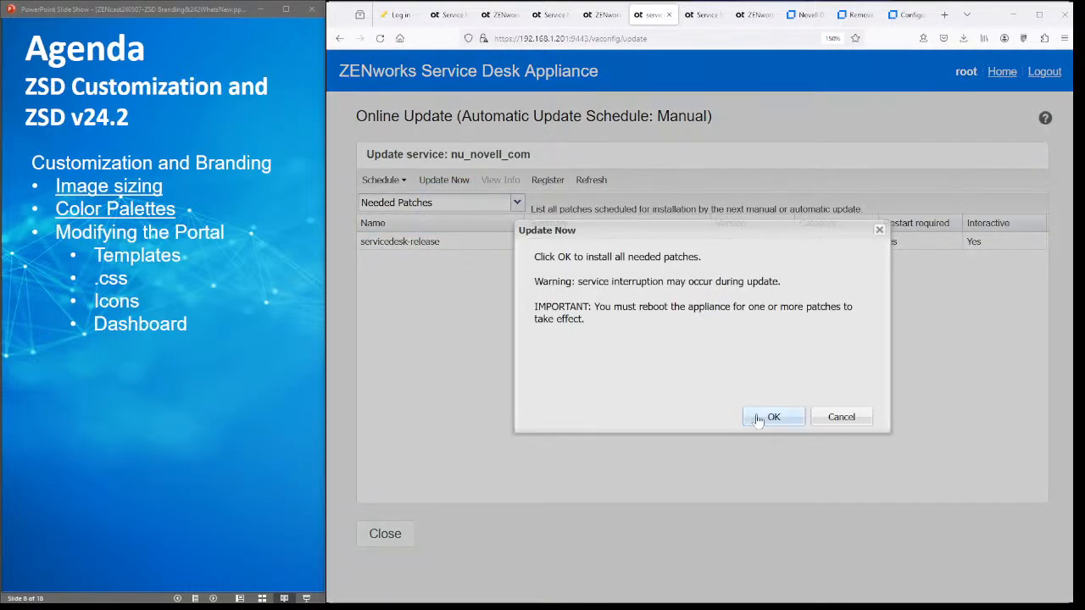
pyautogui.click(769, 418)
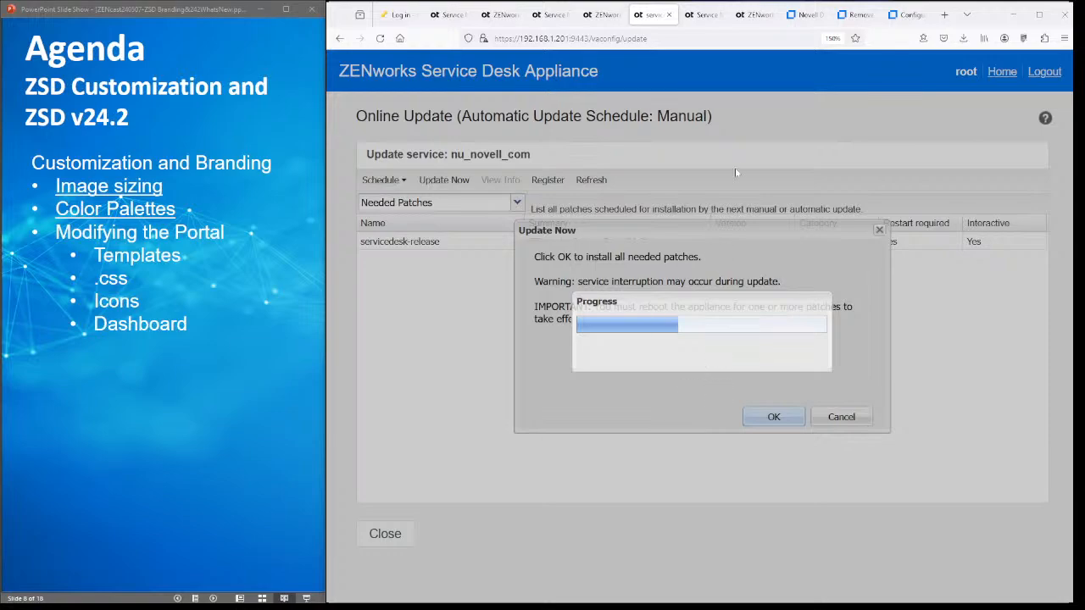
pyautogui.click(493, 14)
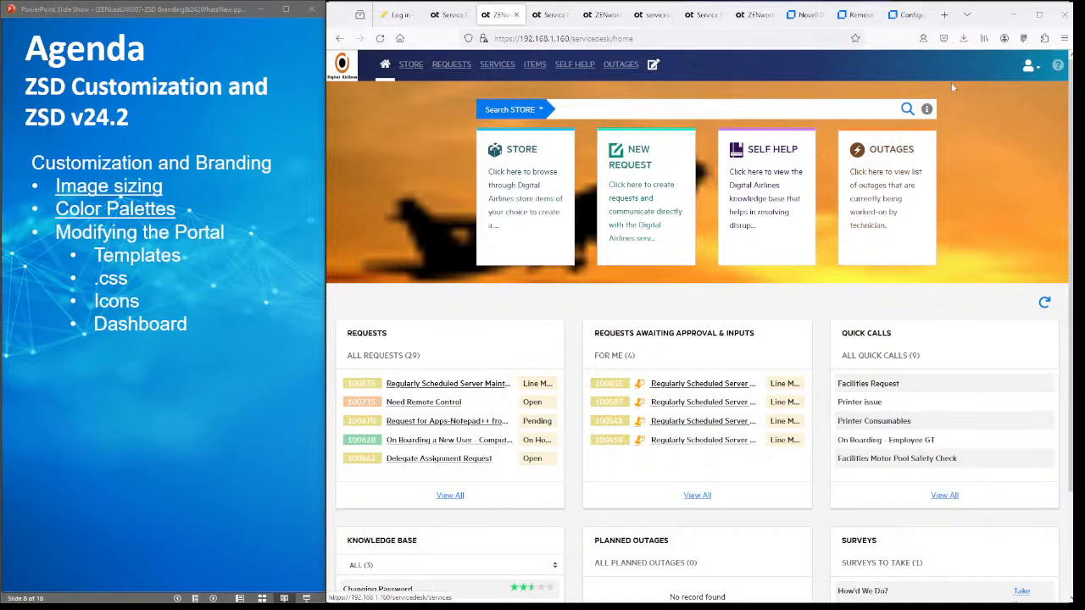
# - From the Requests view go to Setup, review the Licenses page, then open technician Privileges
pyautogui.click(458, 15)
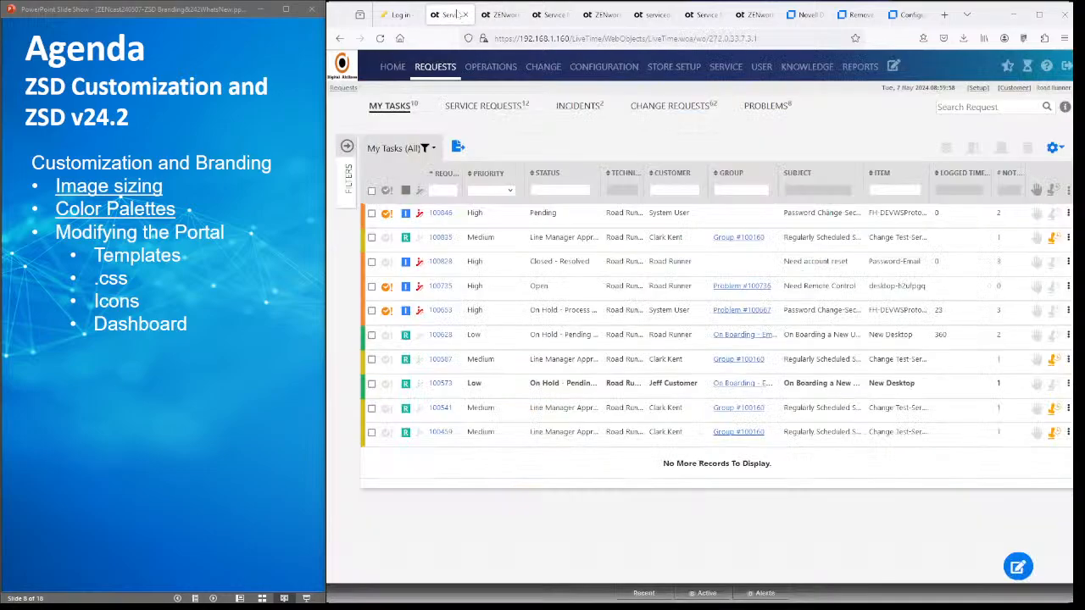
pyautogui.click(979, 89)
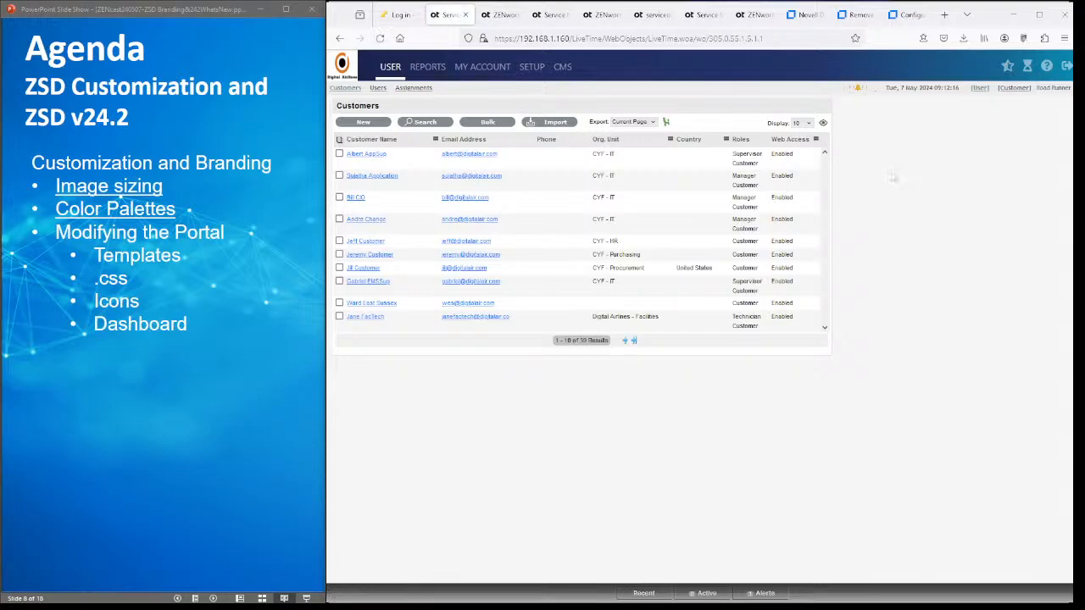
pyautogui.hotkey('ctrl', '+')
pyautogui.hotkey('ctrl', '+')
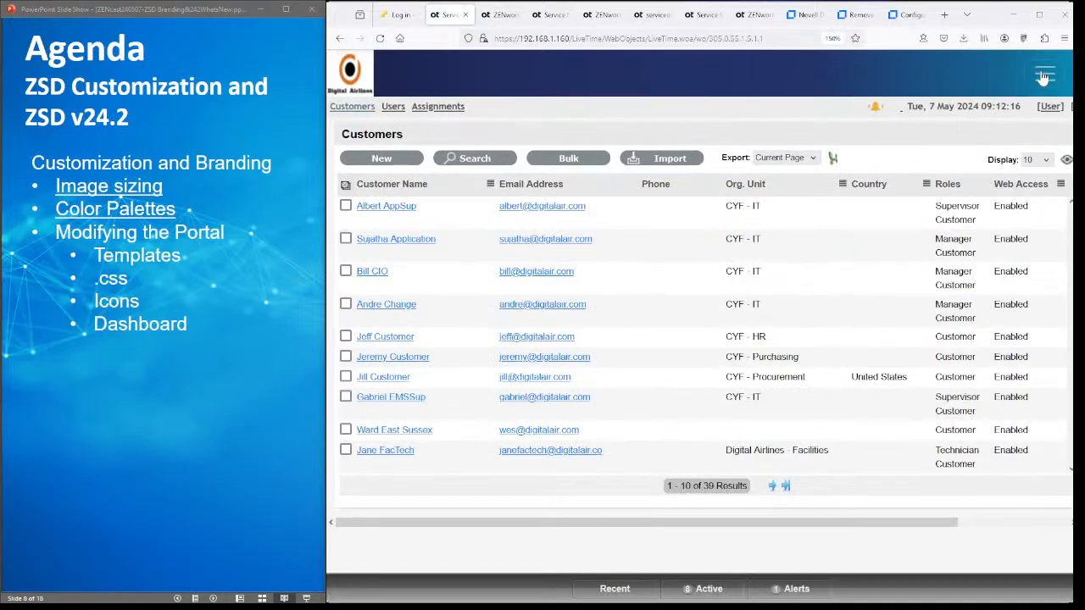
pyautogui.click(1043, 77)
pyautogui.click(720, 227)
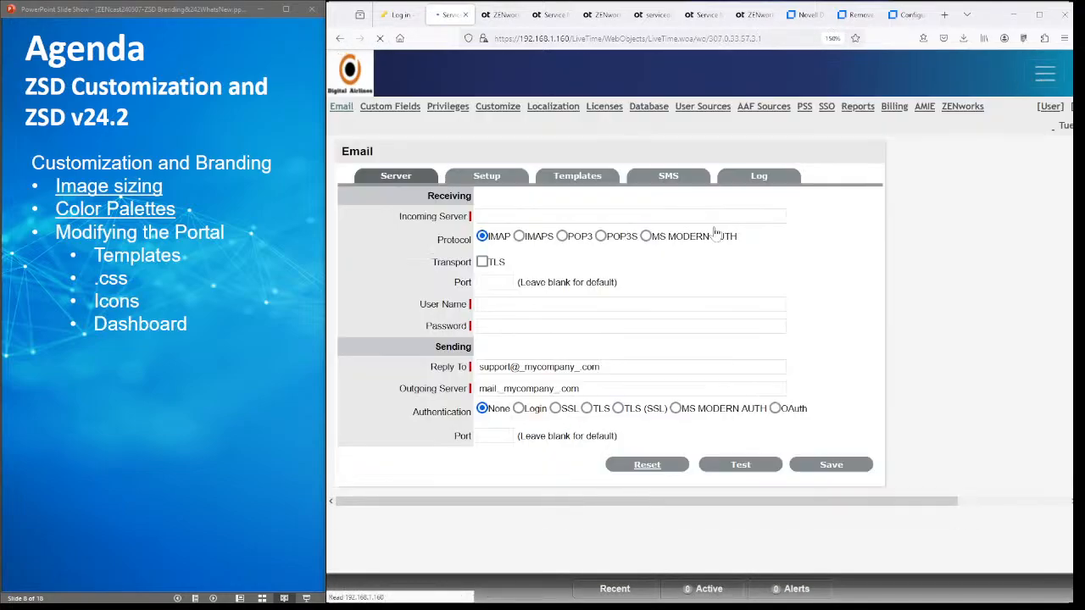
pyautogui.click(597, 111)
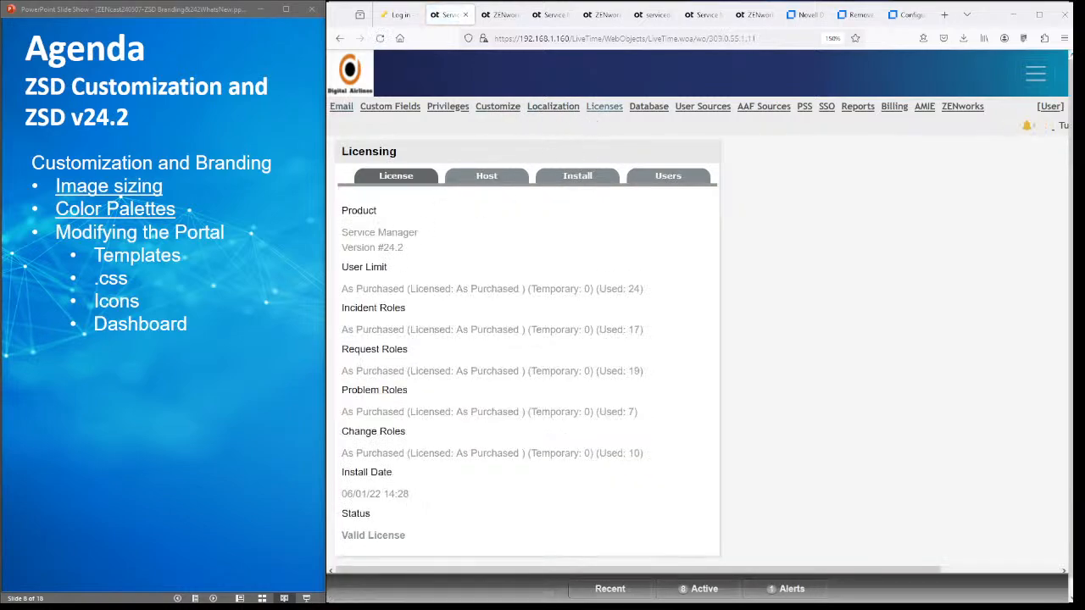
pyautogui.click(452, 112)
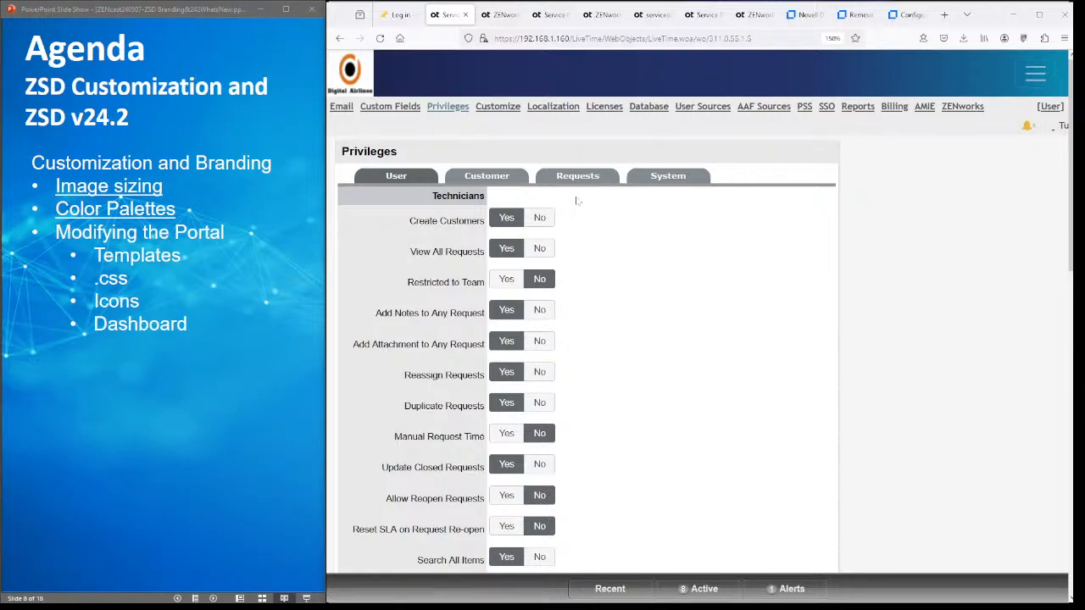
# - Review the User, Technician and Requests privilege tabs, highlighting the Email AMIE RFCs to Tech setting
pyautogui.click(503, 178)
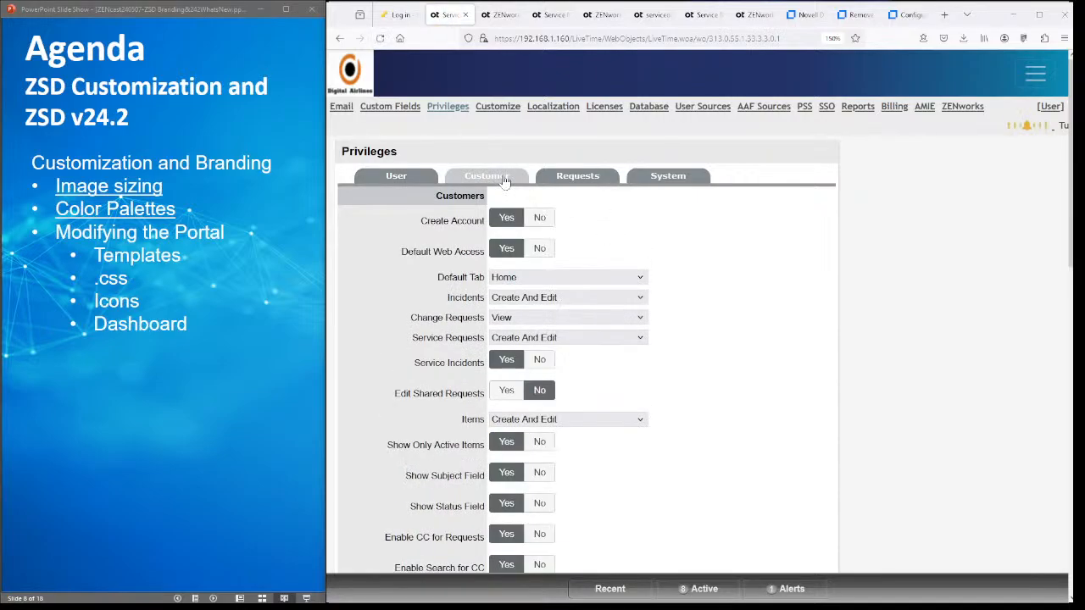
pyautogui.click(408, 178)
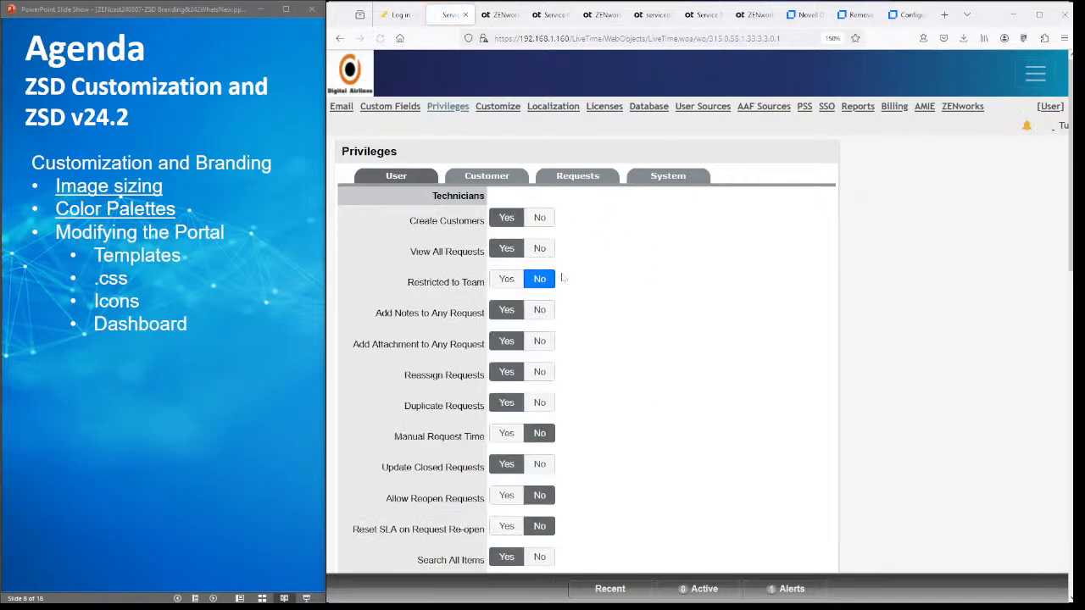
pyautogui.scroll(-3, 593, 271)
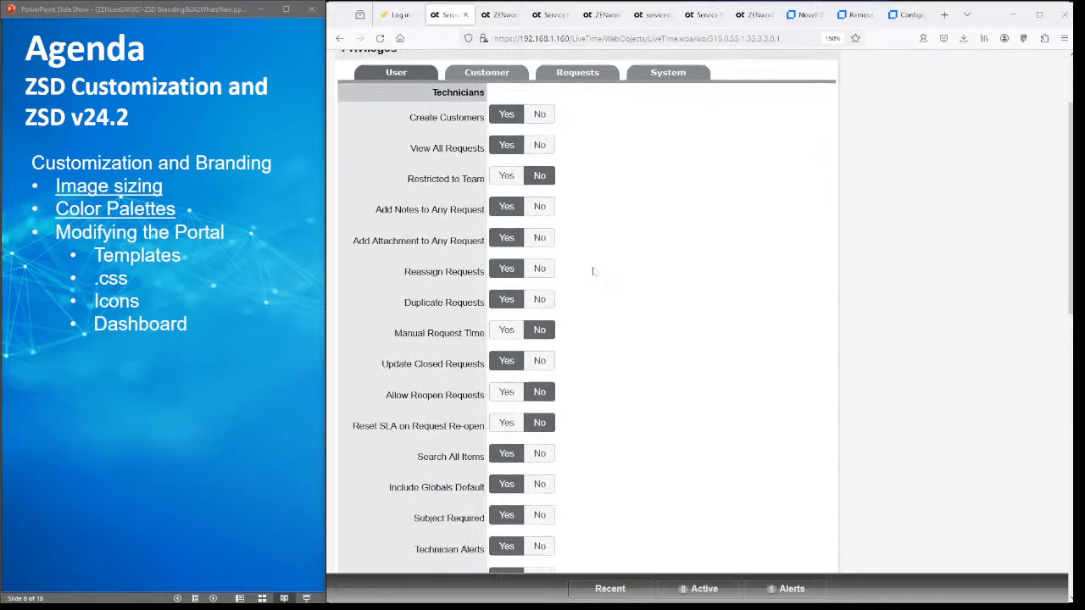
pyautogui.scroll(3, 594, 271)
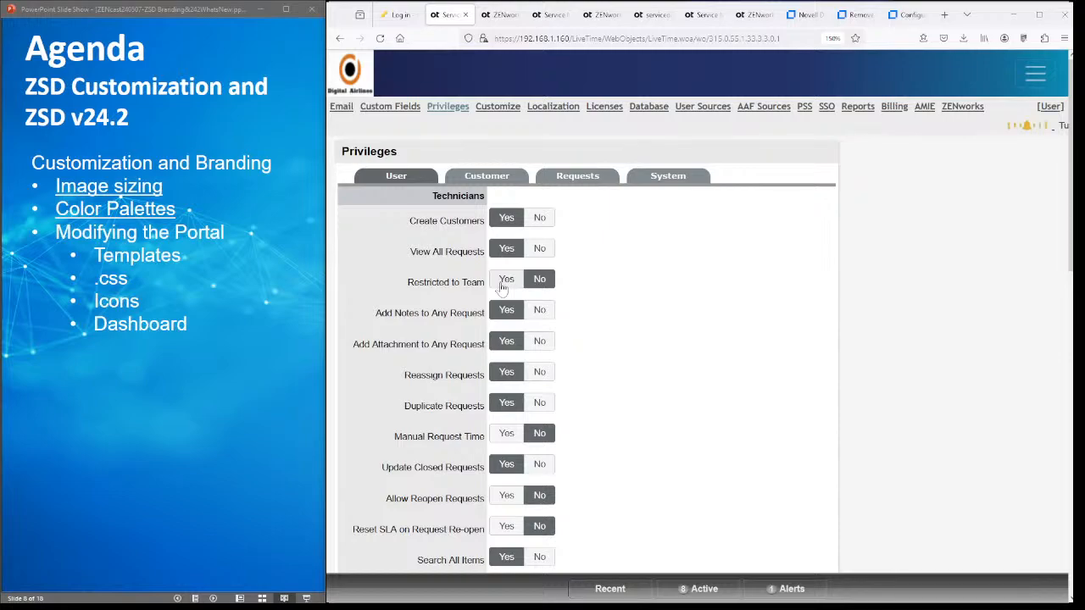
pyautogui.click(588, 179)
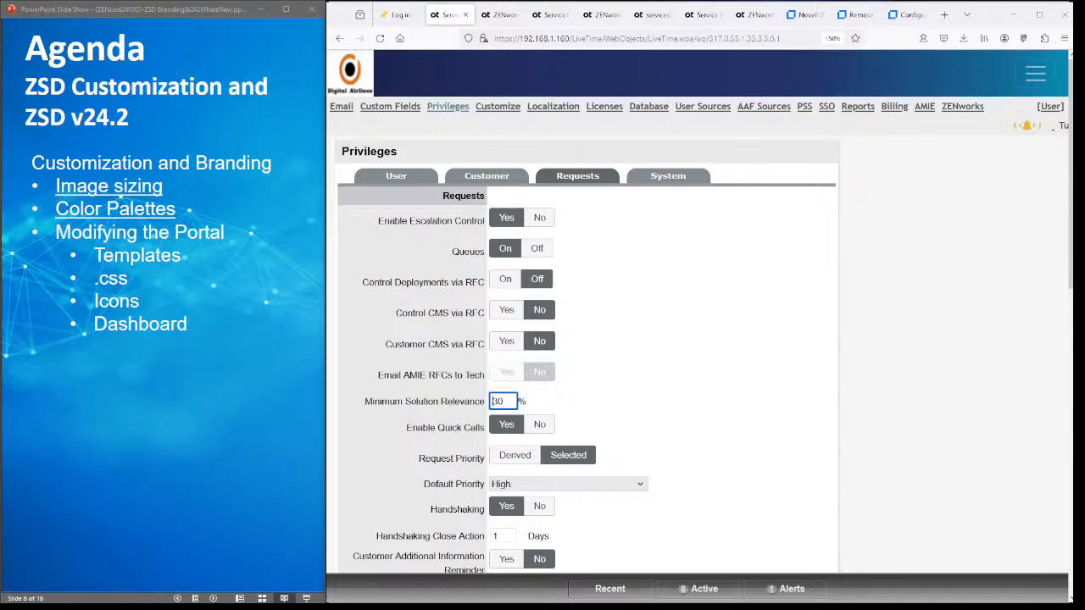
pyautogui.moveTo(378, 375); pyautogui.dragTo(435, 374)
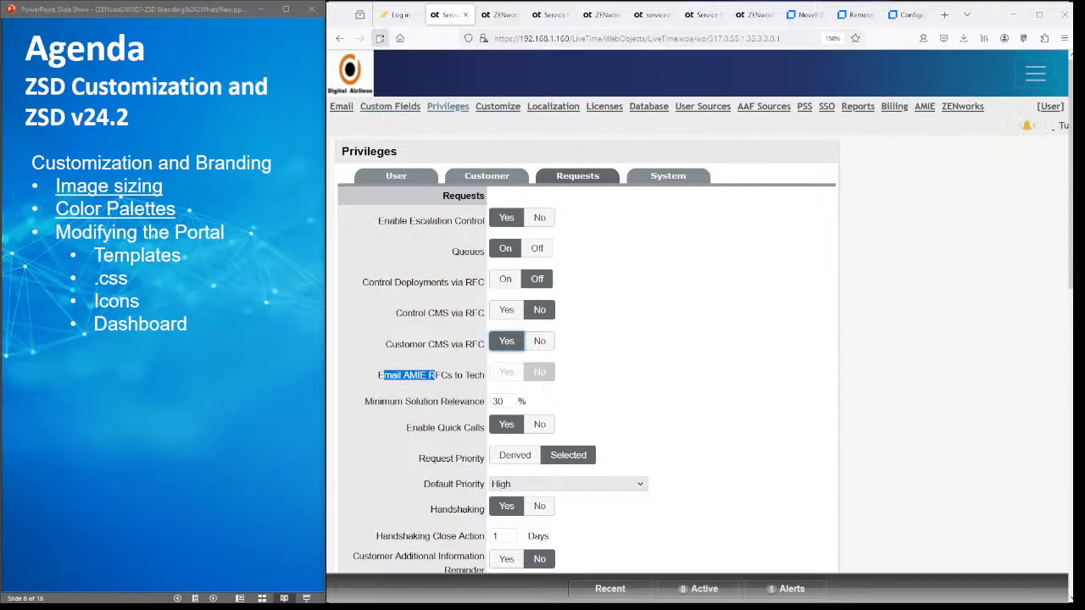
# - Reload and resend the Privileges page, then switch to the ZSD-ITIL login tab
pyautogui.click(380, 39)
pyautogui.click(750, 354)
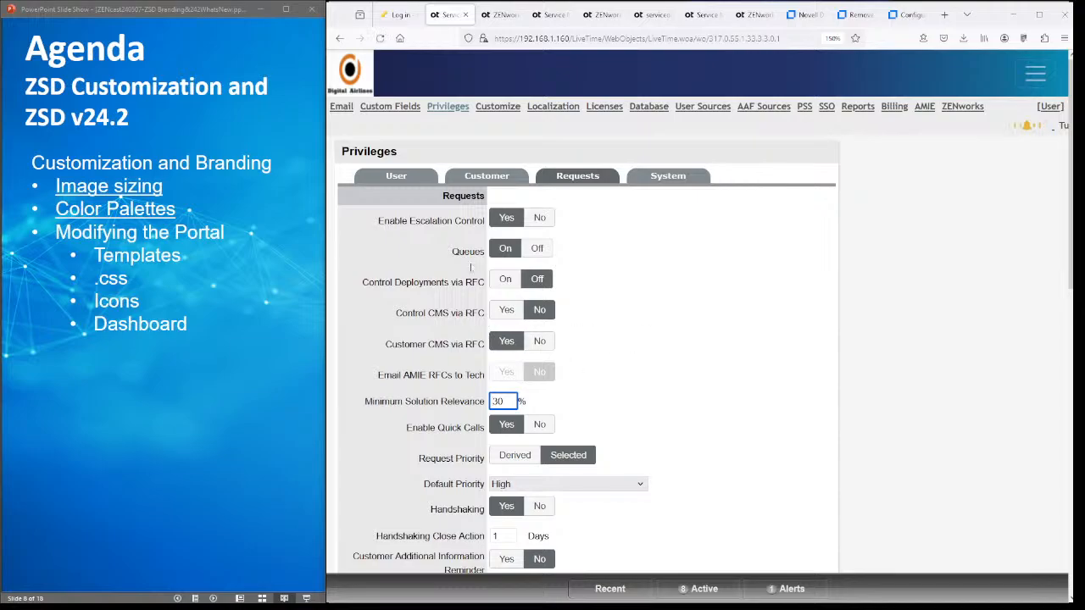
pyautogui.click(549, 15)
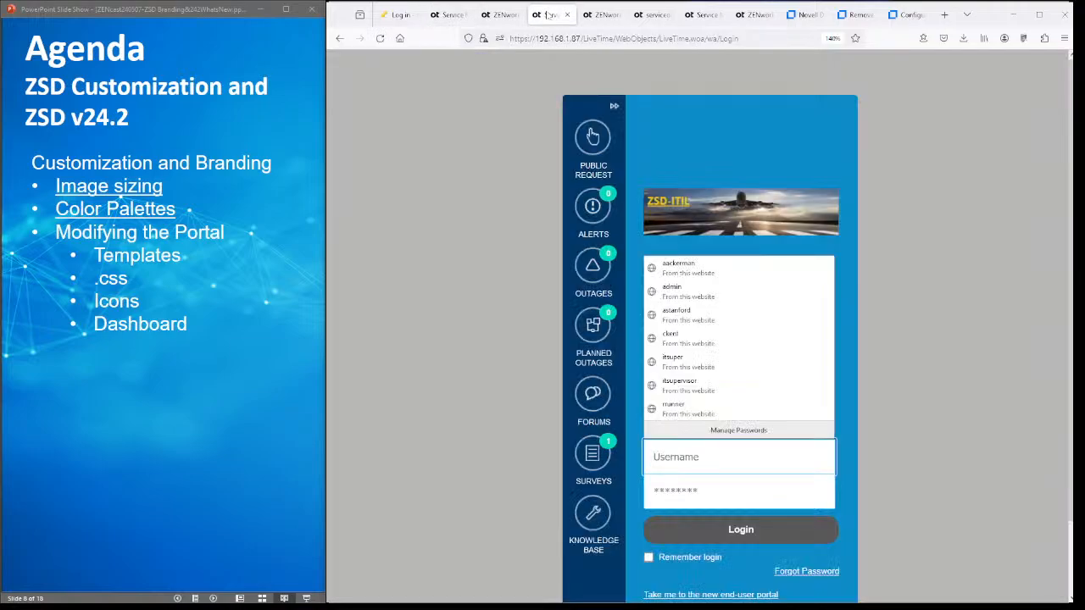
# - Sign in to the ZSD-ITIL instance with the saved technician login, retrying after session expiry
pyautogui.click(702, 410)
pyautogui.click(711, 526)
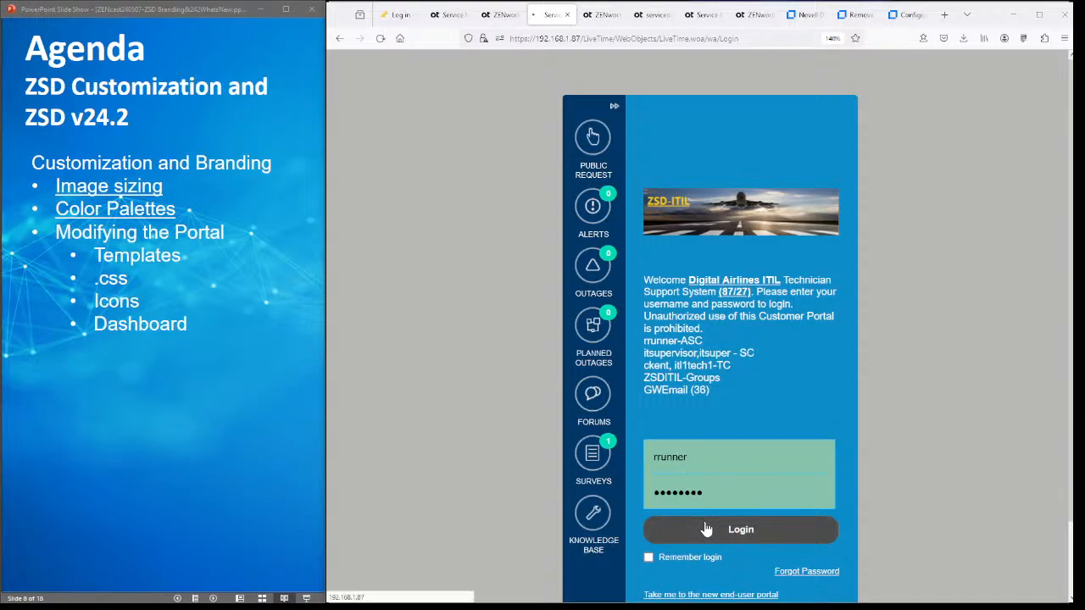
pyautogui.click(742, 413)
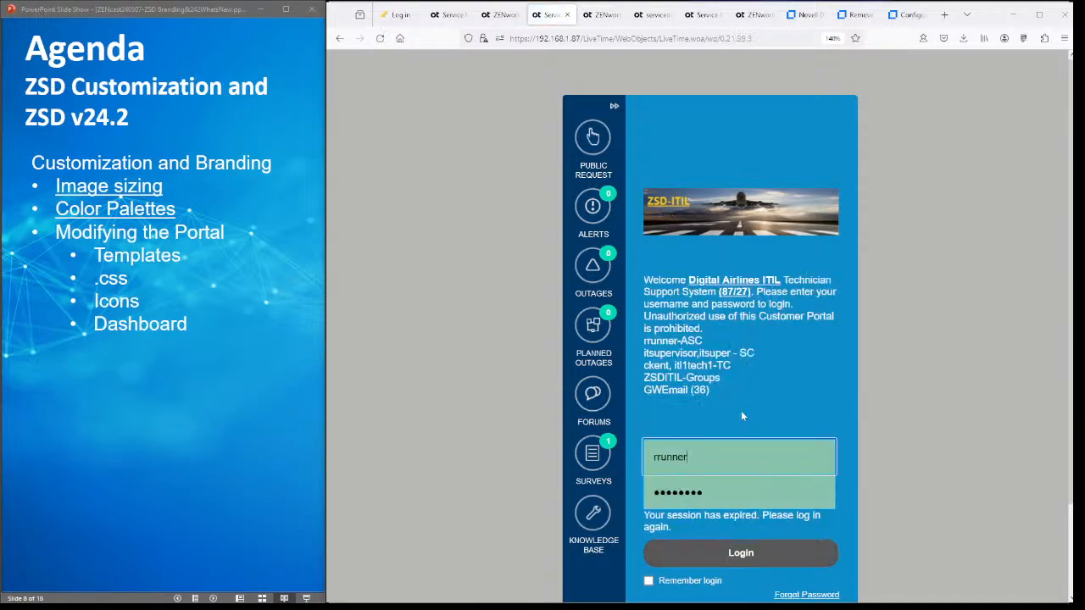
pyautogui.click(712, 552)
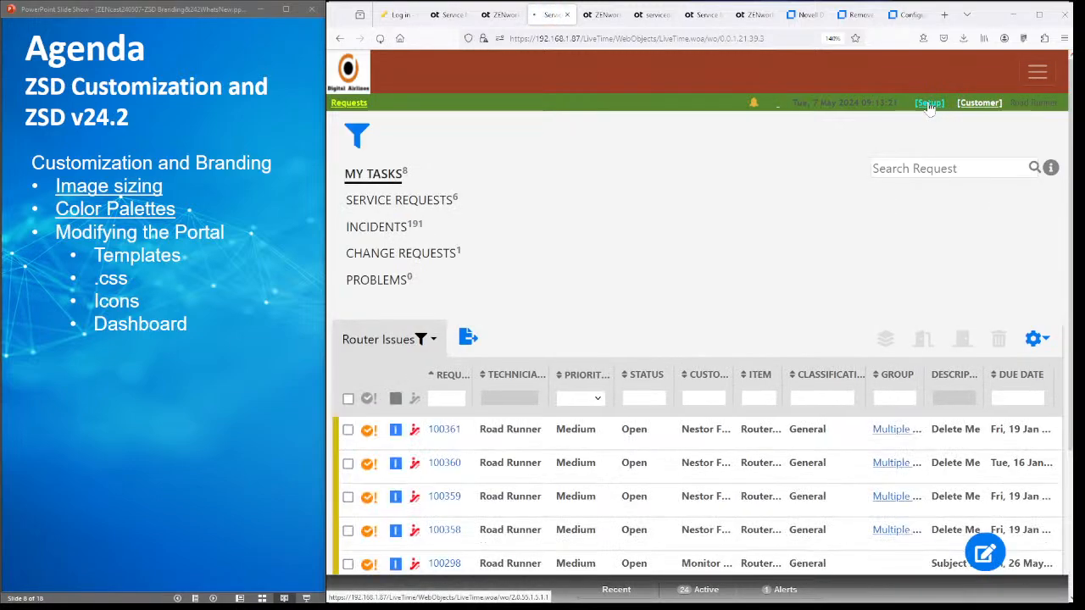
# - Go to Setup and open the Privileges page
pyautogui.click(928, 102)
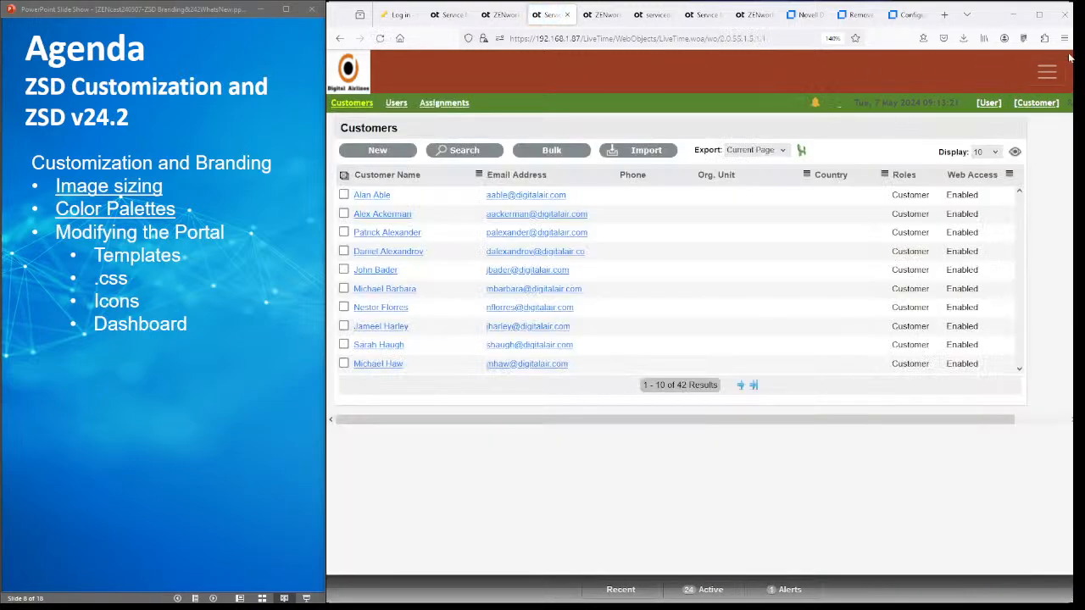
pyautogui.click(1048, 75)
pyautogui.click(693, 212)
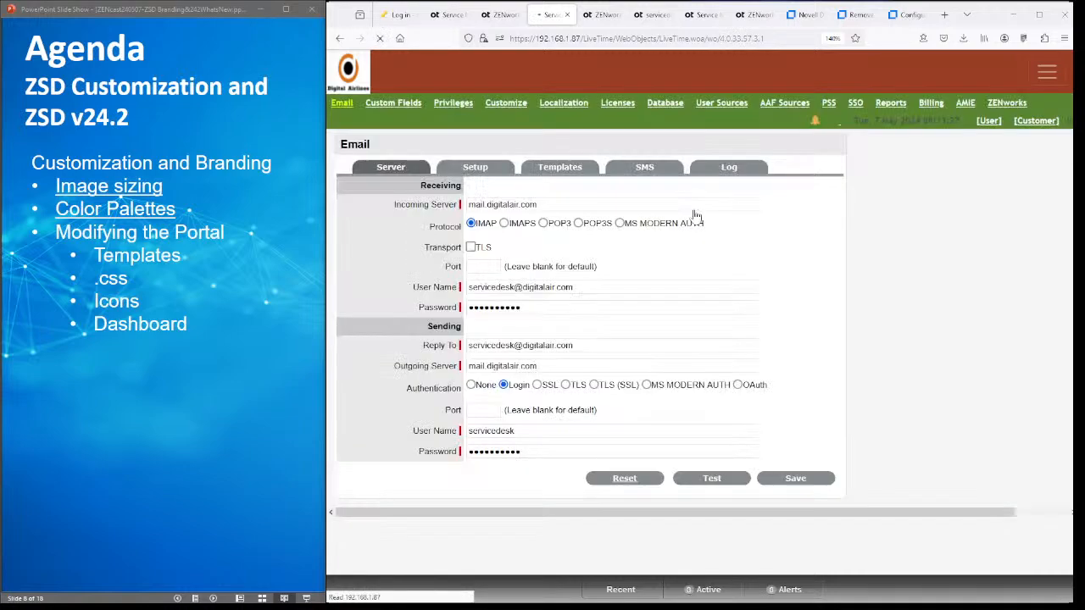
pyautogui.click(452, 102)
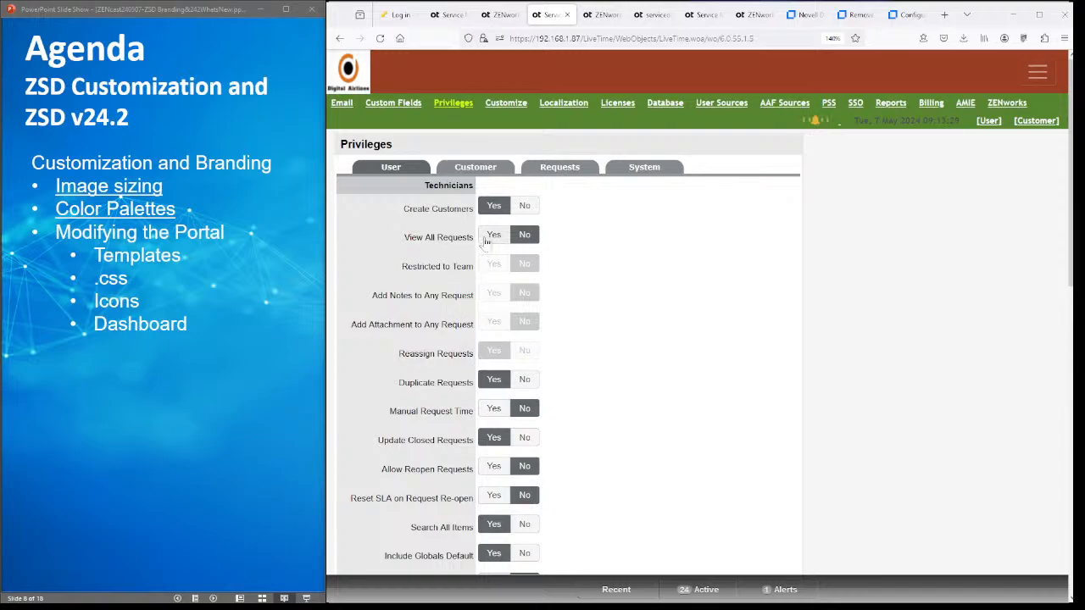
# - Toggle View All Requests to Yes to preview dependent privileges, set it back to No, and open the main menu
pyautogui.click(494, 235)
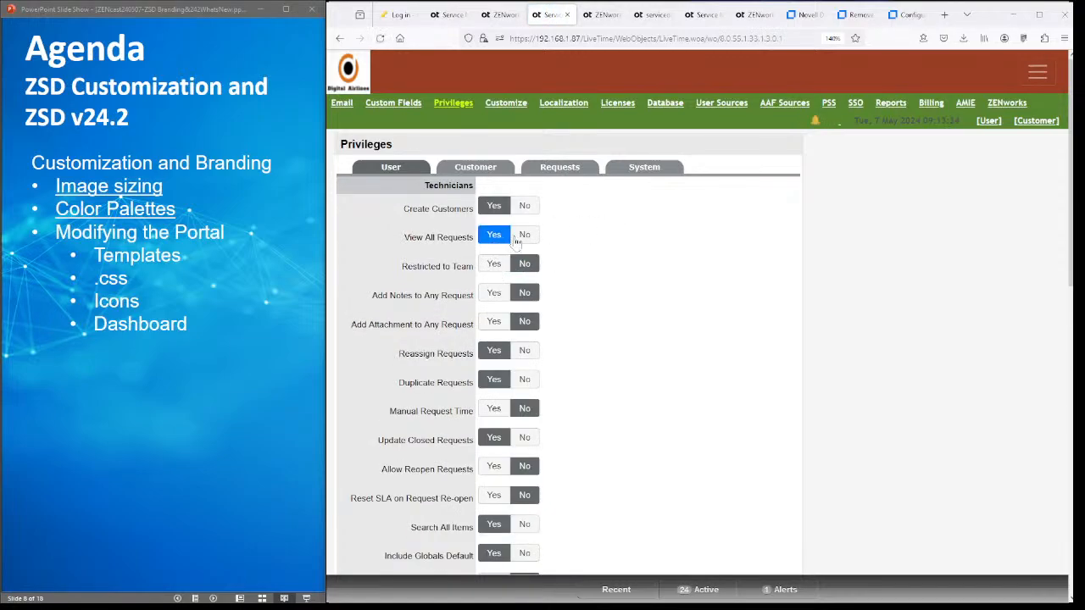
pyautogui.click(524, 235)
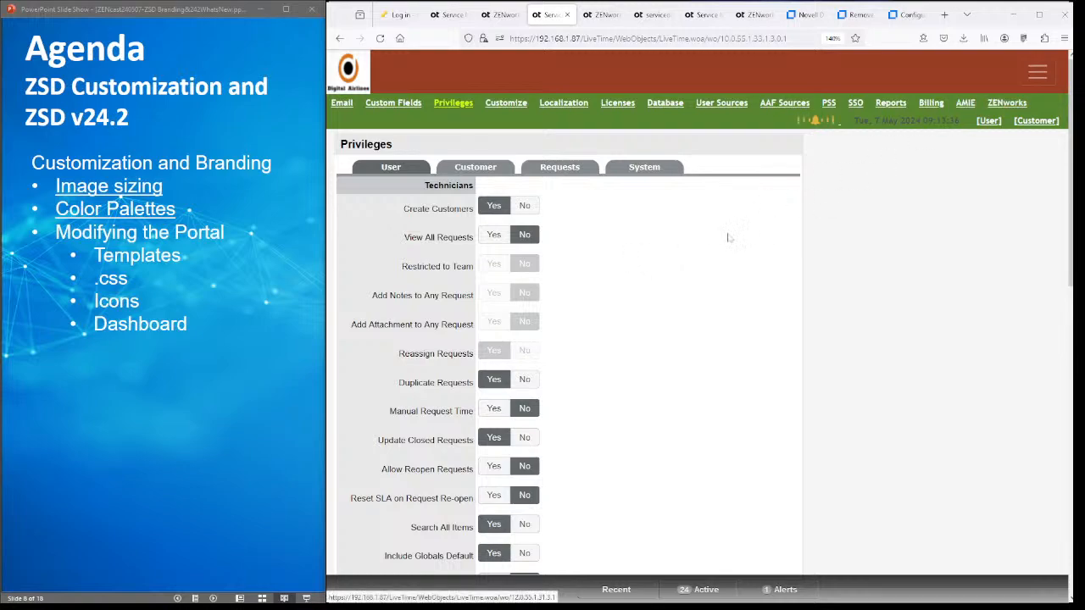
pyautogui.click(1041, 73)
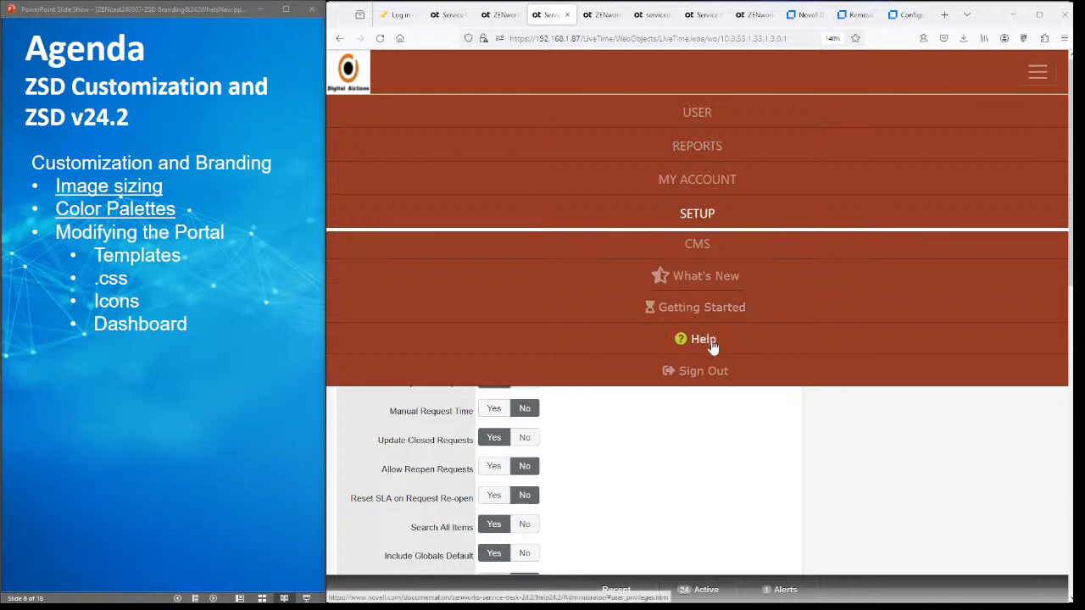
# - Read the Novell help entries for View All Requests and Restricted to Team, then return to the ZSD tab
pyautogui.click(712, 343)
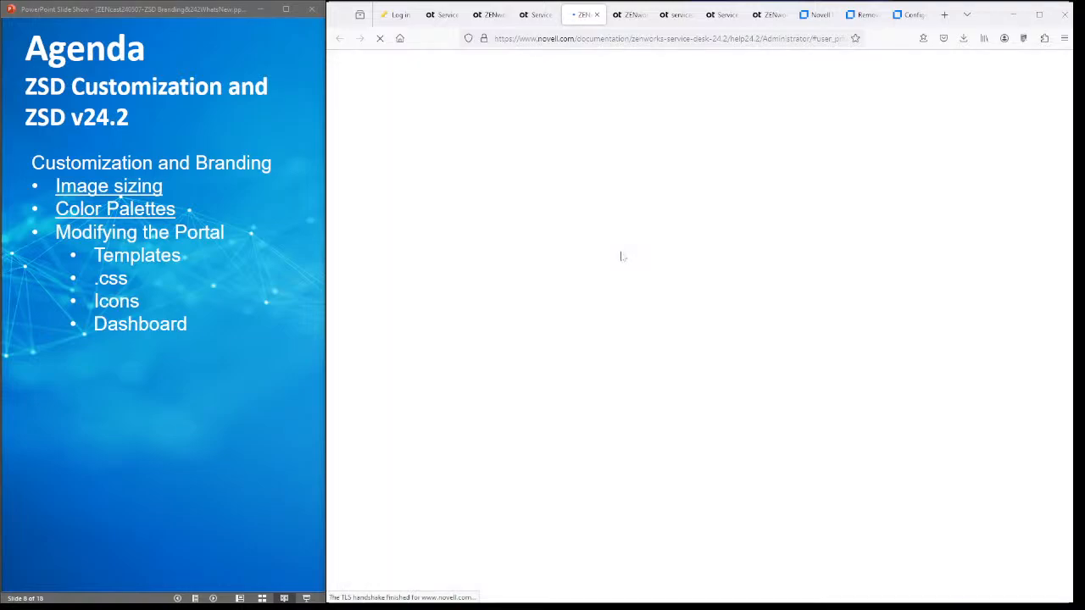
pyautogui.scroll(-5, 623, 256)
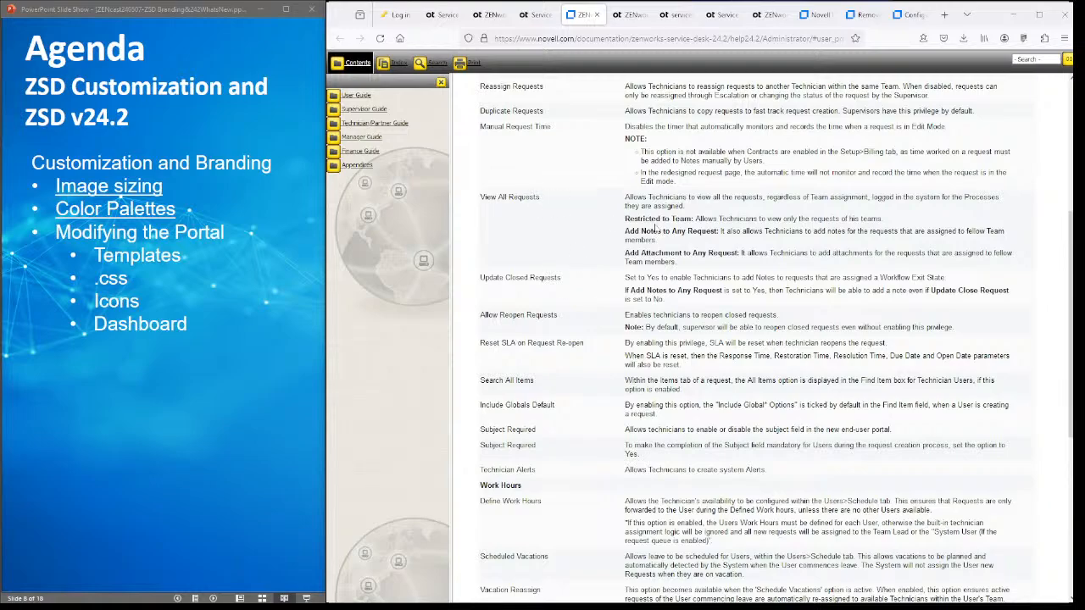
pyautogui.moveTo(644, 219); pyautogui.dragTo(699, 218)
pyautogui.moveTo(497, 197); pyautogui.dragTo(536, 198)
pyautogui.moveTo(638, 219); pyautogui.dragTo(694, 219)
pyautogui.scroll(-1, 694, 222)
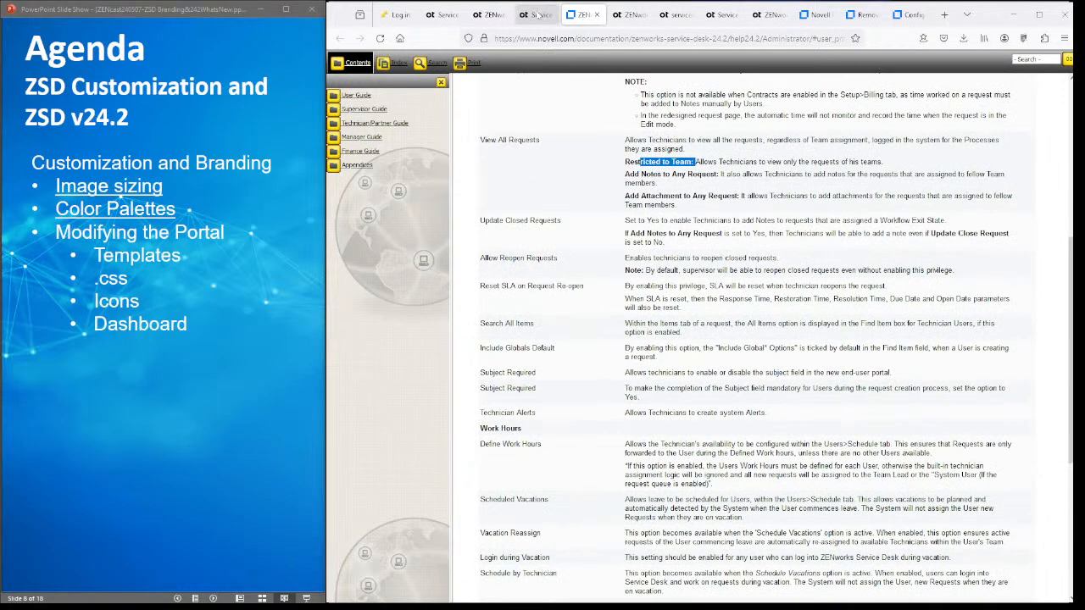
pyautogui.click(534, 10)
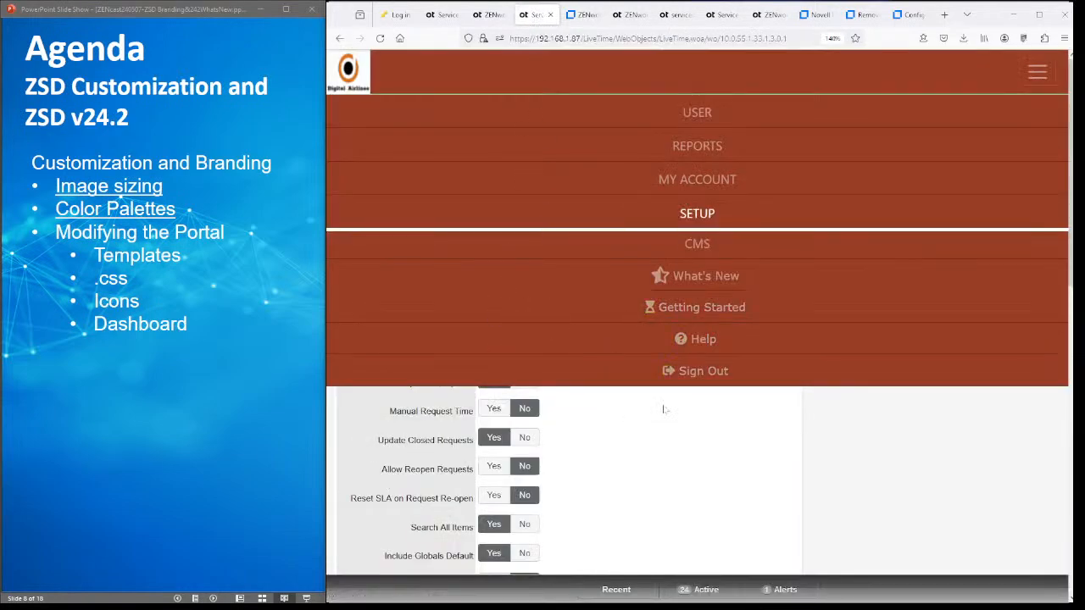
# - In Setup > Privileges toggle View All Requests Yes then back to No, then open the Customers list
pyautogui.click(692, 216)
pyautogui.click(453, 103)
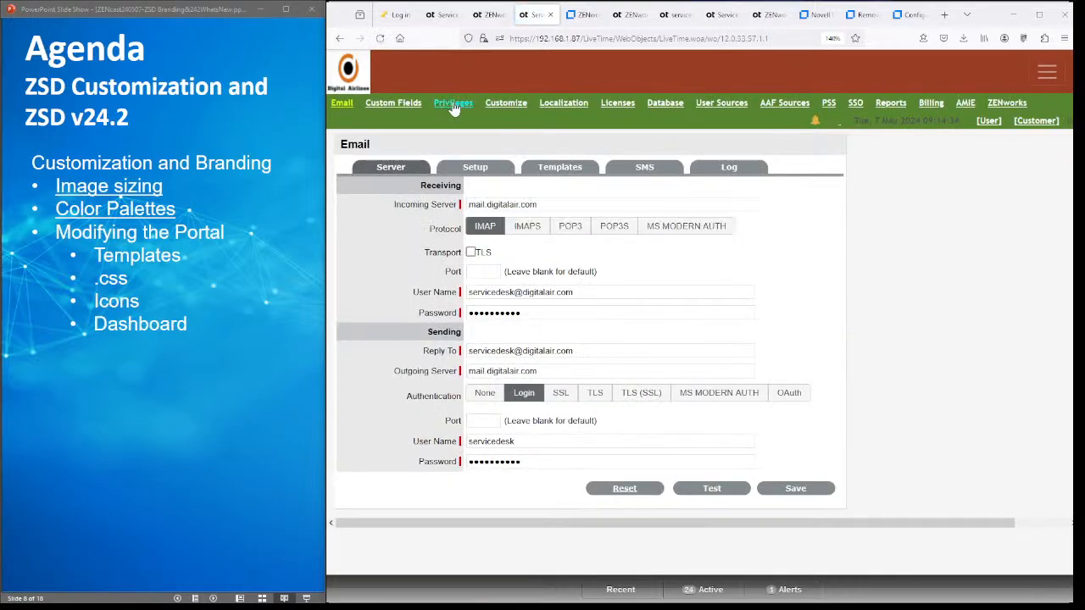
pyautogui.click(494, 236)
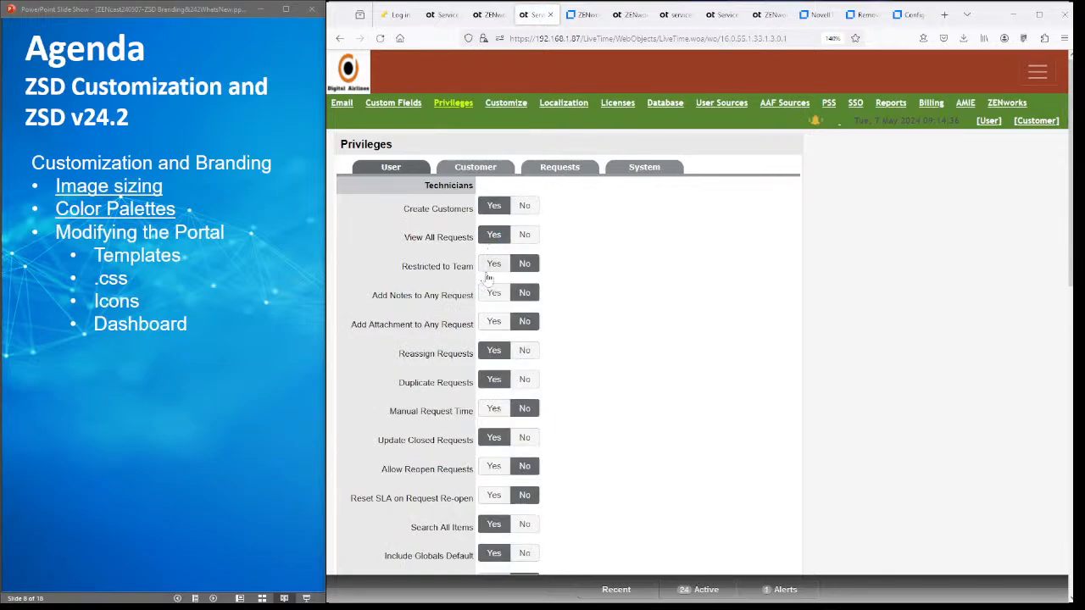
pyautogui.click(524, 237)
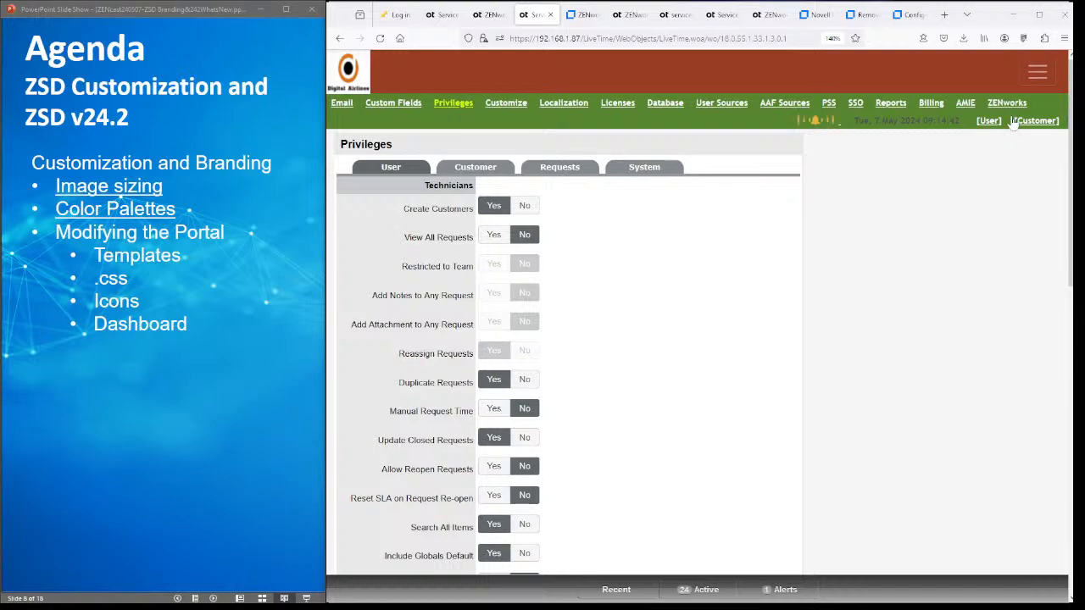
pyautogui.click(1037, 73)
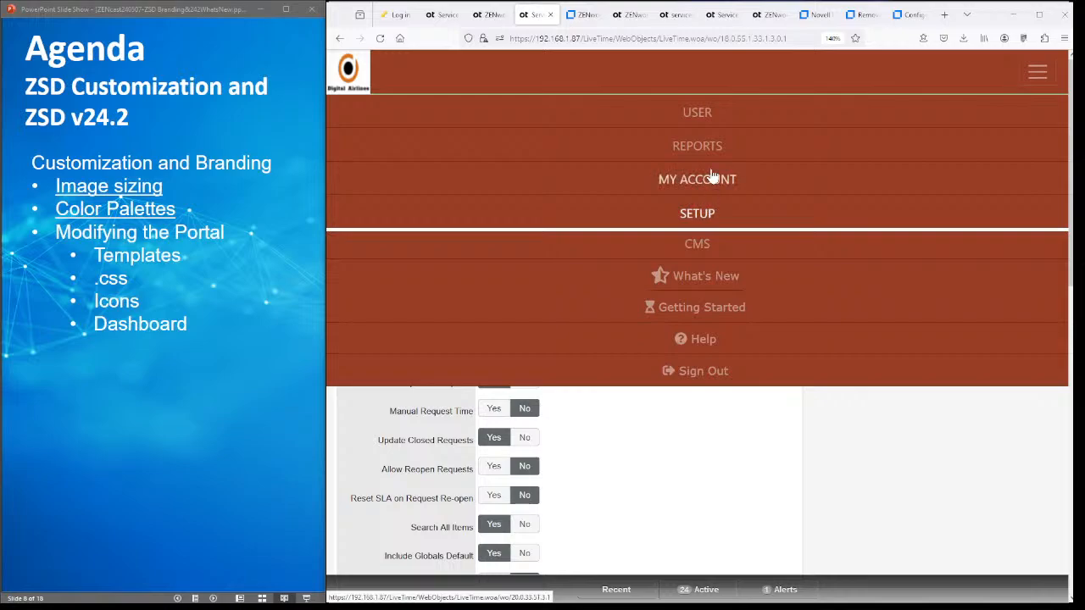
pyautogui.click(703, 113)
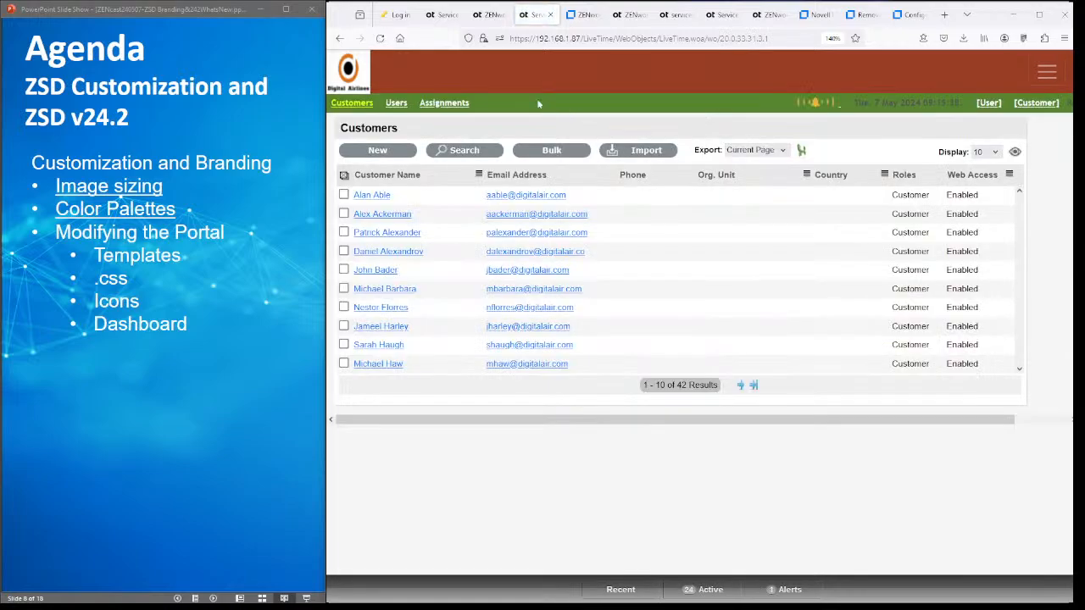
# - Return to the User request view, adjust zoom and maximize Firefox, then open Operations Request Groups
pyautogui.click(987, 103)
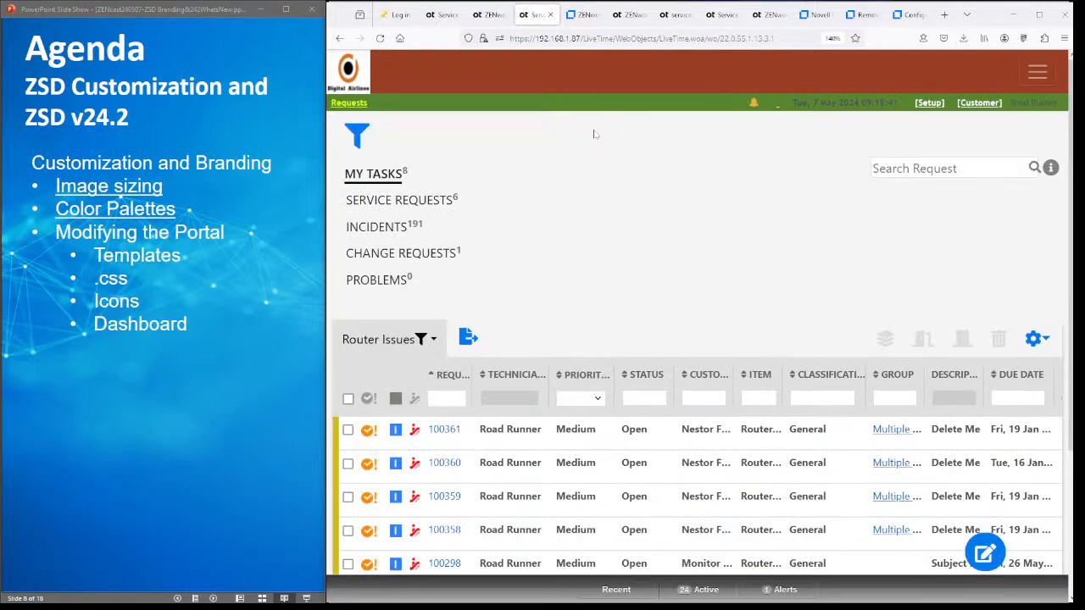
pyautogui.hotkey('ctrl', '-')
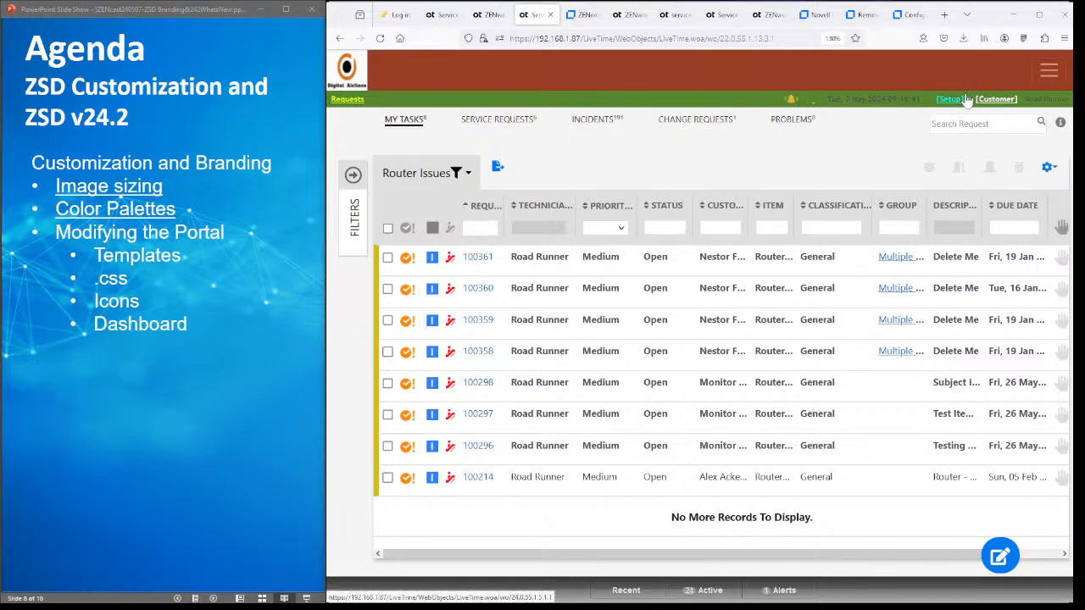
pyautogui.hotkey('ctrl', '-')
pyautogui.click(1039, 14)
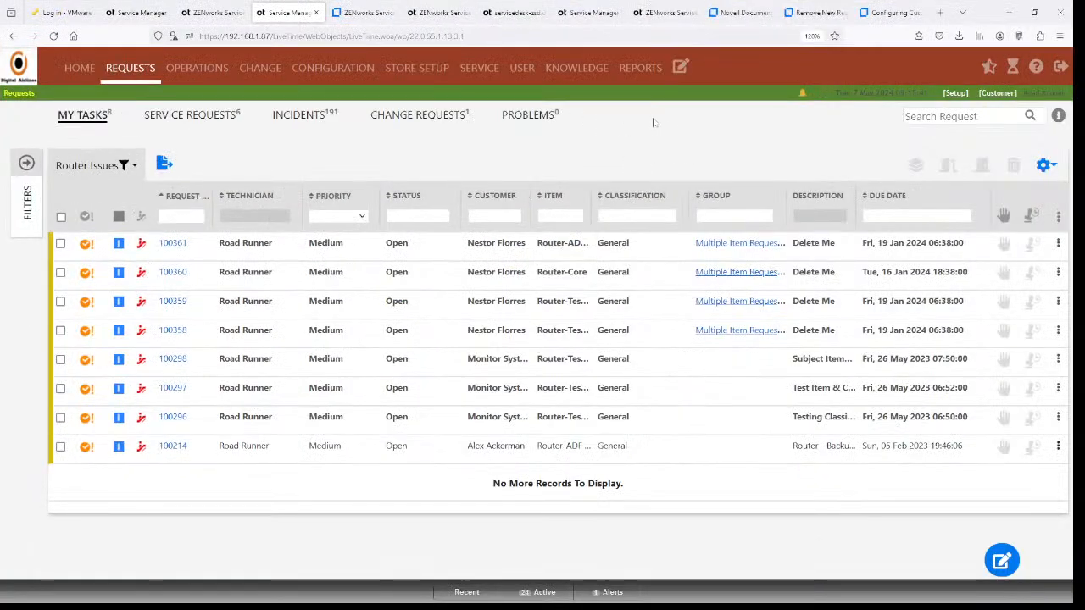
pyautogui.hotkey('ctrl', '+')
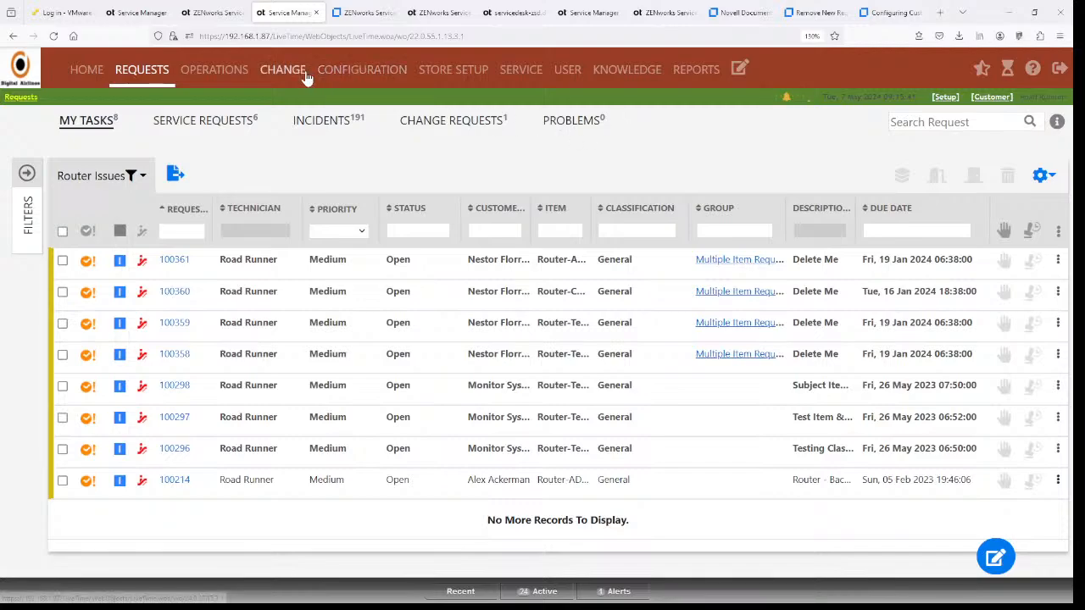
pyautogui.click(203, 81)
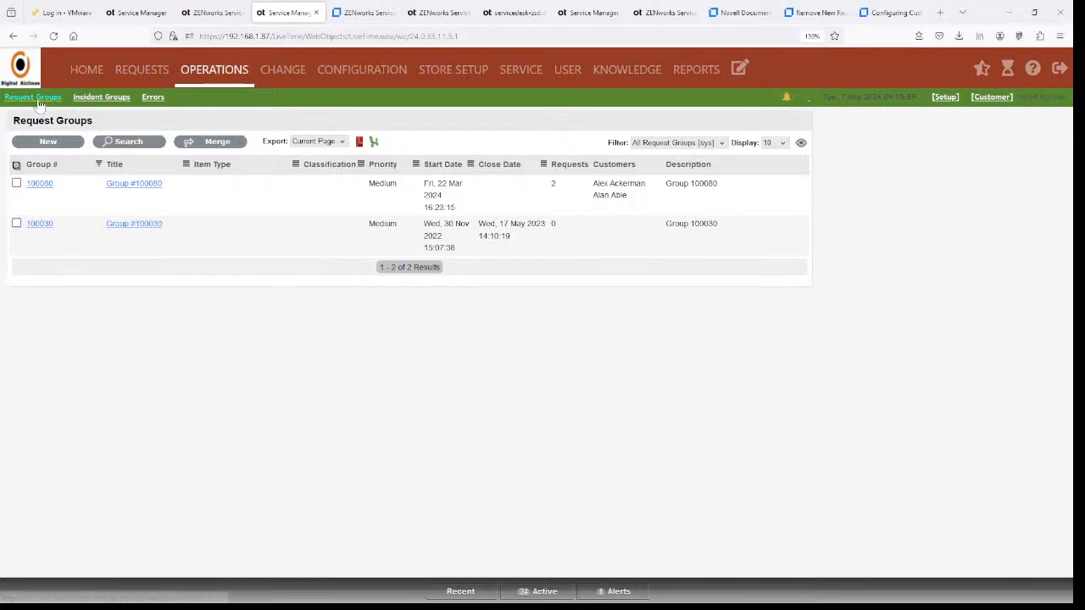
# - Open request group #100080 and list its elements, requests 100440 and 100333
pyautogui.click(39, 186)
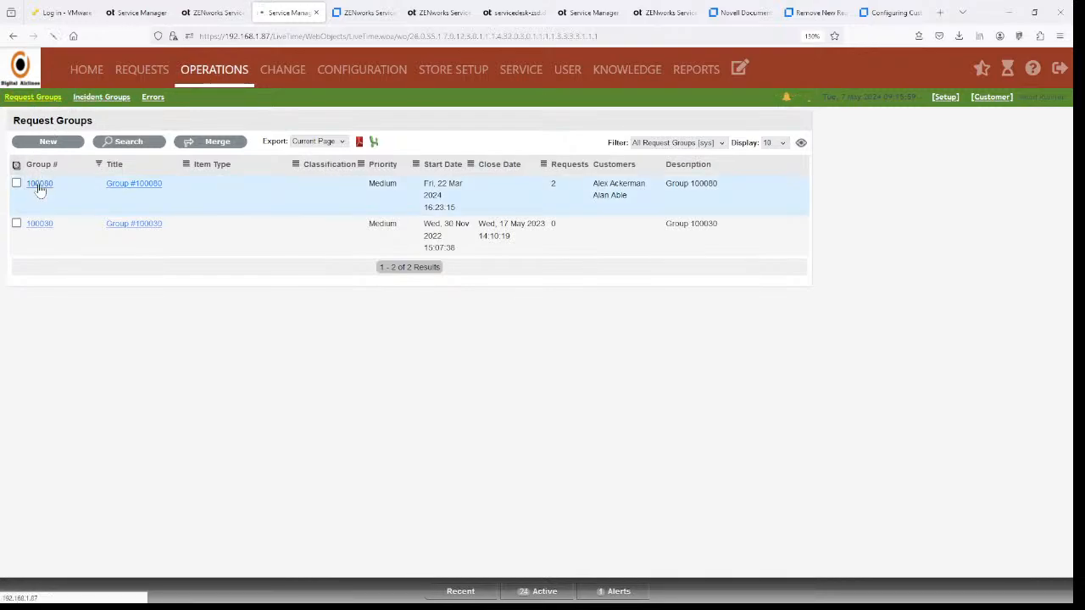
pyautogui.click(212, 144)
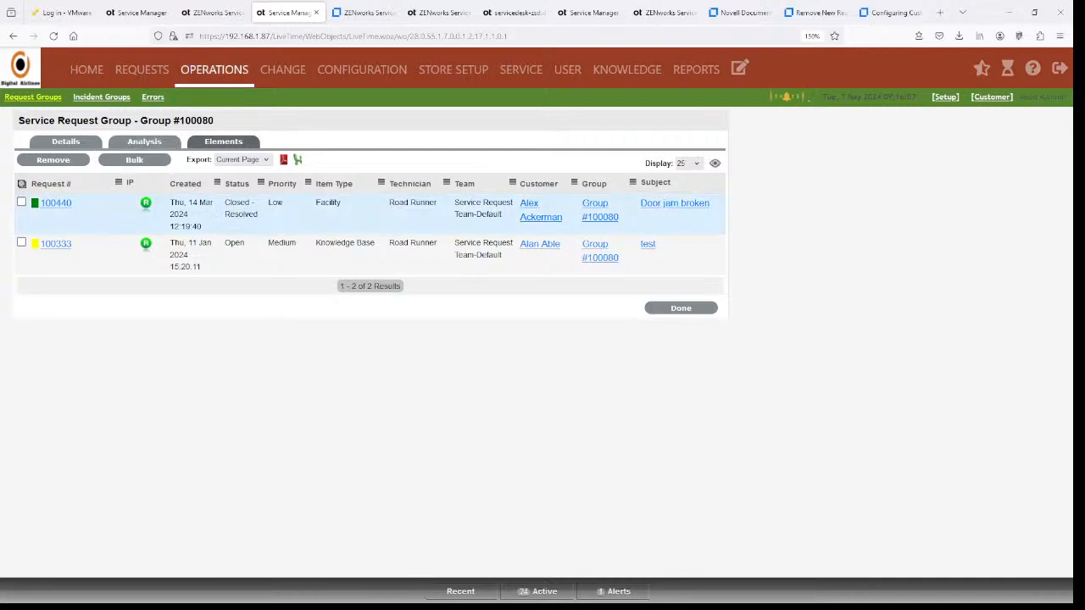
# - Select requests 100440 and 100333 for bulk edit and set Impact Moderate and Urgency Very Low
pyautogui.click(21, 202)
pyautogui.click(21, 244)
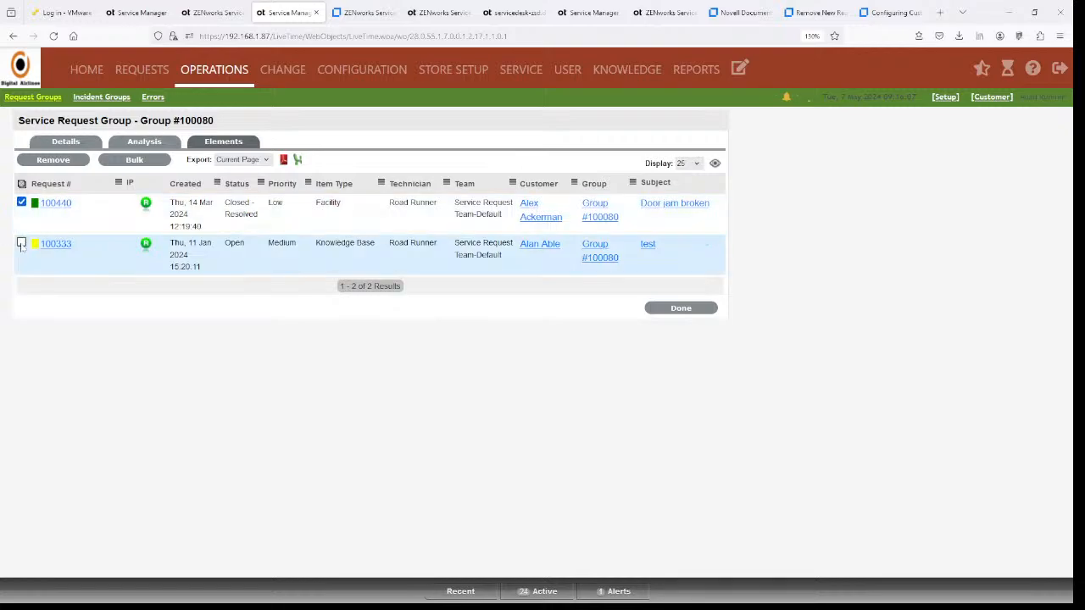
pyautogui.click(134, 161)
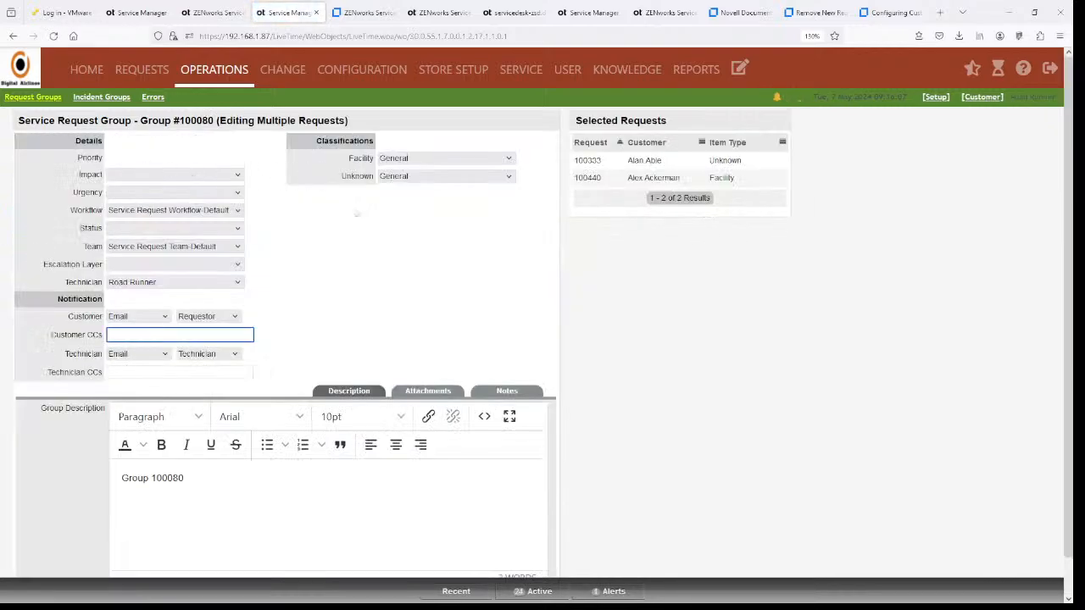
pyautogui.click(239, 175)
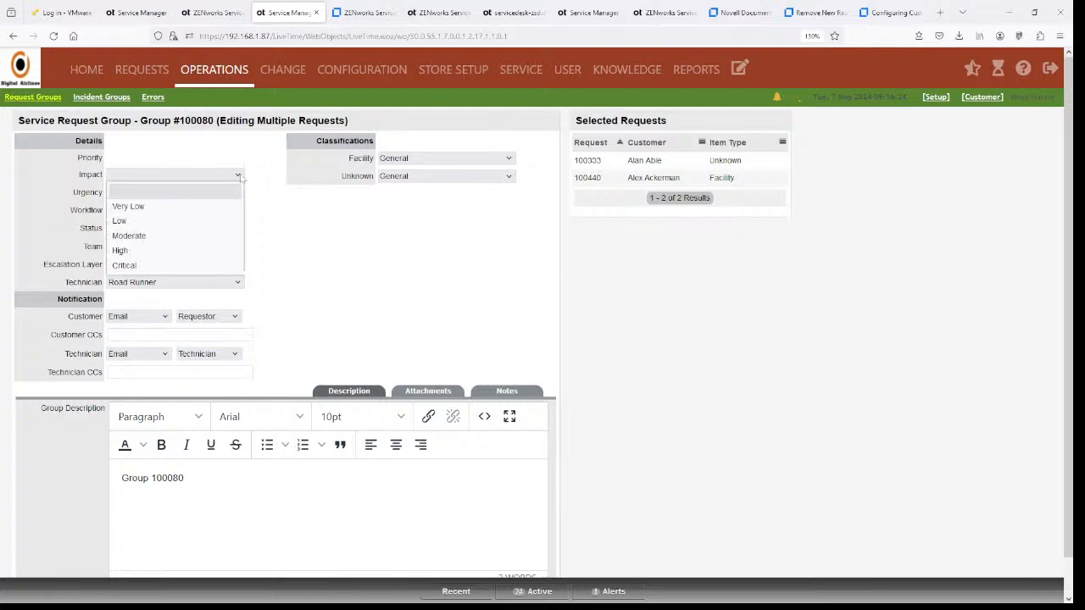
pyautogui.click(215, 240)
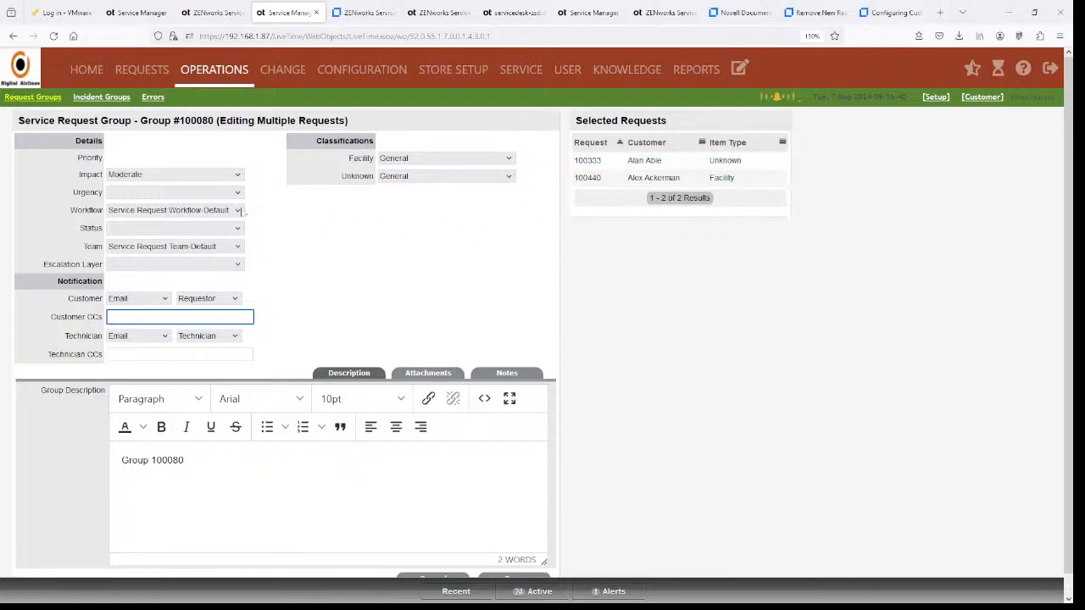
pyautogui.click(238, 196)
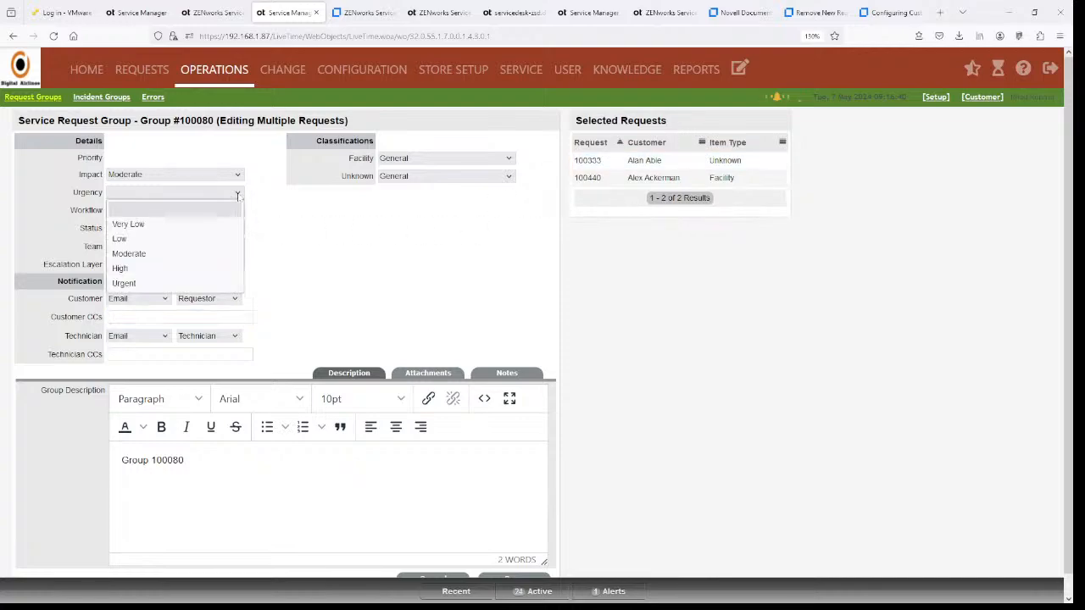
pyautogui.click(207, 253)
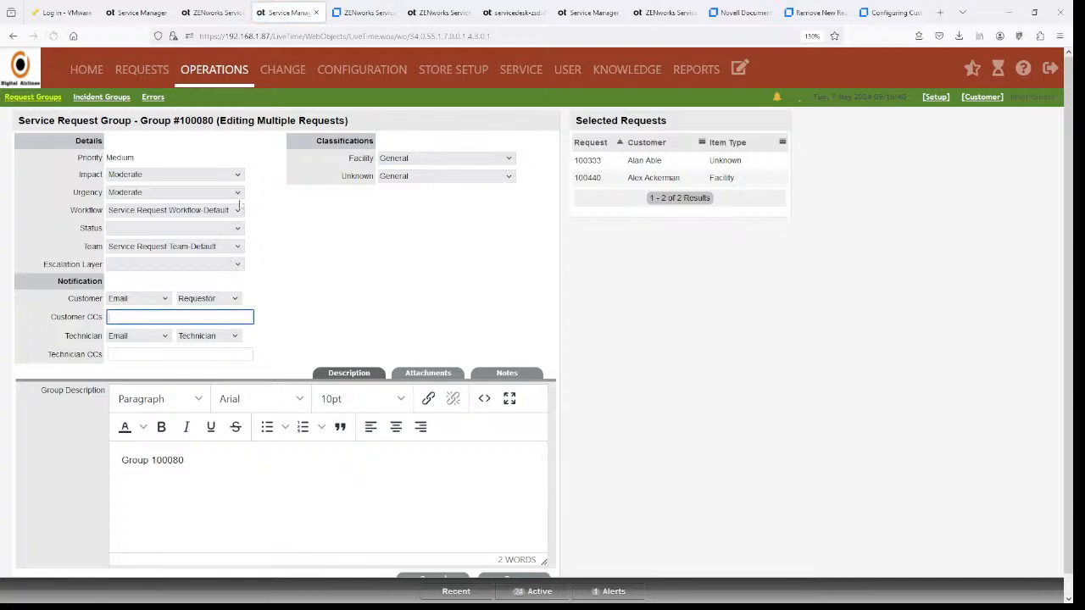
pyautogui.click(239, 194)
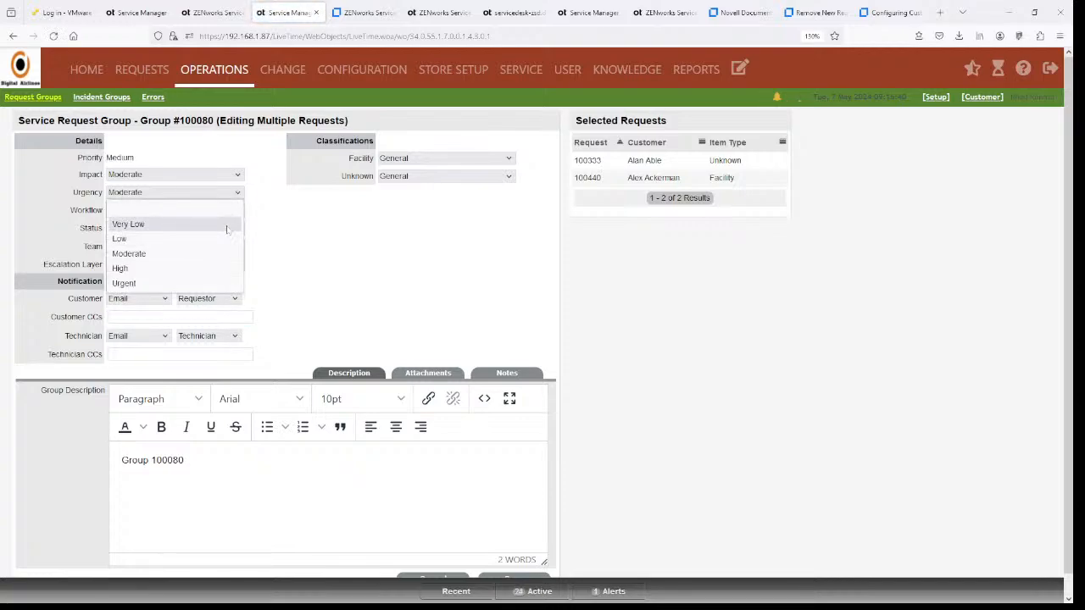
pyautogui.click(226, 226)
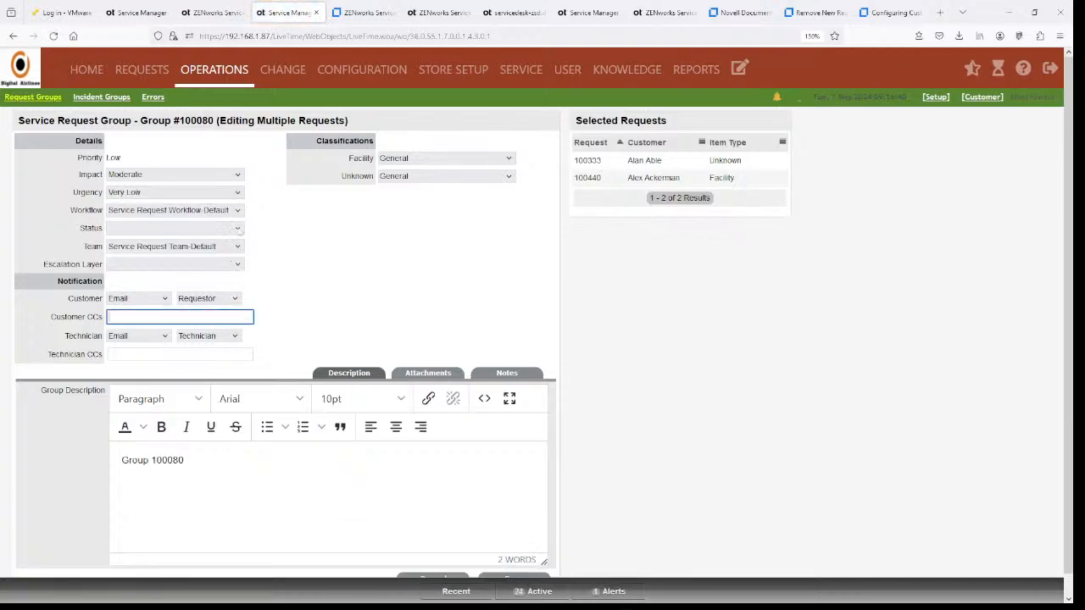
# - Set the bulk status to Closed - Resolved, leaving the escalation layer unchanged
pyautogui.click(239, 229)
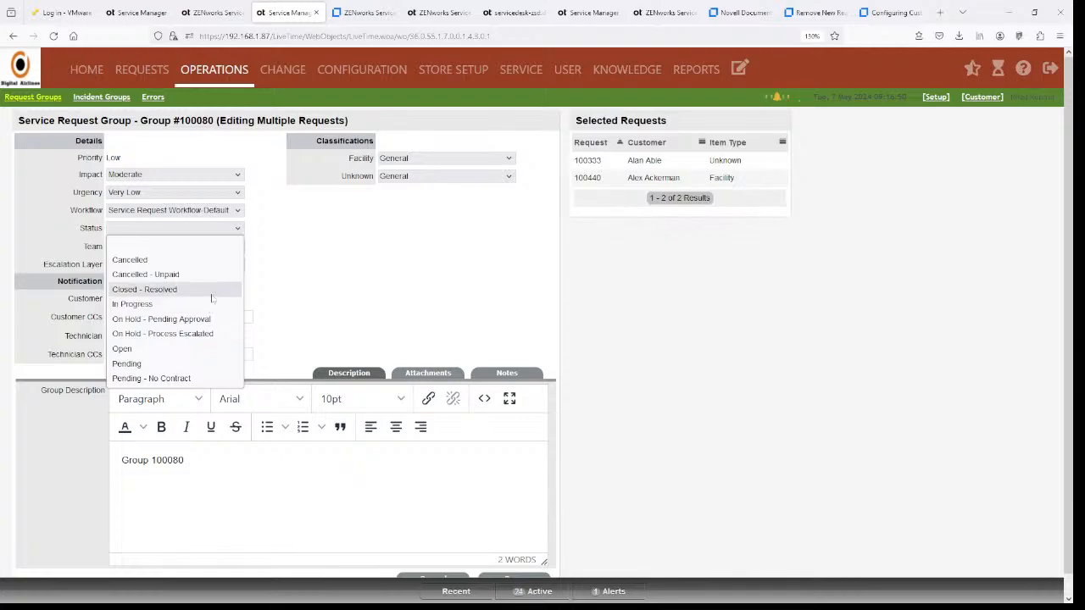
pyautogui.click(211, 292)
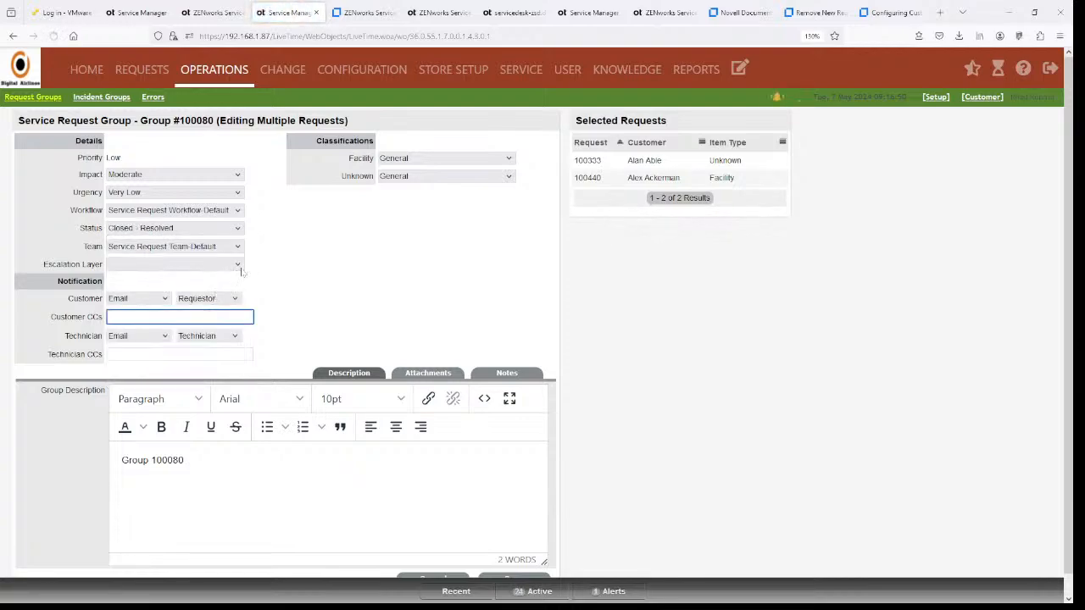
pyautogui.click(241, 269)
pyautogui.click(322, 268)
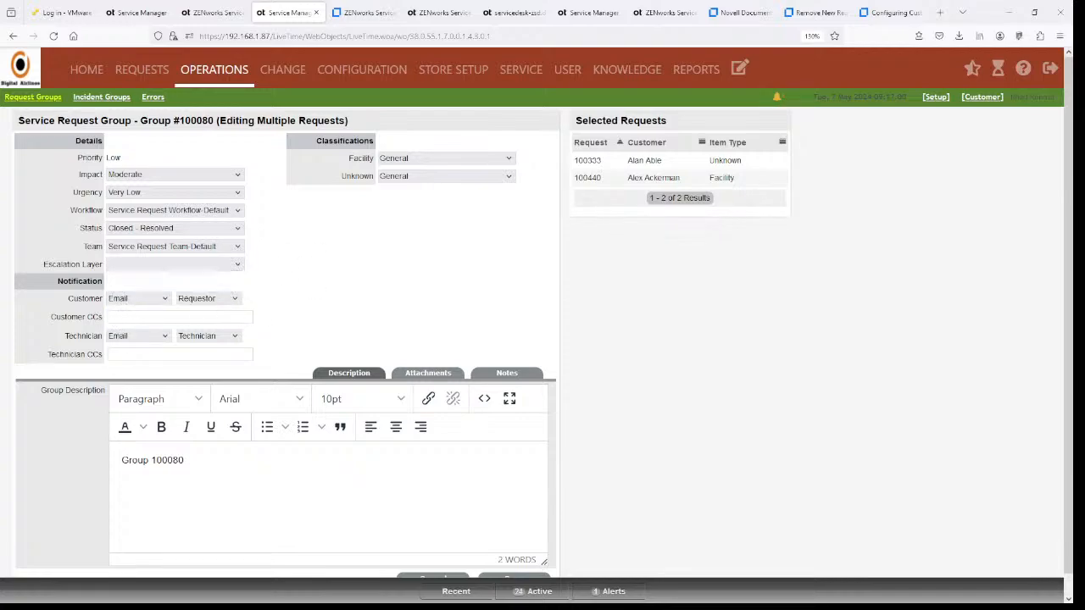
# - Set Facility classification to Downloads and enter description 'This is closed resolved and monitoring for issues.'
pyautogui.click(509, 160)
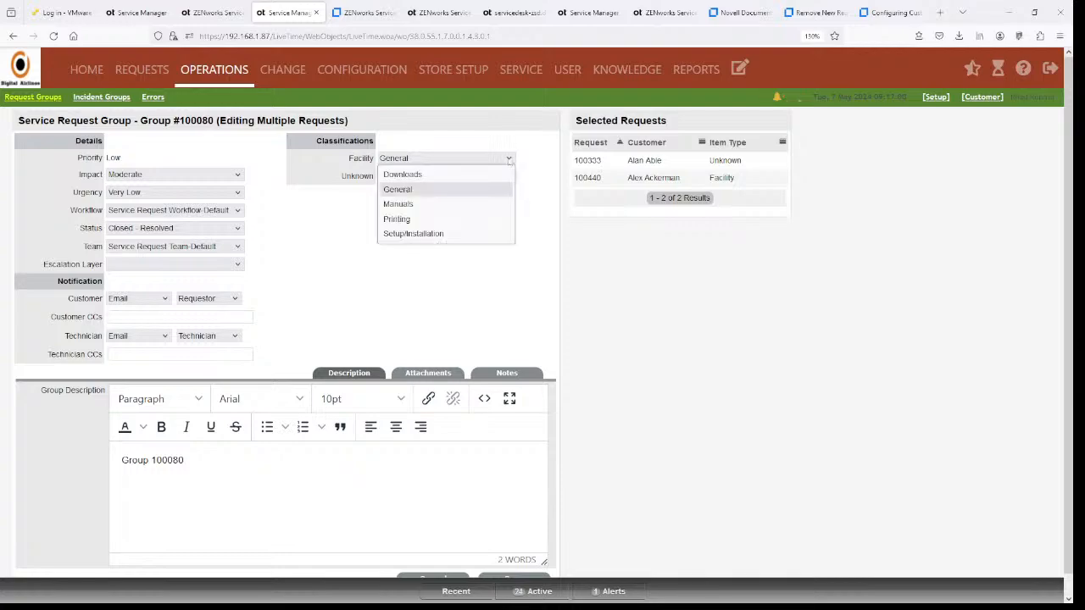
pyautogui.click(537, 154)
pyautogui.click(509, 177)
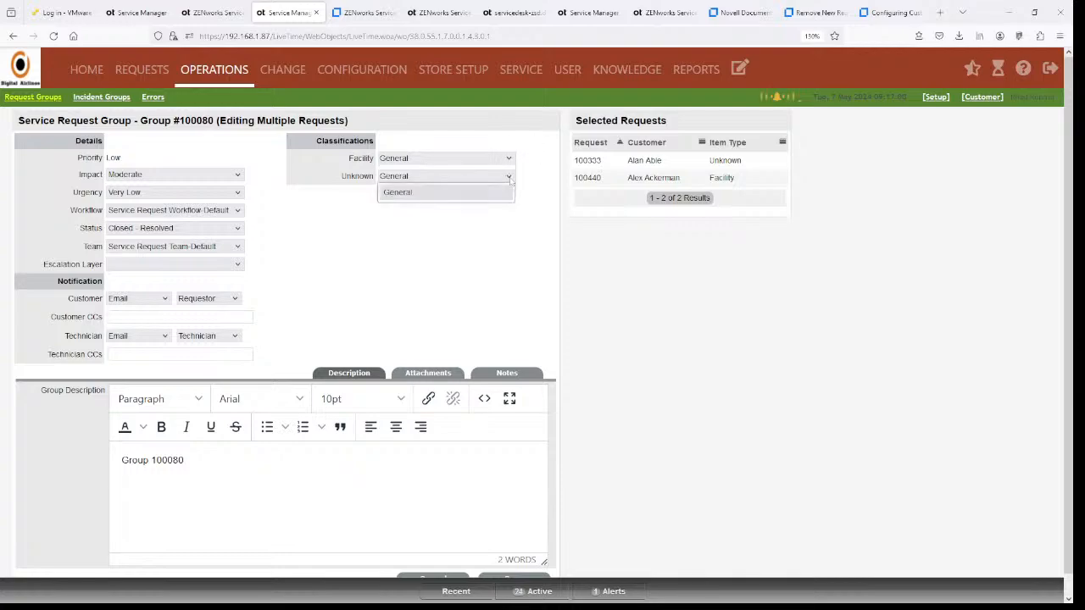
pyautogui.click(535, 176)
pyautogui.click(507, 177)
pyautogui.click(508, 159)
pyautogui.click(401, 172)
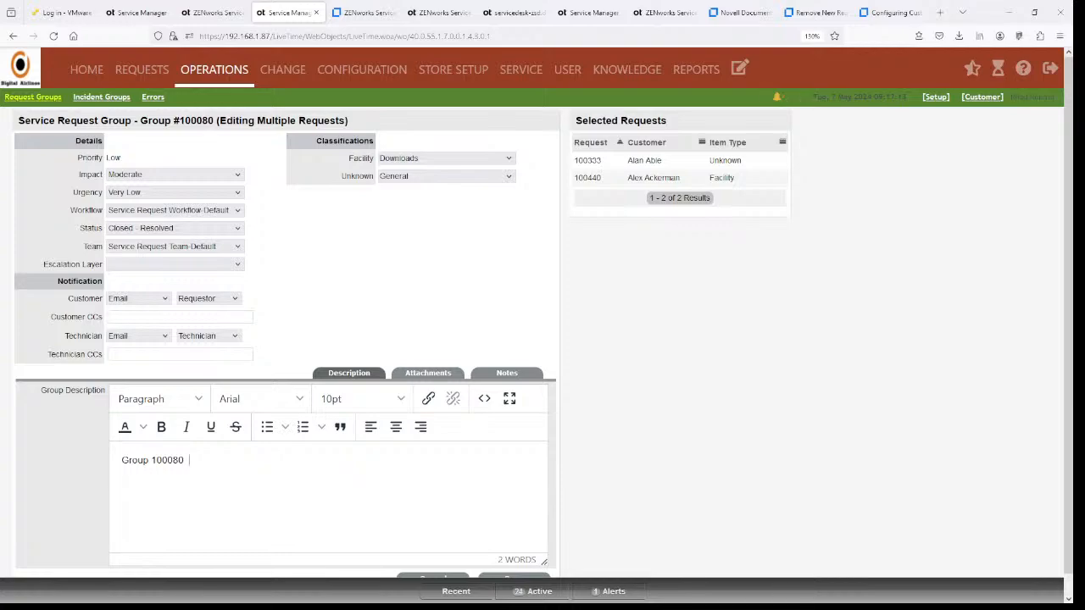
pyautogui.write('This is closed resolved and monitor')
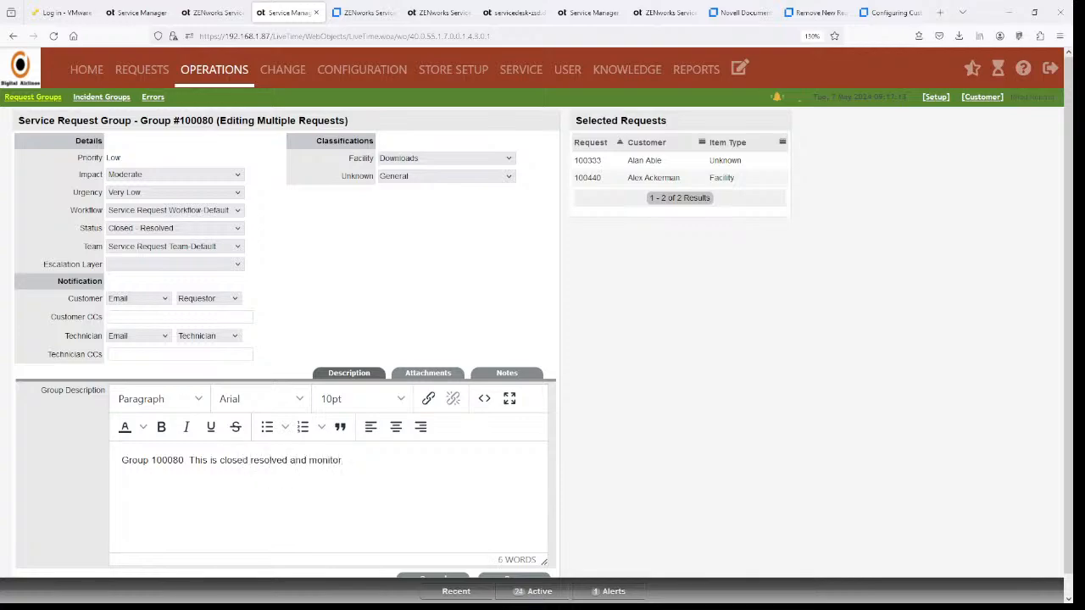
pyautogui.write('ing for issues.')
# - Add a note reading 'Monitoring this issue' to the group edit
pyautogui.click(504, 373)
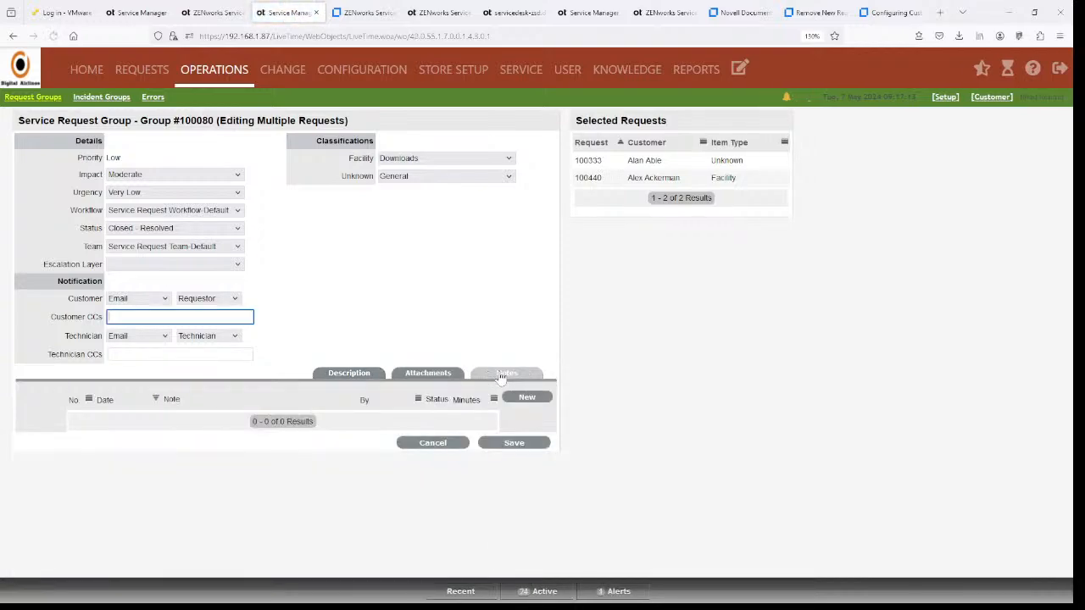
pyautogui.click(529, 398)
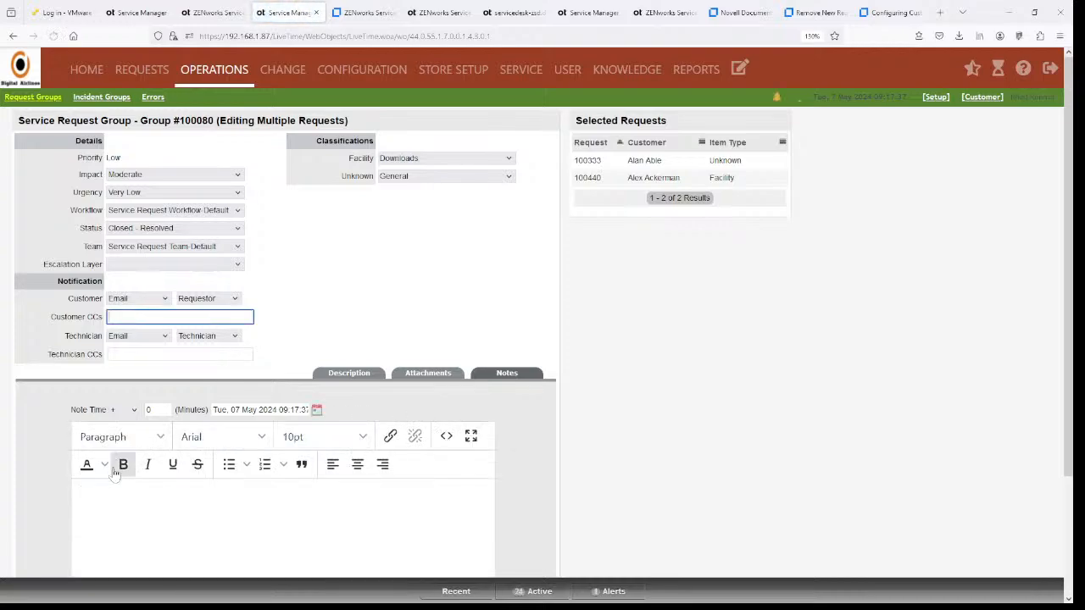
pyautogui.write('Moni')
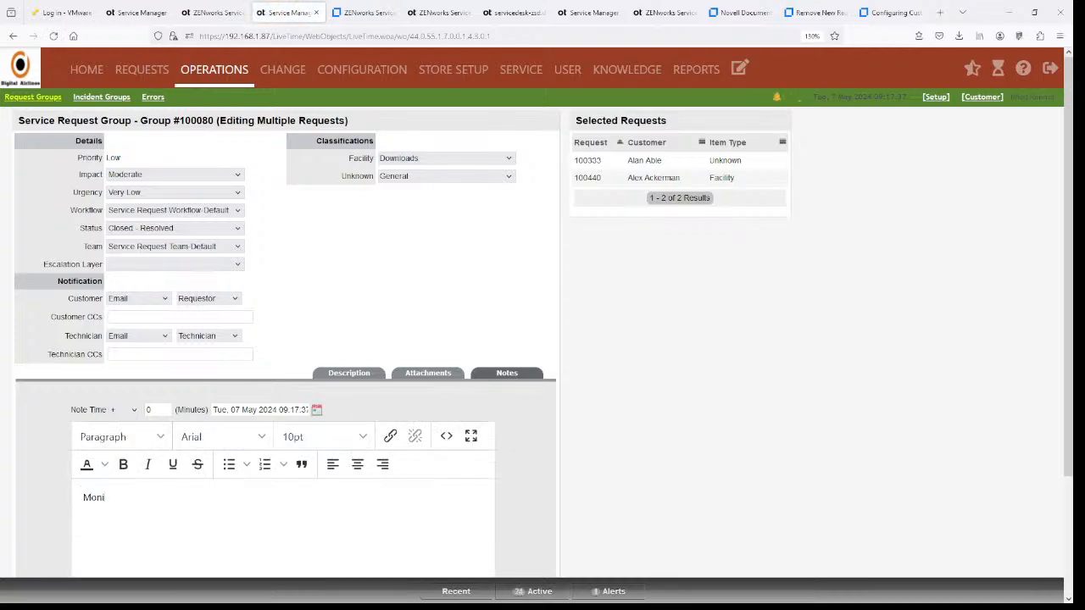
pyautogui.write('toring this  issuo')
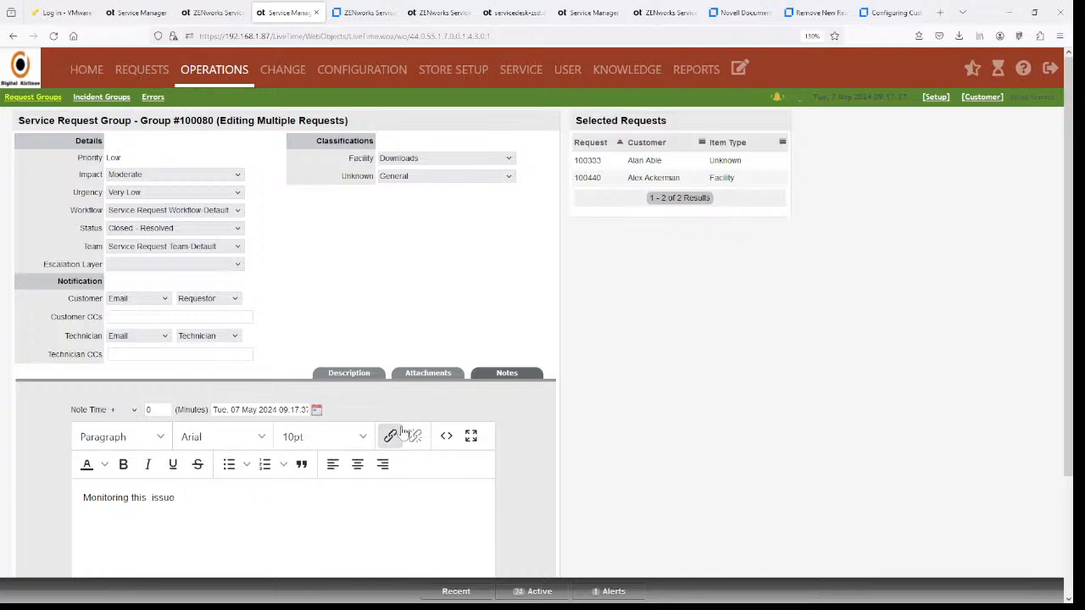
pyautogui.scroll(-2, 610, 494)
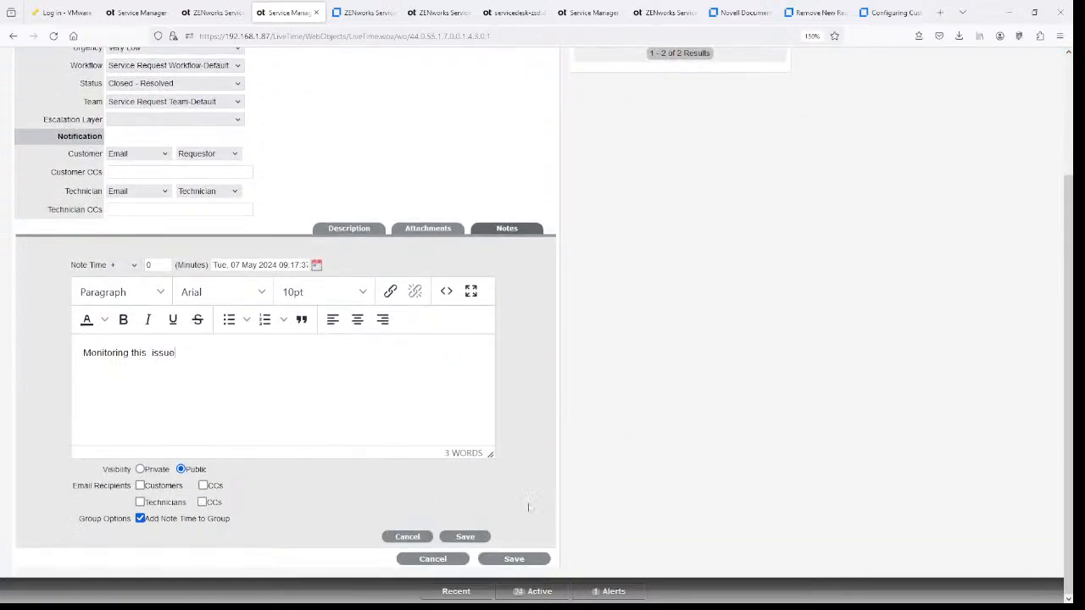
pyautogui.click(461, 535)
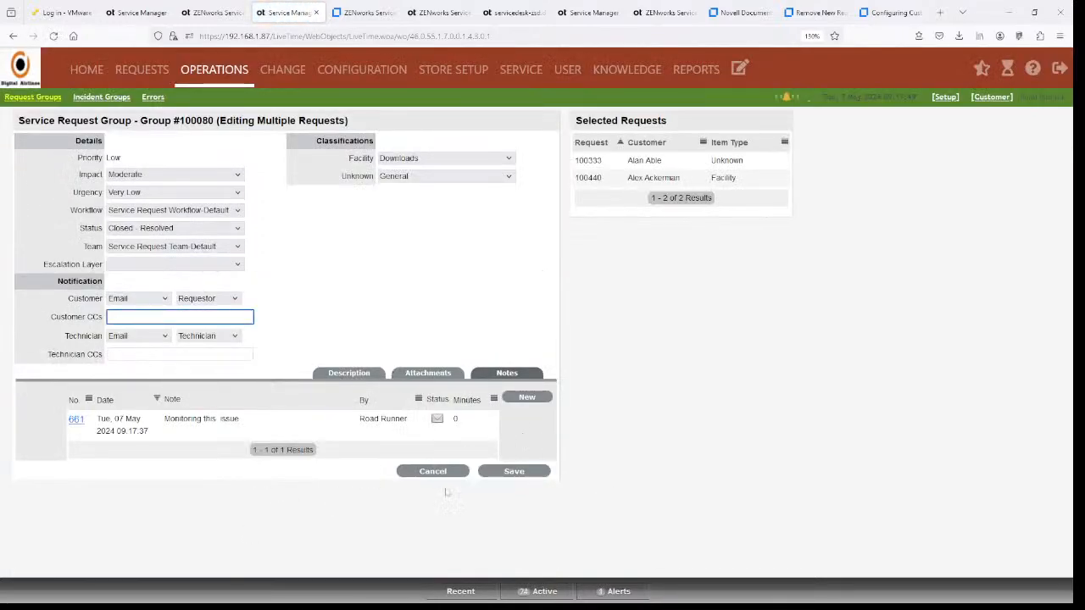
# - Review saved note 661, then start a second new note and discard it
pyautogui.click(75, 420)
pyautogui.scroll(-1, 504, 440)
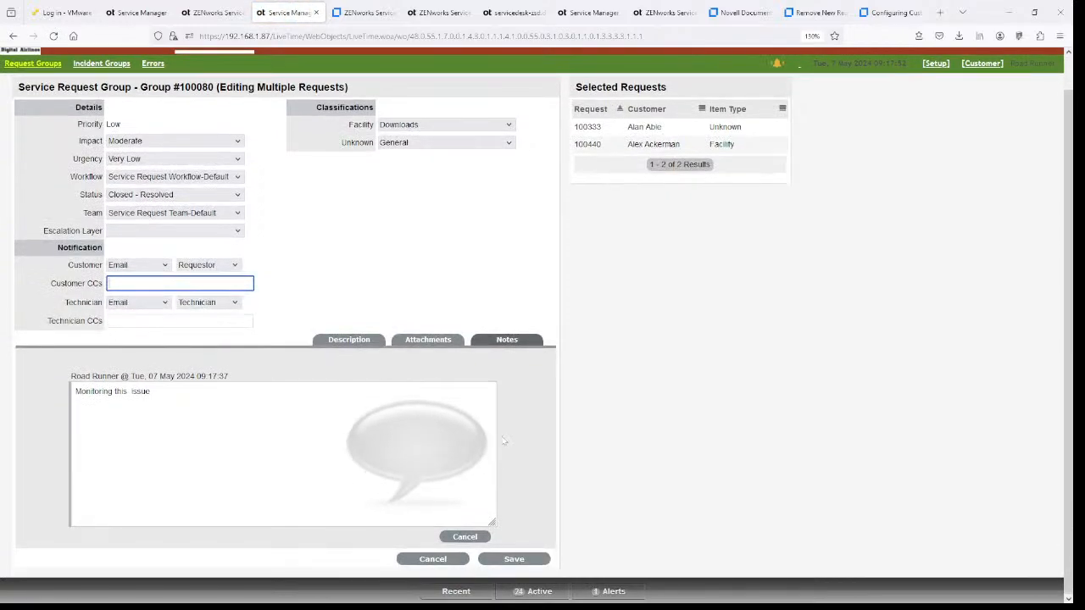
pyautogui.click(464, 537)
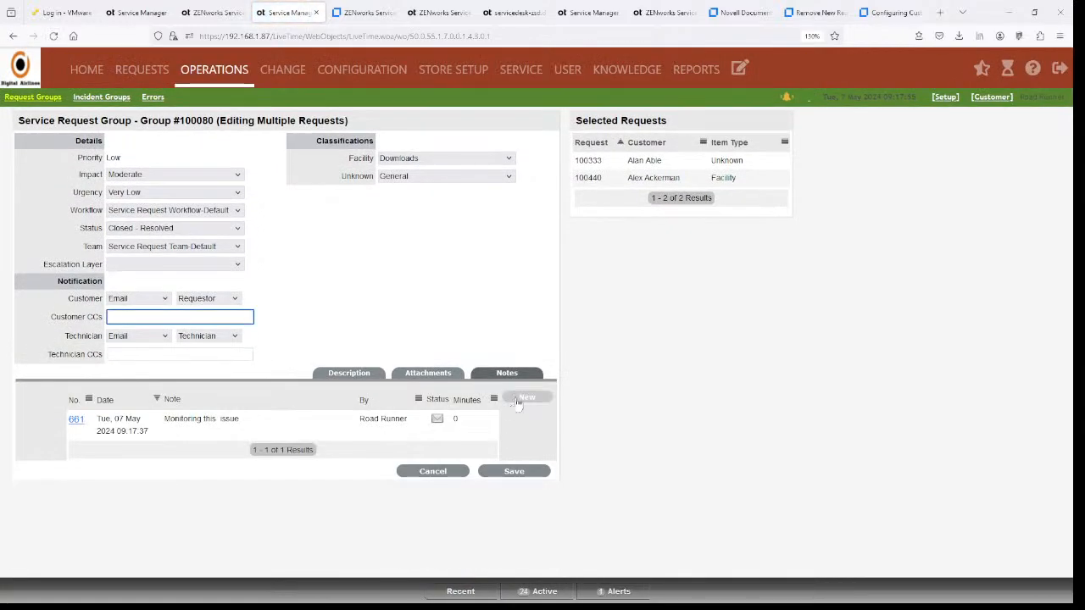
pyautogui.click(525, 398)
pyautogui.scroll(-3, 442, 437)
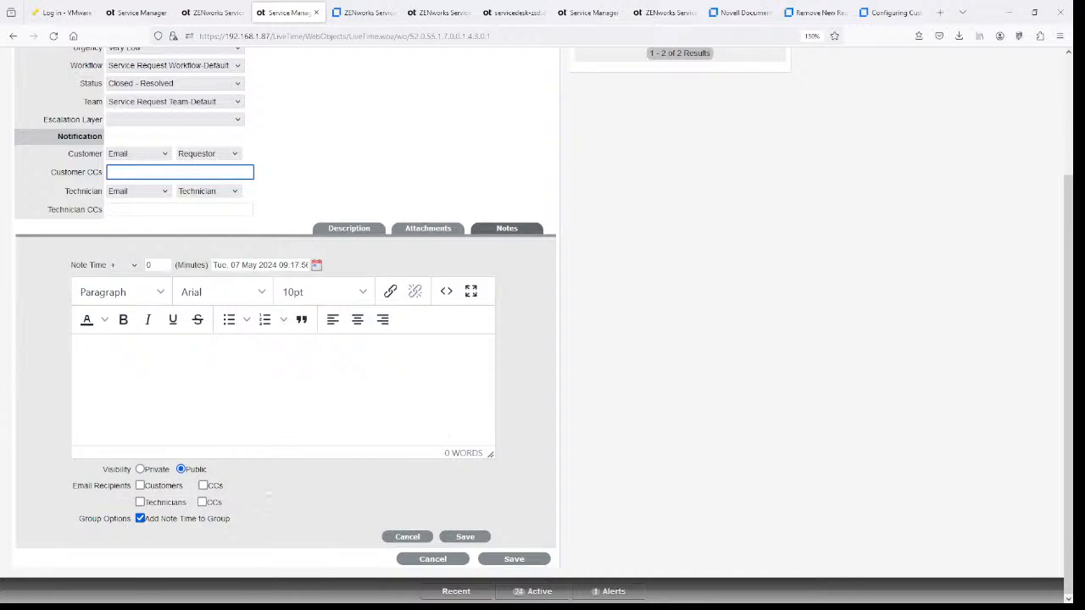
pyautogui.click(403, 536)
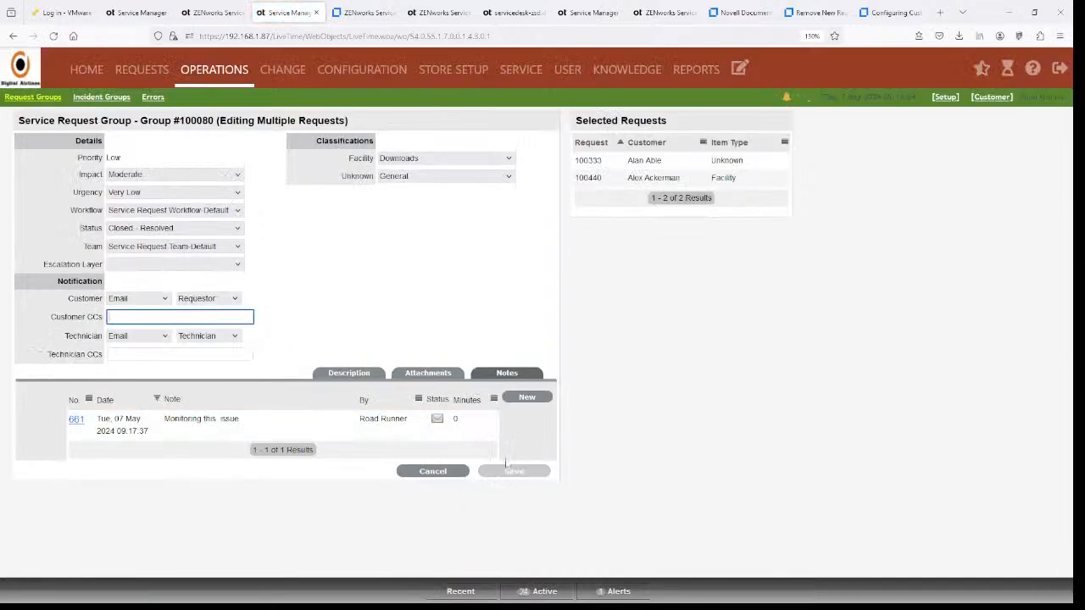
# - Apply the bulk edit so requests 100440 and 100333 become Closed - Resolved with Low priority
pyautogui.click(348, 378)
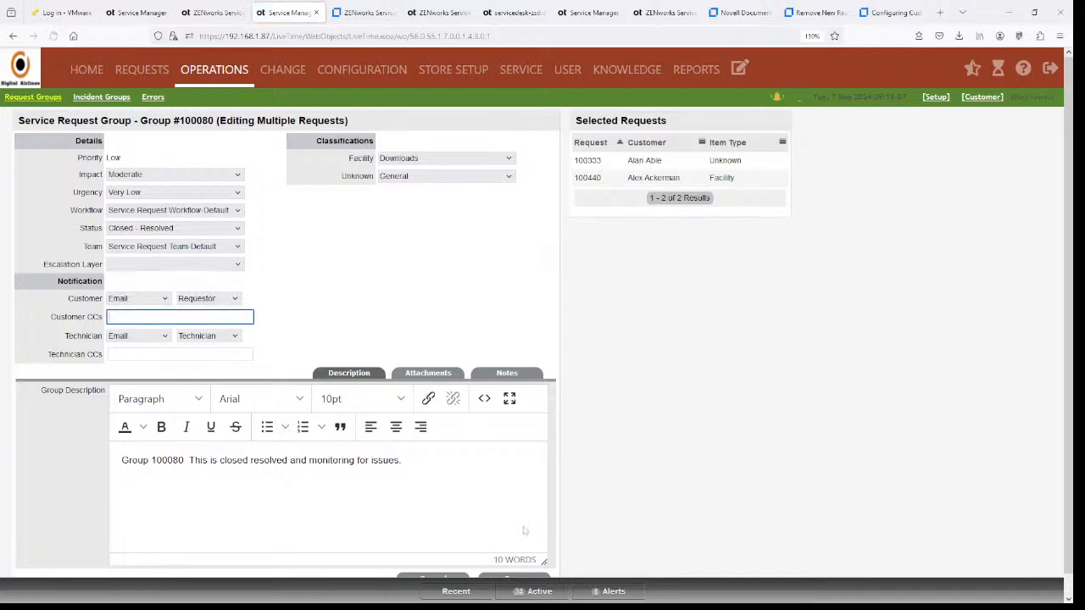
pyautogui.scroll(-1, 532, 513)
pyautogui.click(518, 557)
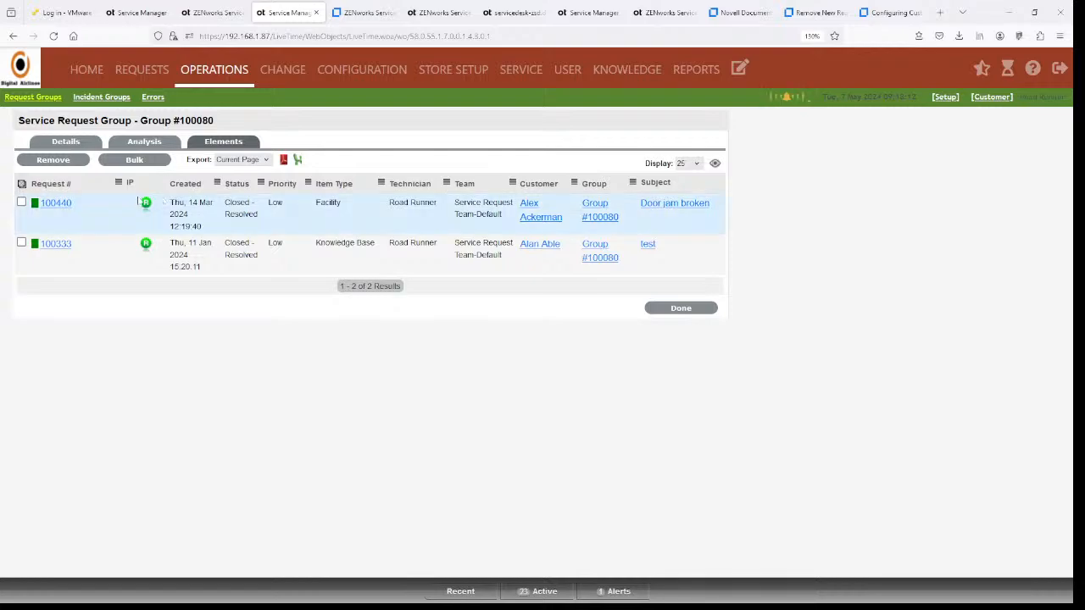
# - Open request 100440's audit history and read the group-closure note and earlier note entries
pyautogui.click(57, 204)
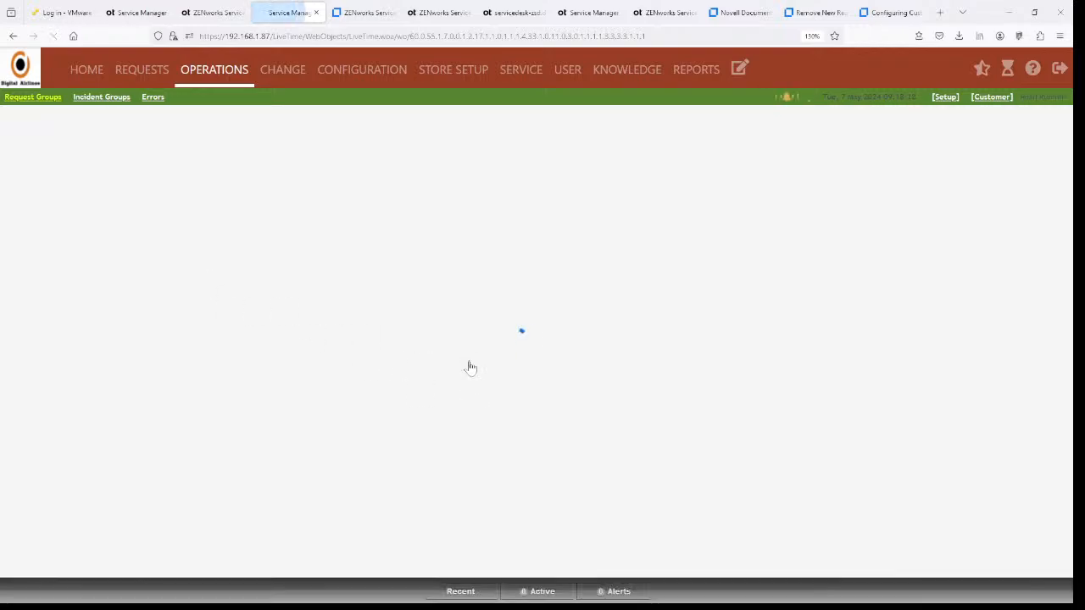
pyautogui.scroll(-10, 449, 358)
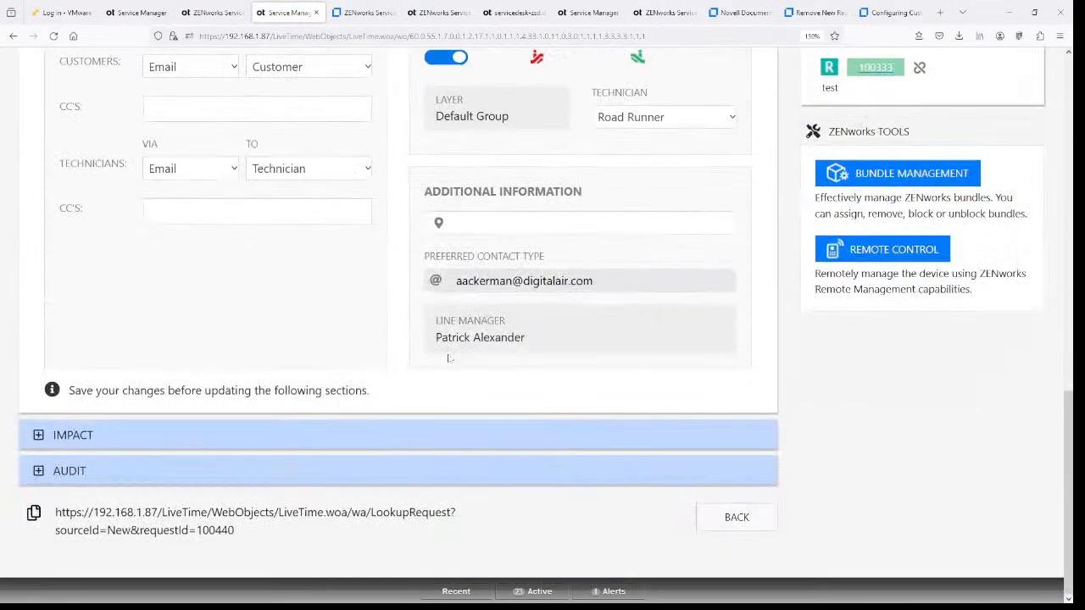
pyautogui.click(38, 471)
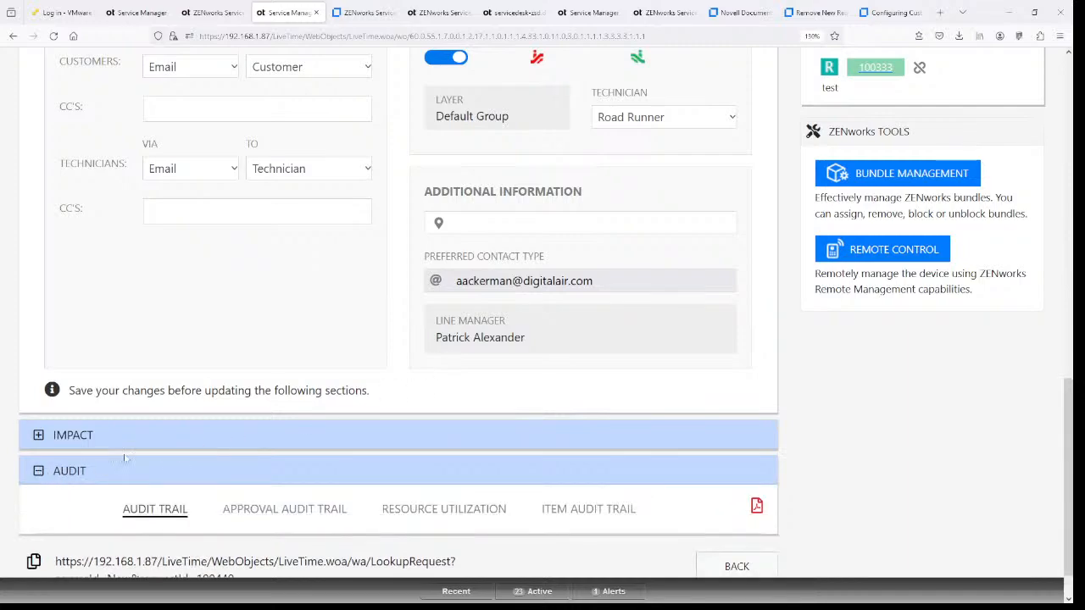
pyautogui.scroll(-3, 582, 368)
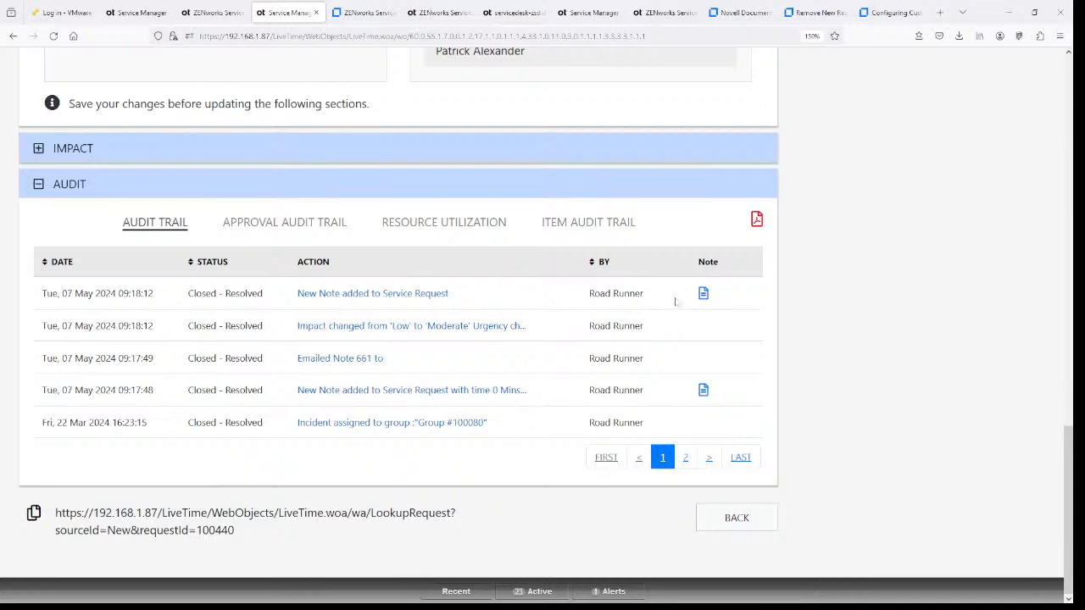
pyautogui.click(703, 295)
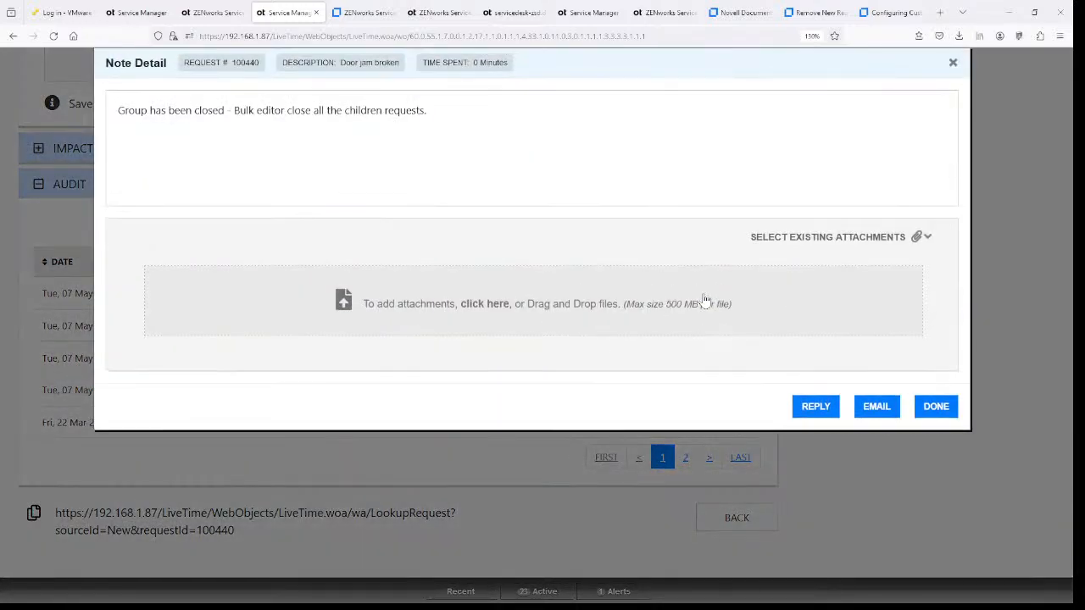
pyautogui.click(935, 406)
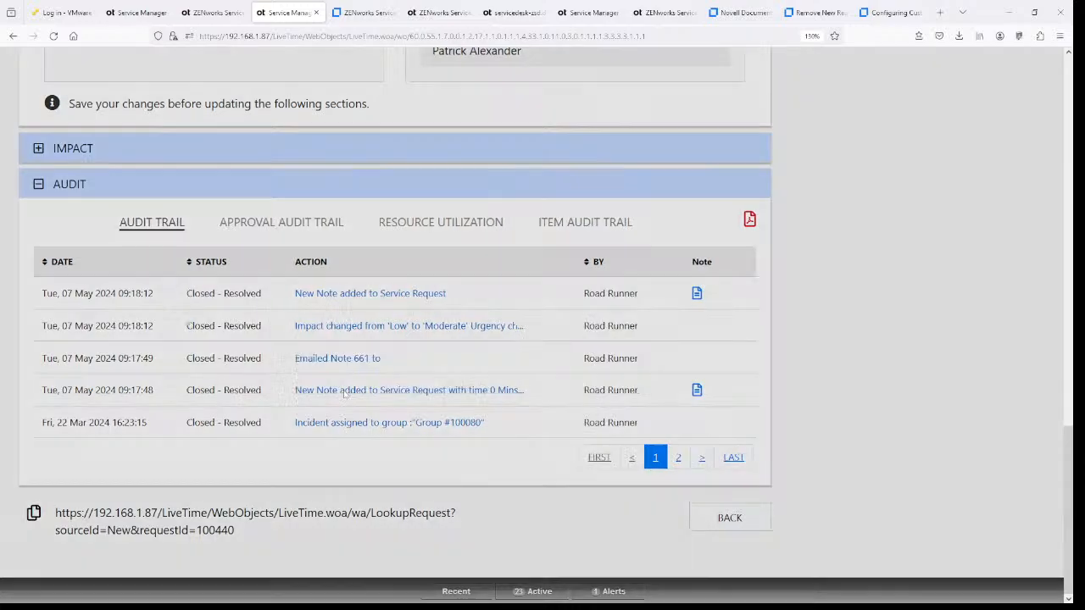
pyautogui.click(344, 390)
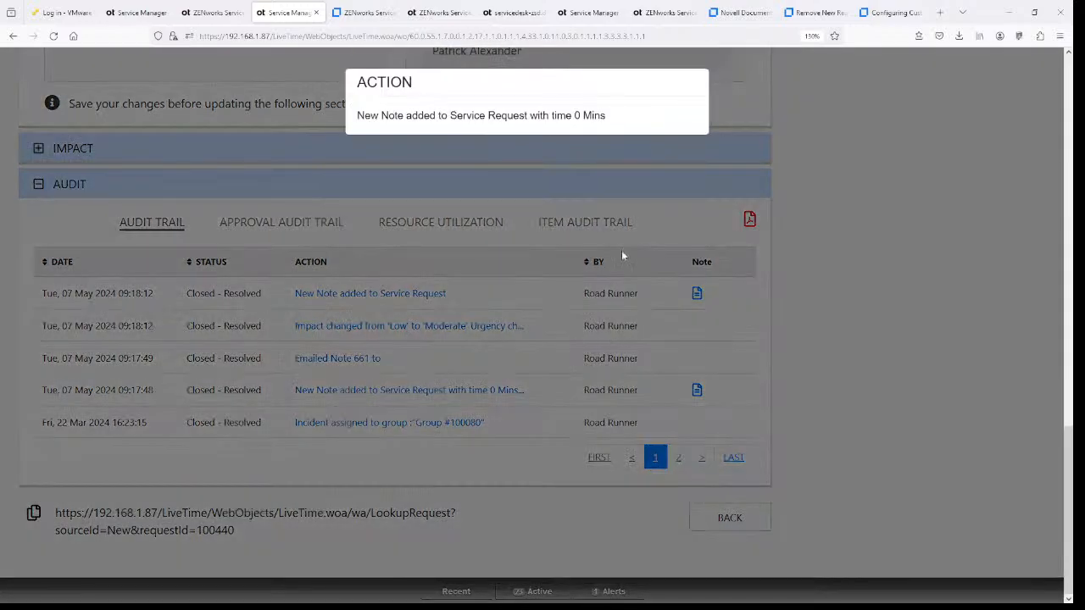
pyautogui.click(605, 244)
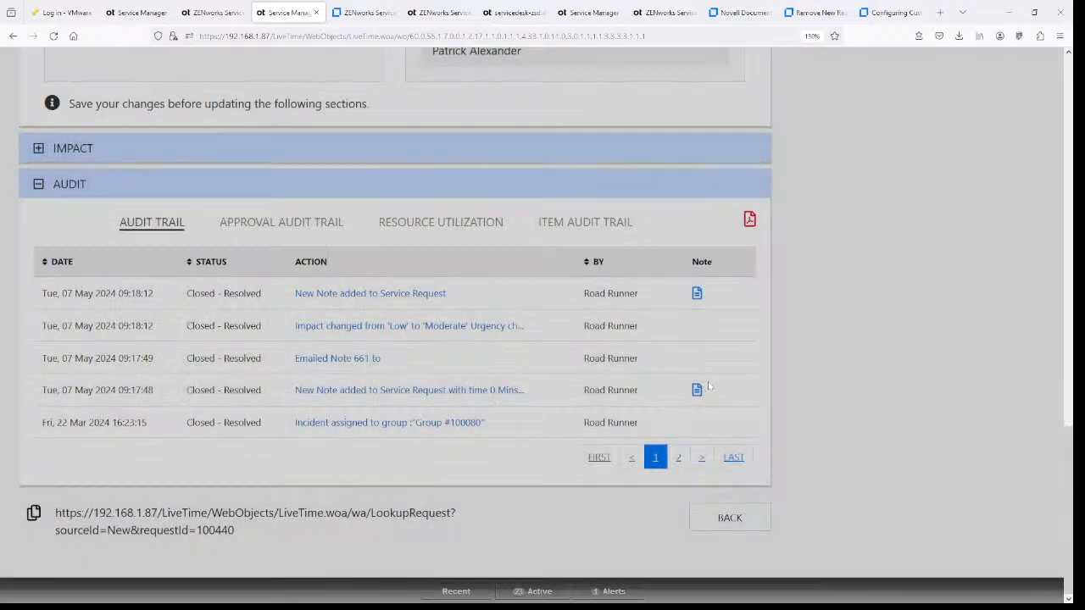
pyautogui.click(704, 391)
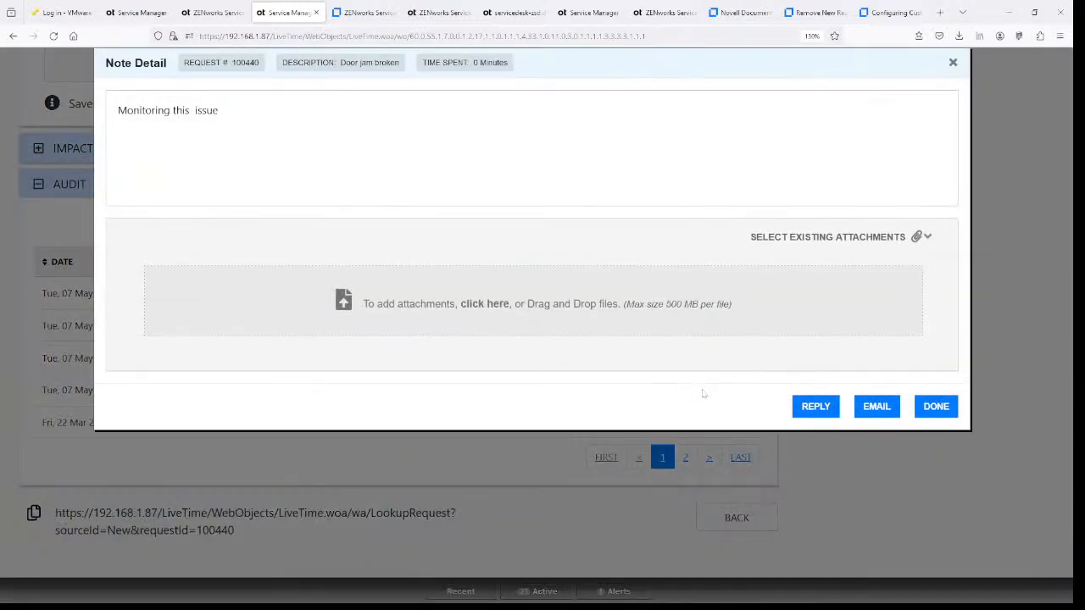
pyautogui.click(932, 408)
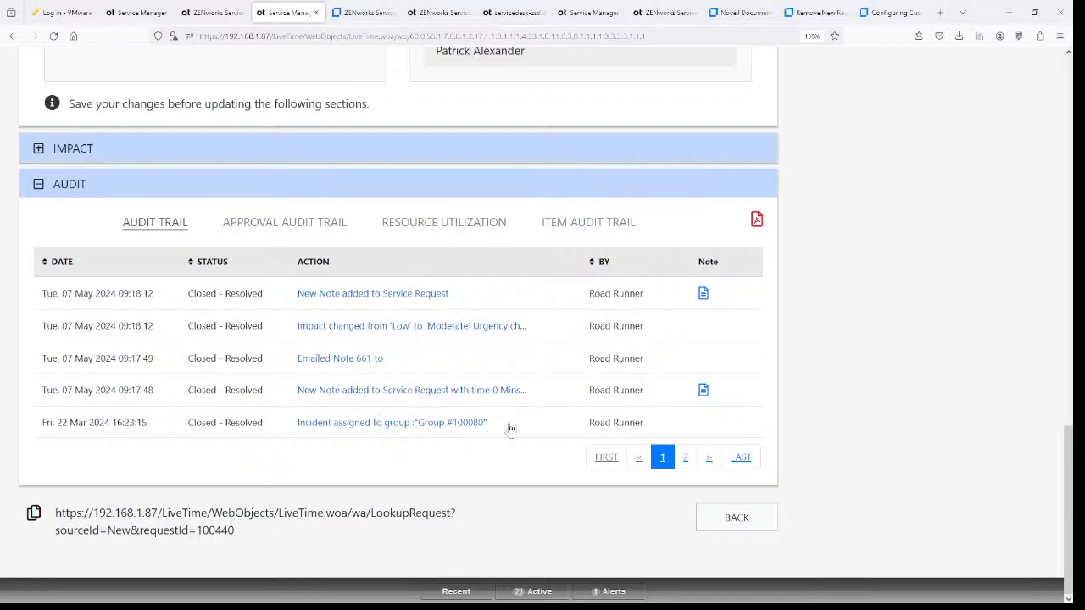
# - Check the older audit entries on page 2, then download the audit trail as a PDF
pyautogui.click(687, 457)
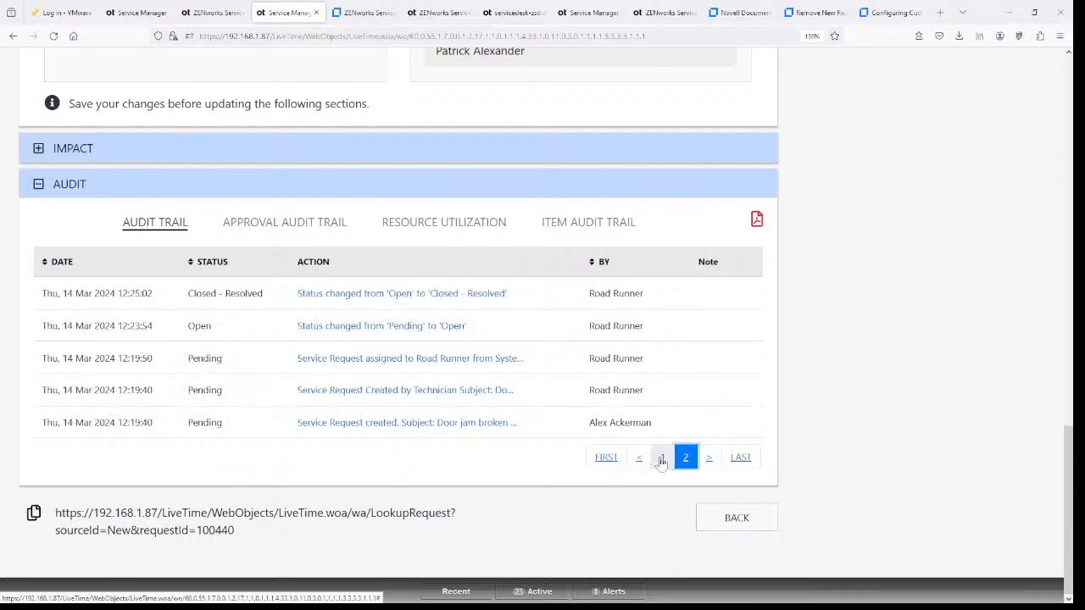
pyautogui.click(662, 457)
pyautogui.scroll(5, 563, 397)
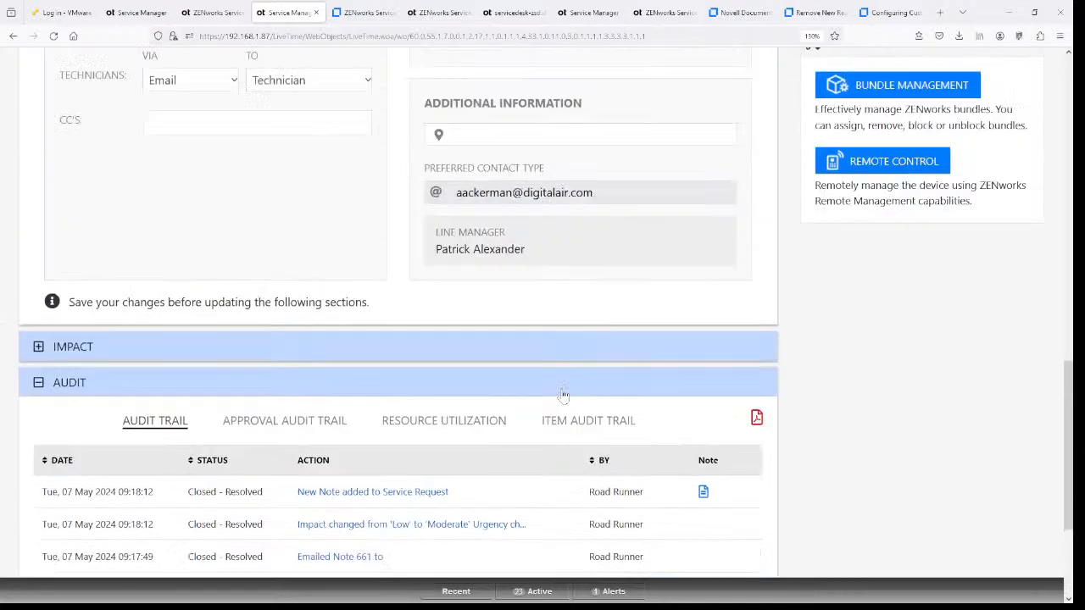
pyautogui.scroll(-5, 738, 218)
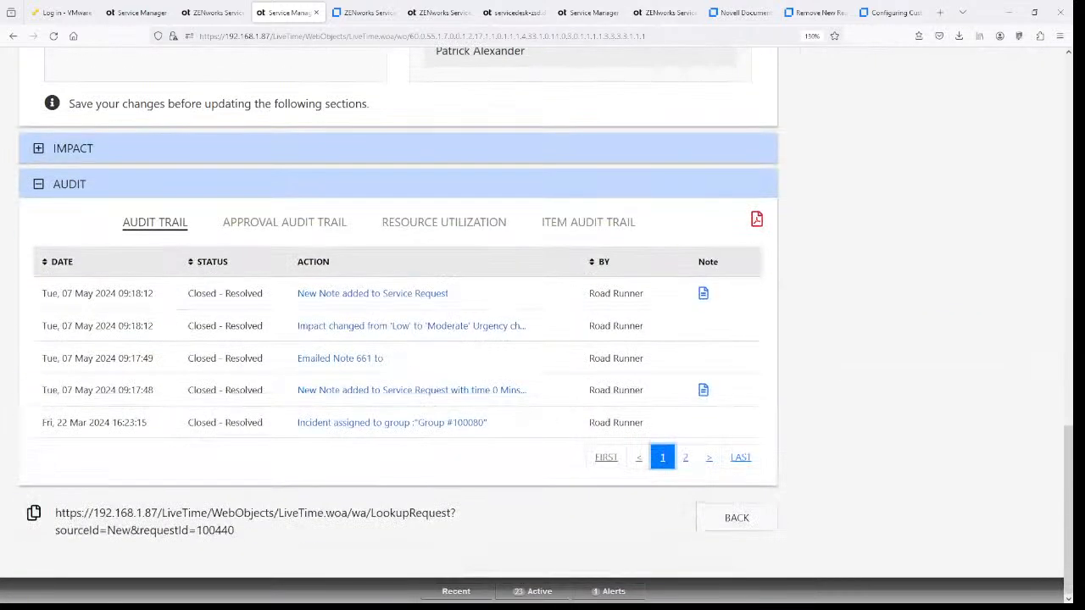
pyautogui.click(757, 220)
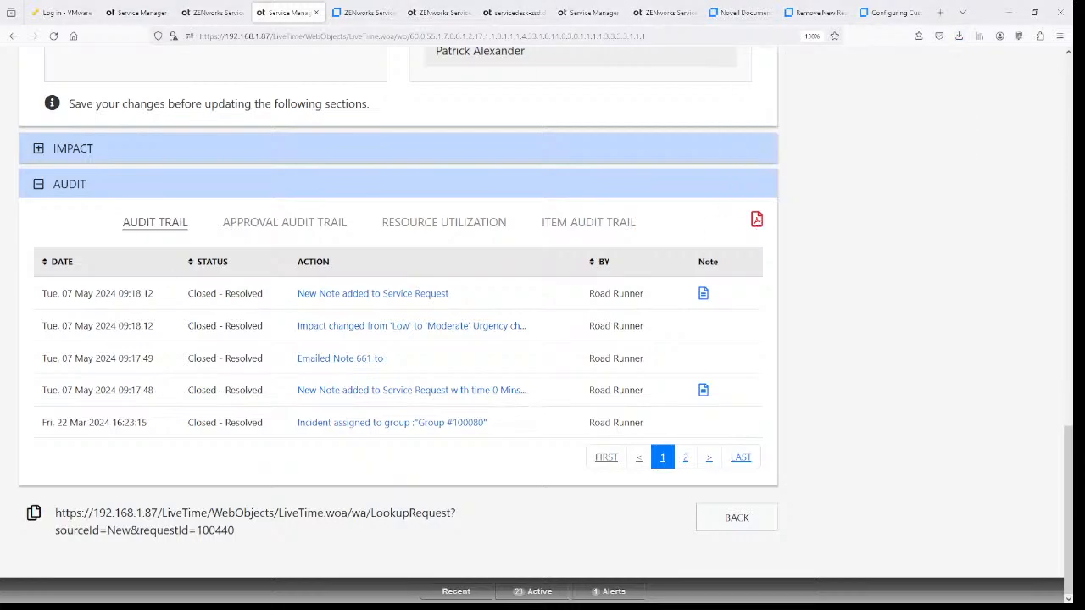
pyautogui.moveTo(416, 90); pyautogui.dragTo(513, 31)
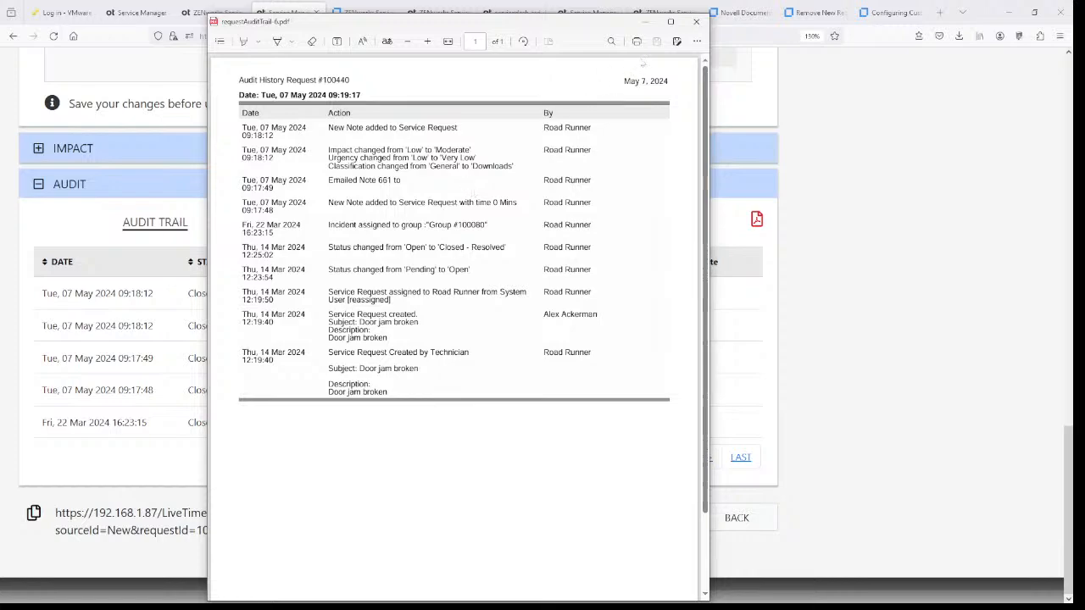
pyautogui.click(696, 23)
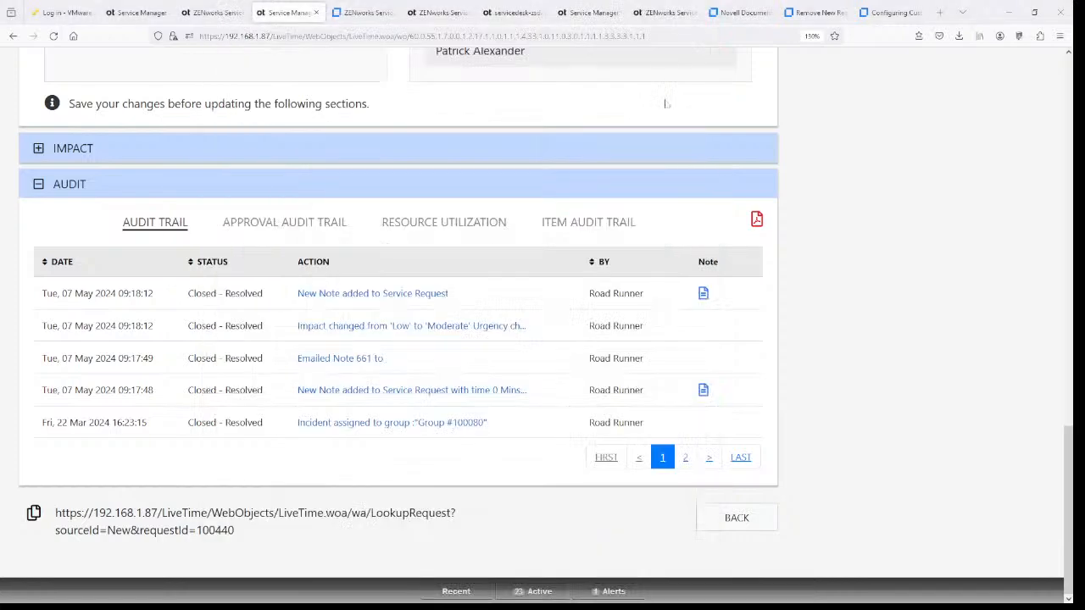
pyautogui.scroll(5, 740, 228)
pyautogui.scroll(10, 740, 228)
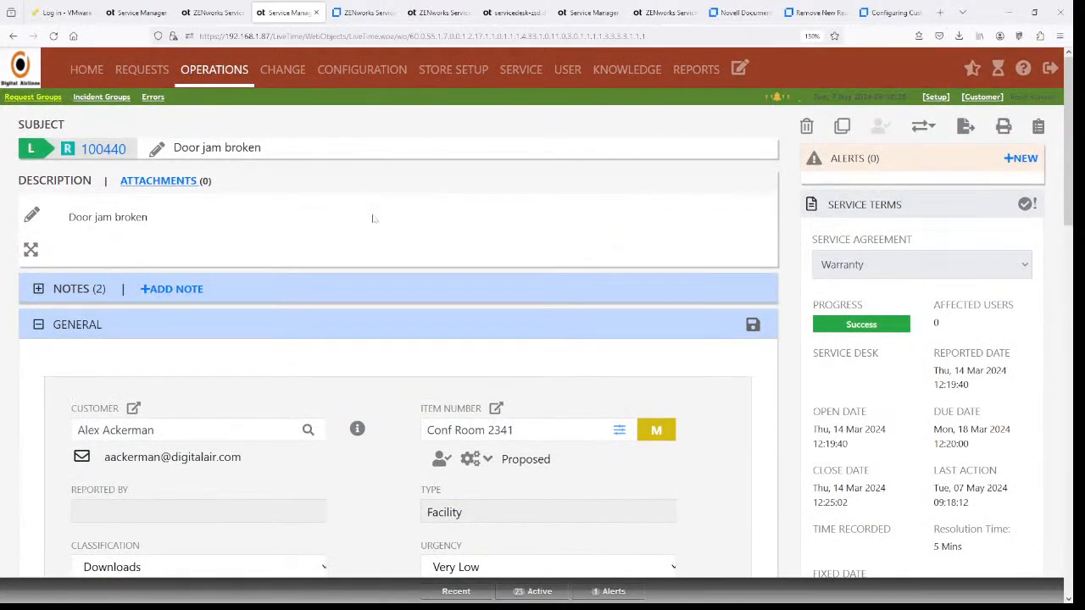
pyautogui.scroll(-4, 372, 219)
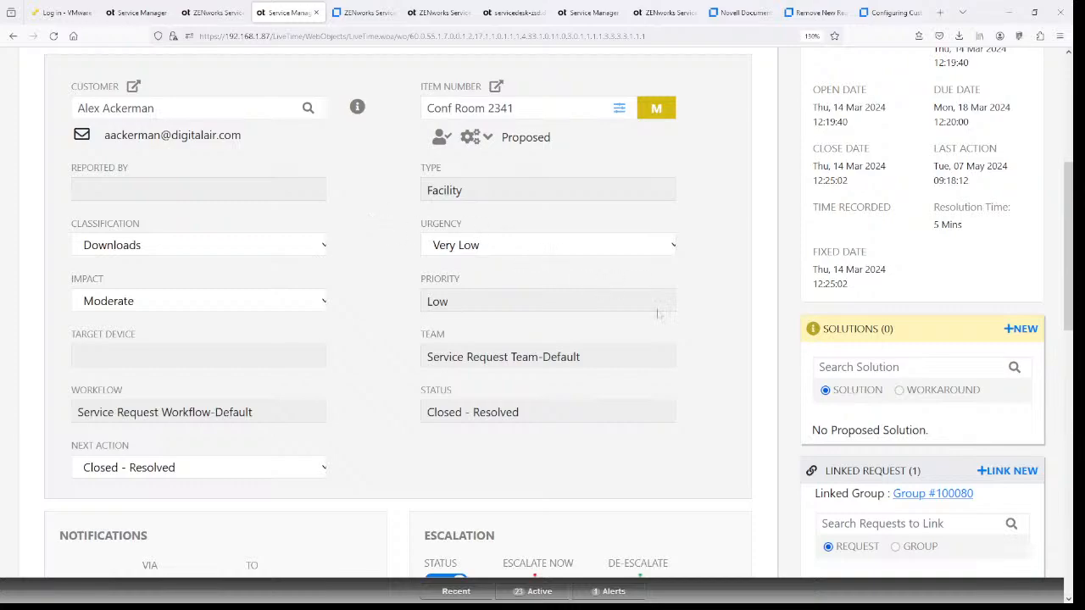
pyautogui.scroll(1, 660, 314)
pyautogui.scroll(4, 659, 314)
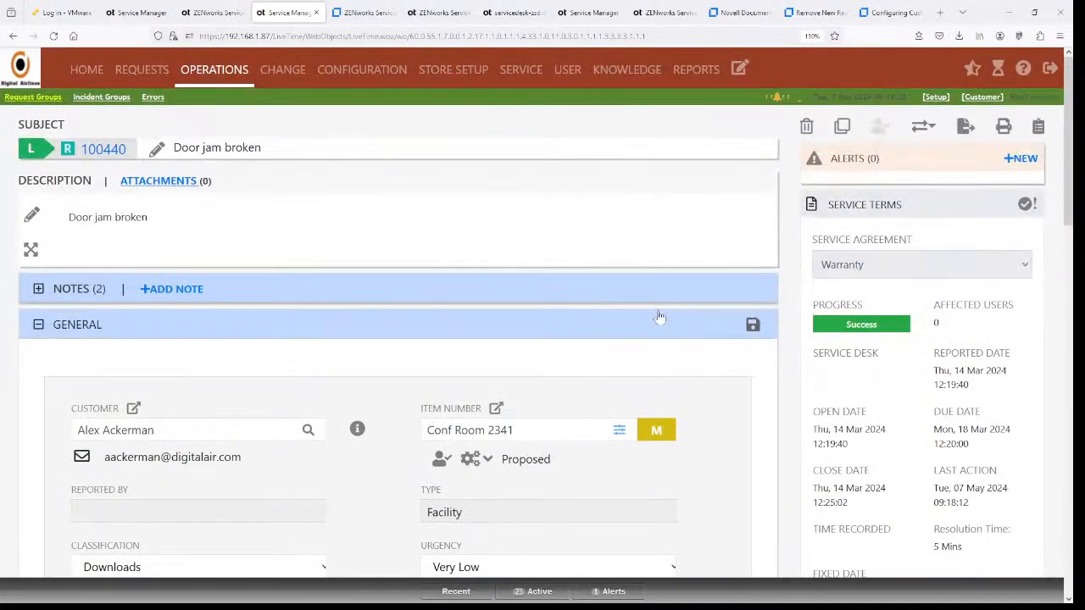
# - Open request 100361's linked Multiple Item Request group and list its elements, including 100353 and 100352
pyautogui.click(213, 69)
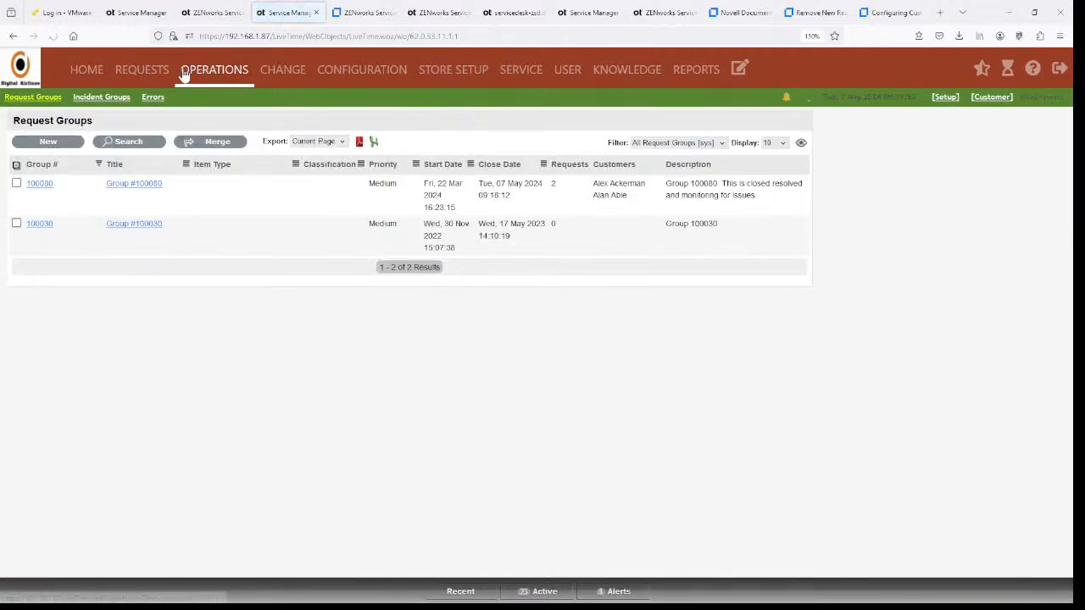
pyautogui.click(142, 70)
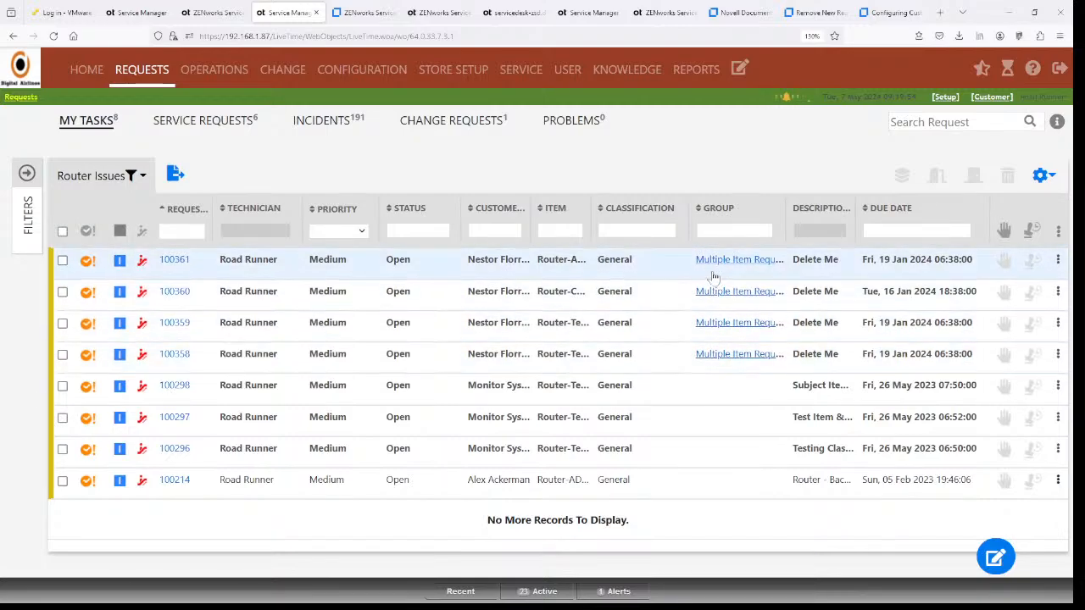
pyautogui.click(173, 260)
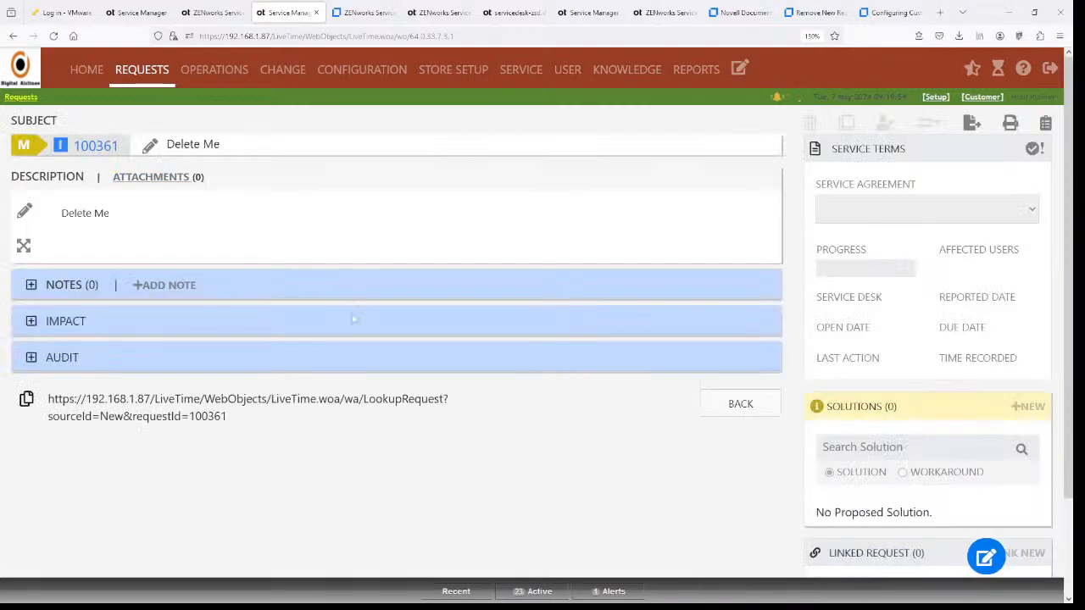
pyautogui.scroll(-2, 863, 373)
pyautogui.scroll(-4, 863, 373)
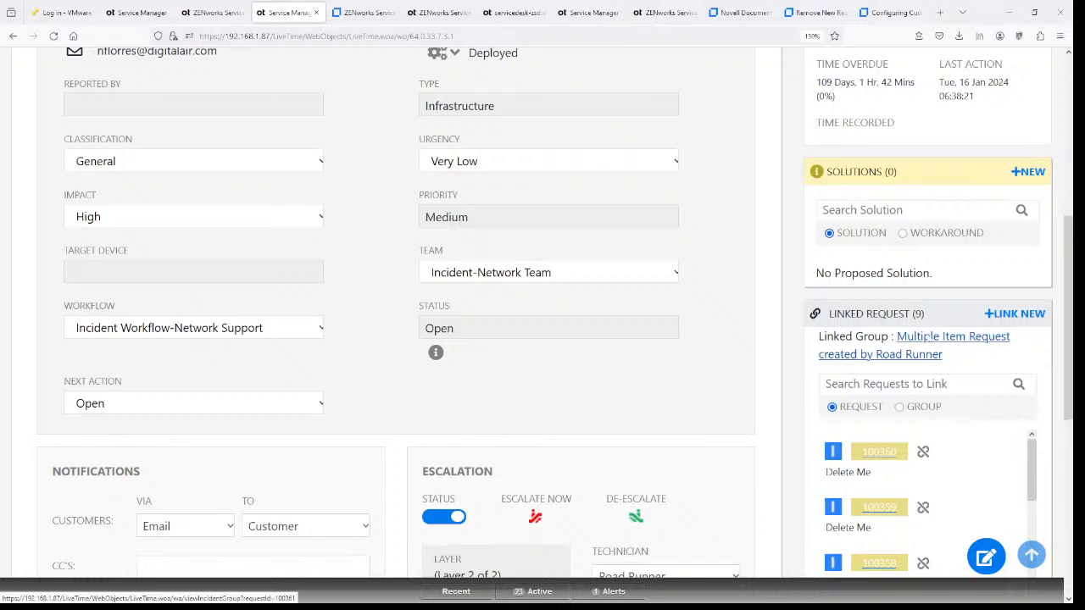
pyautogui.click(929, 340)
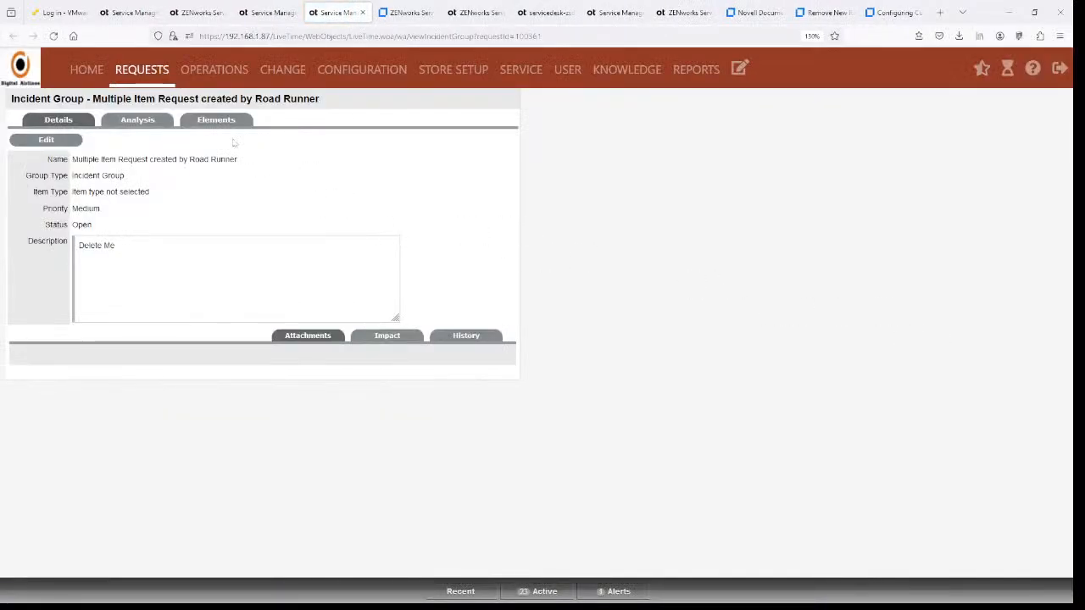
pyautogui.click(210, 123)
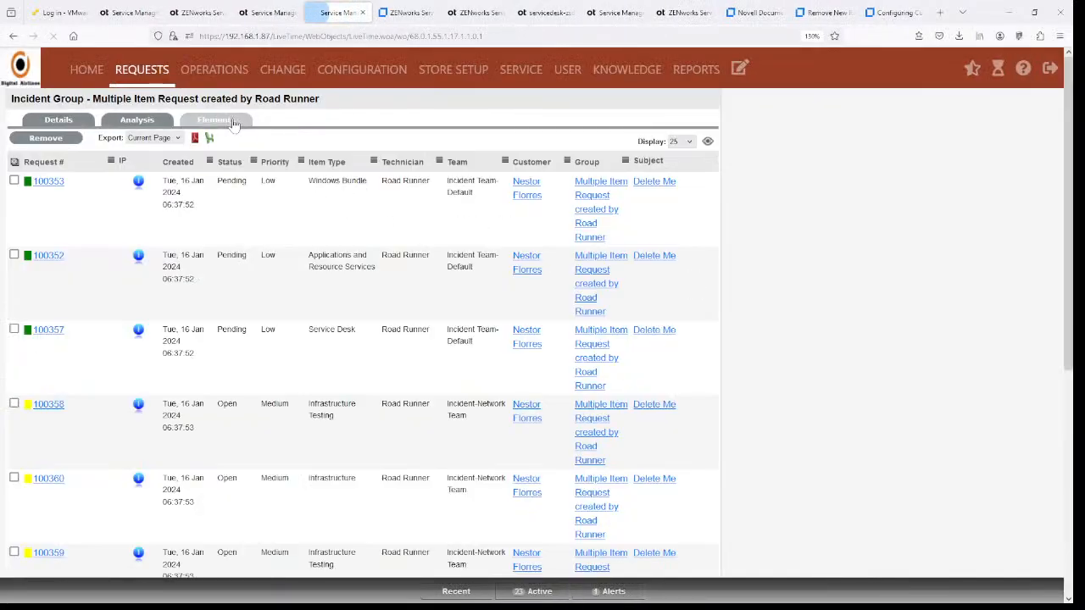
pyautogui.click(80, 119)
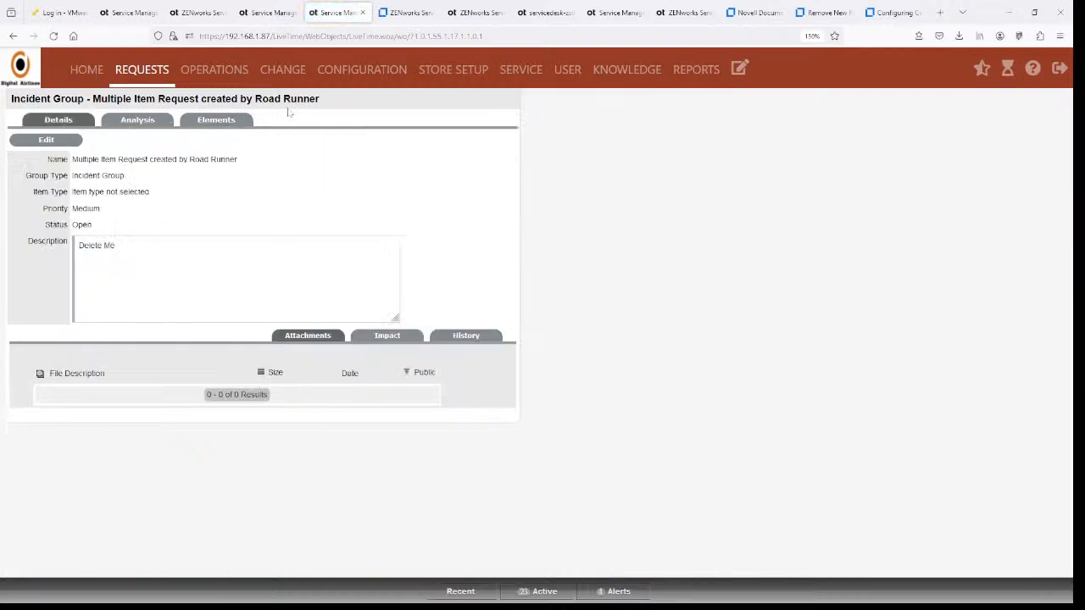
pyautogui.click(226, 124)
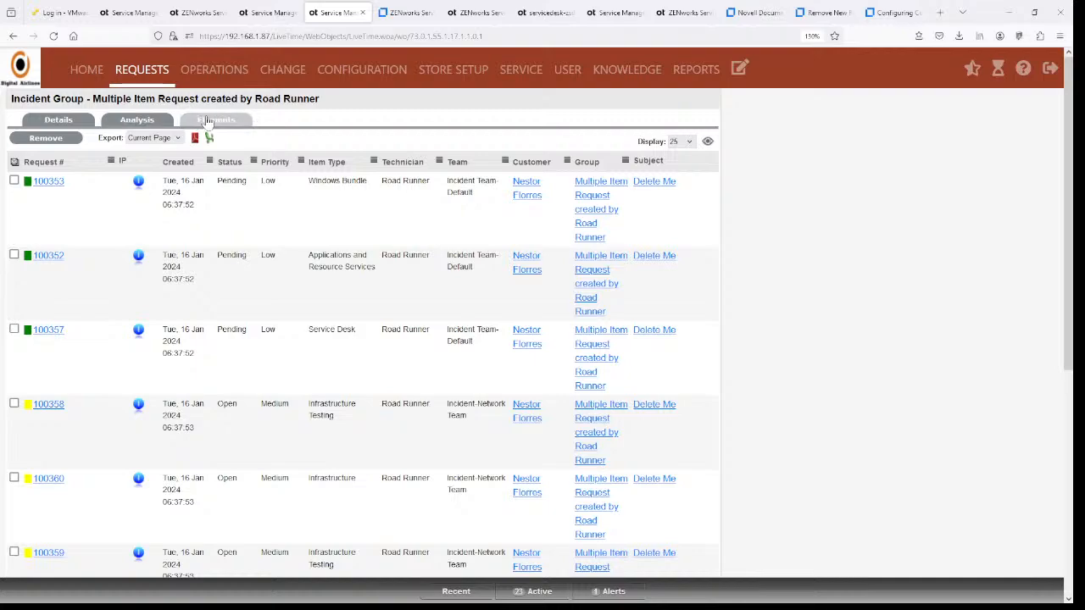
# - Open Multiple Item Request from the Incident Groups list, view its elements, then show Configuration Items
pyautogui.click(73, 123)
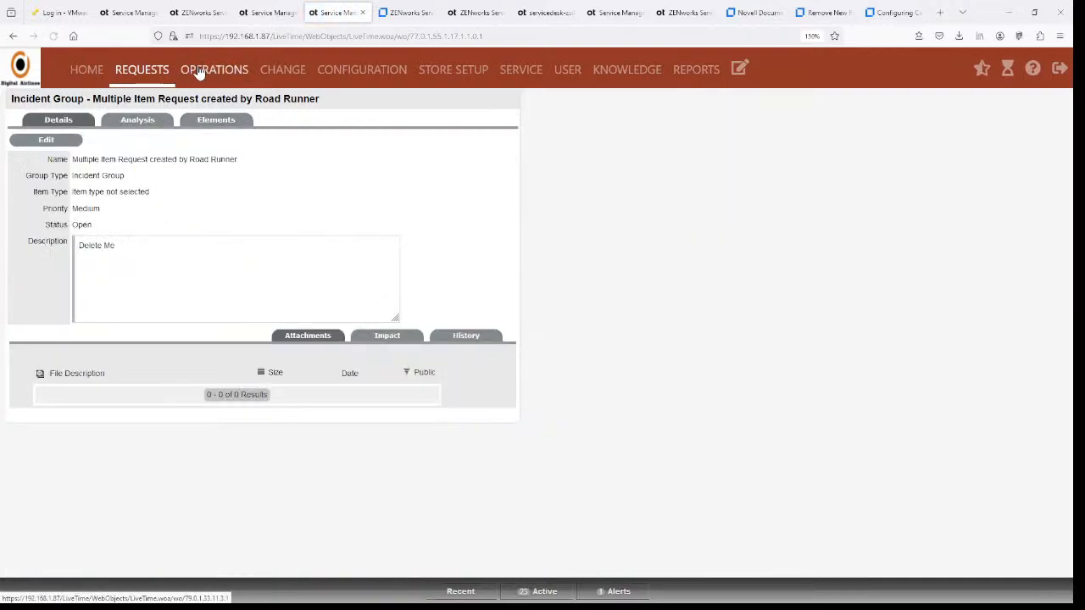
pyautogui.click(197, 71)
pyautogui.click(95, 97)
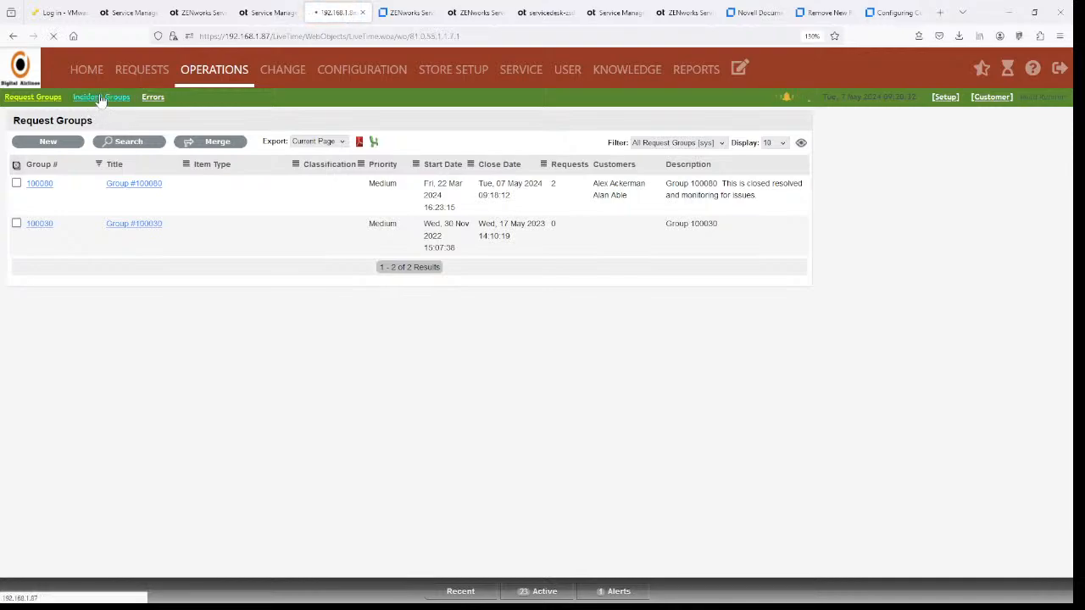
pyautogui.click(40, 187)
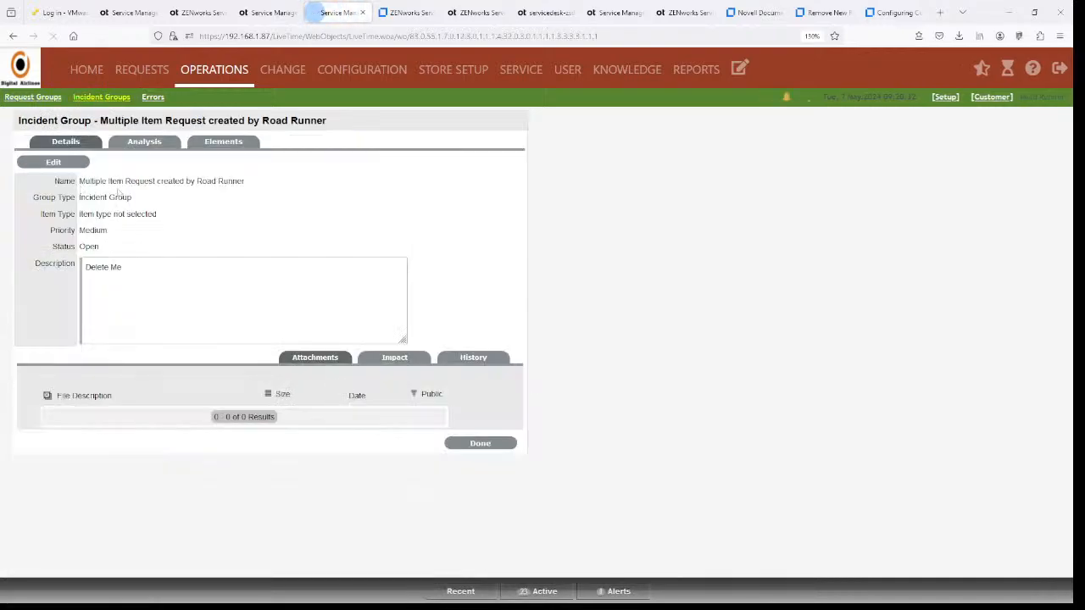
pyautogui.click(224, 146)
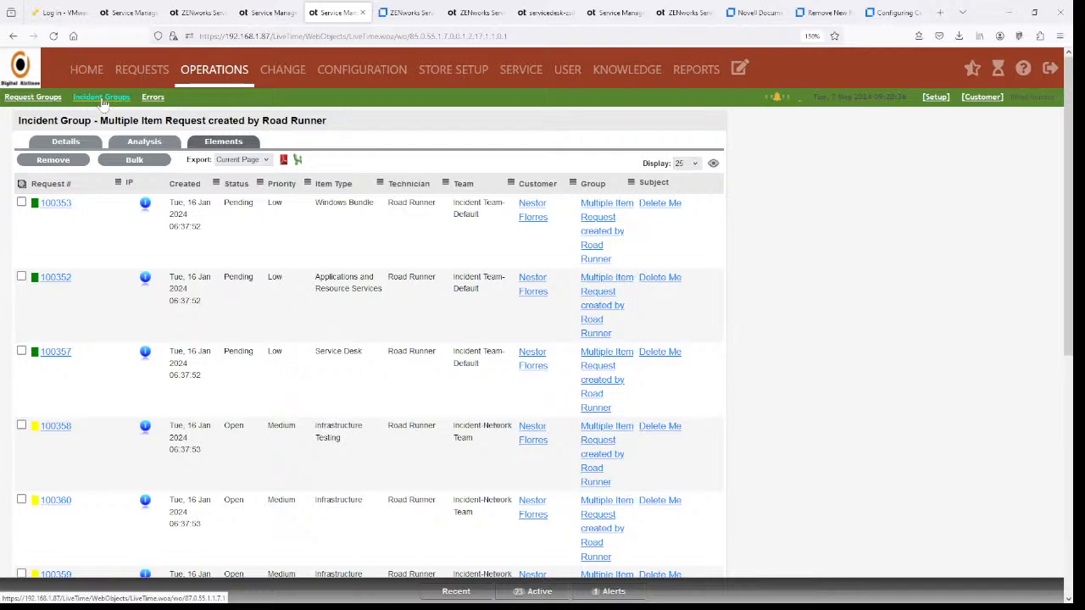
pyautogui.click(102, 98)
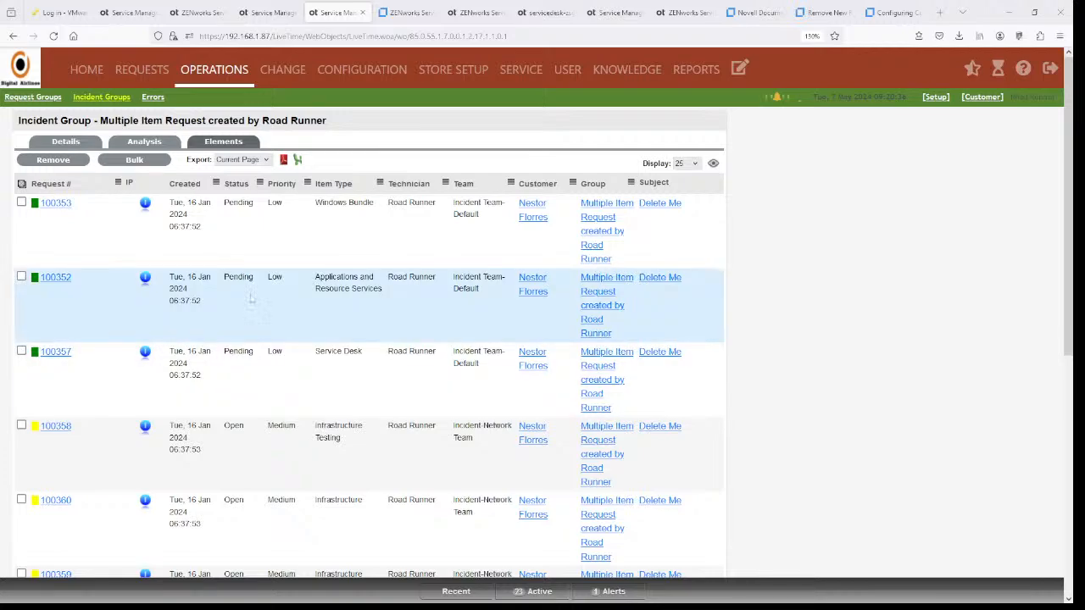
pyautogui.click(363, 71)
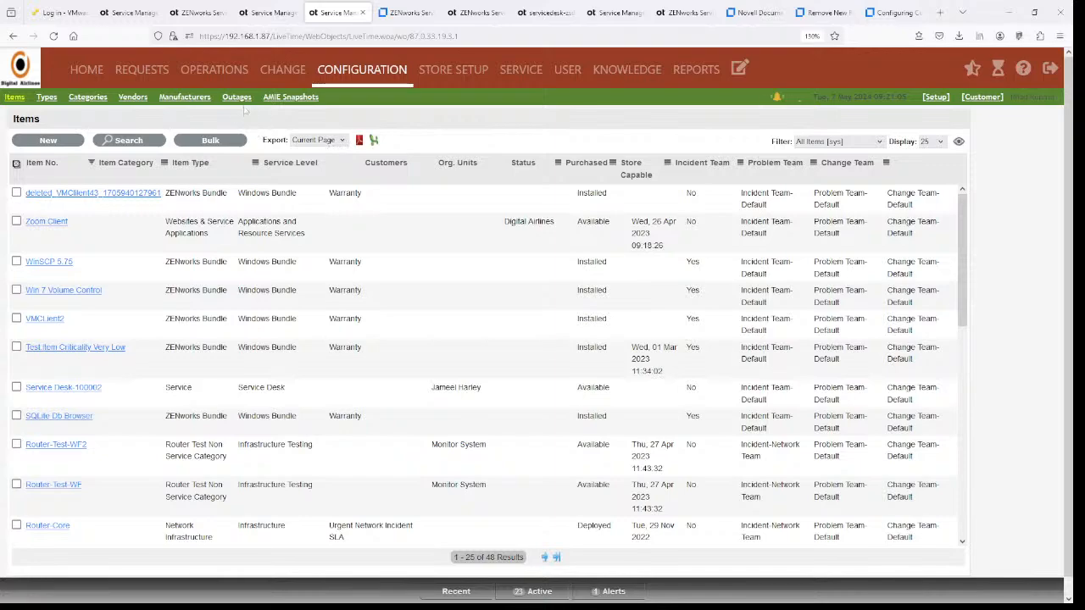
# - Go to the Manufacturers list and toggle the MicroSoft row and select-all checkboxes
pyautogui.click(225, 100)
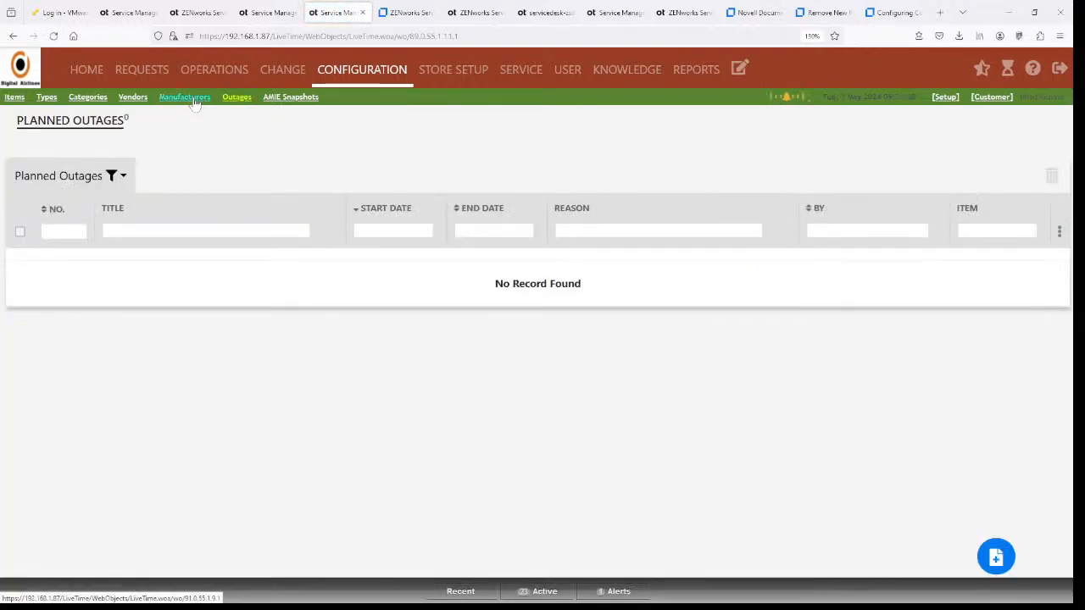
pyautogui.click(191, 98)
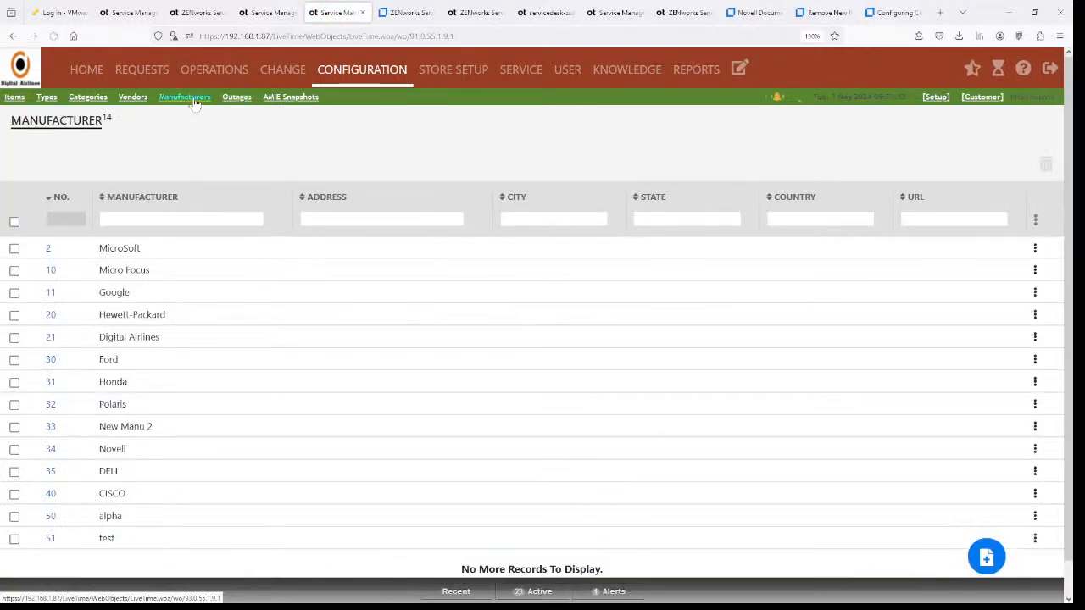
pyautogui.click(138, 99)
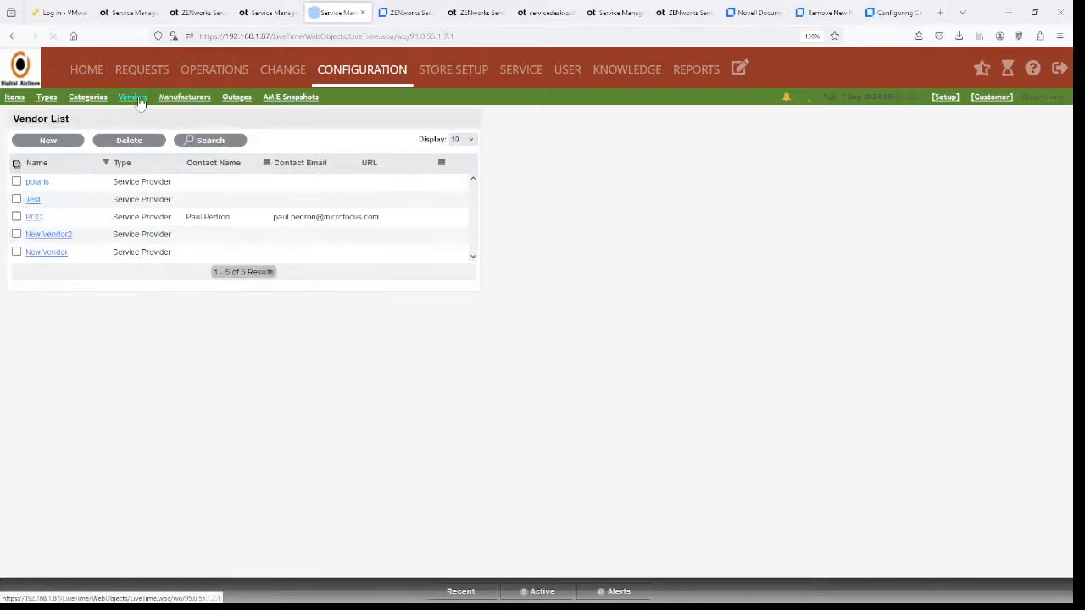
pyautogui.click(190, 99)
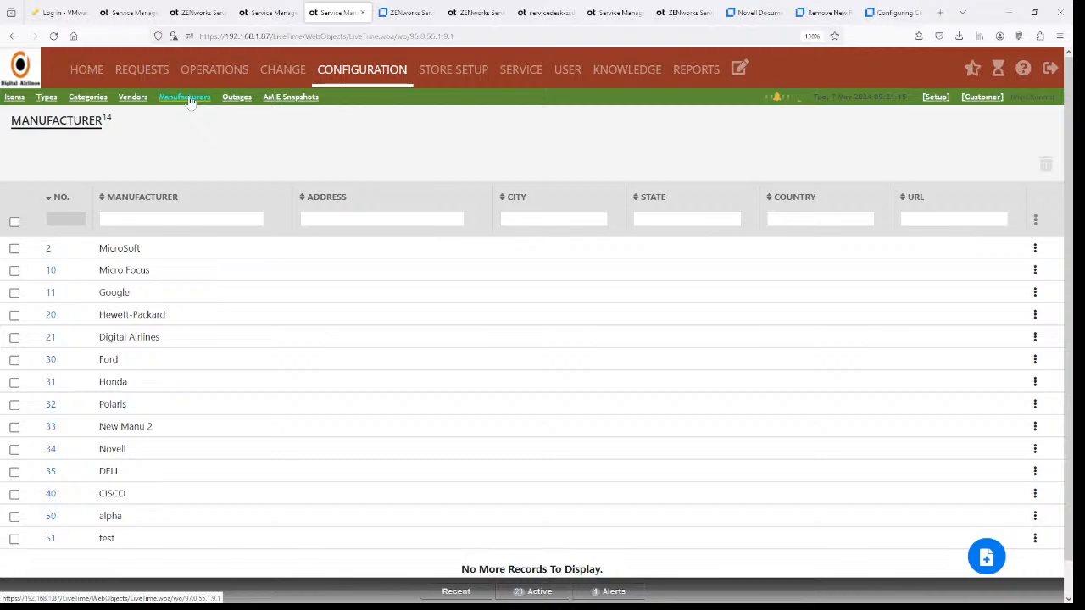
pyautogui.click(14, 249)
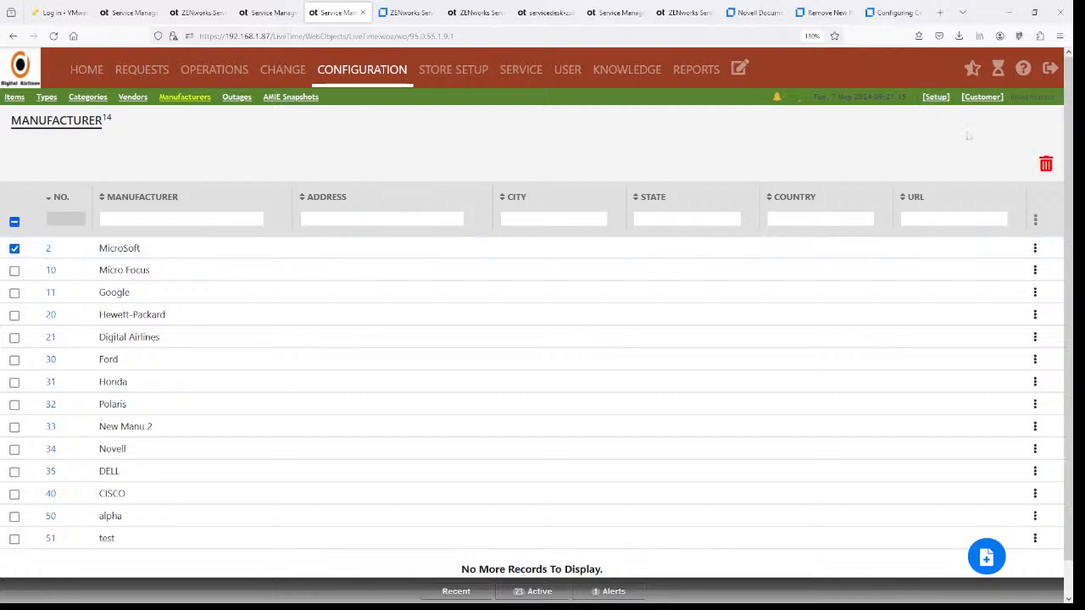
pyautogui.click(14, 248)
pyautogui.click(14, 222)
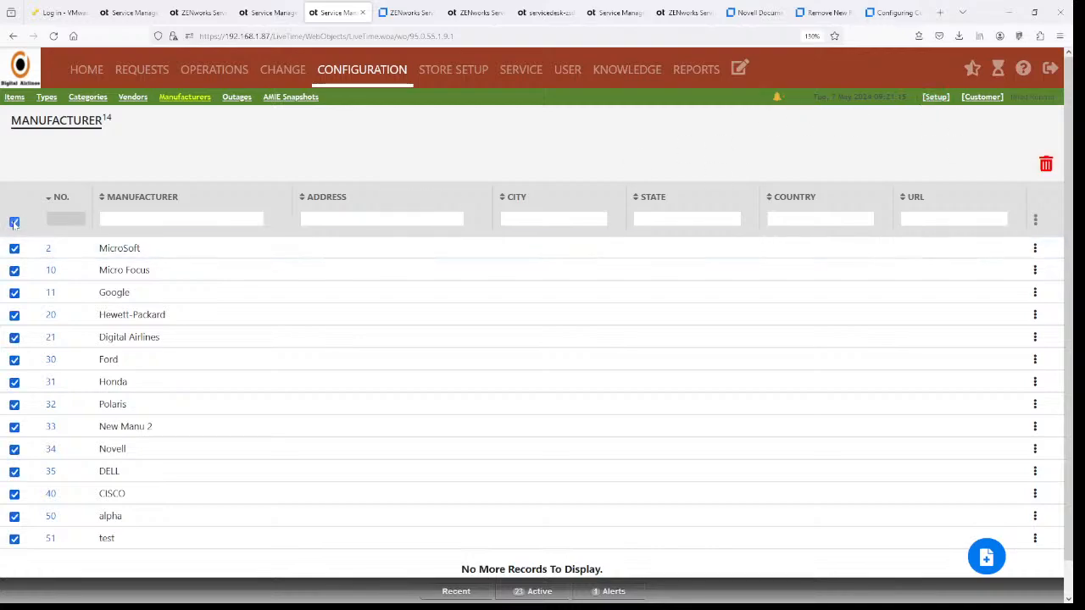
pyautogui.click(14, 222)
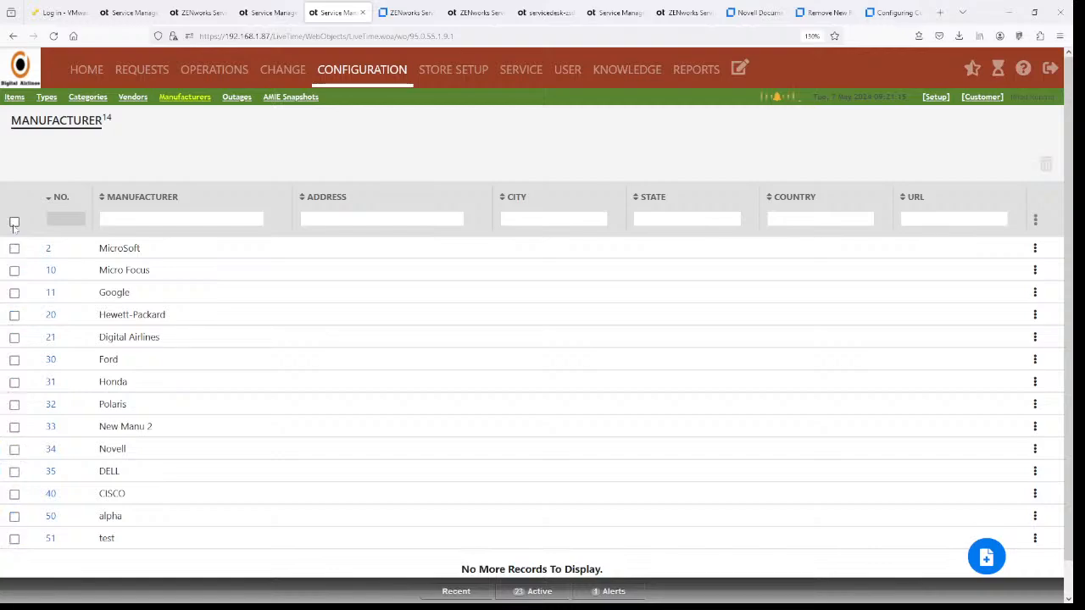
# - Filter manufacturers by 'M', sort names in reverse order, and show New Manu 2's actions
pyautogui.click(135, 219)
pyautogui.write('M')
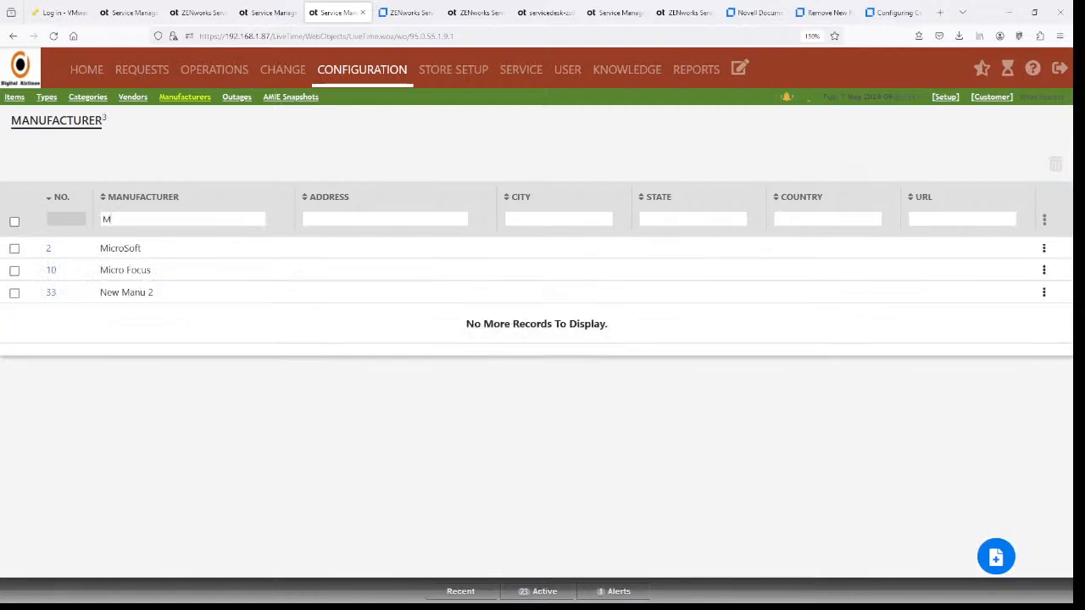
pyautogui.click(105, 205)
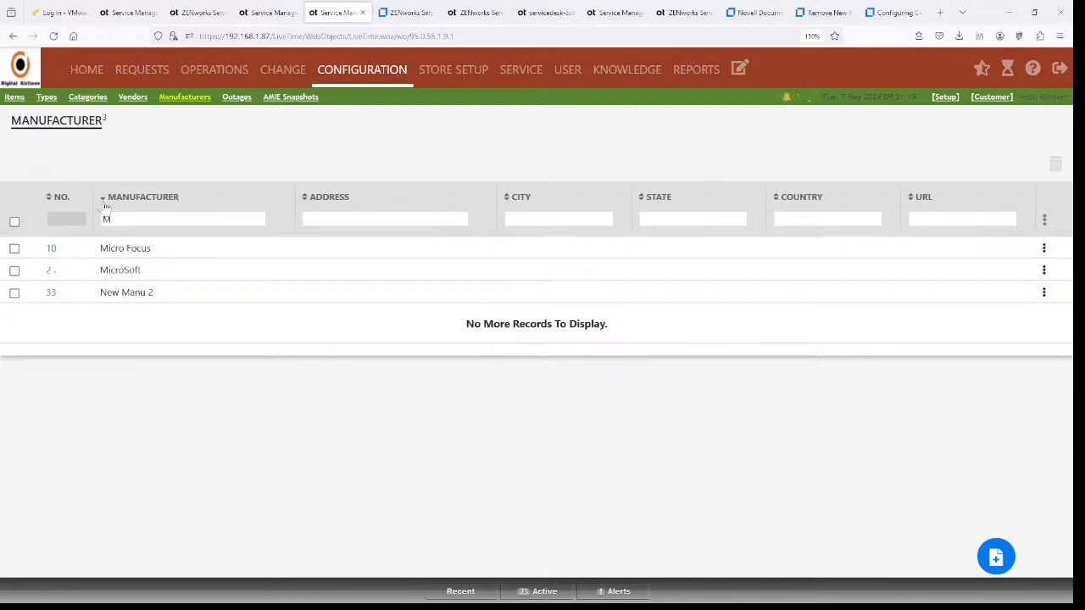
pyautogui.click(105, 205)
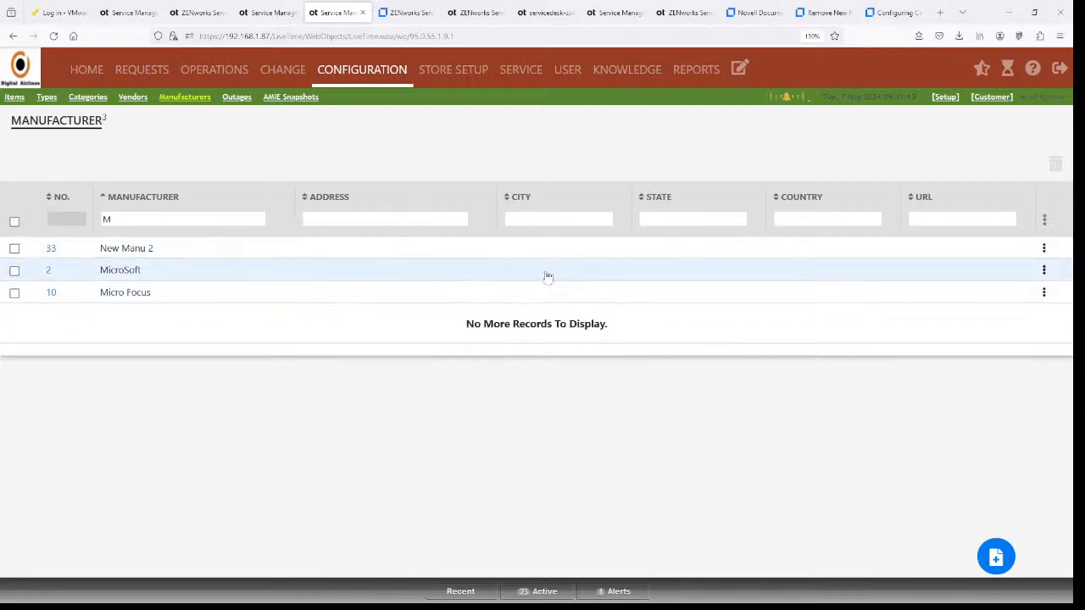
pyautogui.click(1044, 248)
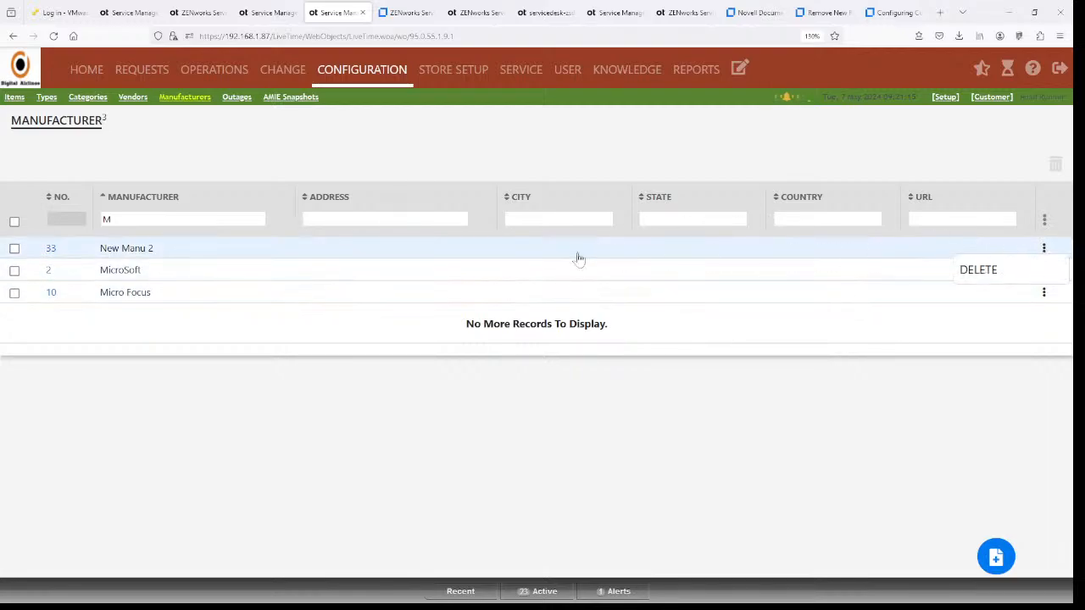
# - Rename manufacturer 33 from 'New Manu 2' to 'New Manual', then view the Vendor List
pyautogui.click(51, 249)
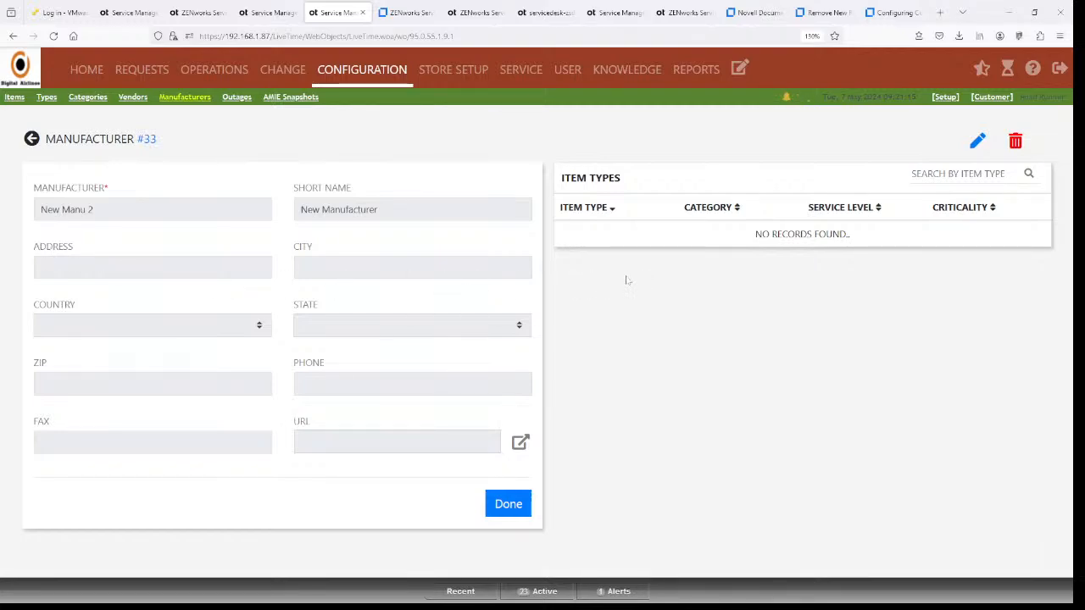
pyautogui.click(975, 142)
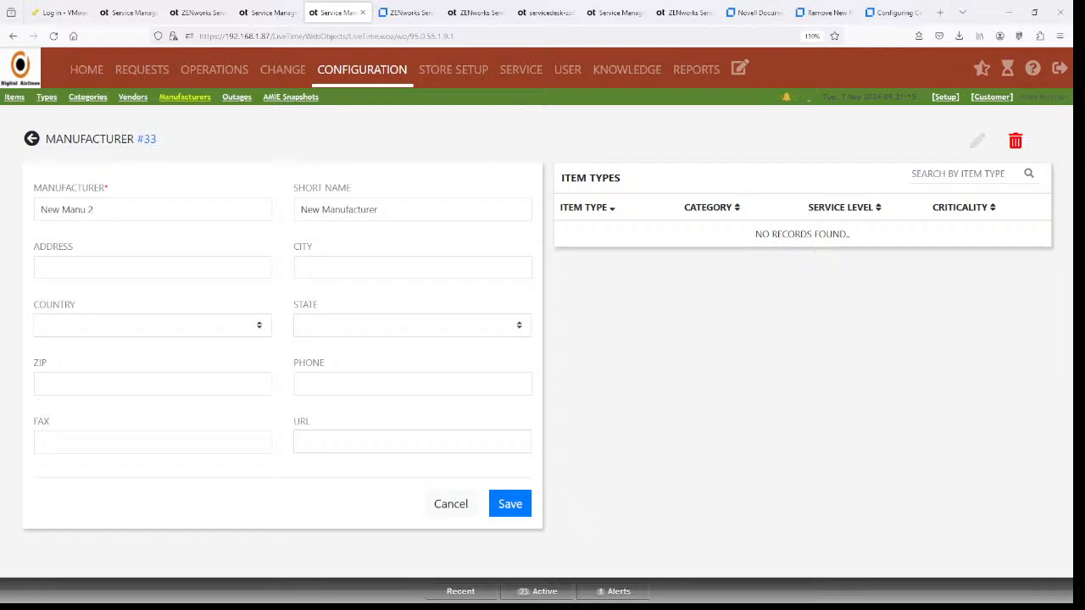
pyautogui.click(95, 210)
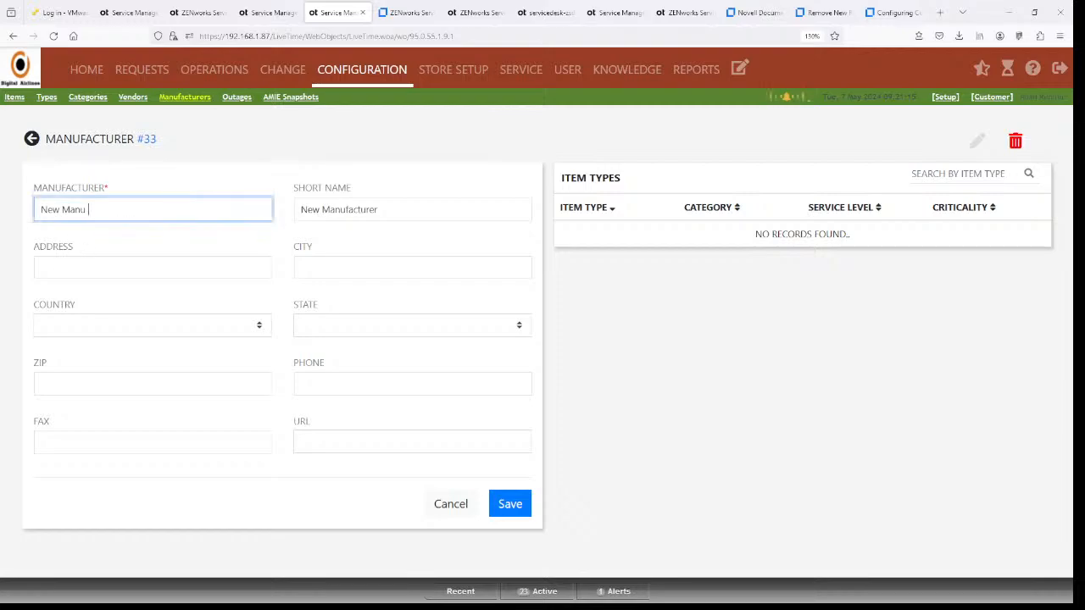
pyautogui.write('al')
pyautogui.click(511, 506)
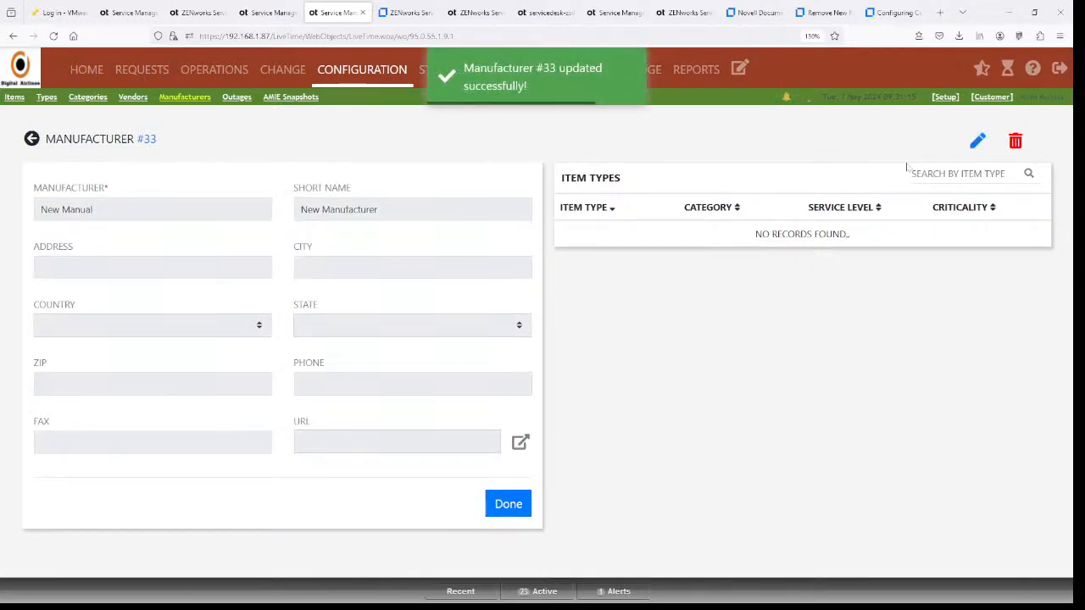
pyautogui.click(185, 97)
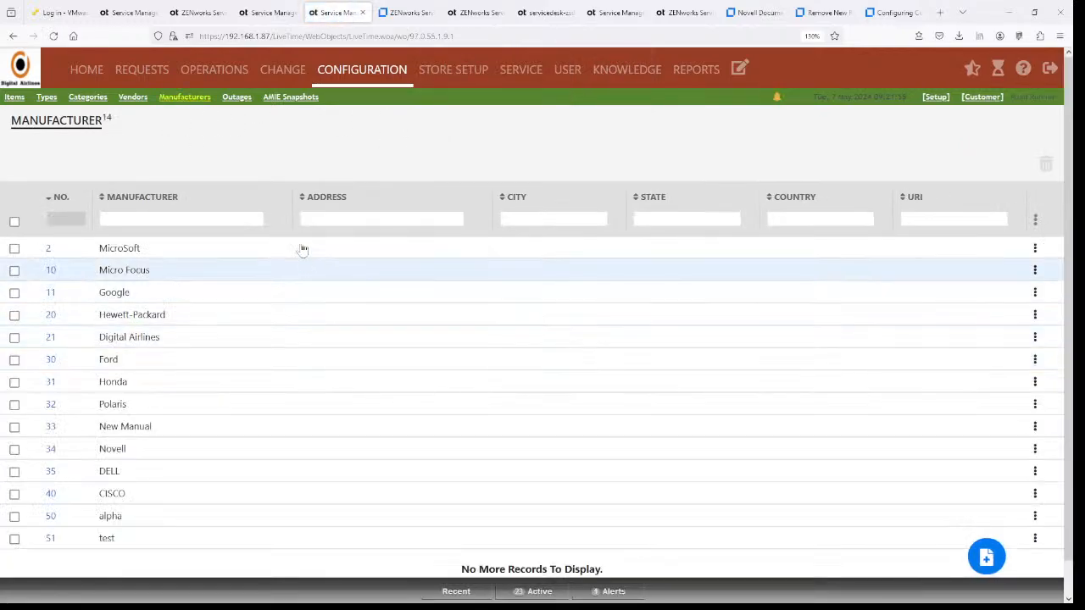
pyautogui.click(134, 98)
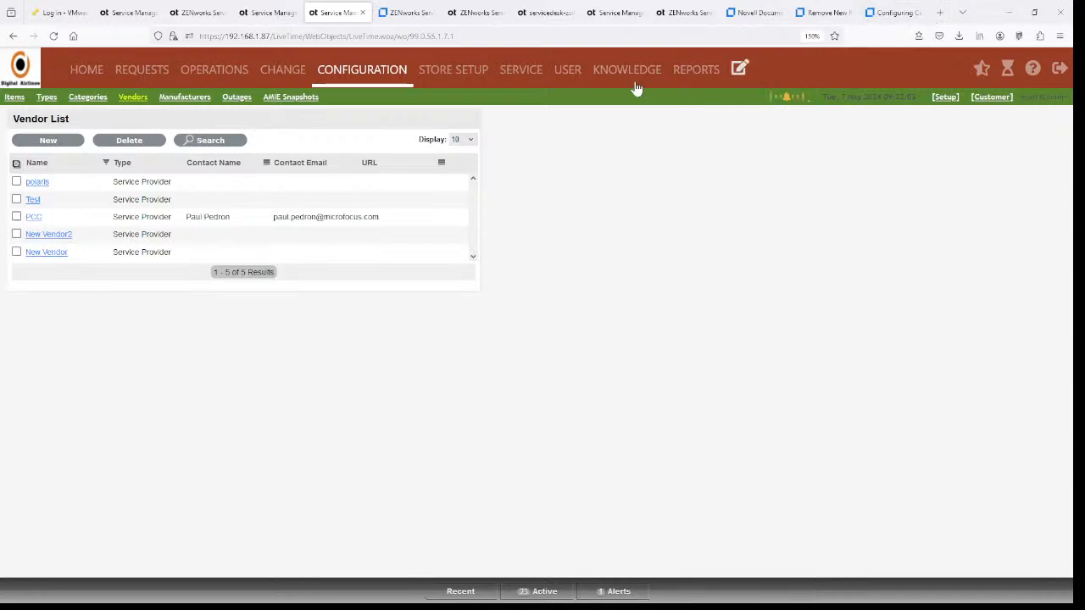
# - Go to Setup > SSO and bring up the Single Sign On help page
pyautogui.click(945, 97)
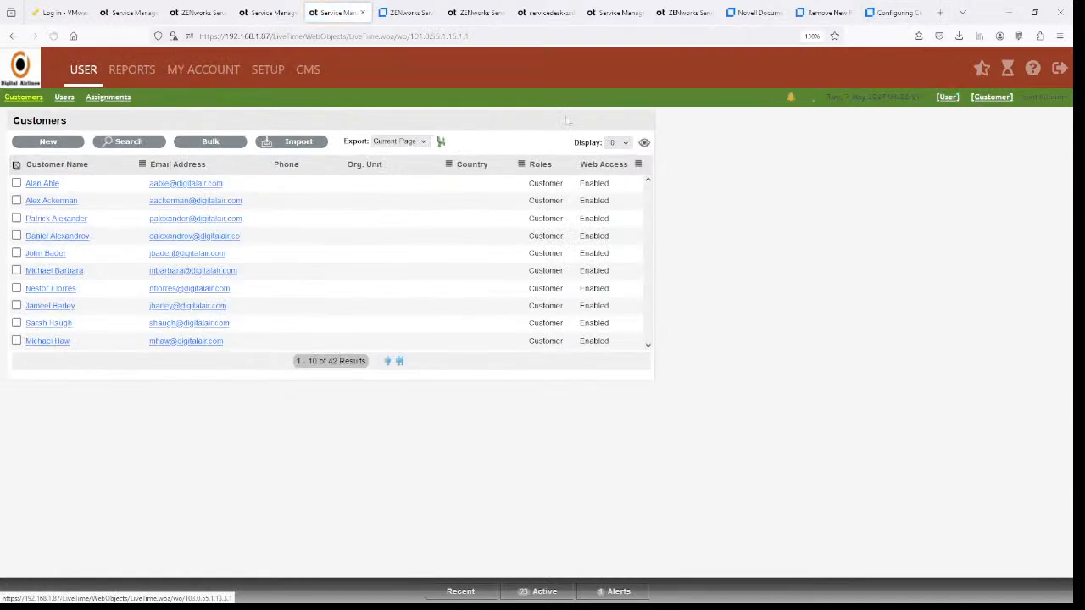
pyautogui.click(275, 76)
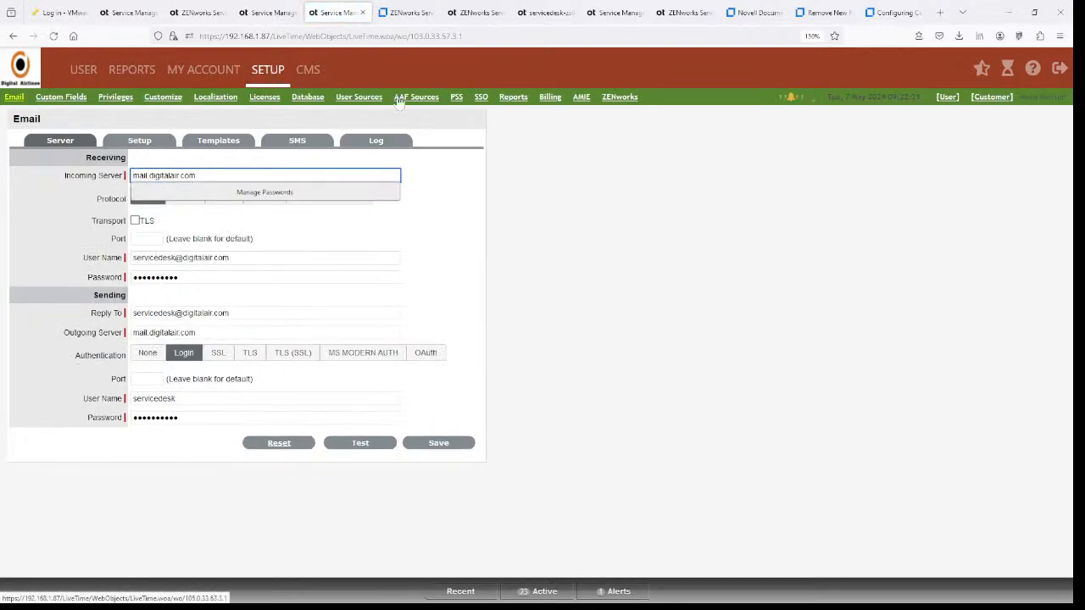
pyautogui.click(481, 98)
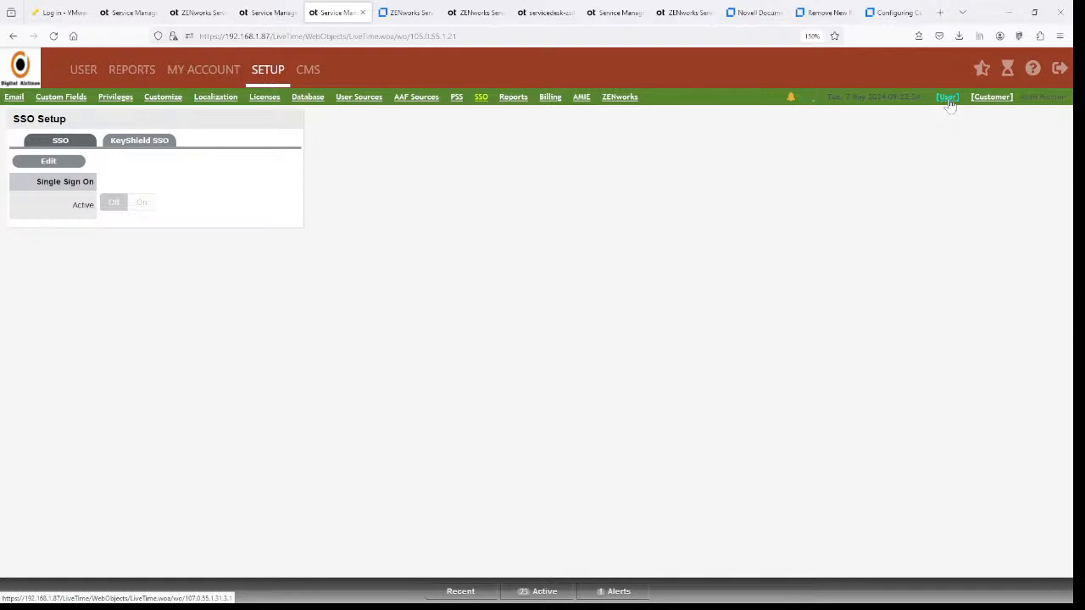
pyautogui.click(1032, 70)
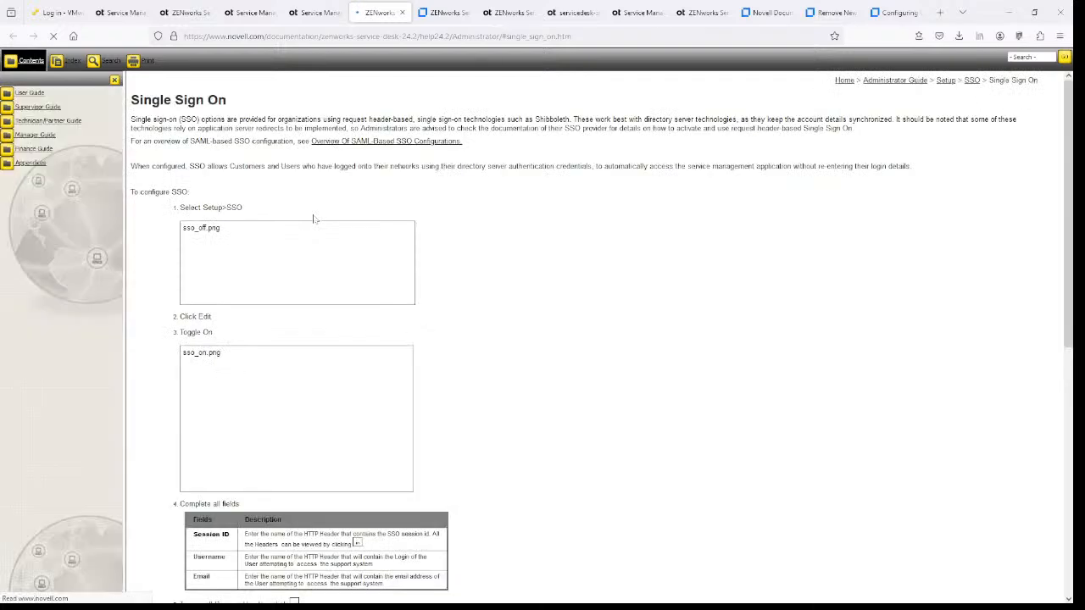
# - Read the 'Overview Of SAML-Based SSO Configurations' page, then close the documentation tab
pyautogui.click(374, 142)
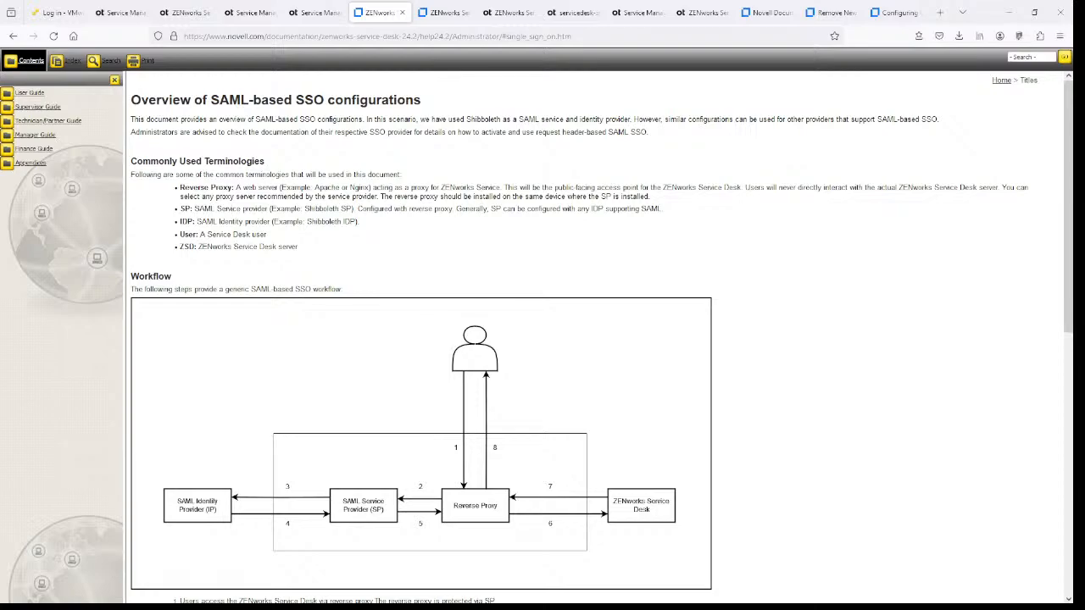
pyautogui.scroll(-3, 487, 201)
pyautogui.scroll(-1, 487, 201)
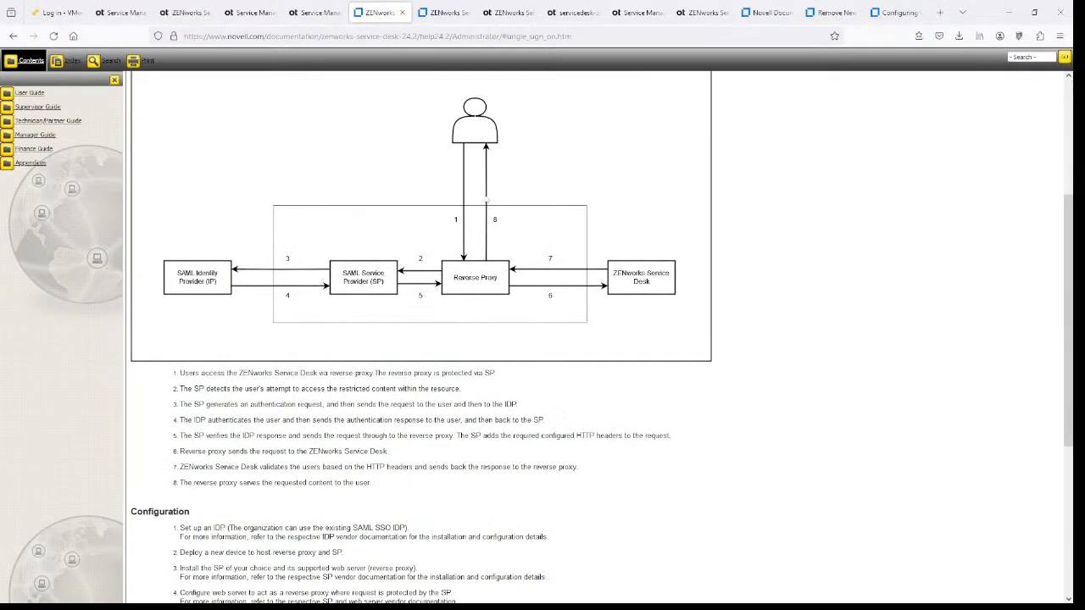
pyautogui.scroll(-2, 487, 201)
pyautogui.scroll(-2, 487, 201)
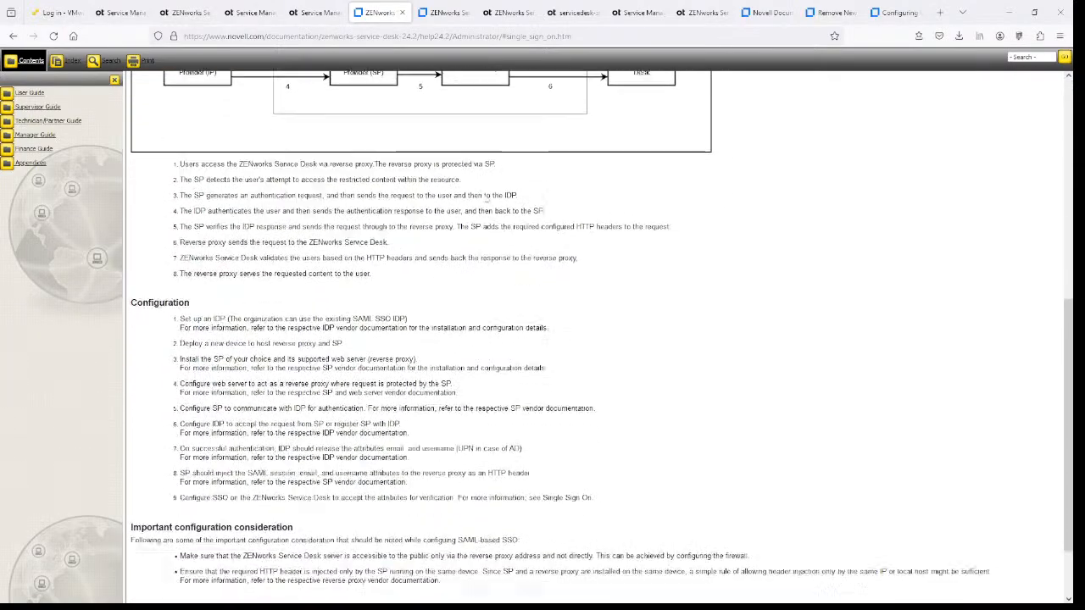
pyautogui.scroll(6, 488, 201)
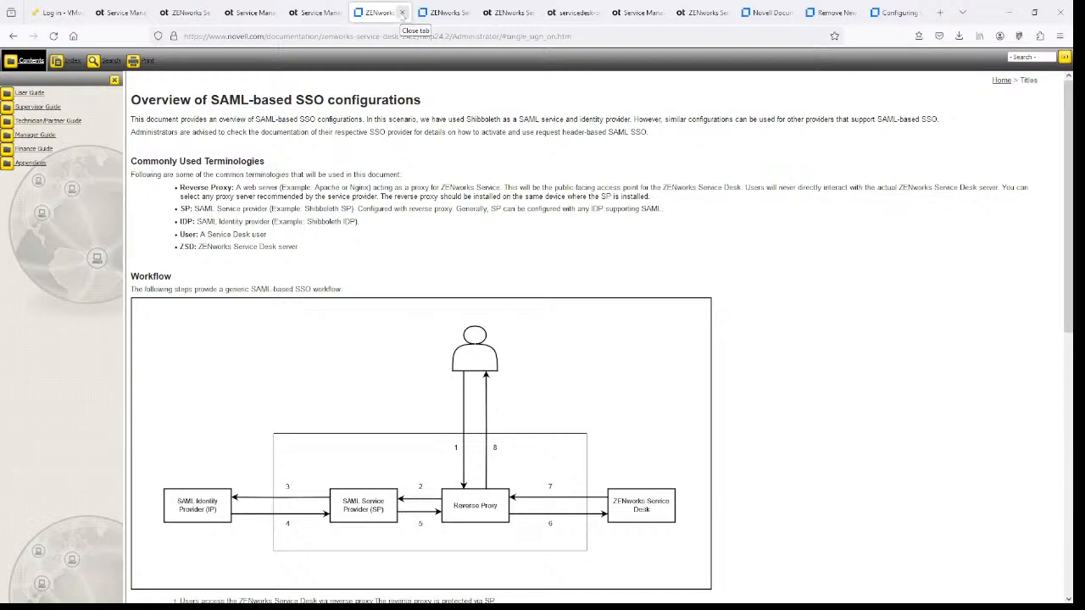
pyautogui.click(401, 11)
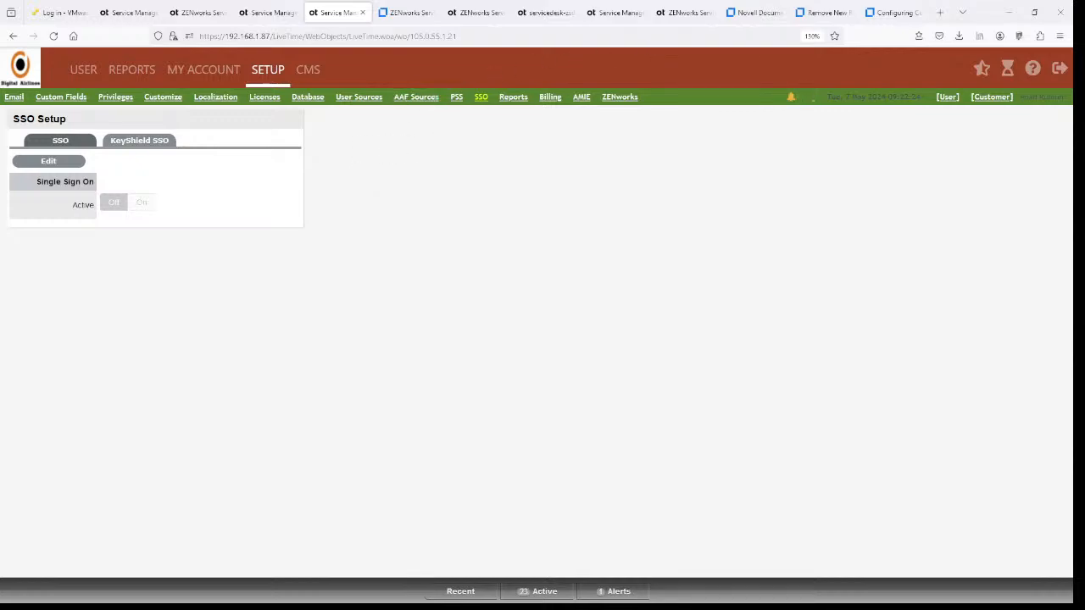
# - Close Online Update, confirm the appliance reboot, then log in to the VMware ESXi host client
pyautogui.click(617, 13)
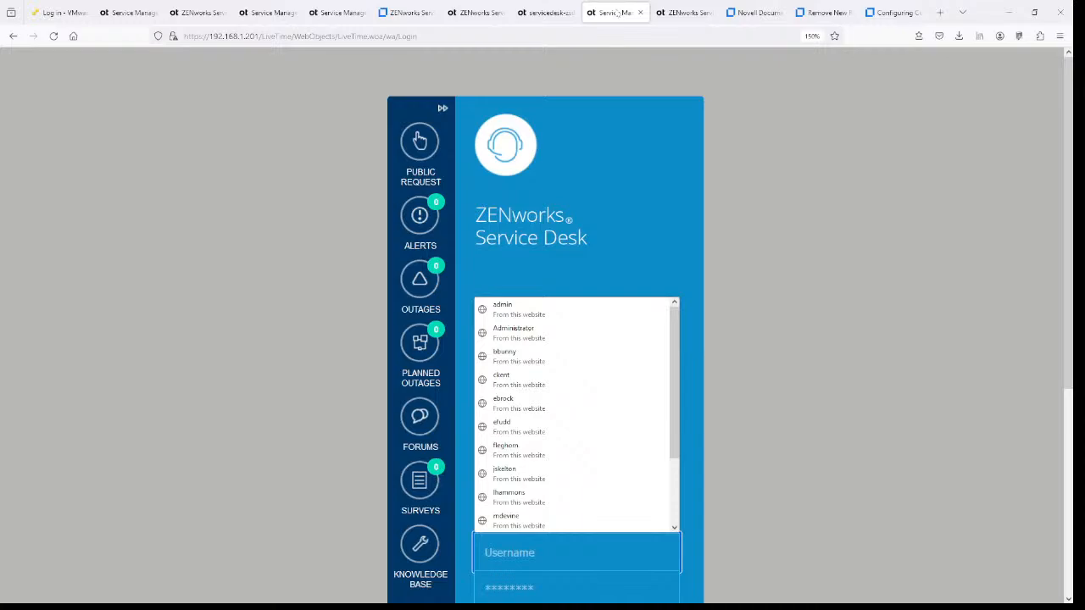
pyautogui.click(545, 15)
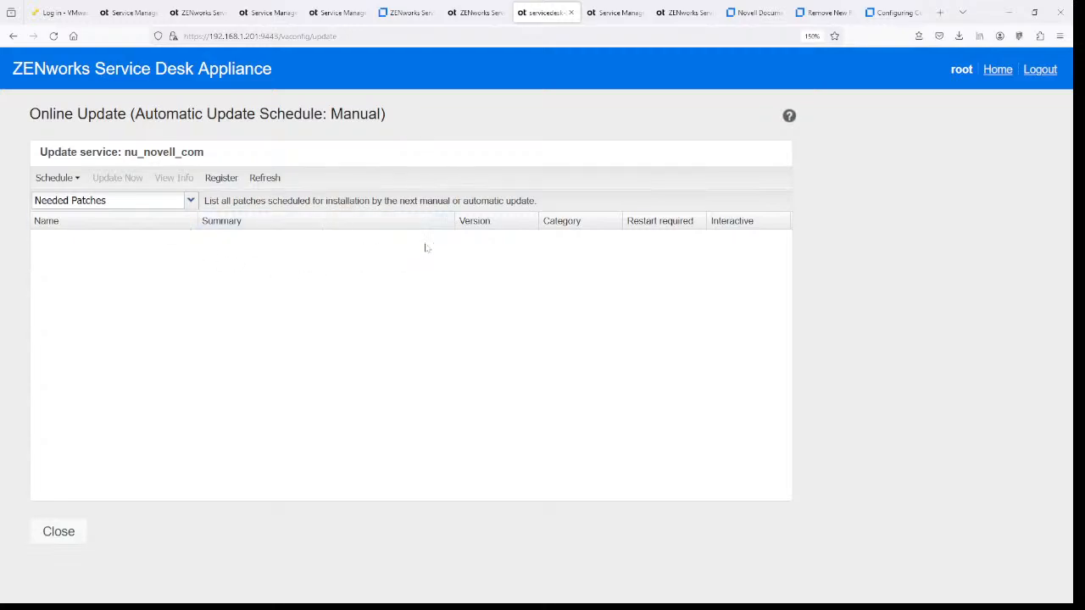
pyautogui.click(66, 532)
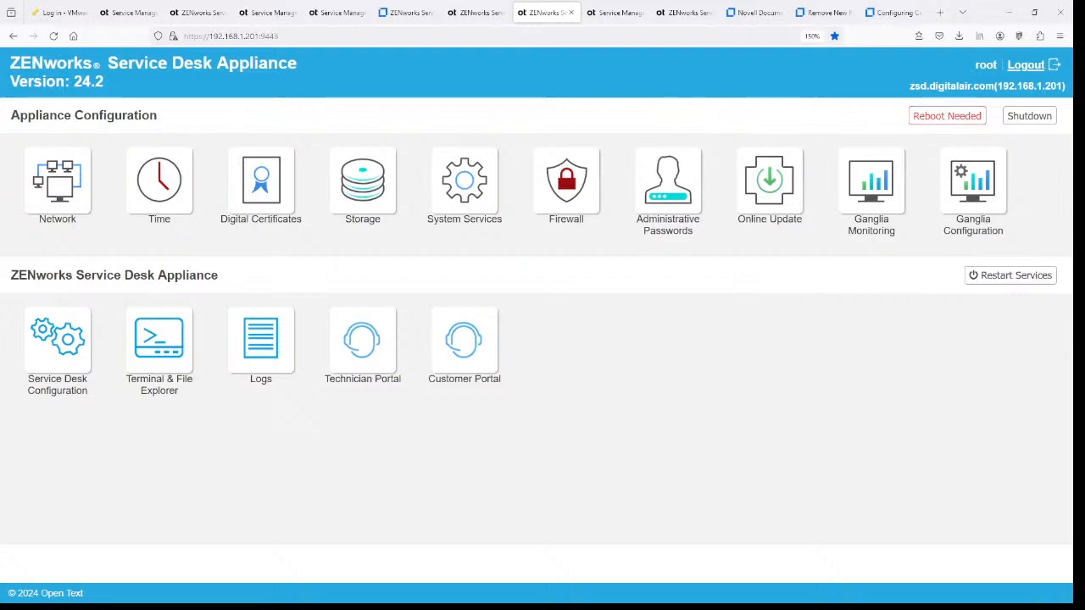
pyautogui.click(928, 121)
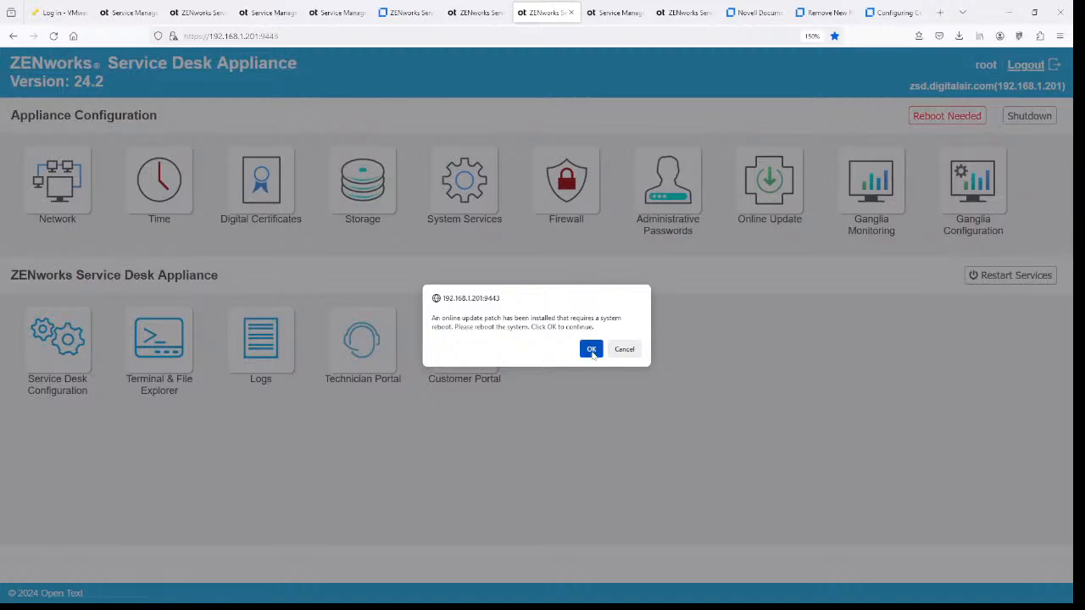
pyautogui.click(591, 348)
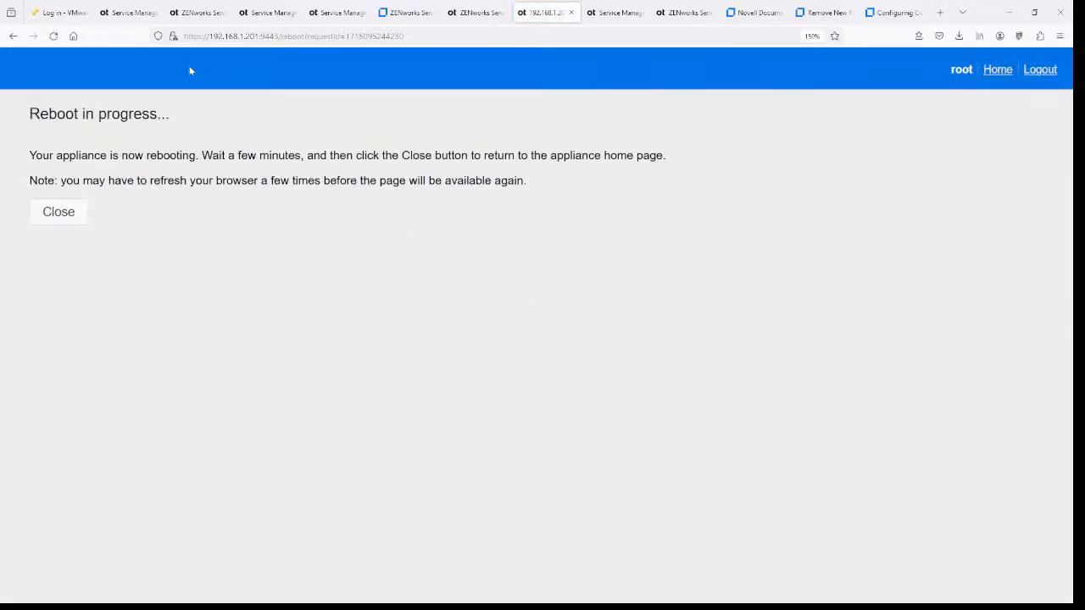
pyautogui.click(51, 14)
pyautogui.click(172, 312)
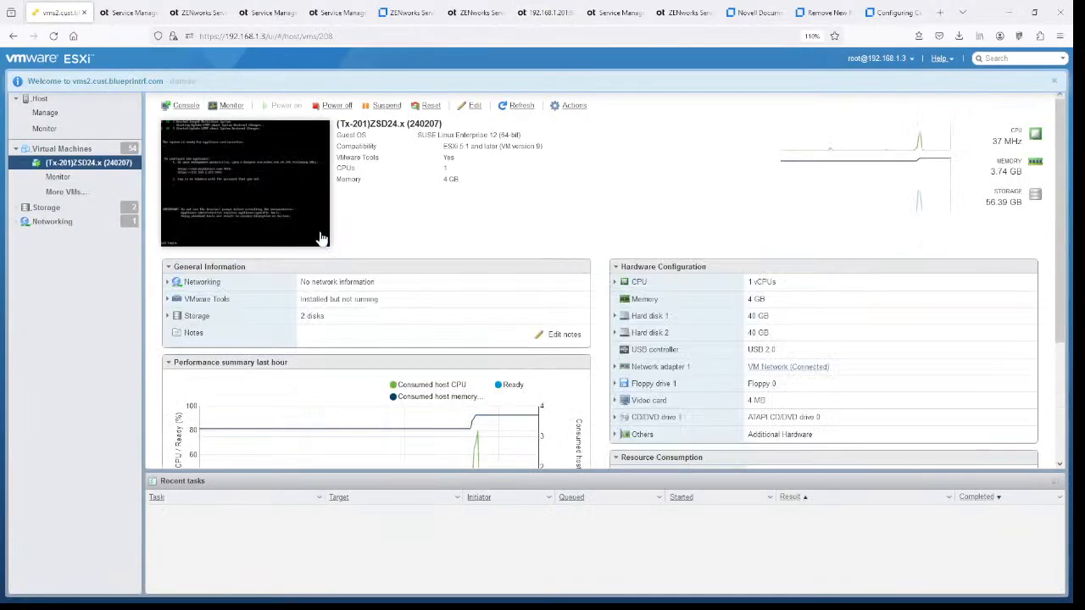
# - Watch the ZSD24.x VM console shut down, then bring the remote VMware Workstation session forward
pyautogui.click(271, 212)
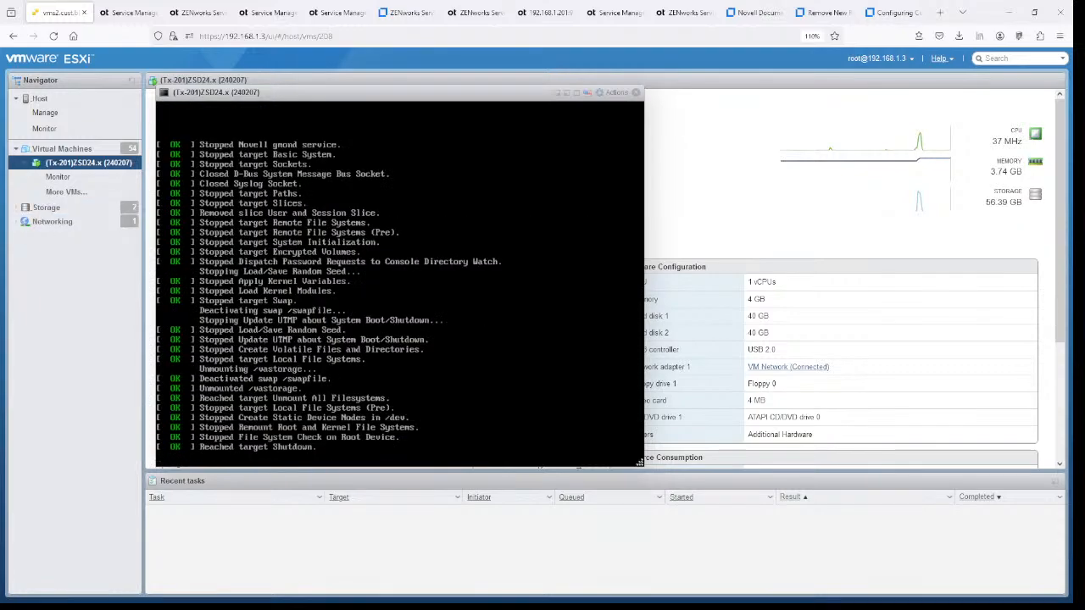
pyautogui.hotkey('alt', 'Tab')
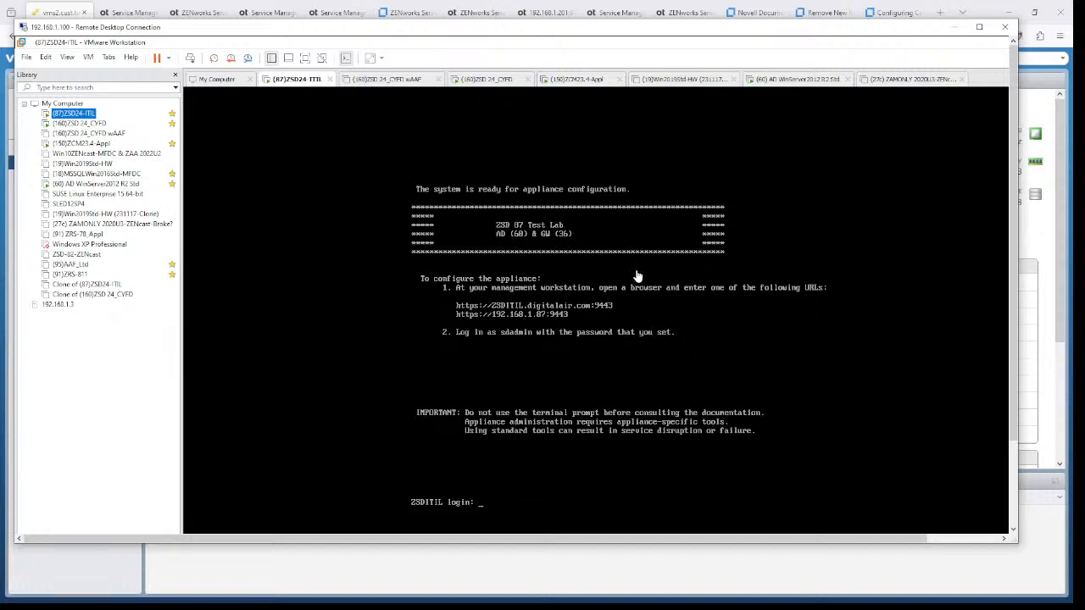
# - Show the (160)ZSD 24_CYFD appliance login console, then minimise the remote desktop to reveal ESXi
pyautogui.click(81, 124)
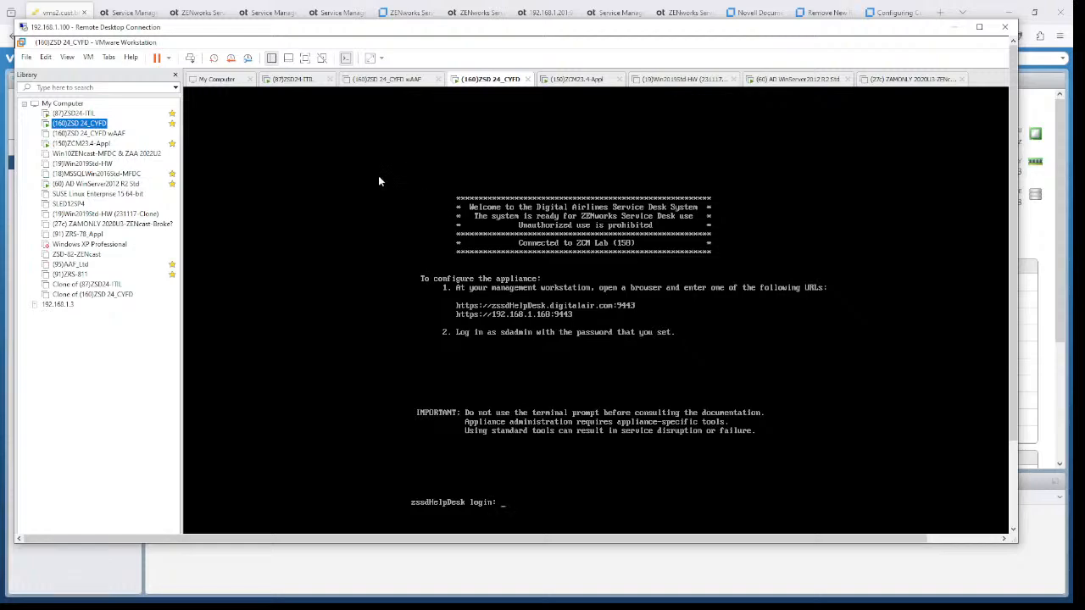
pyautogui.click(955, 29)
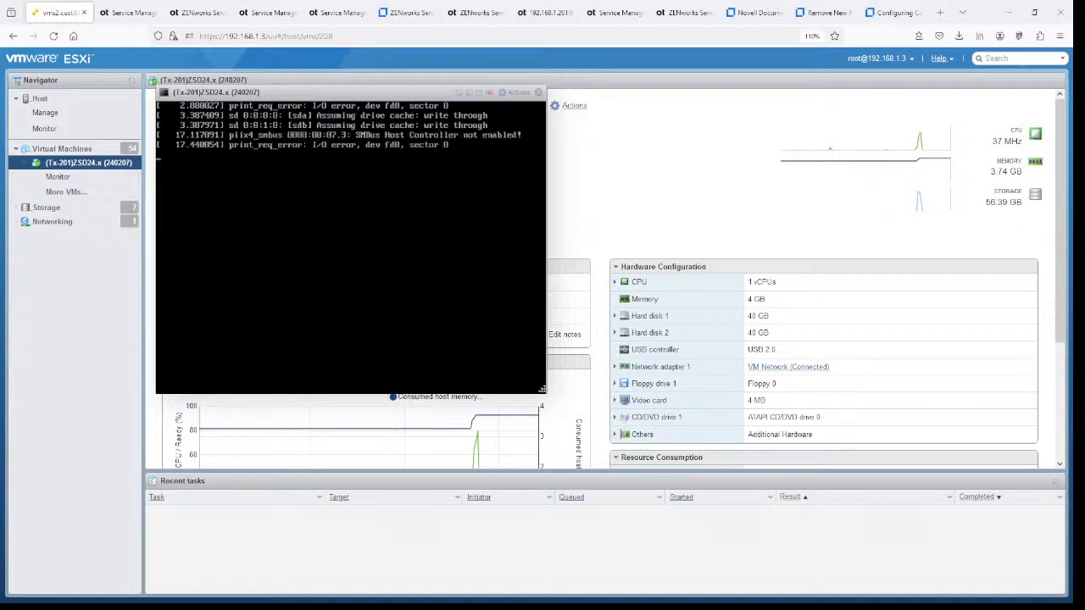
# - Enlarge the ZSD24.x VM console and watch the appliance reboot to its zsd login prompt
pyautogui.moveTo(542, 390); pyautogui.dragTo(640, 464)
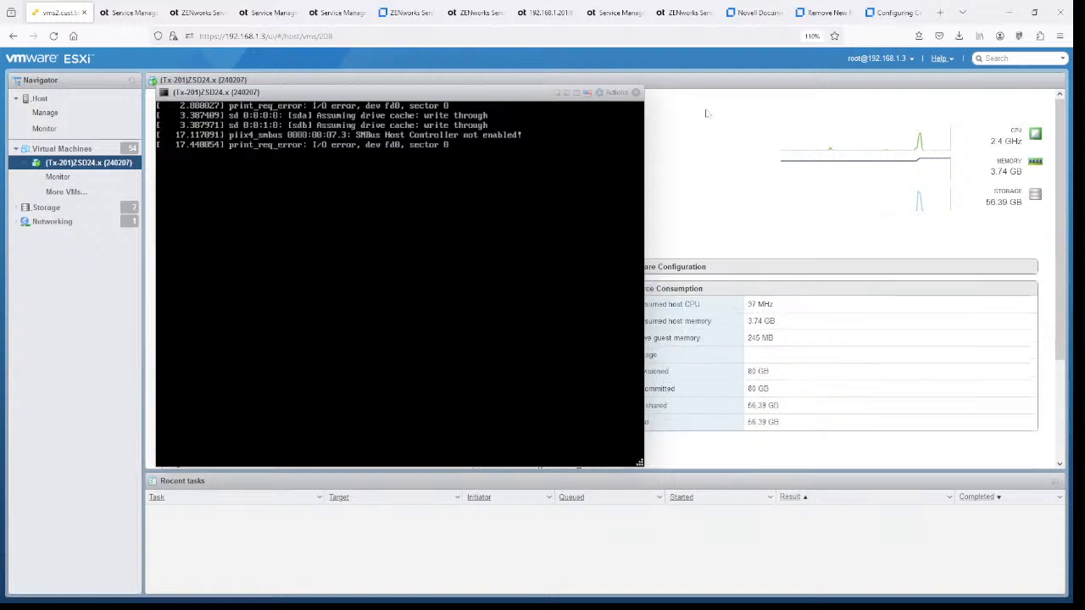
pyautogui.click(556, 13)
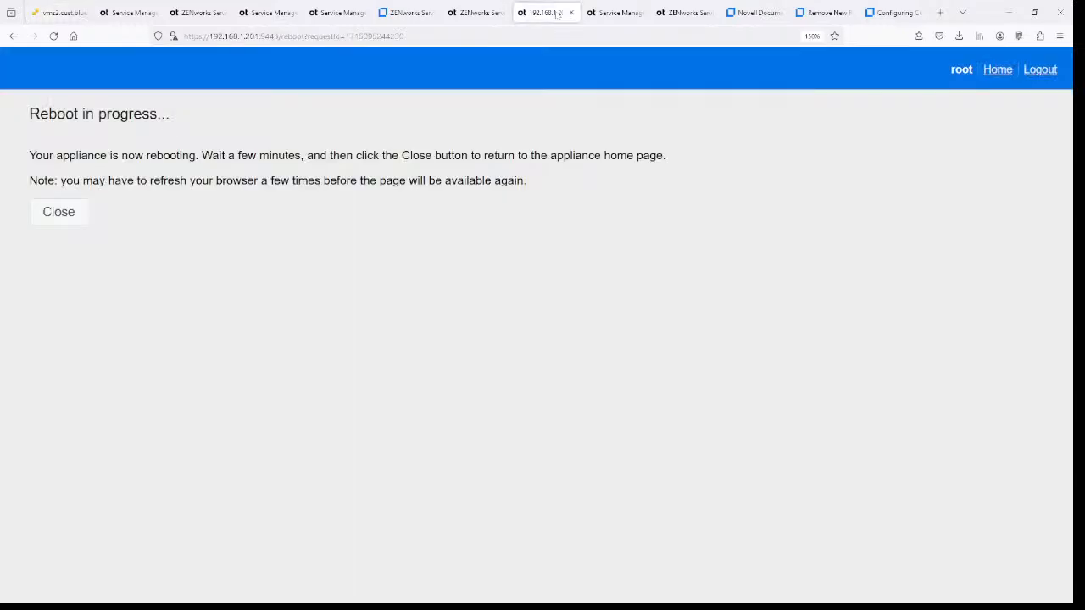
pyautogui.click(60, 211)
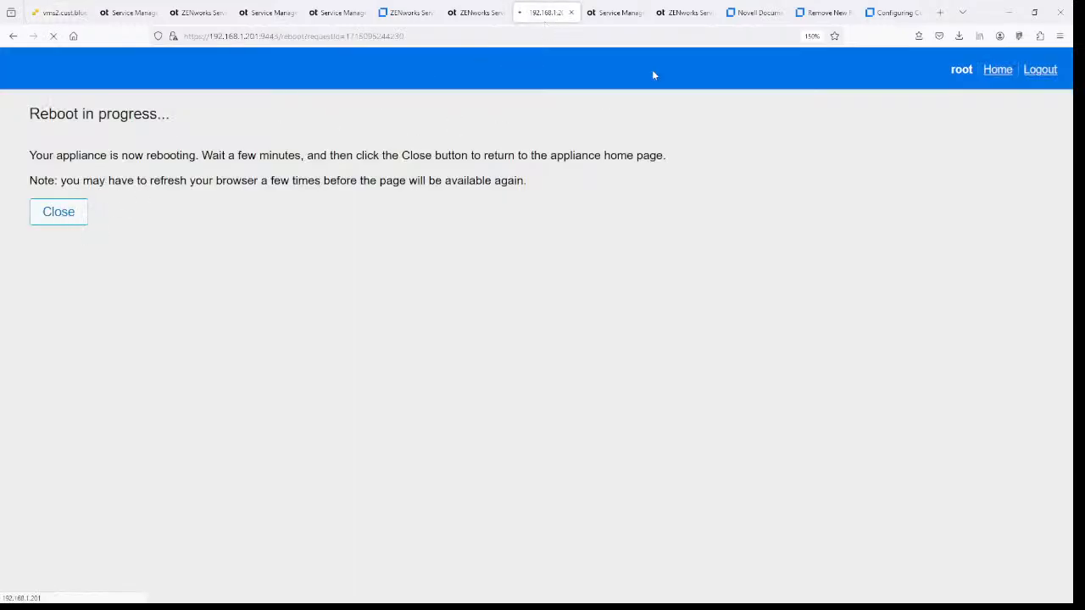
pyautogui.click(271, 10)
pyautogui.click(61, 12)
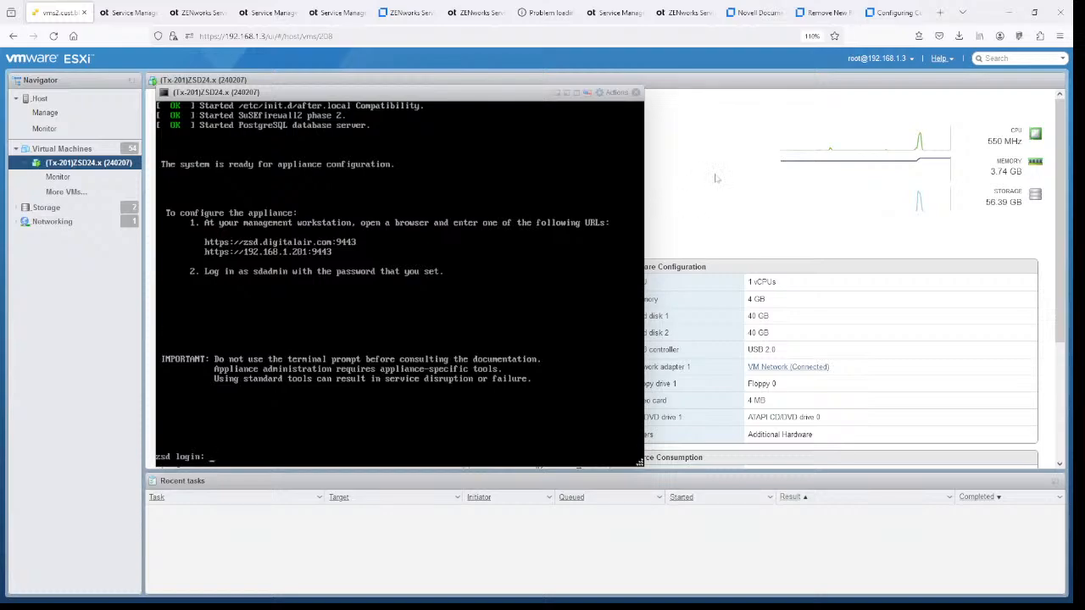
pyautogui.click(222, 11)
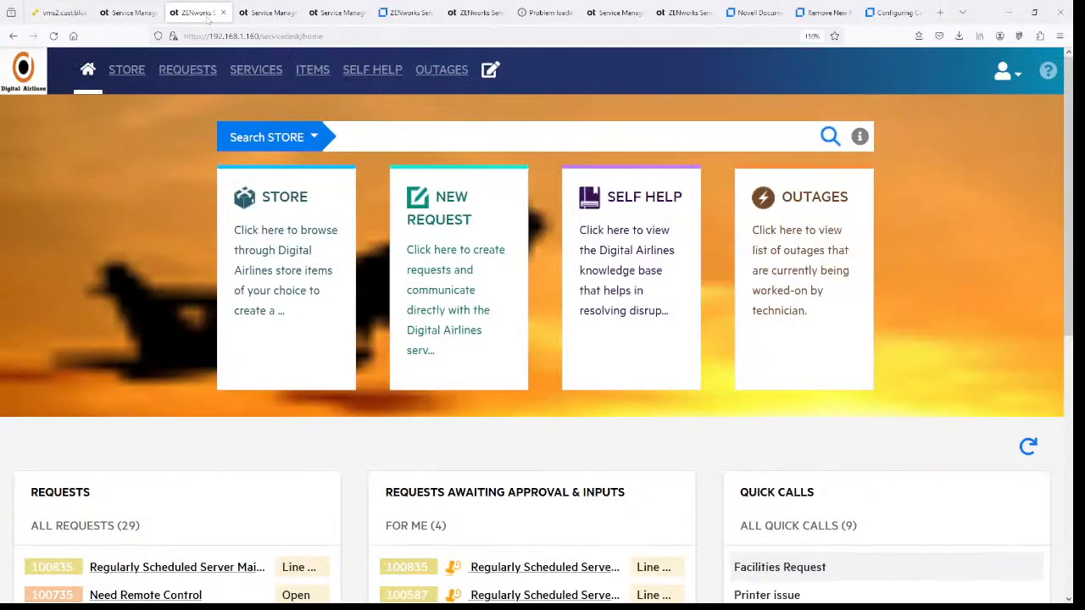
pyautogui.click(270, 13)
pyautogui.click(331, 13)
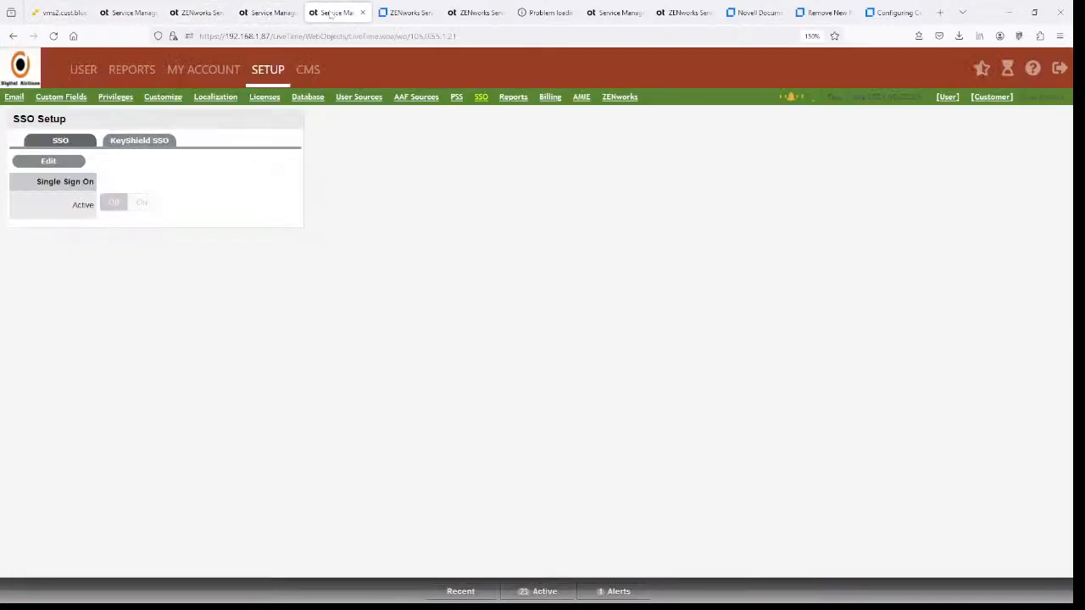
pyautogui.click(407, 13)
pyautogui.click(475, 12)
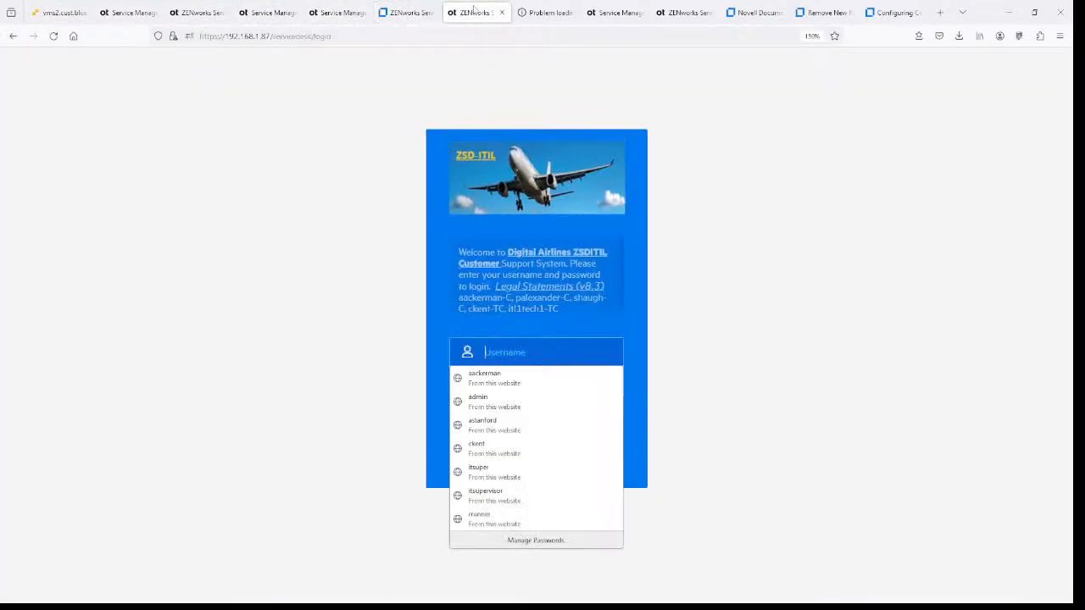
pyautogui.click(547, 12)
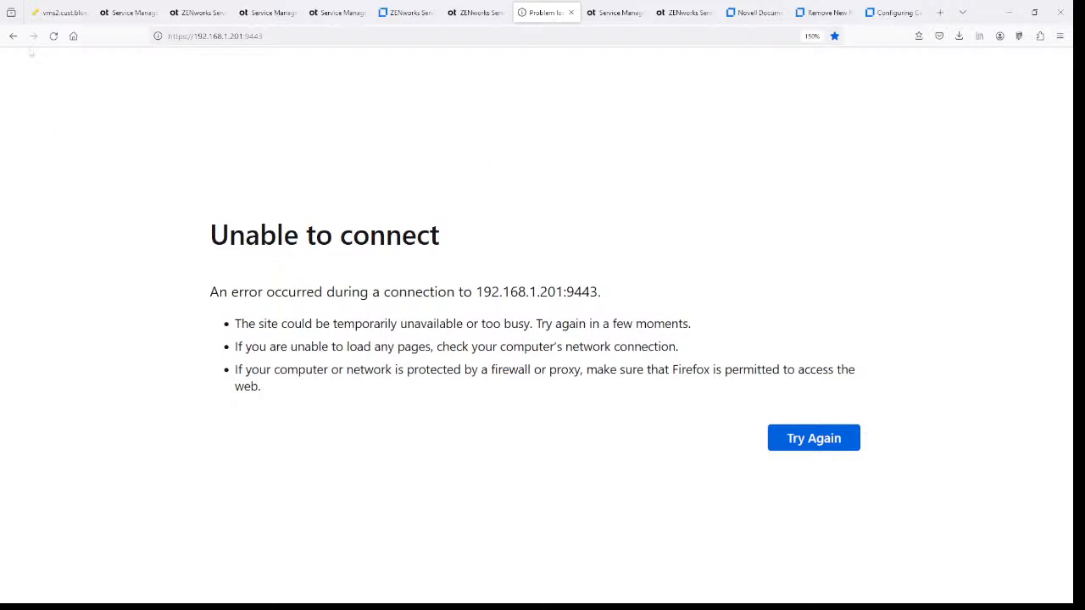
pyautogui.click(53, 35)
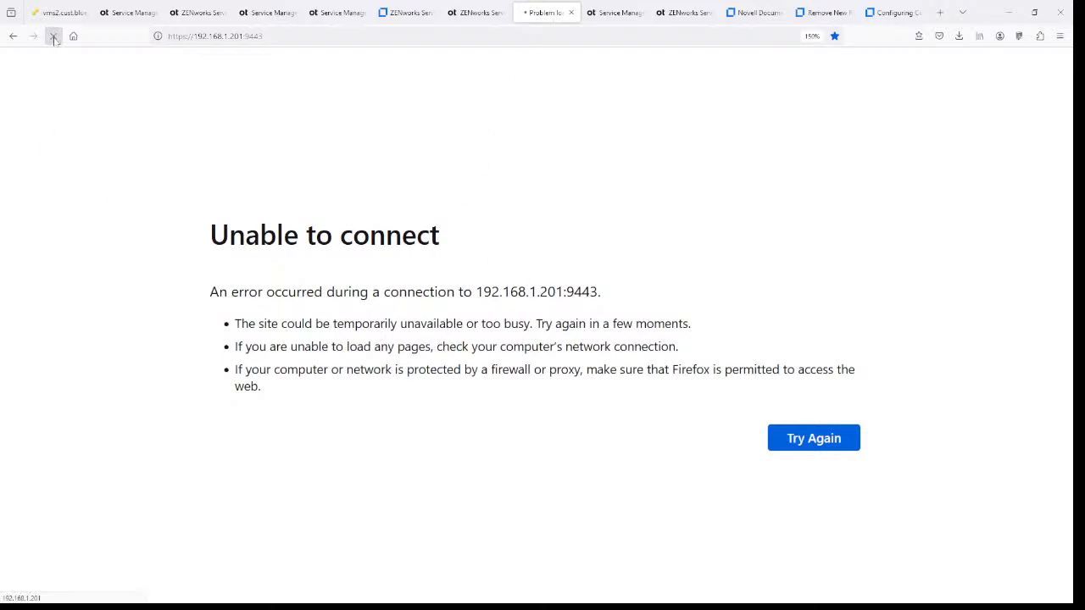
pyautogui.click(53, 36)
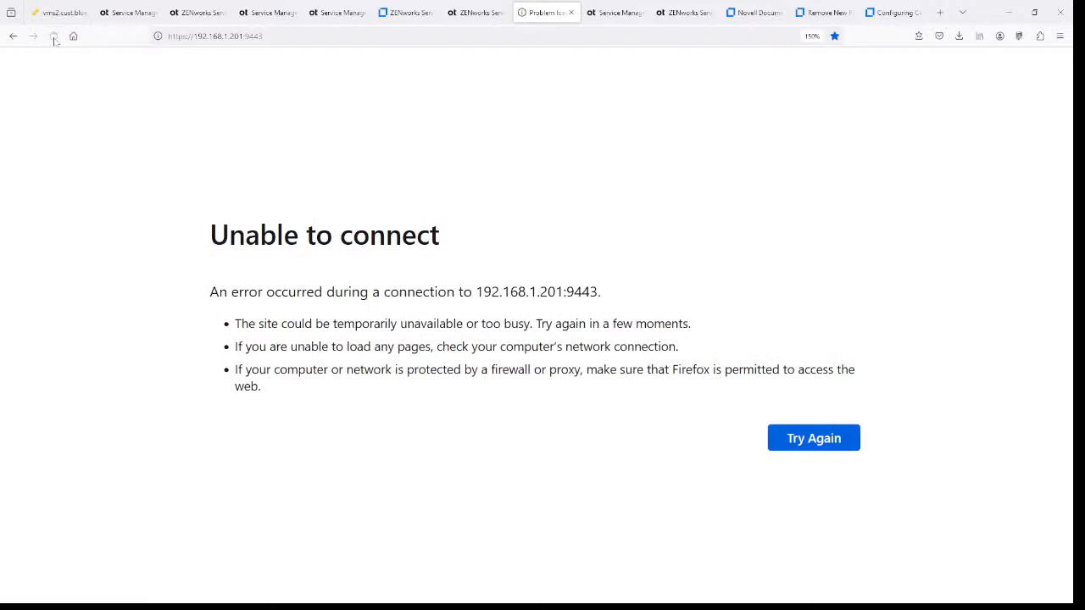
pyautogui.click(54, 36)
pyautogui.hotkey('ctrl', 'l')
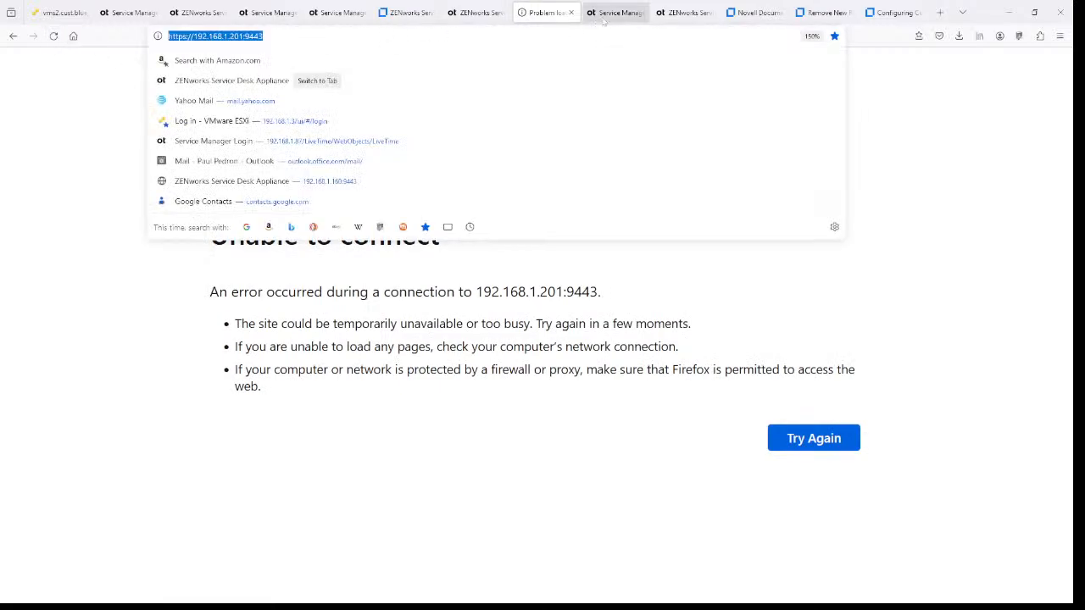
pyautogui.click(615, 12)
pyautogui.click(53, 36)
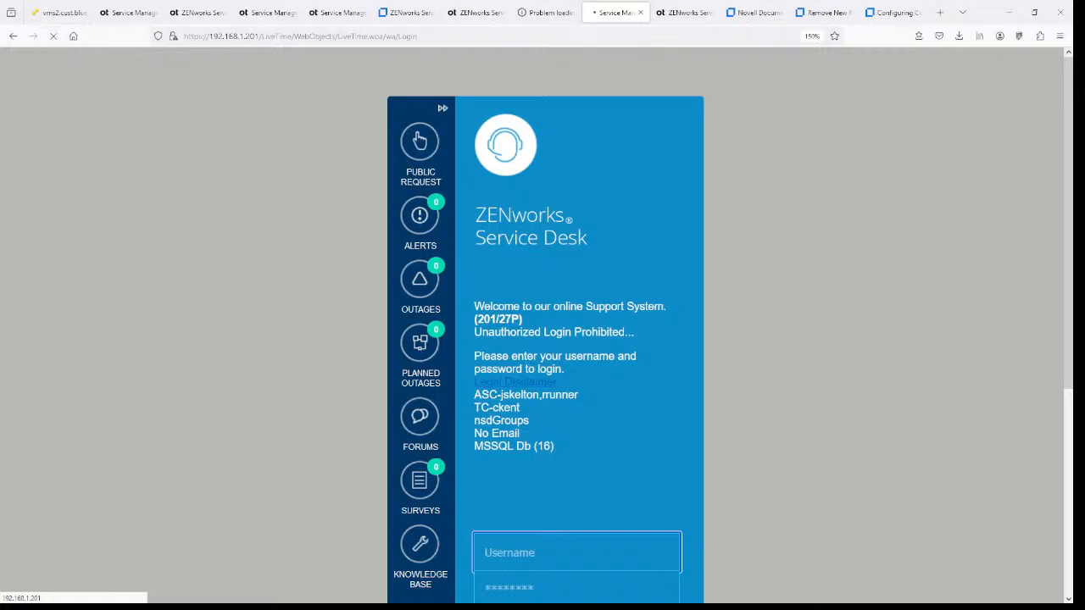
pyautogui.hotkey('ctrl', 'shift', 'Tab')
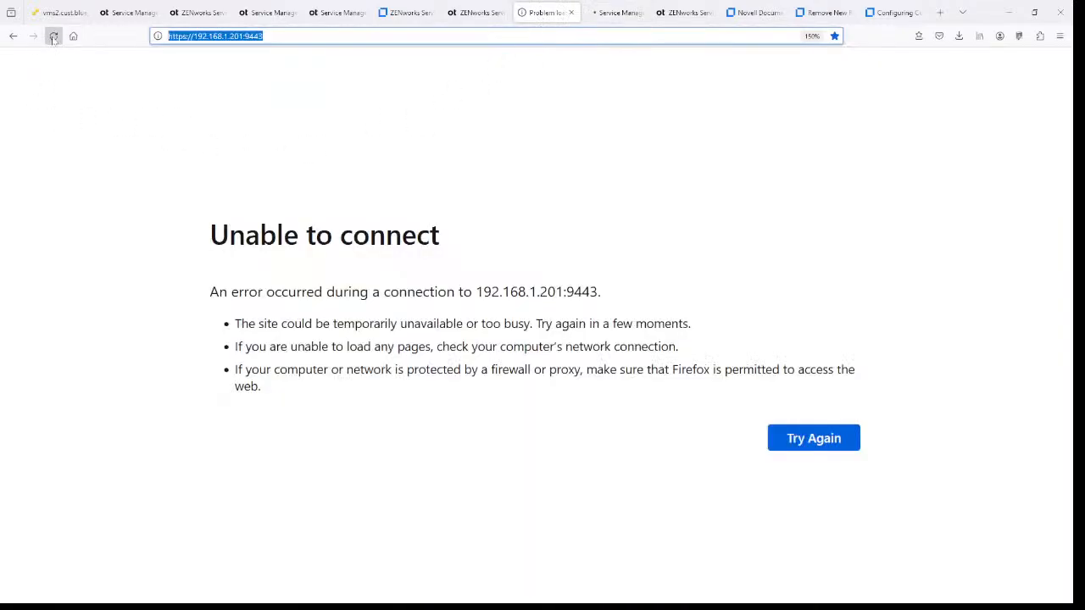
pyautogui.click(52, 36)
pyautogui.click(53, 36)
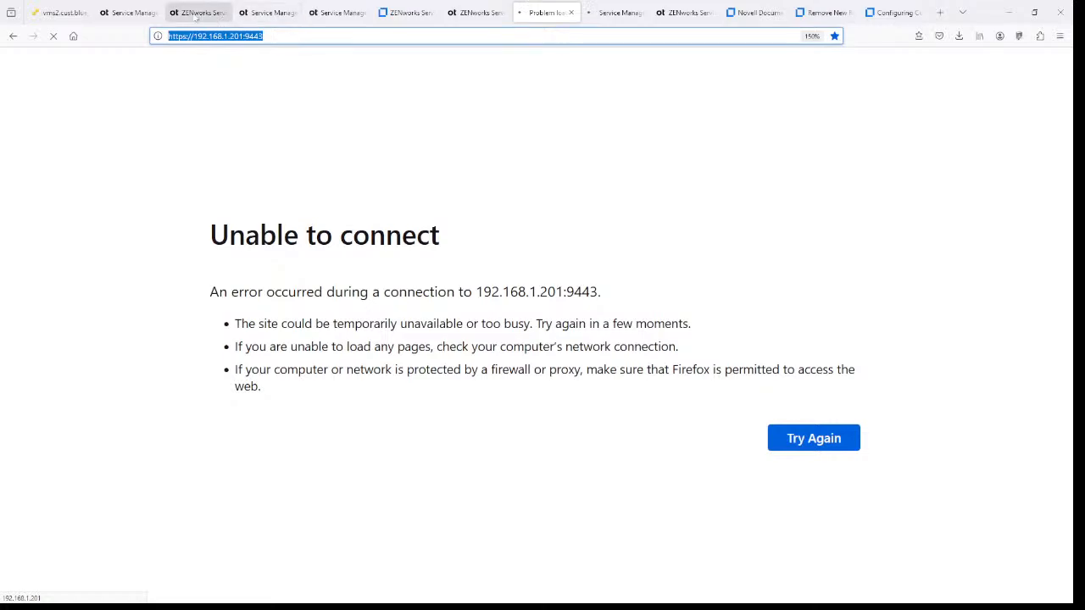
pyautogui.click(76, 15)
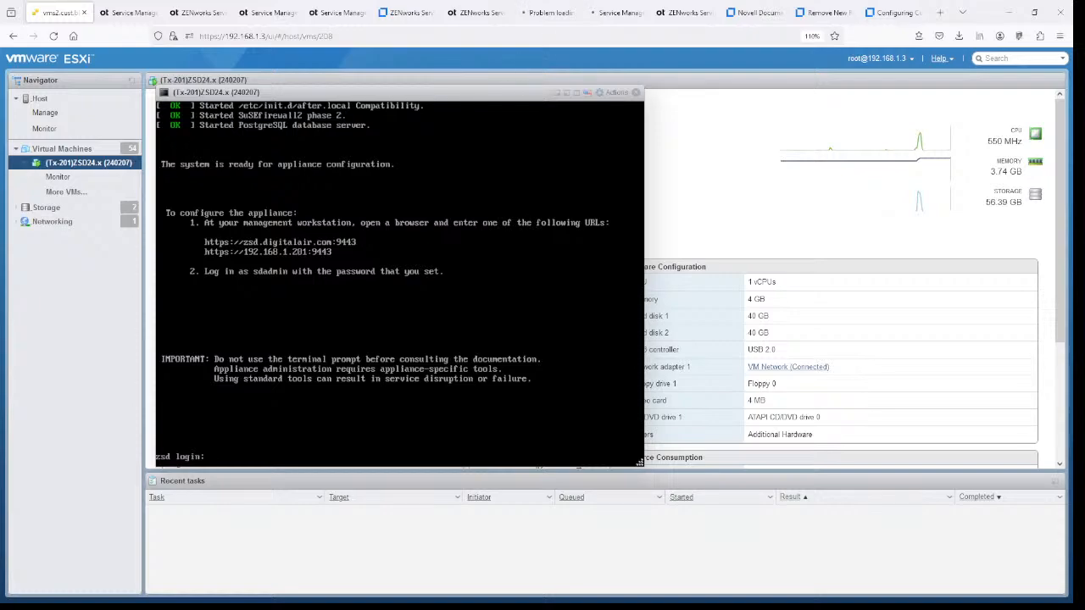
# - Sign in to appliance administration as root and confirm Online Update lists no needed patches for Version 24.2
pyautogui.click(547, 15)
pyautogui.click(509, 381)
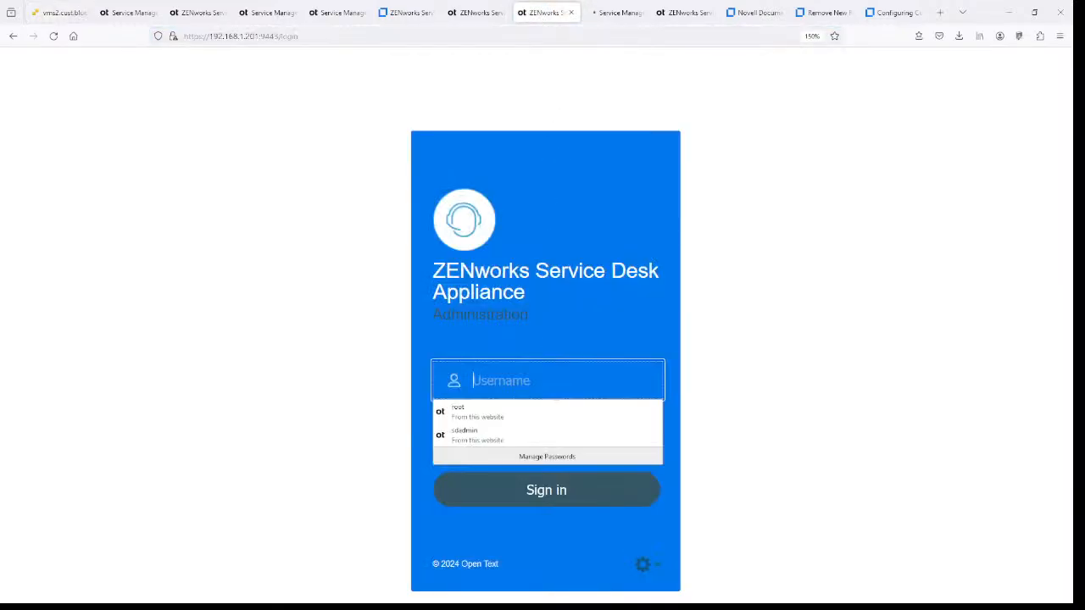
pyautogui.write('root')
pyautogui.press('Down')
pyautogui.press('Return')
pyautogui.press('Tab')
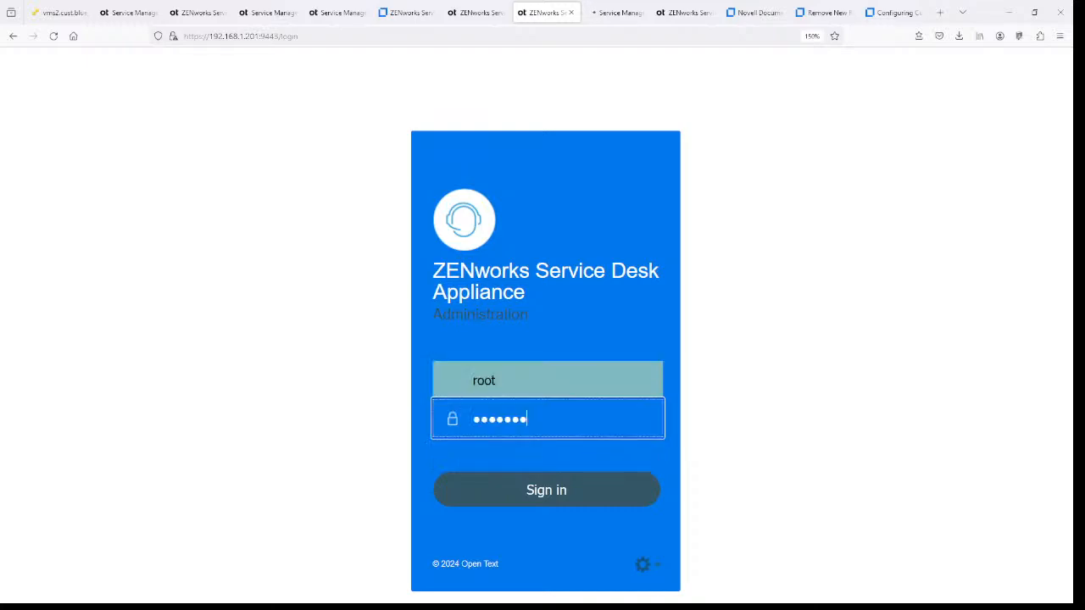
pyautogui.press('BackSpace')
pyautogui.press('BackSpace')
pyautogui.press('BackSpace')
pyautogui.press('BackSpace')
pyautogui.press('Return')
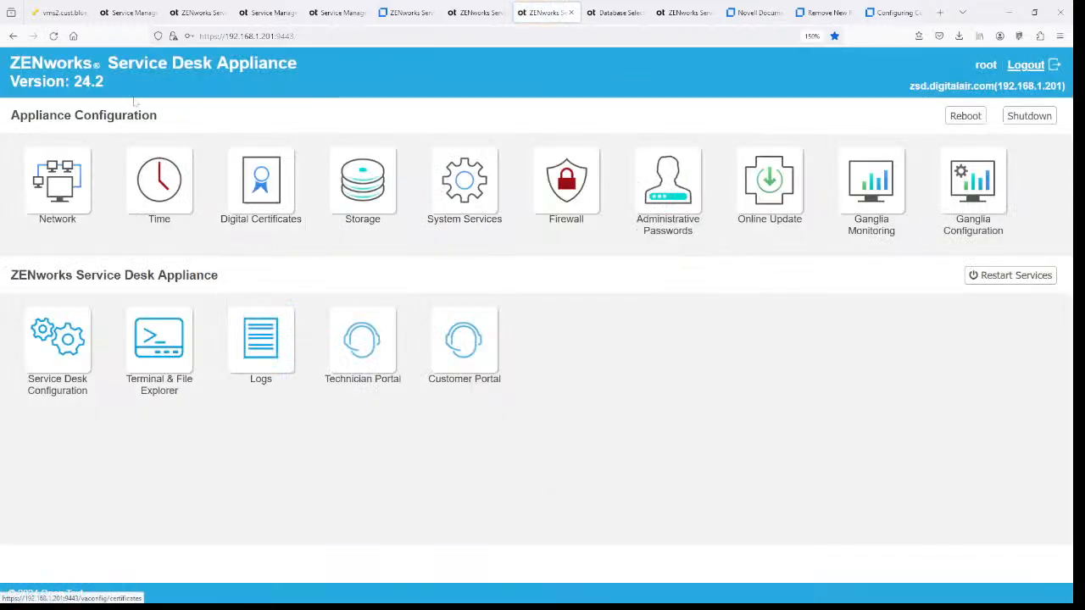
pyautogui.click(776, 221)
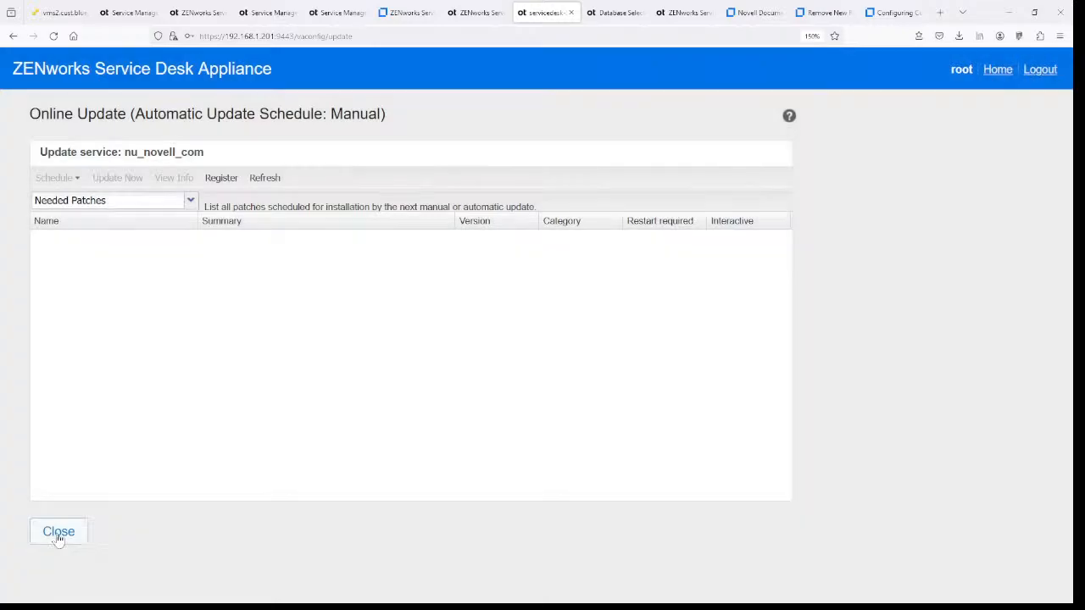
pyautogui.click(53, 531)
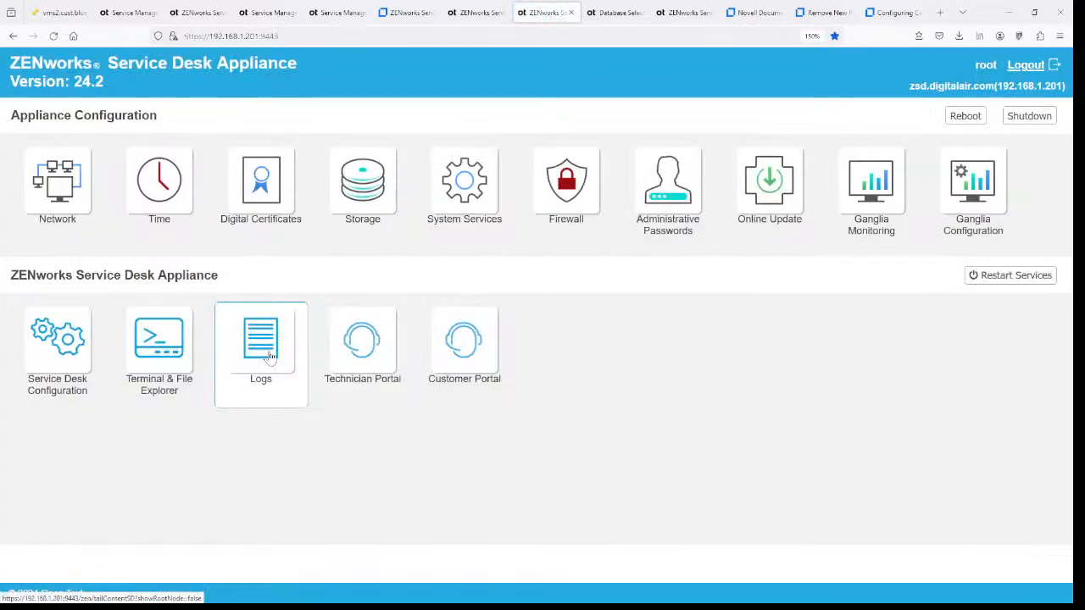
# - Log in to the Technician Portal with a saved technician login, reaching the Customers list of 102942 results
pyautogui.click(346, 343)
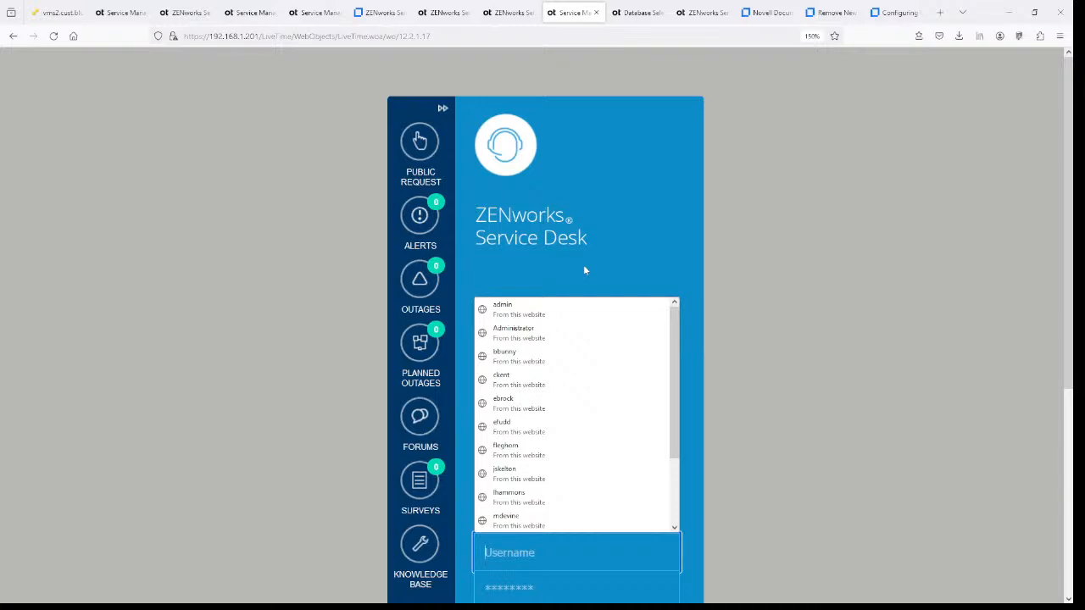
pyautogui.click(651, 231)
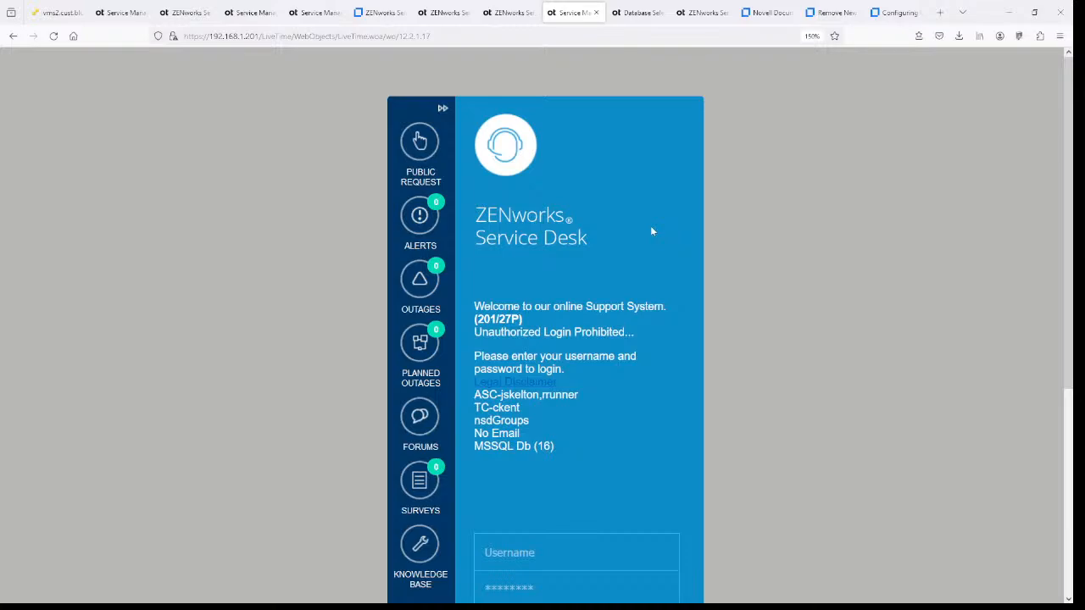
pyautogui.click(526, 553)
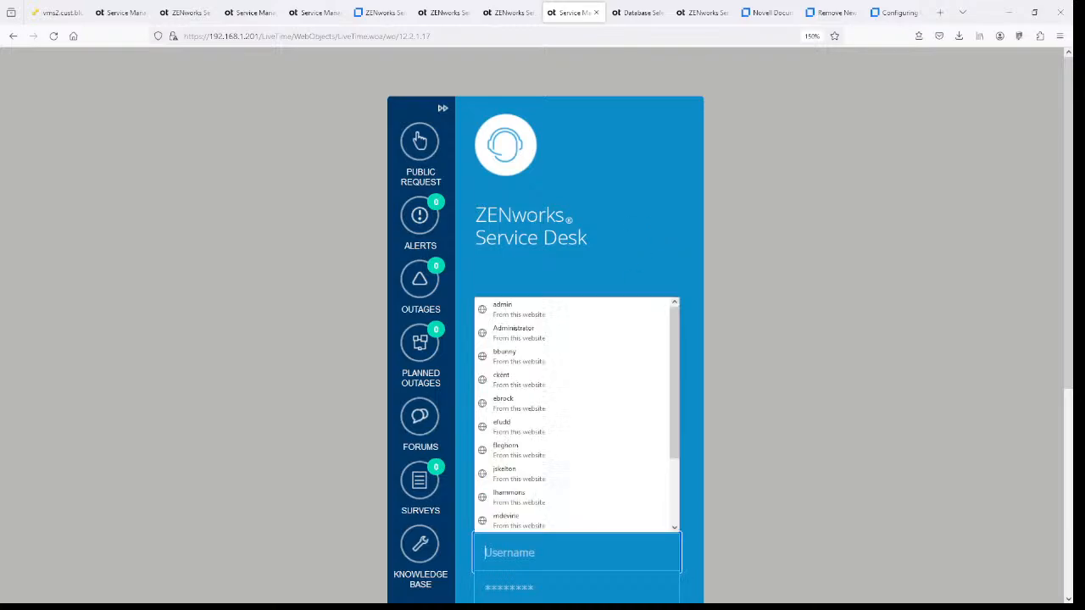
pyautogui.click(560, 474)
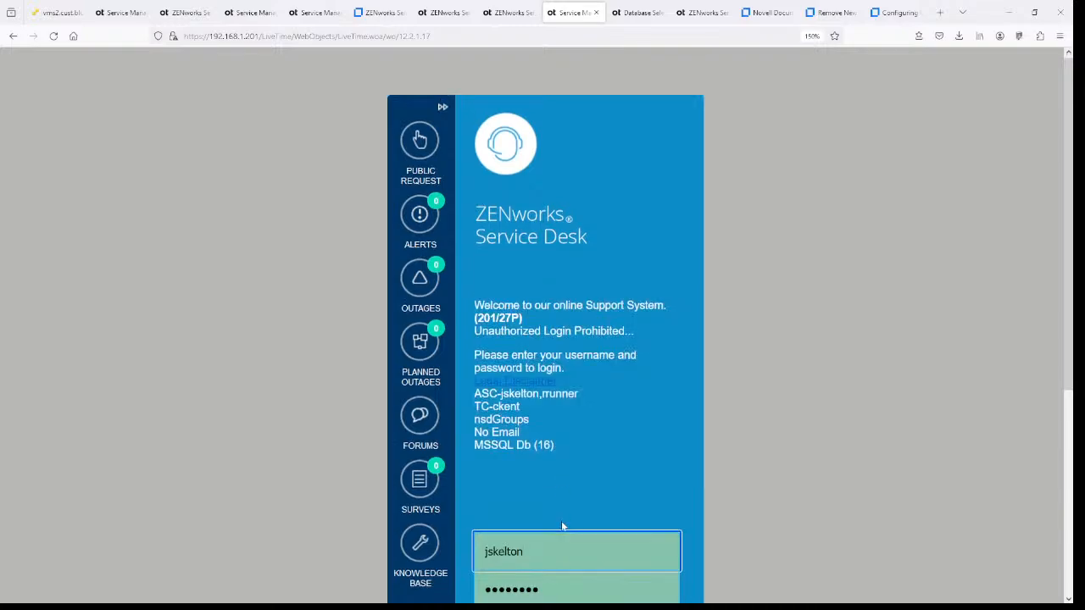
pyautogui.scroll(-3, 585, 441)
pyautogui.click(580, 348)
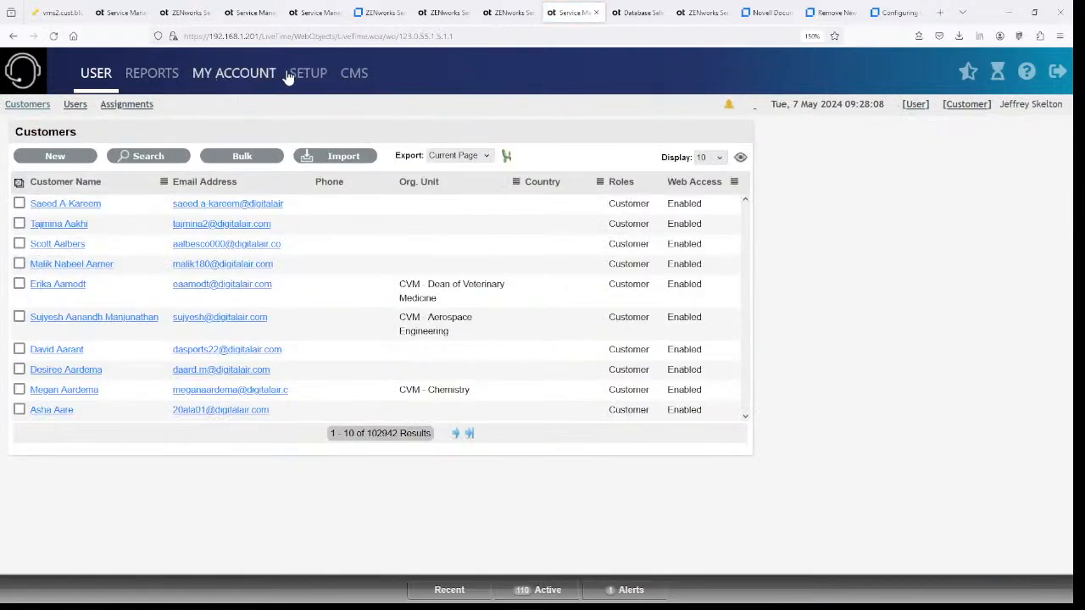
# - Check Setup > Licenses shows a Valid License for version 24.2, then switch to request 100361 'Delete Me'
pyautogui.click(303, 74)
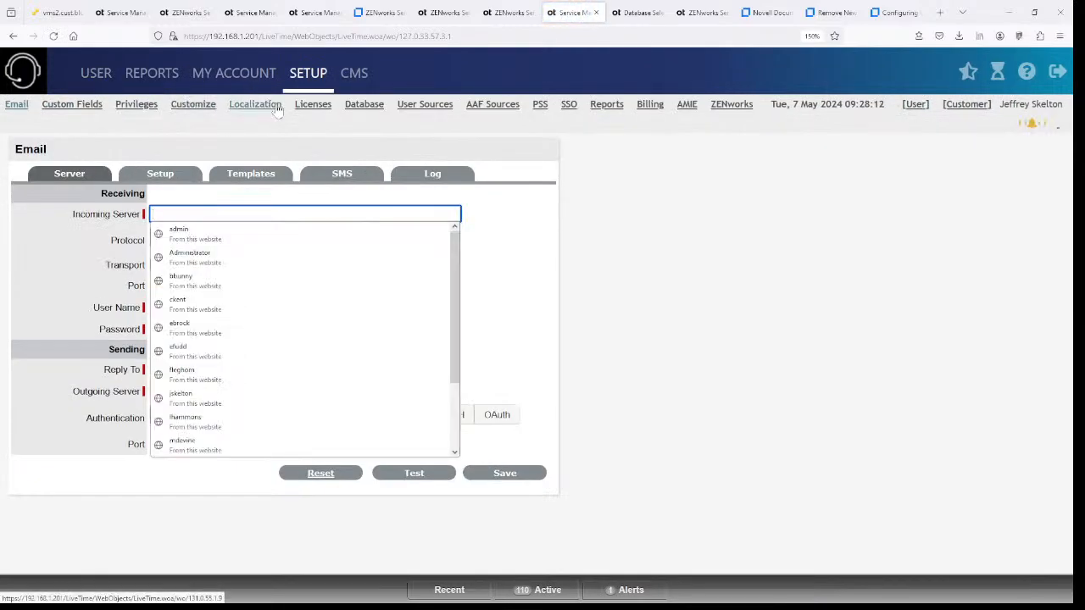
pyautogui.click(307, 106)
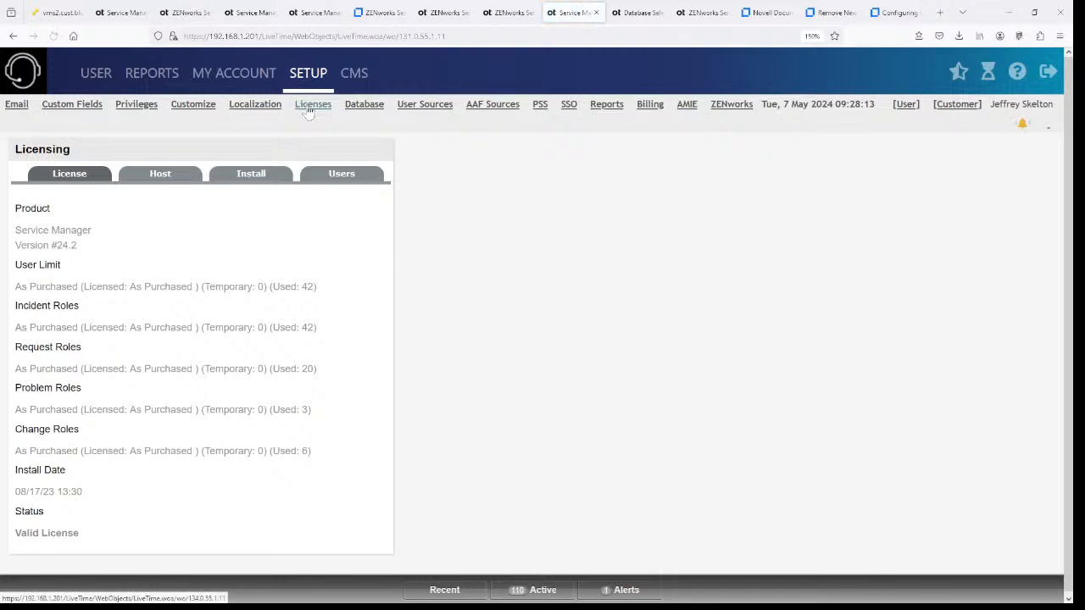
pyautogui.moveTo(81, 245); pyautogui.dragTo(37, 246)
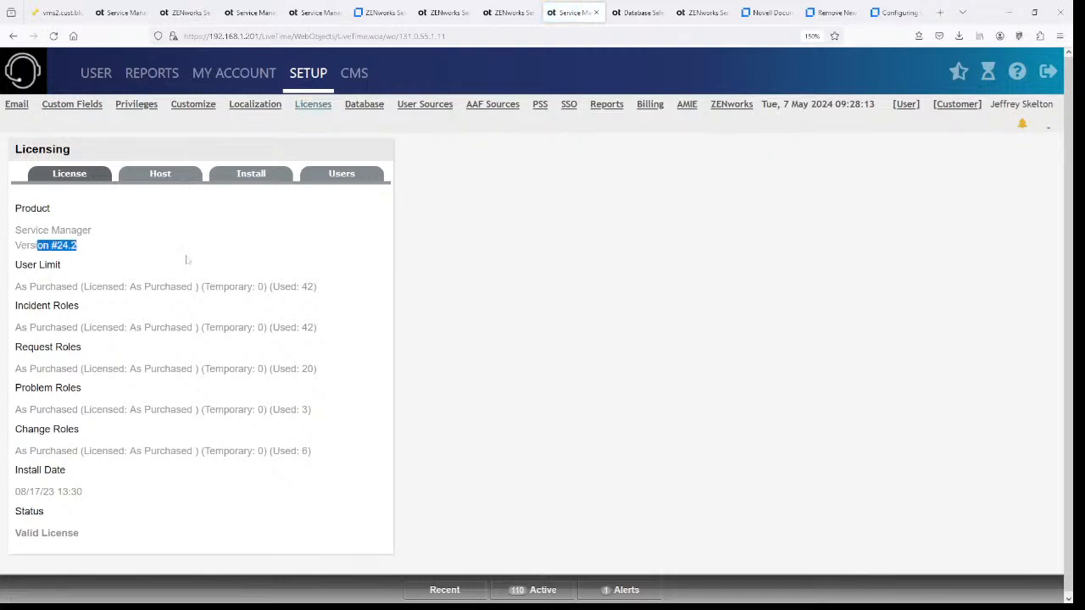
pyautogui.click(493, 249)
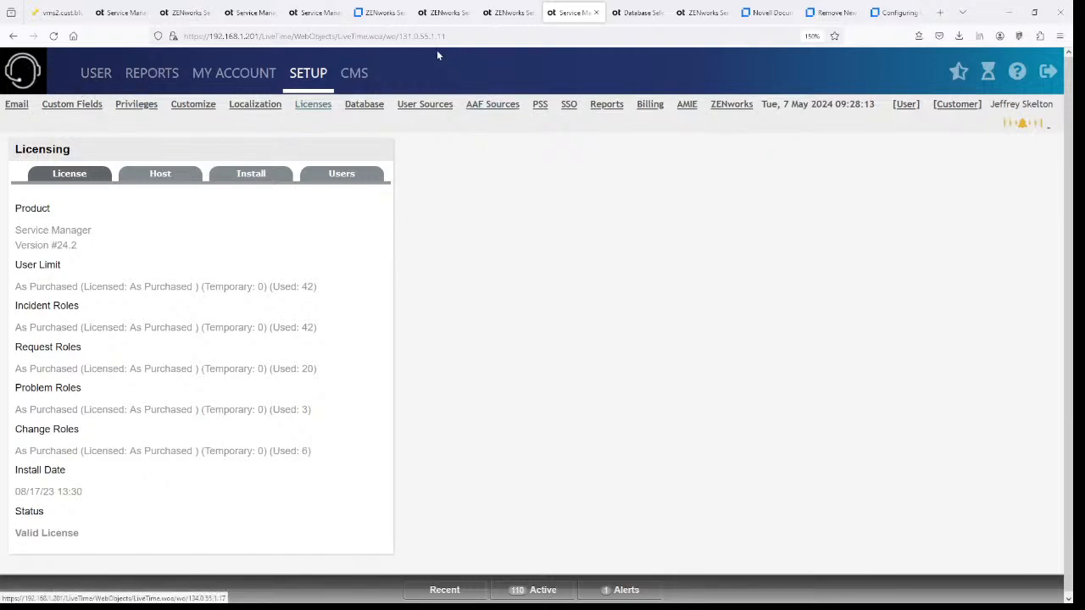
pyautogui.click(247, 14)
pyautogui.scroll(5, 276, 150)
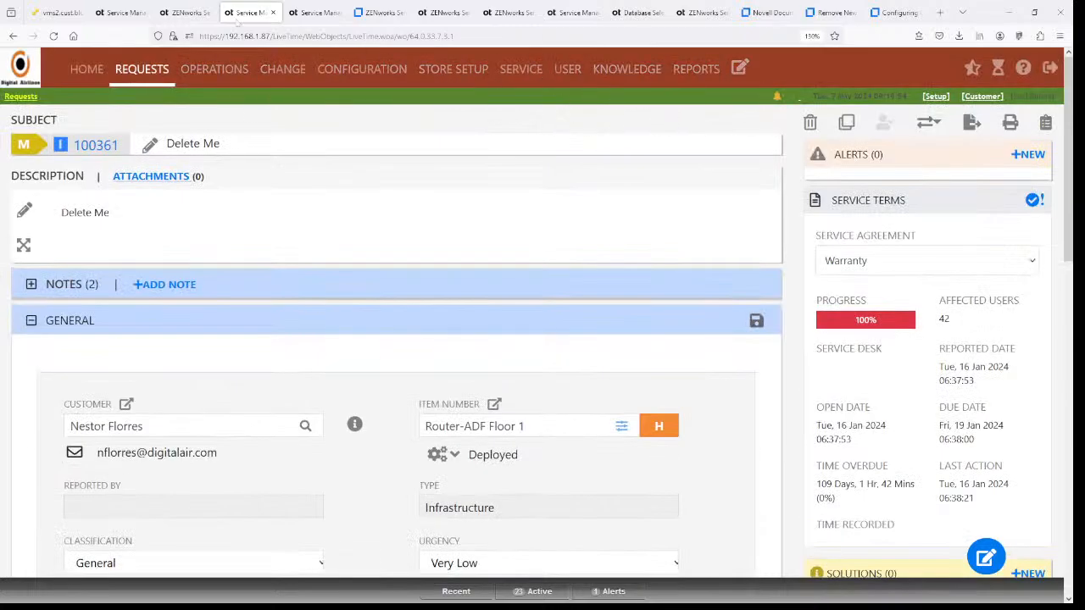
# - Return to the other instance's tab and open its Setup area, landing on the Email server settings
pyautogui.click(193, 13)
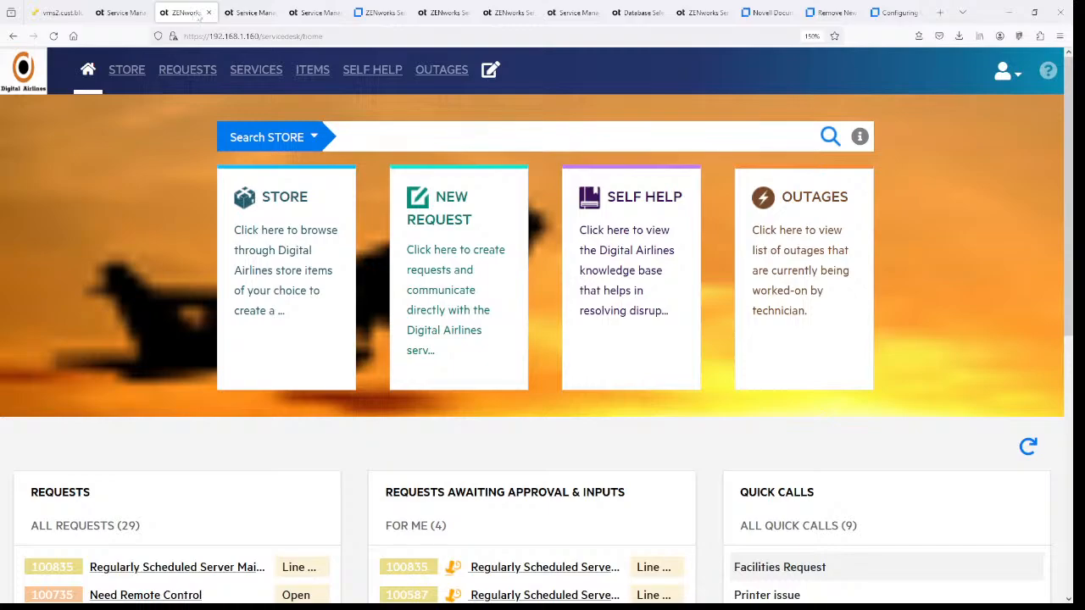
pyautogui.scroll(-5, 542, 298)
pyautogui.scroll(5, 559, 312)
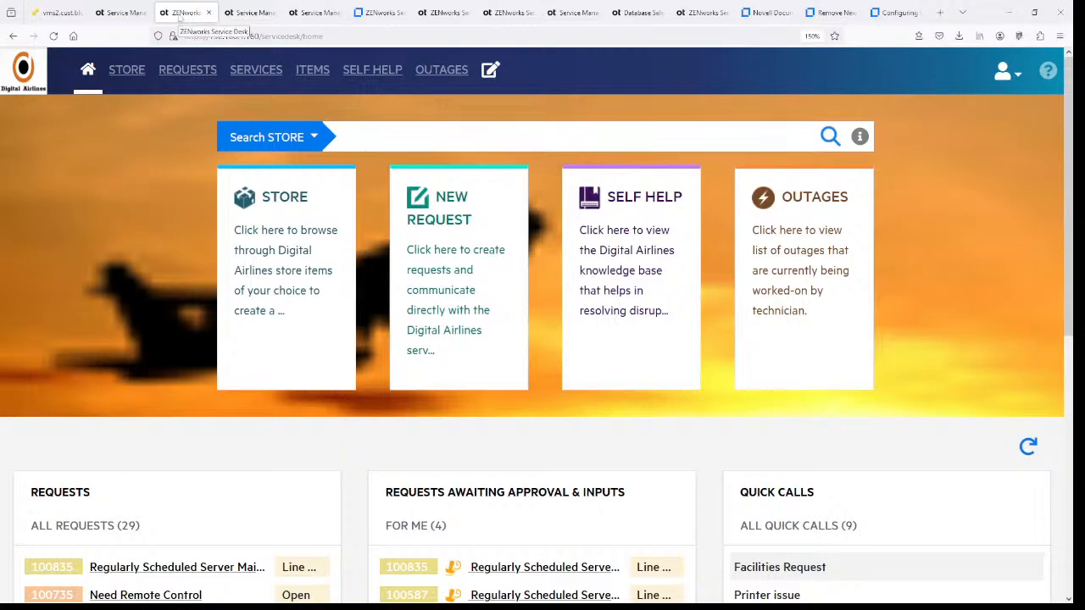
pyautogui.click(127, 11)
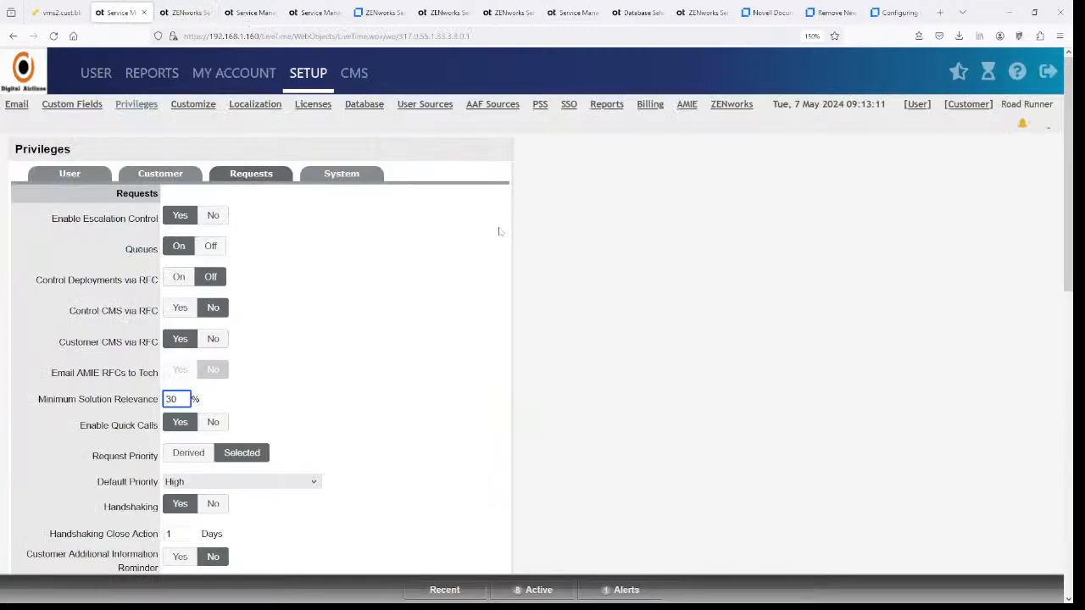
pyautogui.click(250, 14)
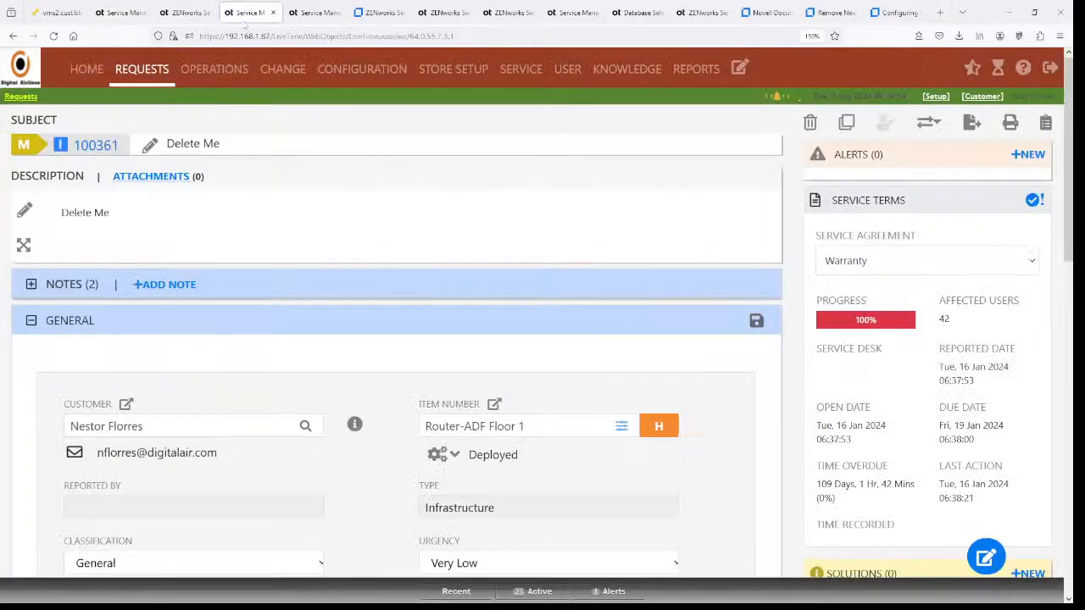
pyautogui.click(935, 98)
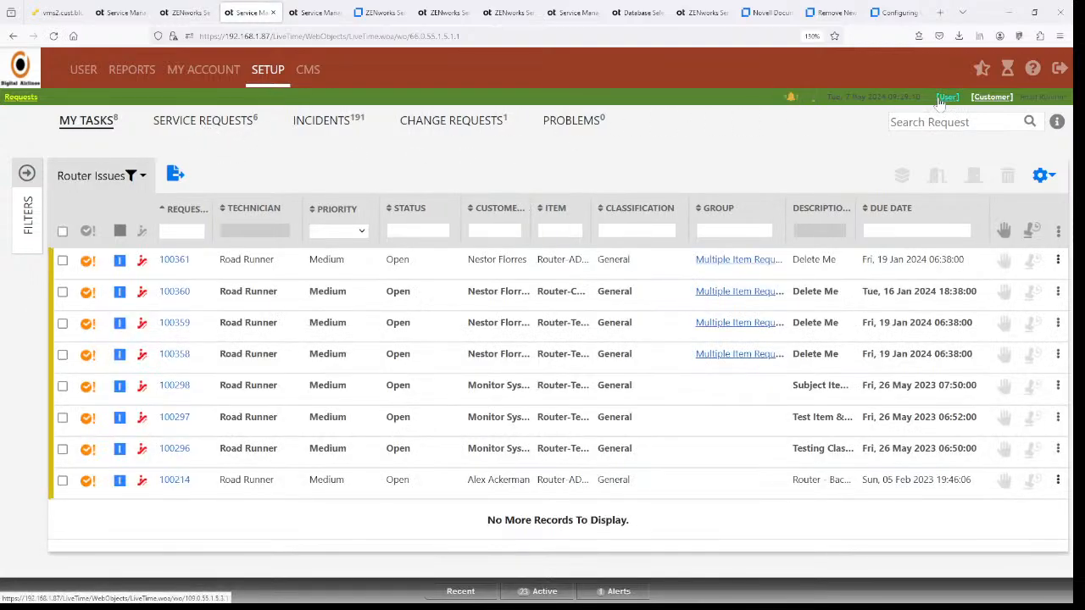
pyautogui.click(269, 80)
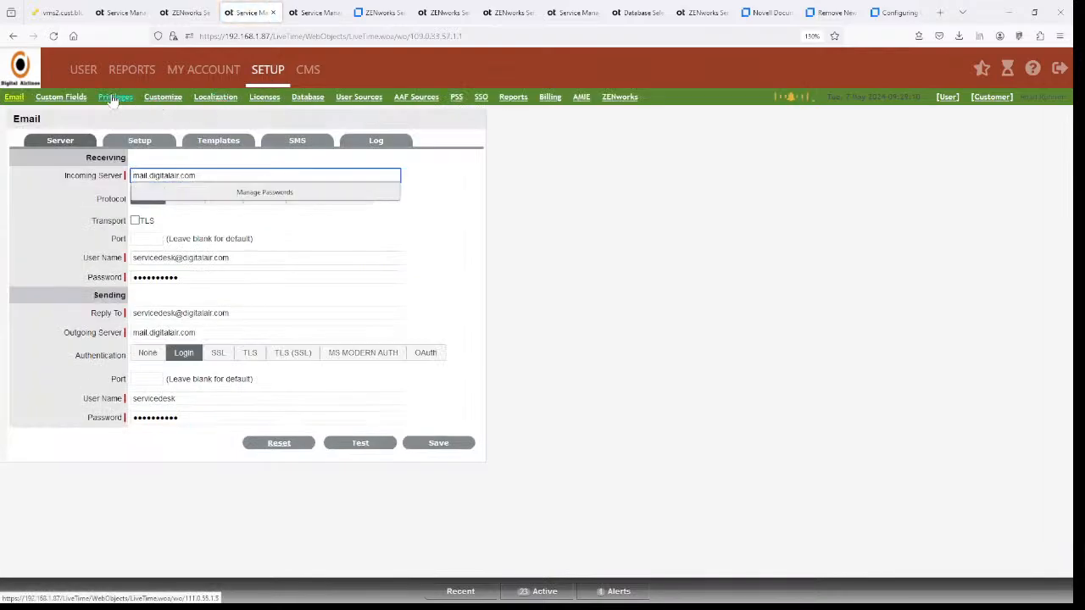
# - Open Customize > Customer Portal CSS and highlight the OCTIM40A281039 comment about removing the request boxes
pyautogui.click(153, 99)
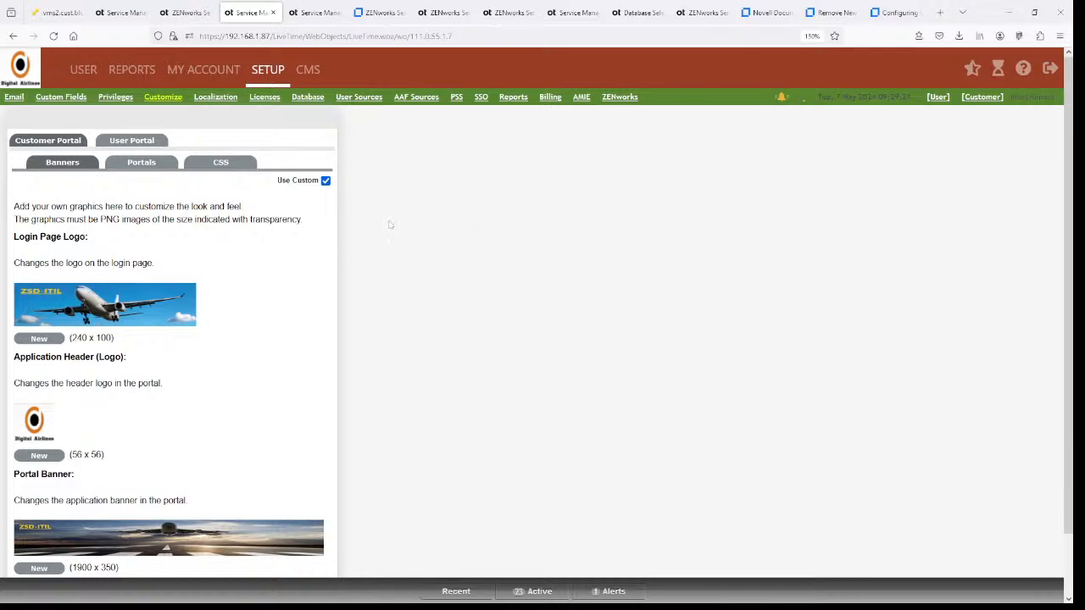
pyautogui.click(221, 163)
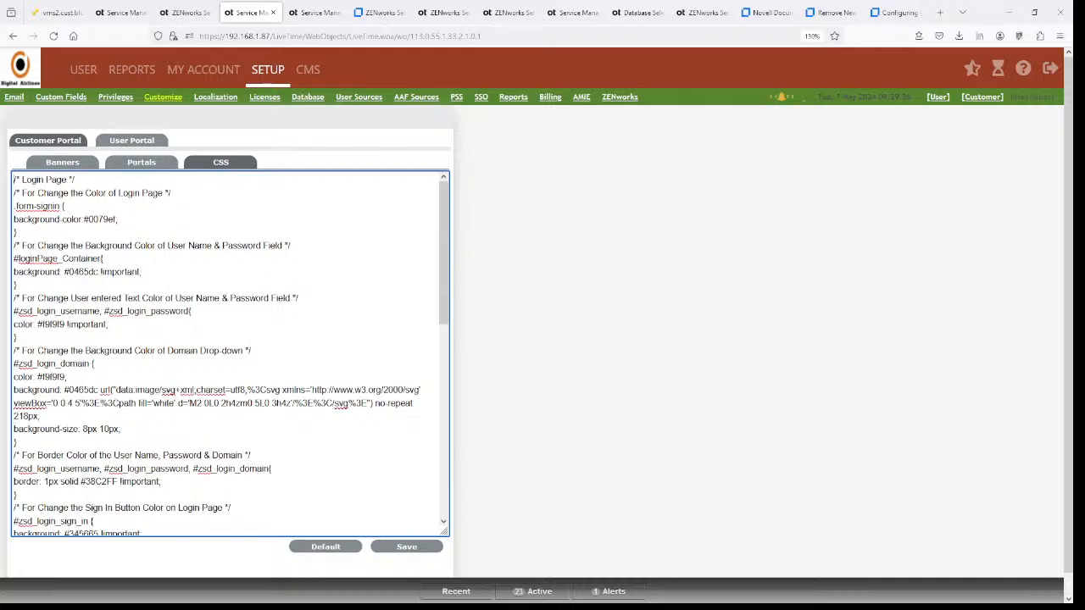
pyautogui.hotkey('ctrl', '-')
pyautogui.hotkey('ctrl', '+')
pyautogui.hotkey('ctrl', '+')
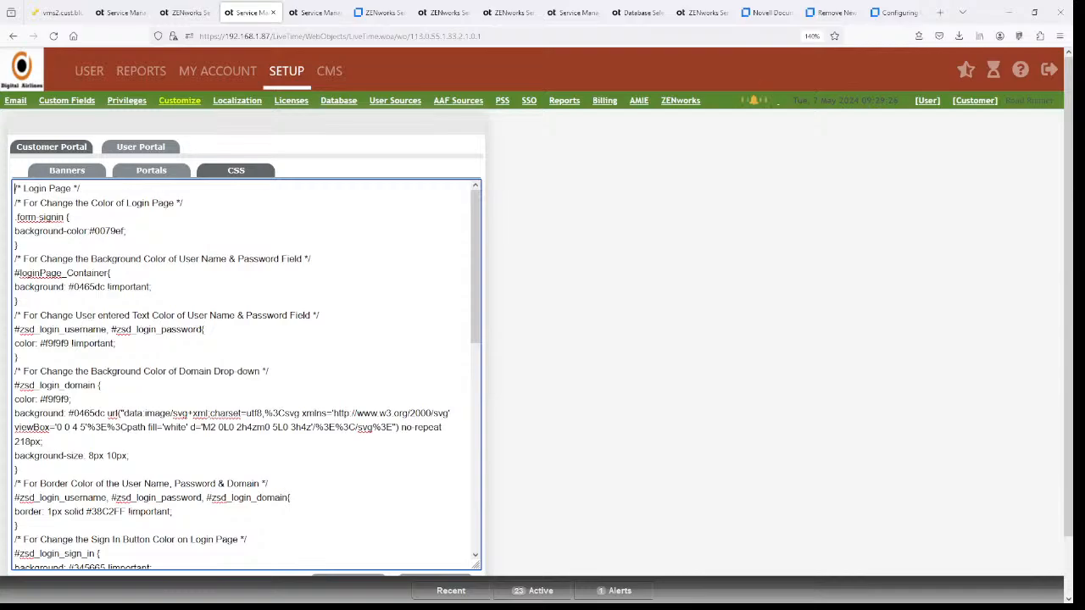
pyautogui.scroll(-10, 246, 373)
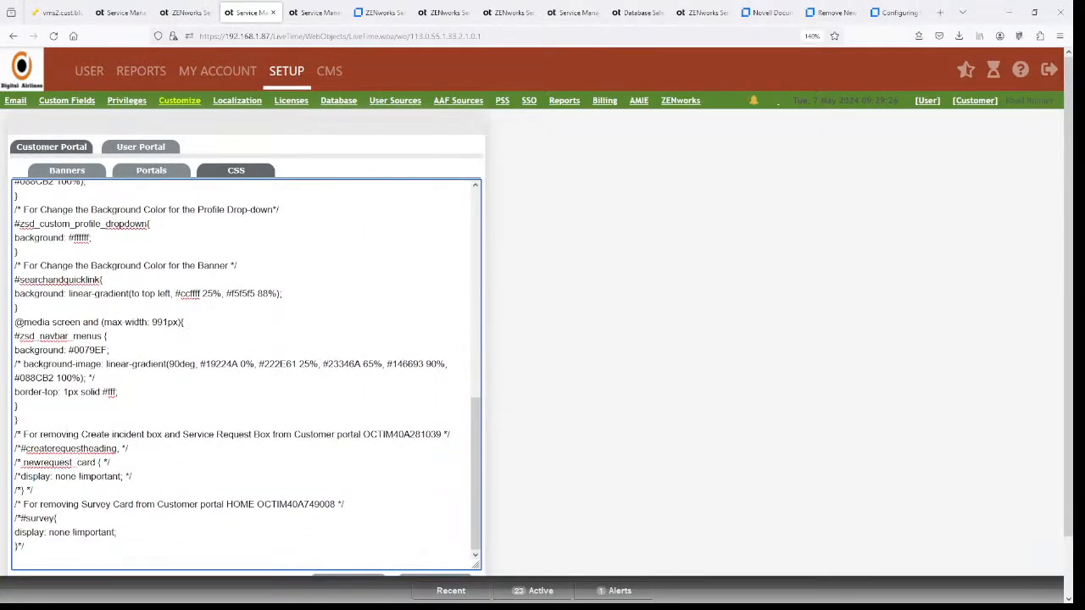
pyautogui.moveTo(425, 434); pyautogui.dragTo(183, 434)
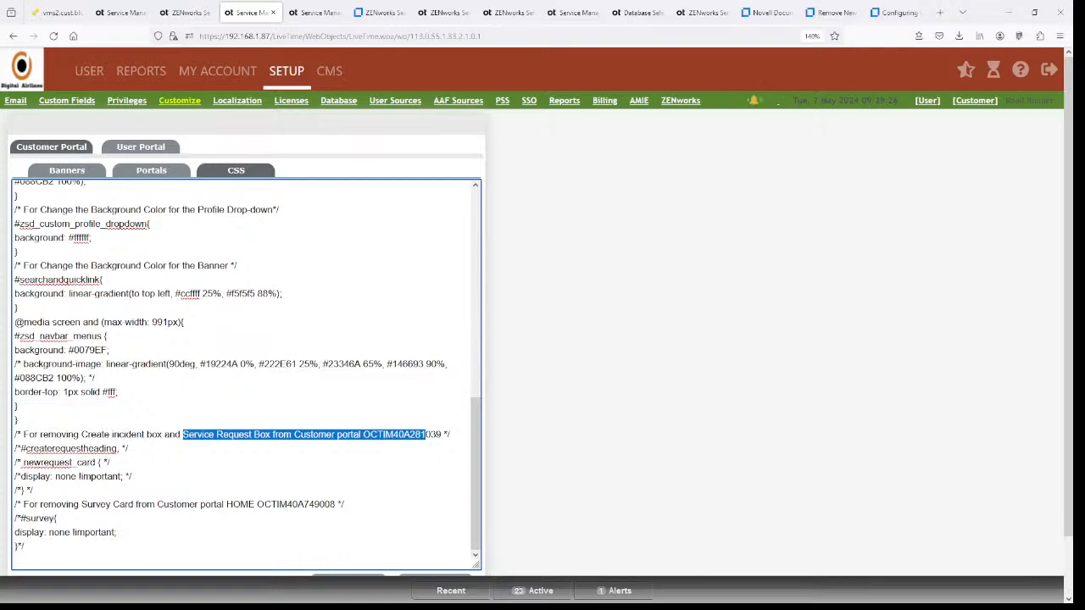
pyautogui.moveTo(14, 434); pyautogui.dragTo(450, 434)
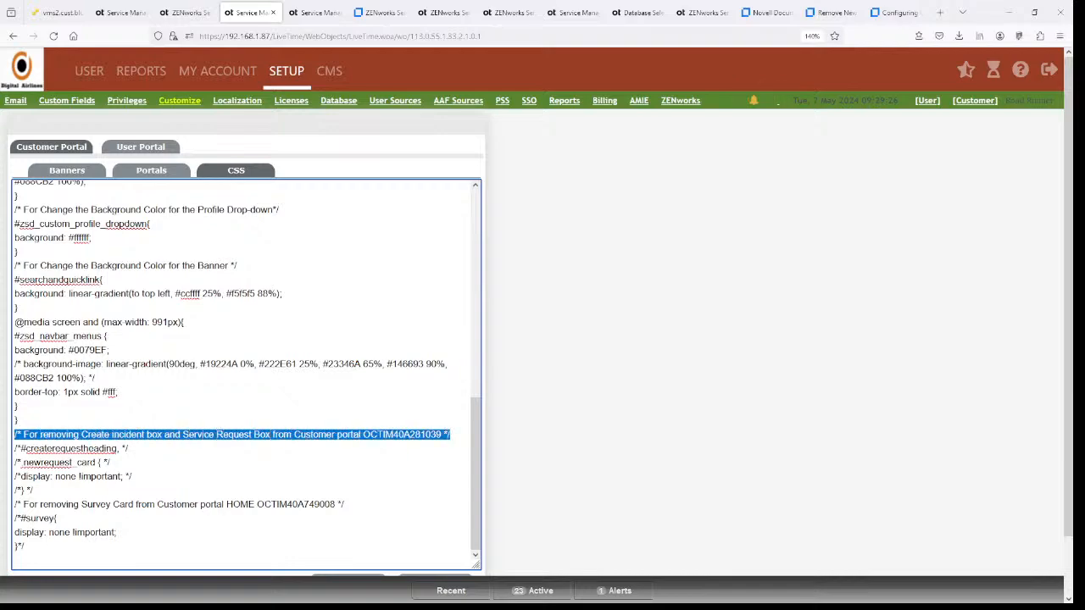
pyautogui.click(253, 434)
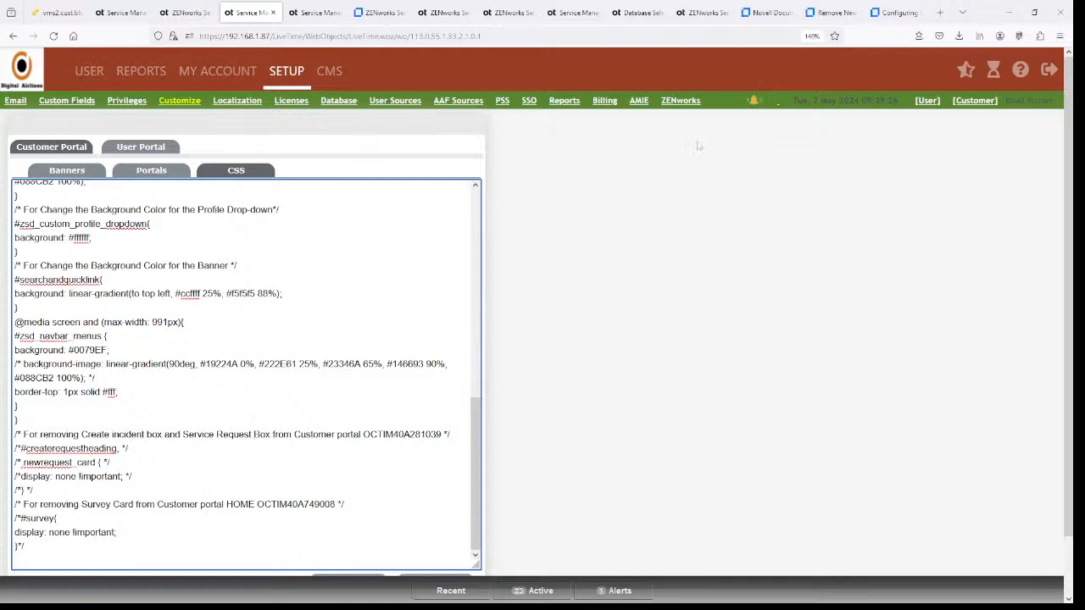
# - Search 'zenworks service desk customization cookbook' and open the ZSD Customization Cookbook article KM000002551
pyautogui.click(830, 14)
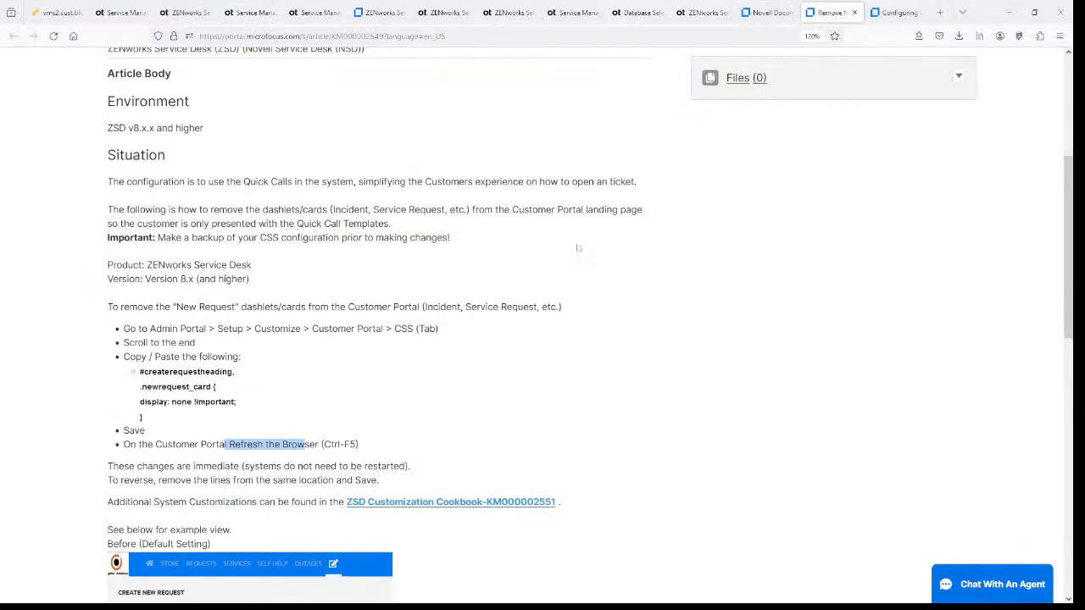
pyautogui.scroll(3, 433, 339)
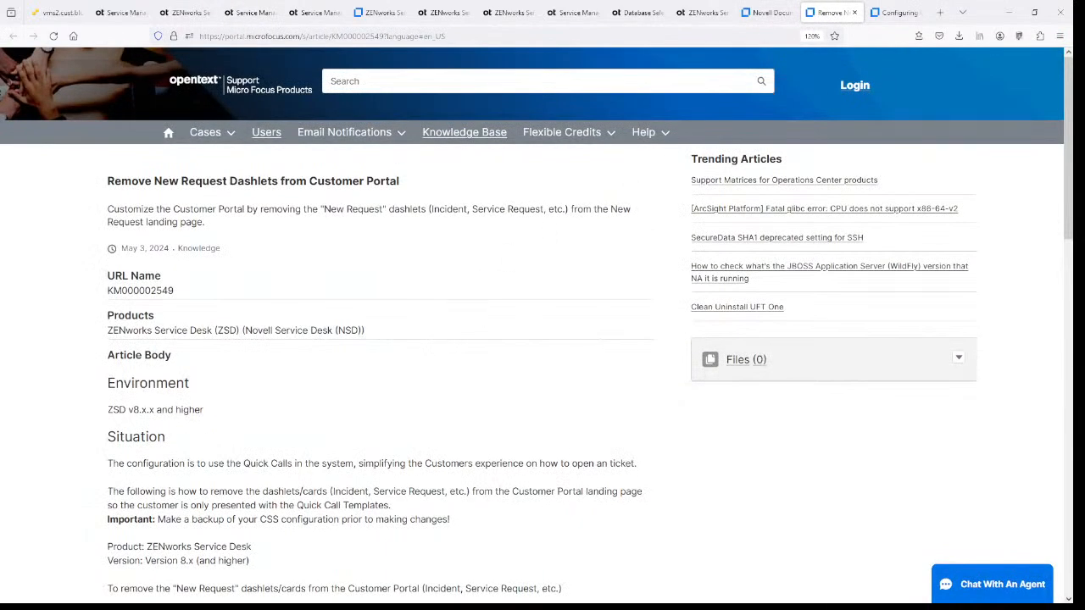
pyautogui.click(768, 13)
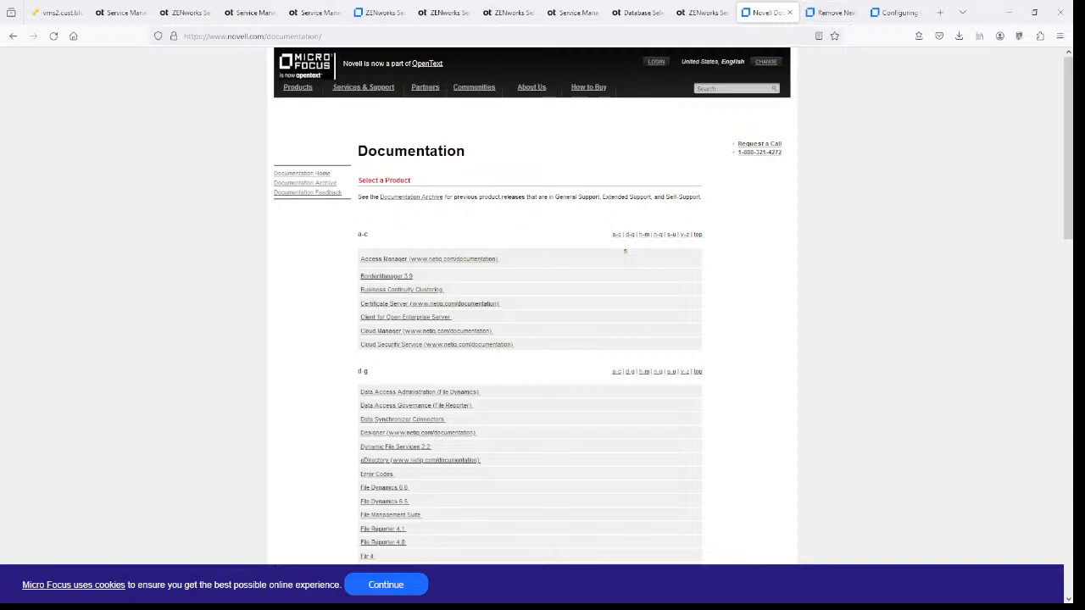
pyautogui.click(474, 36)
pyautogui.write('zenwor')
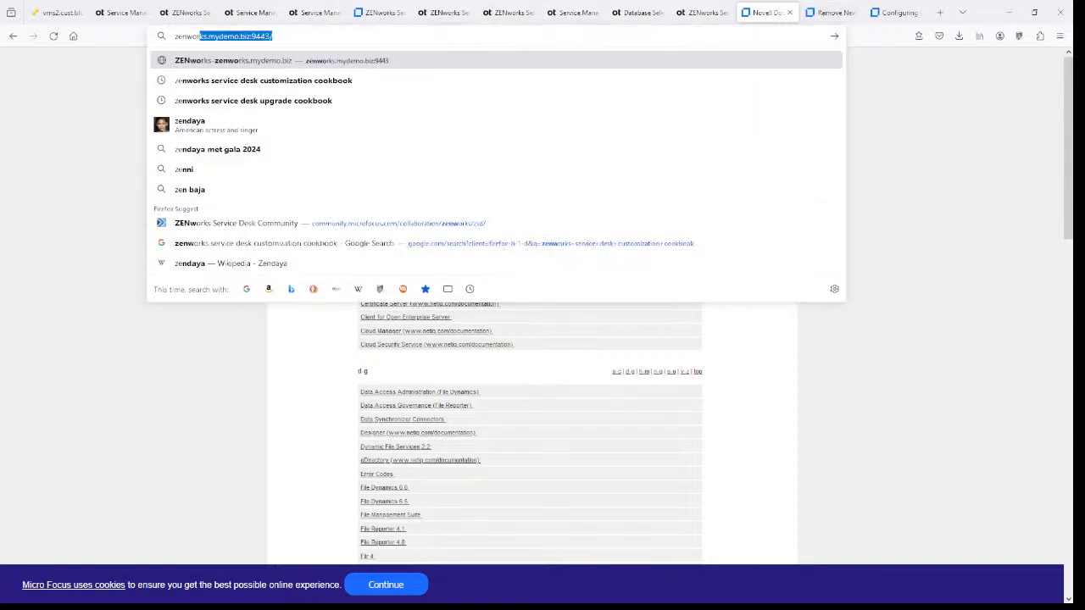
pyautogui.write('ks service d')
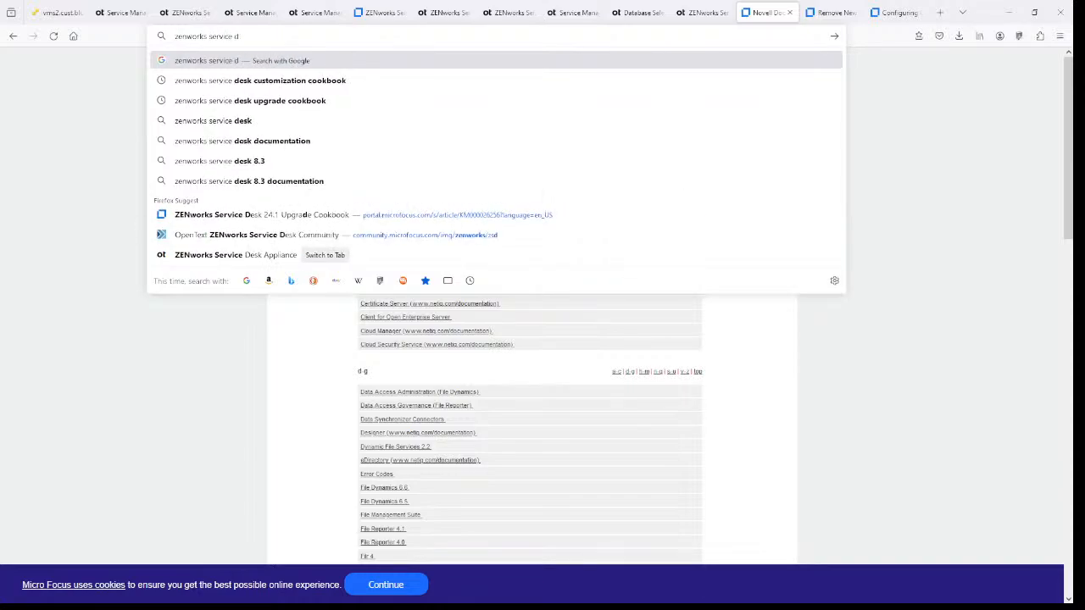
pyautogui.write('esk customizat')
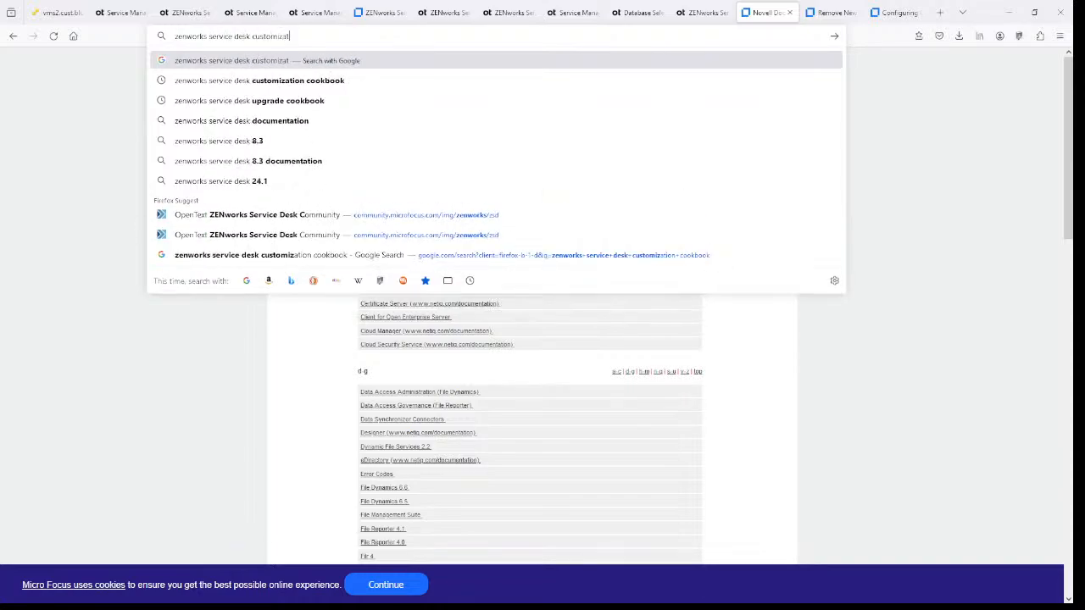
pyautogui.write('ion cookbook')
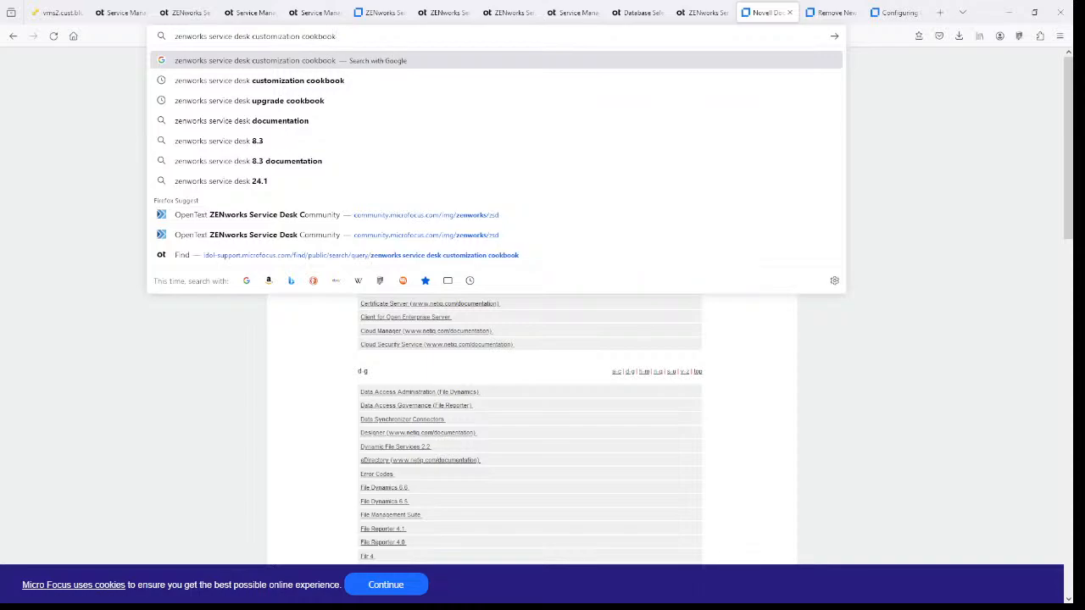
pyautogui.press('Return')
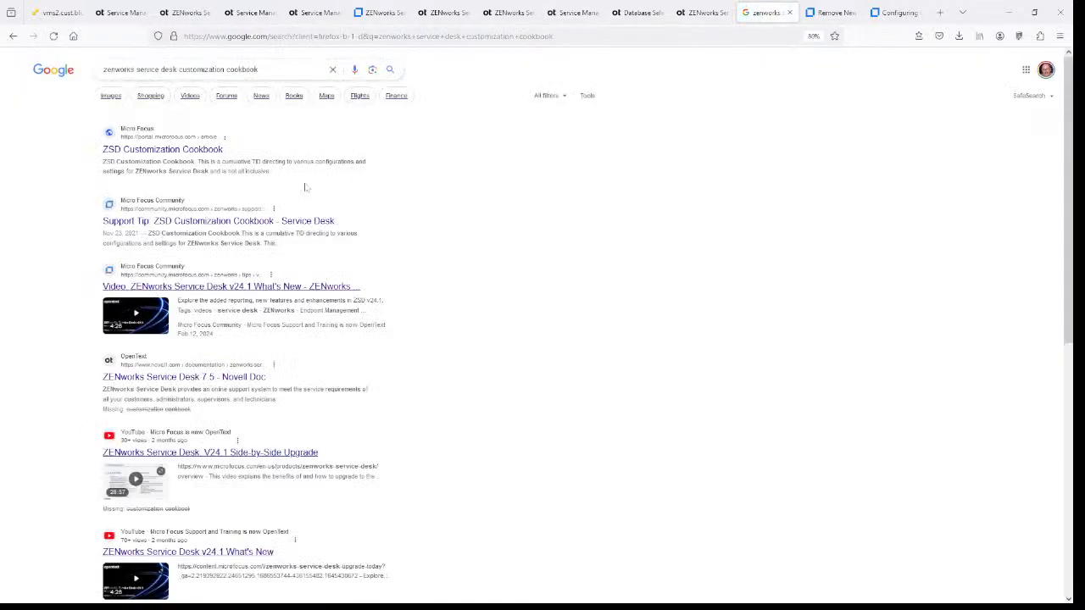
pyautogui.click(197, 153)
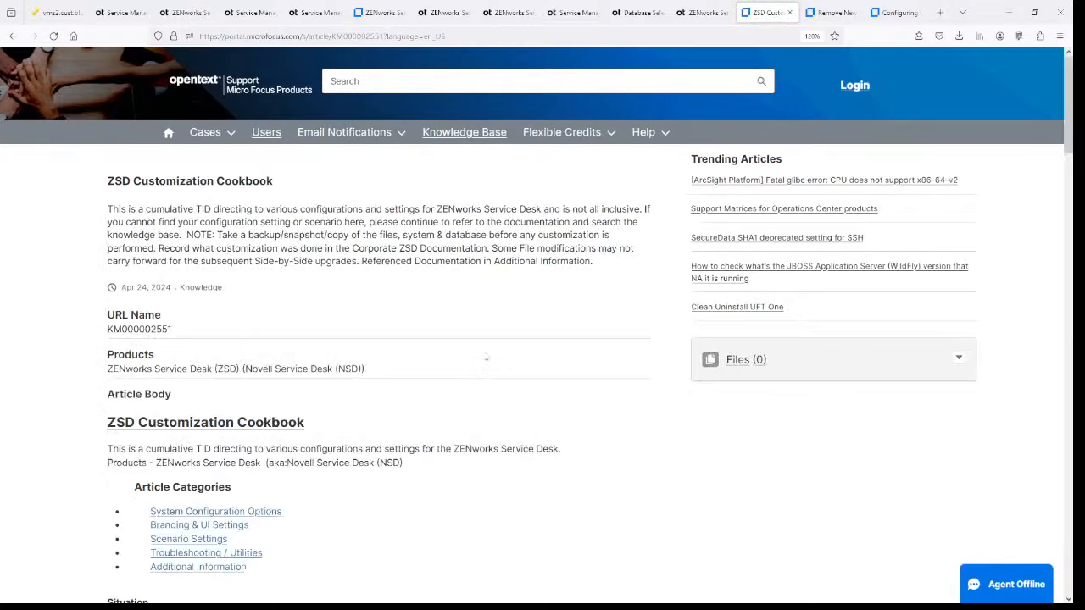
# - From the cookbook's Branding & UI Settings section, open article KM000013630 on portal menu bar, quick cards and dashlets
pyautogui.scroll(-3, 487, 358)
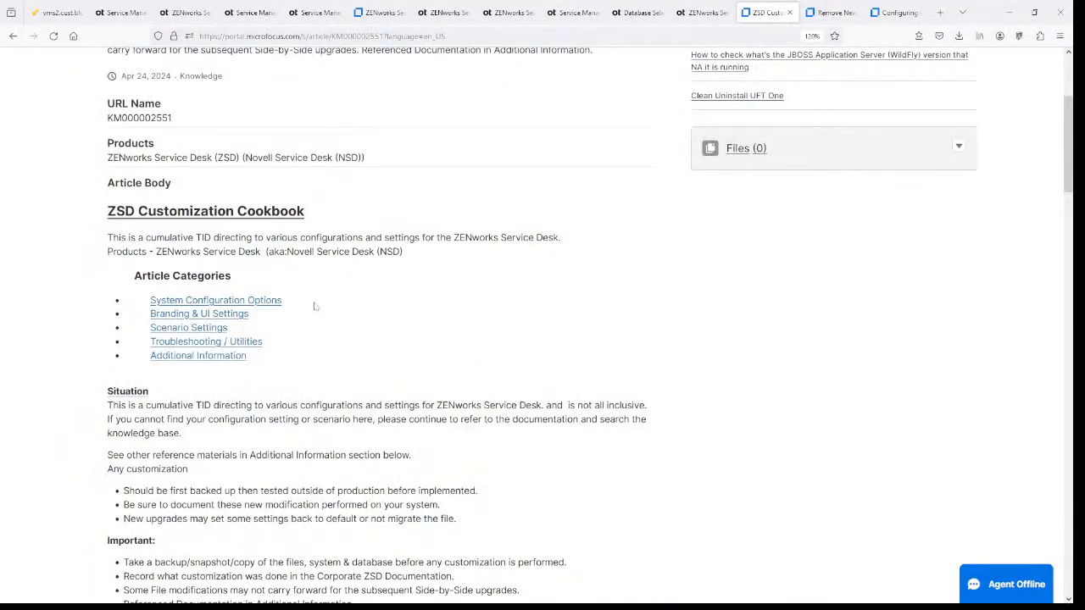
pyautogui.scroll(-1, 318, 299)
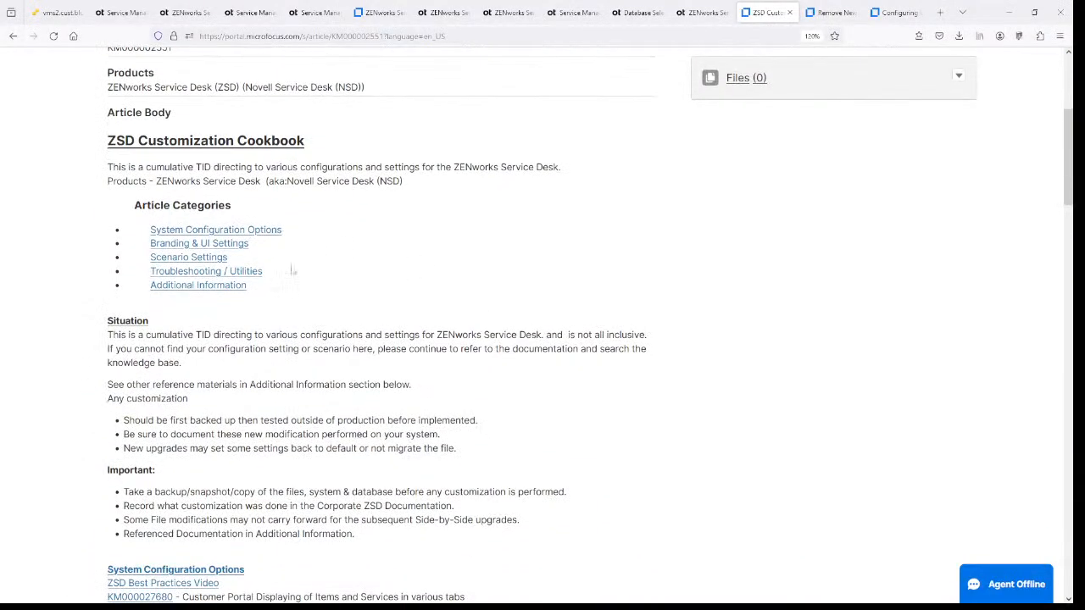
pyautogui.click(192, 244)
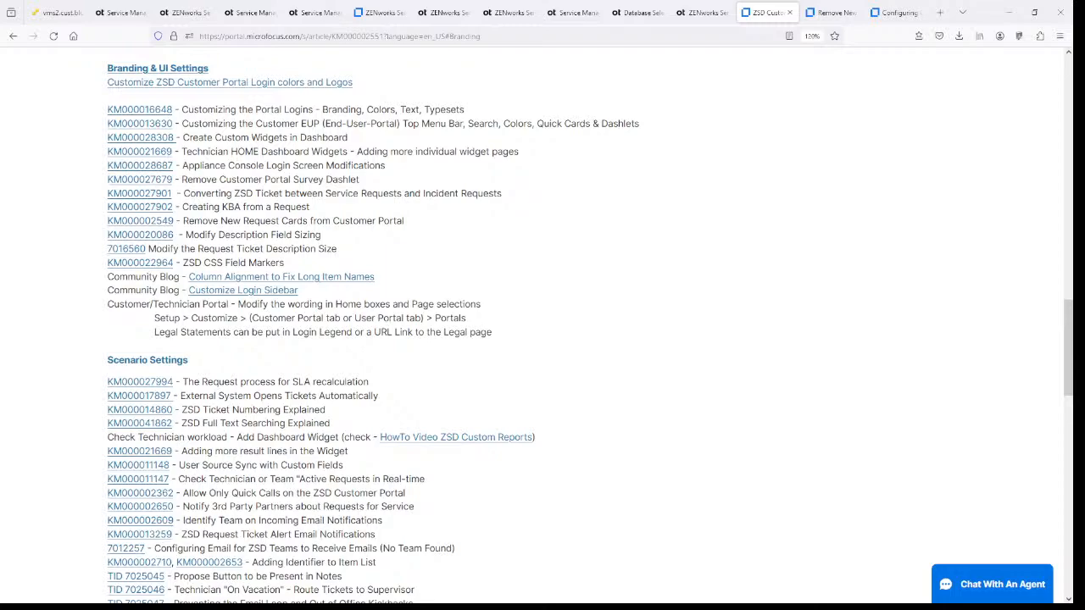
pyautogui.click(156, 128)
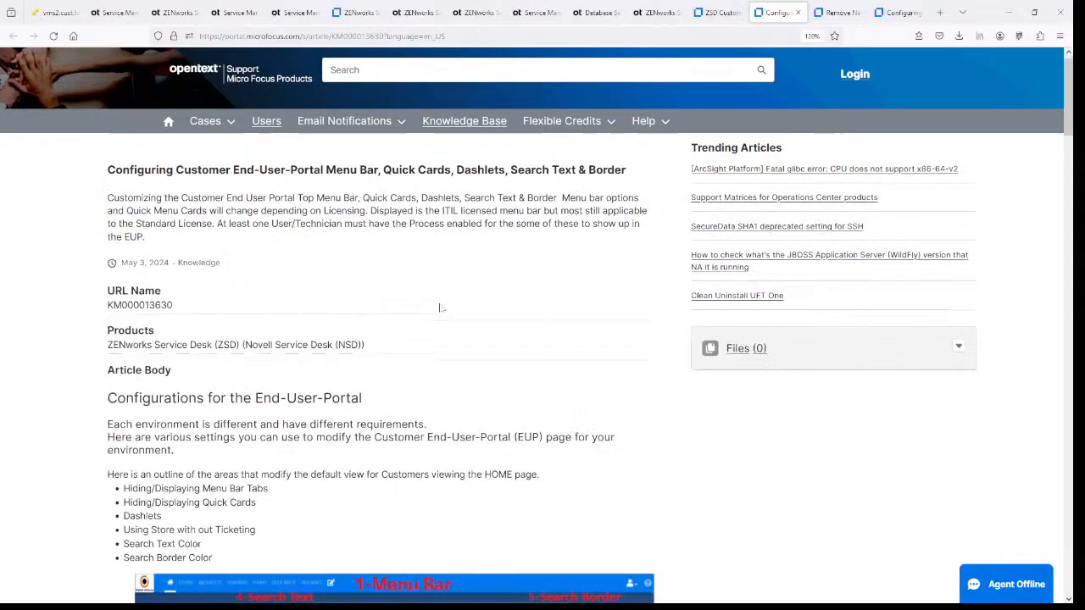
pyautogui.scroll(-4, 439, 307)
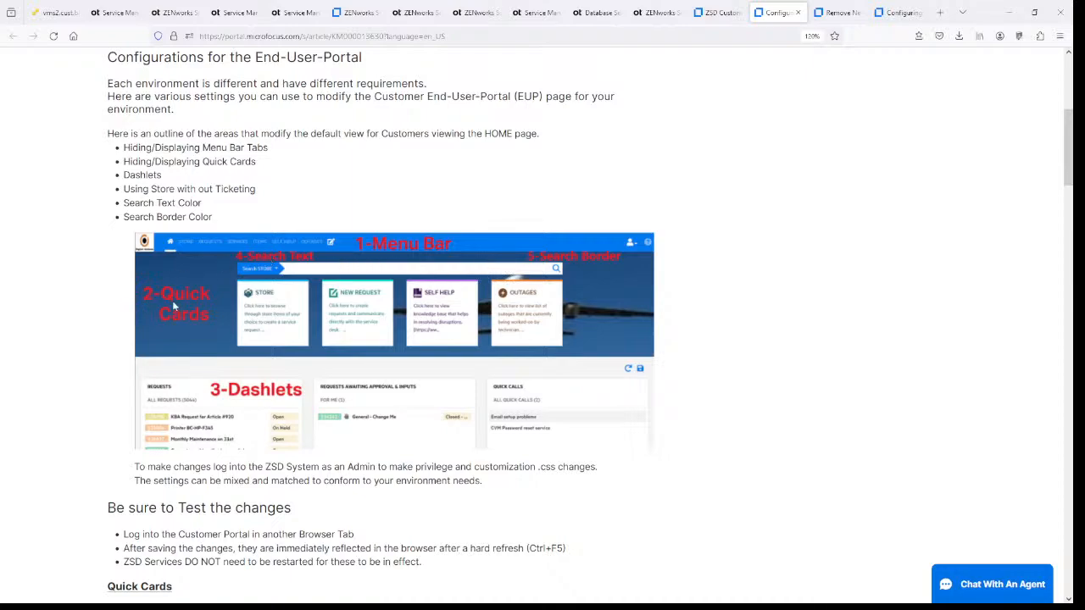
pyautogui.scroll(-3, 639, 269)
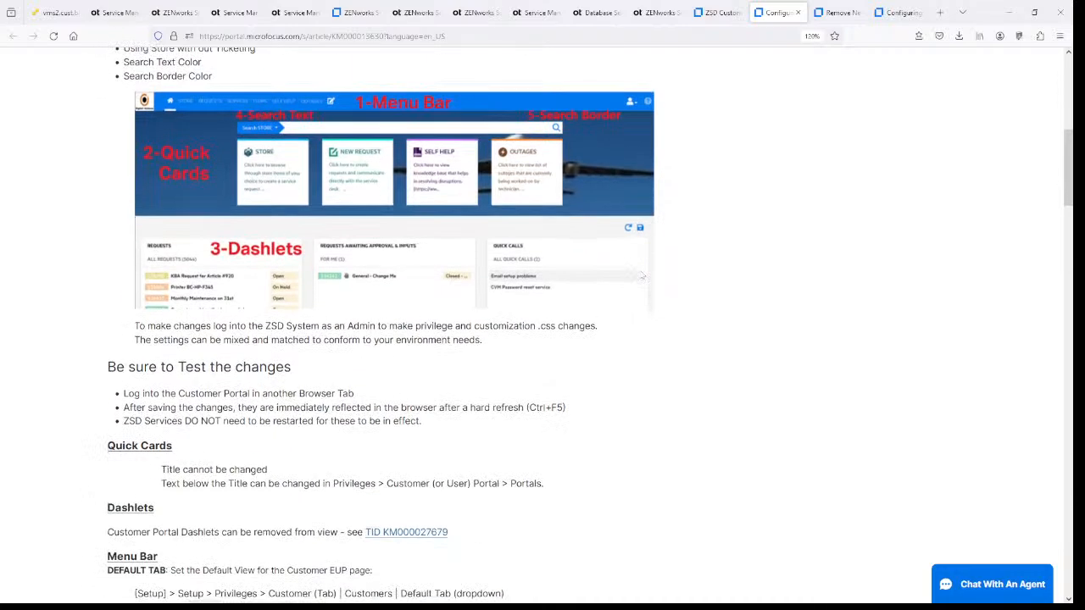
pyautogui.scroll(-9, 643, 276)
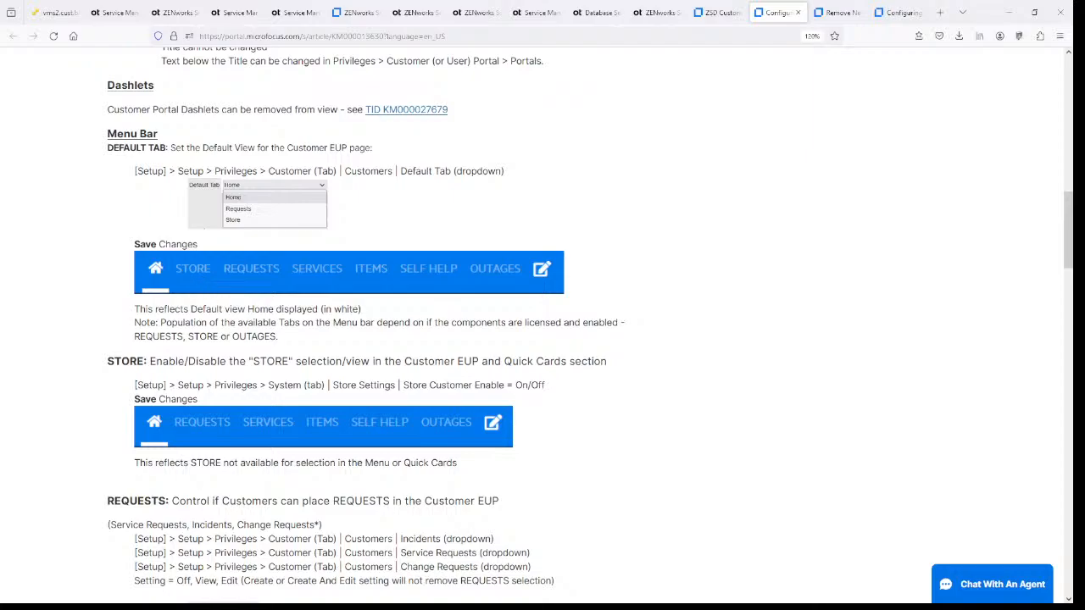
pyautogui.scroll(-5, 277, 367)
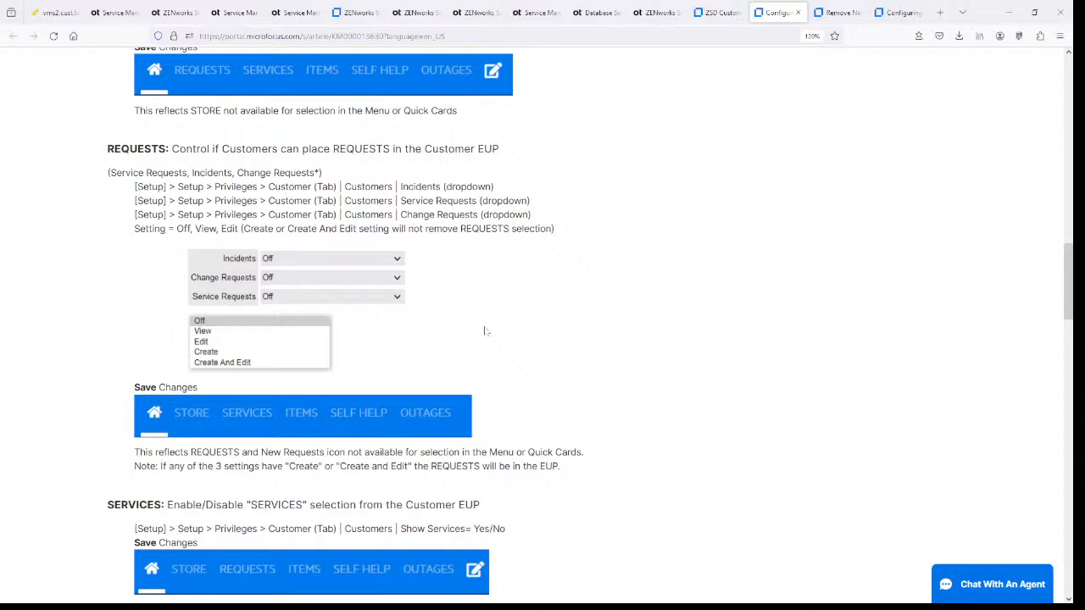
pyautogui.scroll(-5, 485, 331)
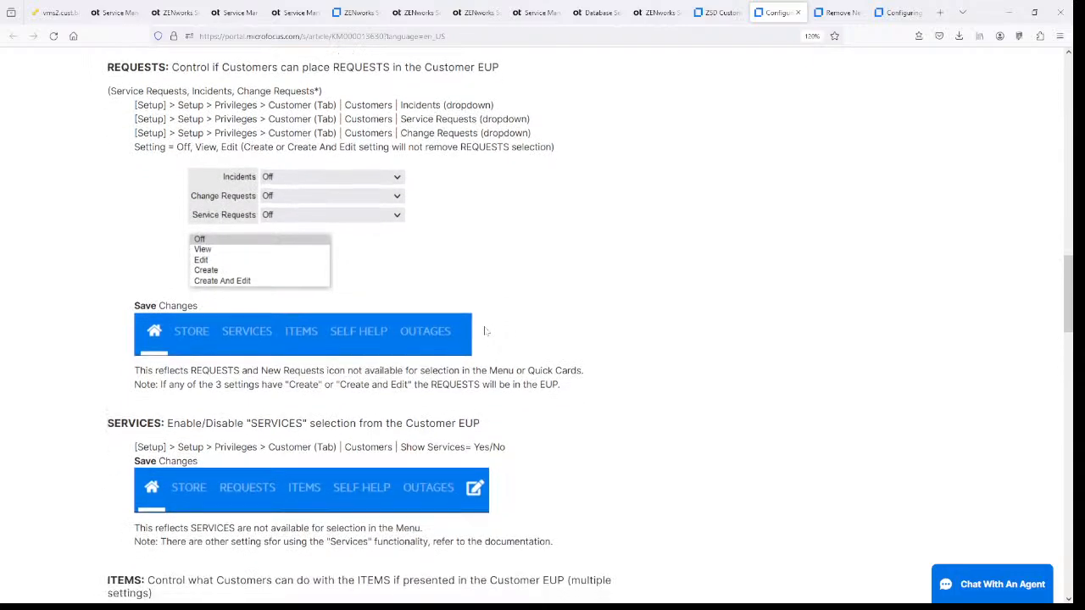
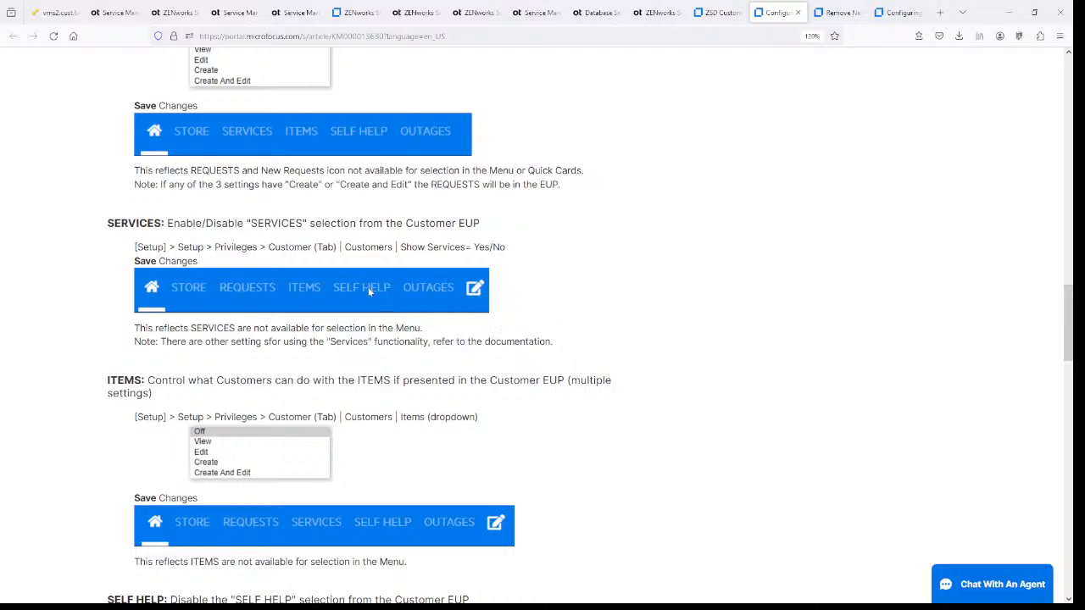
# - Highlight the Items privilege settings path and the CSS that hides SELF HELP in the article
pyautogui.scroll(-5, 558, 264)
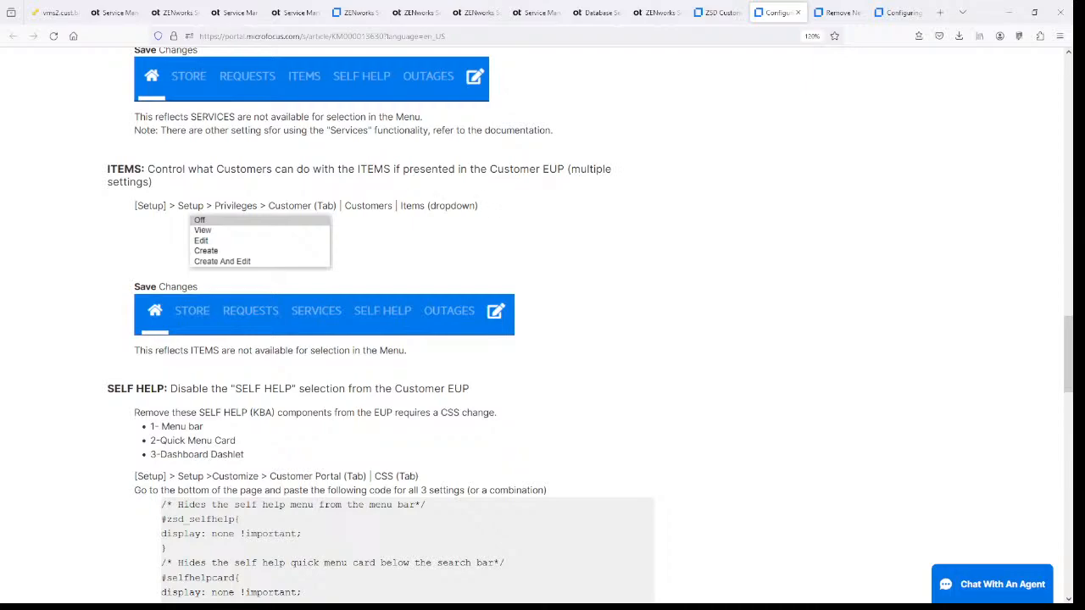
pyautogui.moveTo(214, 205); pyautogui.dragTo(451, 205)
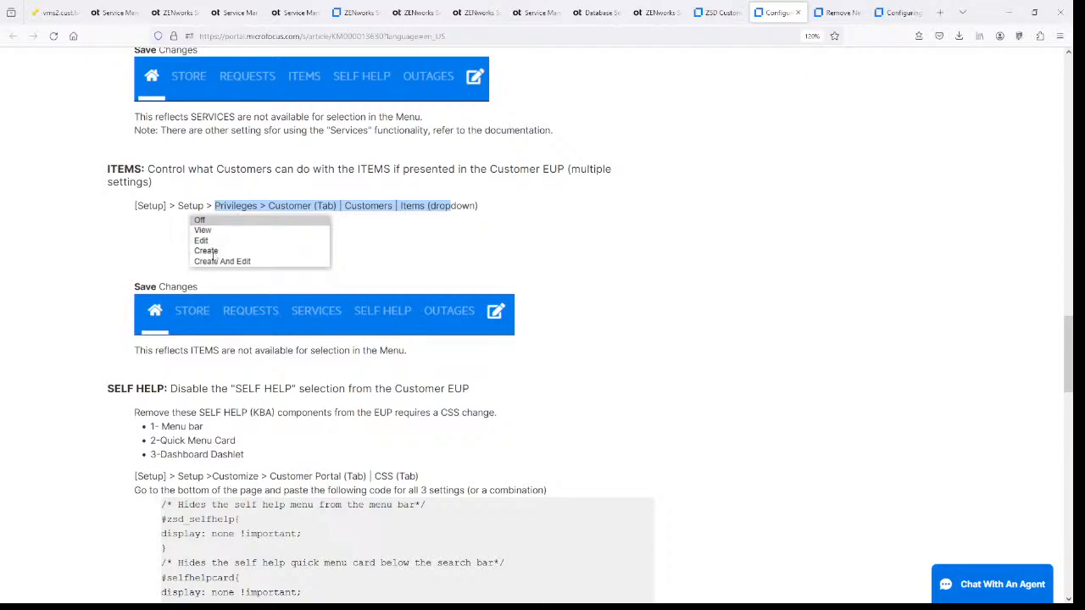
pyautogui.scroll(-5, 462, 249)
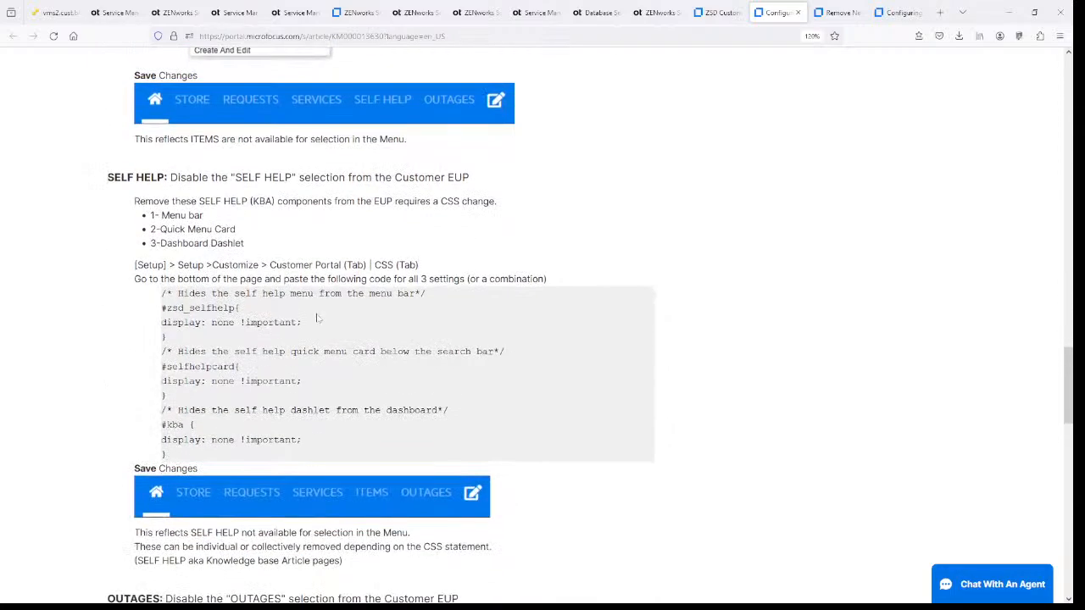
pyautogui.moveTo(161, 293); pyautogui.dragTo(170, 458)
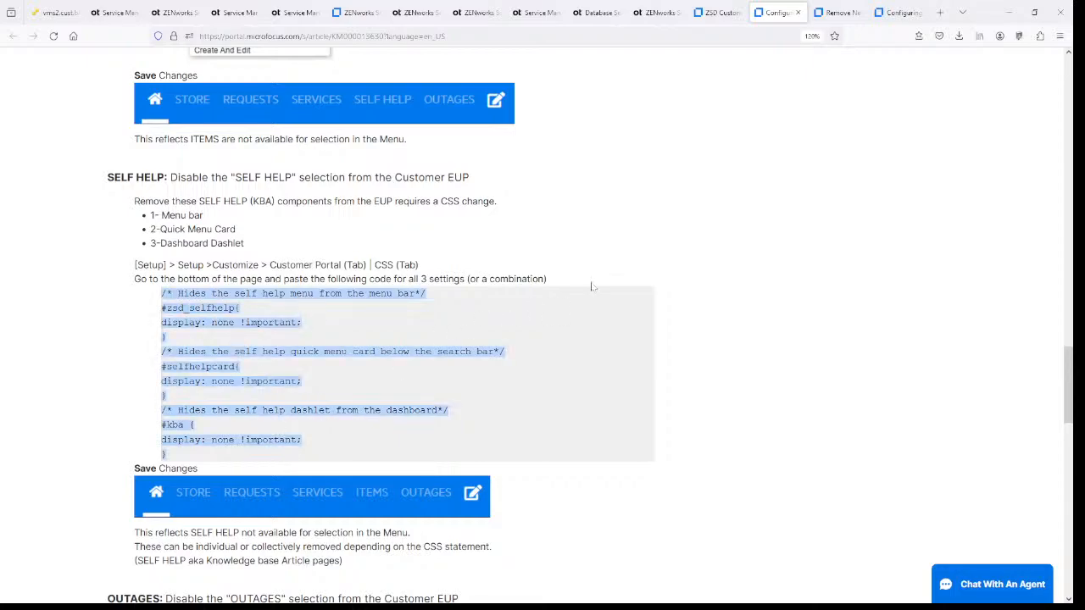
pyautogui.scroll(-10, 592, 286)
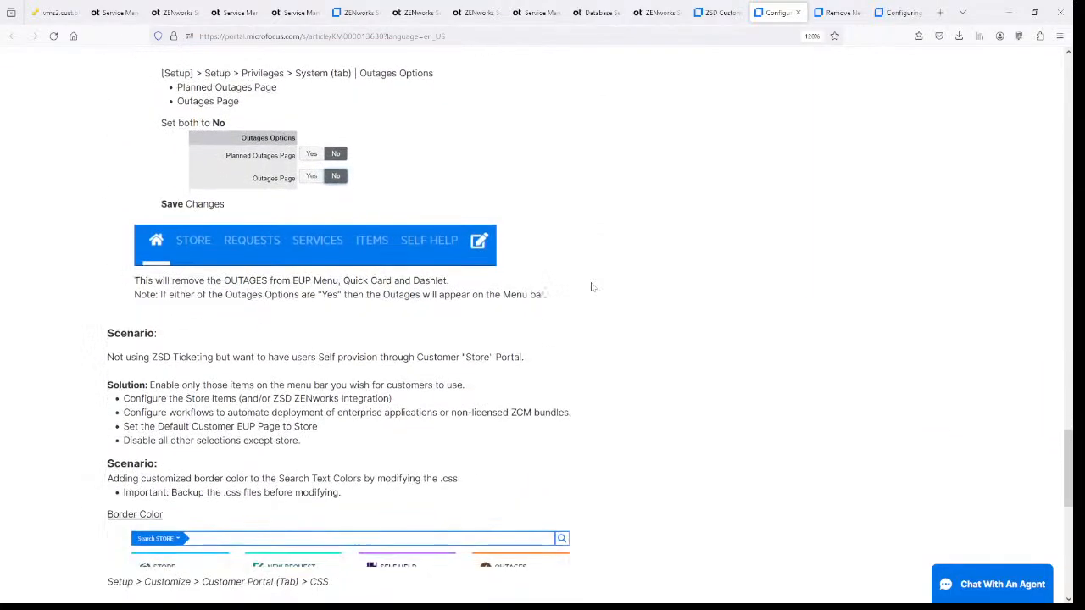
pyautogui.scroll(-5, 592, 286)
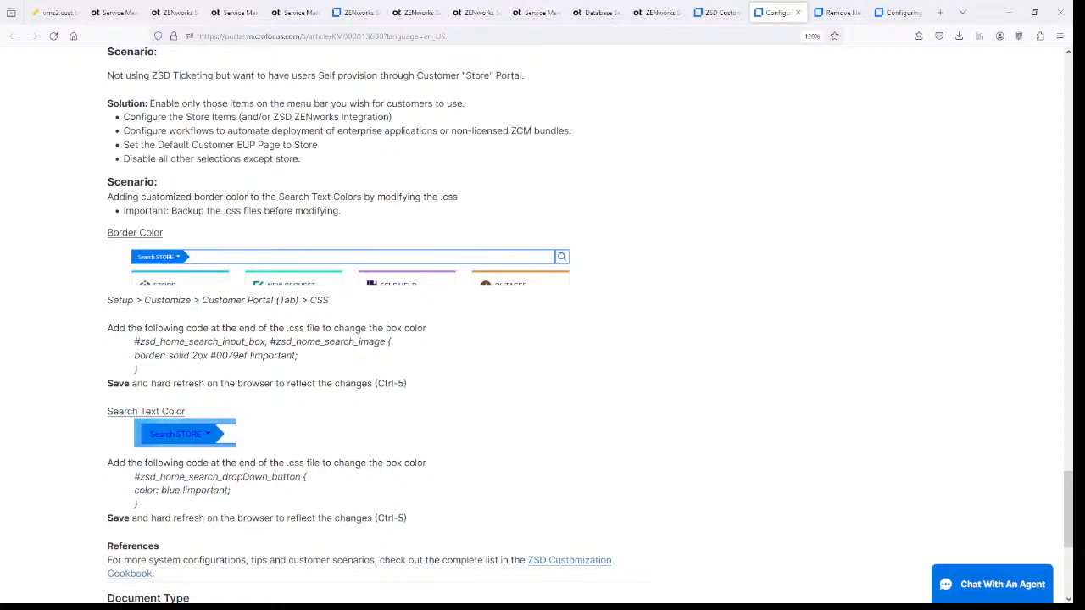
pyautogui.scroll(15, 543, 188)
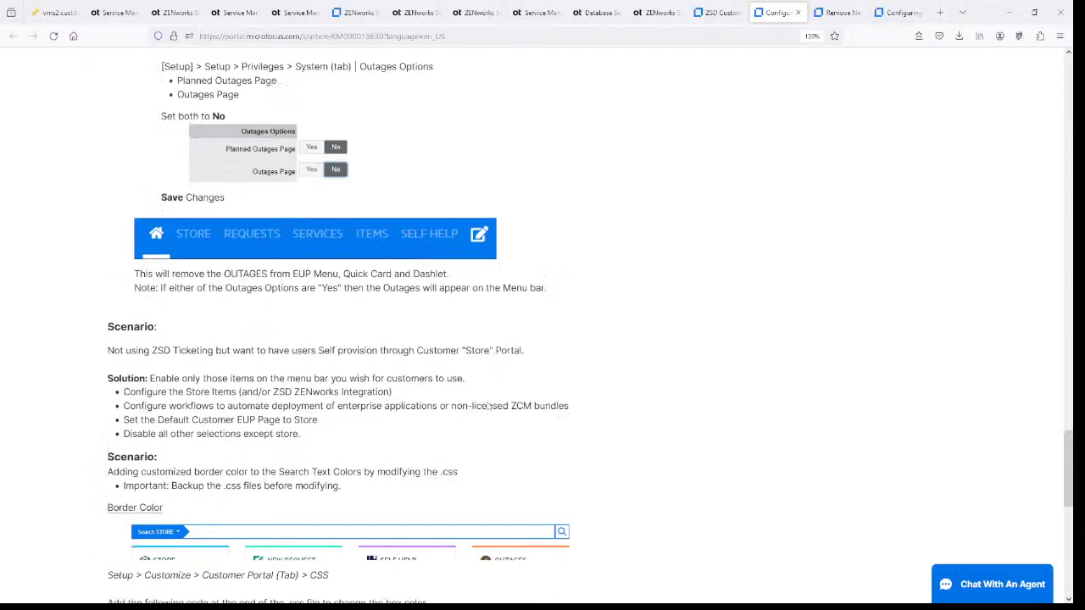
pyautogui.scroll(20, 543, 188)
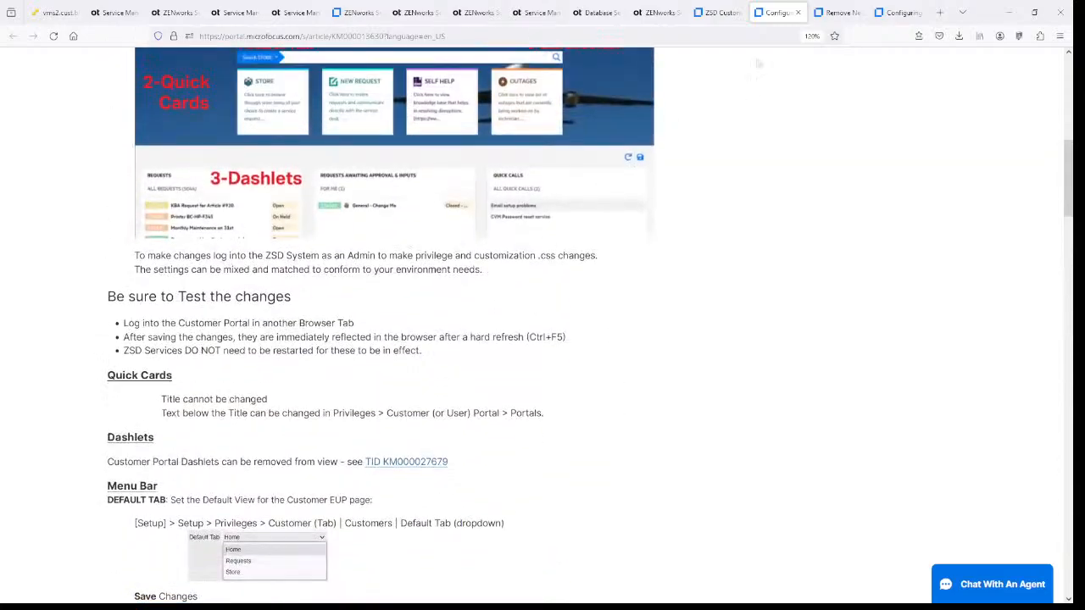
# - Find 'survey' in the ZSD Customization article list and open KM000027679
pyautogui.click(838, 12)
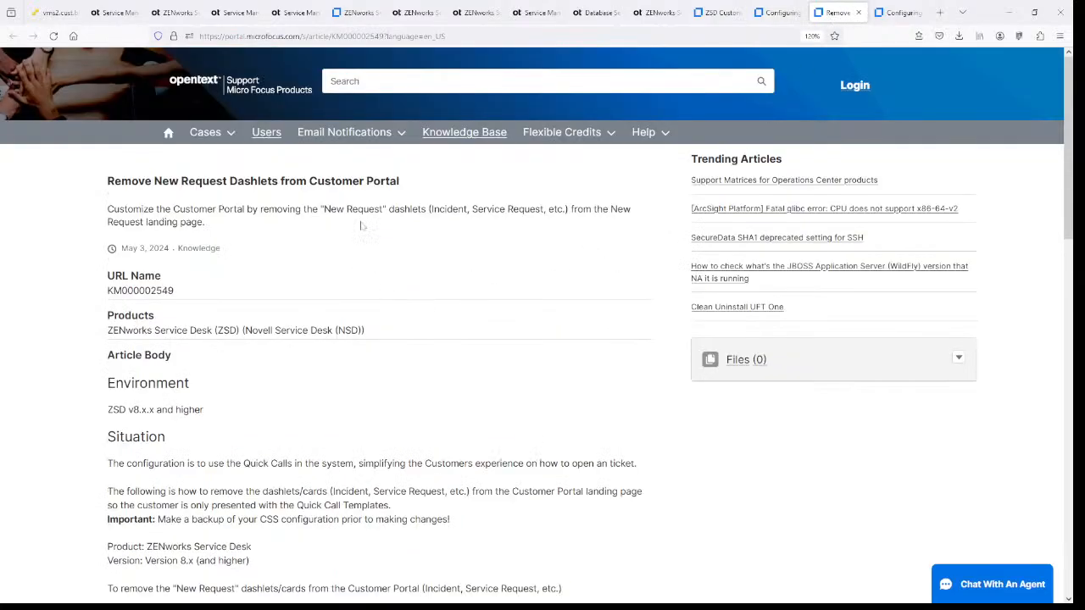
pyautogui.click(899, 13)
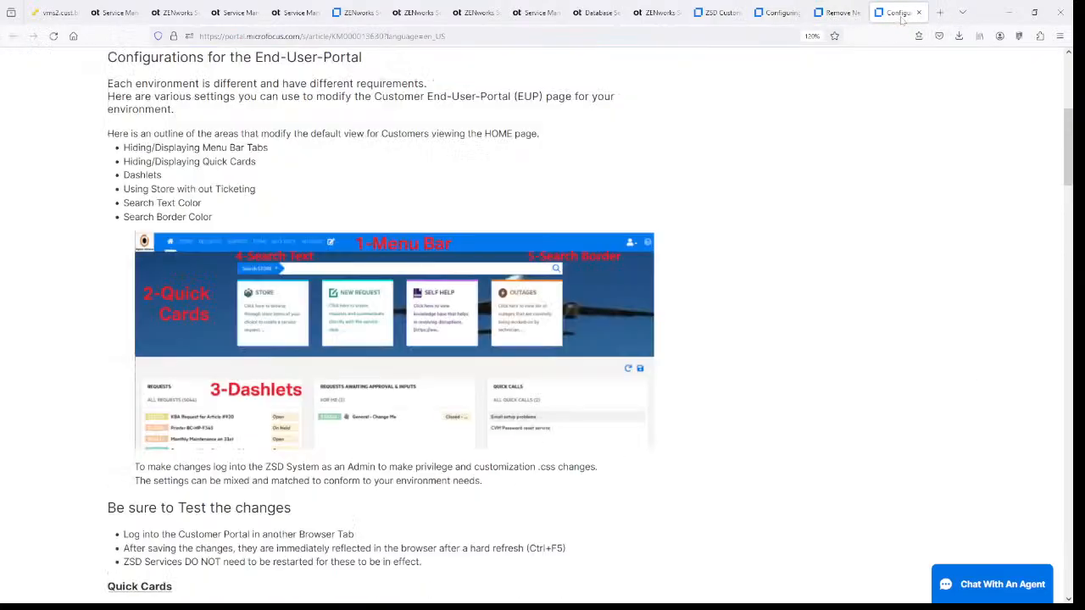
pyautogui.click(775, 13)
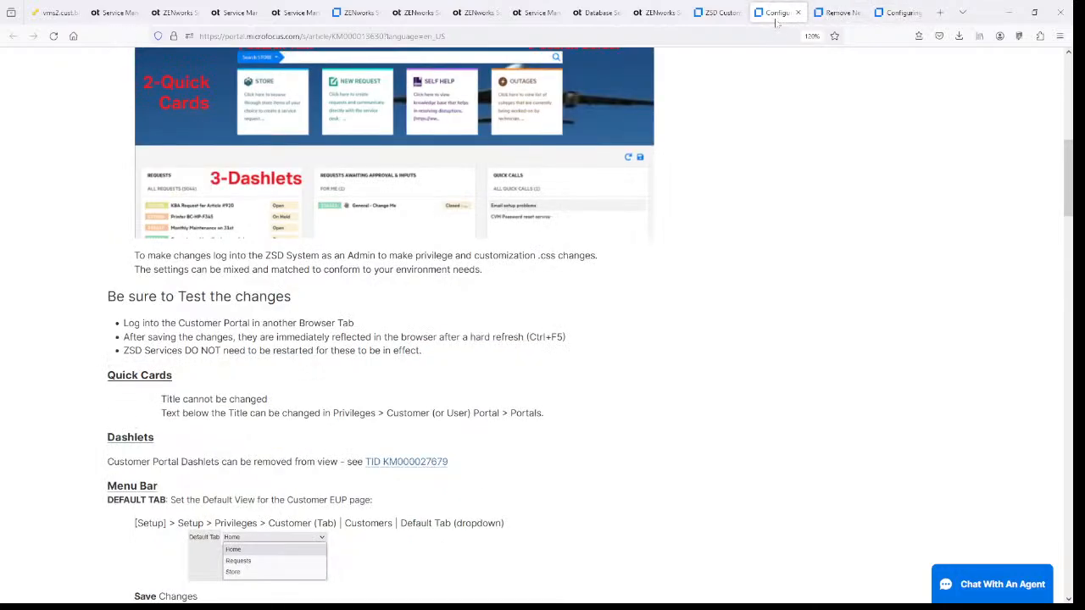
pyautogui.click(720, 13)
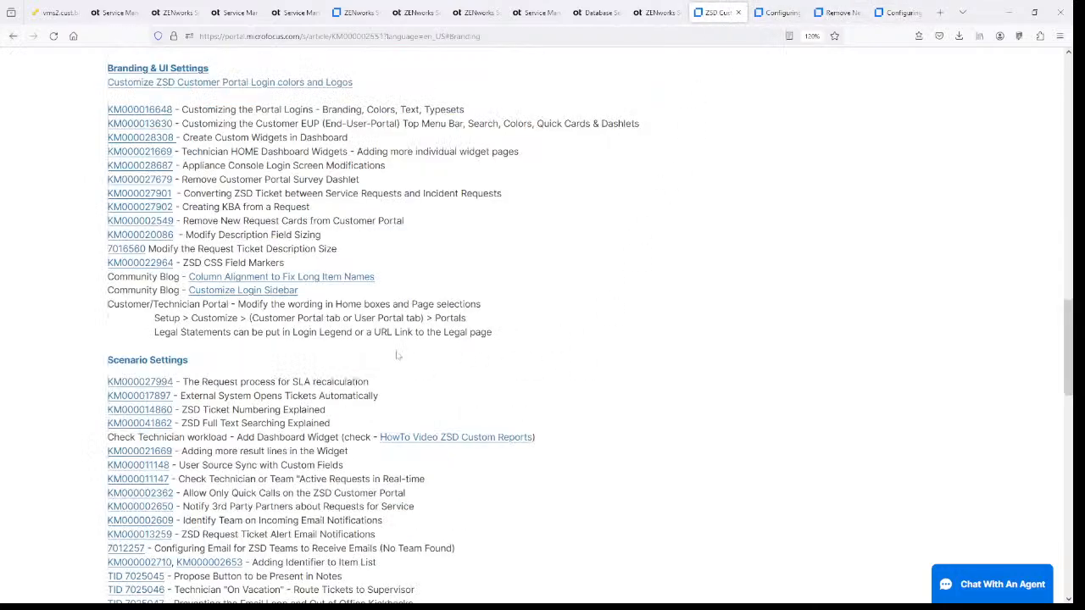
pyautogui.scroll(-2, 329, 342)
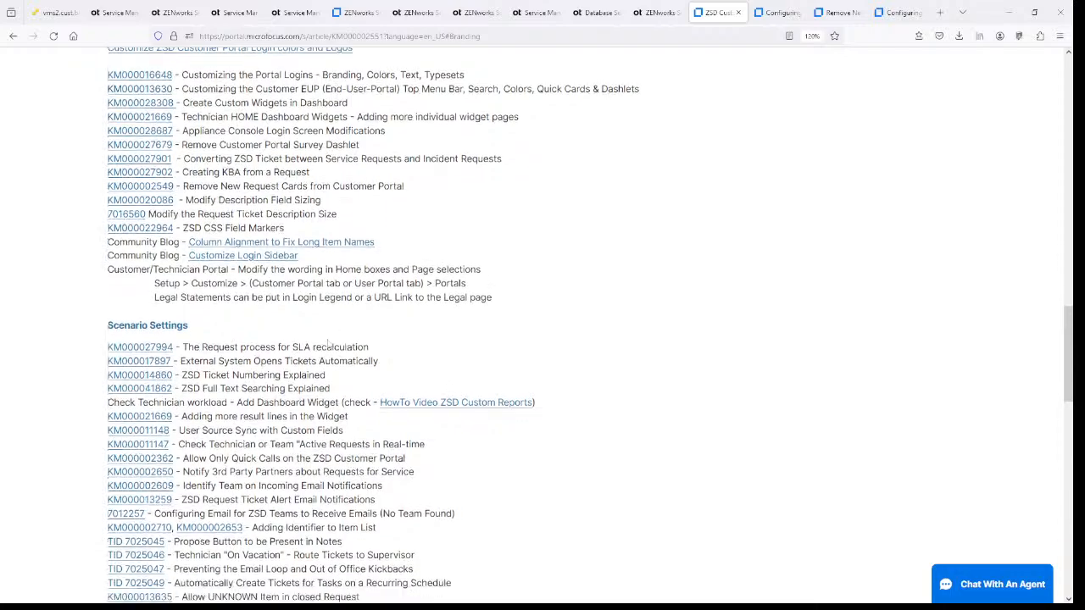
pyautogui.hotkey('ctrl', 'f')
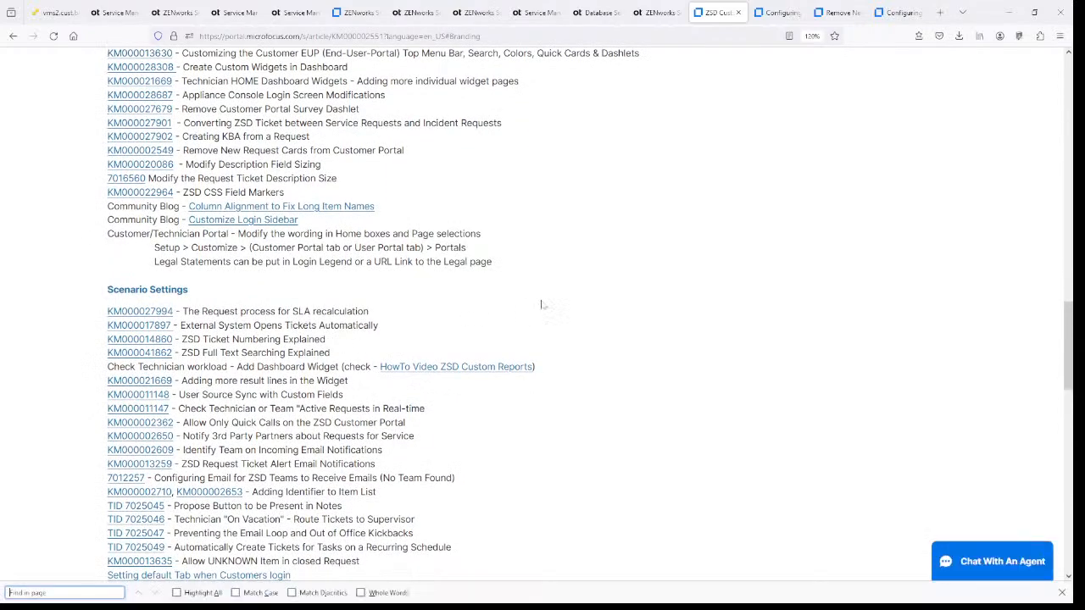
pyautogui.write('survey')
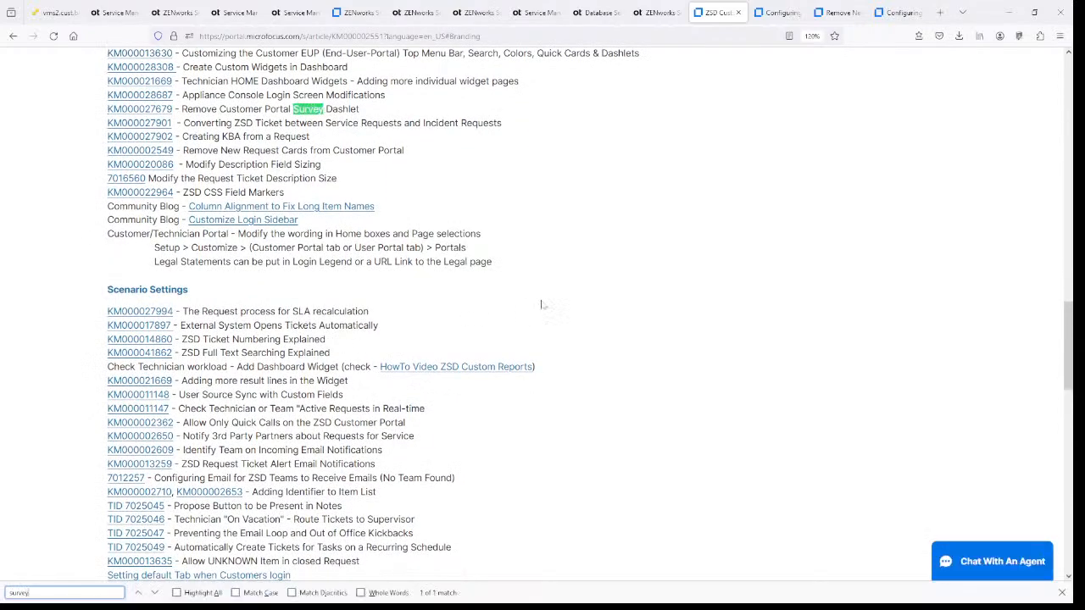
pyautogui.click(161, 110)
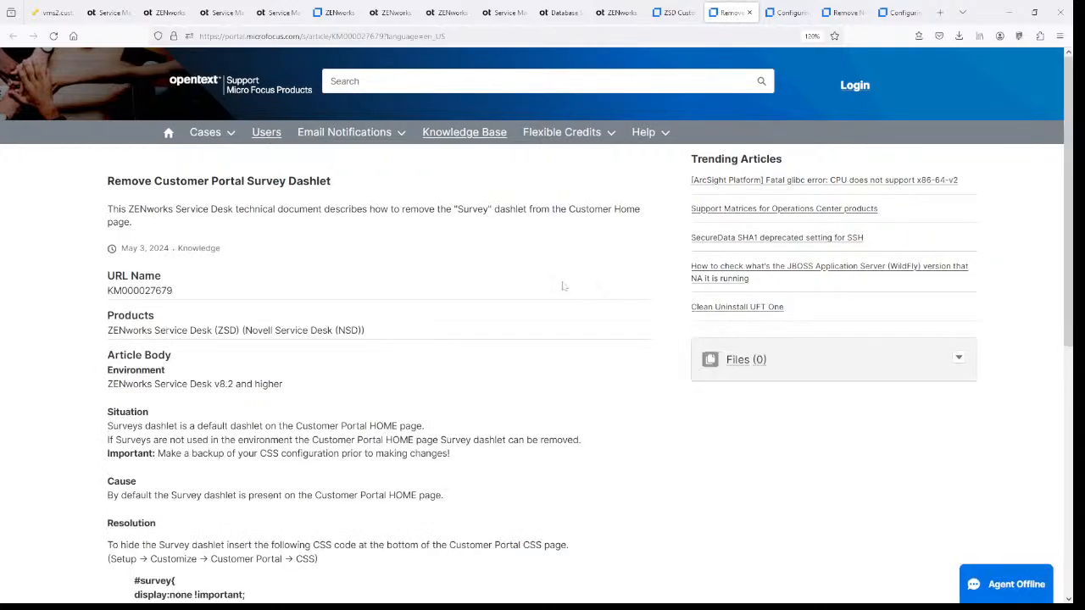
# - Go from the article back to the admin console's SSO Setup page
pyautogui.scroll(-3, 562, 287)
pyautogui.scroll(2, 562, 286)
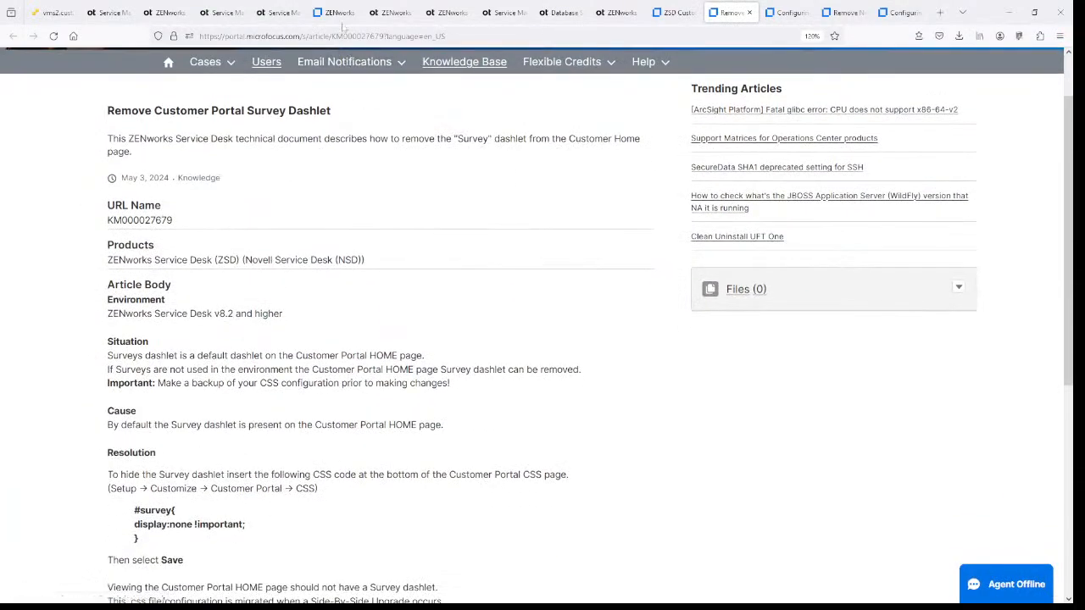
pyautogui.click(220, 12)
pyautogui.click(276, 12)
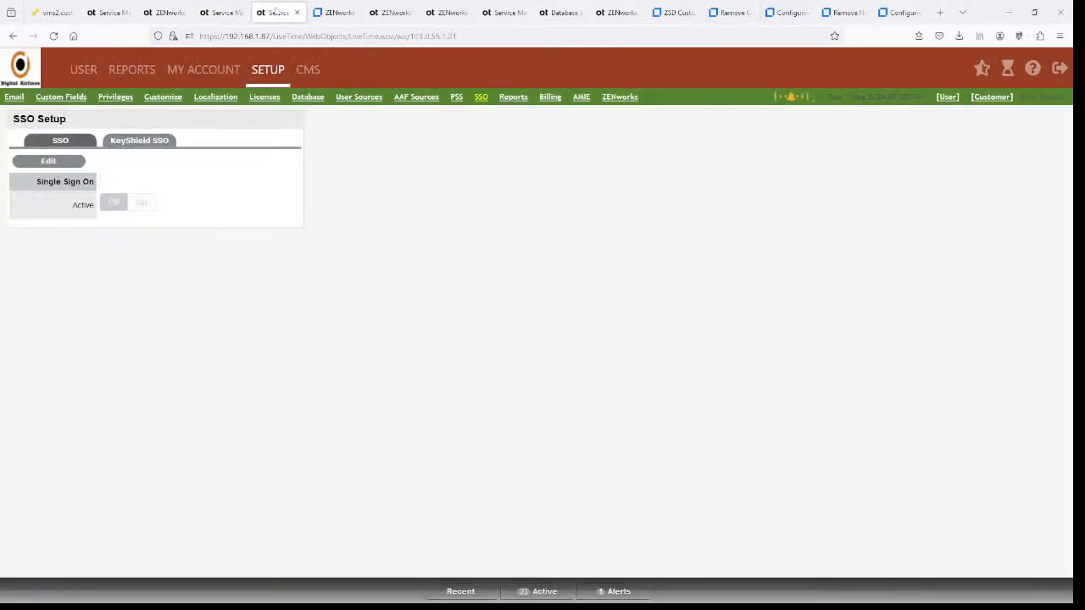
# - Open the customer portal home, look over its Surveys dashlet, and return to the admin page
pyautogui.click(986, 102)
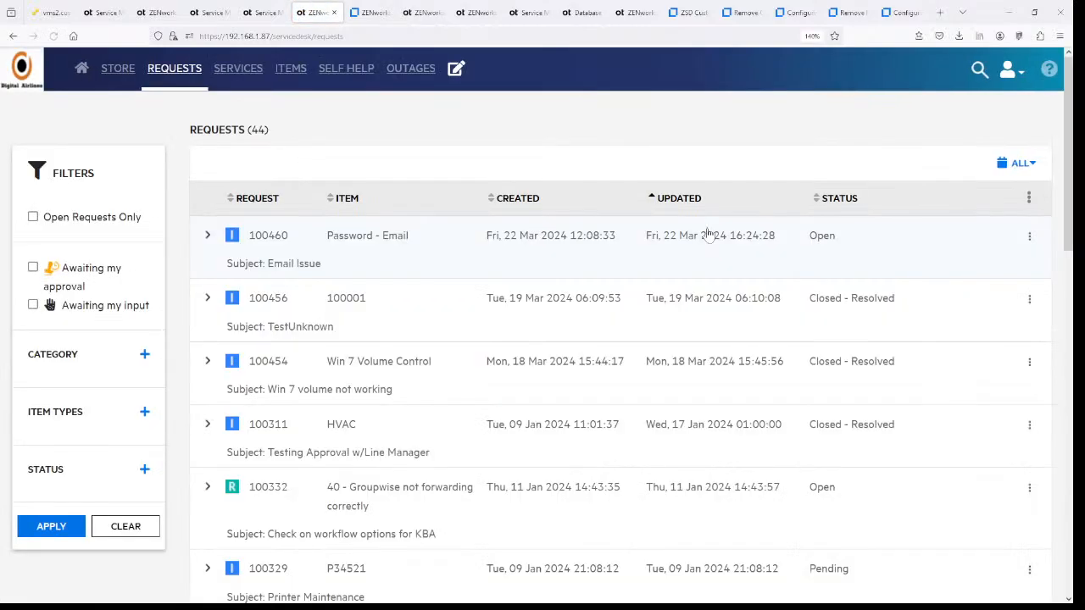
pyautogui.click(82, 68)
pyautogui.scroll(-5, 932, 280)
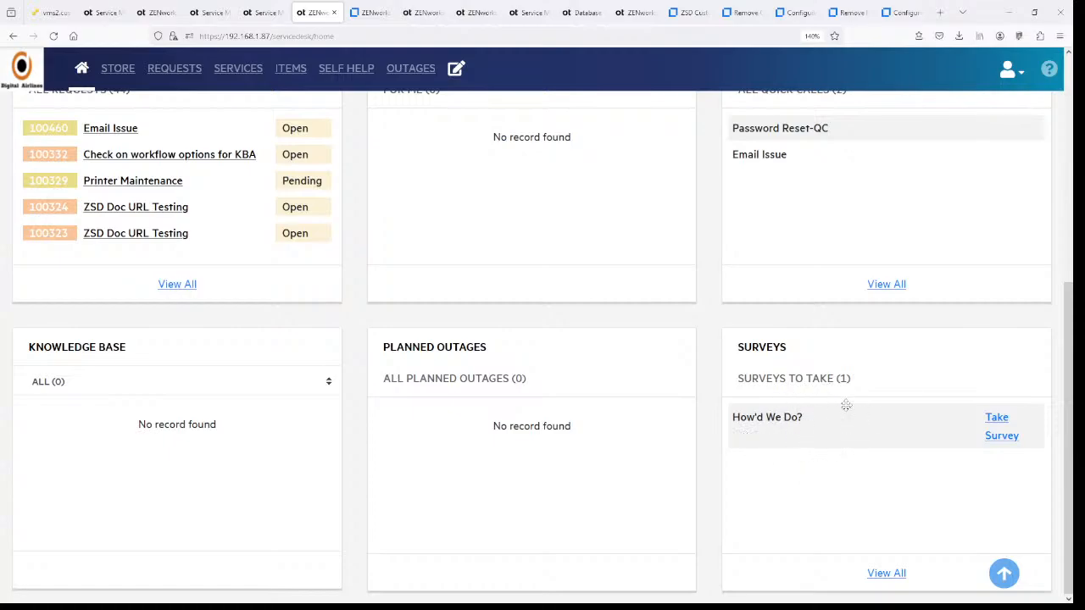
pyautogui.scroll(5, 846, 405)
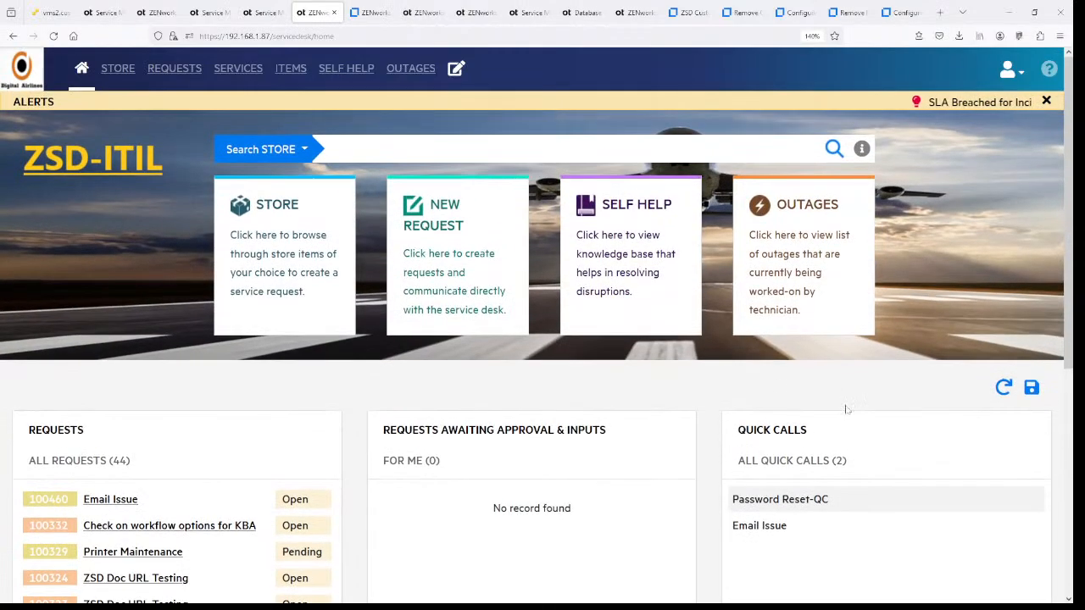
pyautogui.click(263, 12)
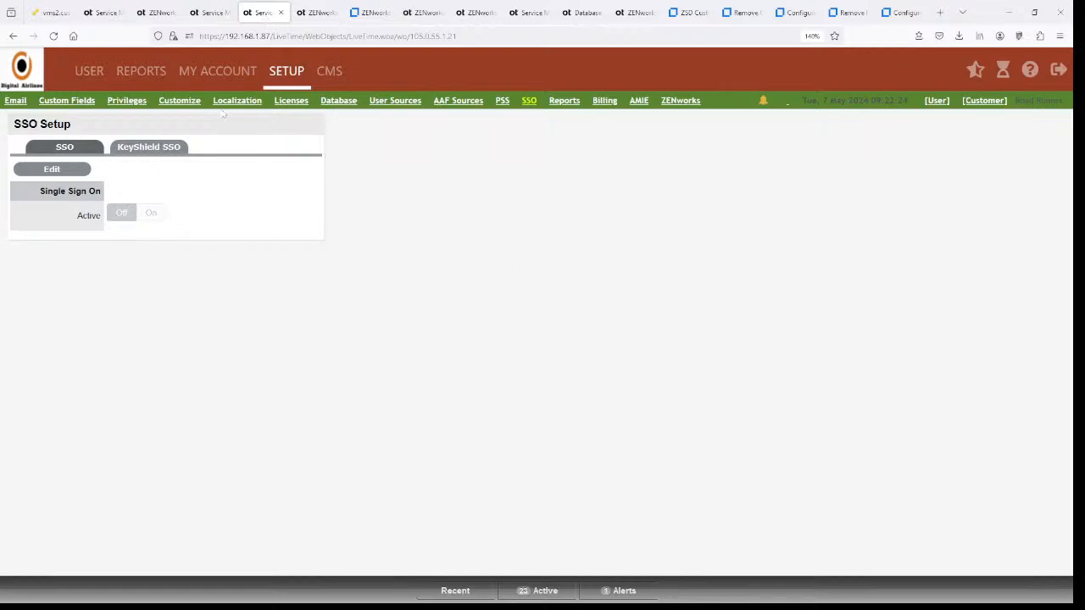
# - View the Customize > Portals legends and the bottom of the Customer Portal CSS stylesheet
pyautogui.click(183, 102)
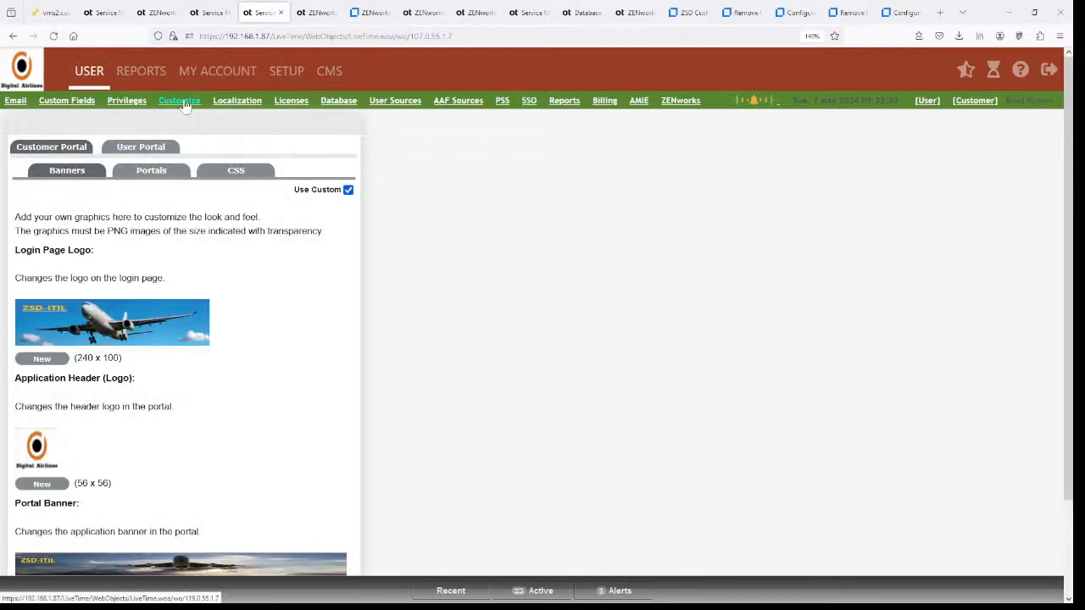
pyautogui.click(148, 171)
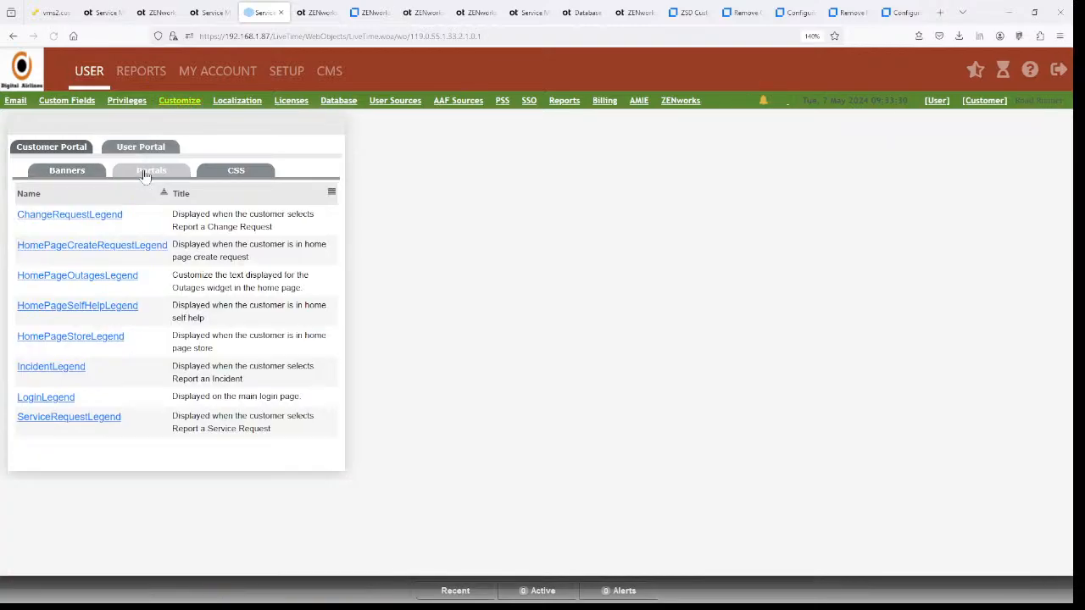
pyautogui.click(209, 167)
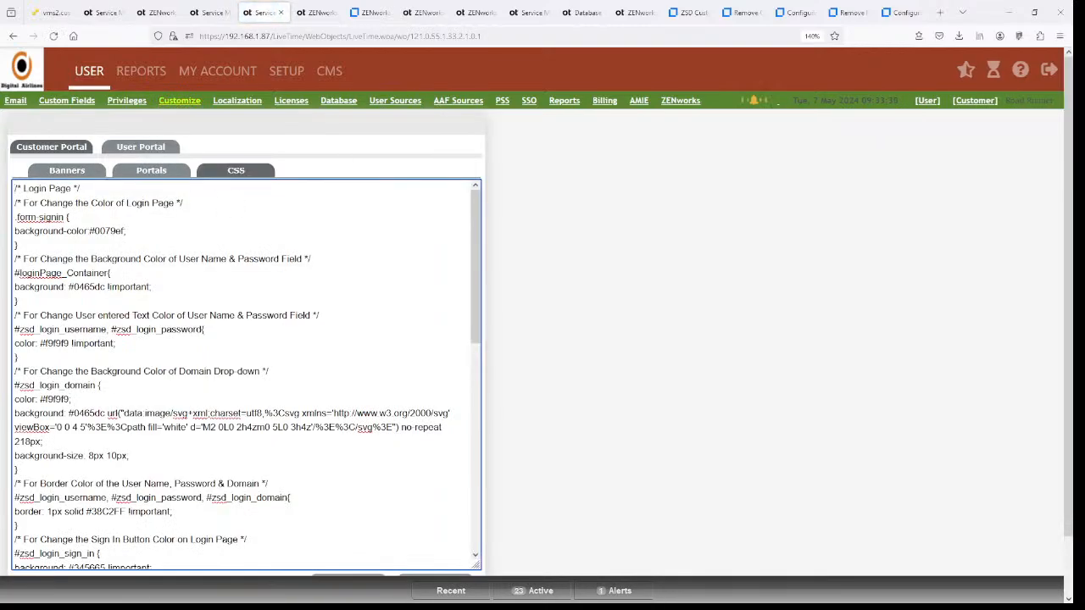
pyautogui.scroll(-10, 246, 373)
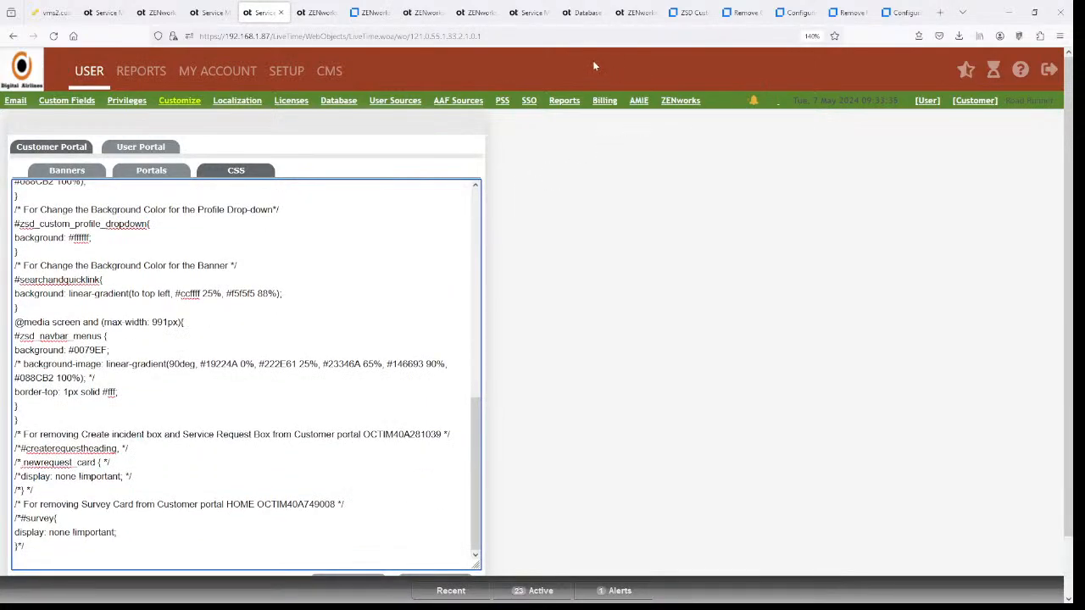
pyautogui.click(804, 16)
# - Select the #survey display:none rule in the article's Resolution section
pyautogui.click(739, 13)
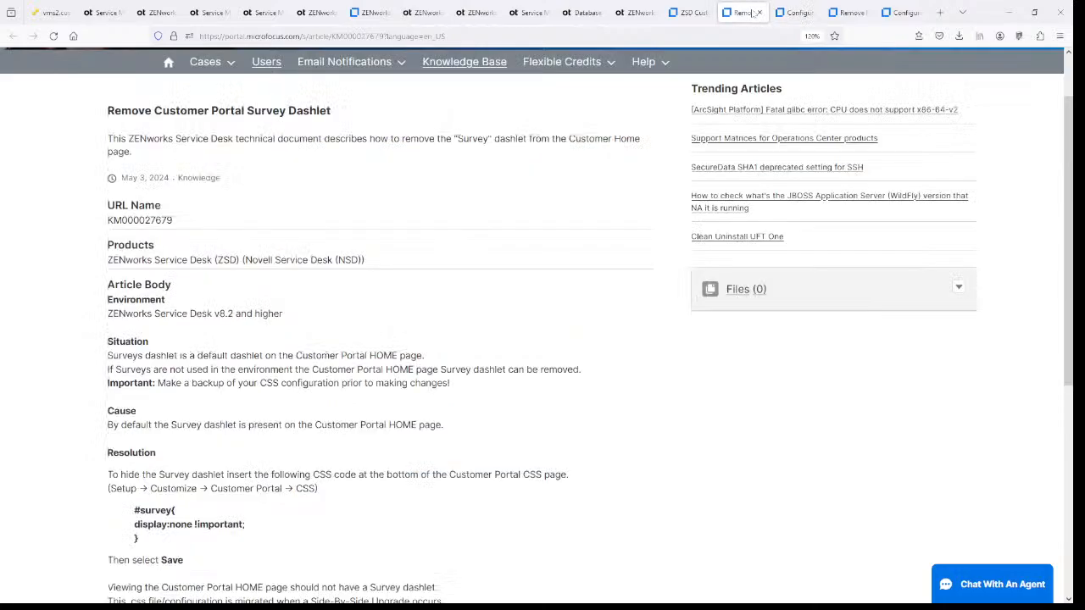
pyautogui.scroll(-3, 410, 285)
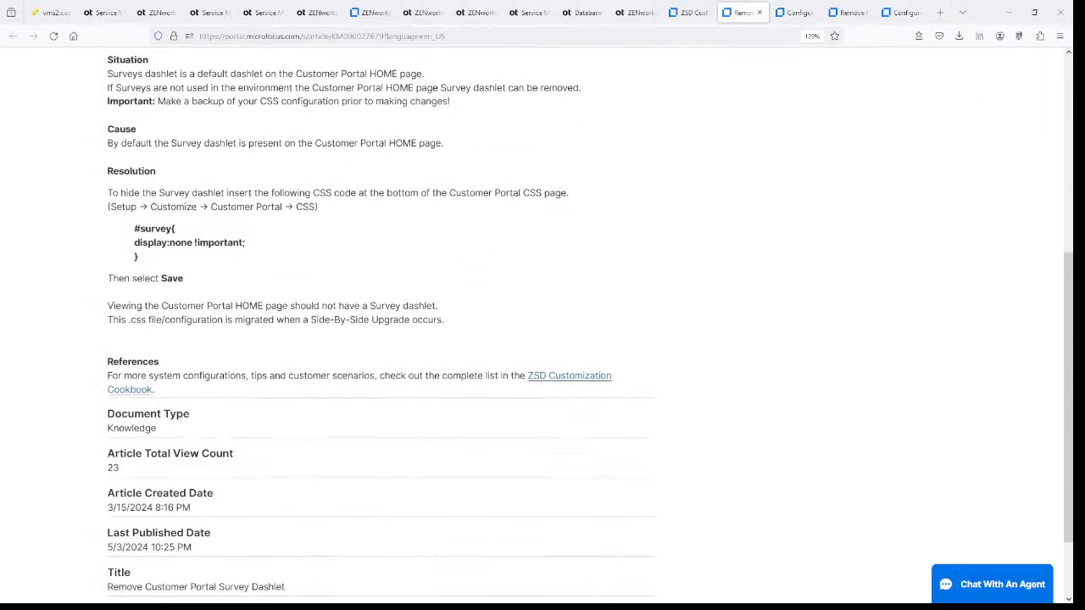
pyautogui.moveTo(146, 263); pyautogui.dragTo(133, 227)
pyautogui.hotkey('ctrl', 'c')
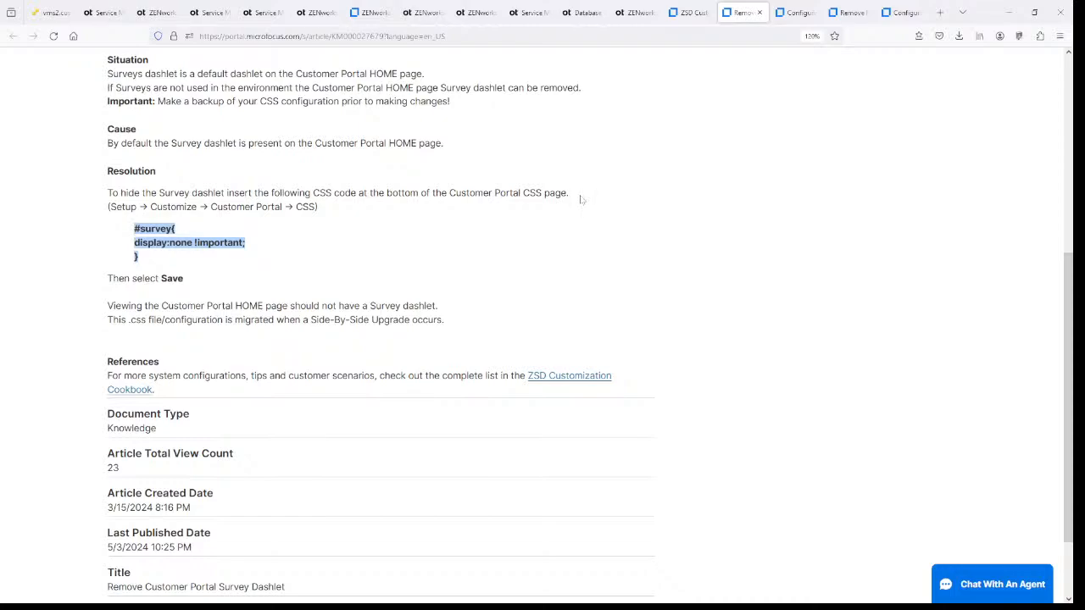
pyautogui.click(218, 12)
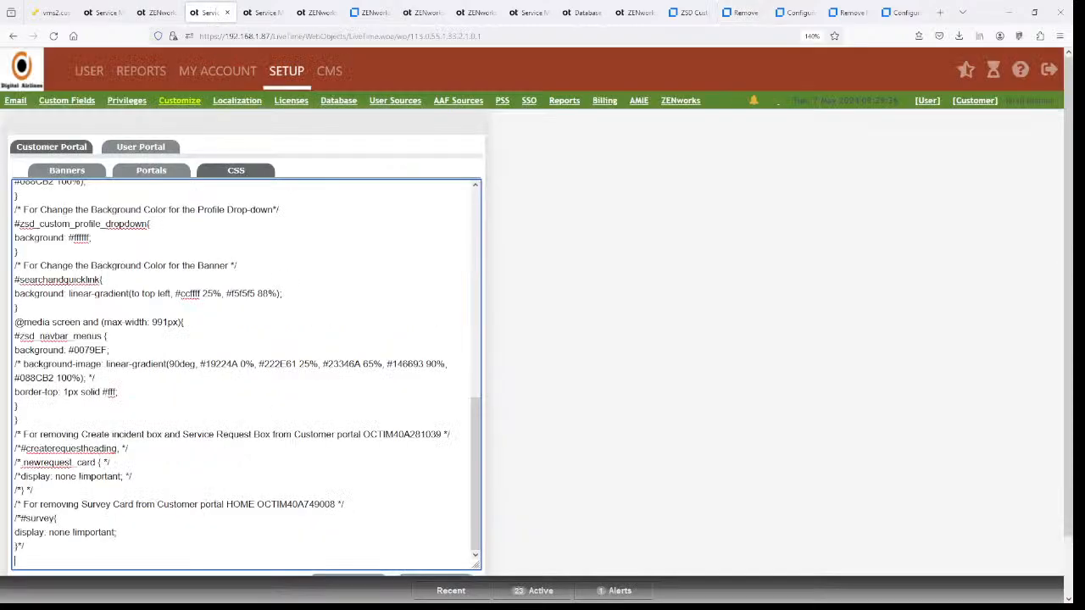
# - Paste the active #survey rule under its Survey Card comment and delete the old commented-out block
pyautogui.hotkey('ctrl', 'v')
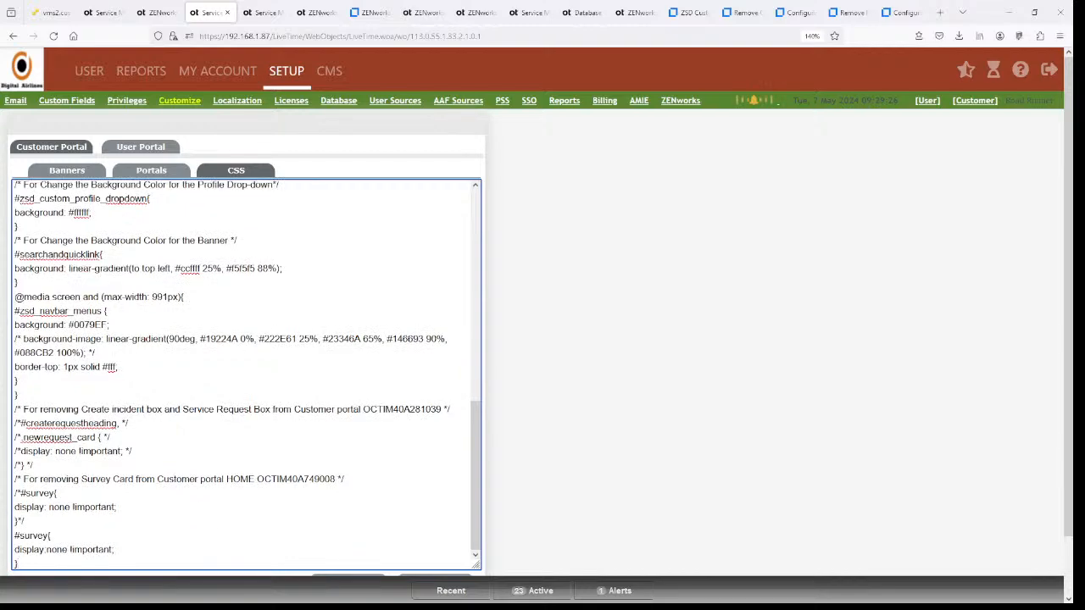
pyautogui.moveTo(344, 479); pyautogui.dragTo(14, 479)
pyautogui.hotkey('ctrl', 'c')
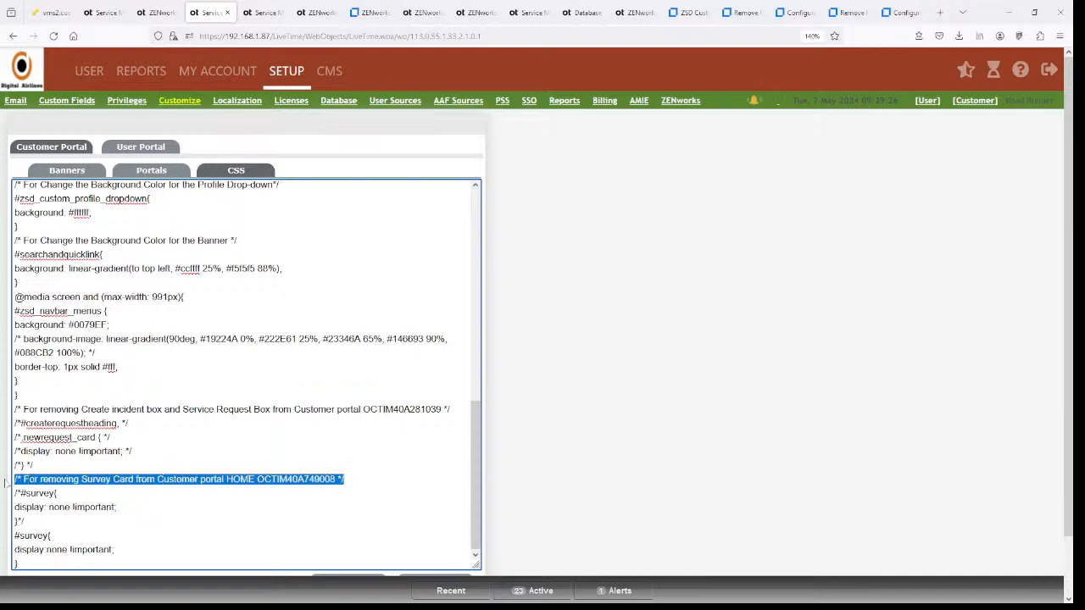
pyautogui.click(15, 536)
pyautogui.hotkey('ctrl', 'v')
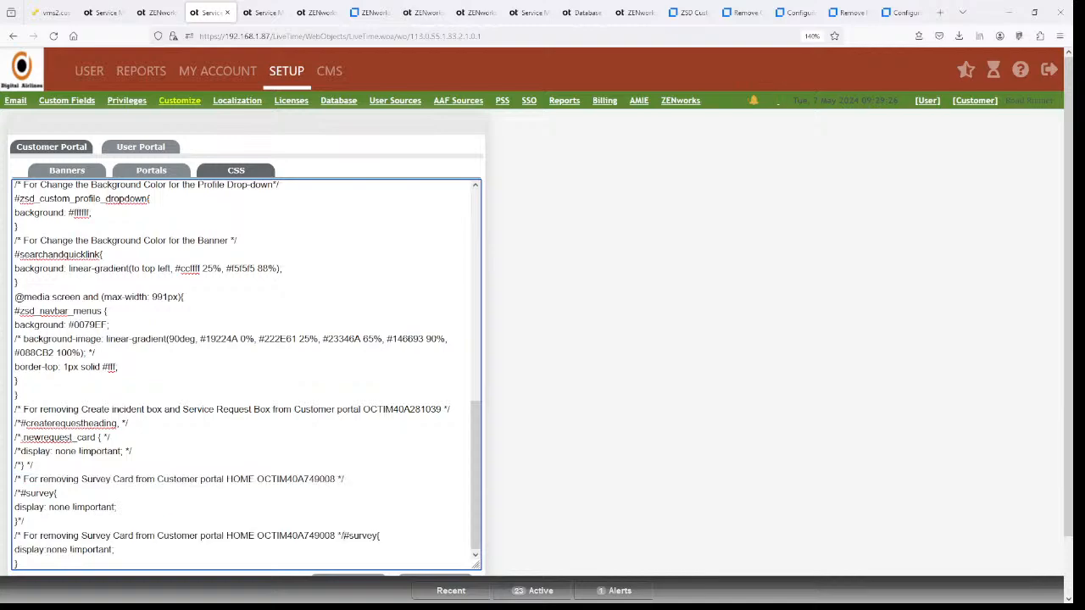
pyautogui.press('Return')
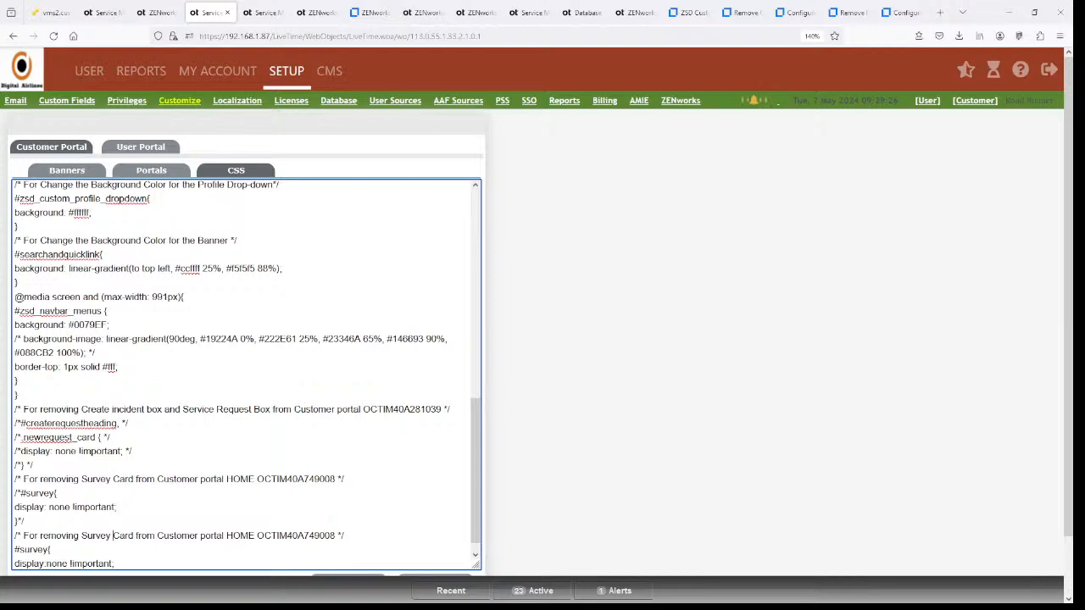
pyautogui.moveTo(25, 522); pyautogui.dragTo(14, 479)
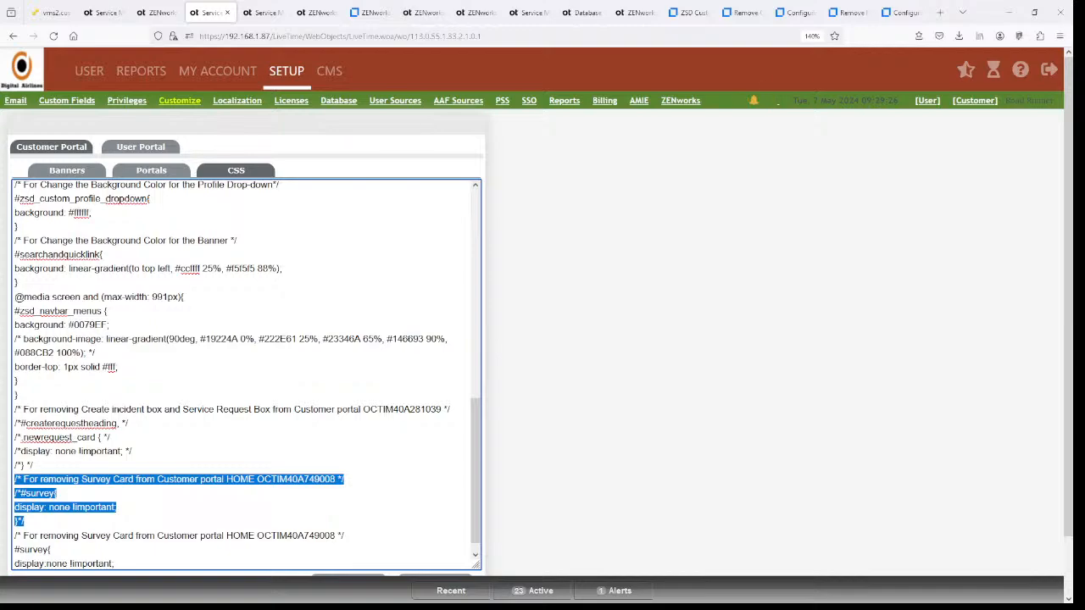
pyautogui.press('BackSpace')
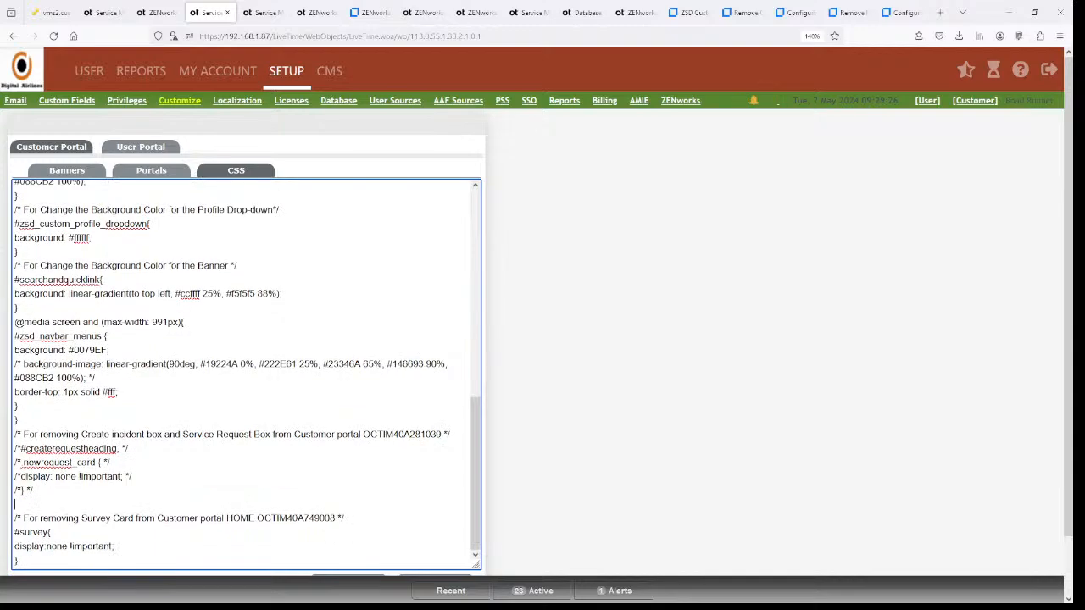
pyautogui.press('BackSpace')
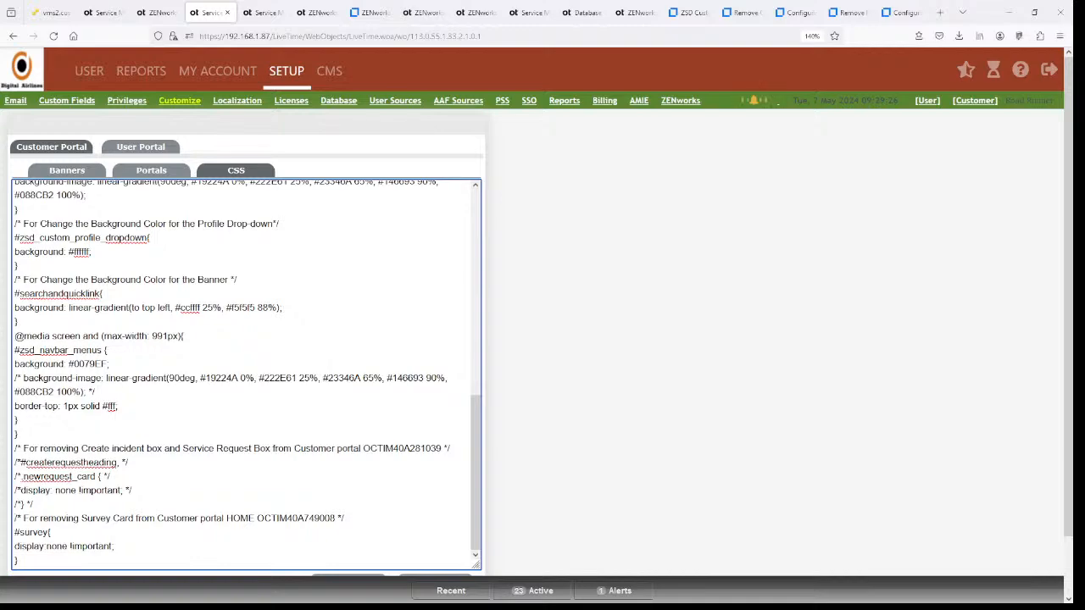
pyautogui.click(737, 12)
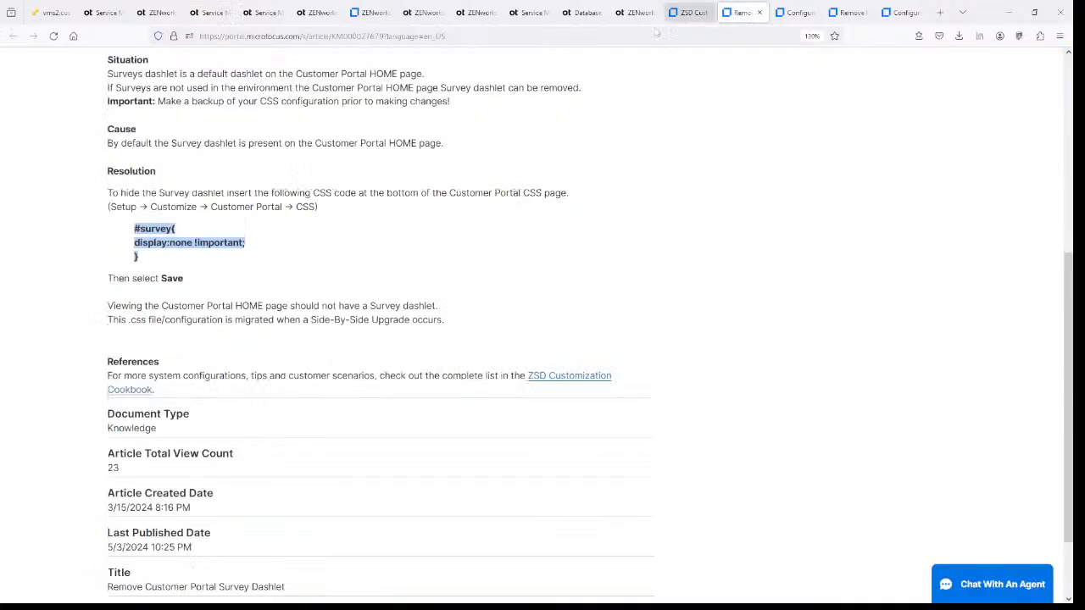
# - Replace ticket OCTIM40A749008 in the Survey Card comment with the article's URL
pyautogui.scroll(4, 481, 197)
pyautogui.hotkey('ctrl', 'l')
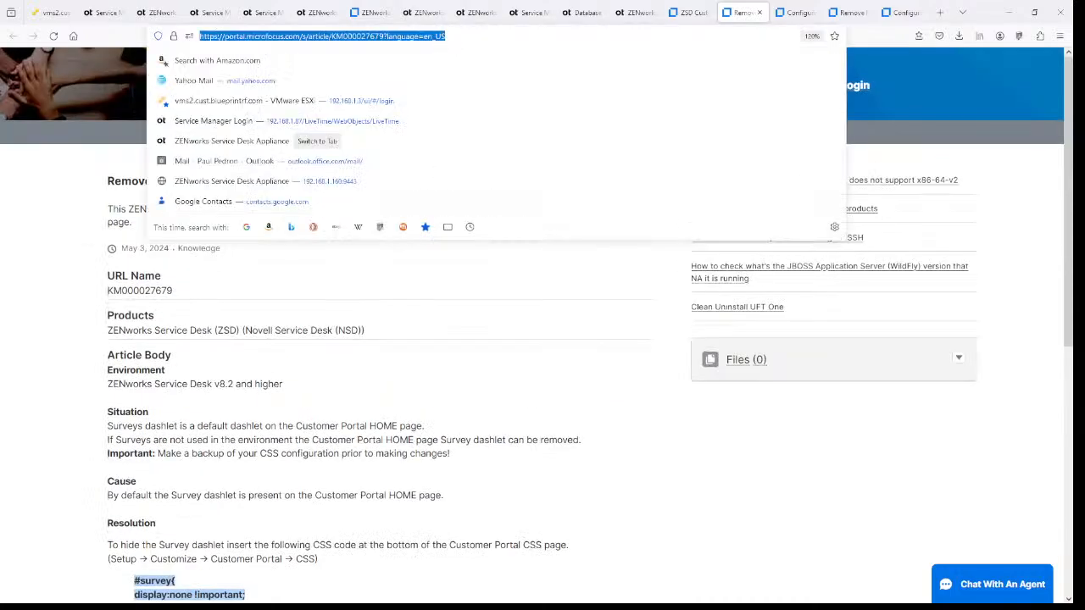
pyautogui.click(384, 36)
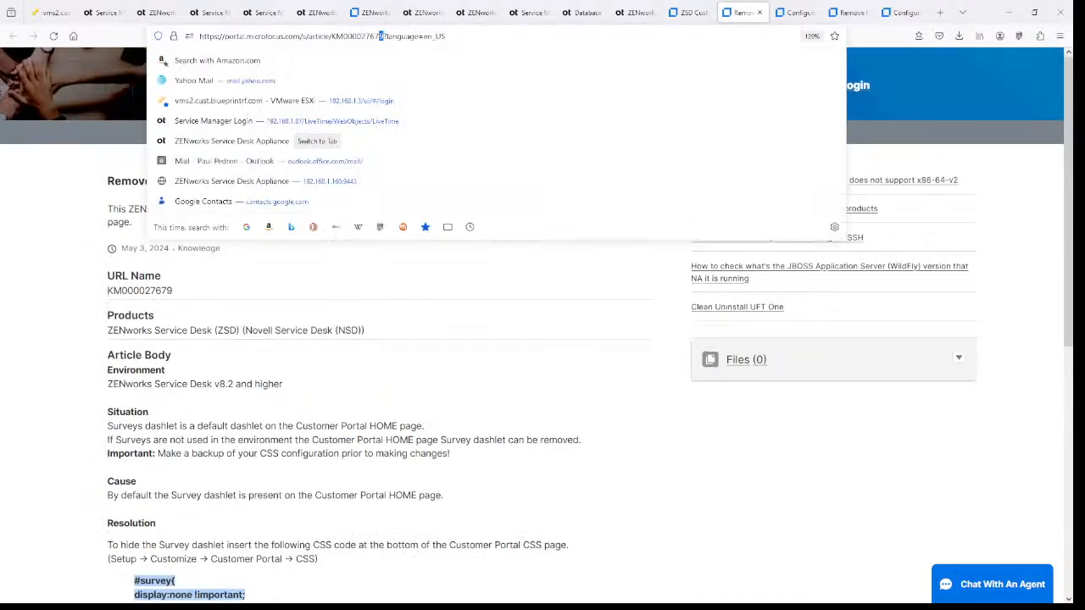
pyautogui.moveTo(381, 36); pyautogui.dragTo(247, 36)
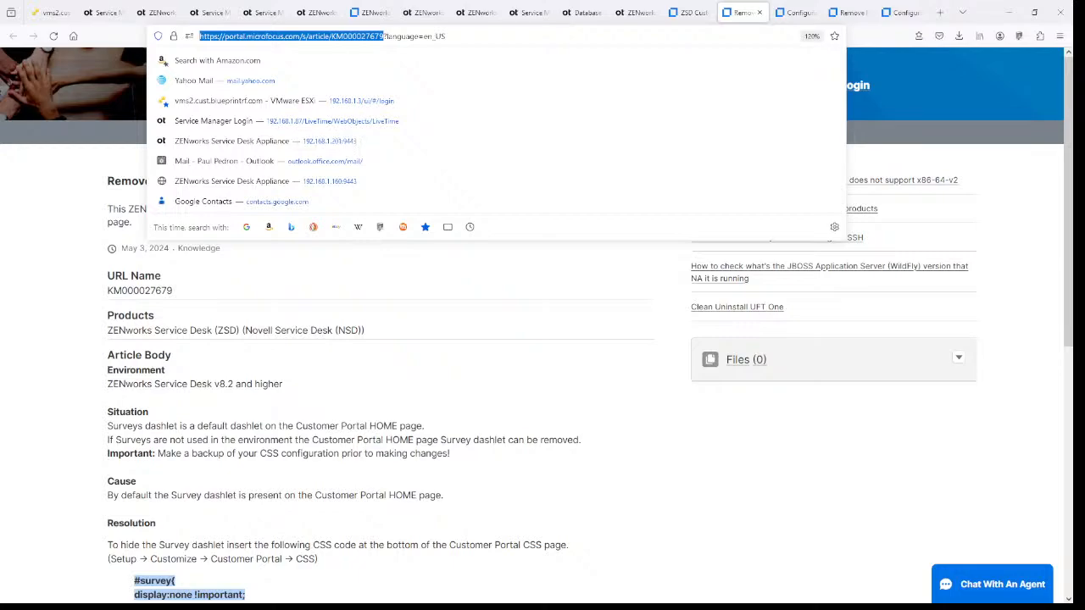
pyautogui.click(207, 12)
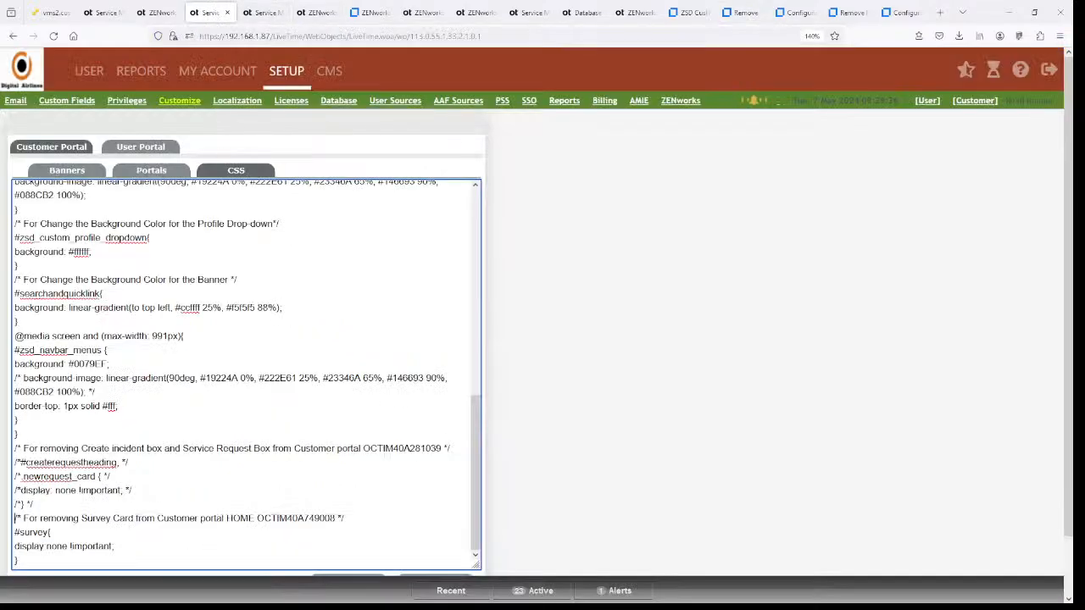
pyautogui.scroll(-2, 246, 339)
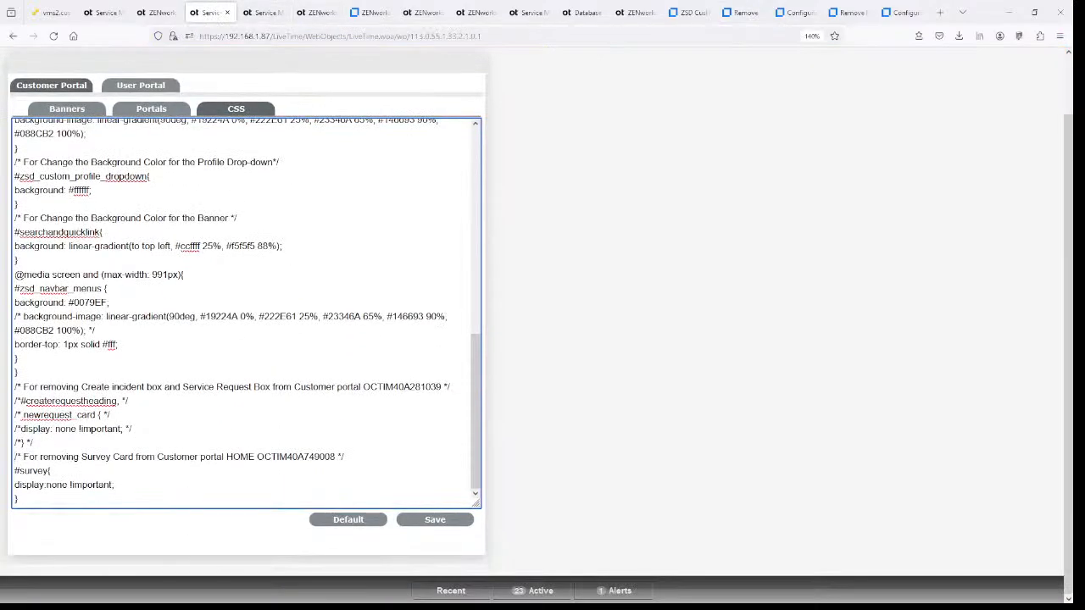
pyautogui.moveTo(257, 457); pyautogui.dragTo(320, 457)
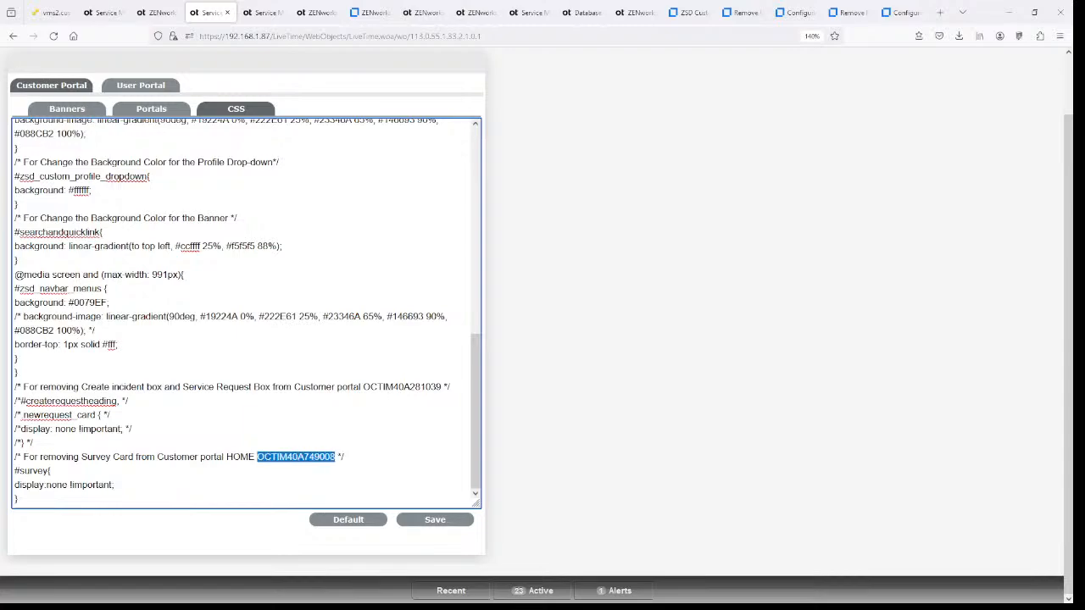
pyautogui.write('https://portal.microfocus.com/s/article/KM000027679')
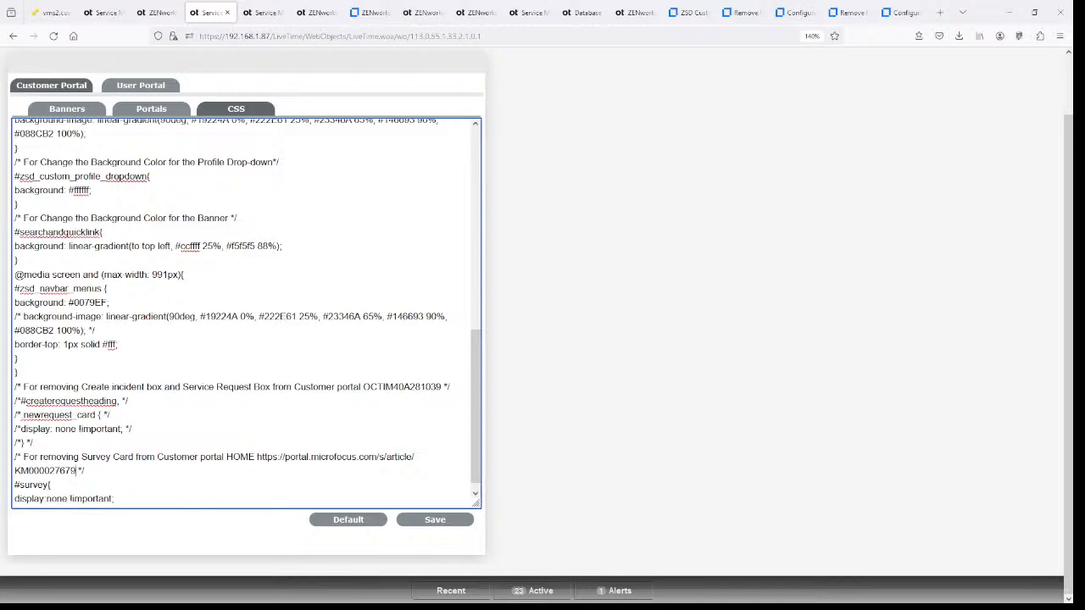
# - Save the updated Customer Portal CSS
pyautogui.click(435, 520)
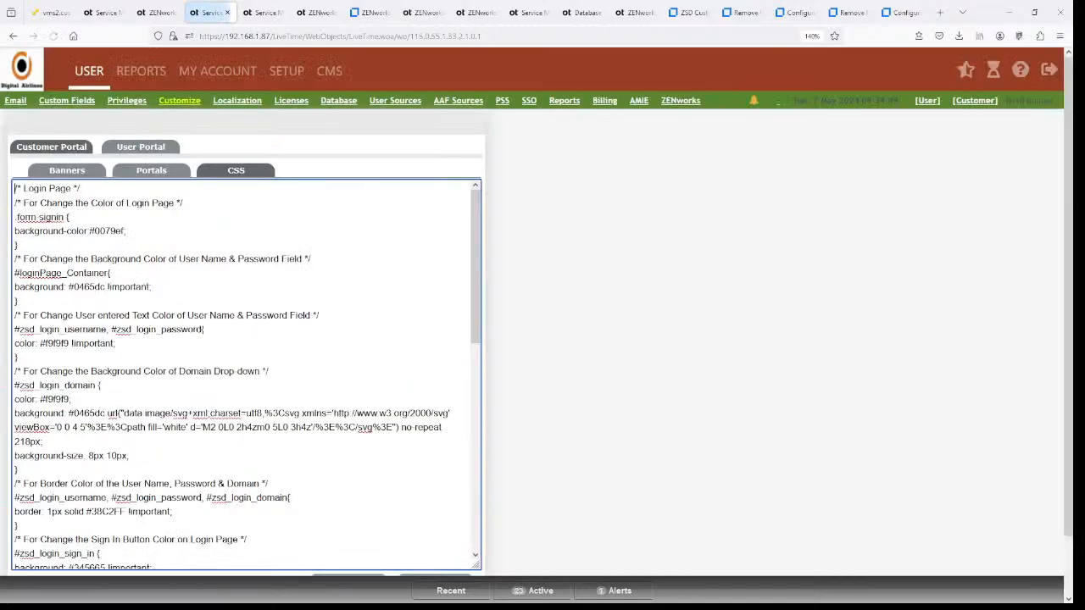
pyautogui.scroll(-6, 246, 373)
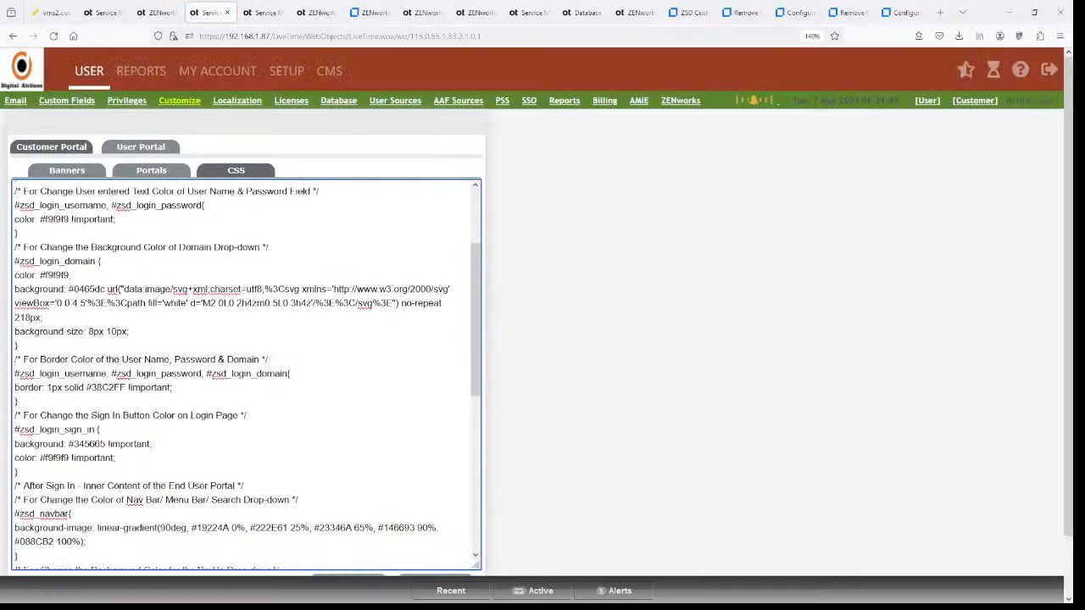
pyautogui.scroll(-3, 523, 386)
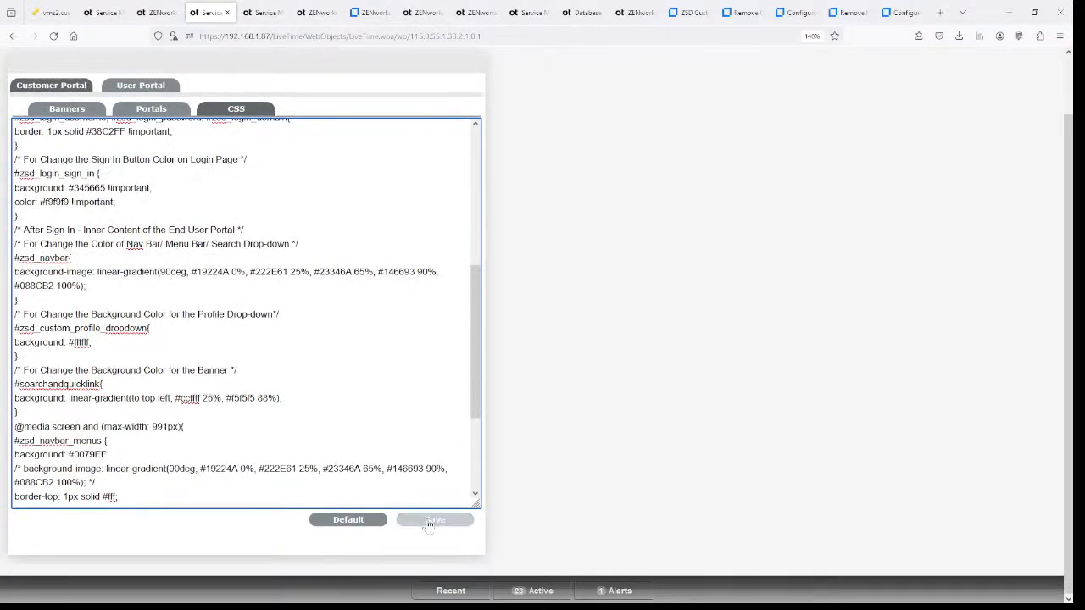
pyautogui.click(431, 518)
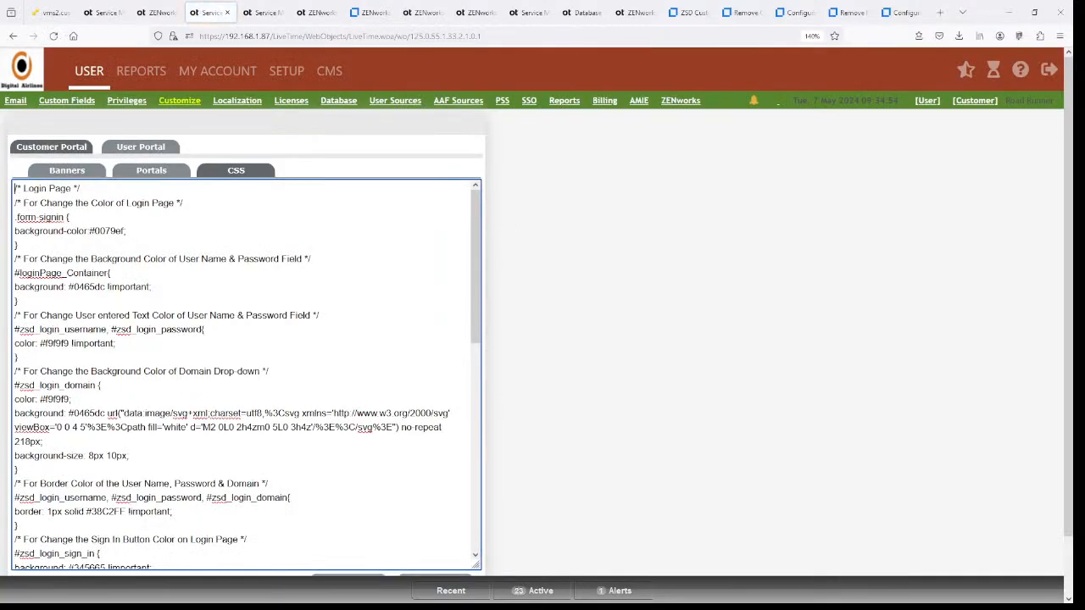
pyautogui.click(256, 13)
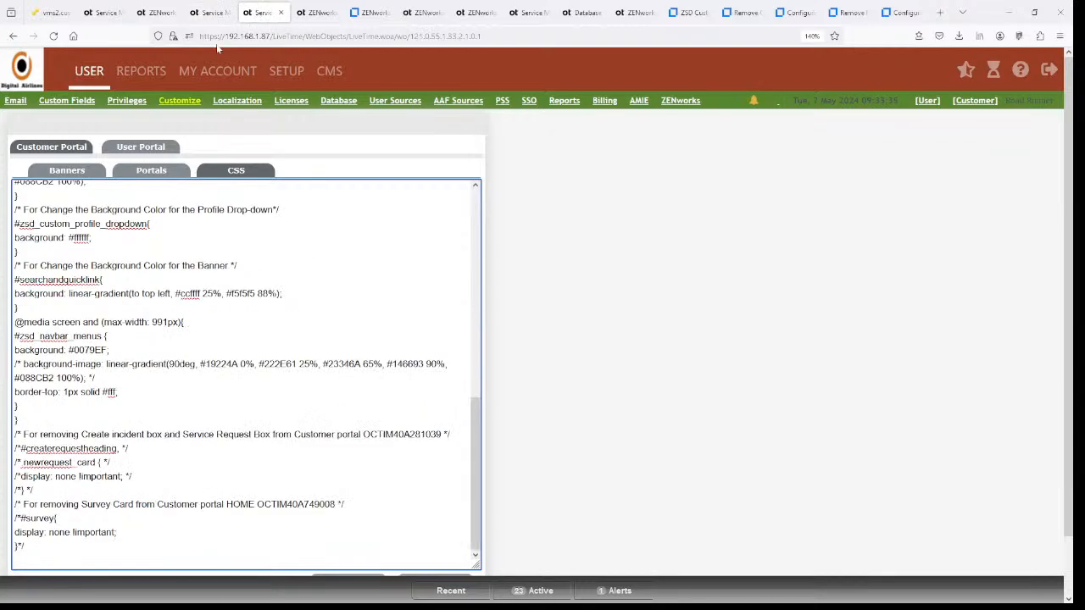
pyautogui.click(313, 13)
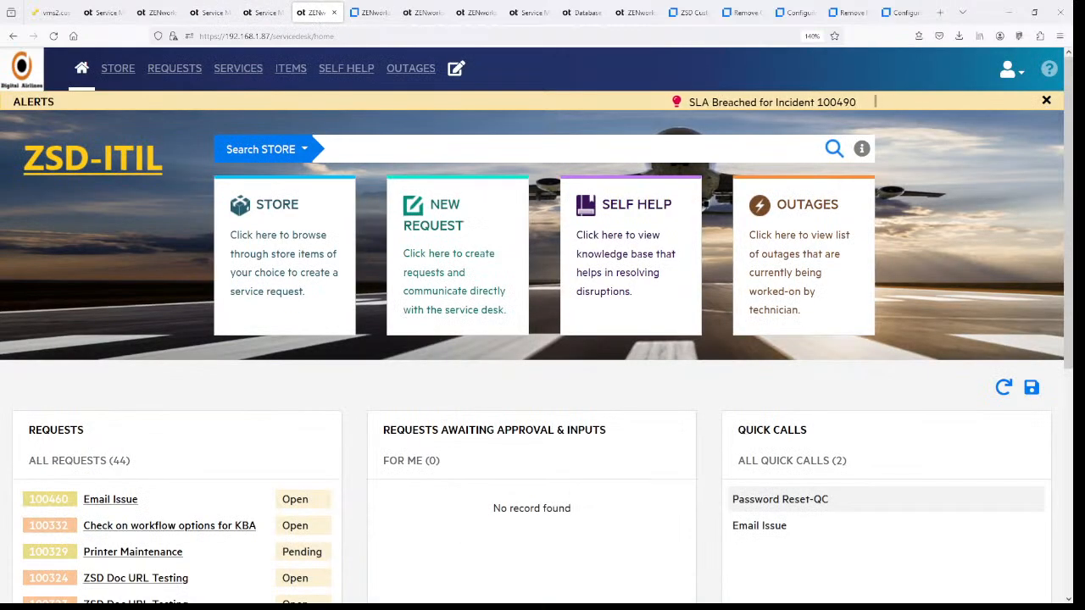
pyautogui.scroll(-5, 722, 334)
pyautogui.scroll(4, 718, 328)
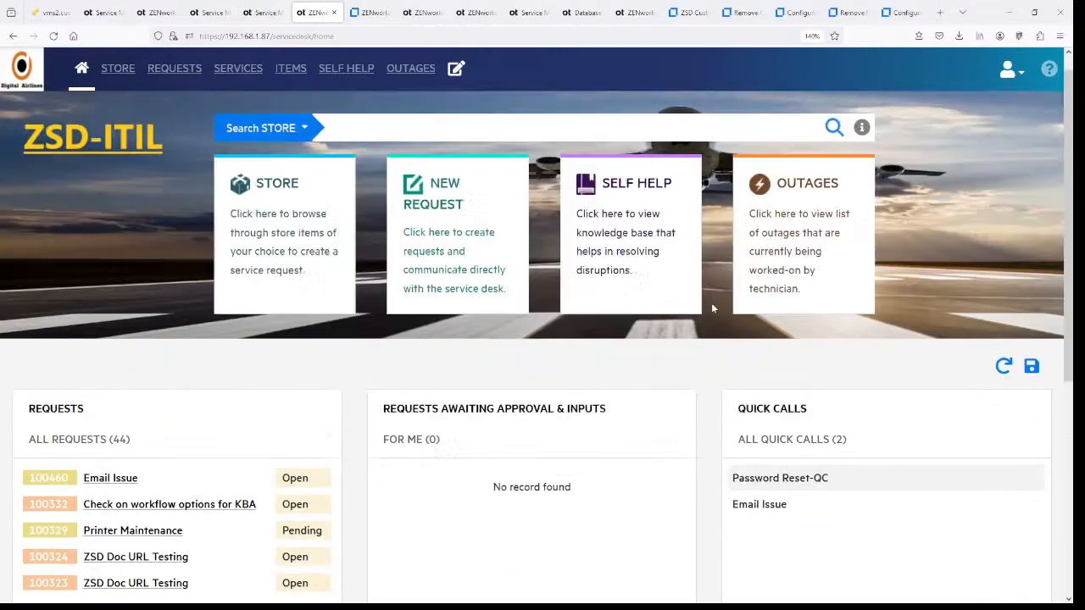
pyautogui.scroll(1, 711, 303)
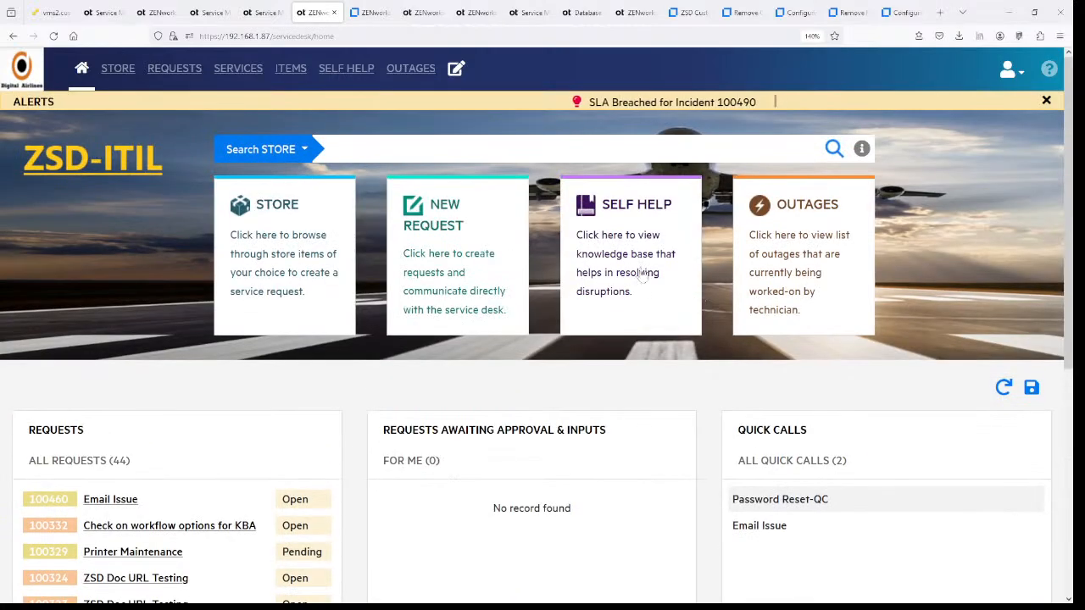
pyautogui.click(55, 42)
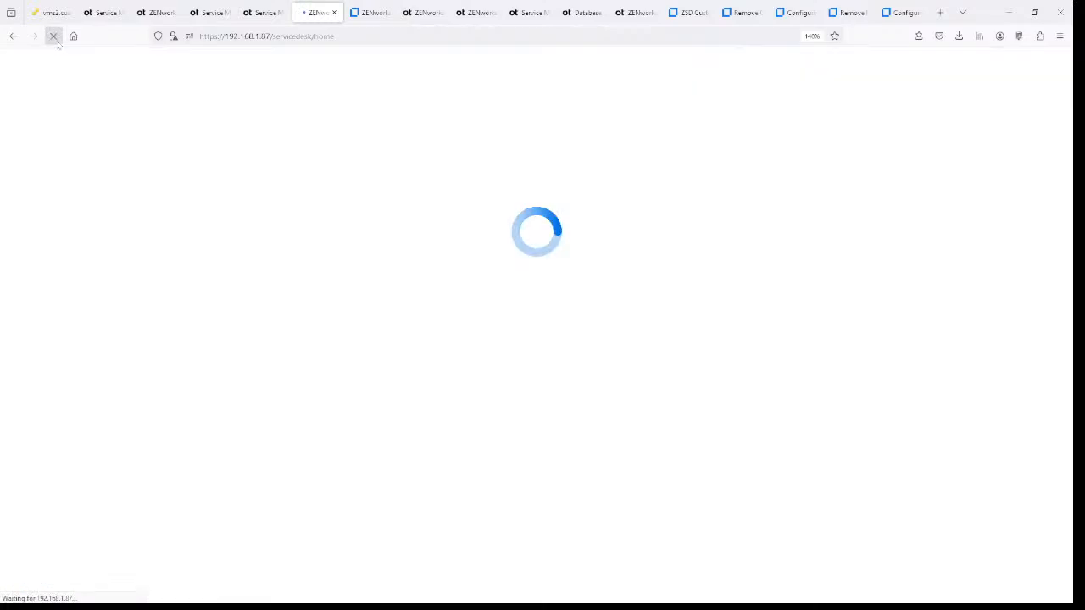
pyautogui.scroll(-3, 727, 317)
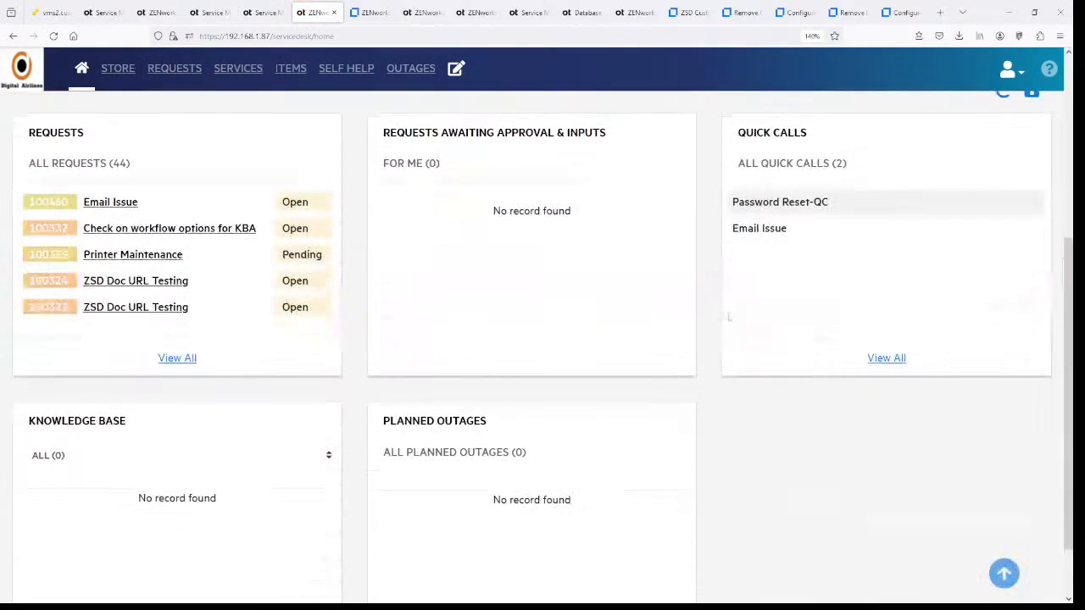
pyautogui.scroll(-1, 728, 317)
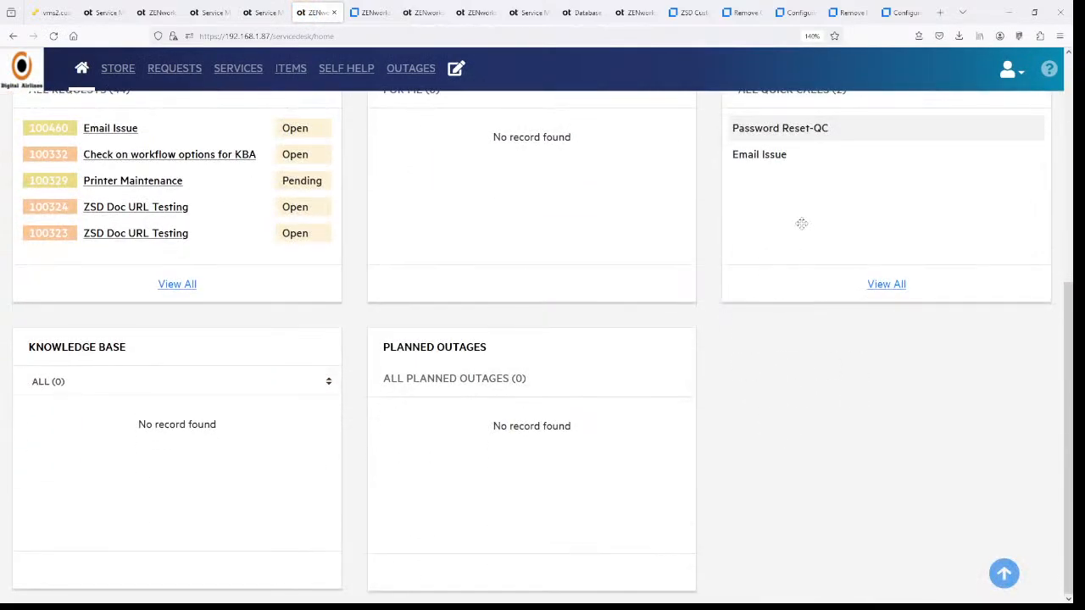
pyautogui.scroll(2, 823, 223)
pyautogui.moveTo(867, 303); pyautogui.dragTo(557, 312)
pyautogui.moveTo(250, 328); pyautogui.dragTo(558, 523)
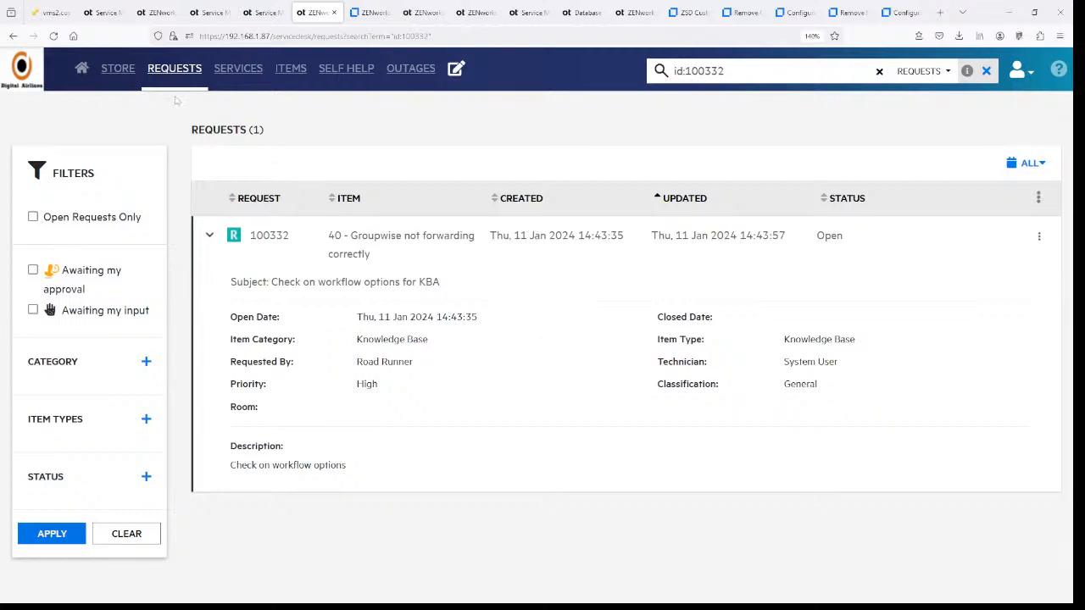
pyautogui.click(82, 68)
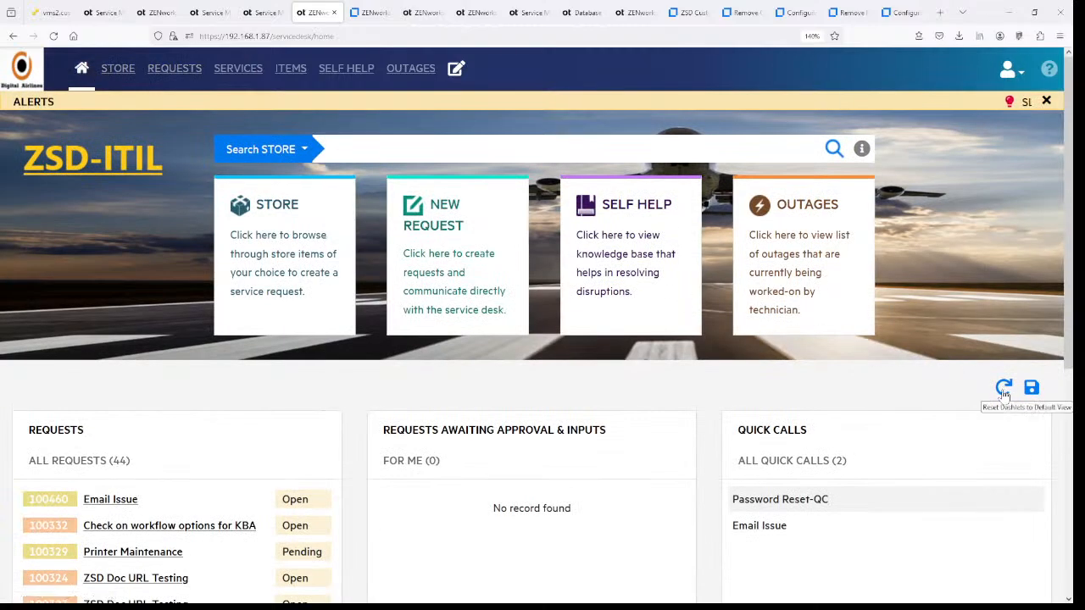
pyautogui.click(1003, 389)
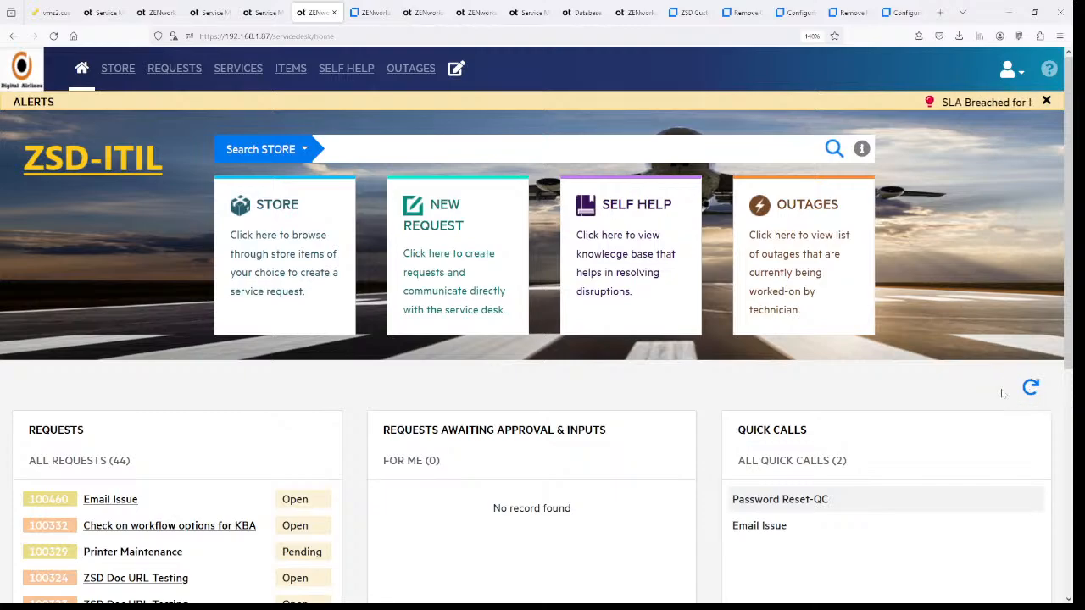
pyautogui.scroll(-3, 1003, 390)
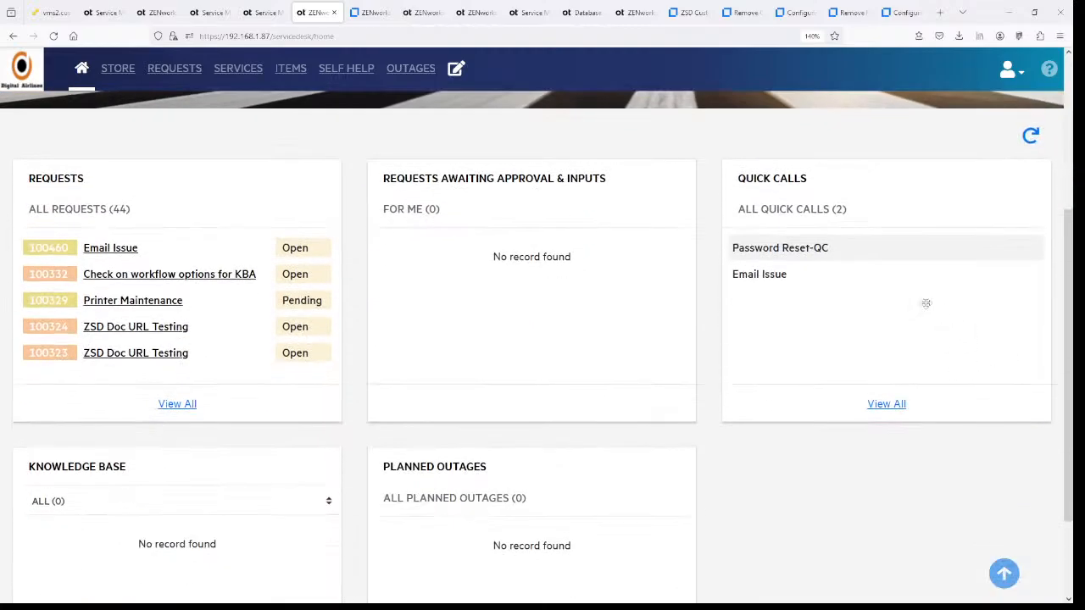
pyautogui.moveTo(926, 304); pyautogui.dragTo(797, 254)
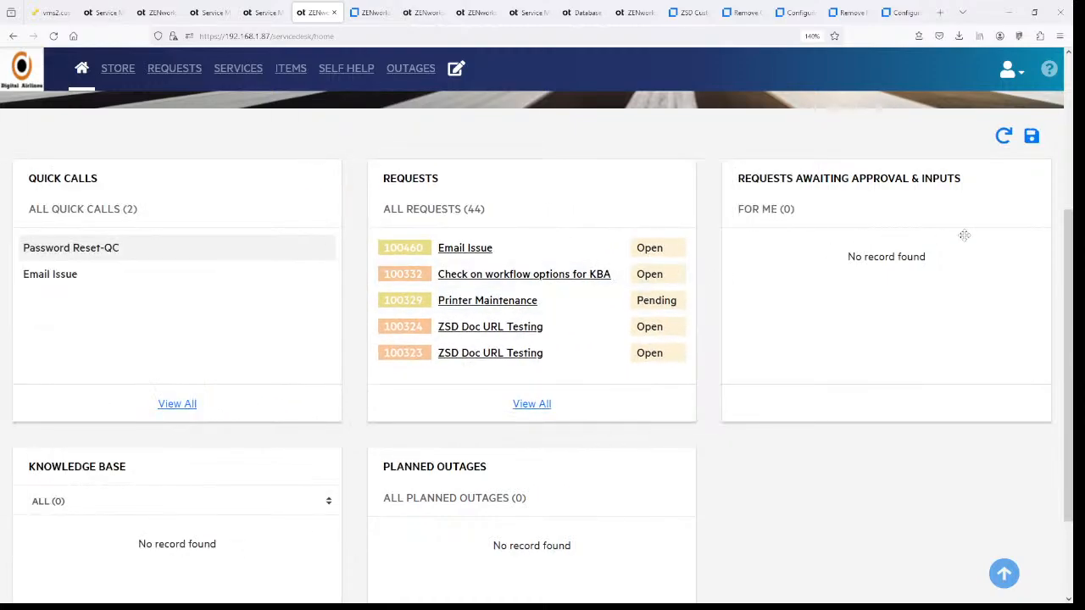
pyautogui.click(1031, 137)
pyautogui.click(1031, 137)
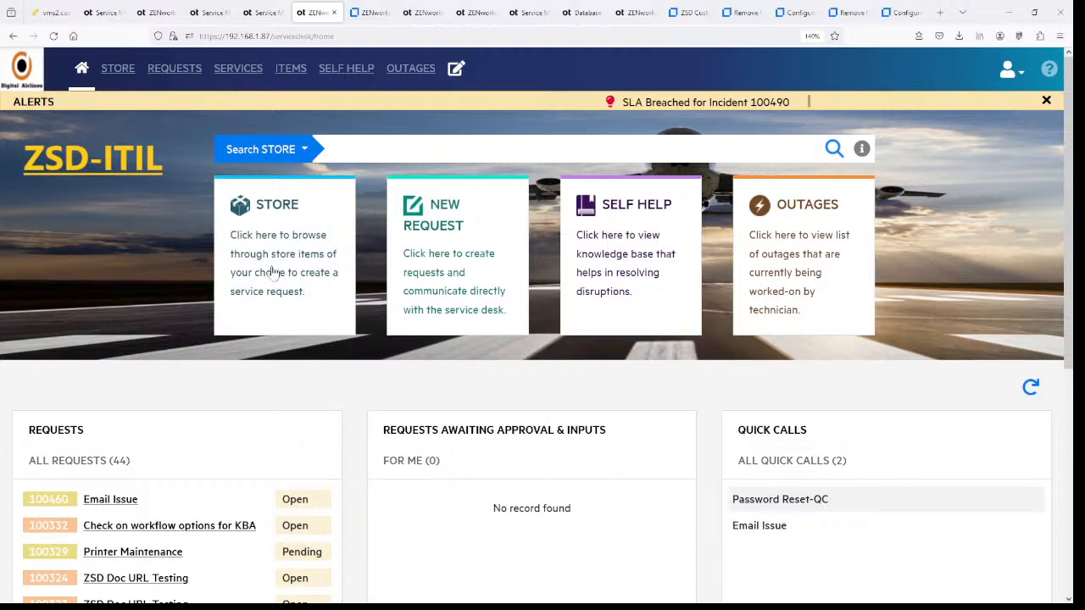
# - Preview the portal's New Request page, then go back to the admin Customer Portal CSS page
pyautogui.click(444, 264)
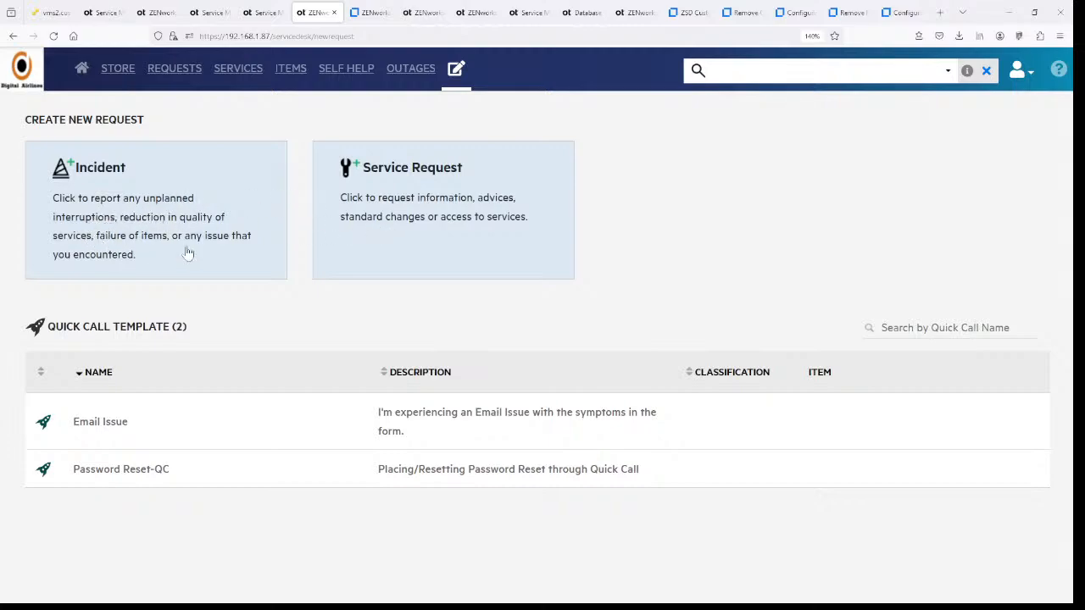
pyautogui.click(81, 67)
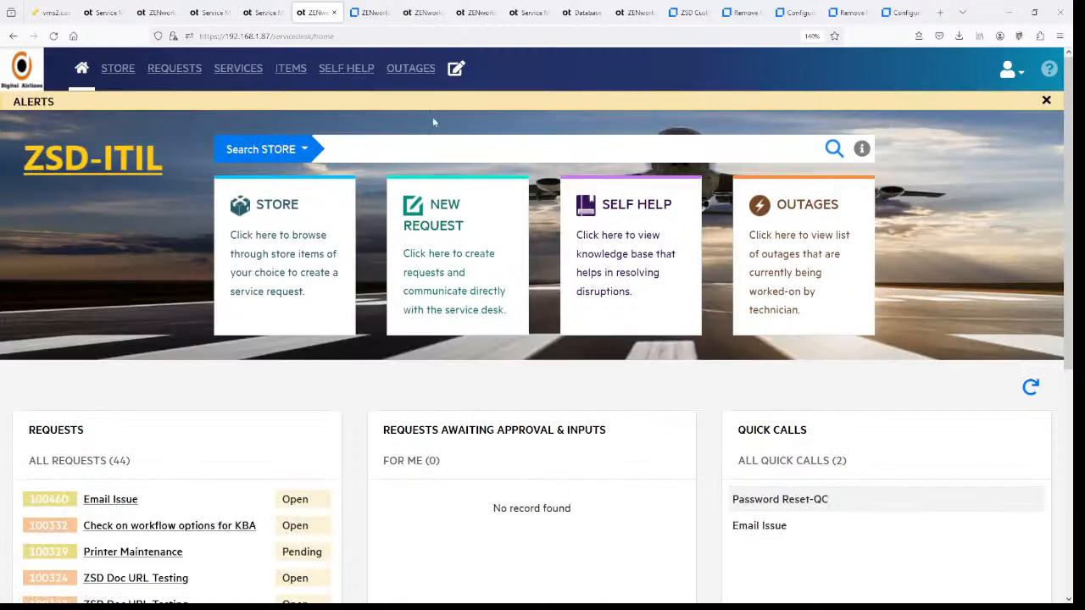
pyautogui.click(263, 13)
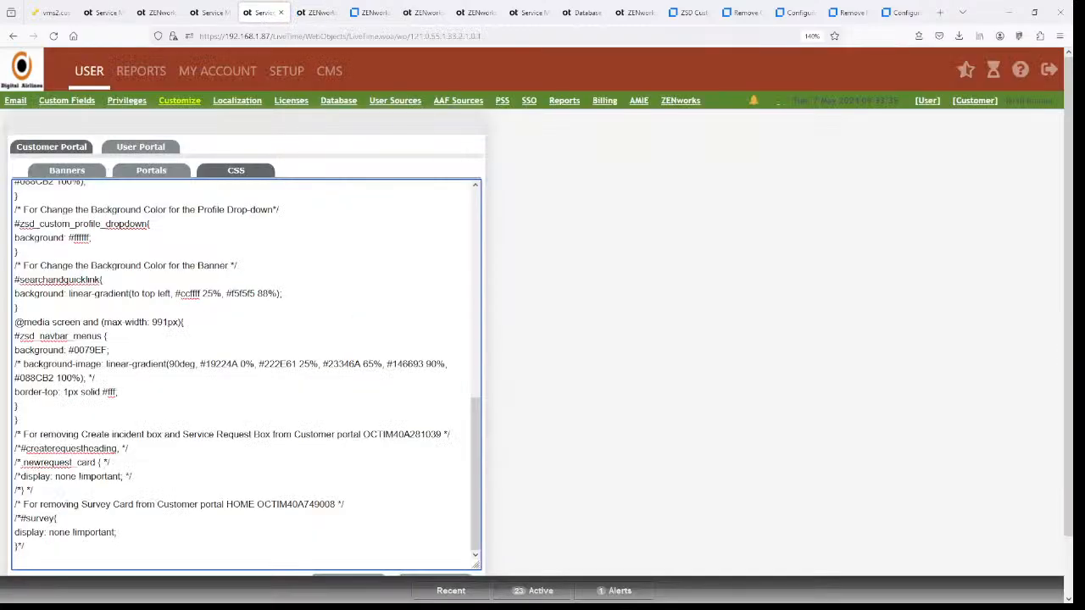
# - Insert 'Digital Airlines' after 'through' in HomePageStoreLegend and save it
pyautogui.click(151, 171)
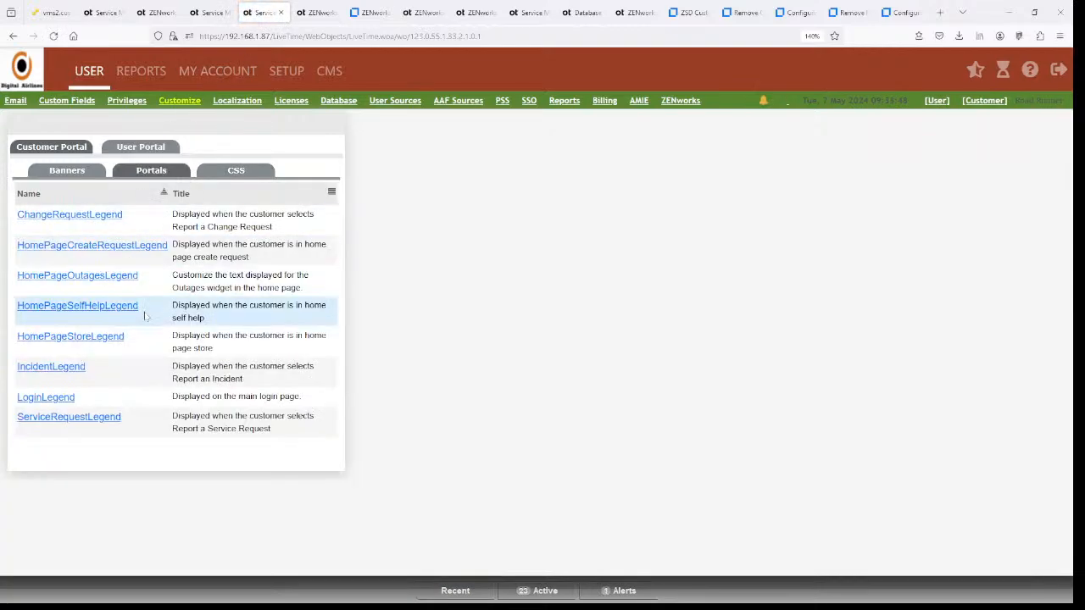
pyautogui.click(57, 336)
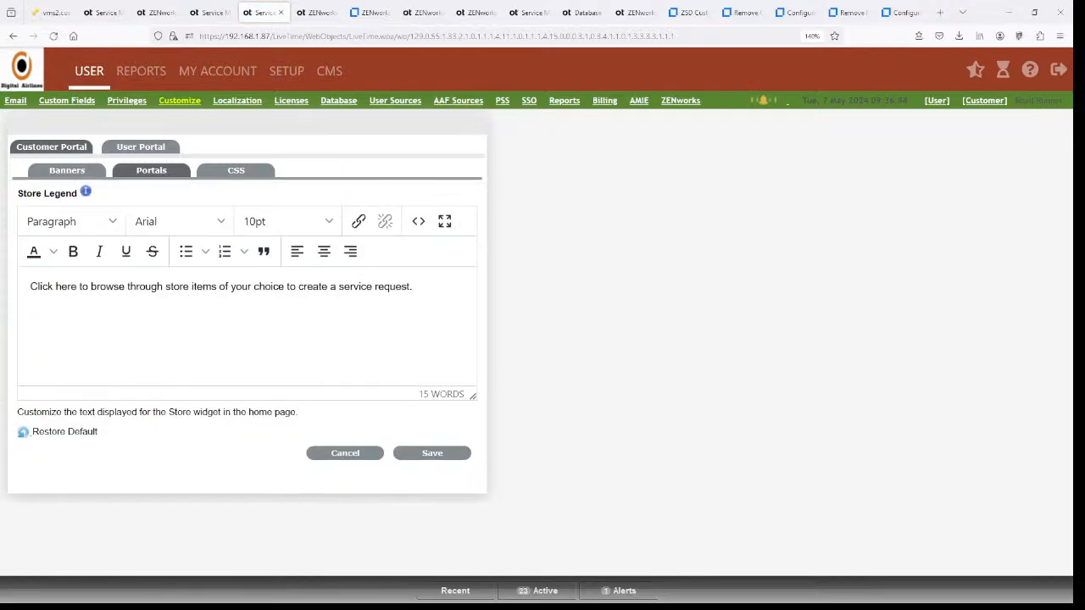
pyautogui.moveTo(30, 287); pyautogui.dragTo(413, 287)
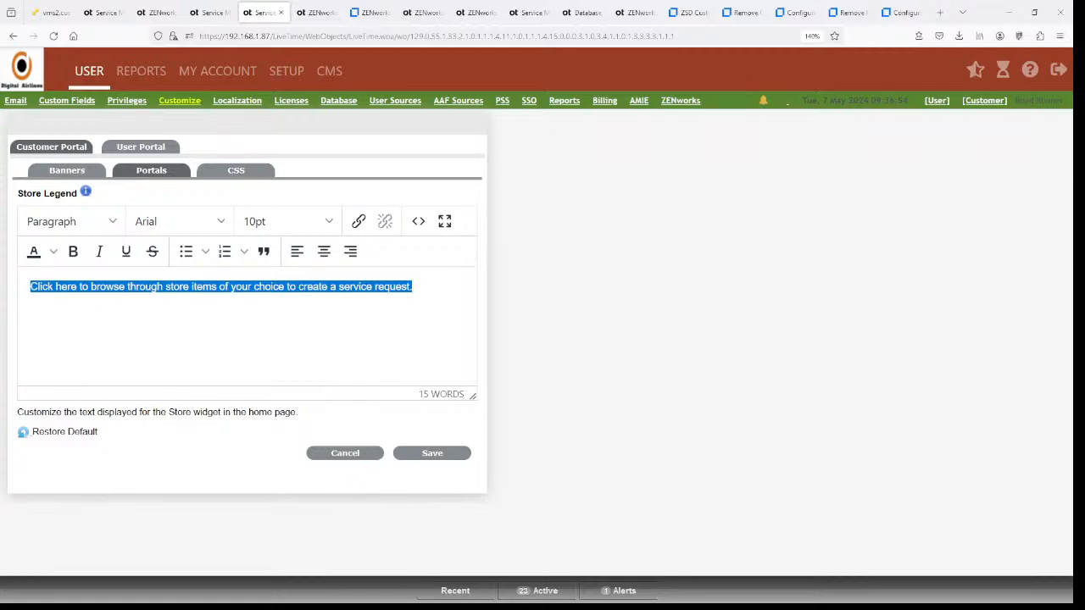
pyautogui.click(163, 287)
pyautogui.write('Digital A')
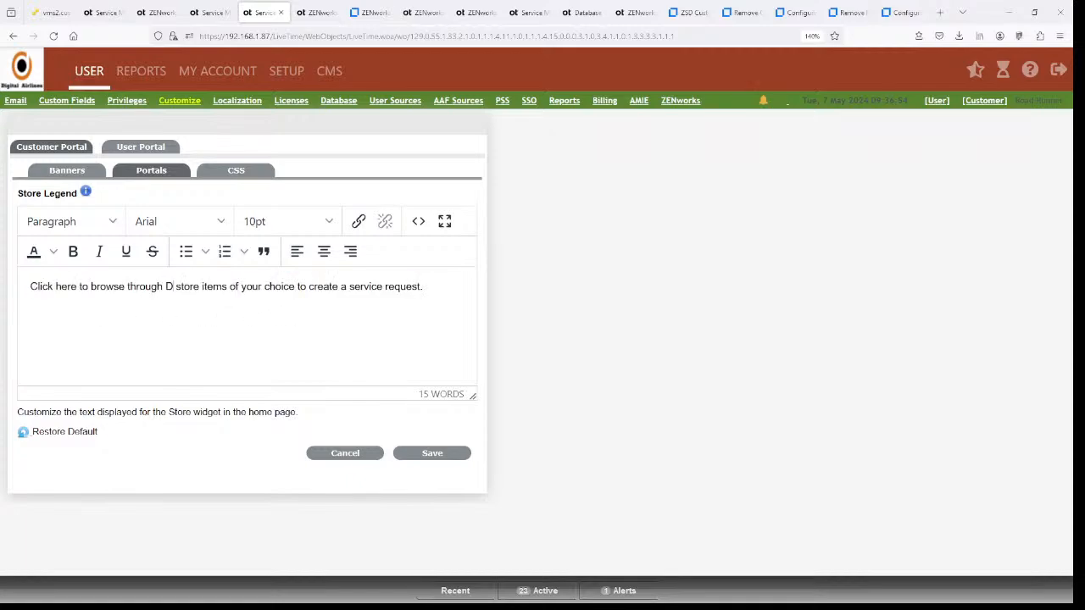
pyautogui.write('irlines')
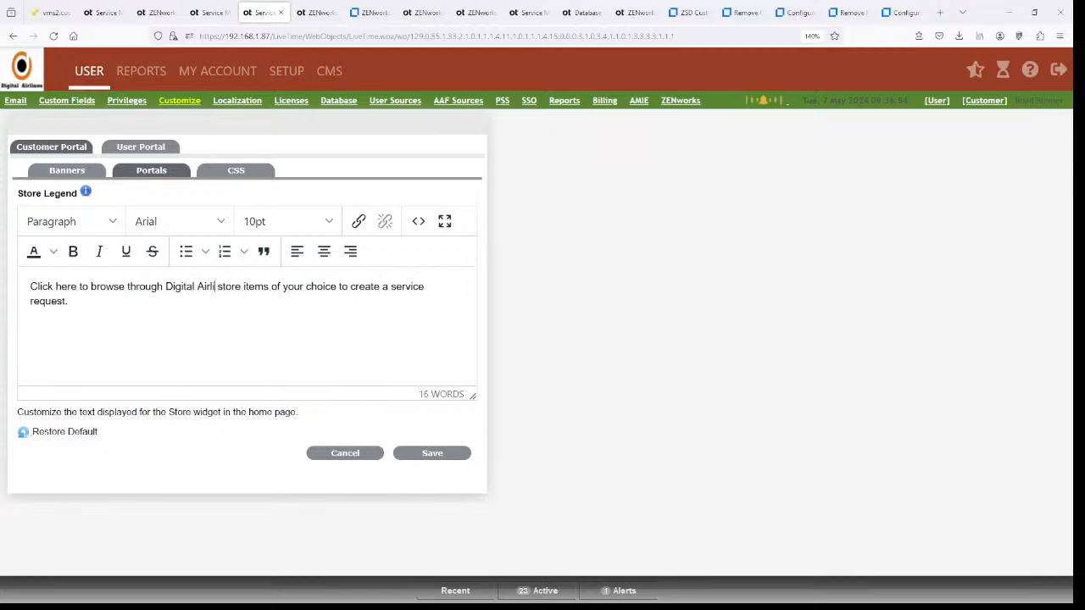
pyautogui.click(413, 454)
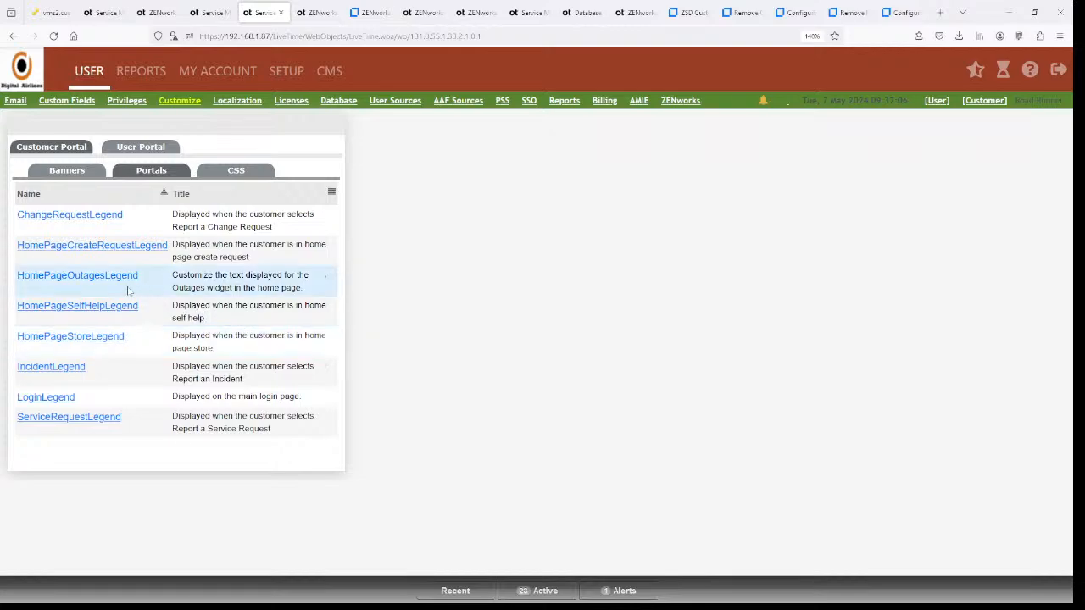
pyautogui.click(67, 340)
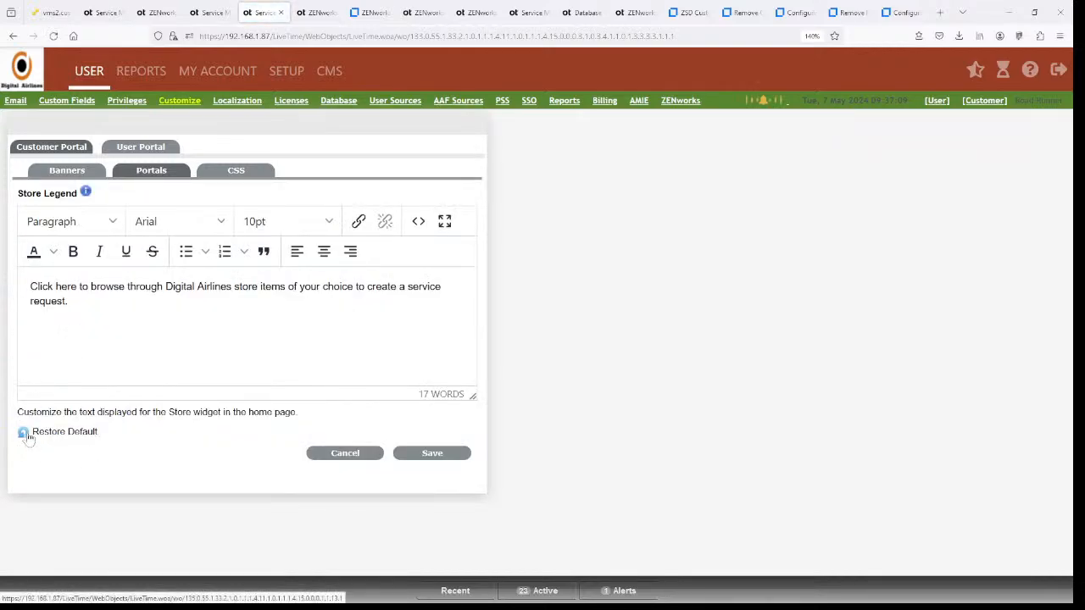
pyautogui.click(457, 458)
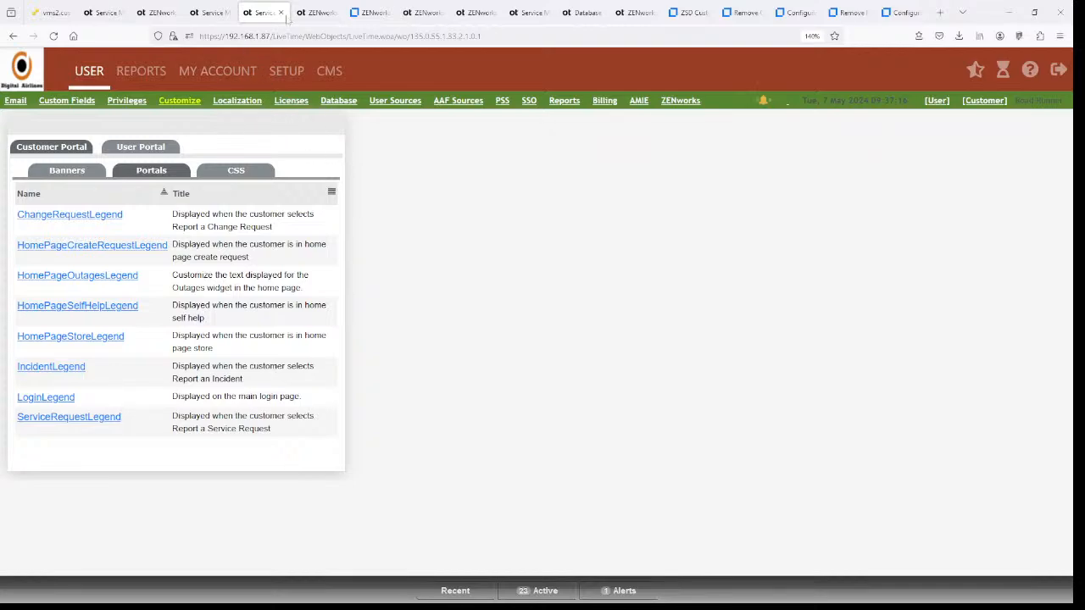
pyautogui.click(315, 12)
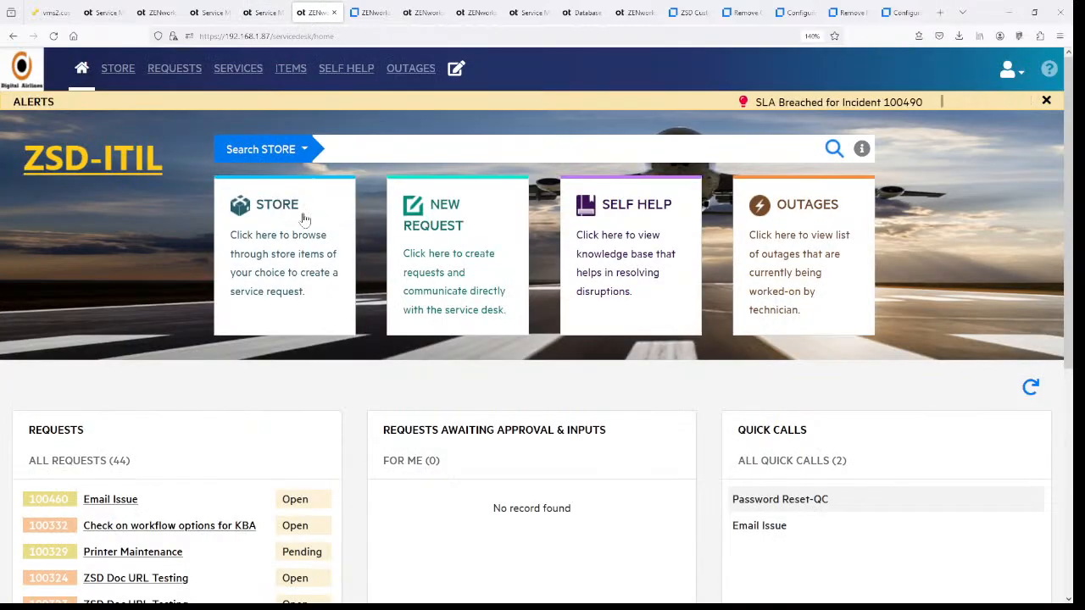
# - Reload the portal home to check the Store card's Digital Airlines wording, then open NEW REQUEST
pyautogui.press('F5')
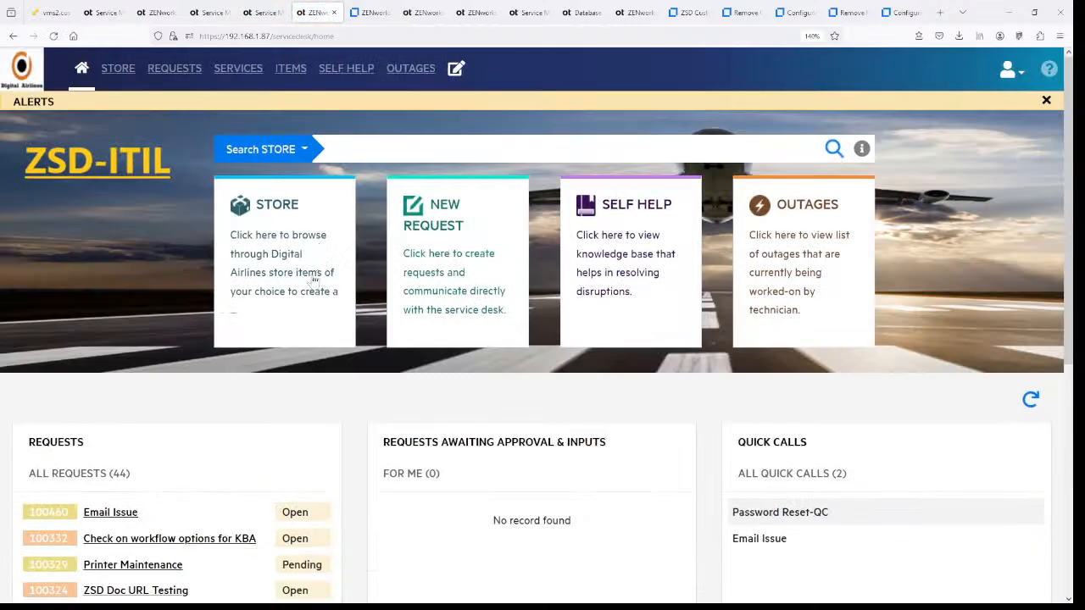
pyautogui.moveTo(271, 256); pyautogui.dragTo(298, 274)
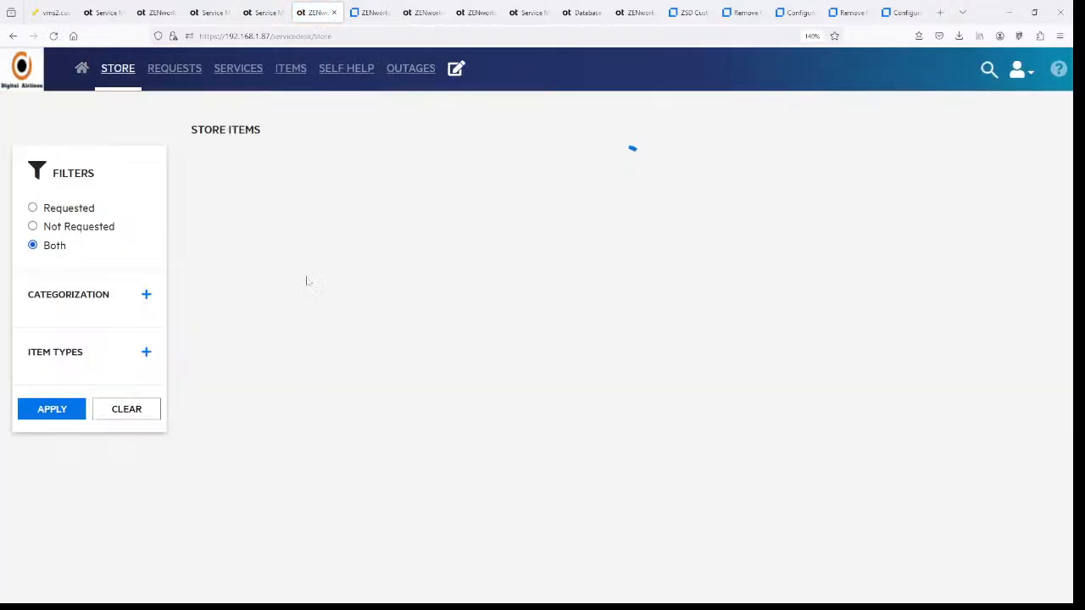
pyautogui.hotkey('alt', 'Left')
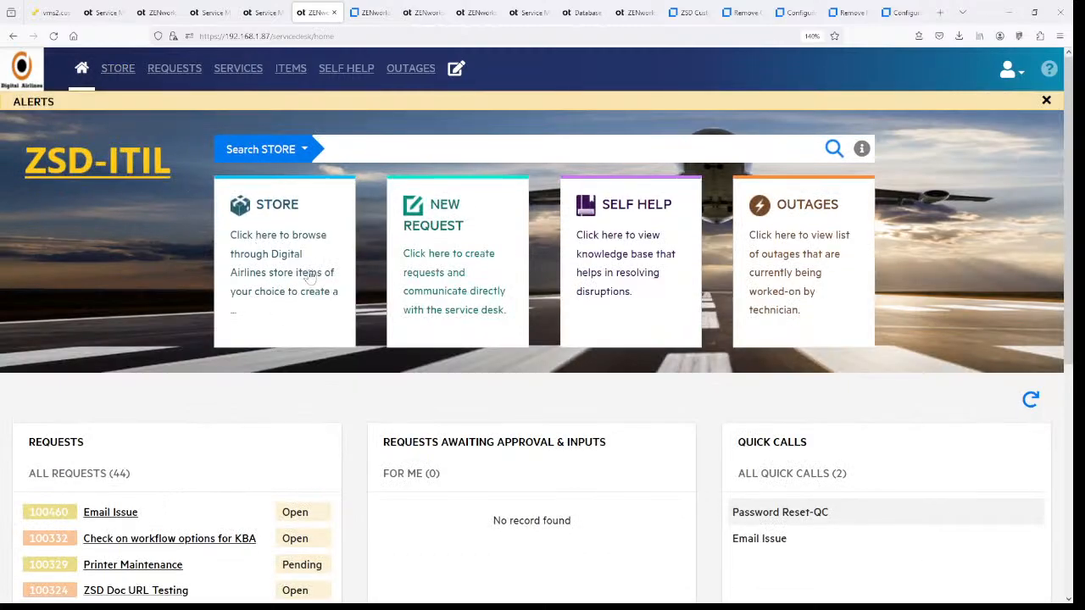
pyautogui.click(436, 255)
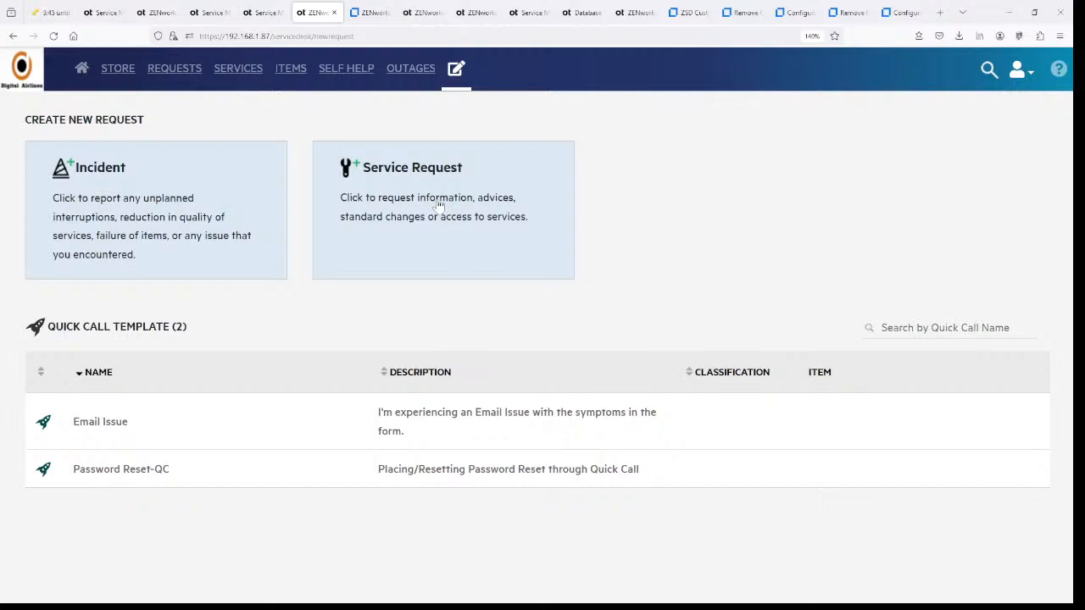
# - Prefix the IncidentLegend with 'This is break fix...' and save it
pyautogui.click(260, 13)
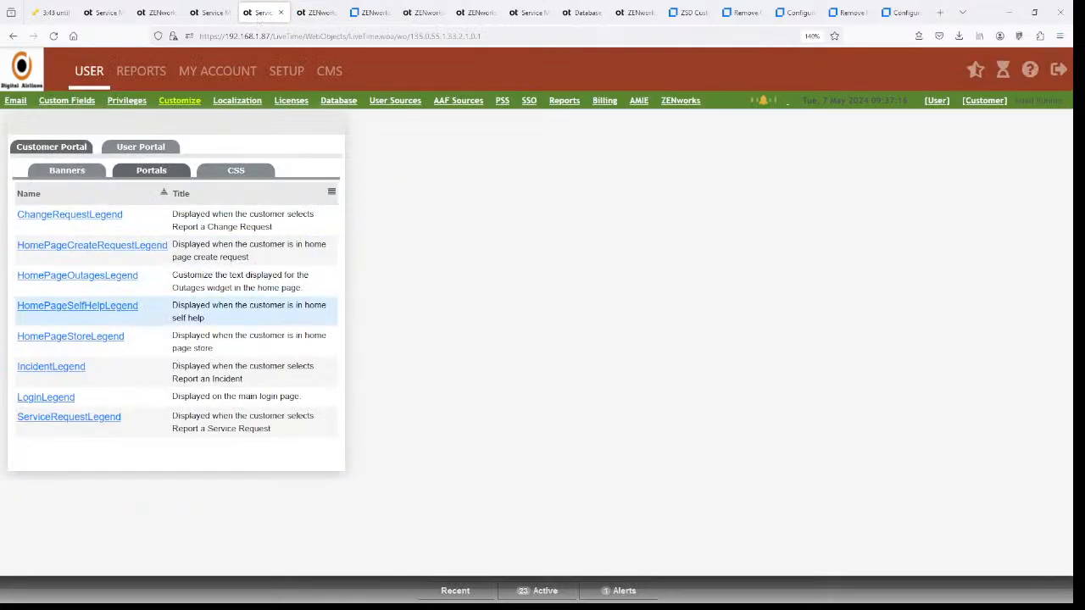
pyautogui.click(56, 373)
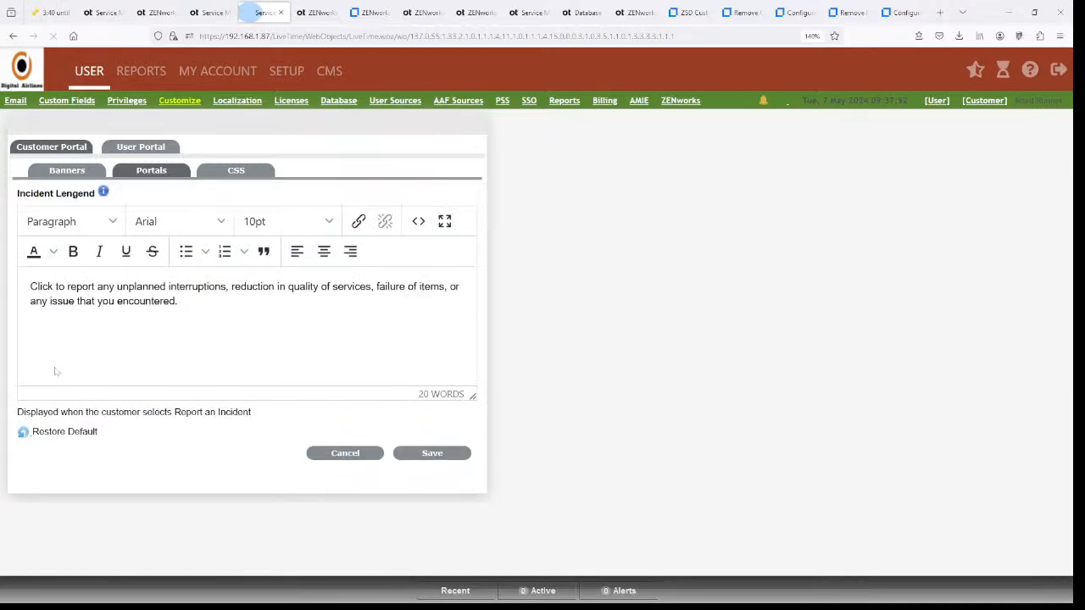
pyautogui.click(29, 291)
pyautogui.write('This is brea')
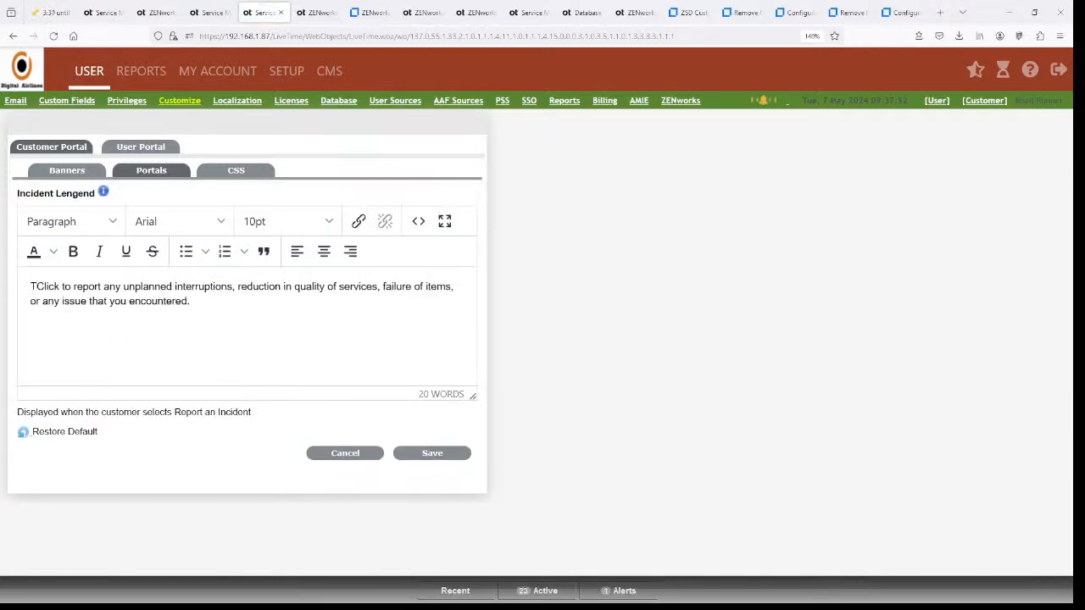
pyautogui.write('k fixe')
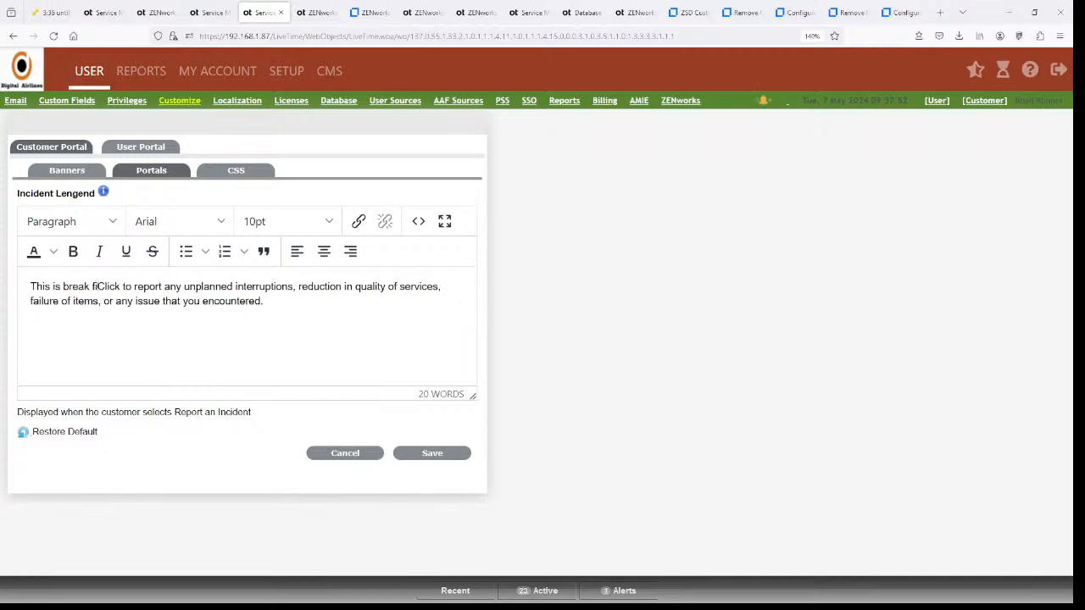
pyautogui.press('BackSpace')
pyautogui.write('...')
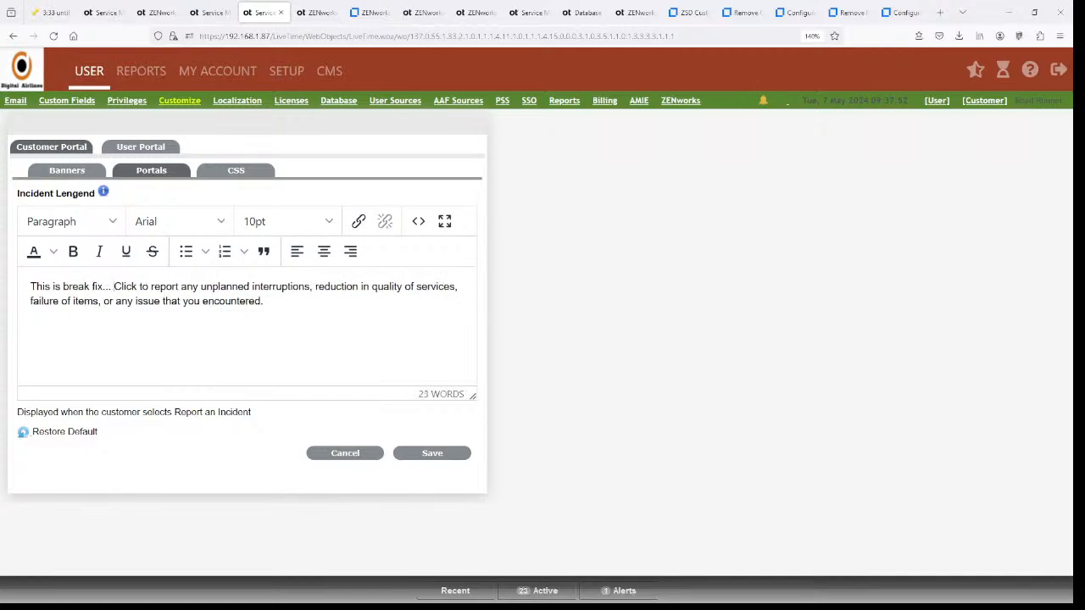
pyautogui.click(415, 455)
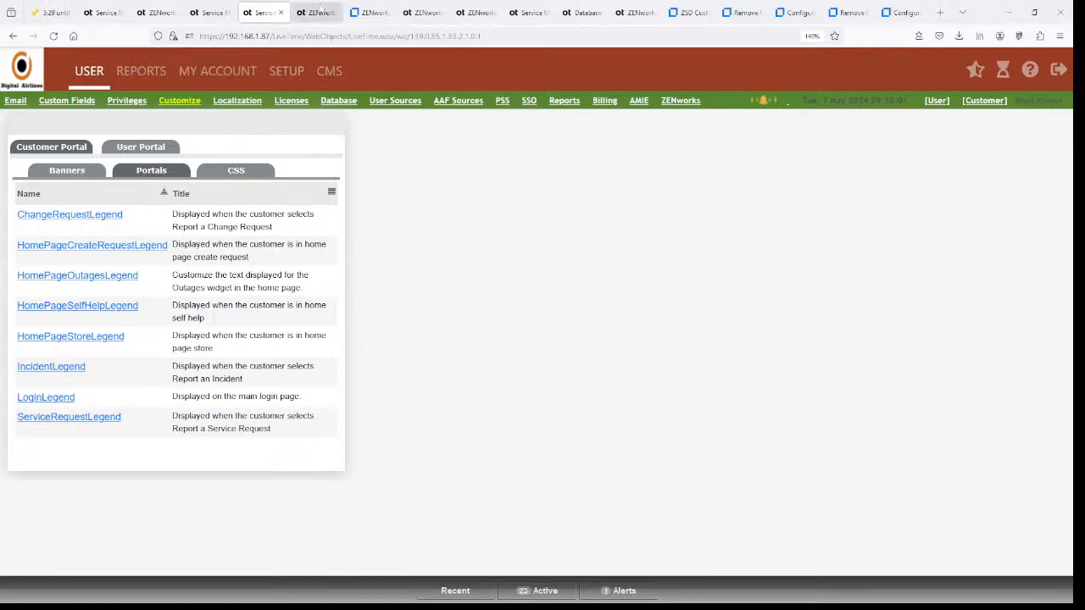
# - Reload the Create New Request page to see the new Incident text, then return to the admin page
pyautogui.click(318, 13)
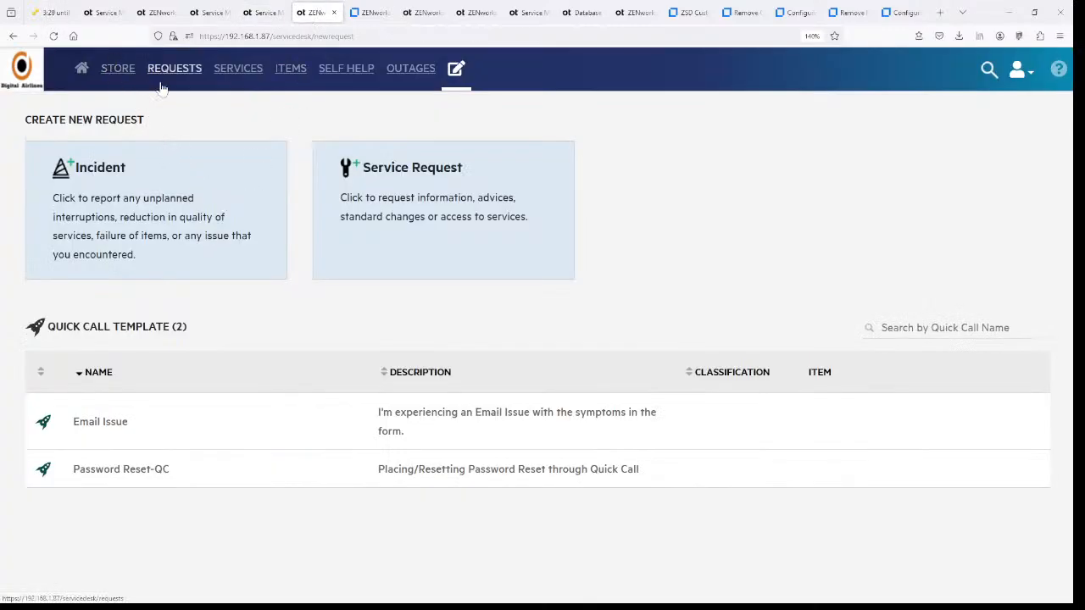
pyautogui.press('F5')
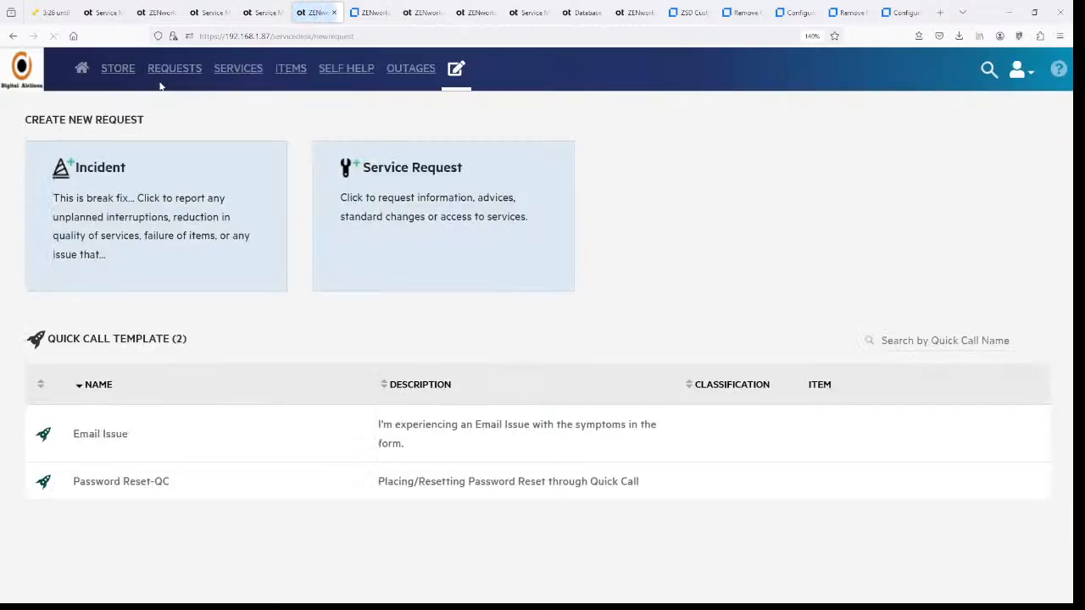
pyautogui.click(55, 12)
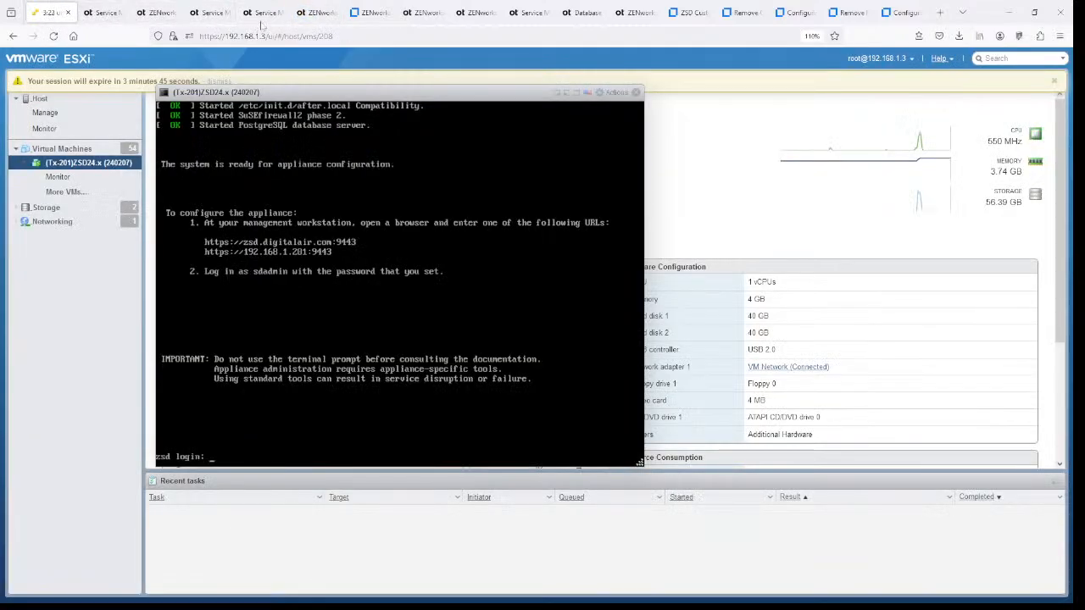
pyautogui.click(264, 13)
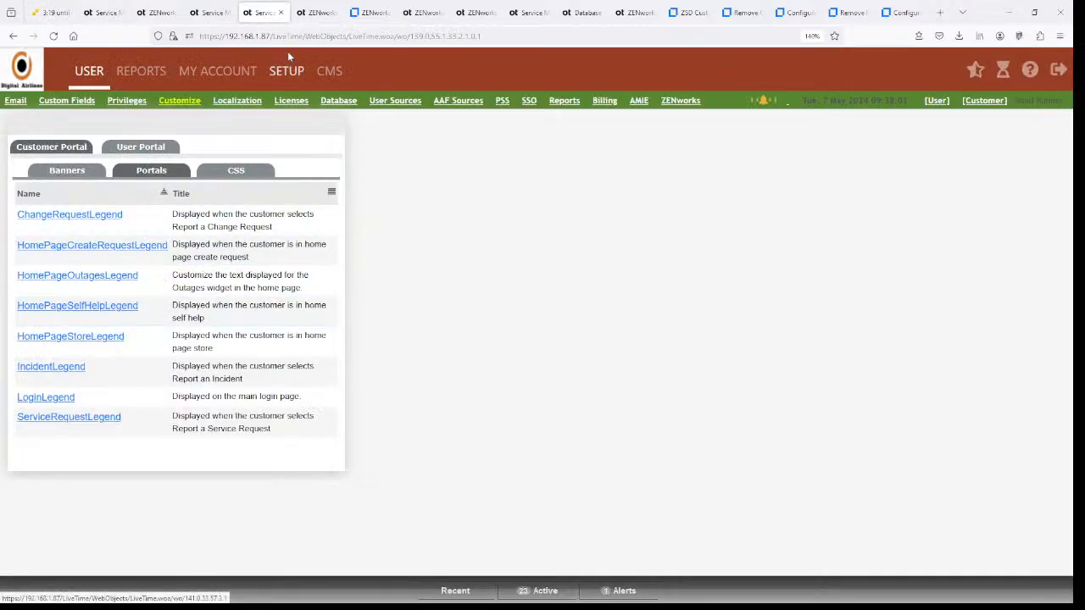
# - Check the Incident card's break-fix wording on Create New Request, then open the Remove New Request Dashlets article
pyautogui.click(316, 13)
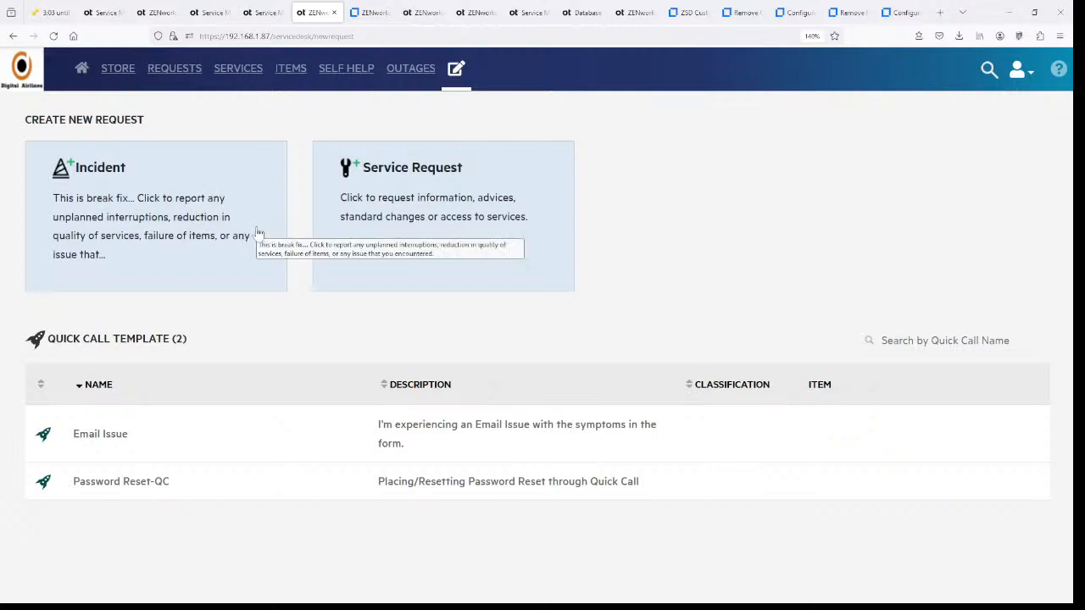
pyautogui.click(847, 12)
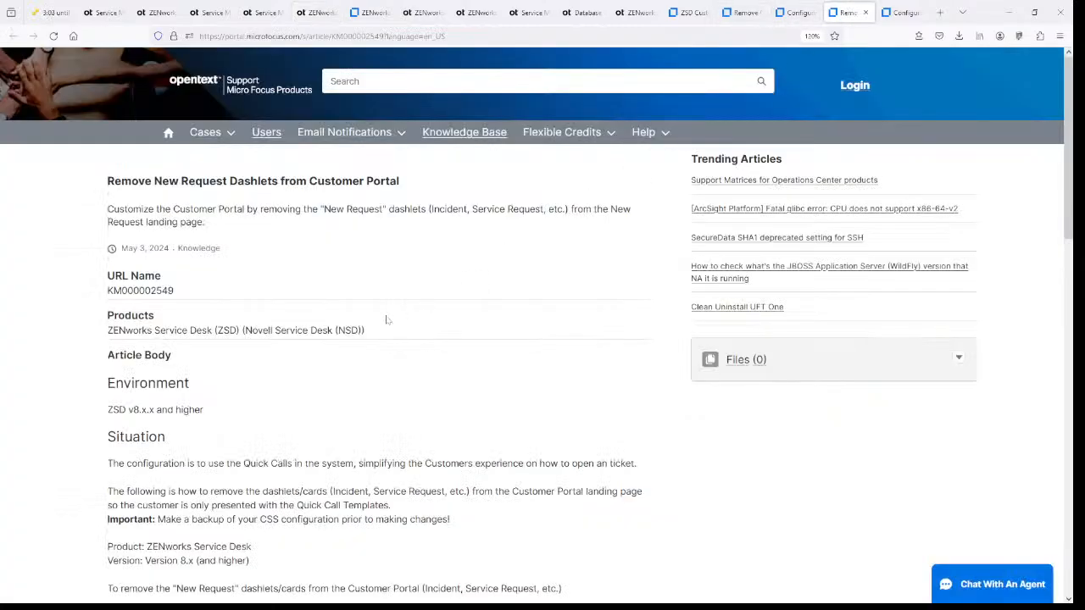
# - Copy the #createrequestheading CSS block from the KM000002549 article
pyautogui.scroll(-5, 376, 308)
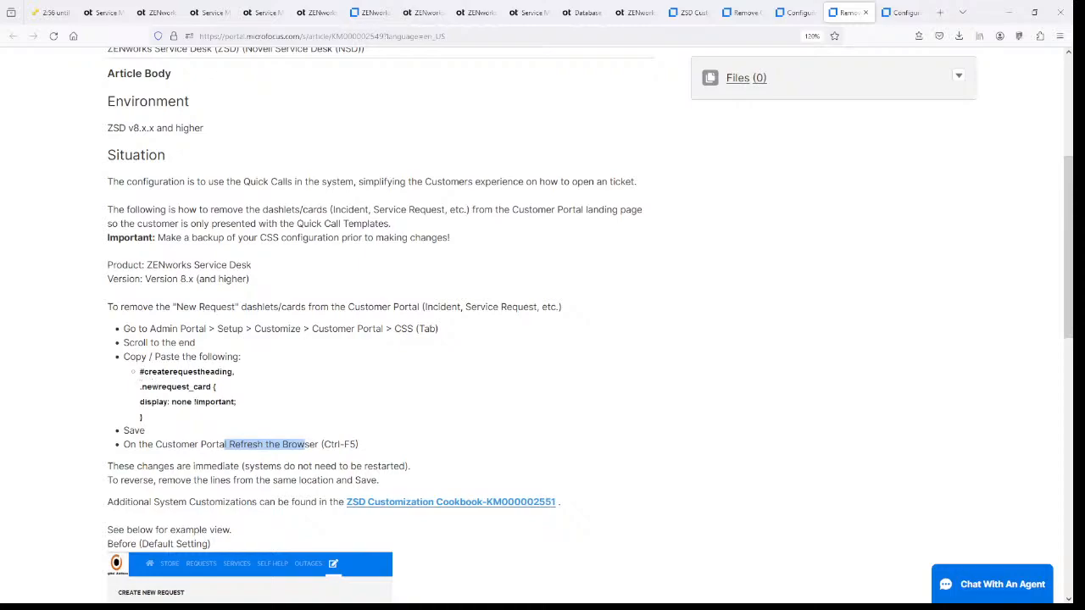
pyautogui.moveTo(139, 371); pyautogui.dragTo(242, 403)
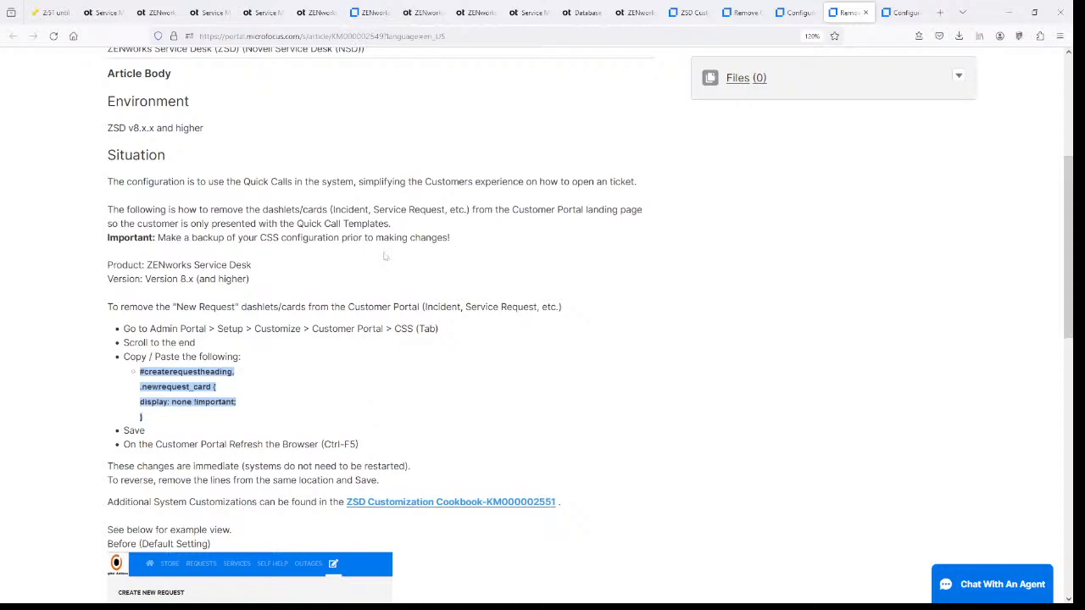
pyautogui.click(200, 13)
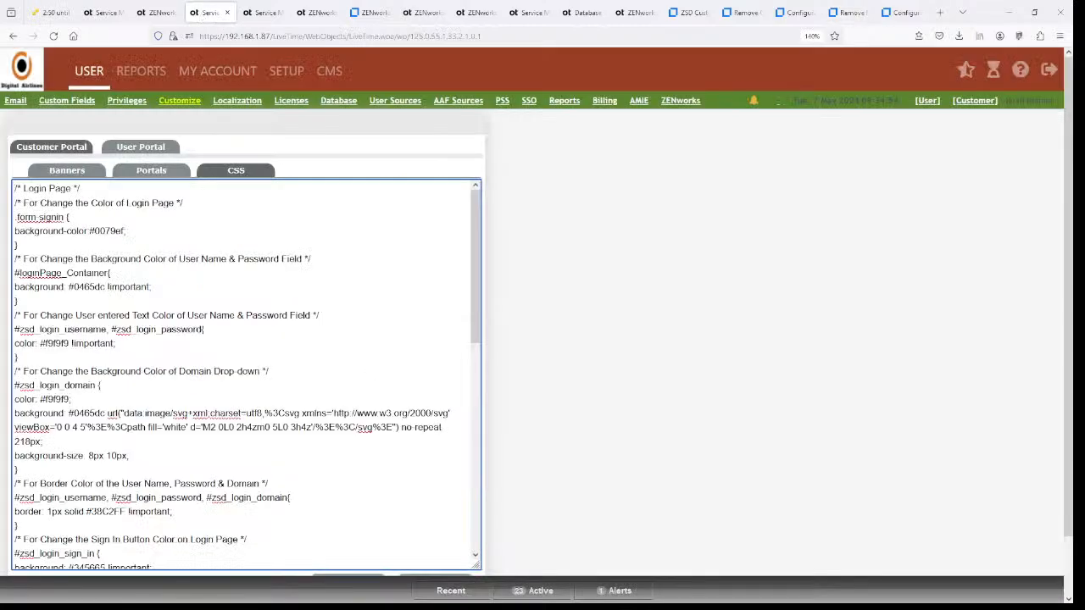
# - Paste the dashlet-hiding CSS at the end of the stylesheet and tidy its indentation
pyautogui.scroll(-10, 246, 373)
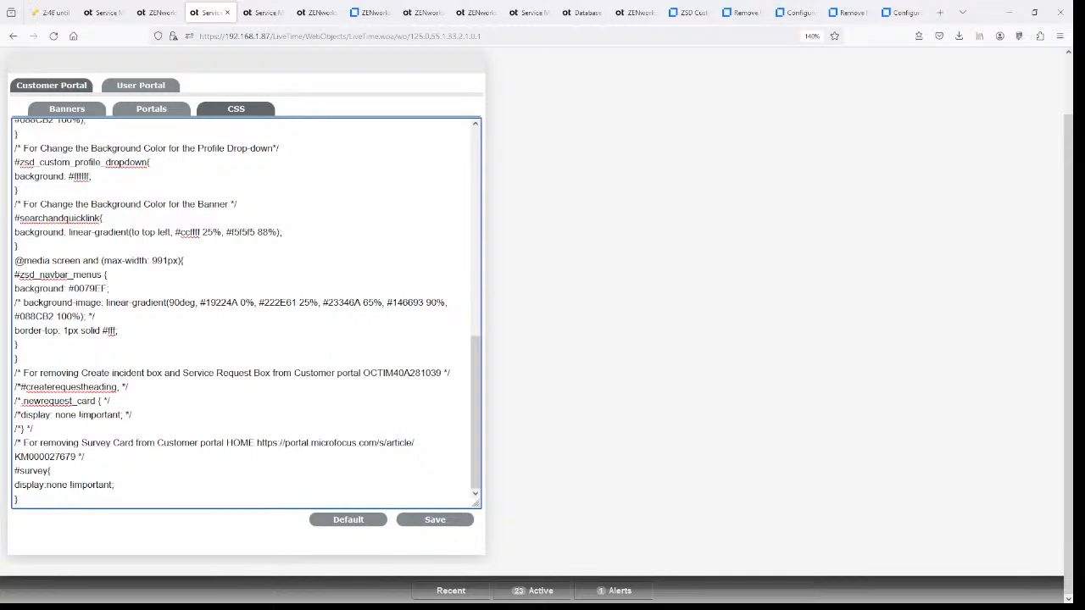
pyautogui.write('#createrequestheading, .newrequest_card { display: none !important; }')
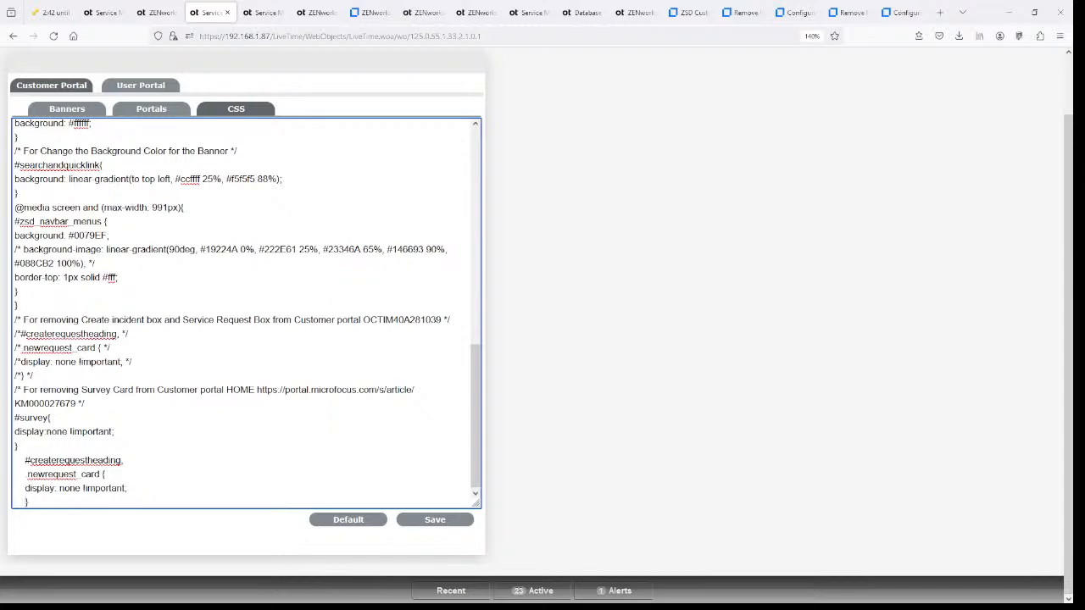
pyautogui.press('BackSpace')
pyautogui.press('BackSpace')
pyautogui.press('BackSpace')
pyautogui.press('BackSpace')
pyautogui.press('BackSpace')
pyautogui.press('Return')
pyautogui.press('Delete')
pyautogui.press('Delete')
pyautogui.press('Delete')
pyautogui.press('Delete')
pyautogui.press('Delete')
pyautogui.press('Delete')
pyautogui.press('Up')
pyautogui.press('Delete')
pyautogui.press('Delete')
pyautogui.press('Delete')
pyautogui.press('Delete')
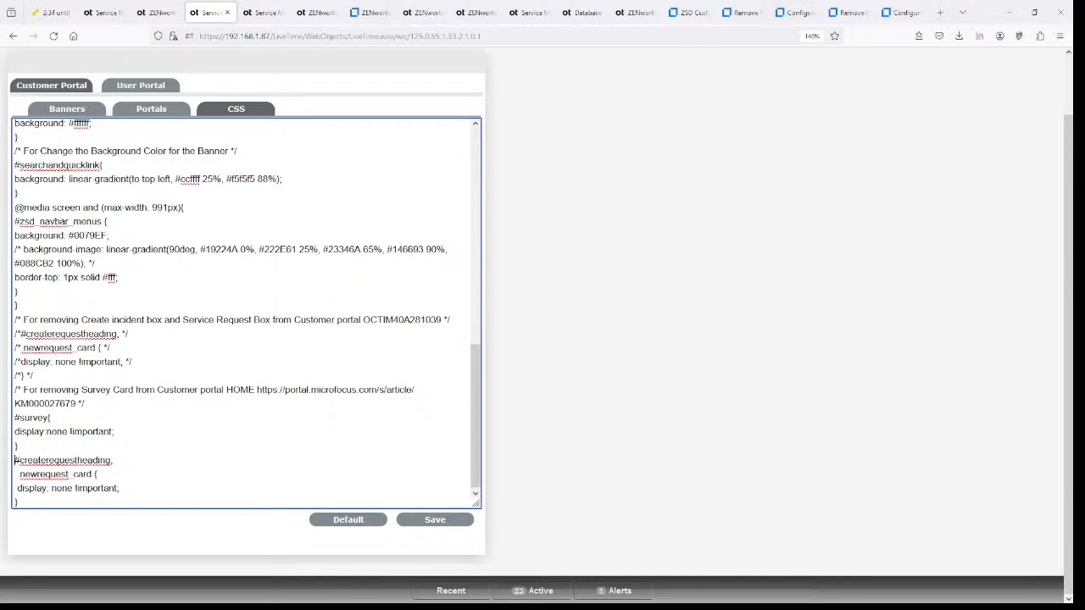
pyautogui.press('Down')
pyautogui.press('Delete')
pyautogui.press('Delete')
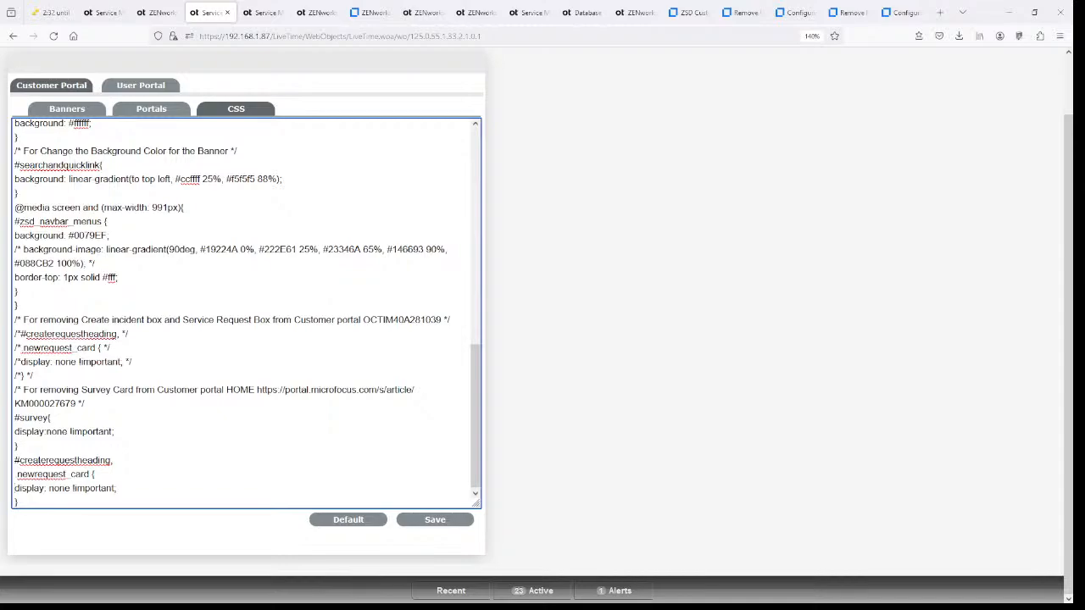
pyautogui.press('Return')
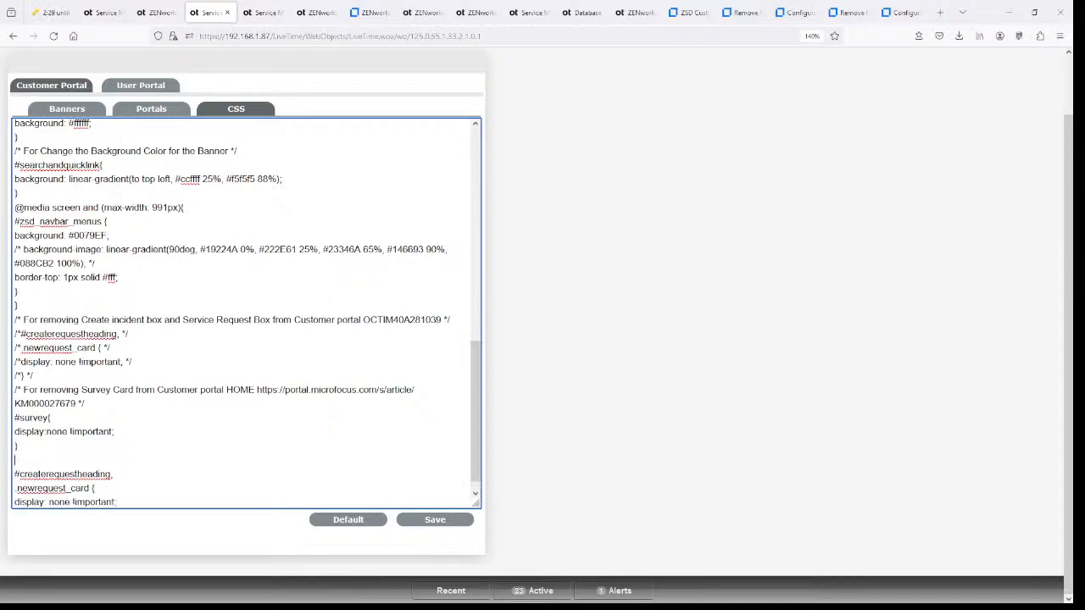
# - Copy the Survey Card comment above the new rule and rename it to 'New Request'
pyautogui.moveTo(85, 405); pyautogui.dragTo(14, 391)
pyautogui.hotkey('ctrl', 'c')
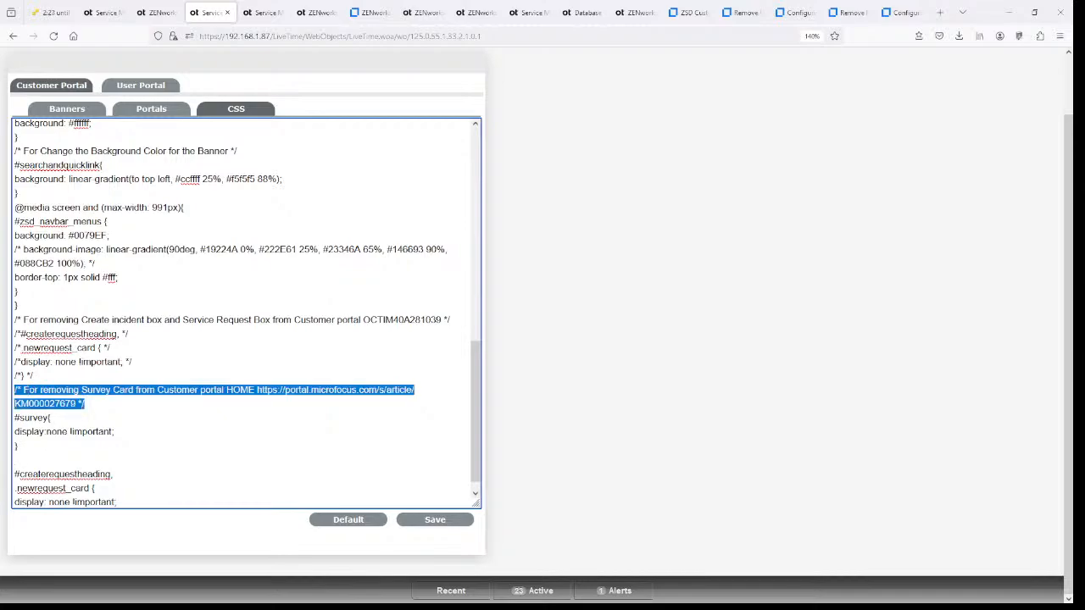
pyautogui.click(17, 460)
pyautogui.hotkey('ctrl', 'v')
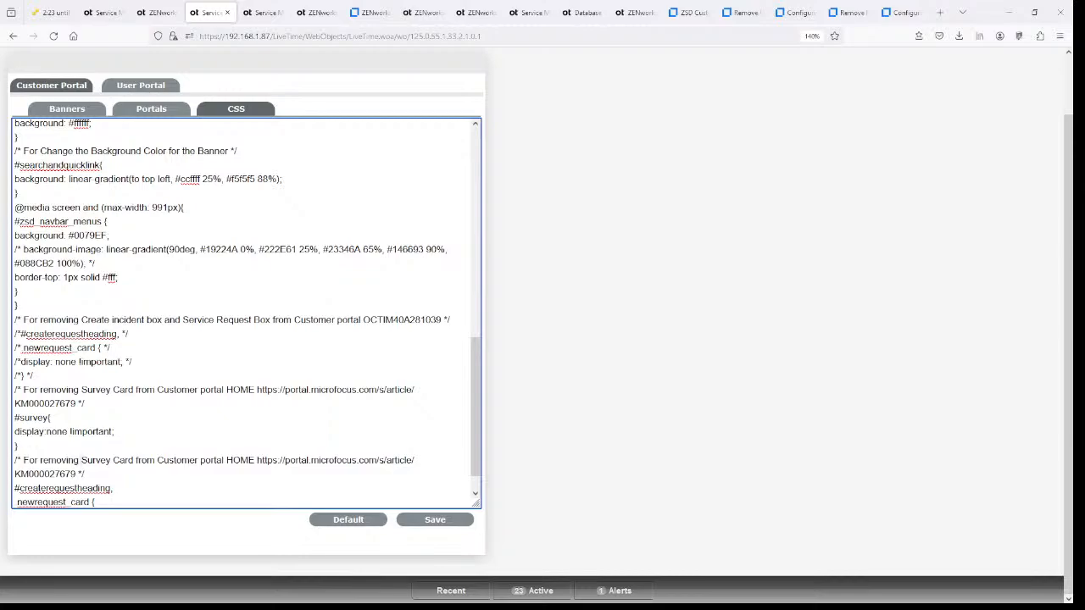
pyautogui.moveTo(81, 460); pyautogui.dragTo(133, 460)
pyautogui.write('New Request')
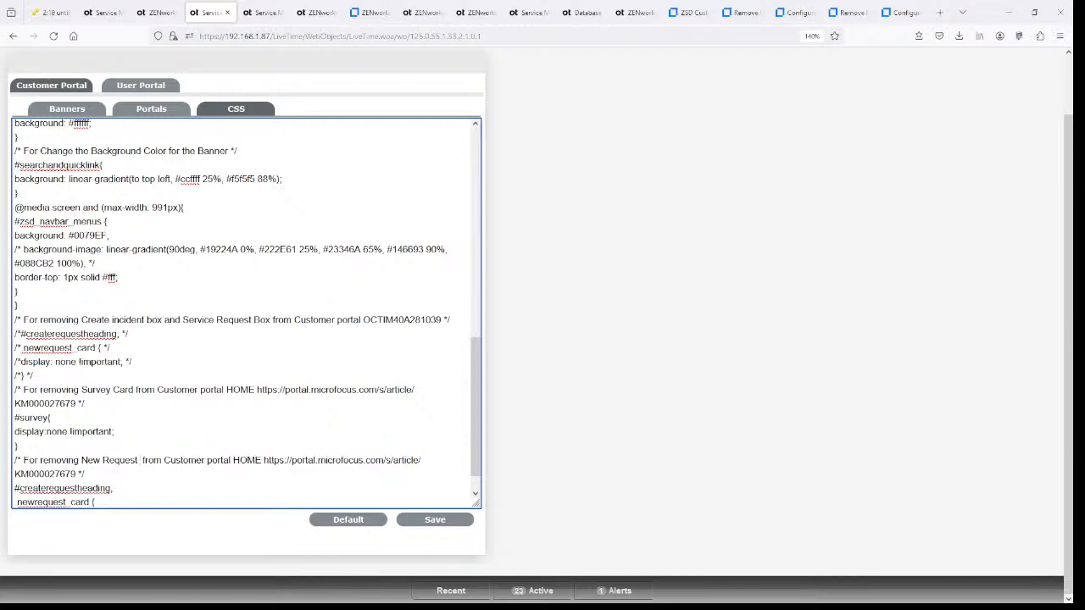
# - Compare the Survey Dashlet and cookbook articles with the New Request Dashlets article
pyautogui.click(751, 12)
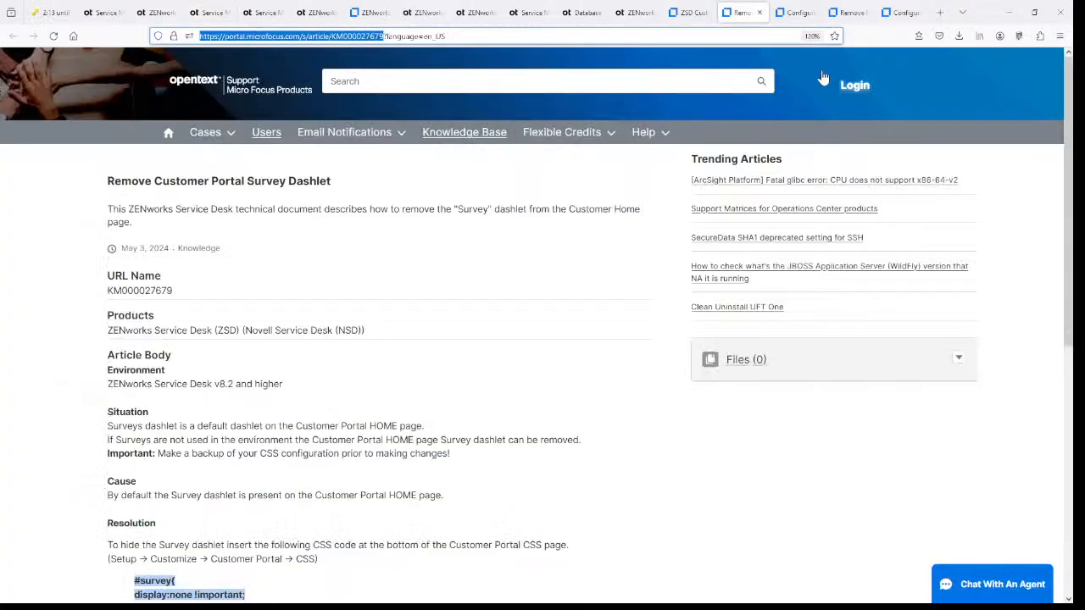
pyautogui.click(797, 13)
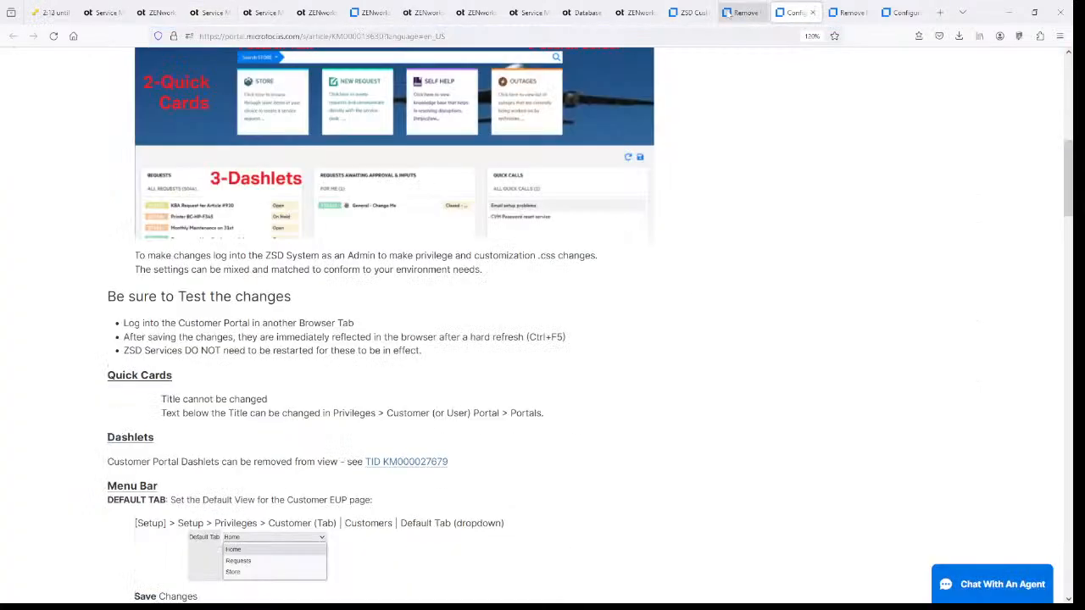
pyautogui.click(848, 20)
pyautogui.scroll(3, 543, 322)
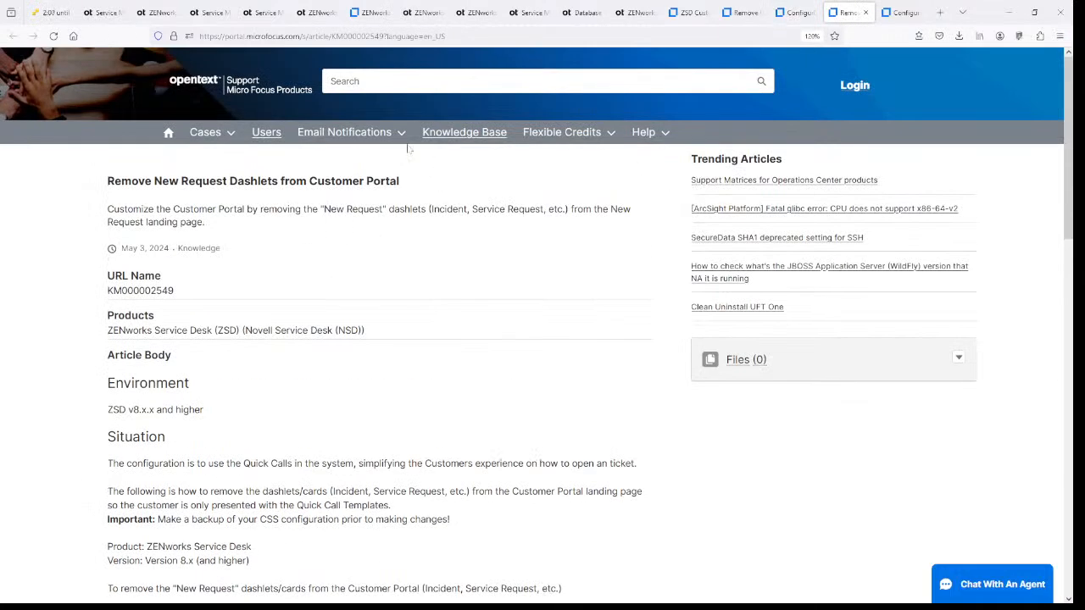
pyautogui.click(213, 17)
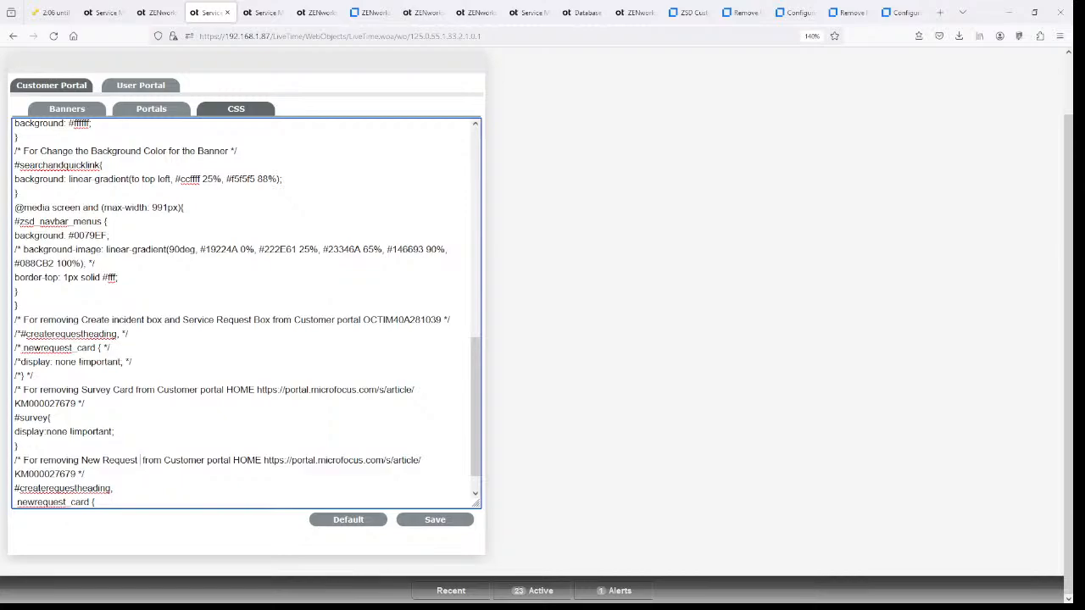
# - Change the comment to 'New Request Dashlets', removing HOME and the old article URL
pyautogui.write('Dashlets')
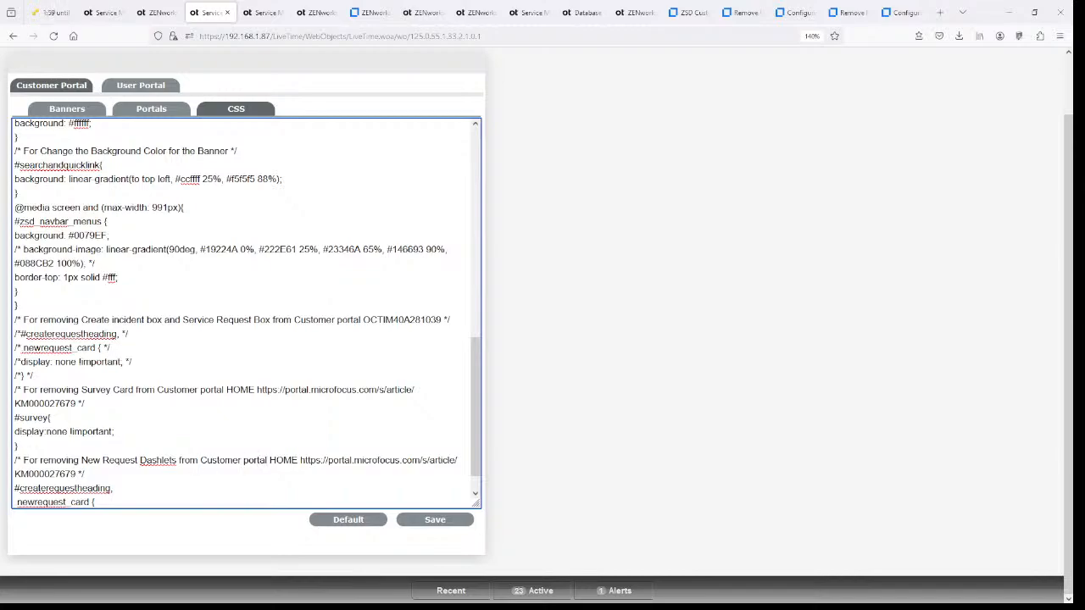
pyautogui.press('BackSpace')
pyautogui.press('BackSpace')
pyautogui.press('BackSpace')
pyautogui.press('BackSpace')
pyautogui.press('Delete')
pyautogui.press('Delete')
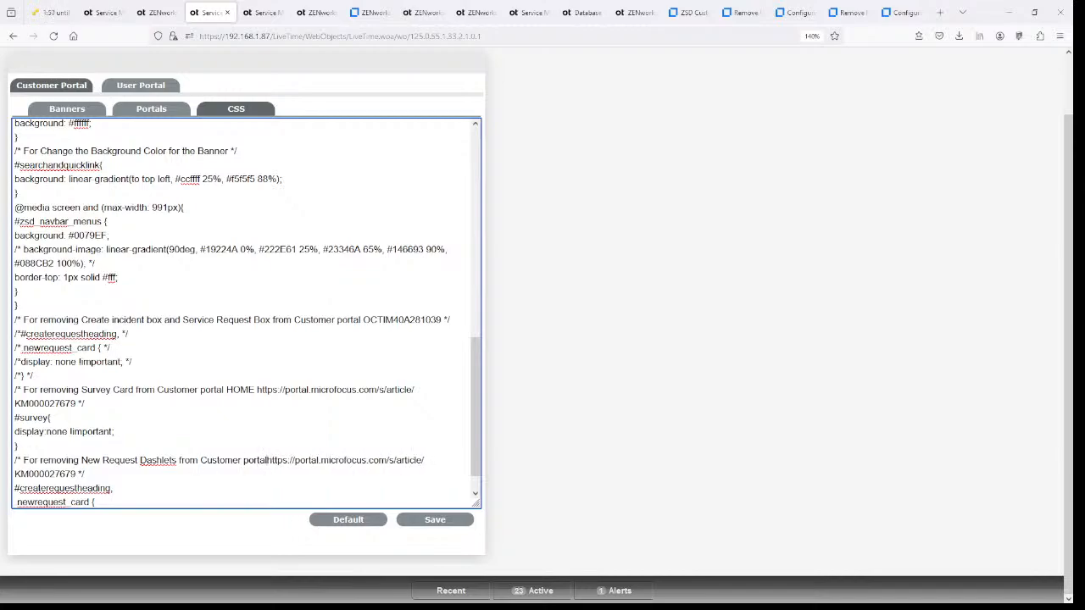
pyautogui.hotkey('shift', 'Down')
pyautogui.hotkey('shift', 'Left')
pyautogui.hotkey('shift', 'Left')
pyautogui.hotkey('shift', 'Left')
pyautogui.press('BackSpace')
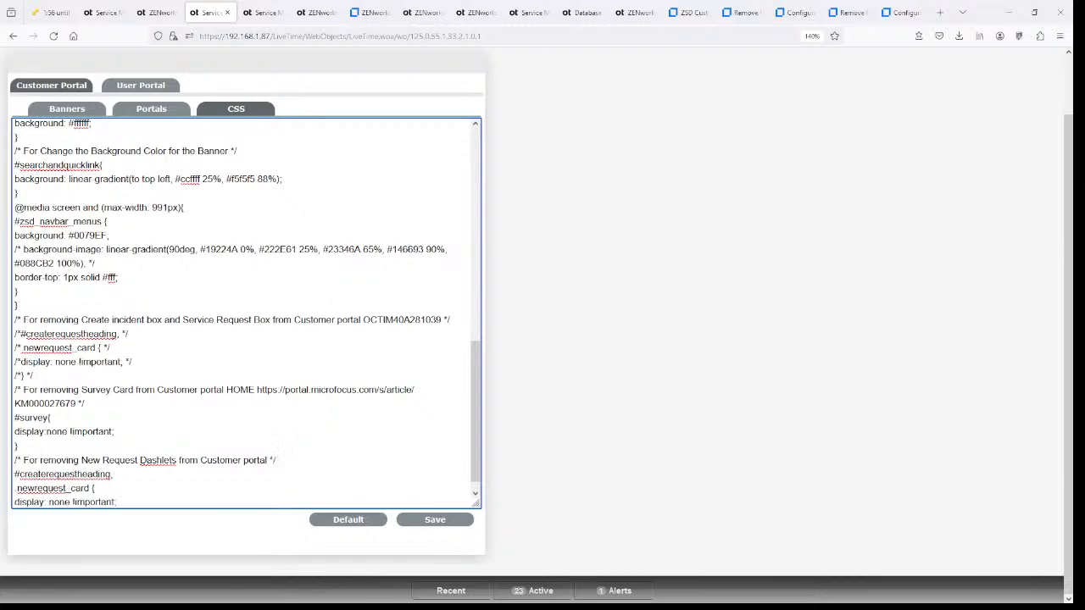
# - Paste the KM000002549 article URL into the comment and save the stylesheet
pyautogui.click(851, 13)
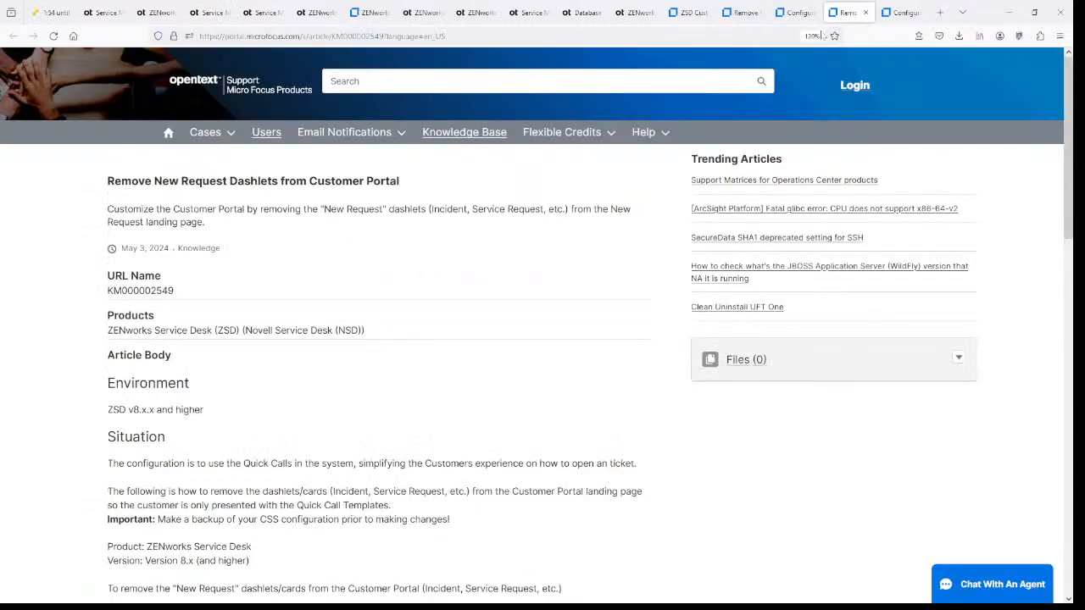
pyautogui.click(284, 36)
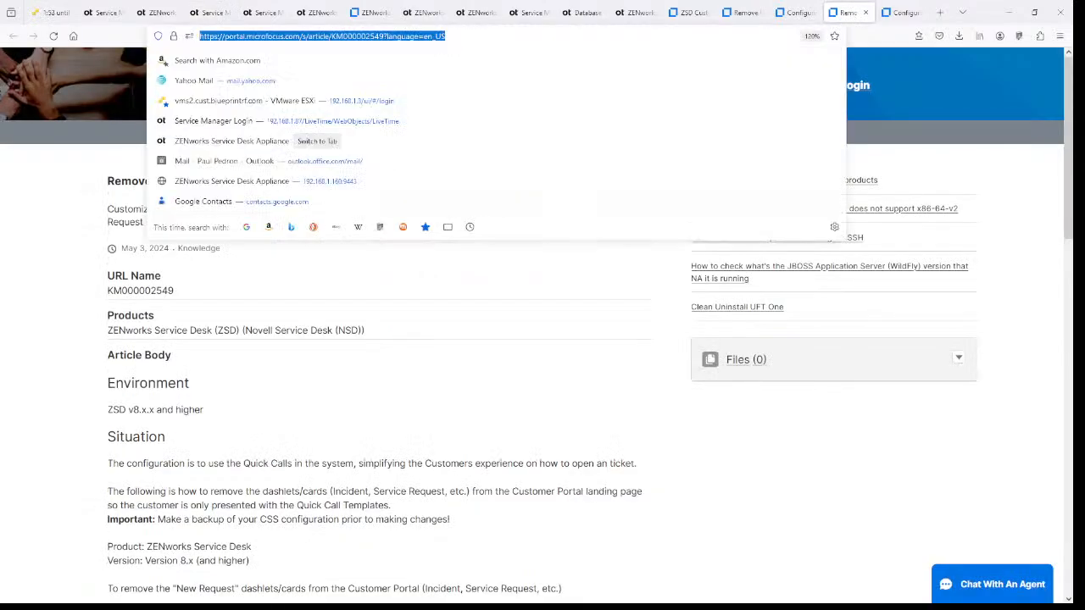
pyautogui.click(284, 36)
pyautogui.hotkey('ctrl', 'shift', 'Left')
pyautogui.hotkey('ctrl', 'shift', 'Left')
pyautogui.hotkey('ctrl', 'shift', 'Left')
pyautogui.hotkey('ctrl', 'shift', 'Left')
pyautogui.hotkey('ctrl', 'shift', 'Left')
pyautogui.hotkey('ctrl', 'shift', 'Left')
pyautogui.hotkey('ctrl', 'shift', 'Left')
pyautogui.hotkey('ctrl', 'shift', 'Left')
pyautogui.hotkey('ctrl', 'c')
pyautogui.click(208, 12)
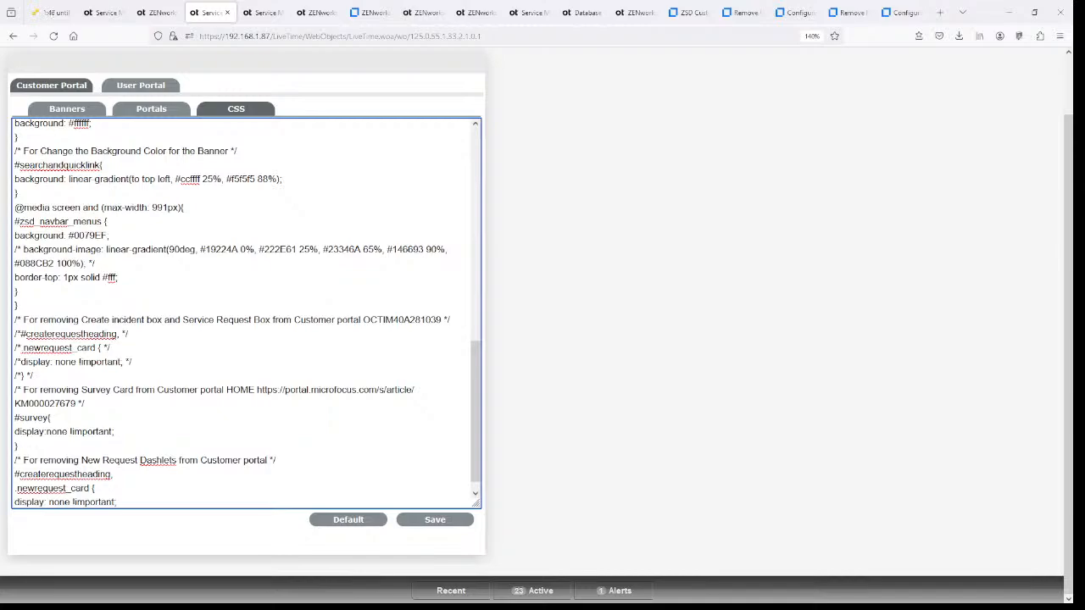
pyautogui.click(269, 460)
pyautogui.hotkey('ctrl', 'v')
pyautogui.click(430, 525)
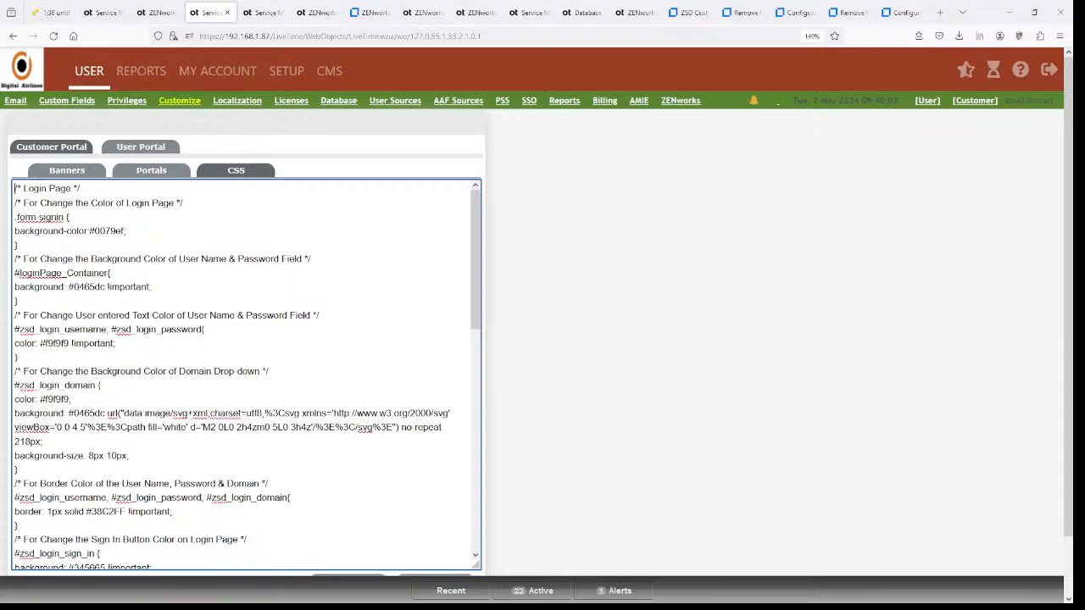
# - Save the stylesheet and refresh the New Request page, leaving only the Quick Call templates
pyautogui.scroll(-15, 479, 547)
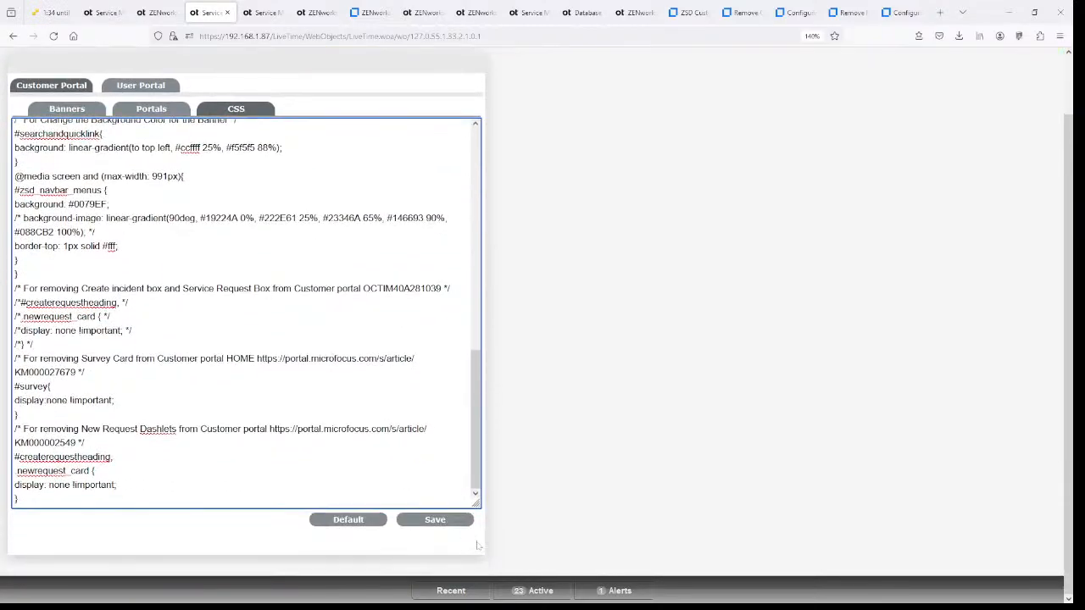
pyautogui.click(441, 522)
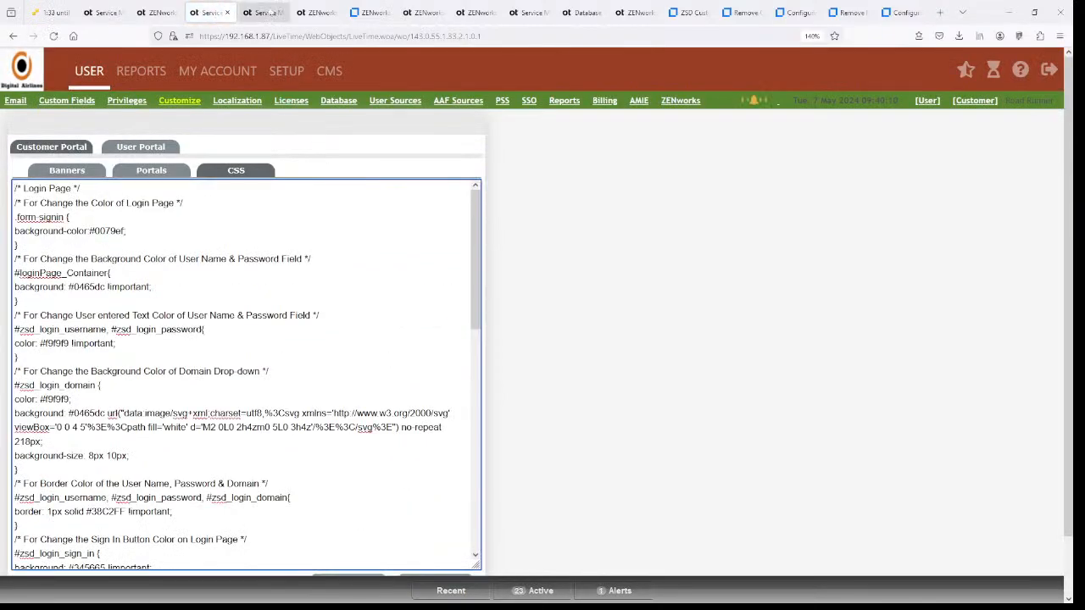
pyautogui.click(261, 12)
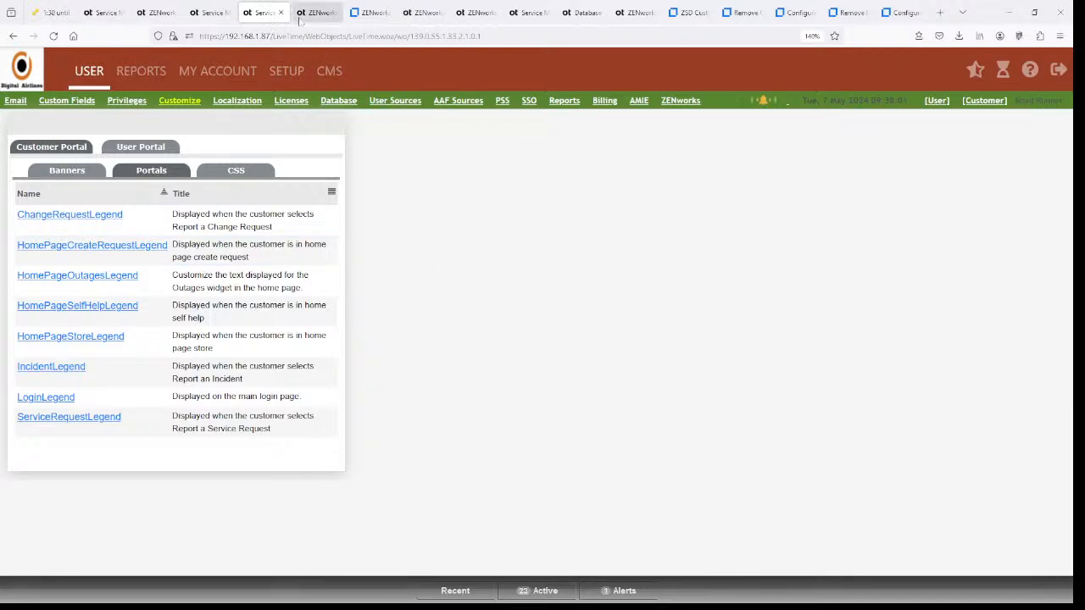
pyautogui.click(302, 14)
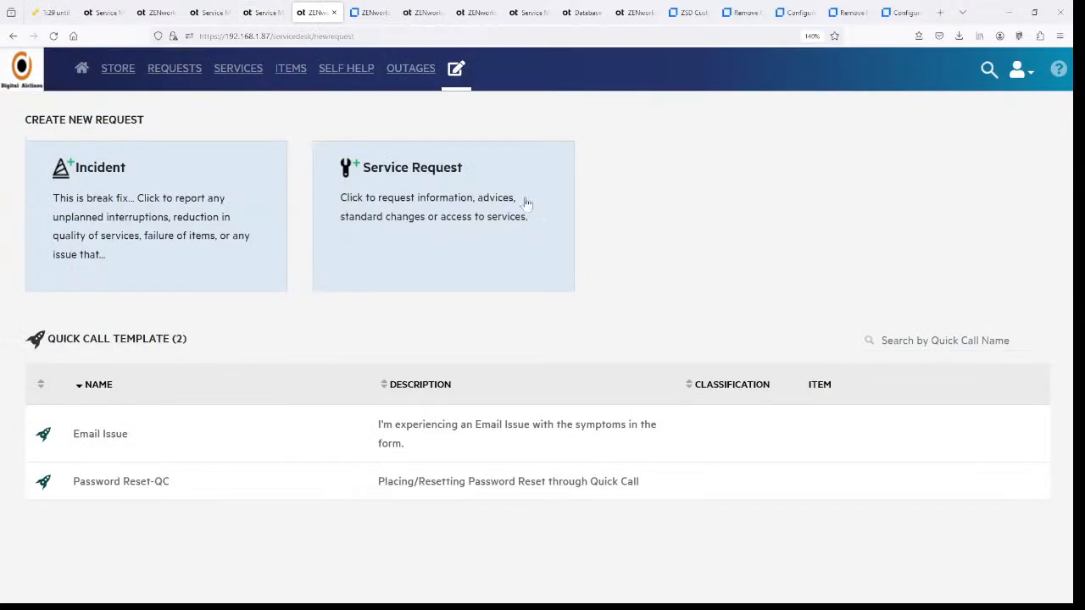
pyautogui.press('F5')
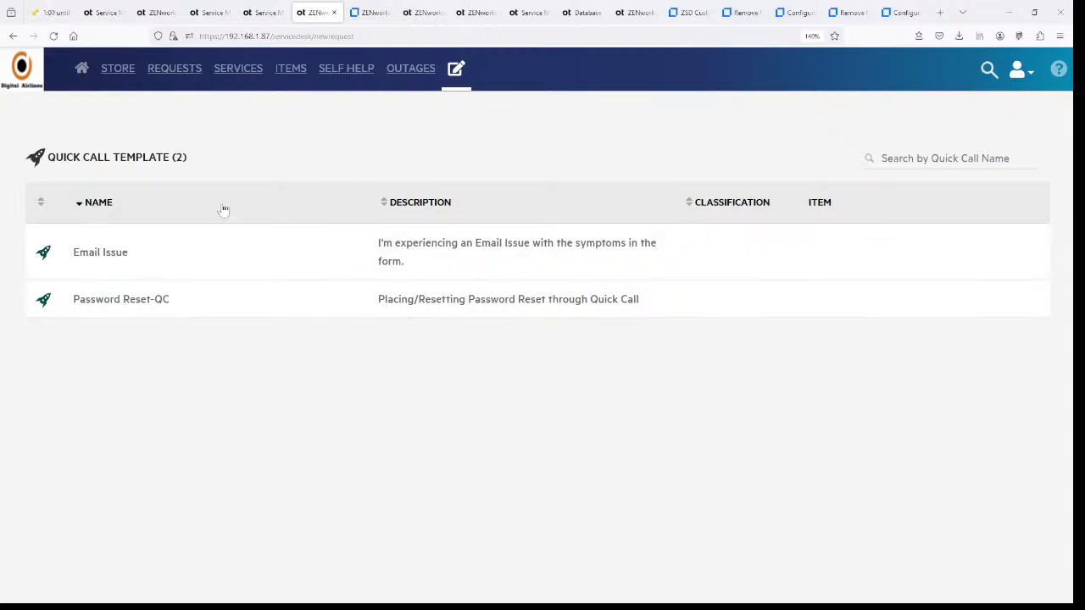
# - Close the commented-out CSS block with '/', save, and reload the user portal
pyautogui.click(263, 12)
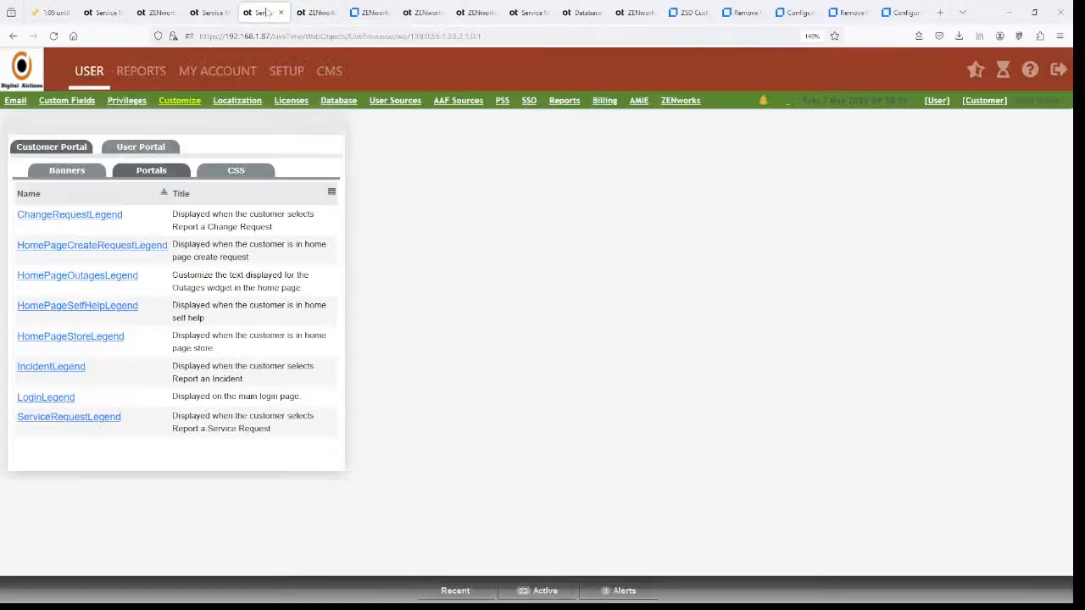
pyautogui.click(212, 13)
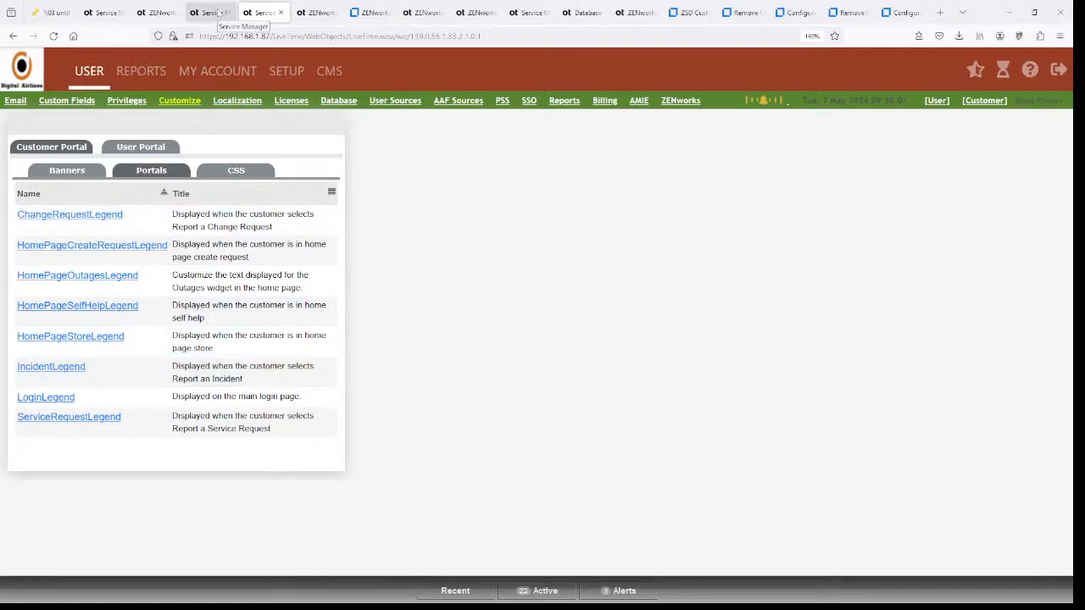
pyautogui.scroll(-20, 246, 373)
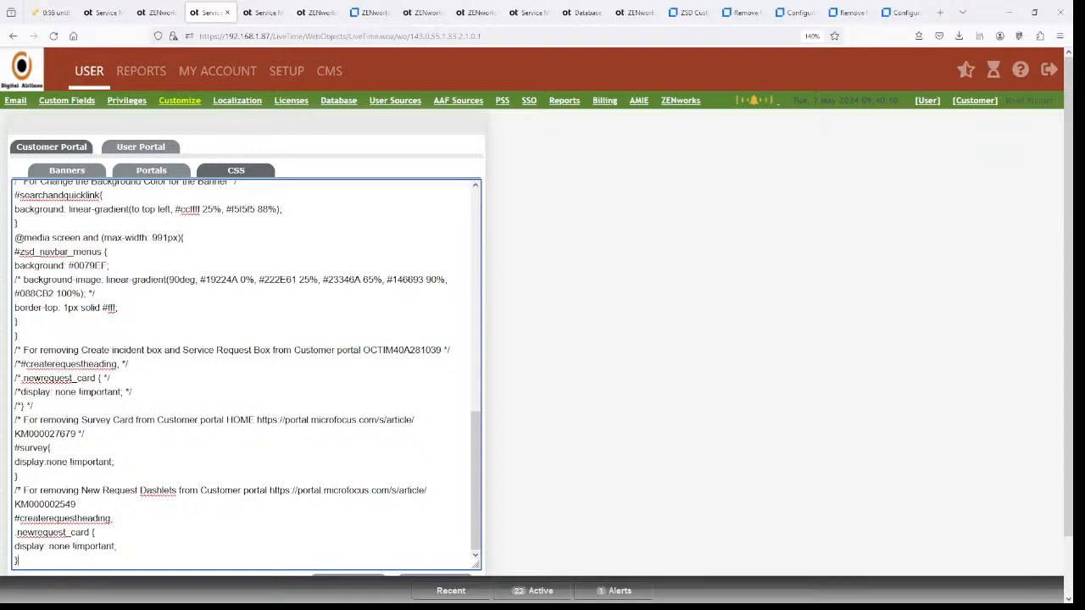
pyautogui.write('/')
pyautogui.scroll(-1, 573, 480)
pyautogui.click(448, 526)
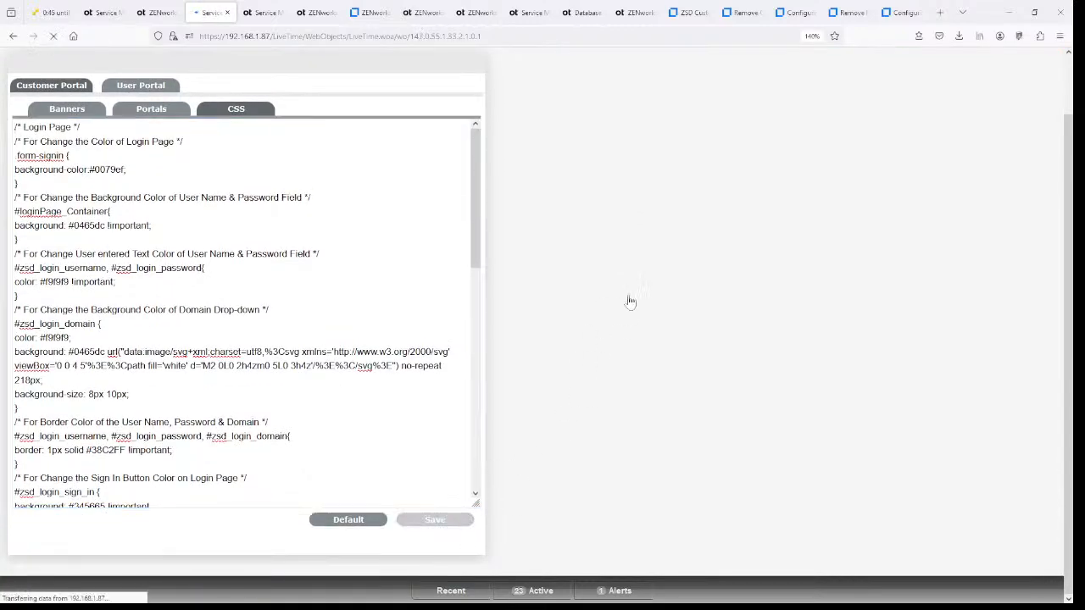
pyautogui.click(312, 12)
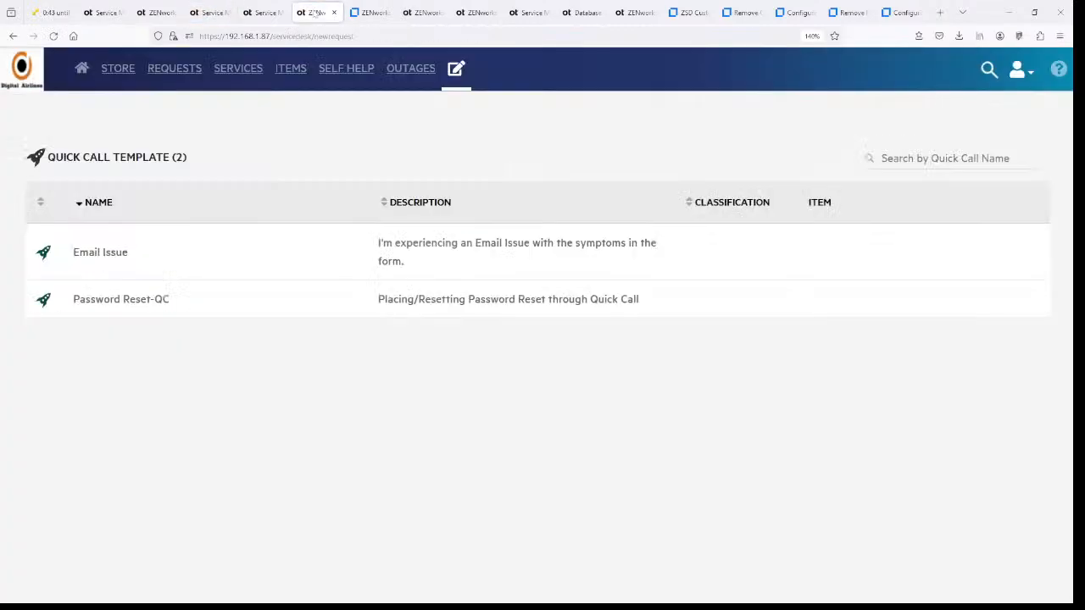
pyautogui.press('F5')
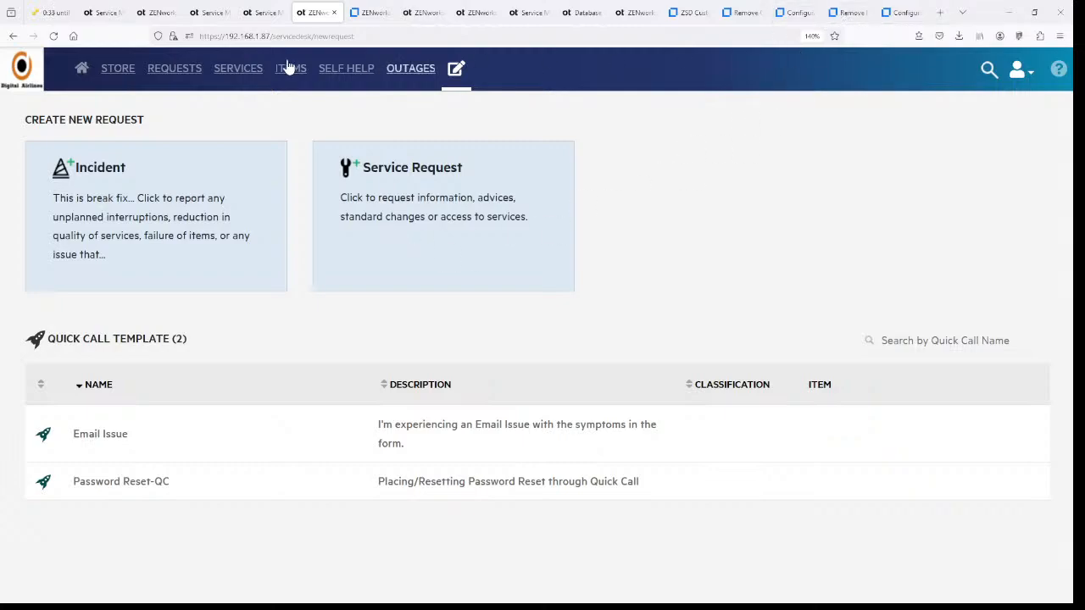
pyautogui.click(51, 12)
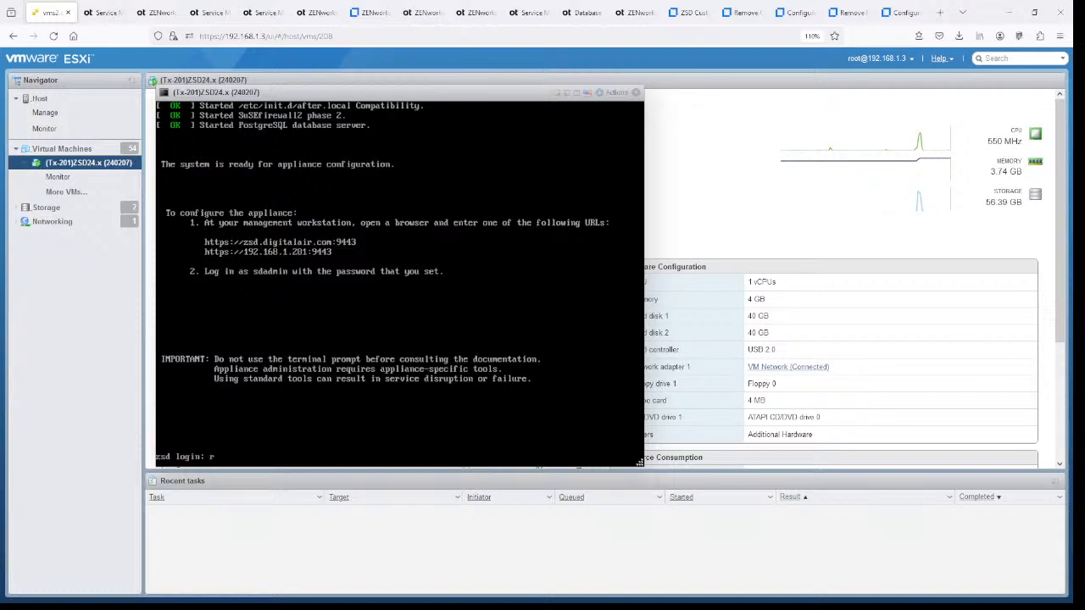
# - Log in as root and display the current login message with cat /etc/issue
pyautogui.write('oot')
pyautogui.press('Return')
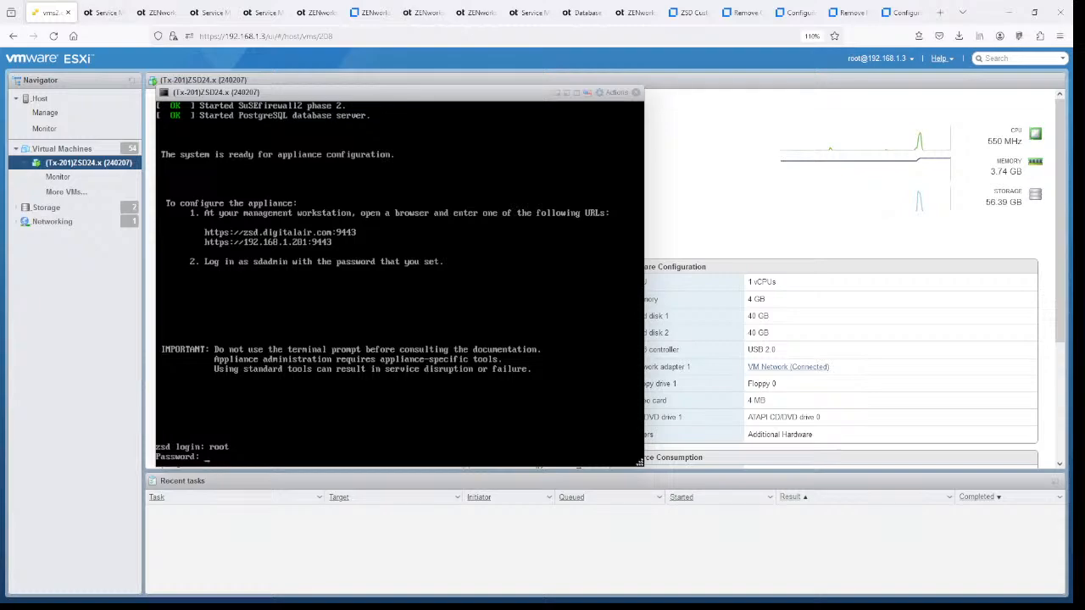
pyautogui.press('Return')
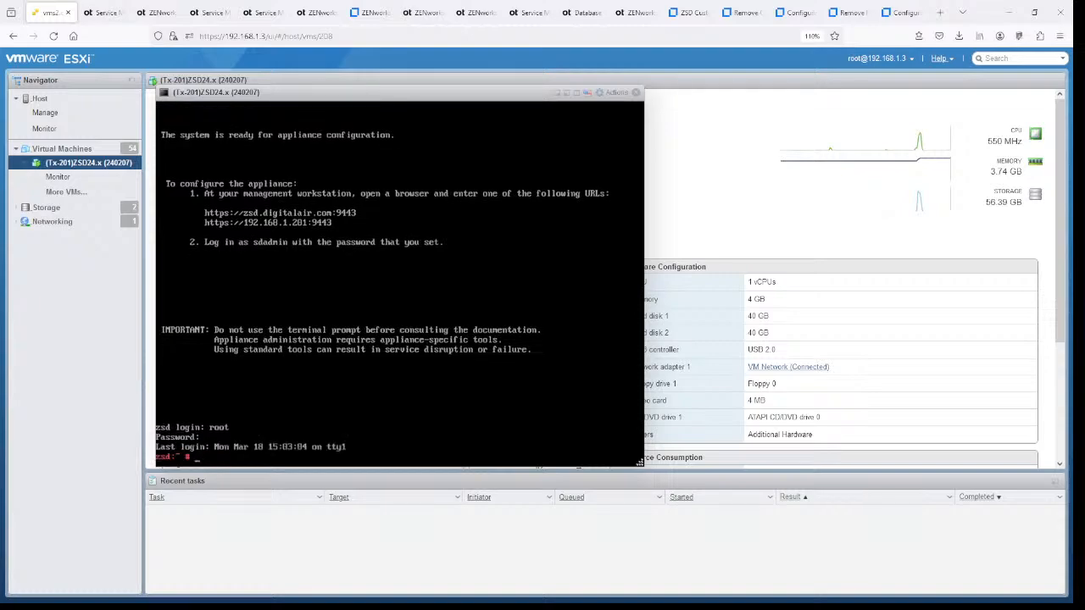
pyautogui.write('cat /etc/issue')
pyautogui.press('Return')
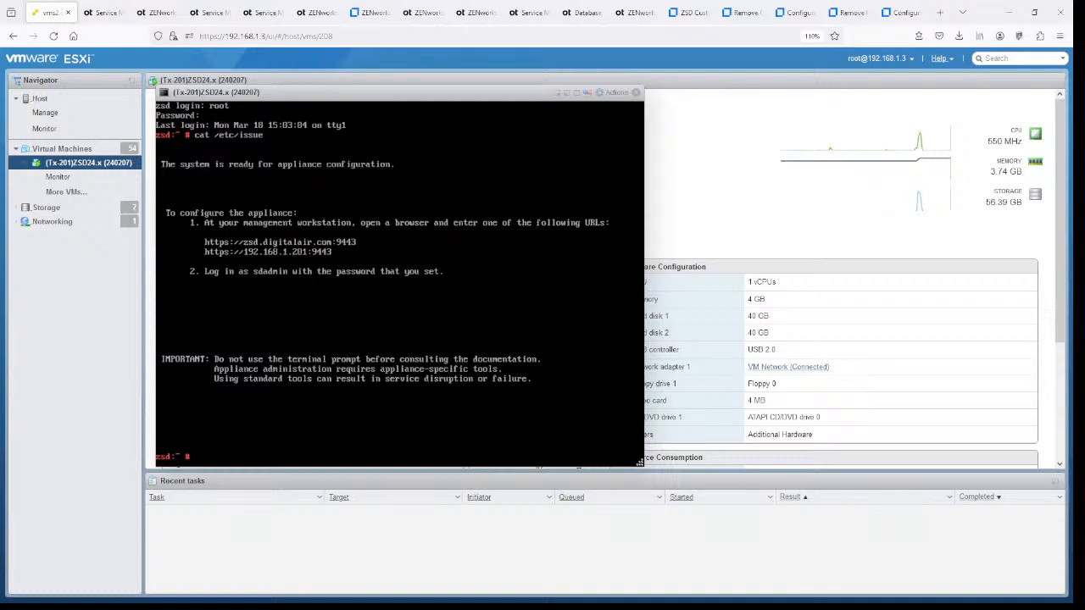
# - Edit /etc/issue to add an asterisk-framed 'This is (201) Lab for ZENcast' banner
pyautogui.write('edit /etc/issue')
pyautogui.press('Return')
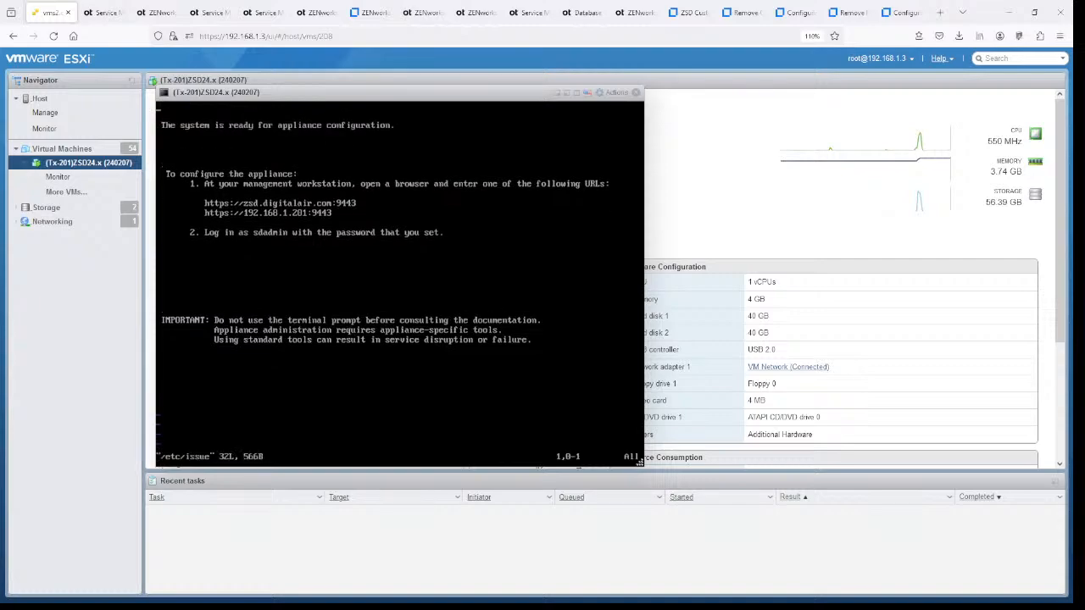
pyautogui.press('i')
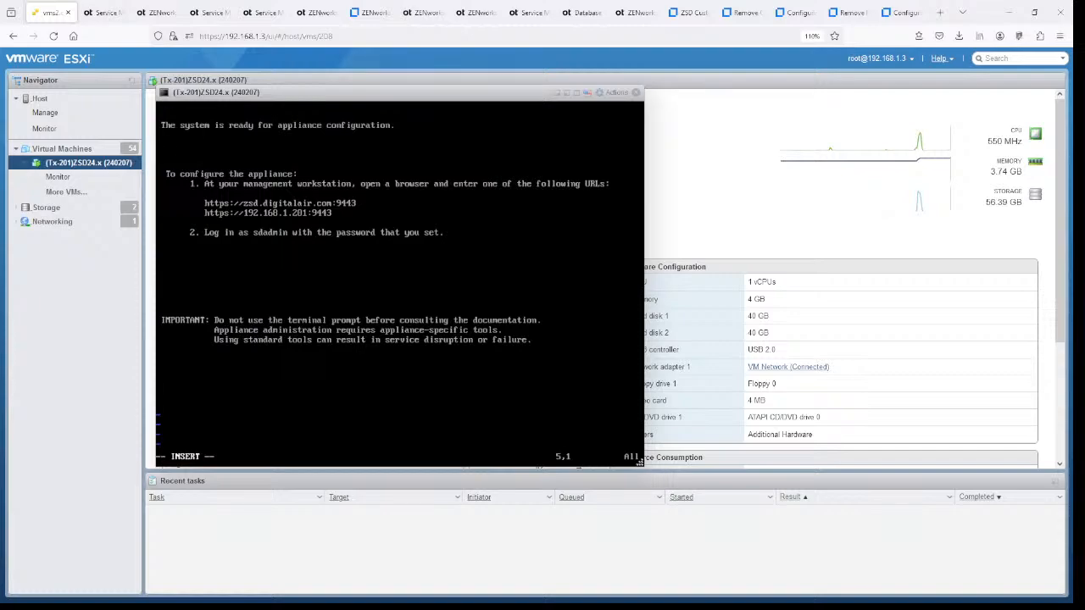
pyautogui.write('***************************************************')
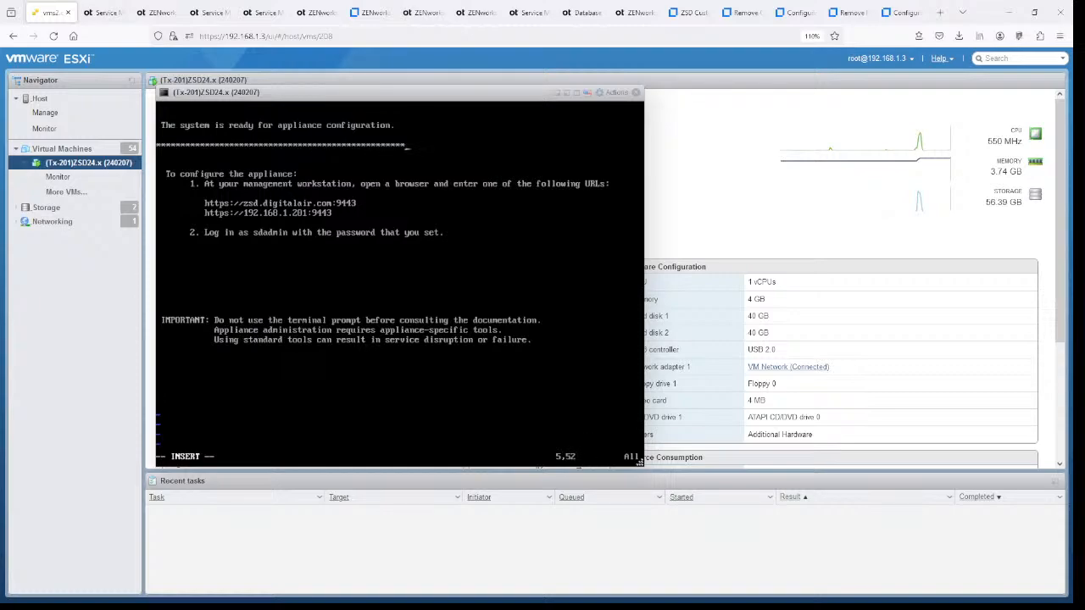
pyautogui.write('*')
pyautogui.press('Return')
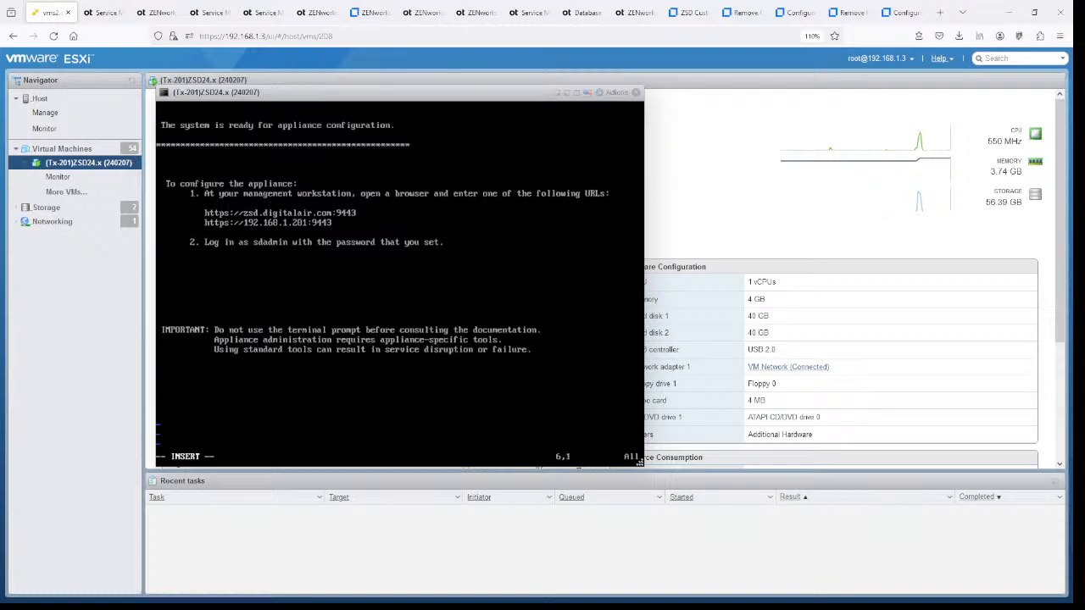
pyautogui.write('**  This is (201) La')
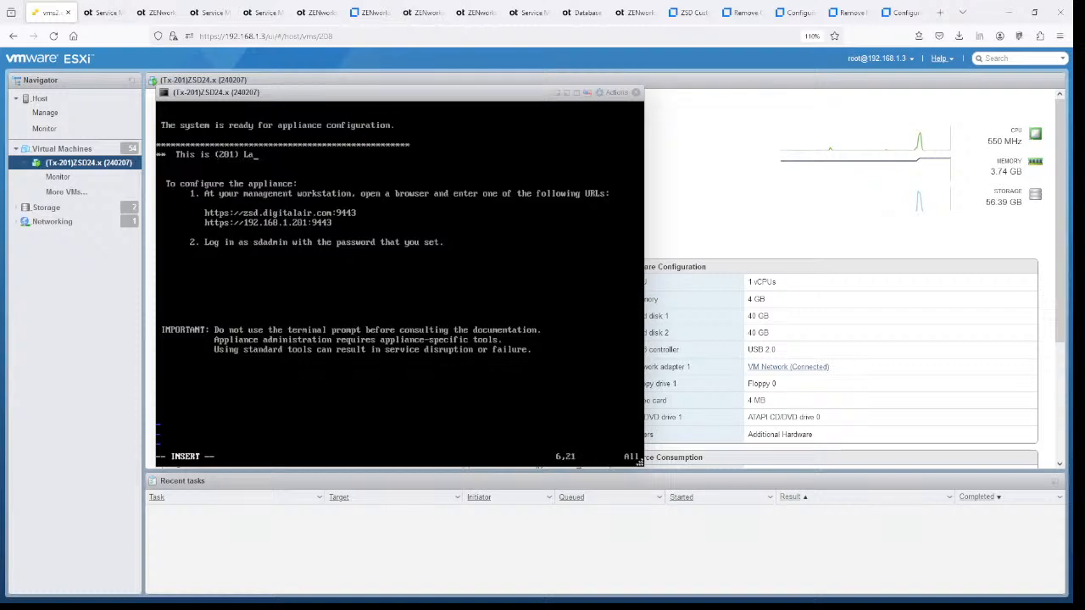
pyautogui.write('b for ZENcast              ')
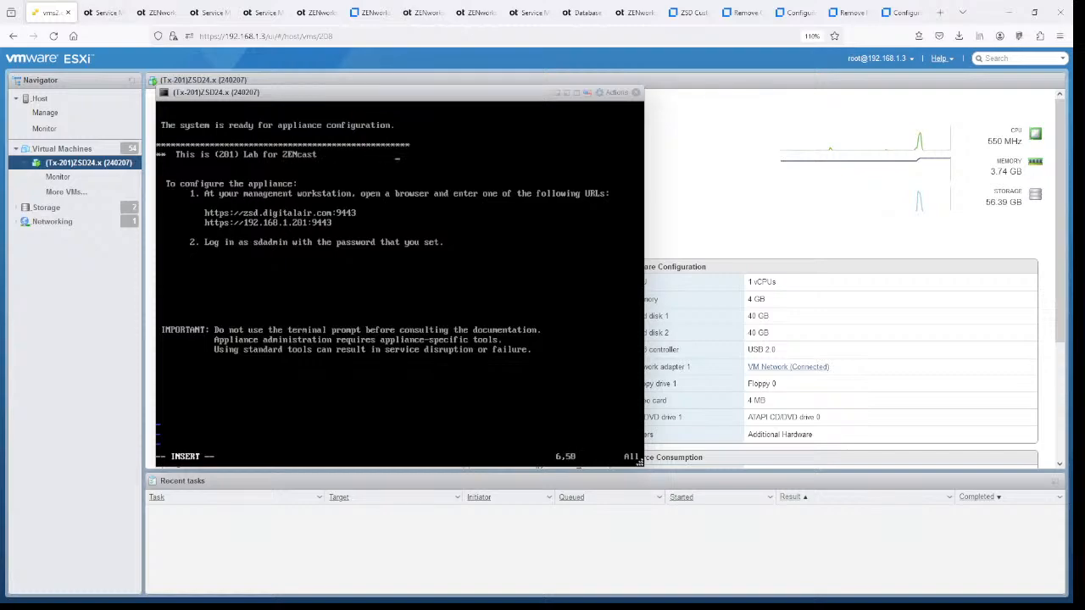
pyautogui.write('   **')
pyautogui.press('Return')
pyautogui.write('*******************************************')
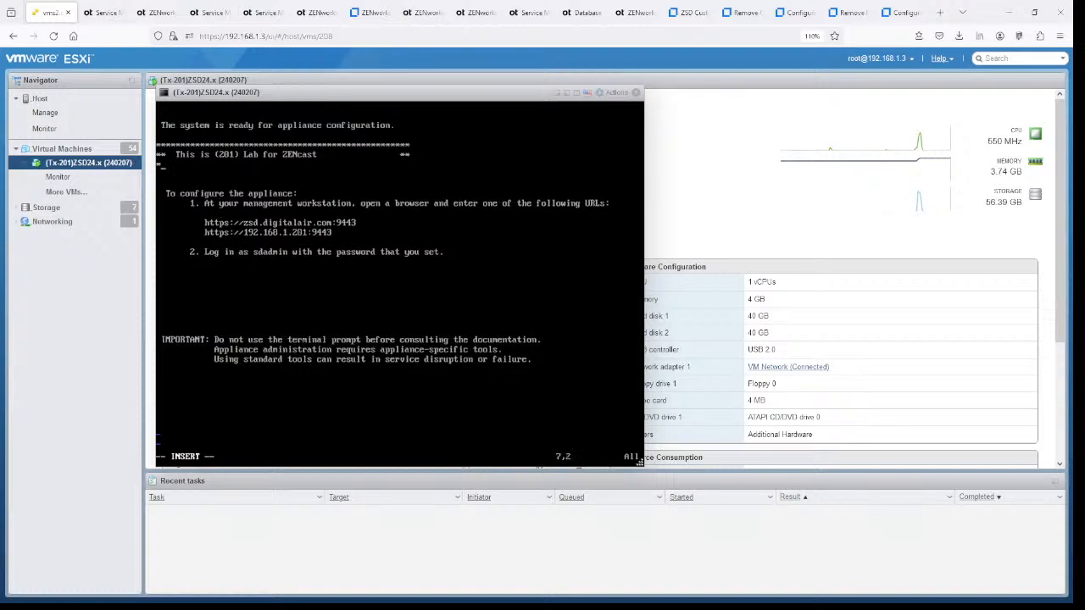
pyautogui.write('*********')
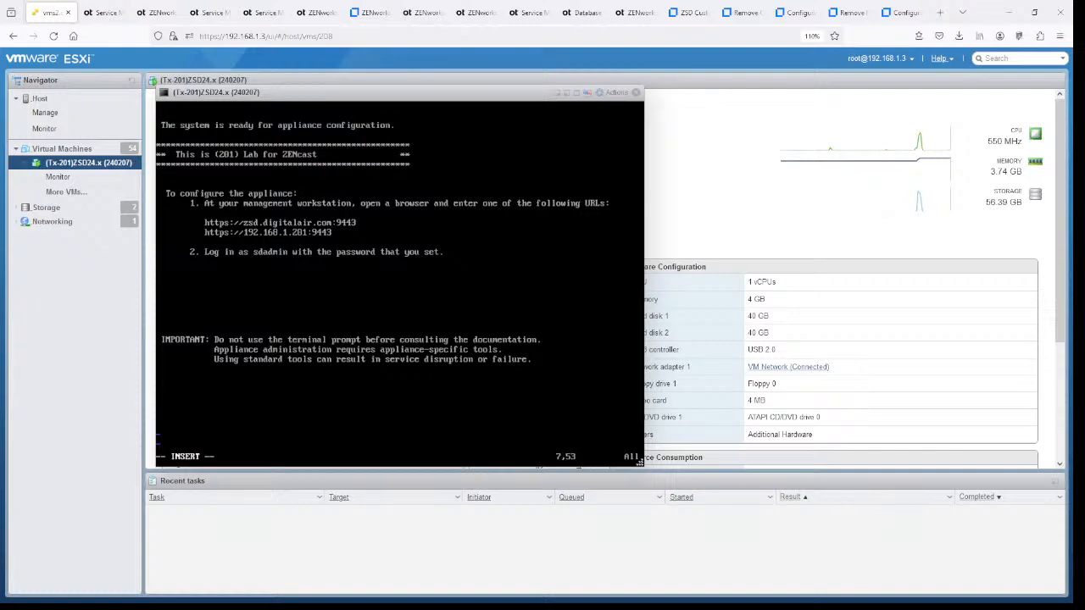
# - Save the file with :wq and log out of the console with exit
pyautogui.press('Escape')
pyautogui.write(':wq')
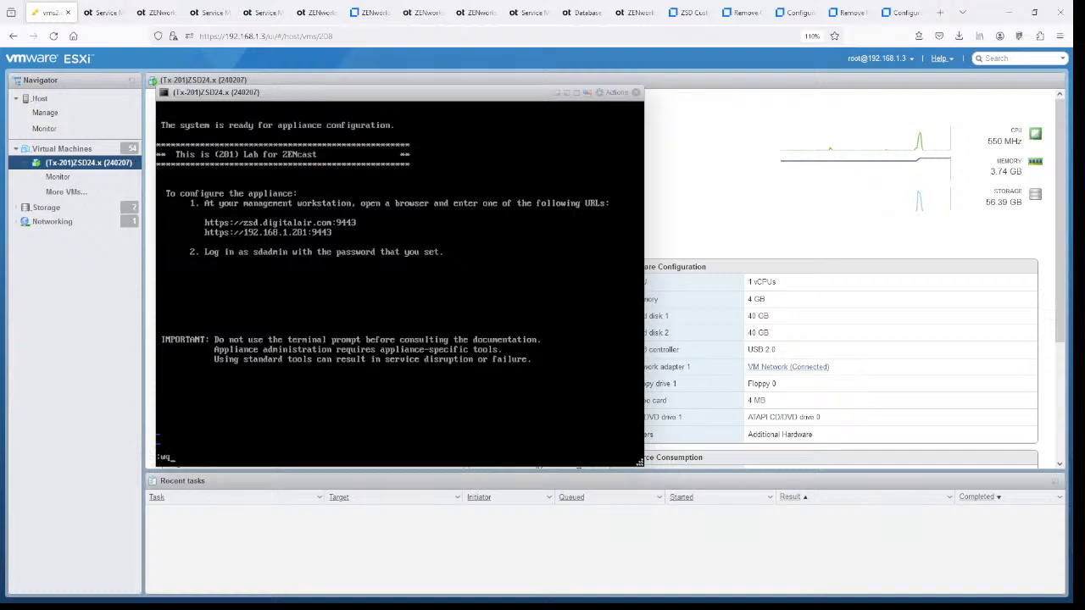
pyautogui.press('Return')
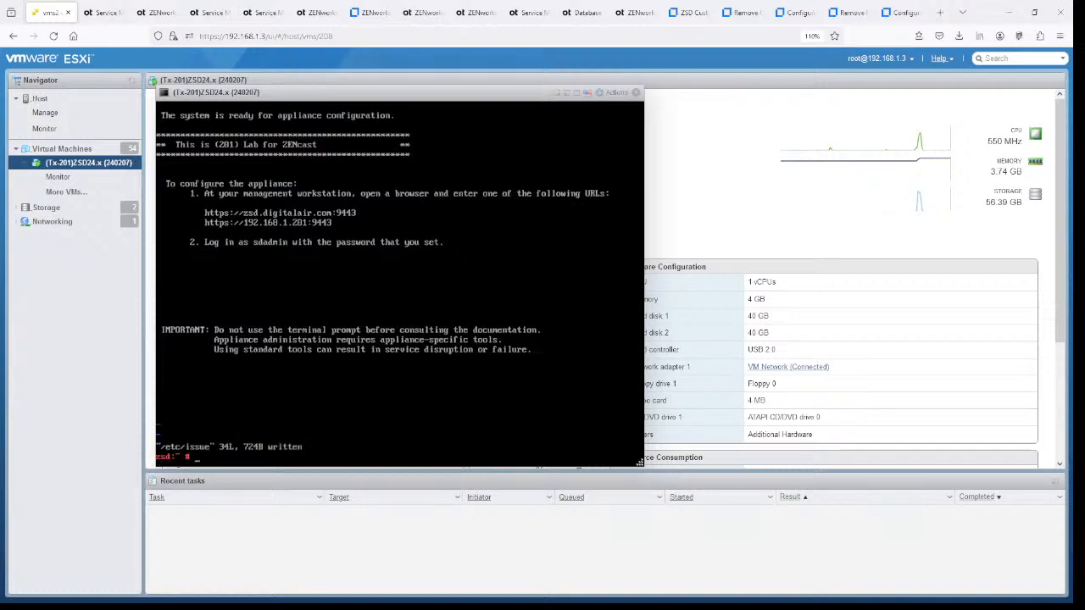
pyautogui.write('exit')
pyautogui.press('Return')
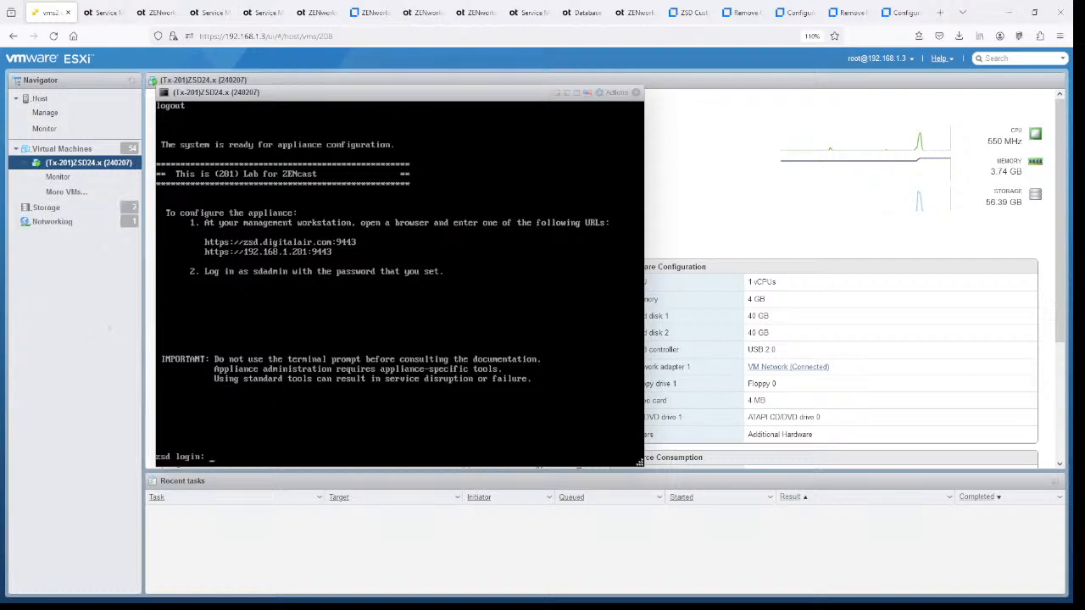
# - Uncheck Use Custom in Customize > Banners and save
pyautogui.click(208, 13)
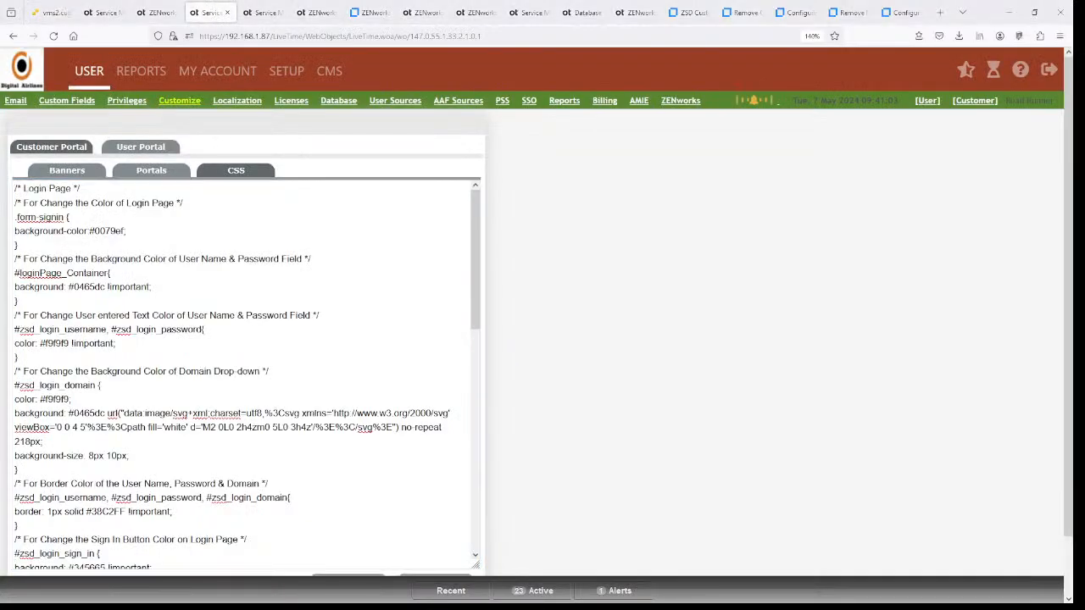
pyautogui.click(67, 171)
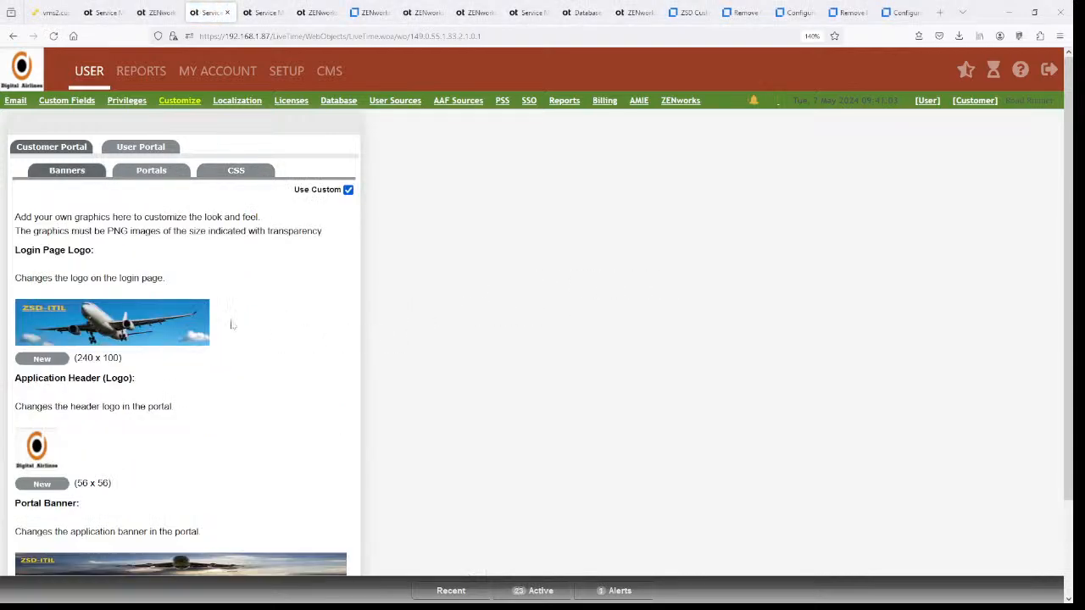
pyautogui.moveTo(81, 359); pyautogui.dragTo(124, 376)
pyautogui.scroll(-3, 280, 378)
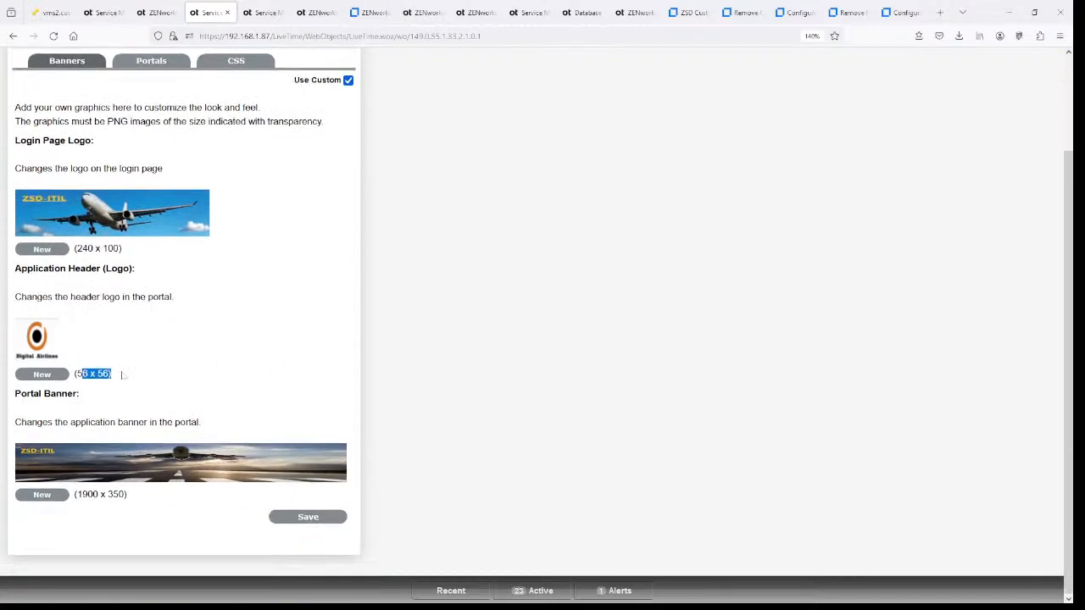
pyautogui.scroll(3, 314, 338)
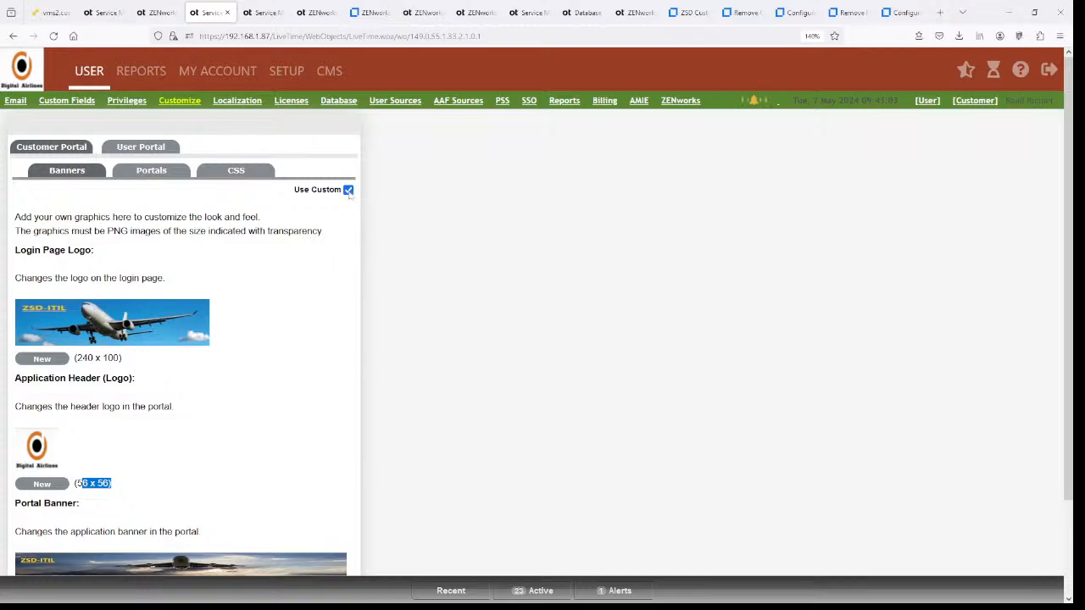
pyautogui.click(348, 190)
pyautogui.scroll(-3, 412, 298)
pyautogui.click(307, 526)
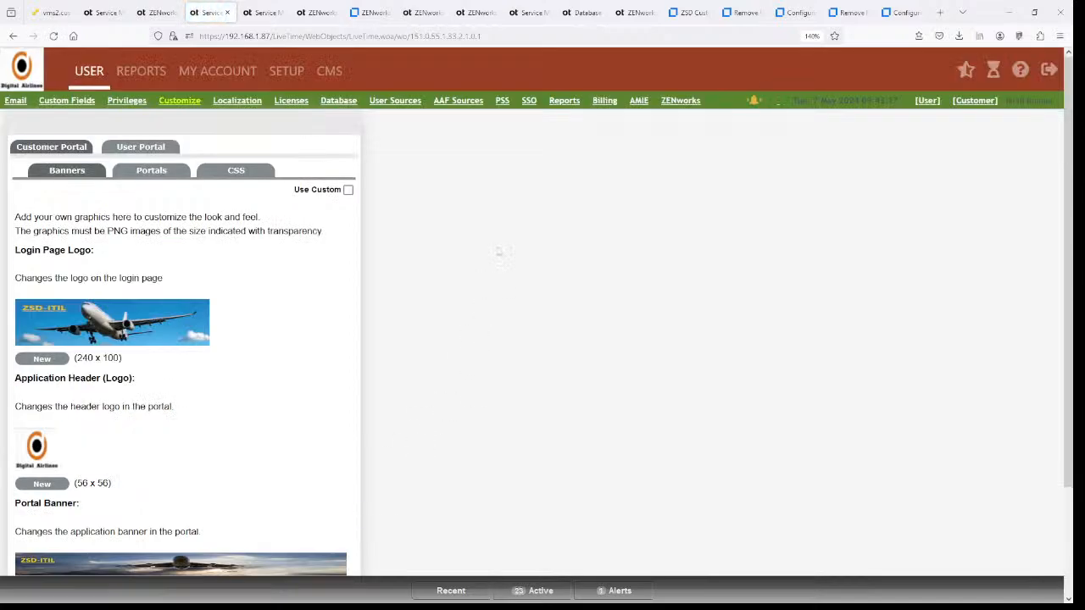
# - Reload the page, then re-check Use Custom and save the banners
pyautogui.press('F5')
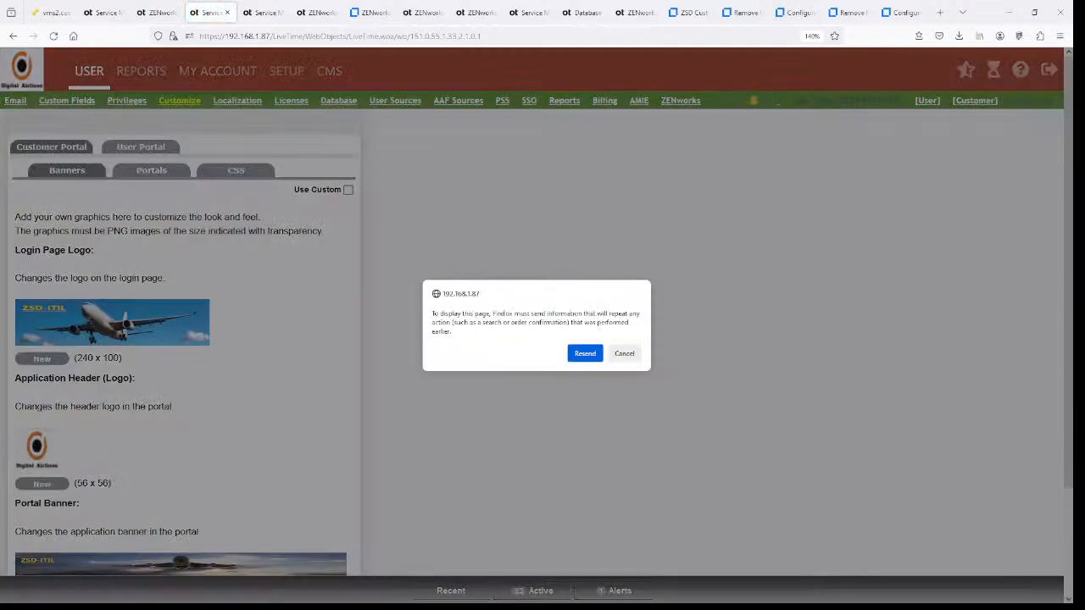
pyautogui.click(585, 353)
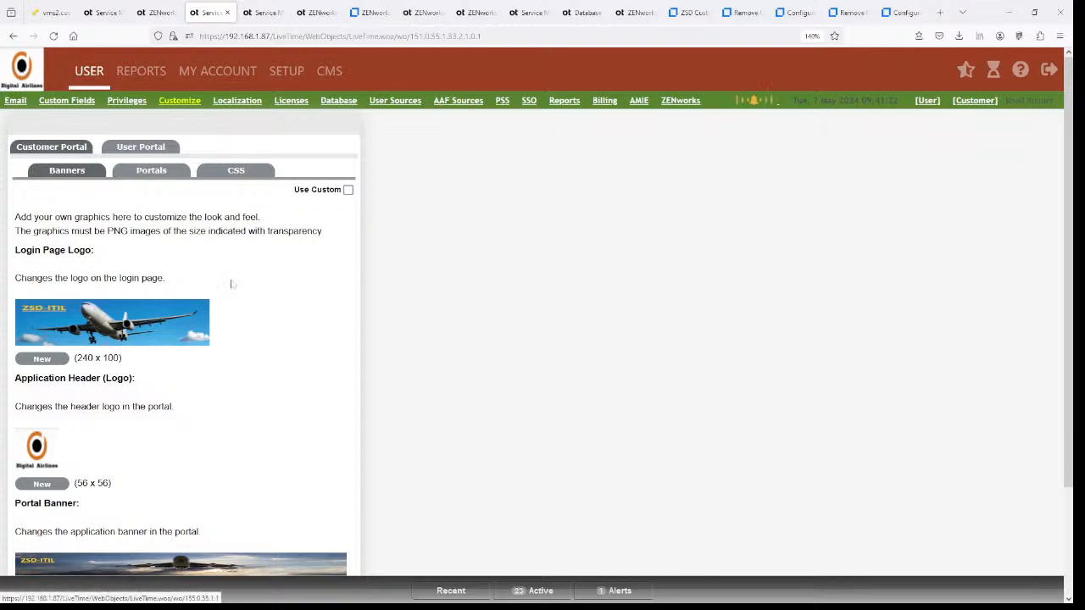
pyautogui.click(348, 190)
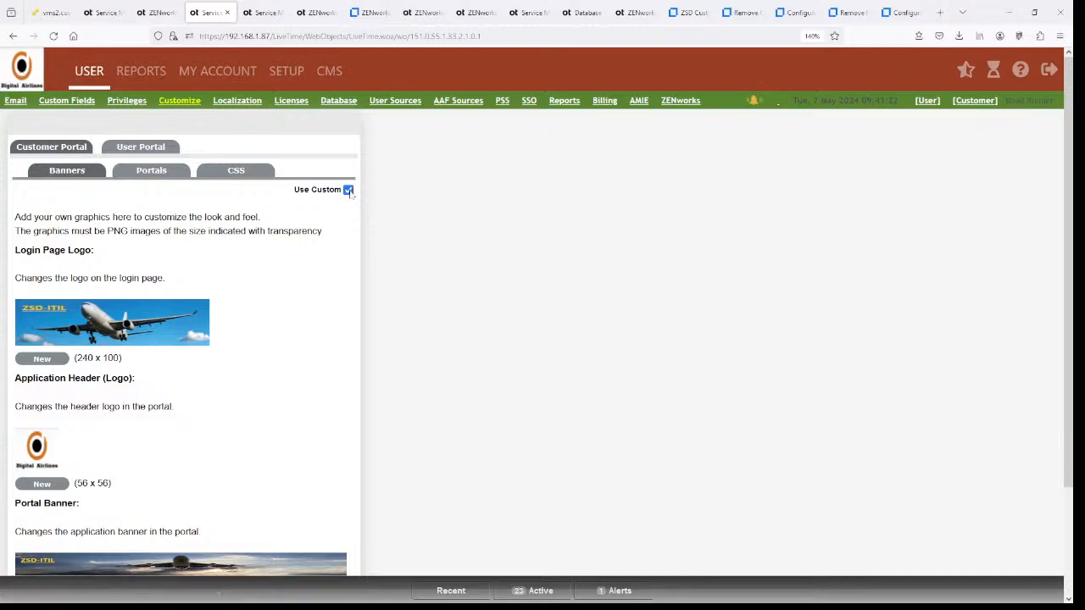
pyautogui.scroll(-3, 339, 395)
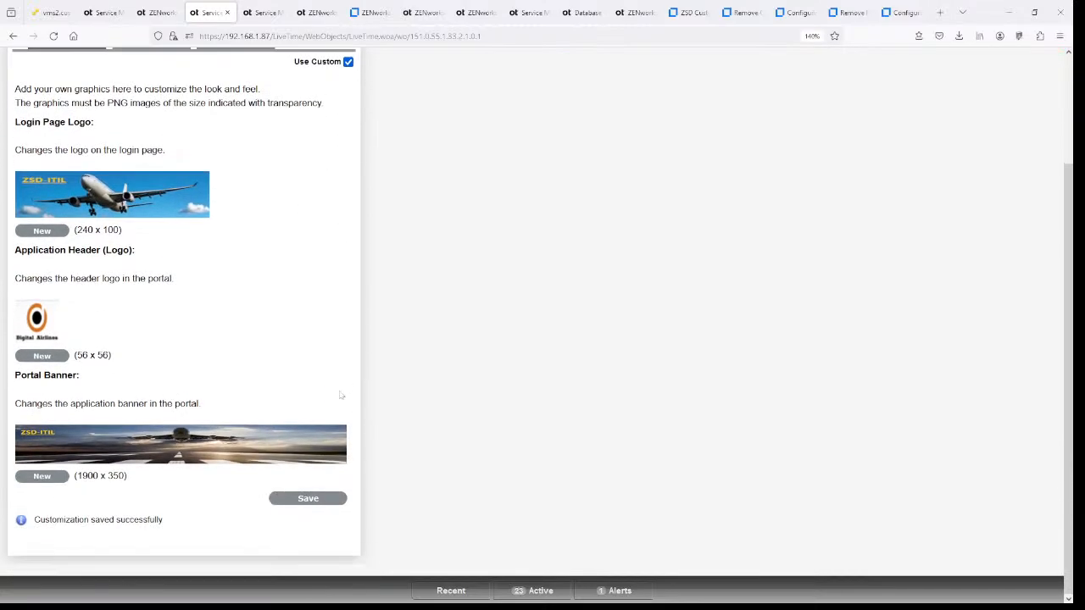
pyautogui.click(309, 498)
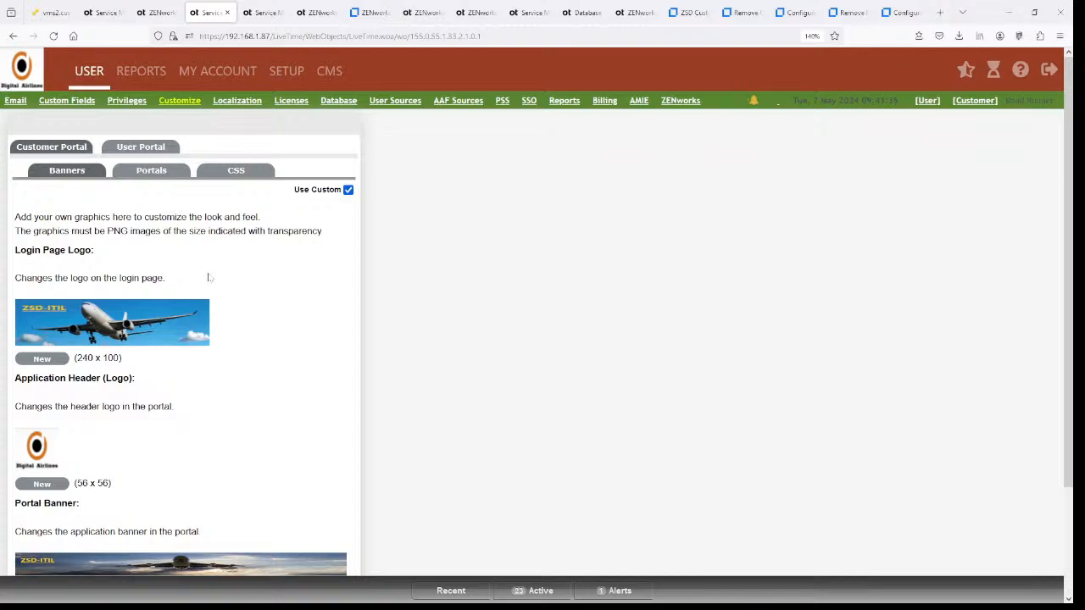
# - Restore the Customer Portal stylesheet to its defaults and save it
pyautogui.click(229, 174)
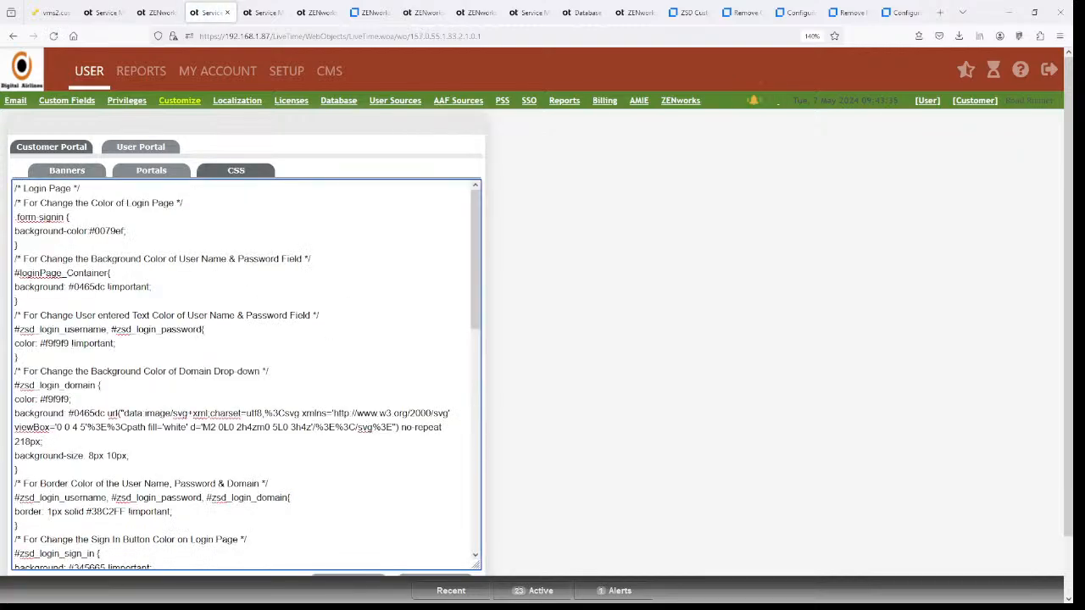
pyautogui.scroll(-15, 246, 373)
pyautogui.scroll(-2, 557, 373)
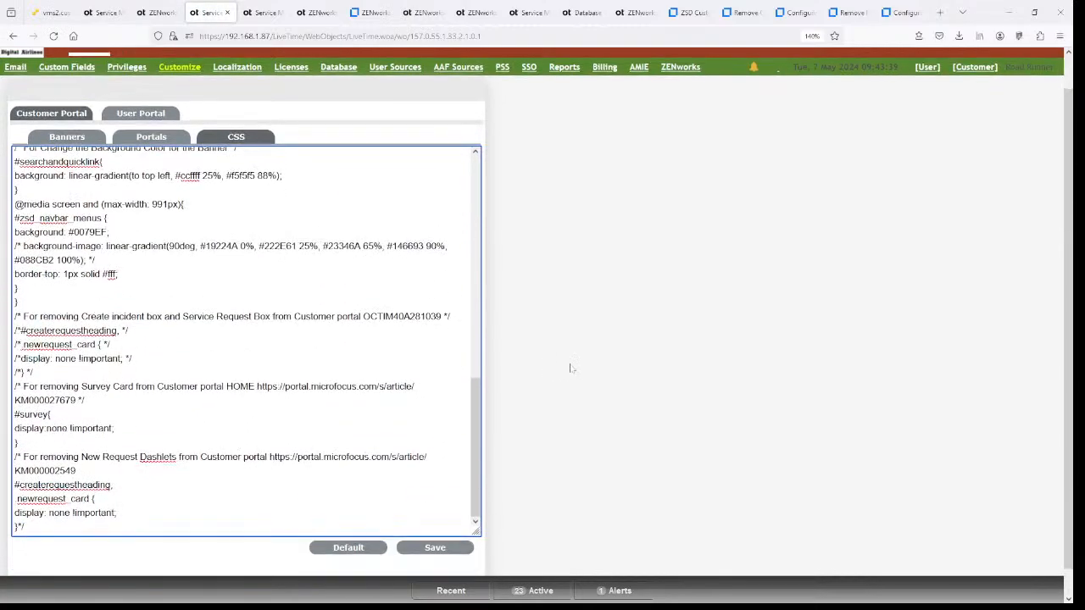
pyautogui.click(339, 521)
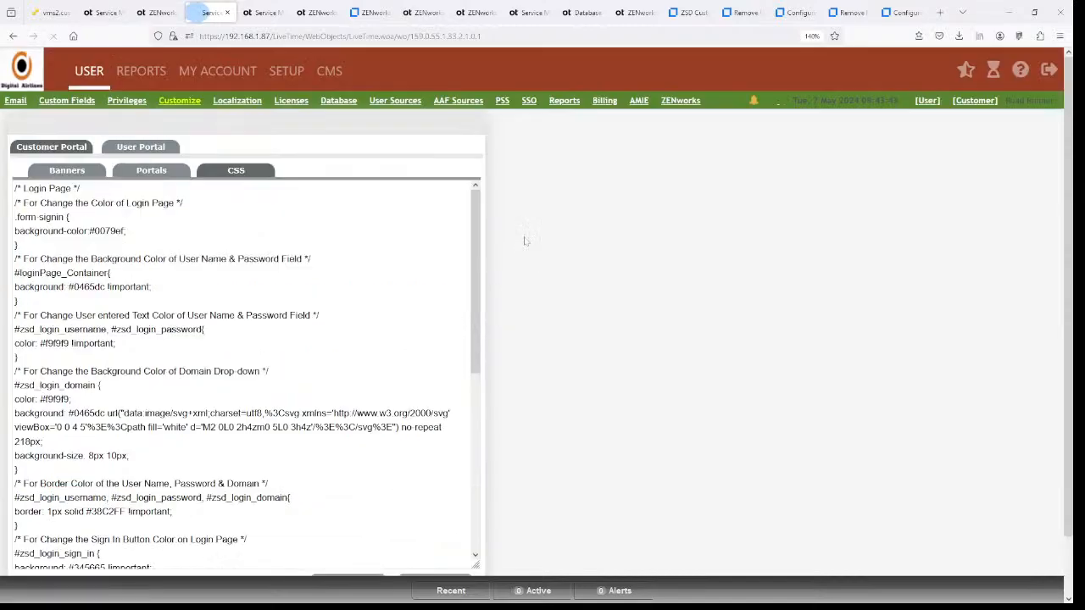
pyautogui.scroll(-10, 246, 373)
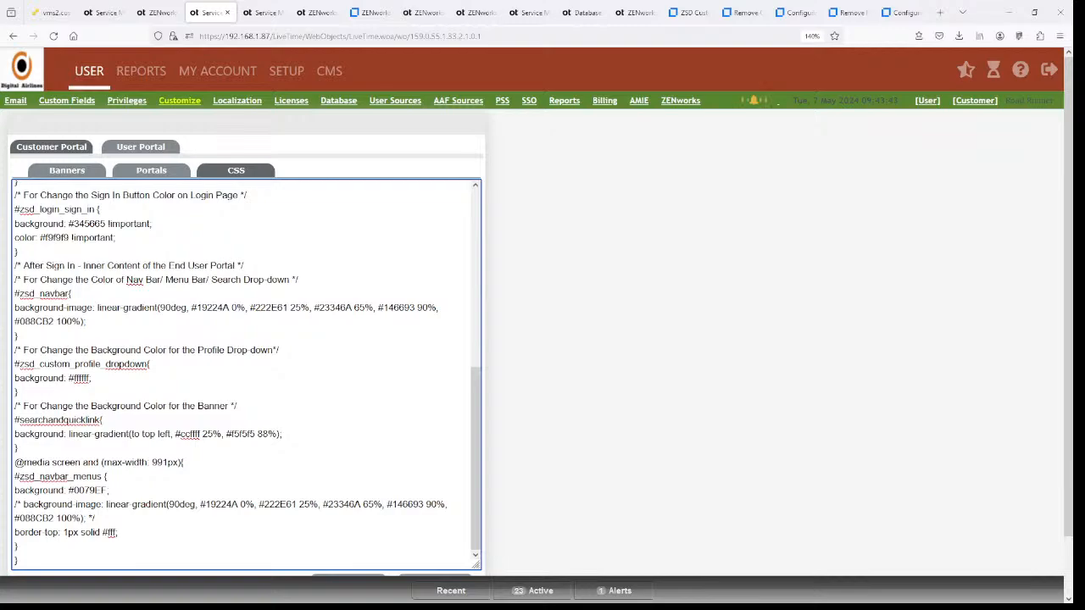
pyautogui.scroll(-2, 444, 514)
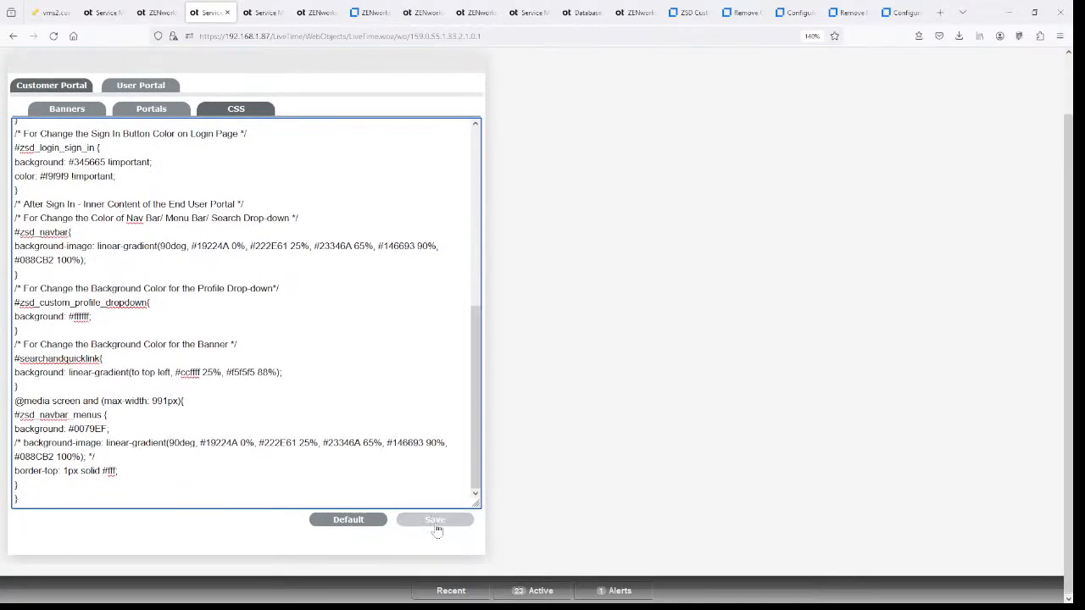
pyautogui.click(435, 520)
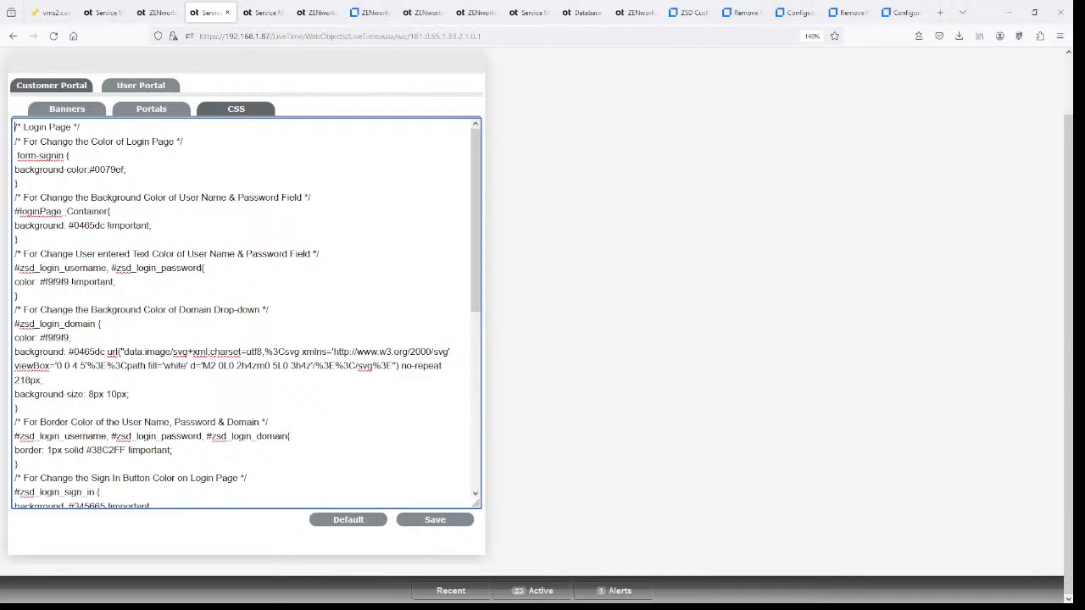
pyautogui.scroll(-8, 246, 314)
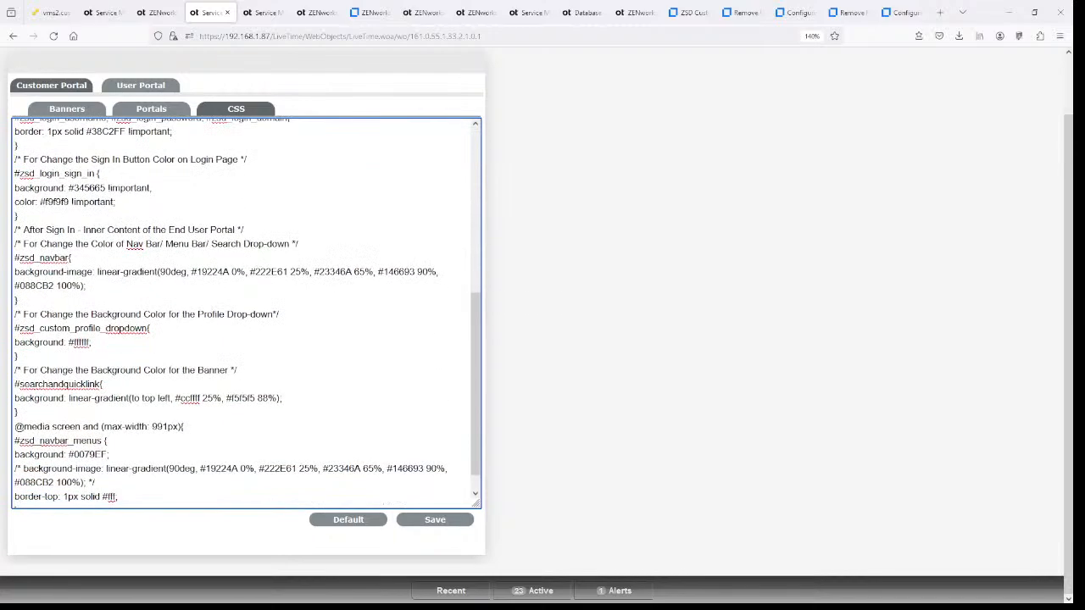
pyautogui.scroll(8, 246, 314)
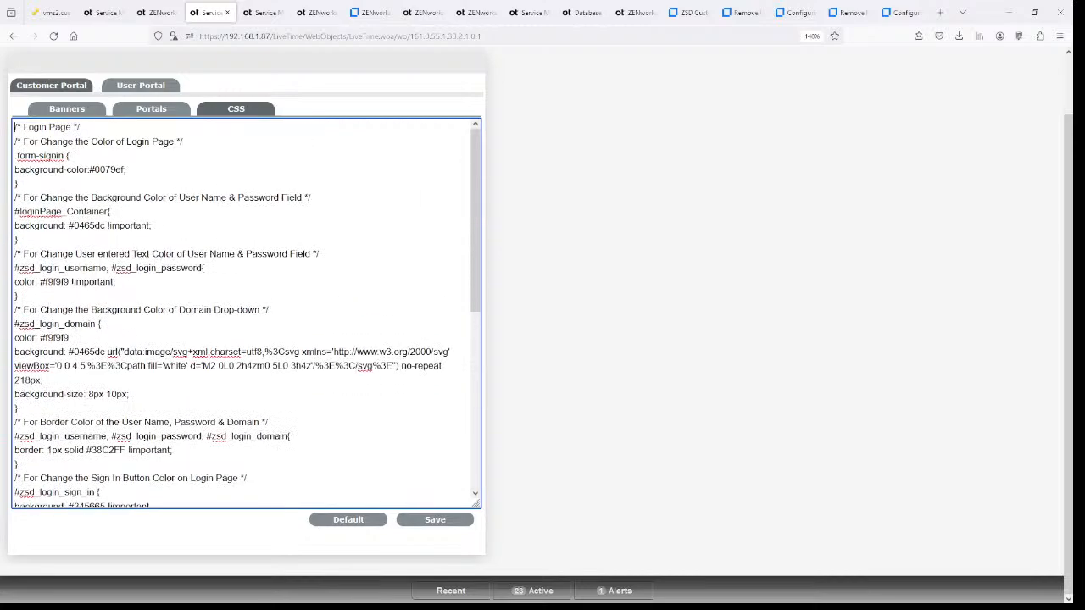
pyautogui.click(658, 401)
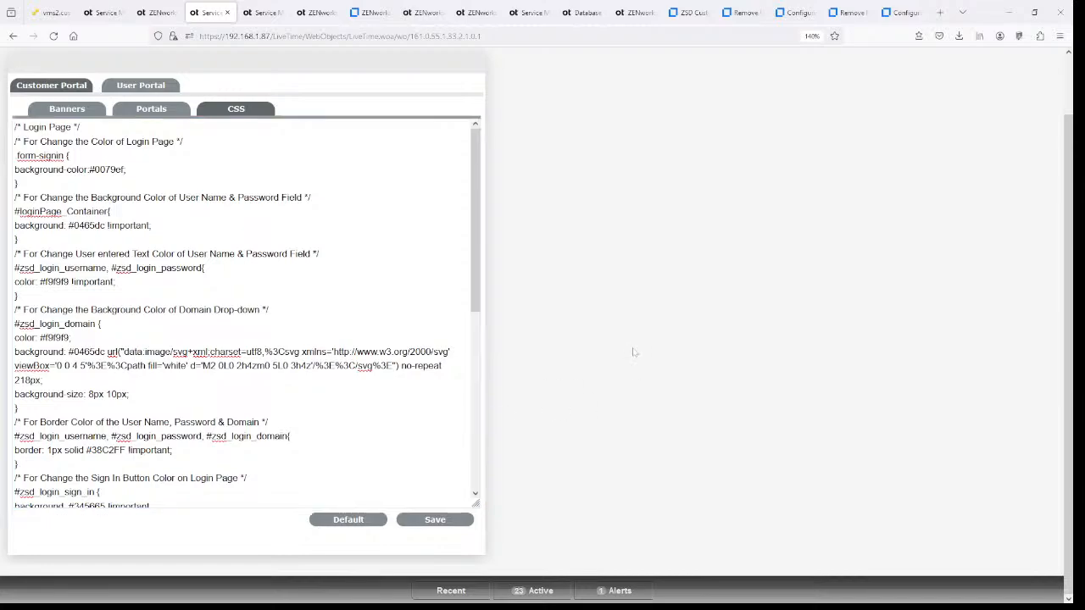
pyautogui.scroll(2, 636, 352)
# - Refresh the Create New Request page to check it, then reload the portal legends list
pyautogui.click(261, 16)
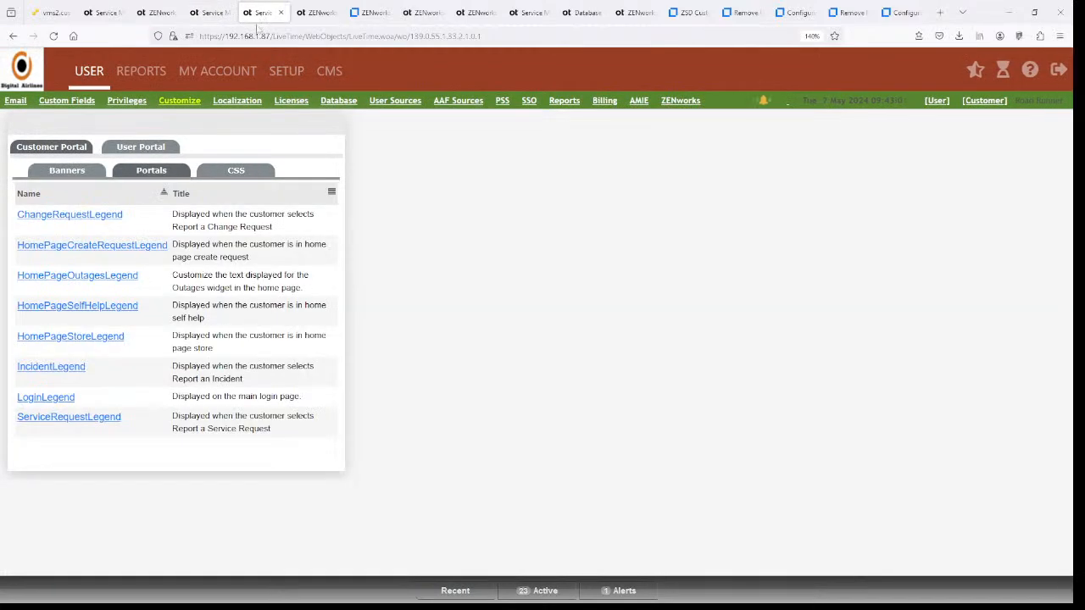
pyautogui.click(312, 14)
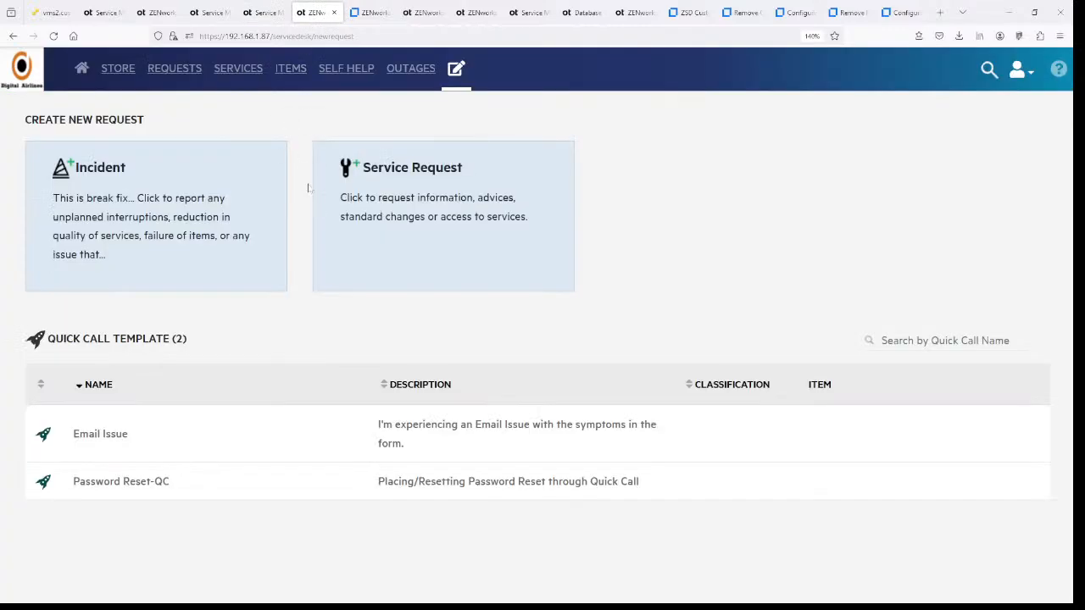
pyautogui.press('F5')
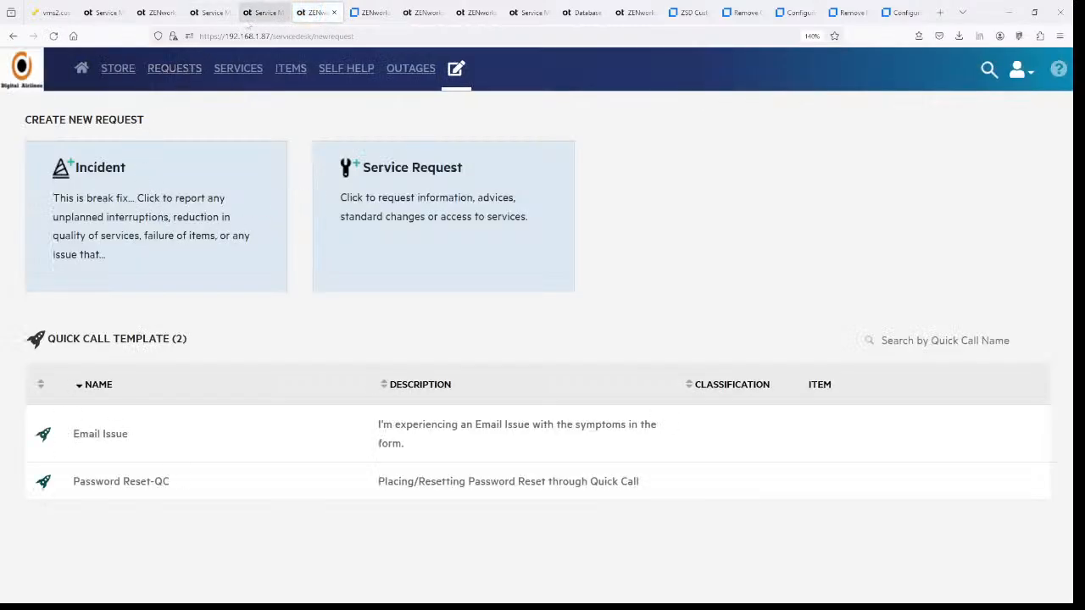
pyautogui.click(262, 14)
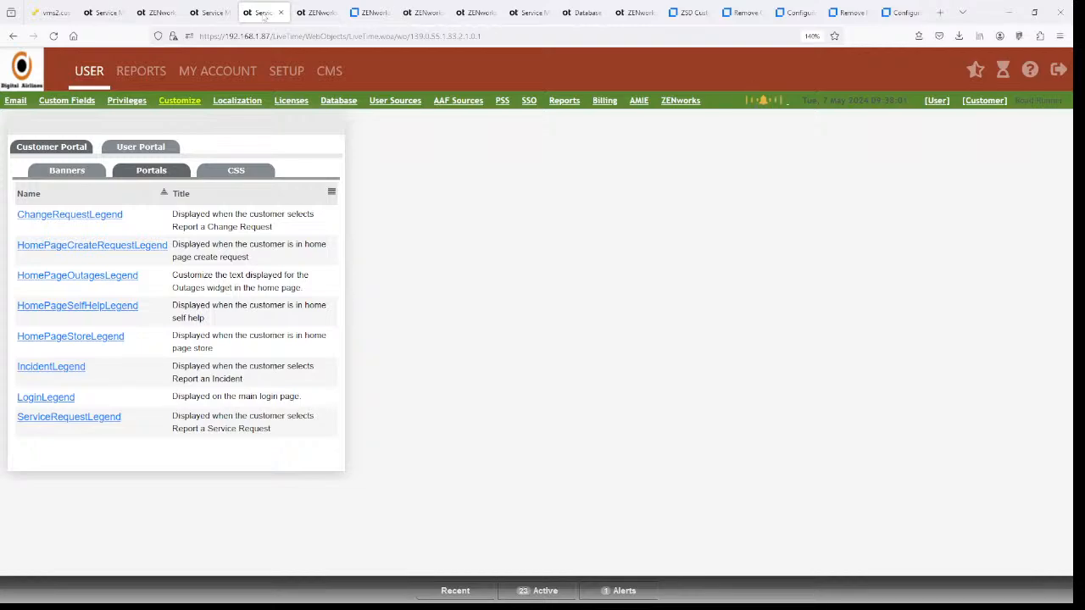
pyautogui.press('F5')
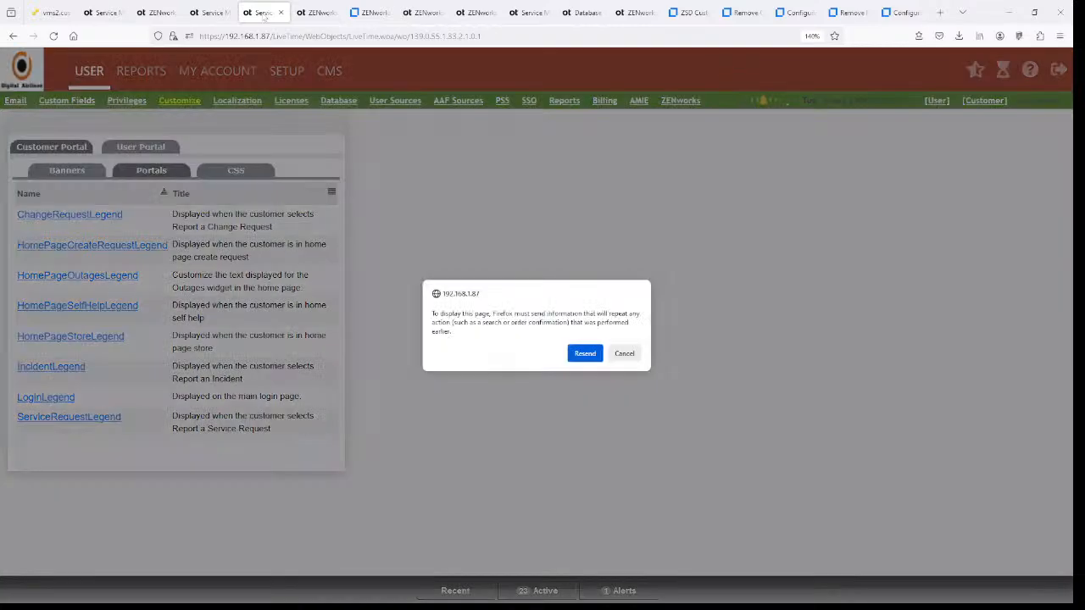
# - Reset the User Portal stylesheet to defaults, save it, and reload the page with Resend
pyautogui.click(587, 354)
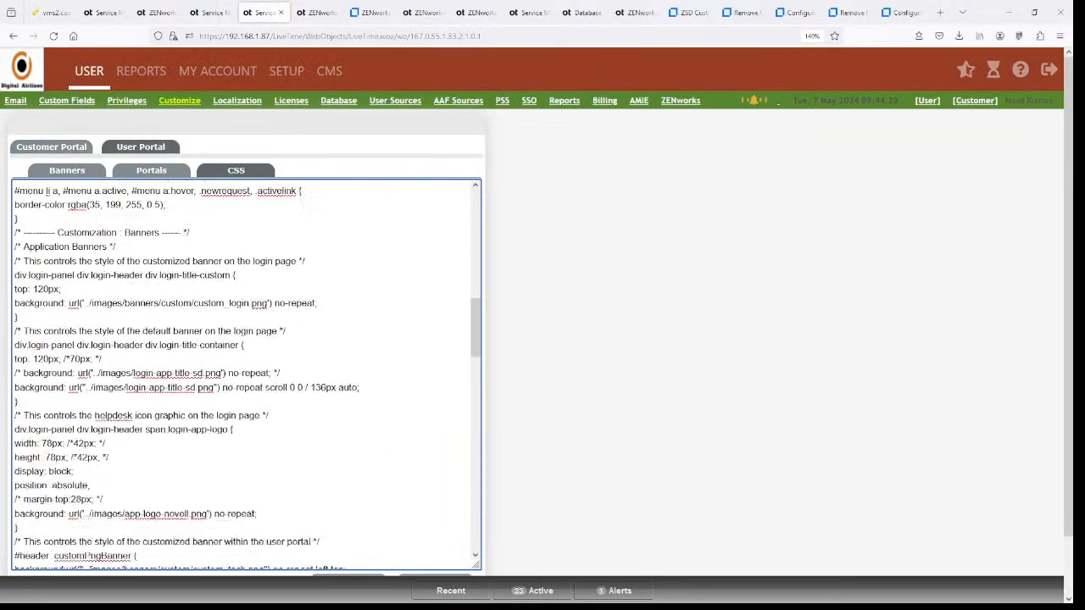
pyautogui.scroll(-10, 246, 373)
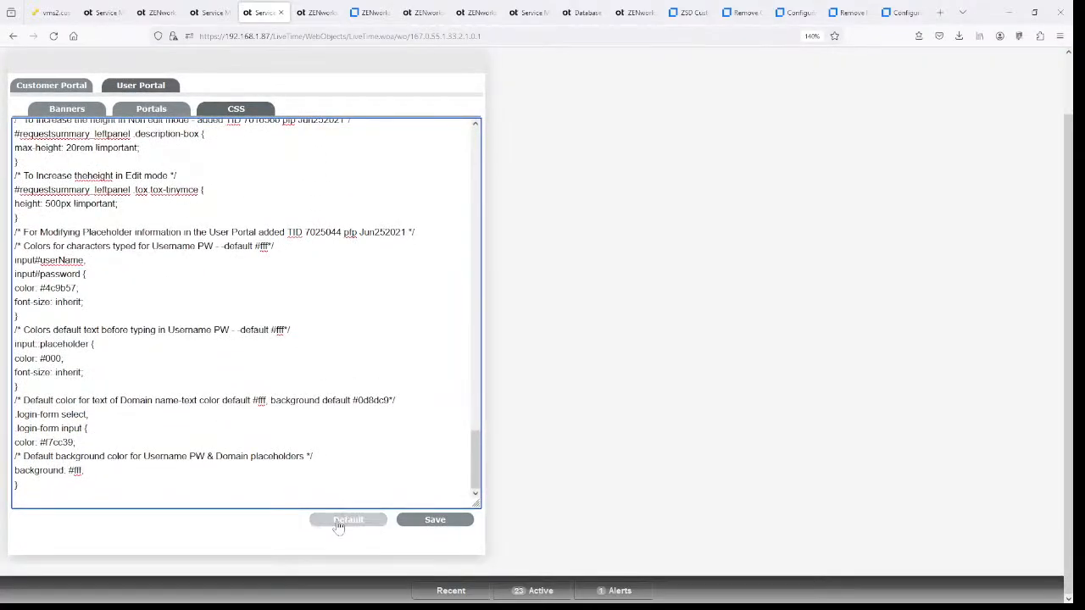
pyautogui.click(338, 523)
pyautogui.scroll(-15, 474, 475)
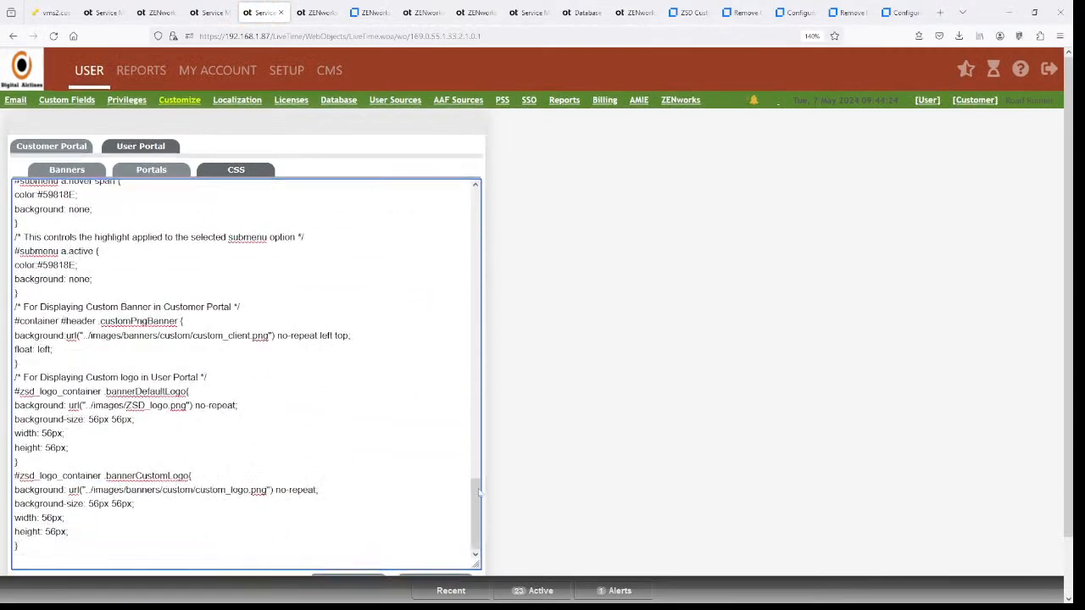
pyautogui.scroll(-2, 478, 490)
pyautogui.click(466, 523)
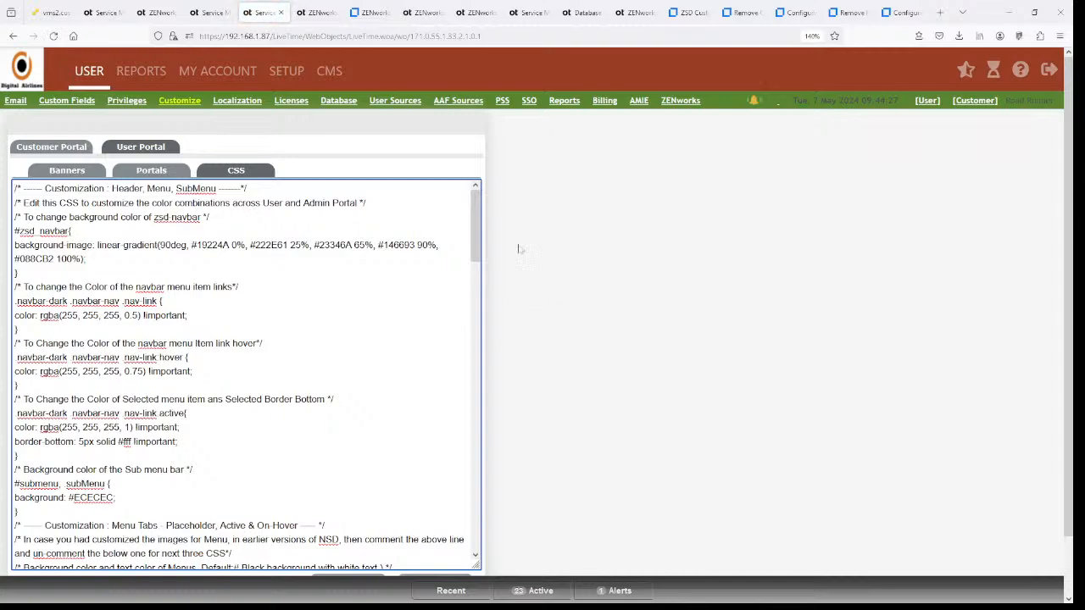
pyautogui.click(309, 109)
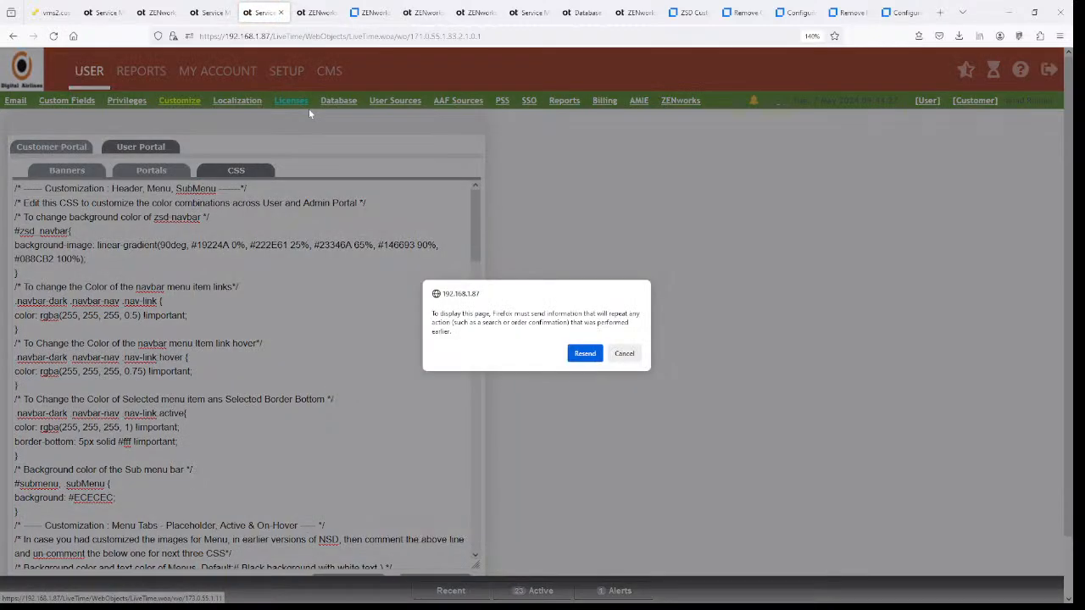
pyautogui.click(585, 355)
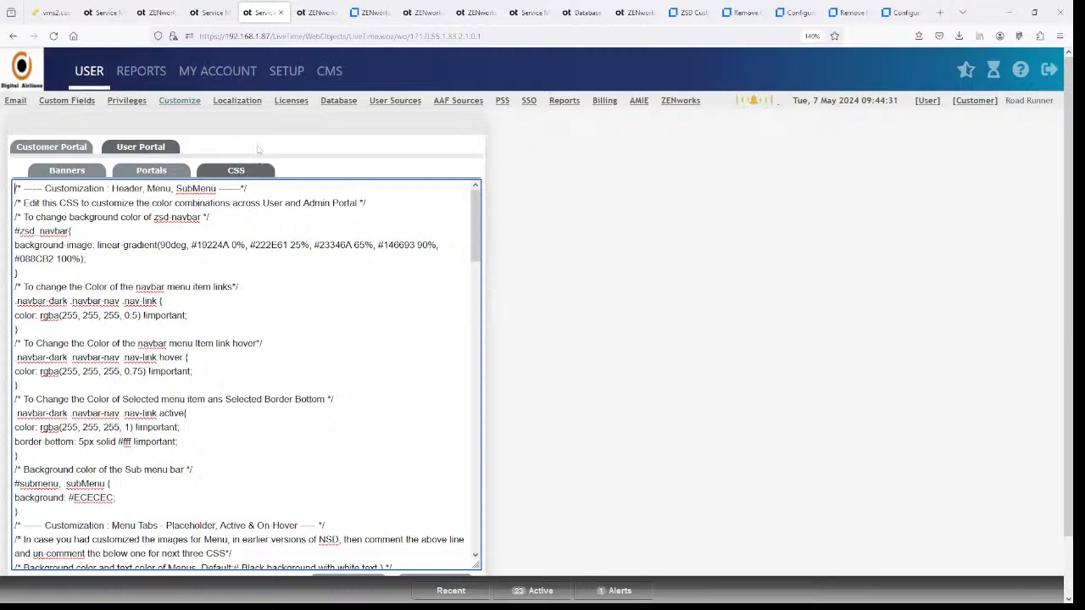
pyautogui.click(164, 109)
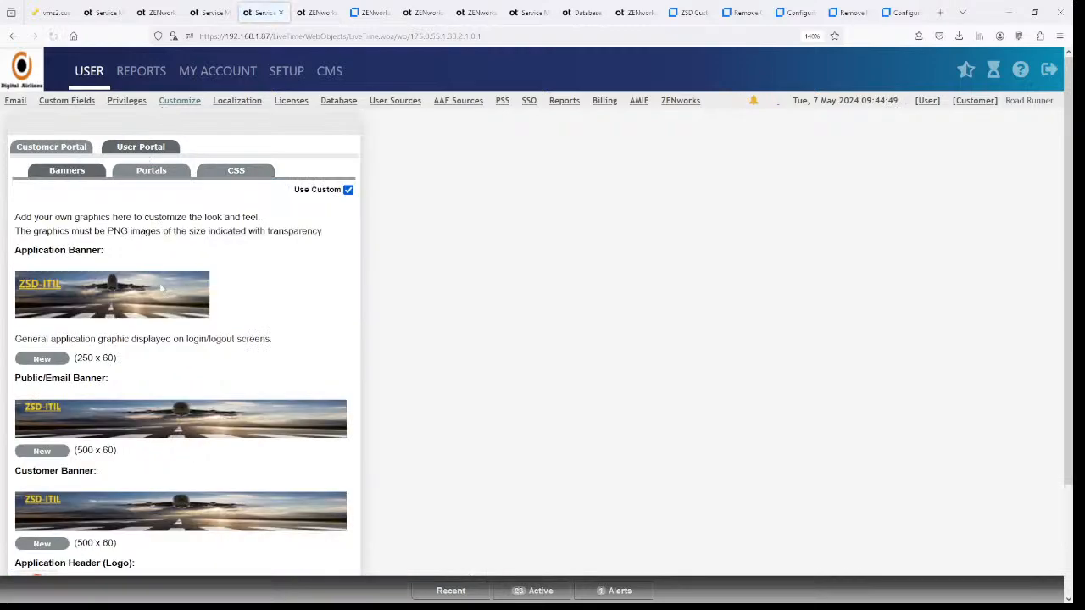
pyautogui.scroll(-2, 296, 270)
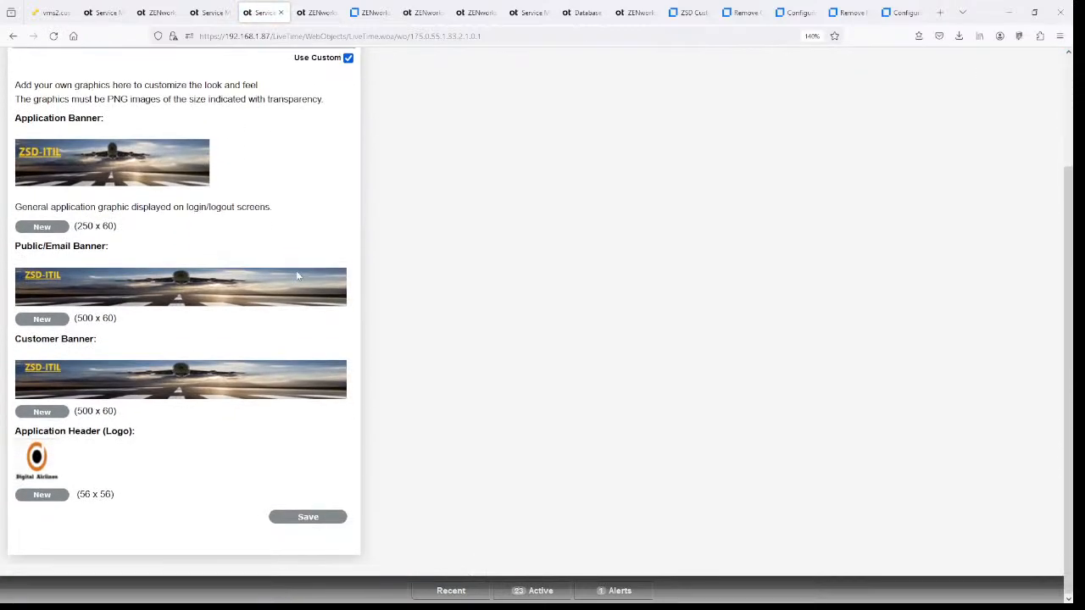
pyautogui.scroll(2, 296, 271)
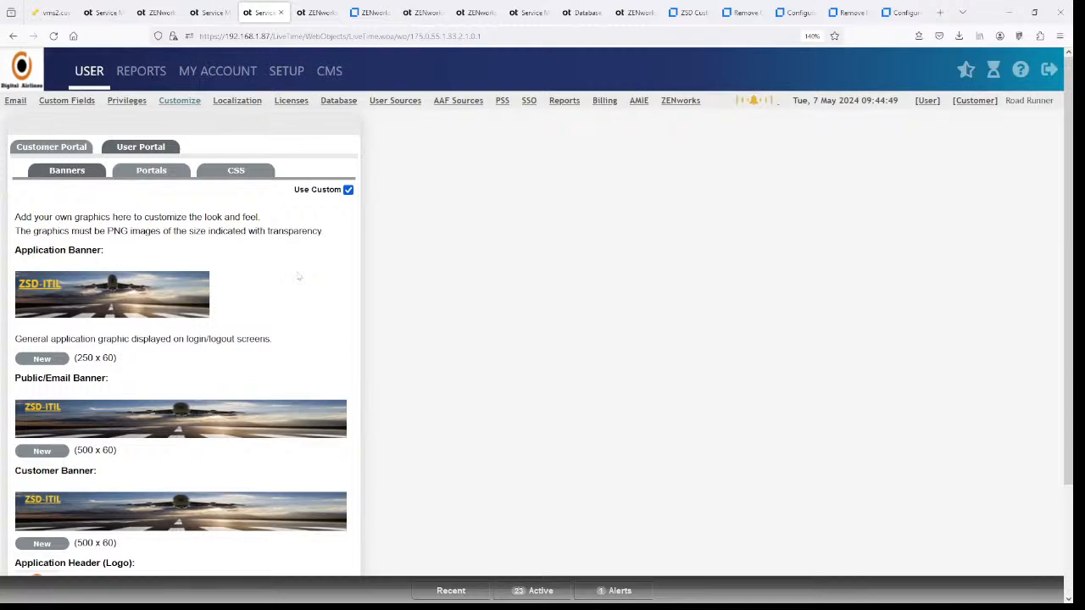
pyautogui.click(218, 174)
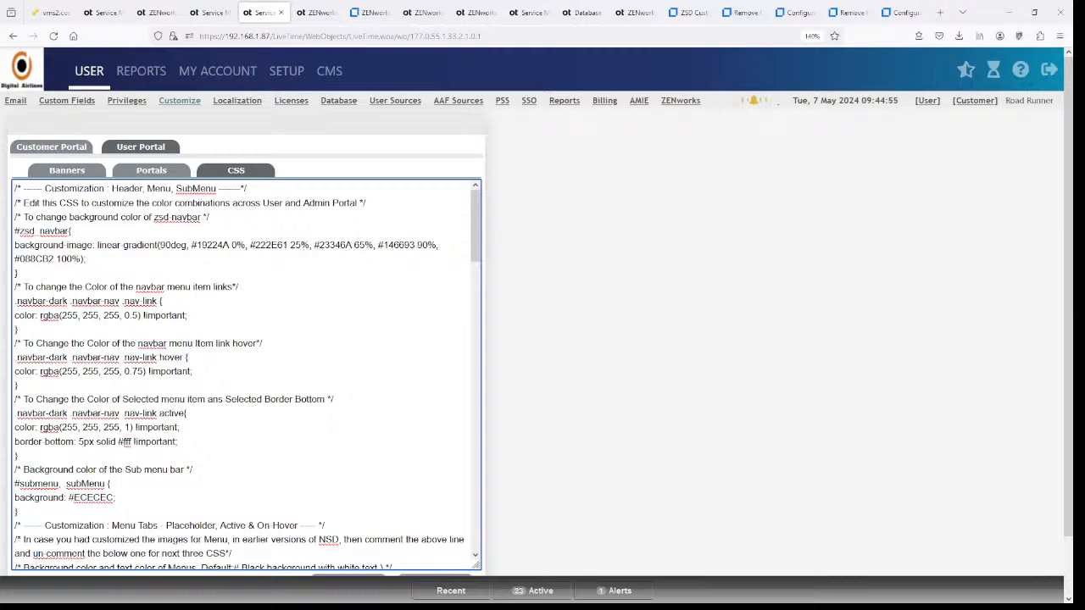
pyautogui.scroll(-2, 246, 373)
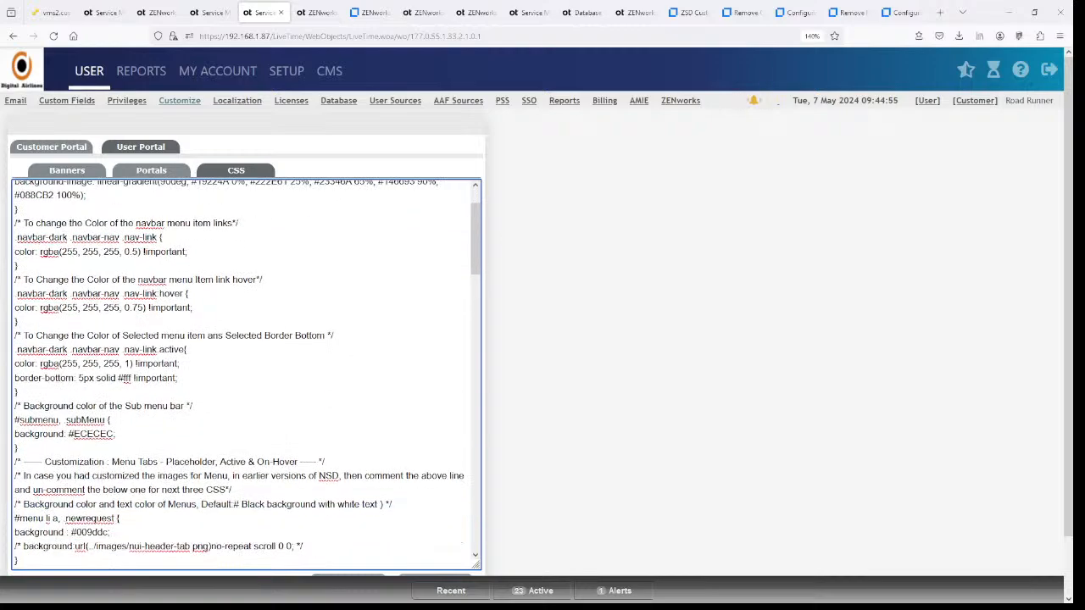
pyautogui.scroll(2, 246, 372)
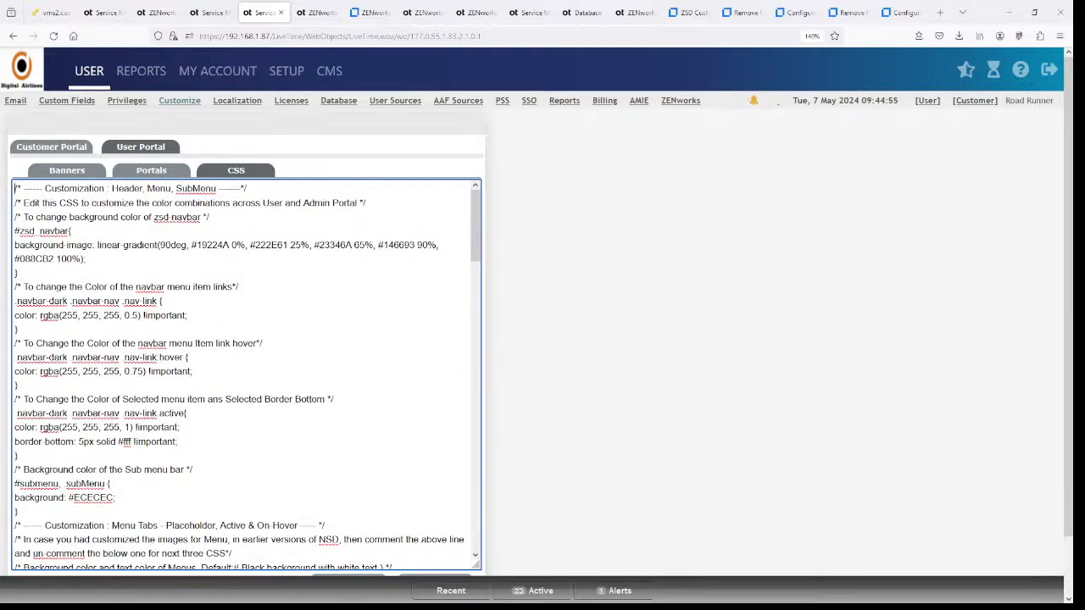
pyautogui.scroll(-4, 246, 373)
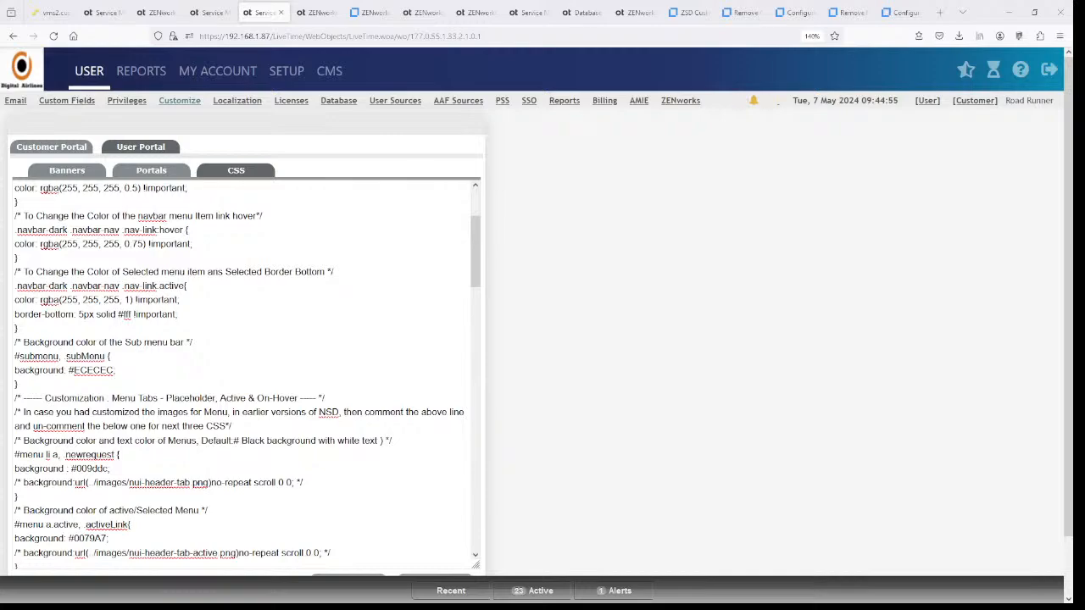
# - Load color-hex.com/color-palettes in a new browser tab
pyautogui.click(940, 12)
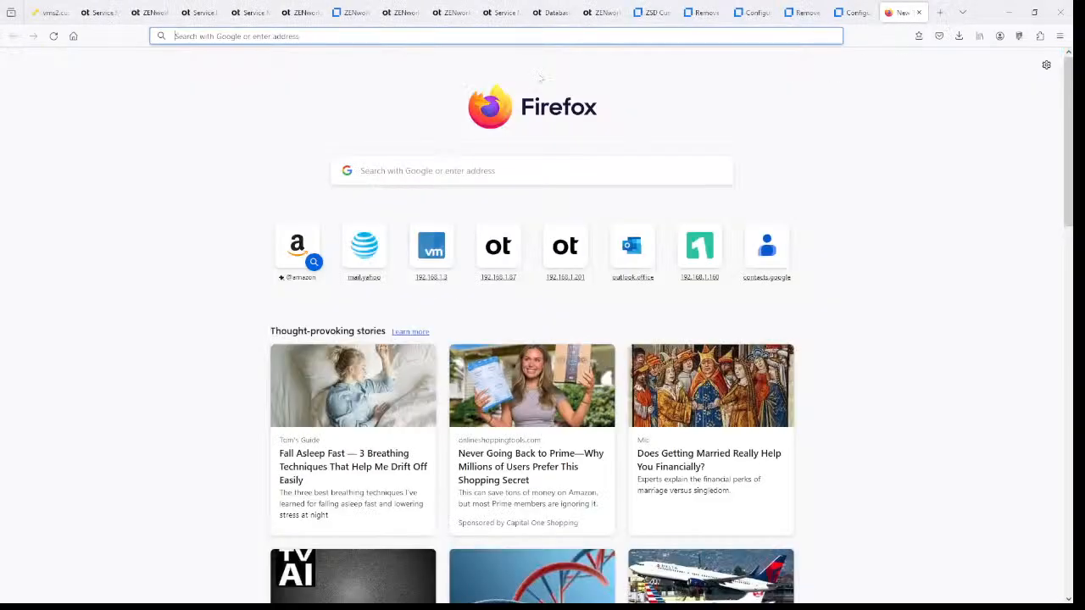
pyautogui.click(540, 35)
pyautogui.write('https://www.color-hex.com/color-palettes')
pyautogui.press('Return')
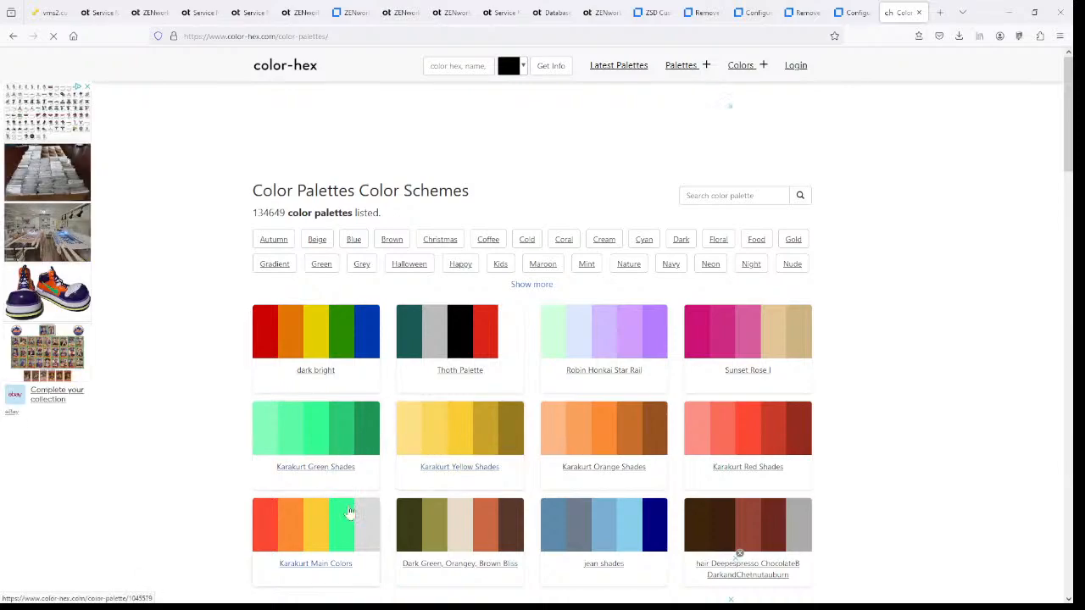
# - Select light blue #7bafd4 in the jean shades palette, then return to the Service Desk stylesheet
pyautogui.click(575, 536)
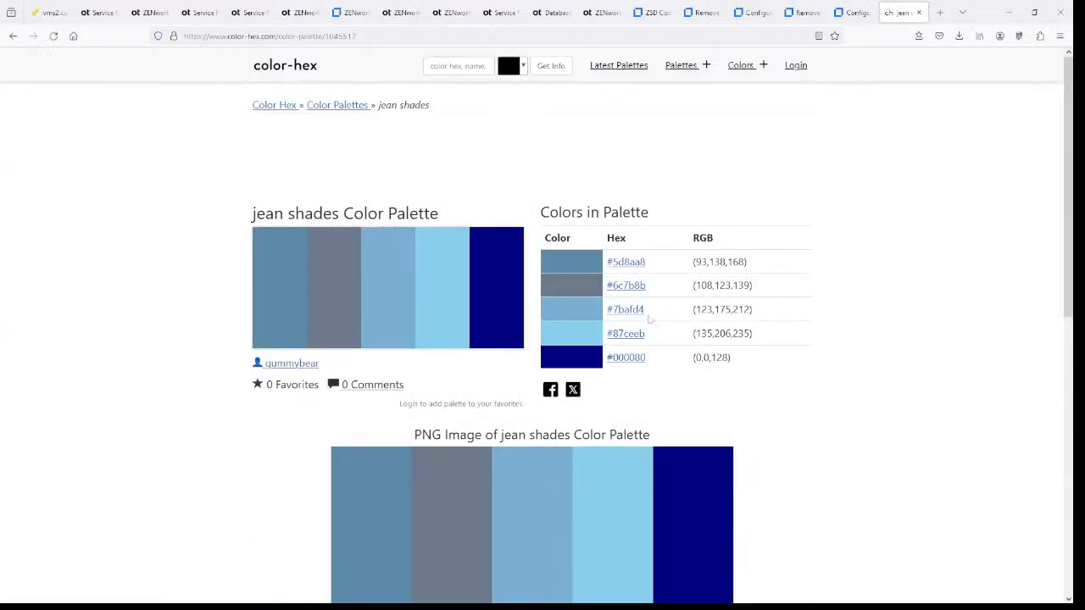
pyautogui.moveTo(646, 314); pyautogui.dragTo(607, 316)
pyautogui.hotkey('ctrl', 'c')
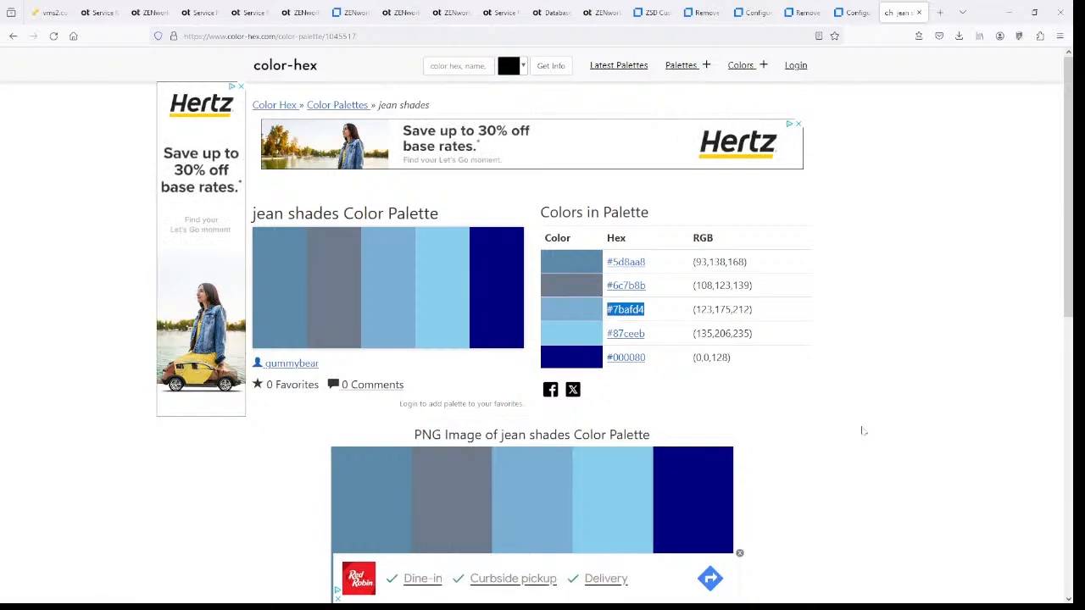
pyautogui.click(197, 13)
pyautogui.click(243, 12)
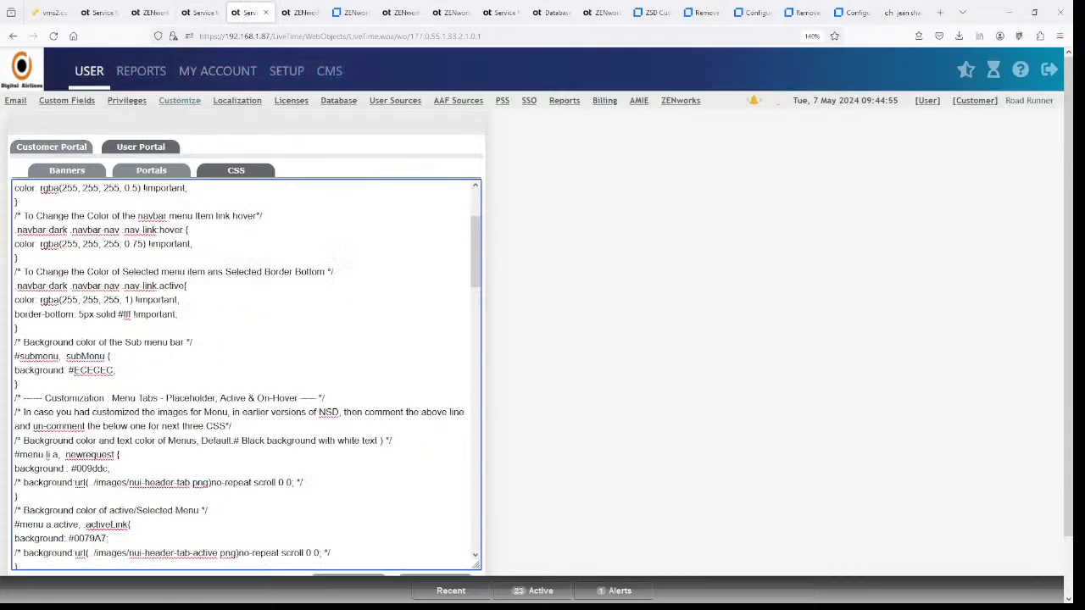
# - Replace #ECECEC with #7bafd4 in the #submenu background rule and save the User Portal CSS
pyautogui.moveTo(73, 370); pyautogui.dragTo(113, 371)
pyautogui.hotkey('ctrl', 'v')
pyautogui.press('BackSpace')
pyautogui.scroll(-1, 593, 399)
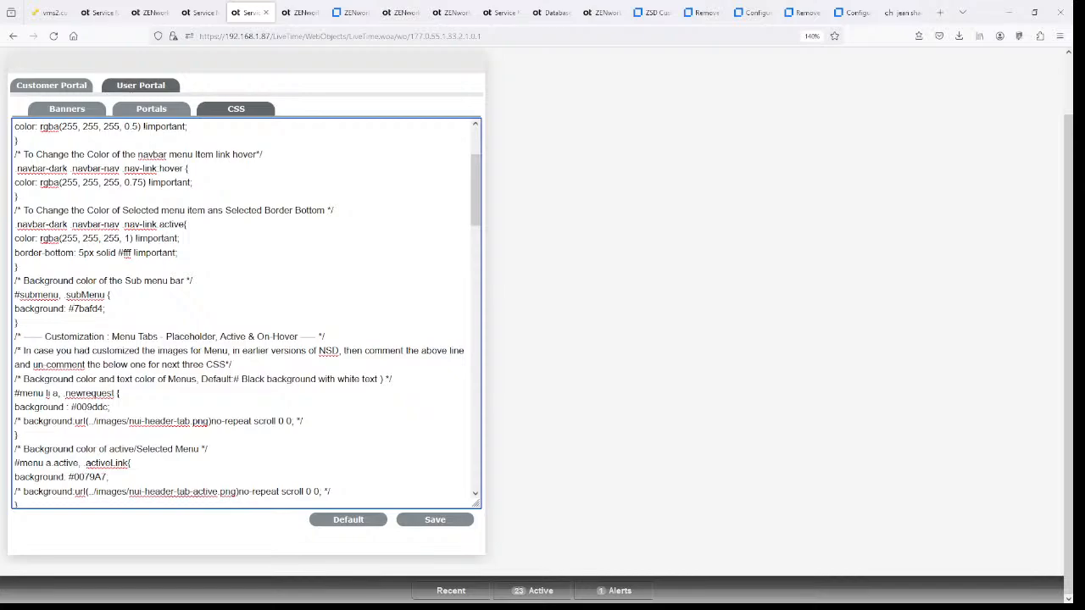
pyautogui.scroll(1, 584, 332)
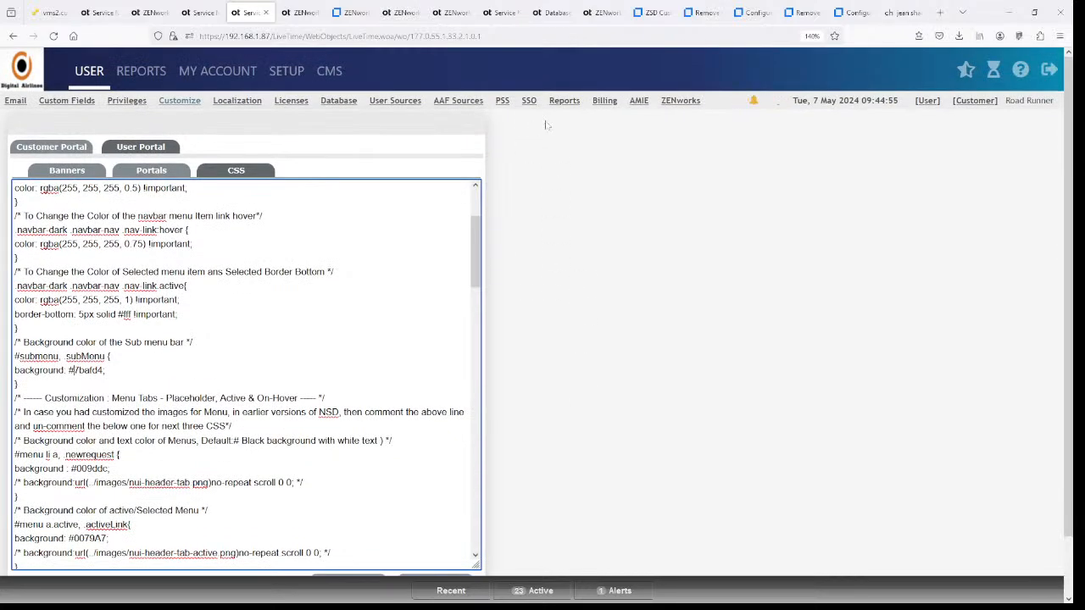
pyautogui.scroll(-1, 545, 424)
pyautogui.click(435, 520)
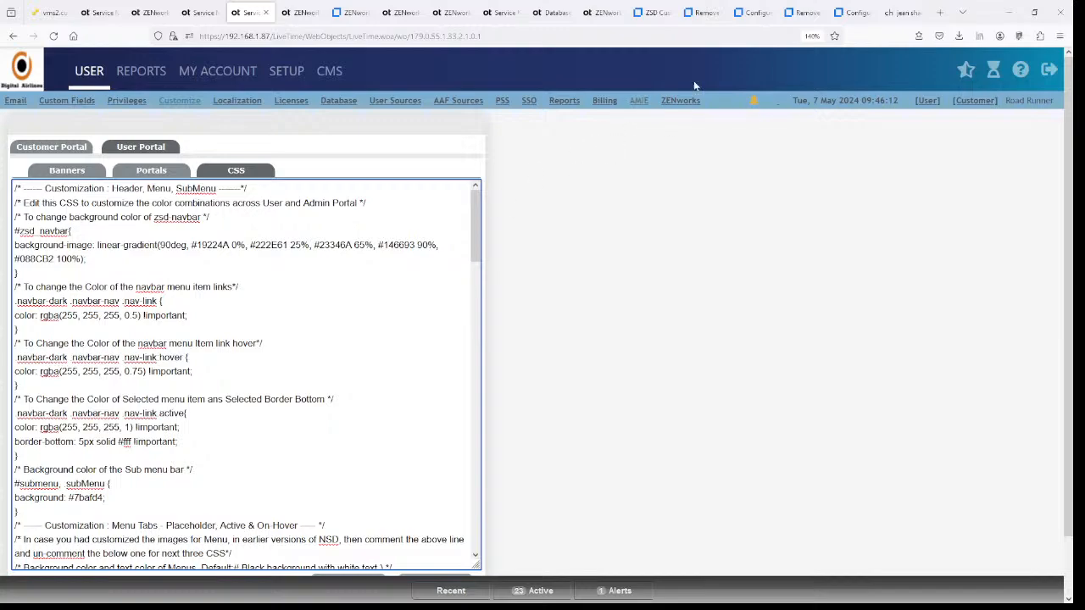
# - Append ' - this was changed' to the Banner background comment in the portal CSS
pyautogui.click(900, 11)
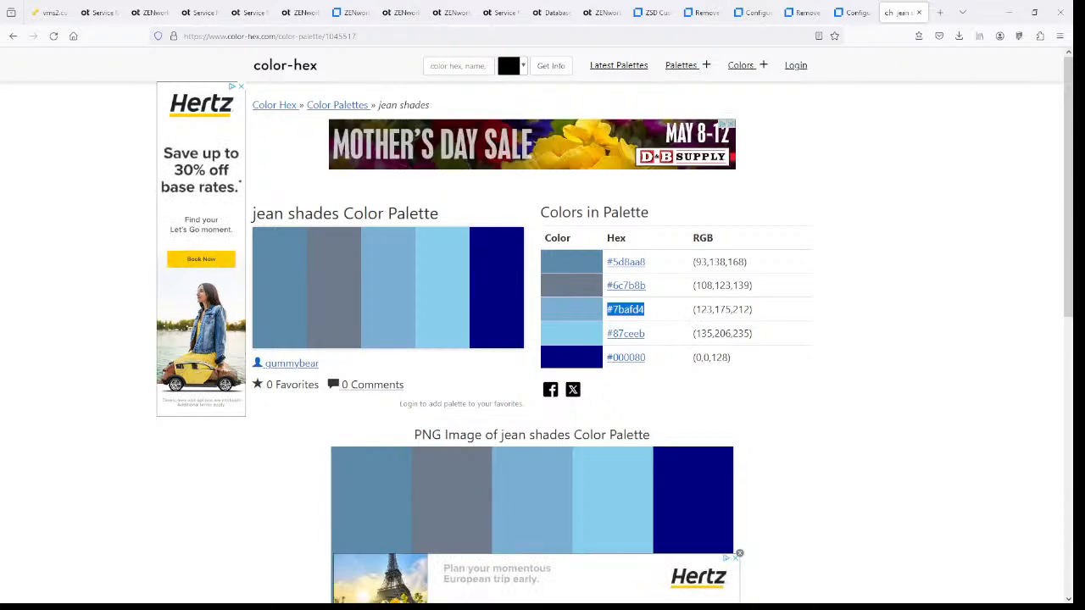
pyautogui.click(193, 13)
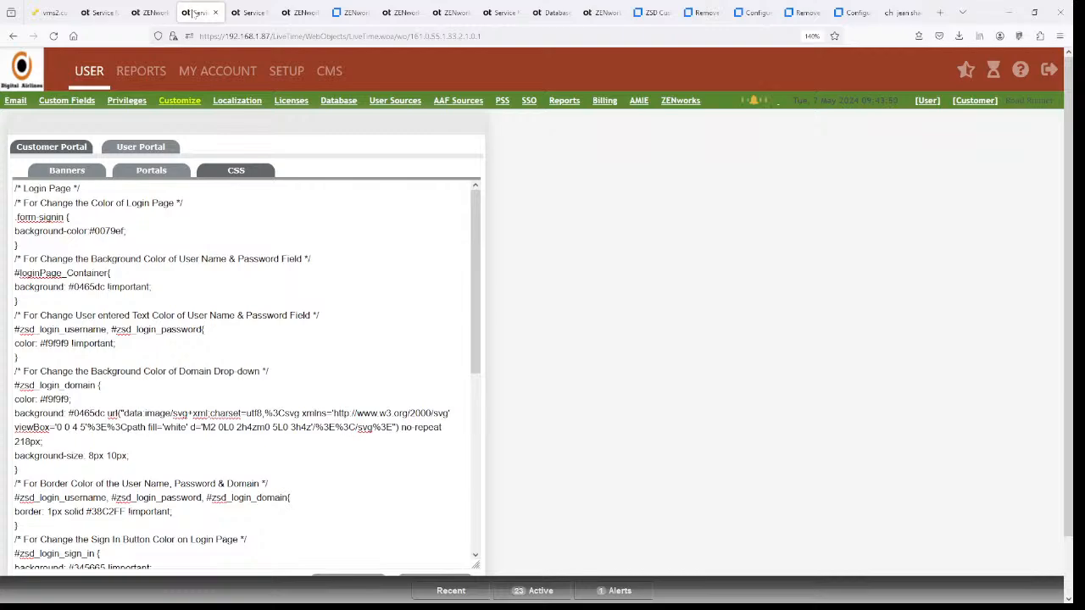
pyautogui.scroll(-5, 246, 373)
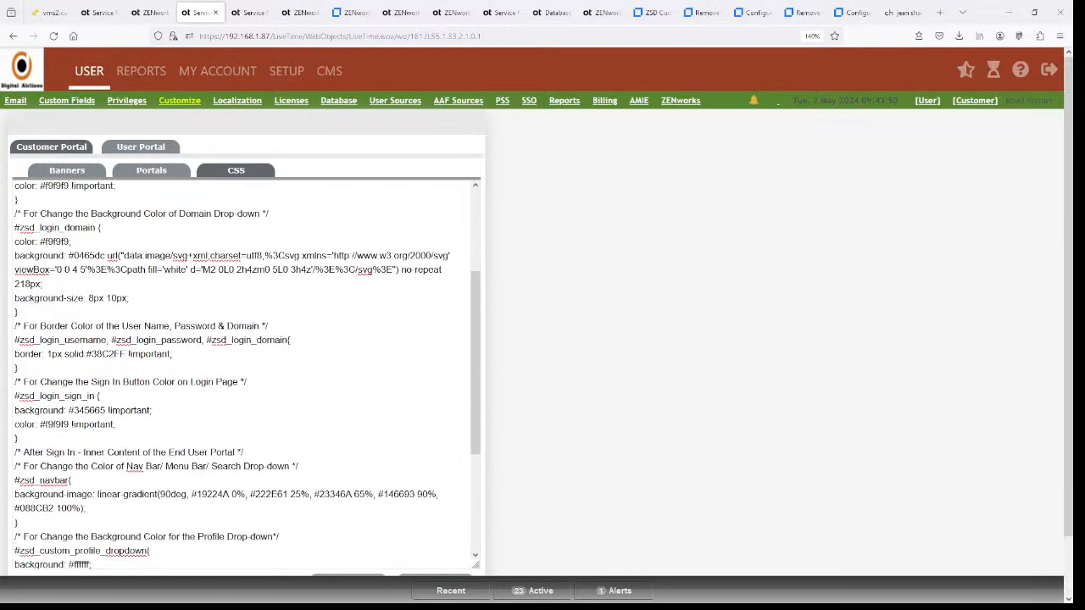
pyautogui.click(141, 375)
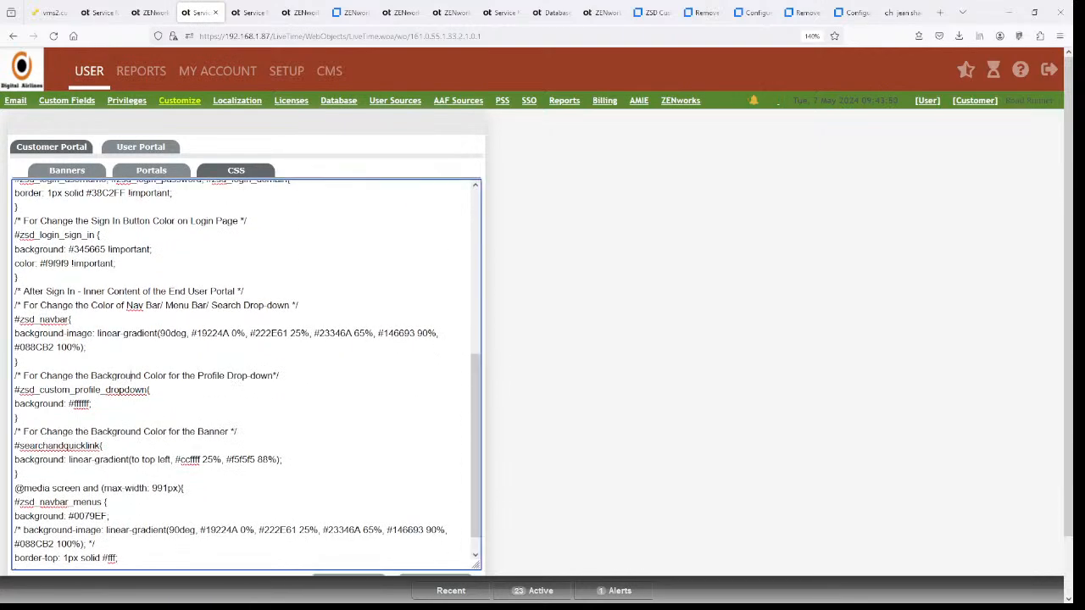
pyautogui.moveTo(130, 375); pyautogui.dragTo(250, 375)
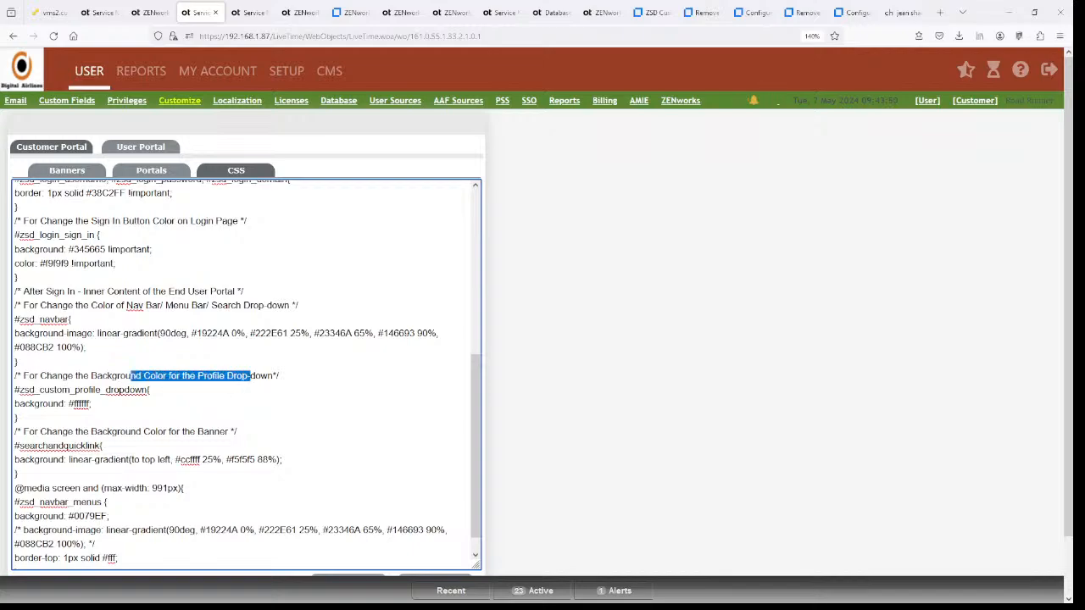
pyautogui.click(75, 403)
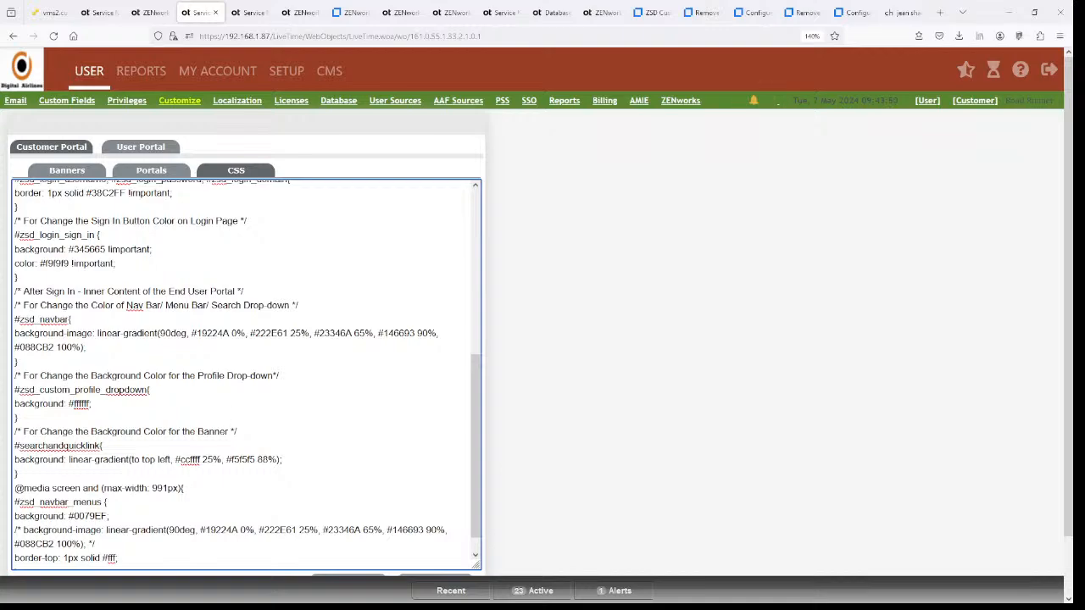
pyautogui.write('- this was changed')
pyautogui.moveTo(125, 432); pyautogui.dragTo(236, 431)
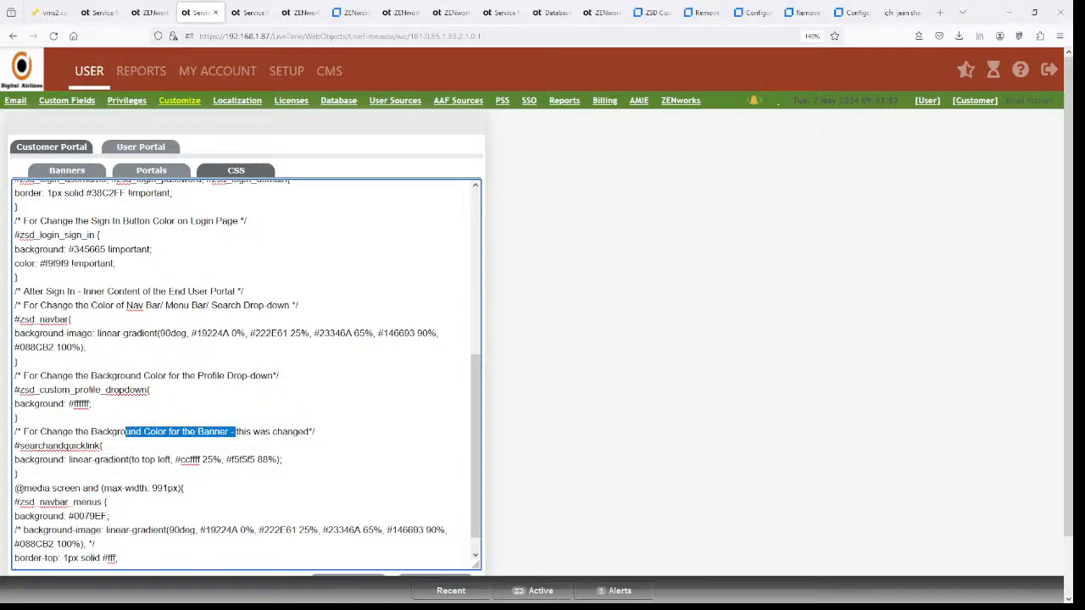
pyautogui.scroll(-1, 246, 373)
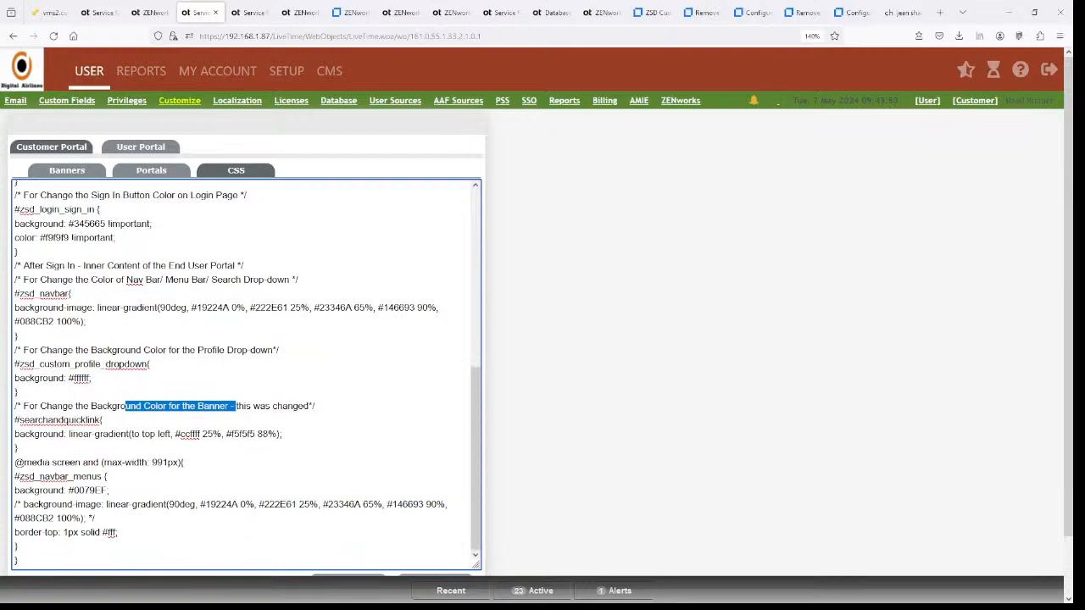
pyautogui.moveTo(54, 476); pyautogui.dragTo(102, 476)
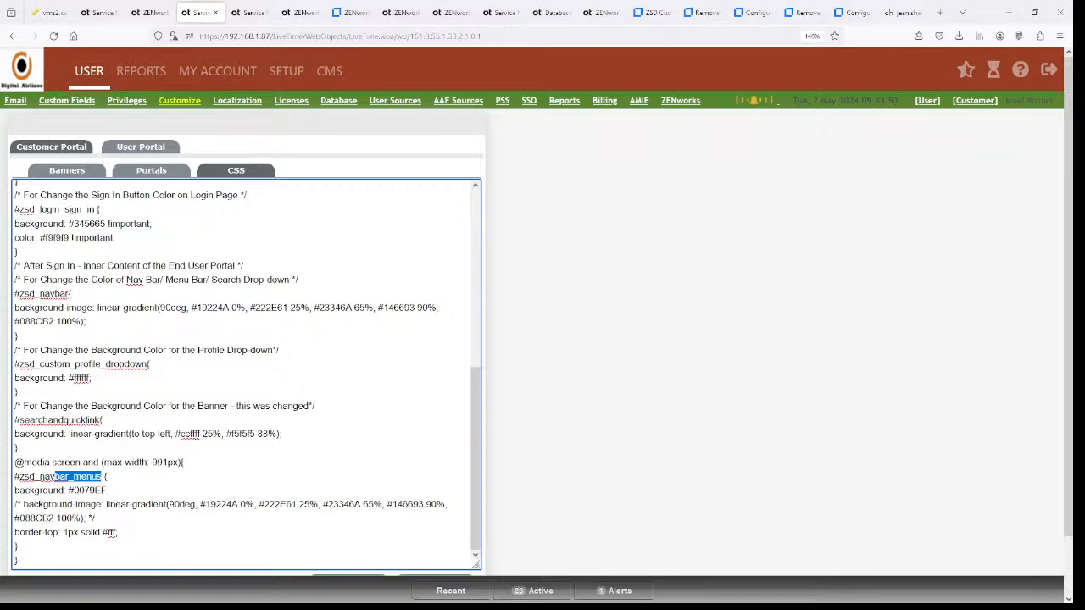
pyautogui.scroll(8, 246, 373)
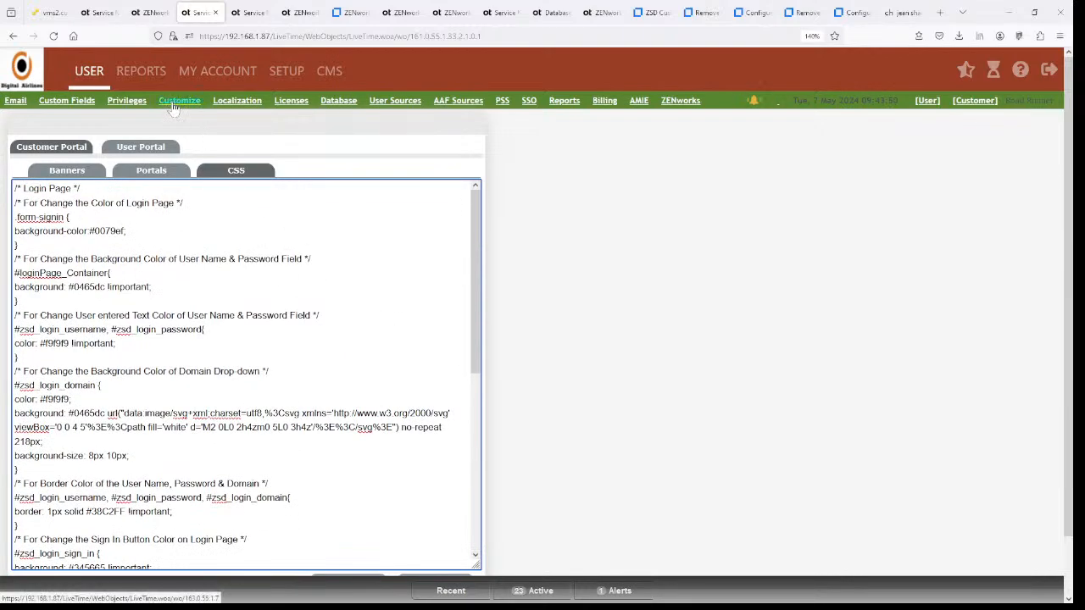
# - Inspect the LoginLegend text and its Legal Statements (v8.3) link unchanged, then open the customer portal's Requests page
pyautogui.click(151, 173)
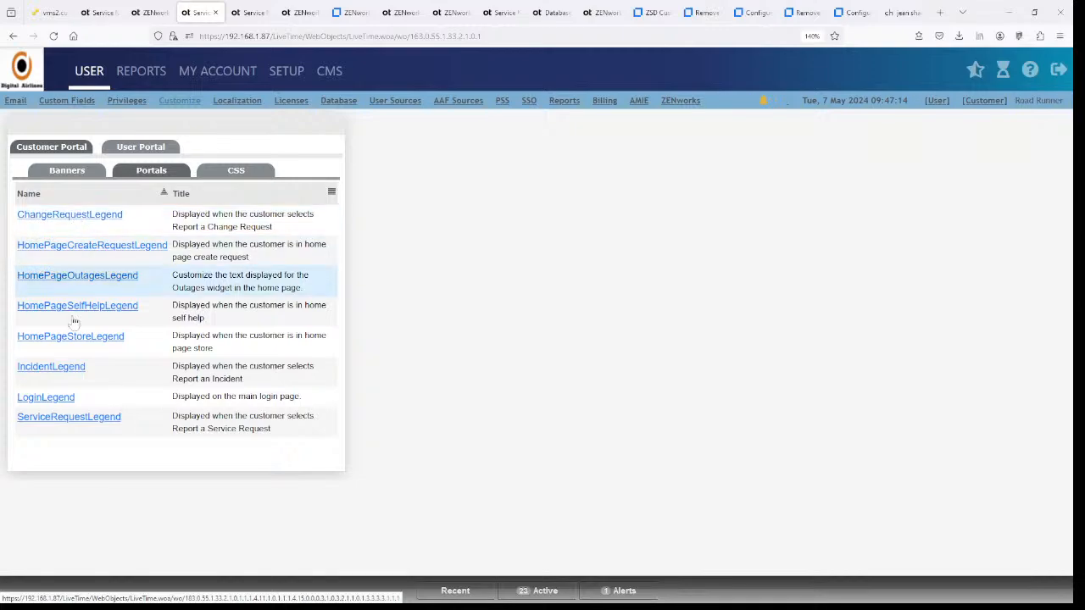
pyautogui.click(59, 398)
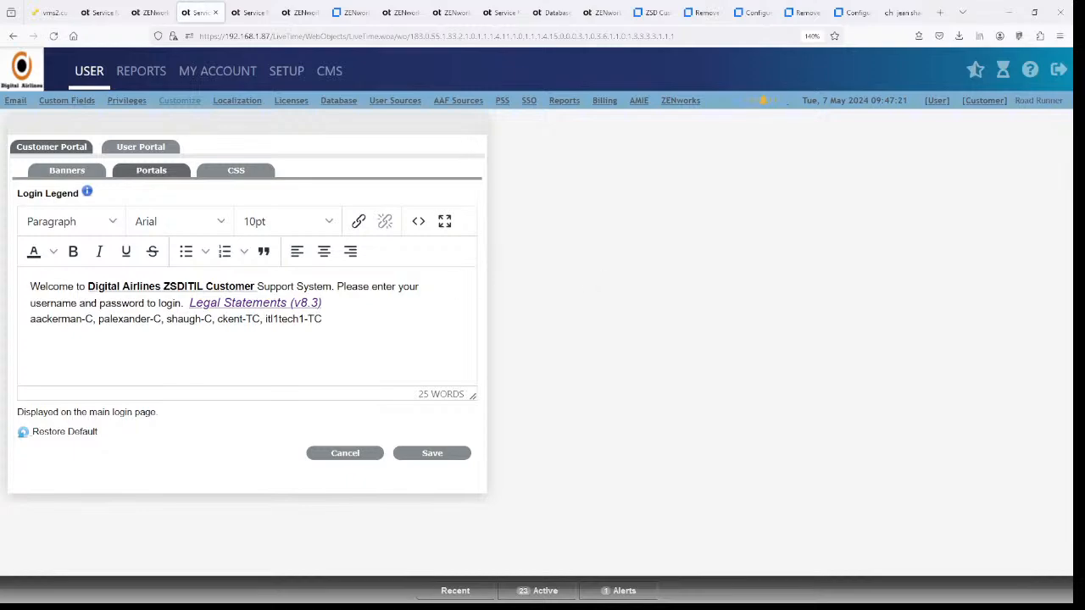
pyautogui.click(223, 303)
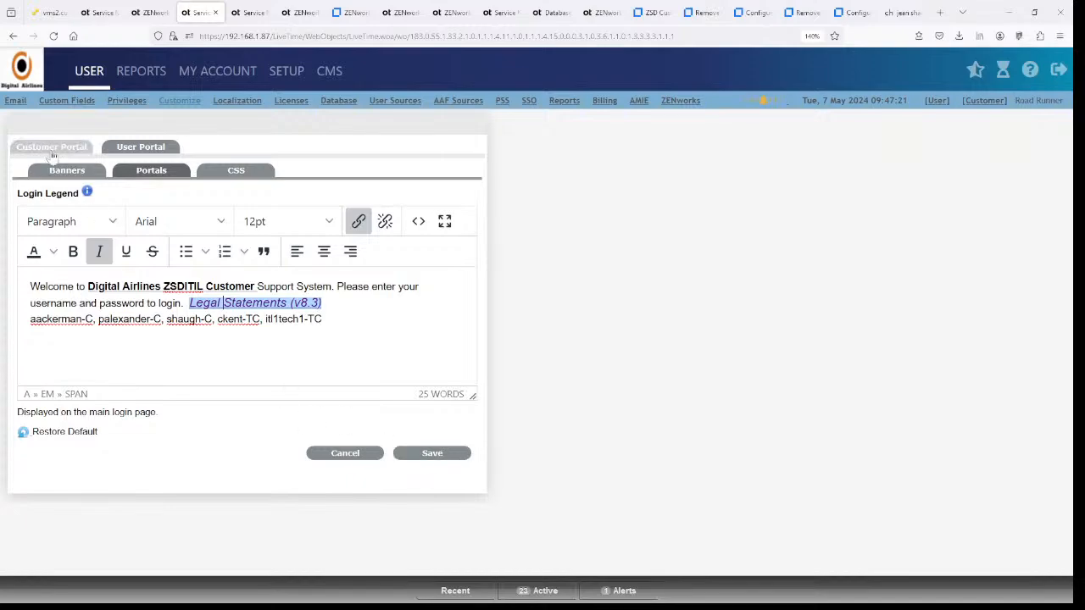
pyautogui.click(354, 456)
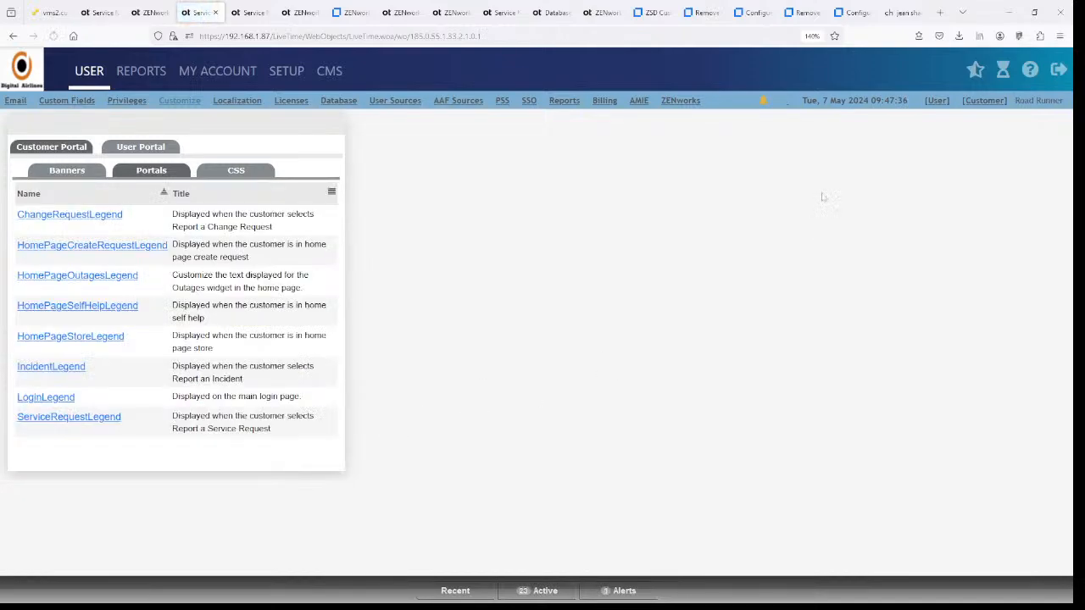
pyautogui.click(985, 102)
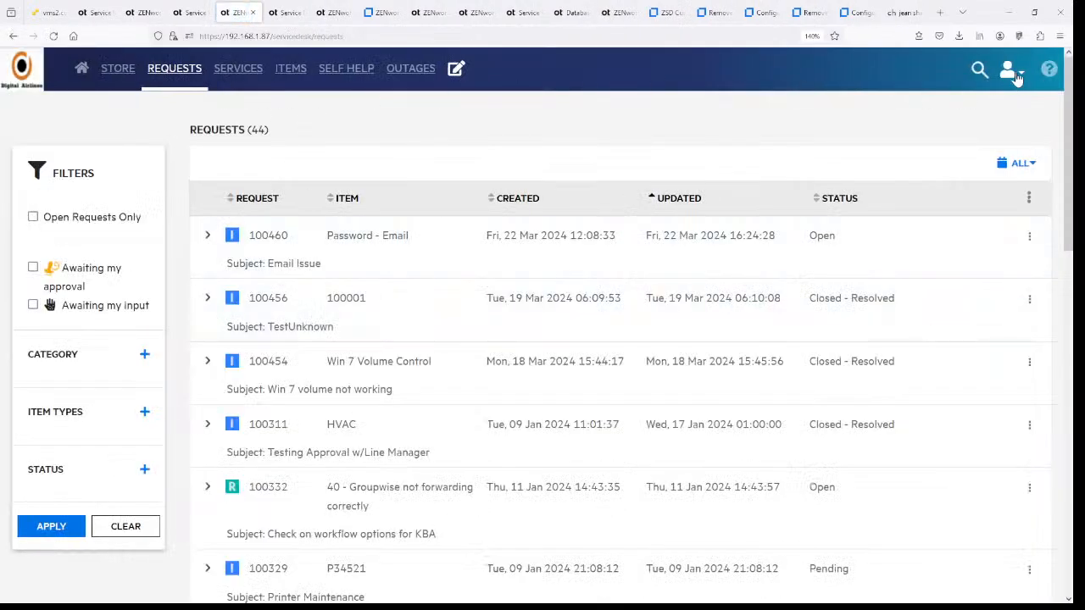
# - Log out via the customer portal's account menu, then return to the admin Customize tab
pyautogui.click(1010, 72)
pyautogui.click(951, 137)
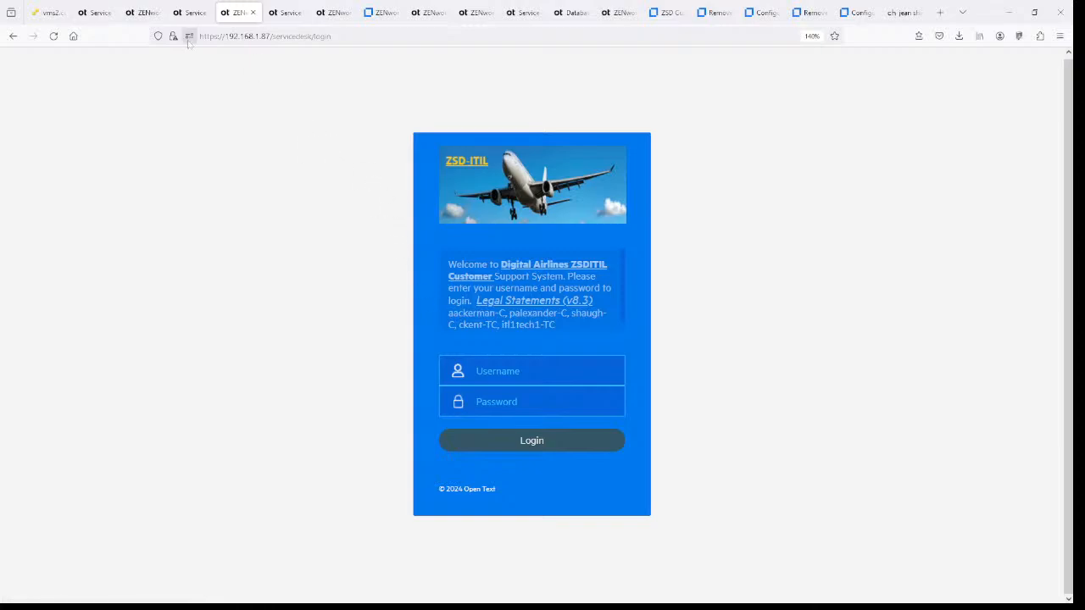
pyautogui.click(189, 13)
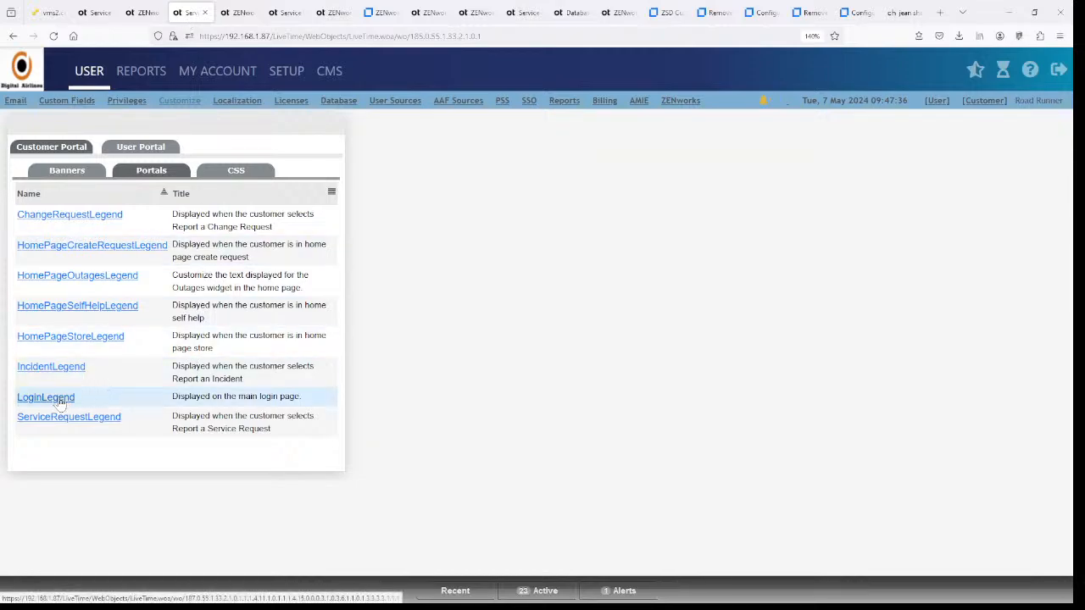
# - Open the User Portal's Welcome page text, check its Insert Parameter options, and cancel
pyautogui.click(140, 146)
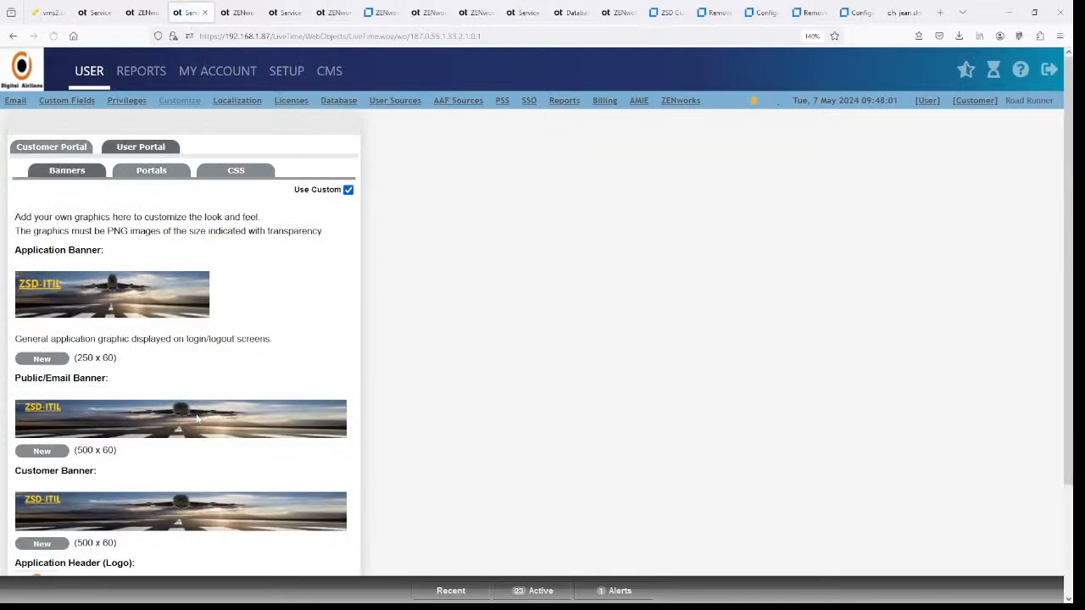
pyautogui.click(155, 173)
pyautogui.scroll(-1, 203, 345)
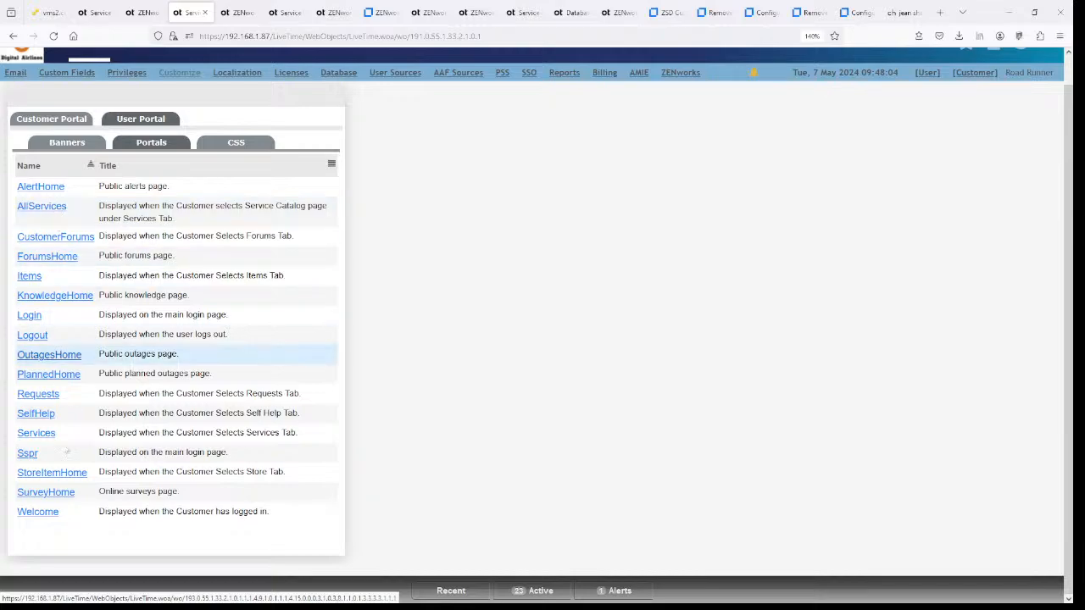
pyautogui.click(44, 517)
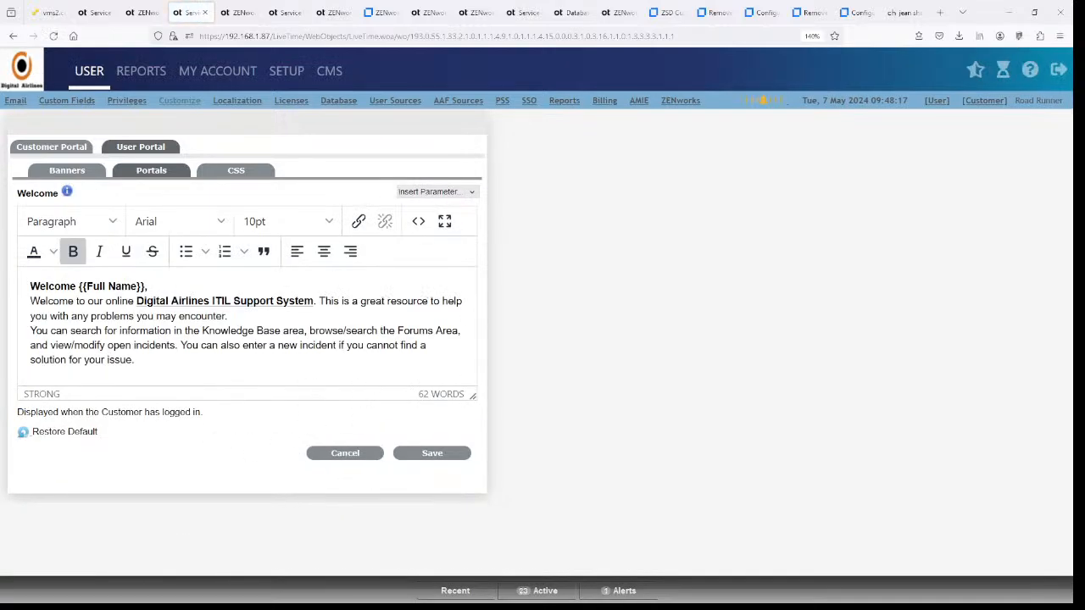
pyautogui.click(473, 193)
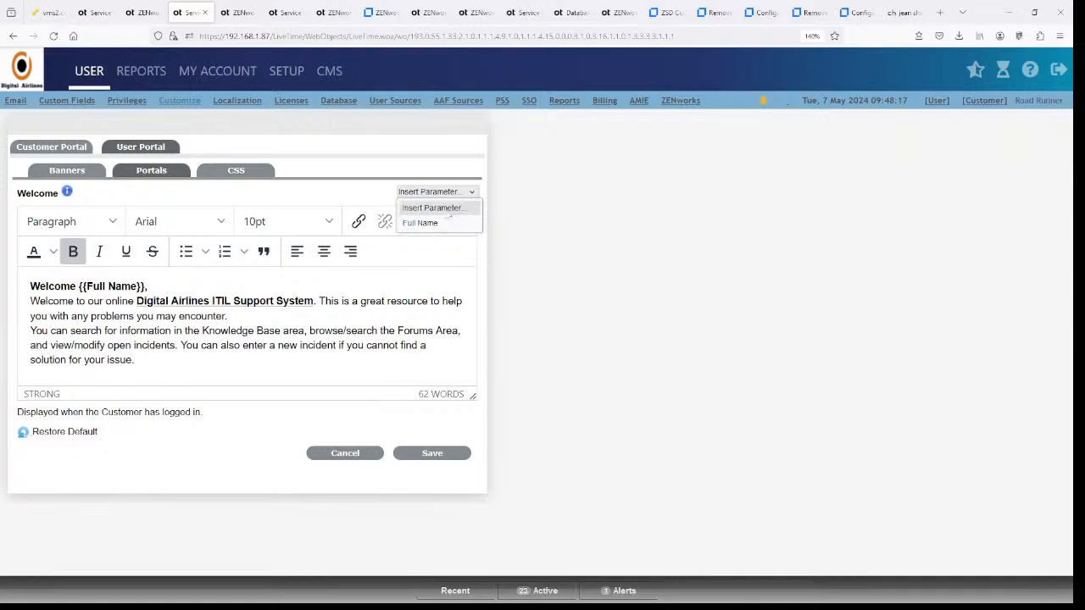
pyautogui.click(331, 447)
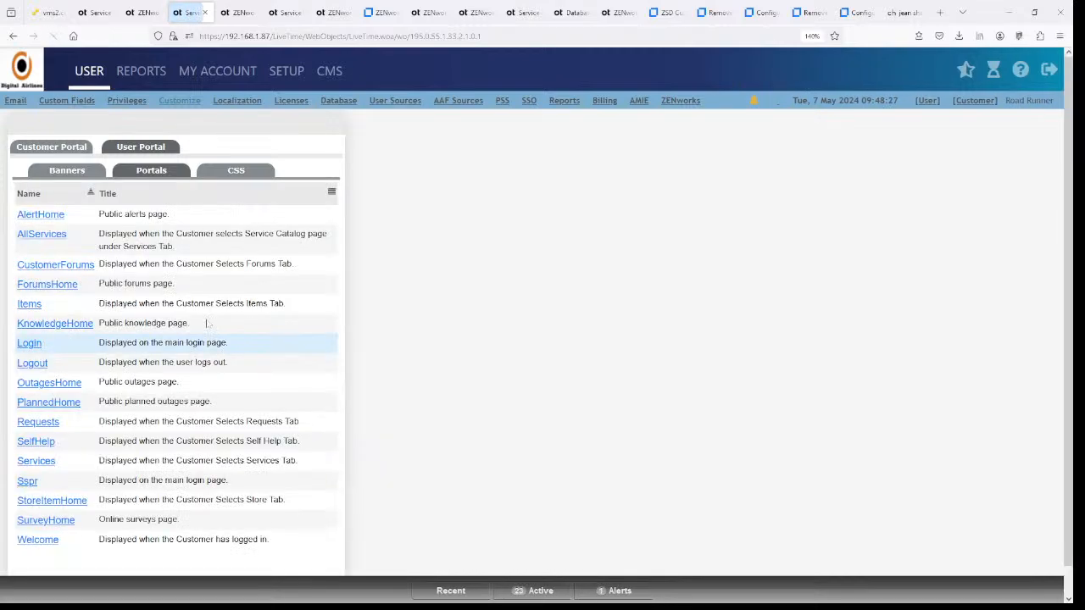
# - Review the Items page text without saving, then switch back to the Customer Portal settings
pyautogui.click(32, 308)
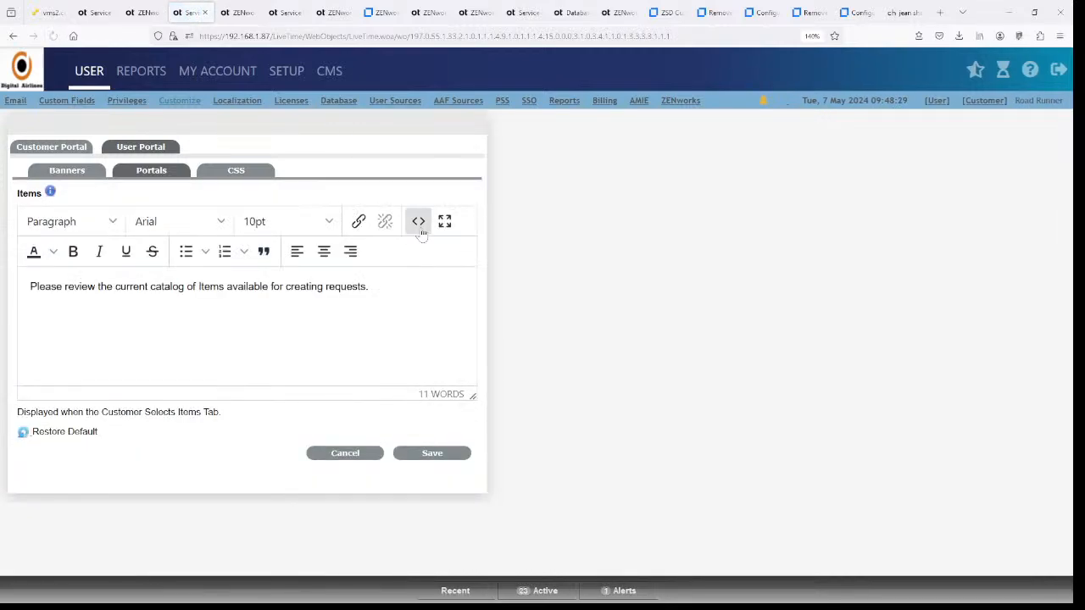
pyautogui.click(346, 453)
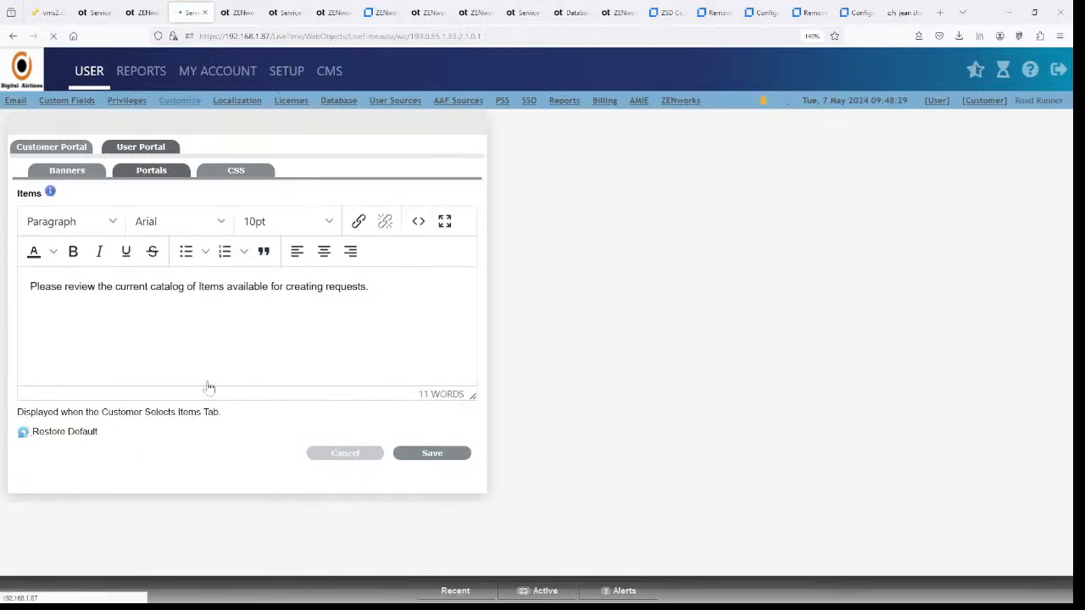
pyautogui.click(66, 151)
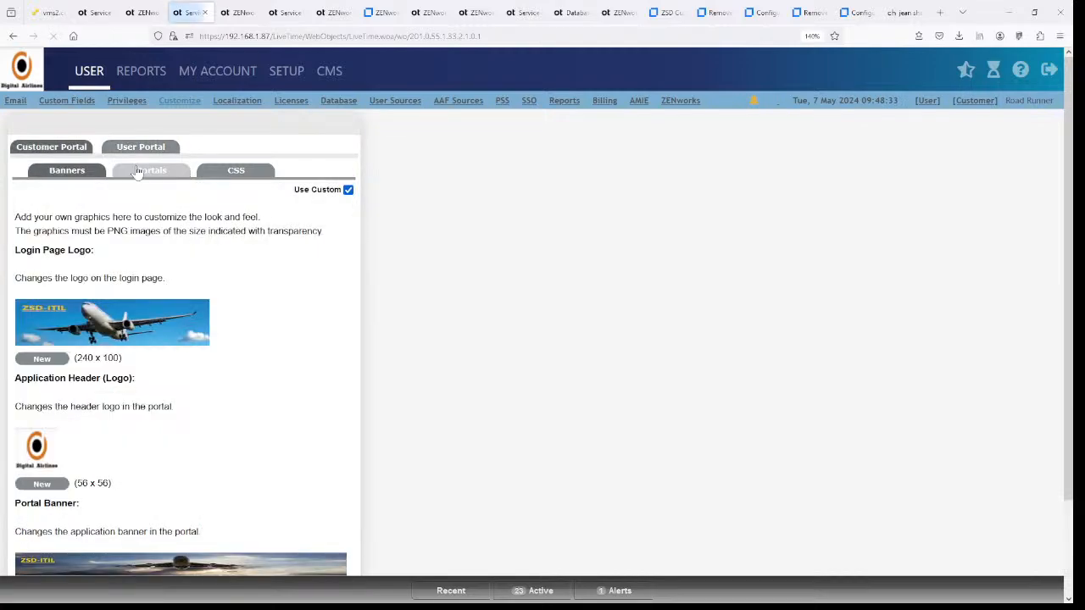
# - Open and cancel the Incident, ServiceRequest, Login and HomePageCreateRequest legends of the Customer Portal
pyautogui.click(141, 175)
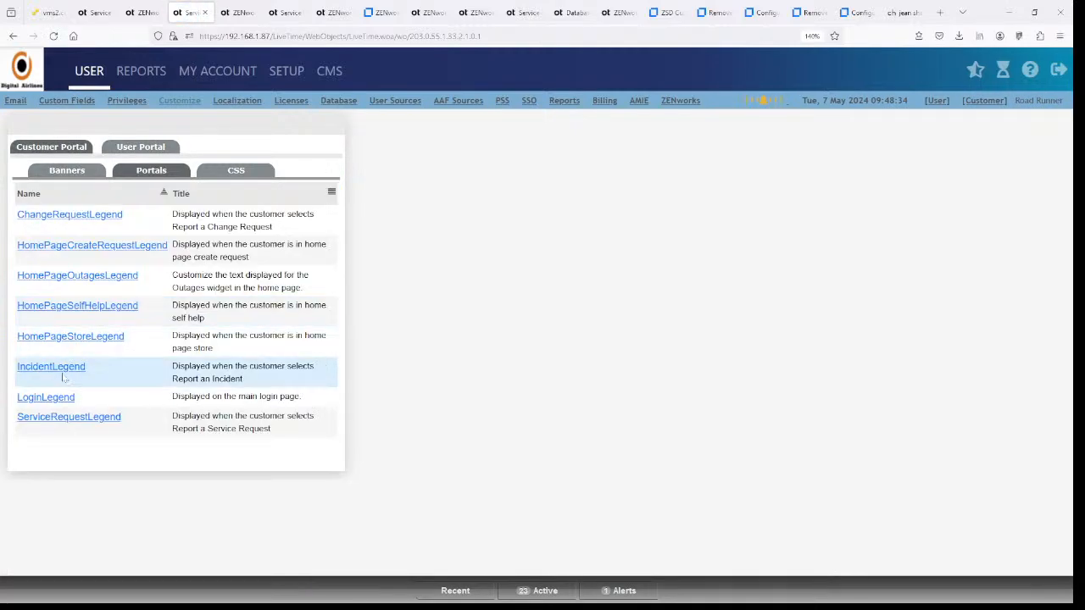
pyautogui.click(59, 368)
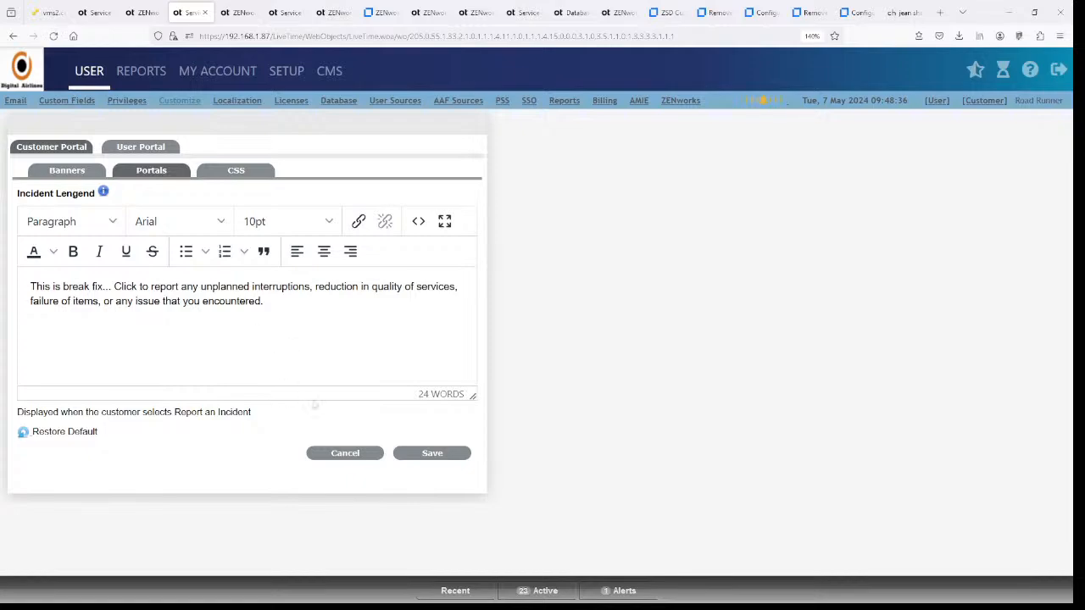
pyautogui.click(340, 454)
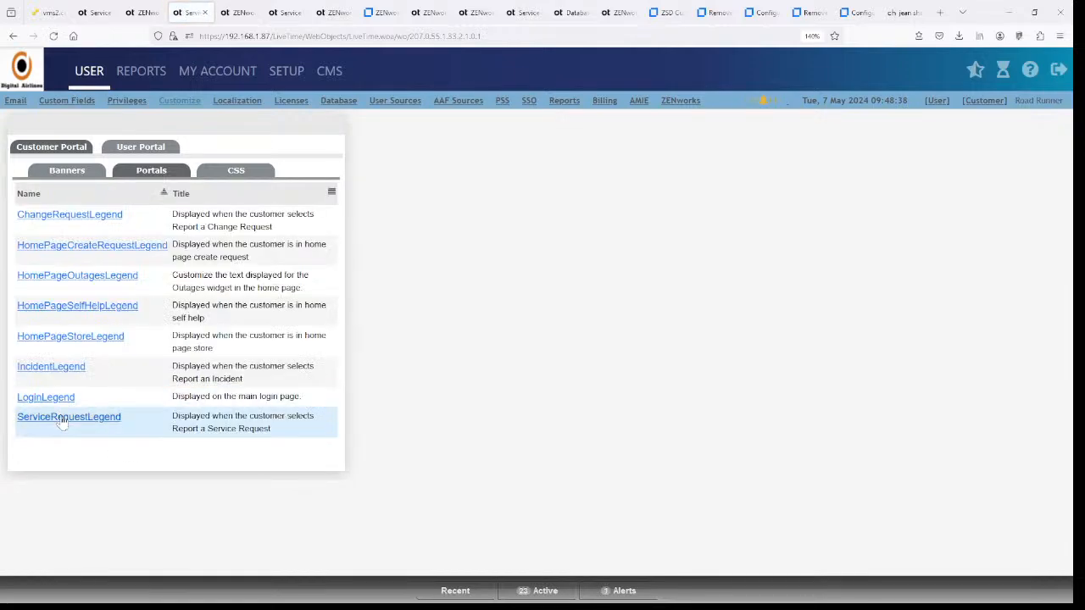
pyautogui.click(61, 422)
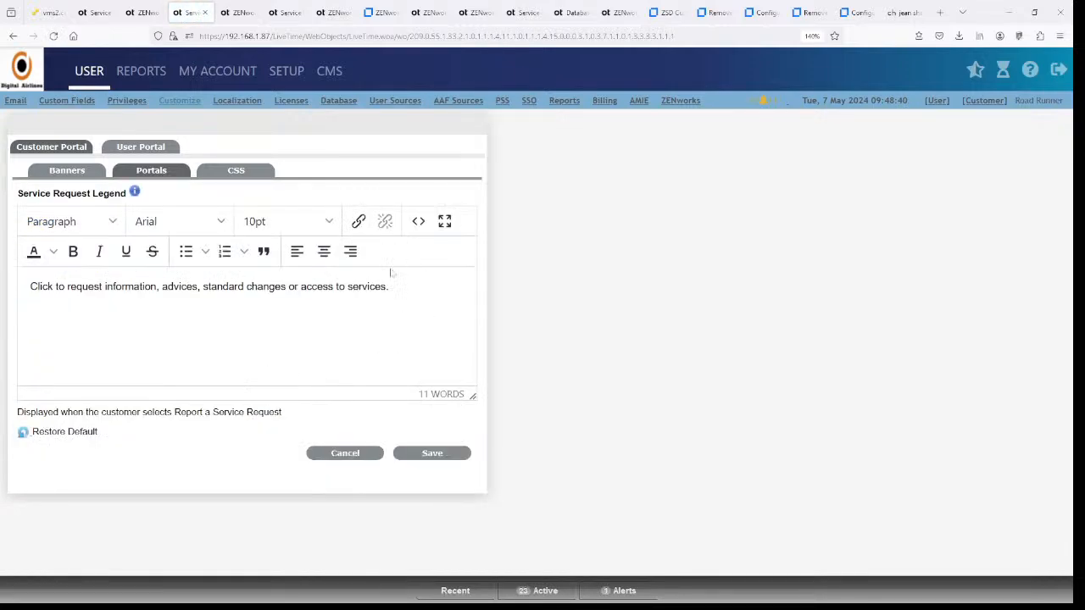
pyautogui.click(345, 454)
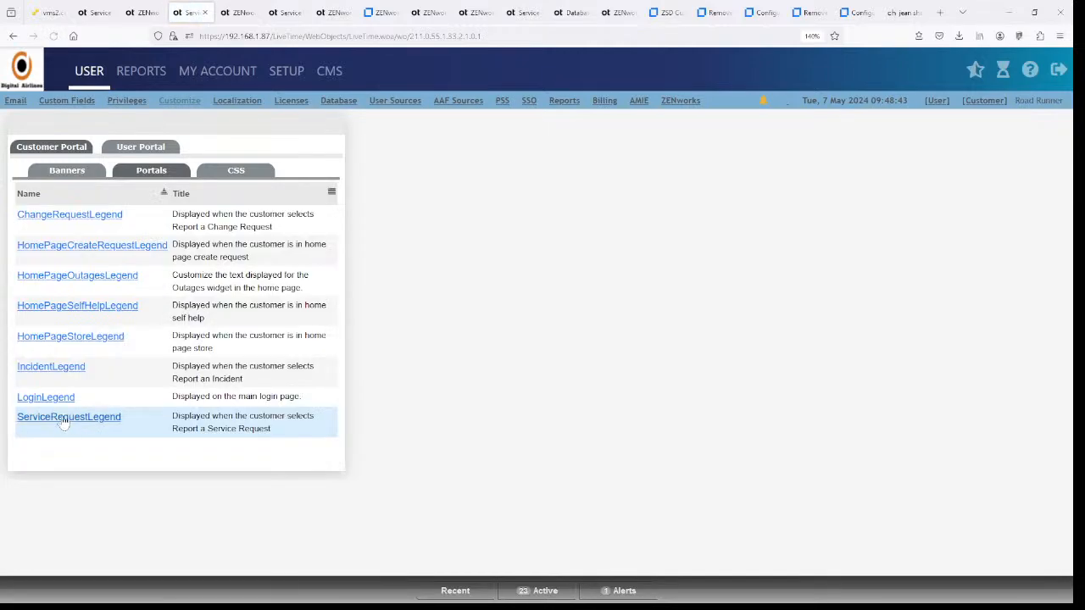
pyautogui.click(42, 397)
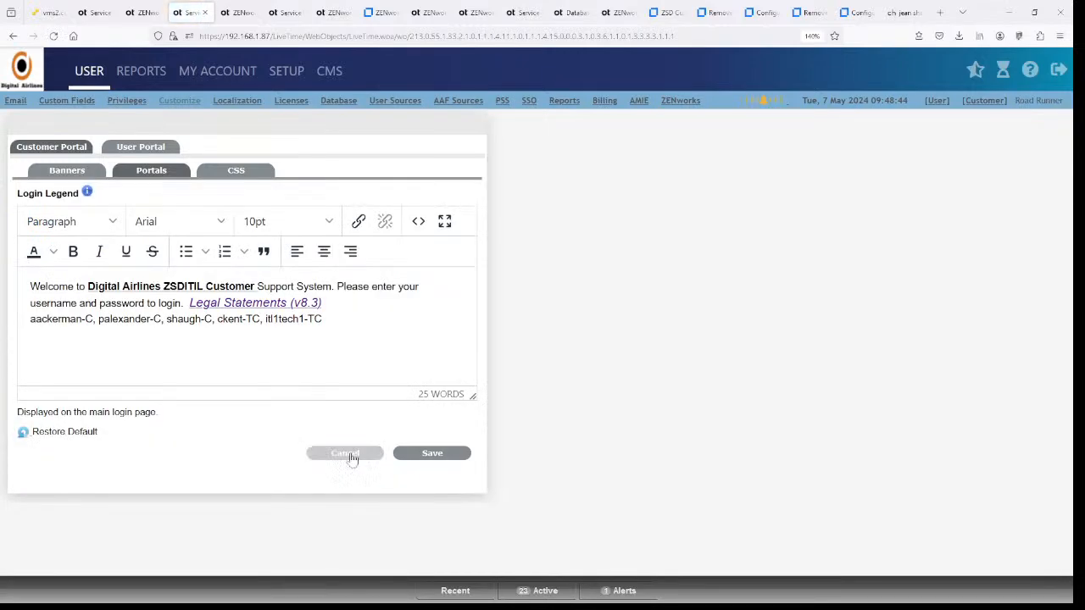
pyautogui.click(347, 455)
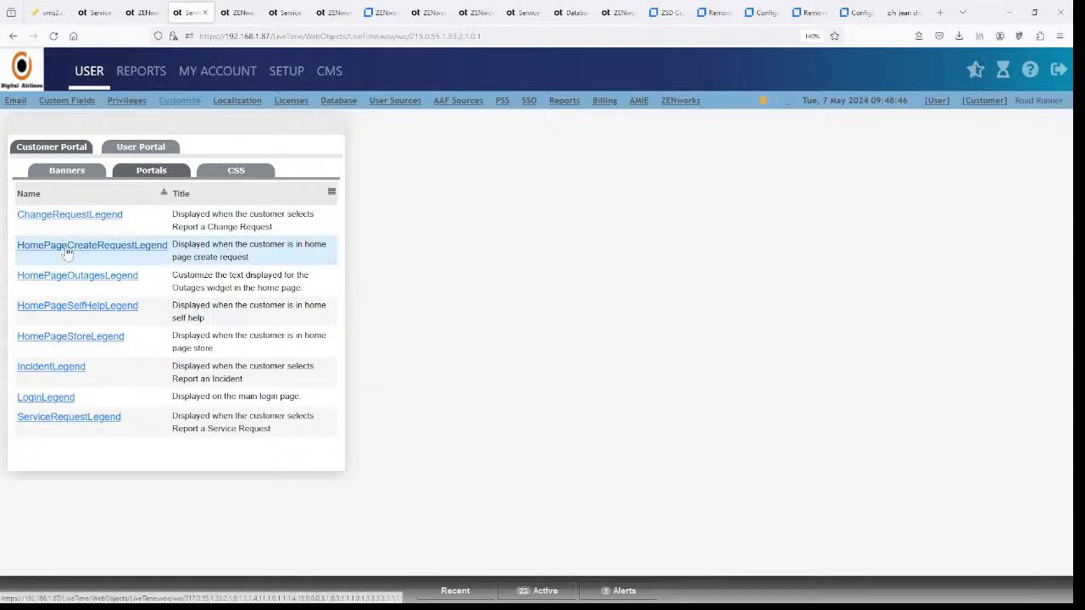
pyautogui.click(68, 247)
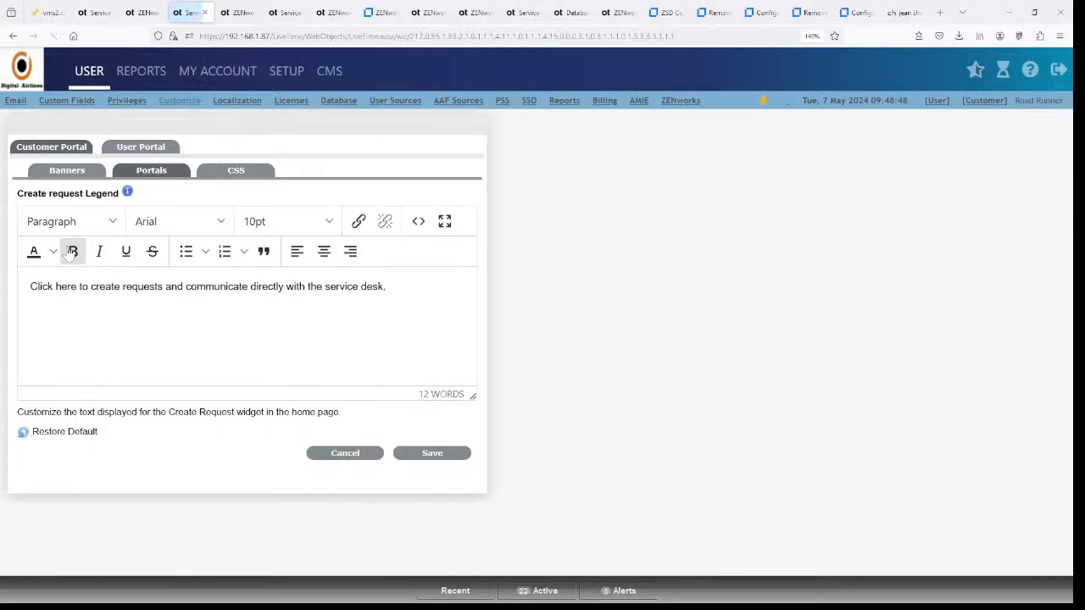
pyautogui.click(344, 455)
# - Review the User Portal's AllServices and Login page texts, closing both without saving
pyautogui.click(155, 148)
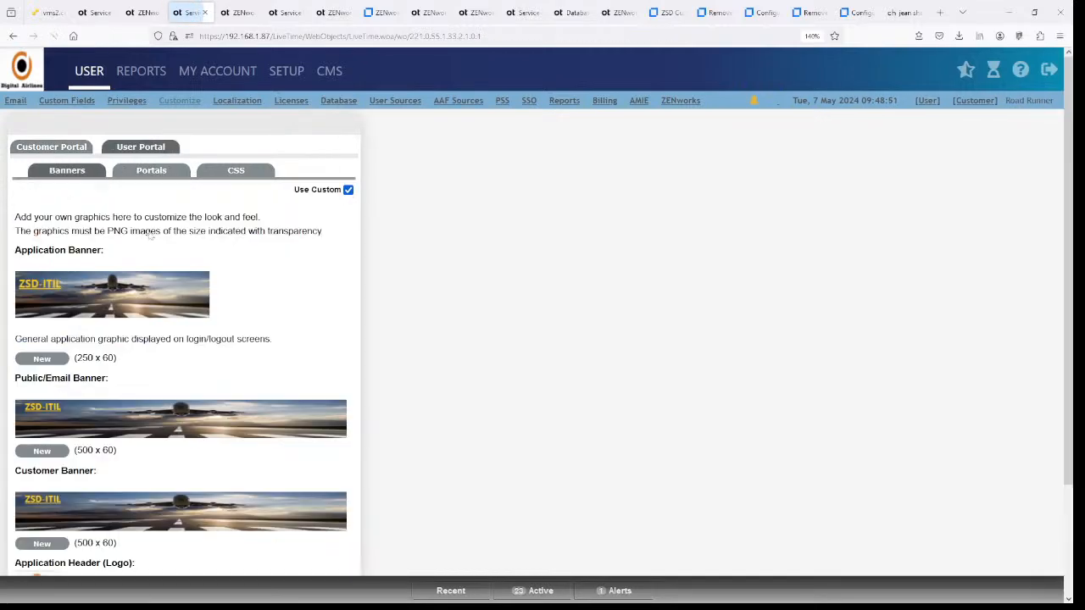
pyautogui.click(151, 170)
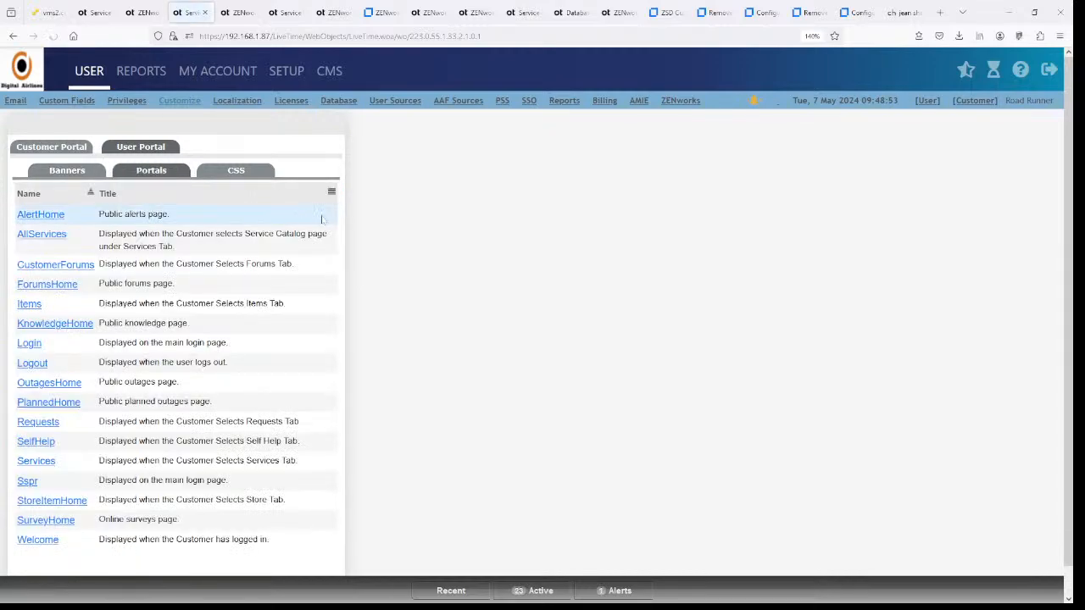
pyautogui.click(49, 238)
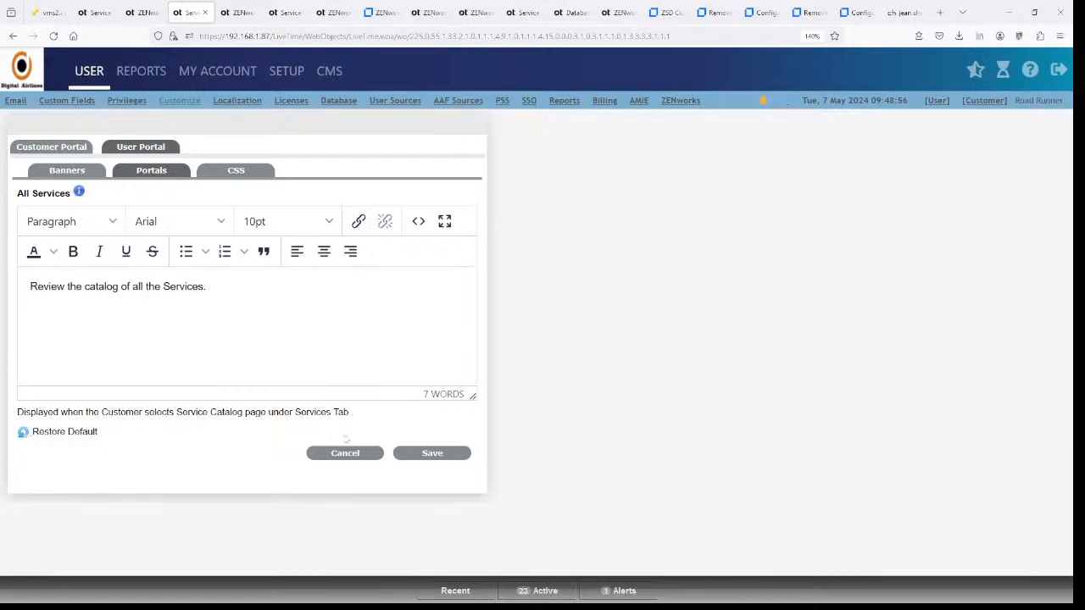
pyautogui.click(319, 453)
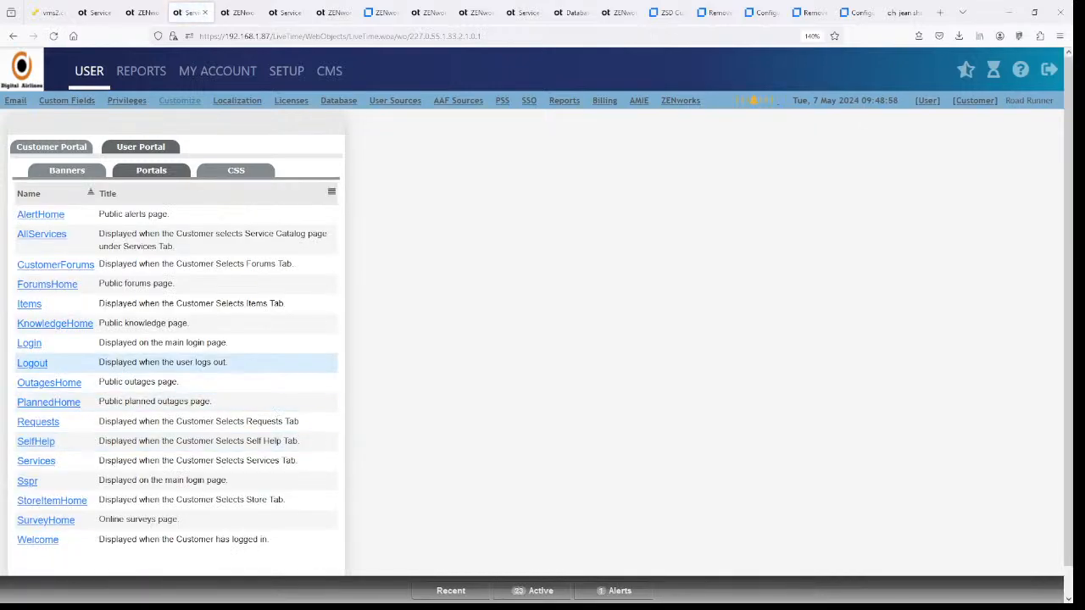
pyautogui.click(36, 347)
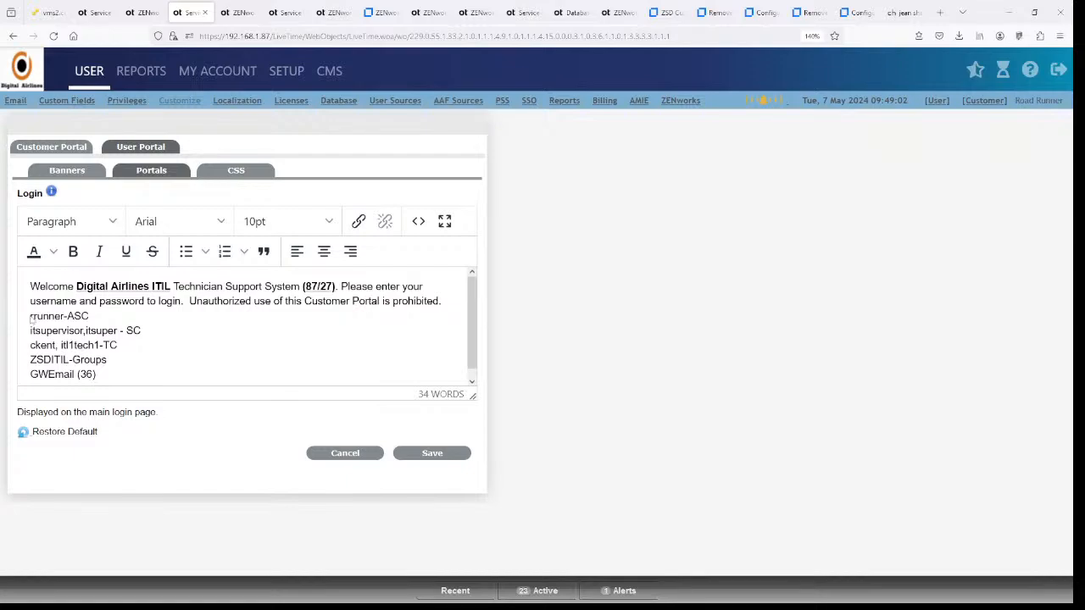
pyautogui.moveTo(41, 316); pyautogui.dragTo(29, 374)
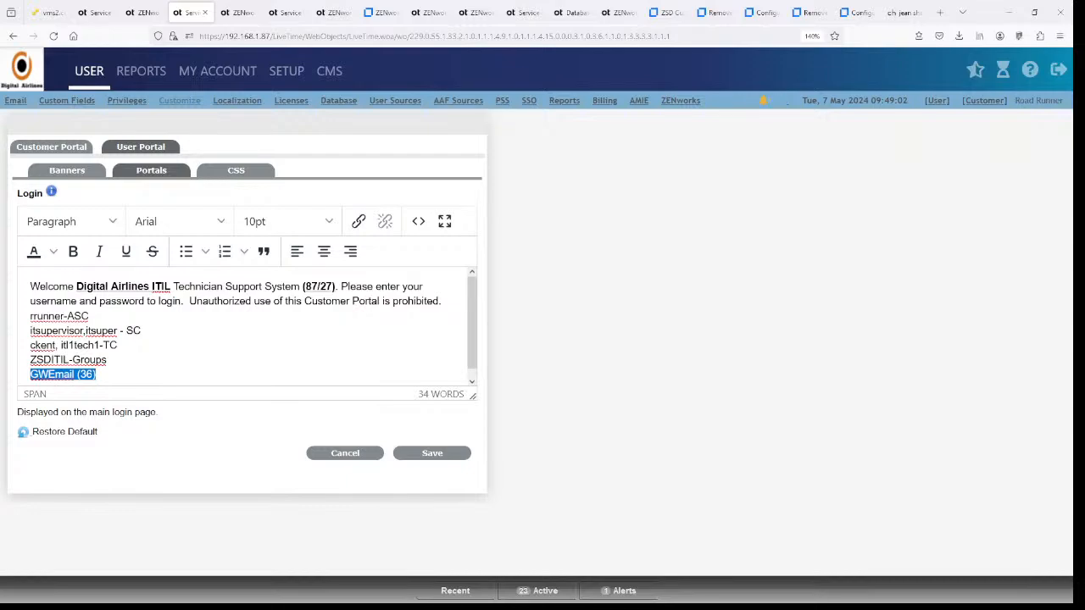
pyautogui.click(97, 374)
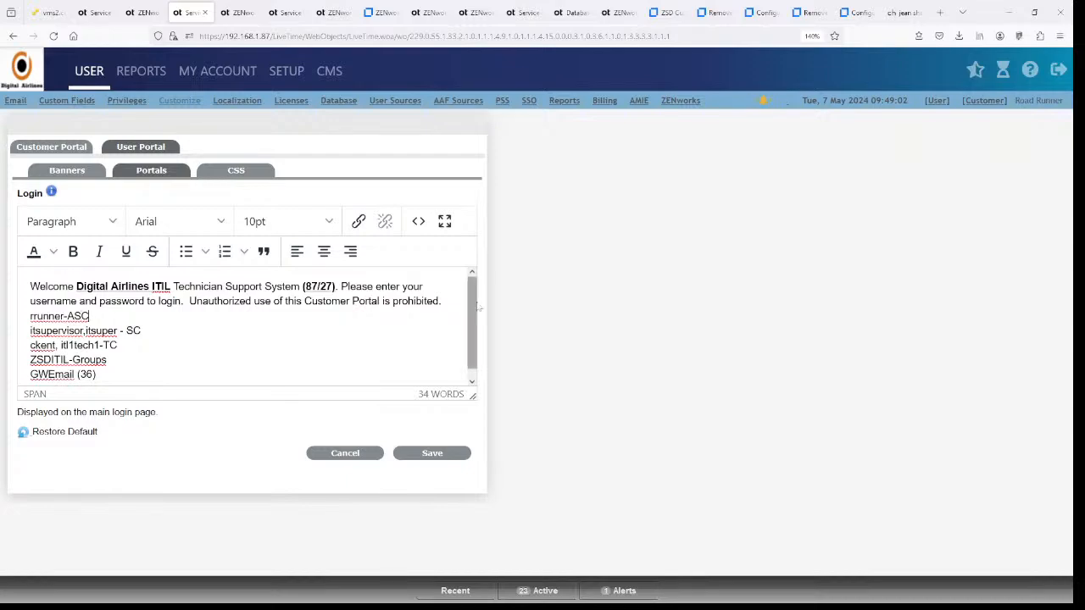
pyautogui.scroll(-1, 471, 322)
pyautogui.scroll(1, 471, 322)
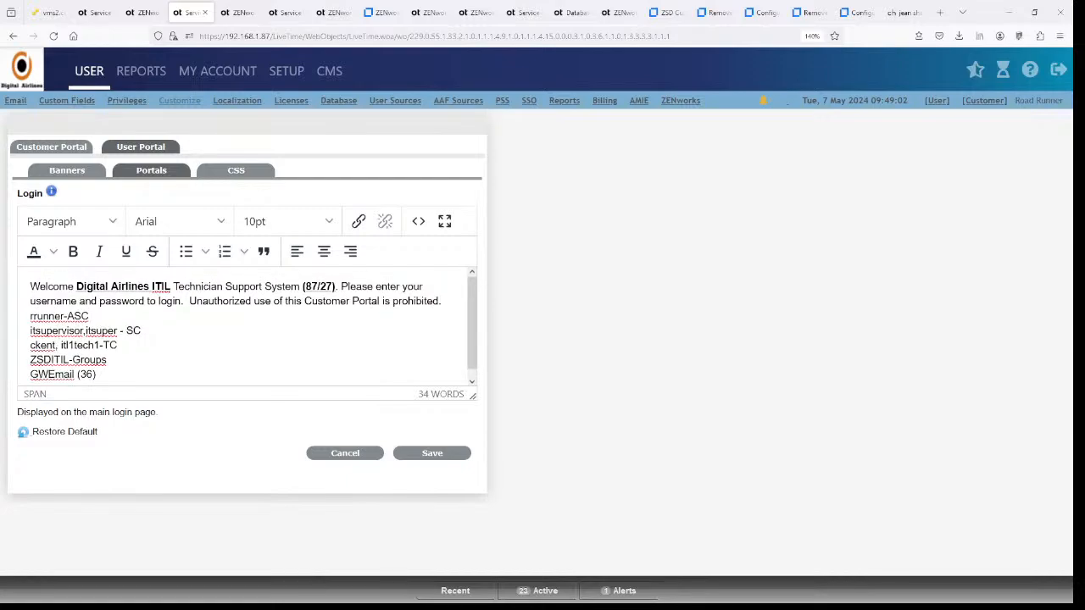
pyautogui.click(355, 455)
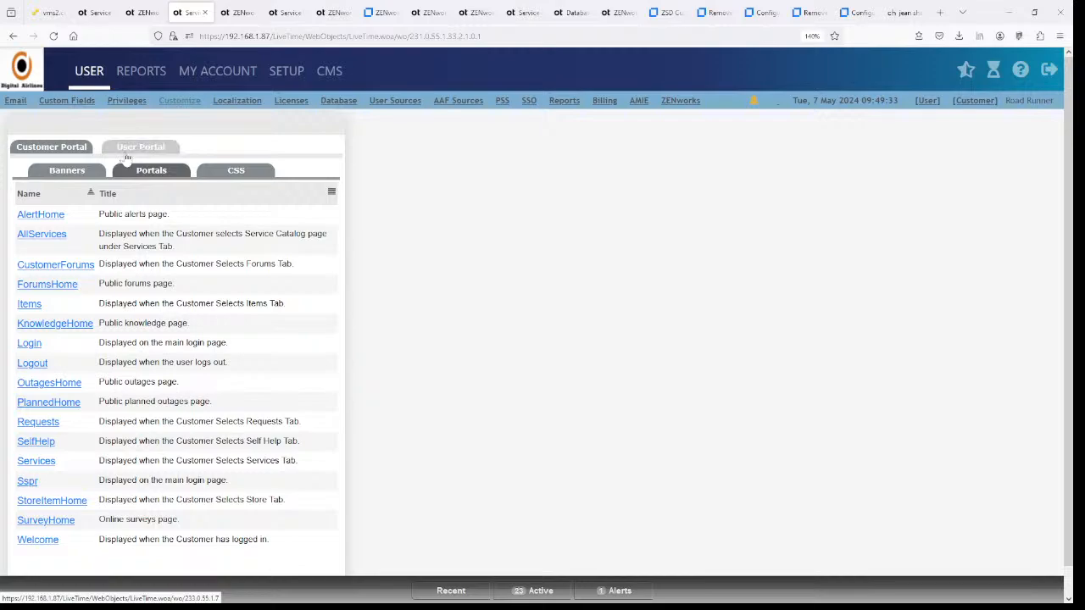
# - Start a new Application Header logo on the User Portal Banners page and browse to J:\Products\Logos
pyautogui.click(66, 172)
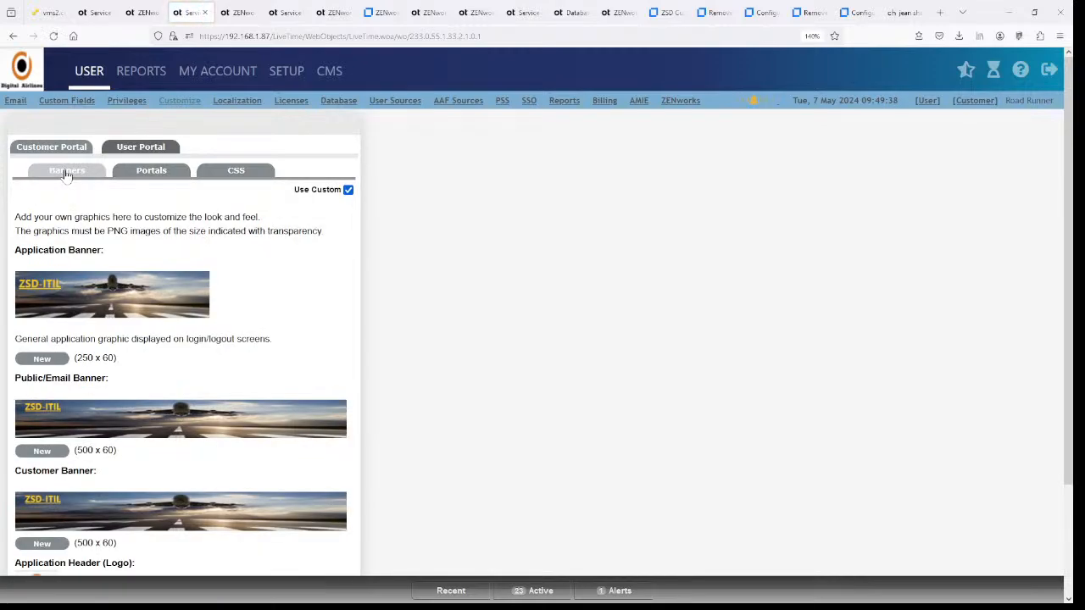
pyautogui.scroll(-3, 201, 368)
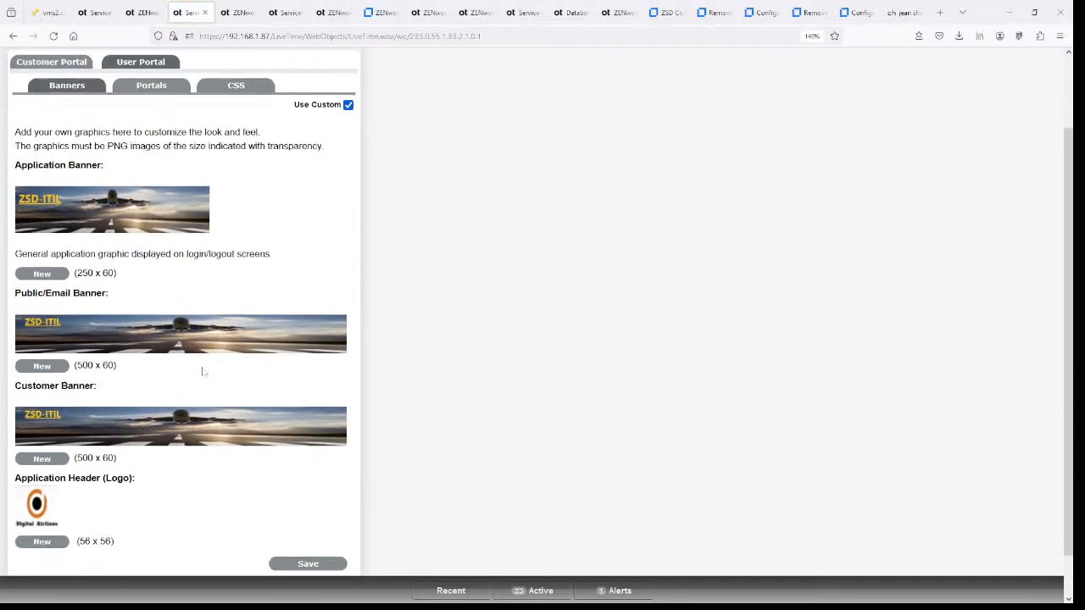
pyautogui.click(44, 496)
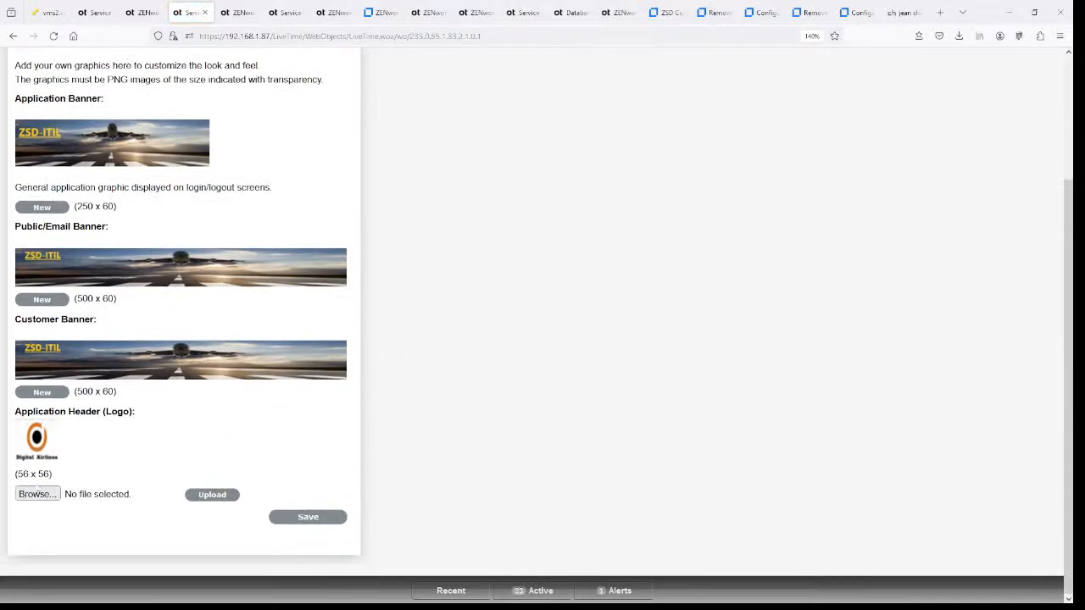
pyautogui.click(39, 494)
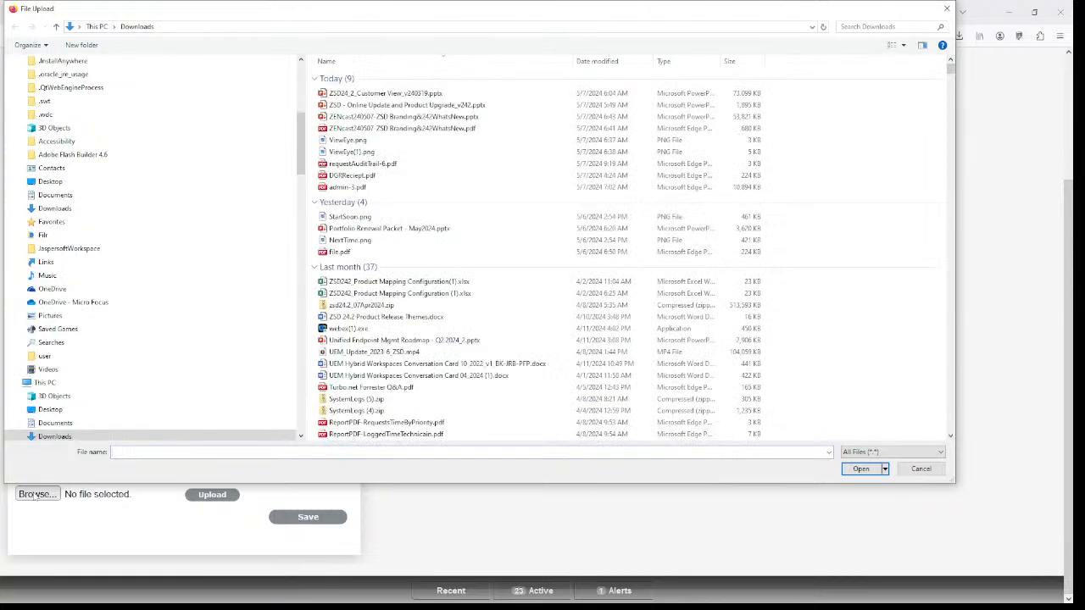
pyautogui.moveTo(302, 144); pyautogui.dragTo(306, 416)
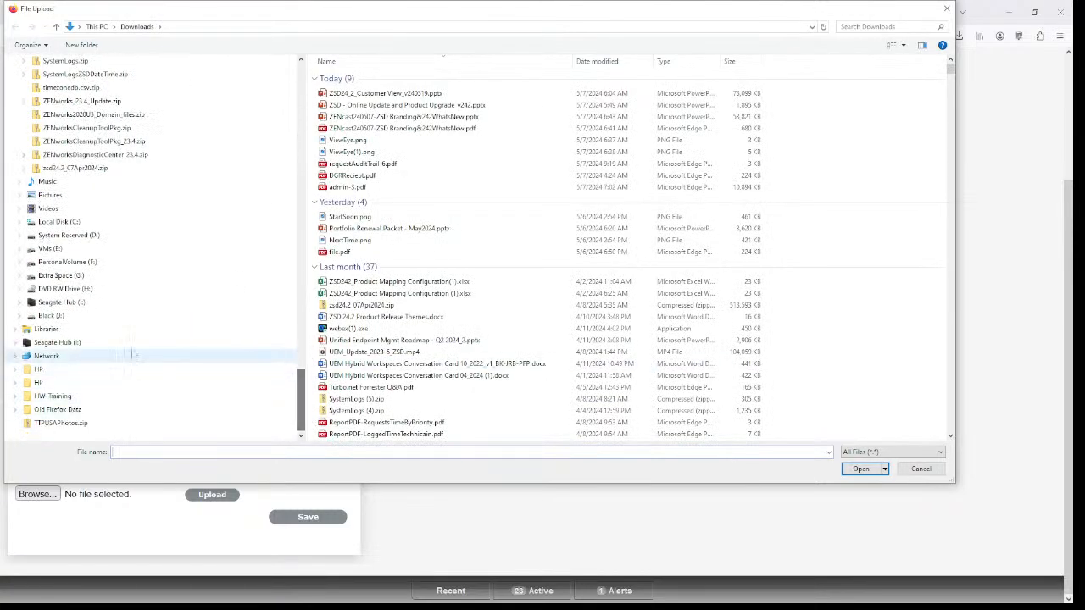
pyautogui.click(106, 320)
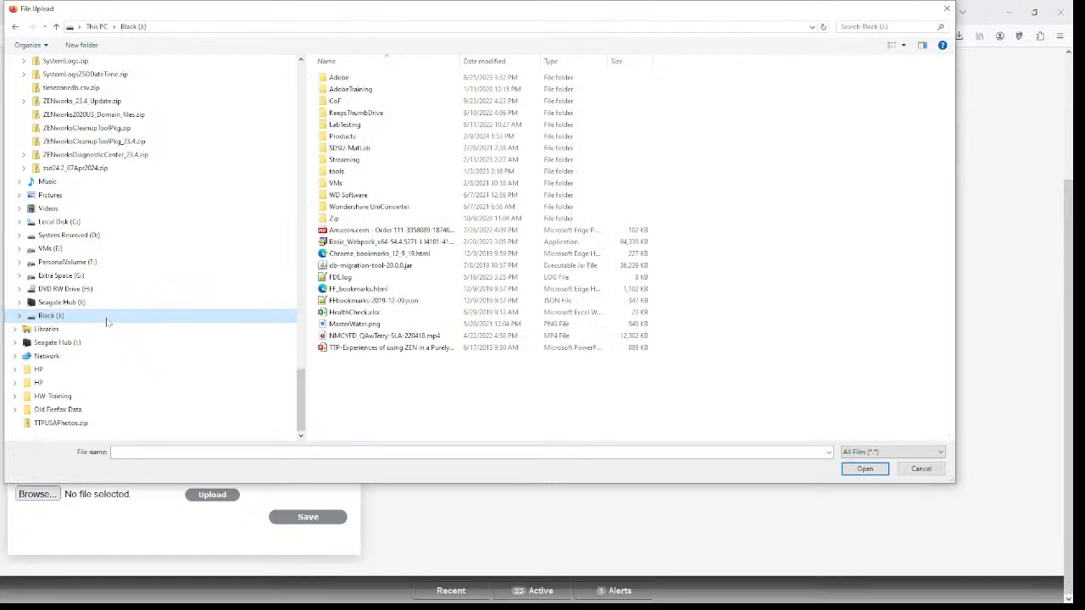
pyautogui.doubleClick(347, 135)
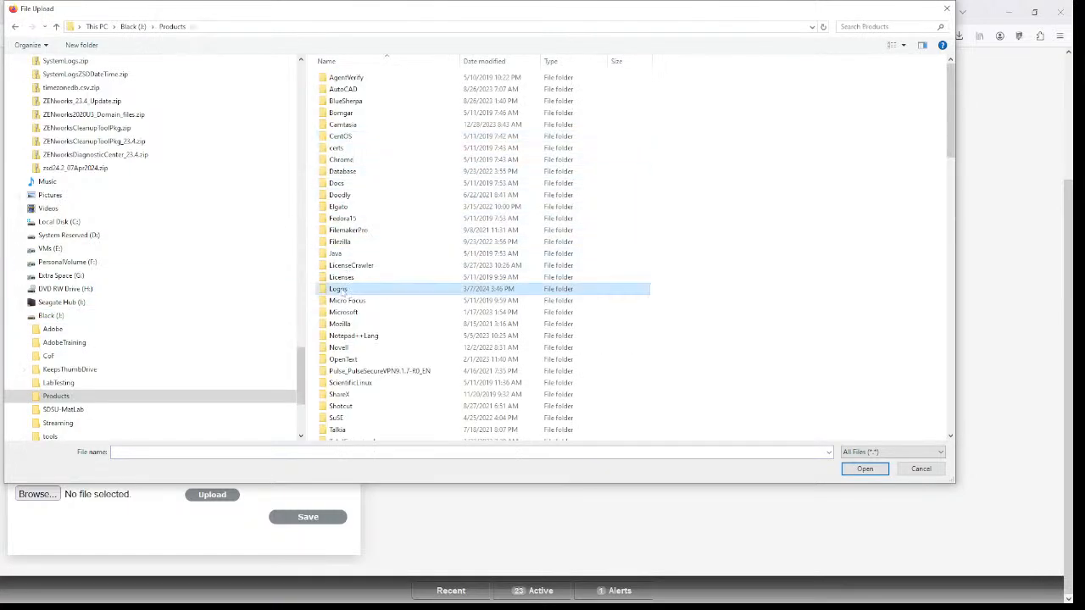
pyautogui.doubleClick(370, 286)
# - Choose C++.png from the Logos folder as the header logo file
pyautogui.scroll(-15, 775, 258)
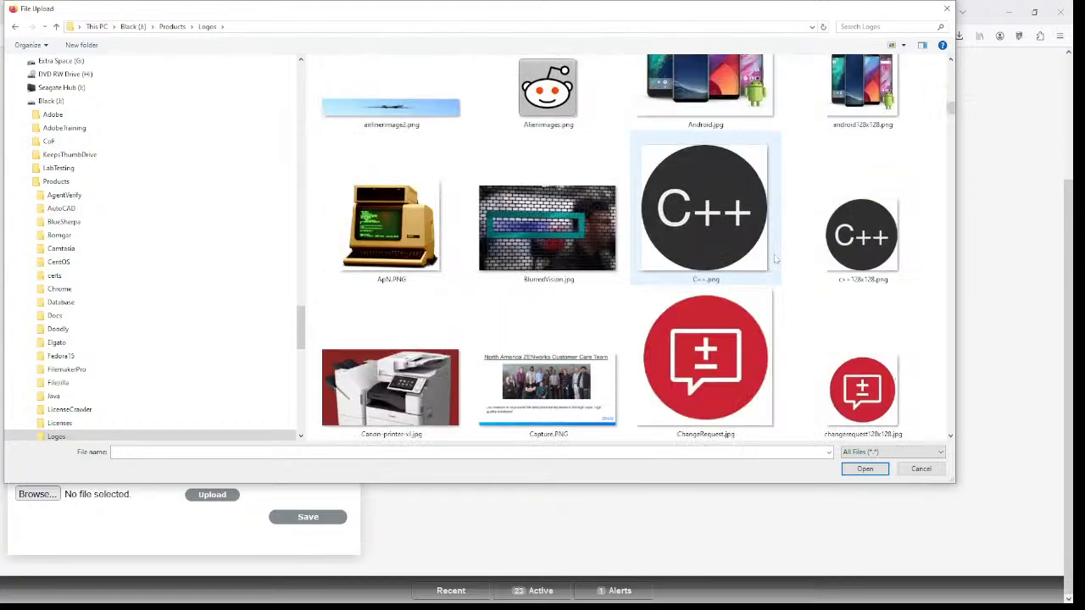
pyautogui.click(723, 243)
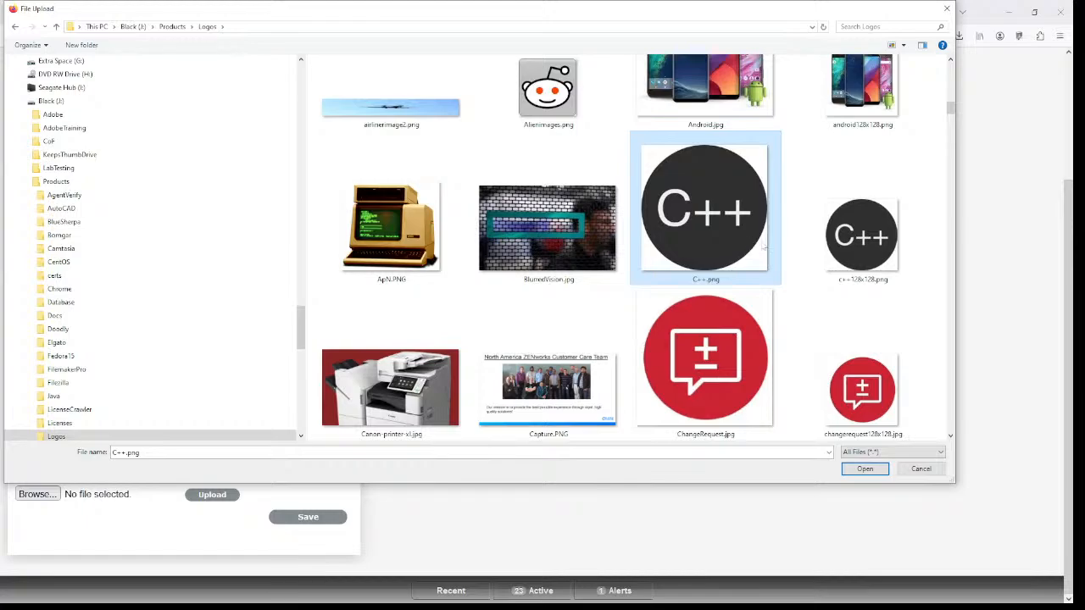
pyautogui.click(861, 242)
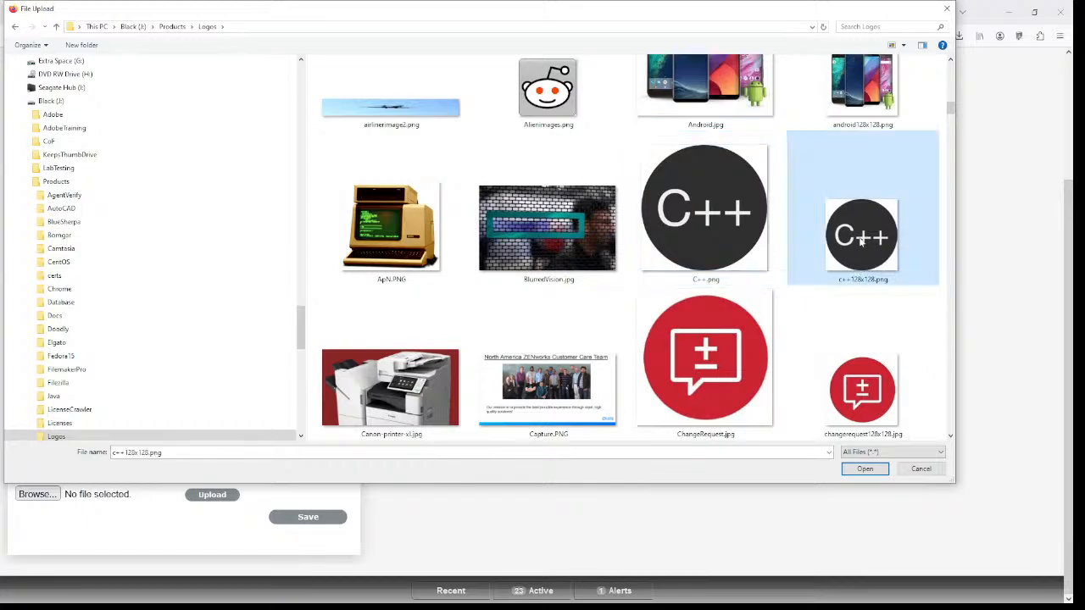
pyautogui.click(723, 231)
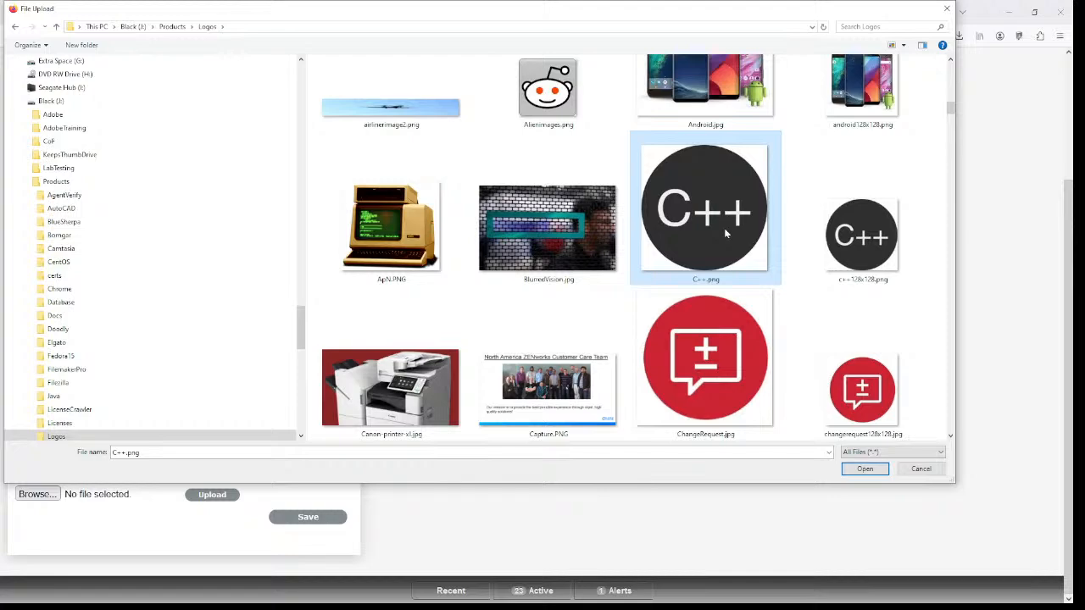
pyautogui.click(360, 26)
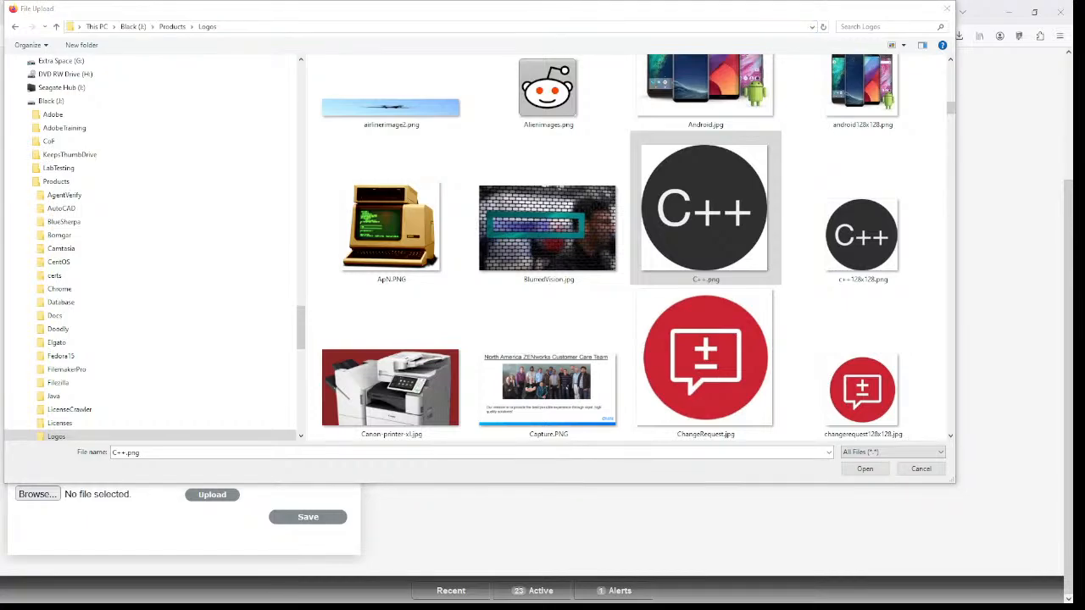
pyautogui.click(1009, 123)
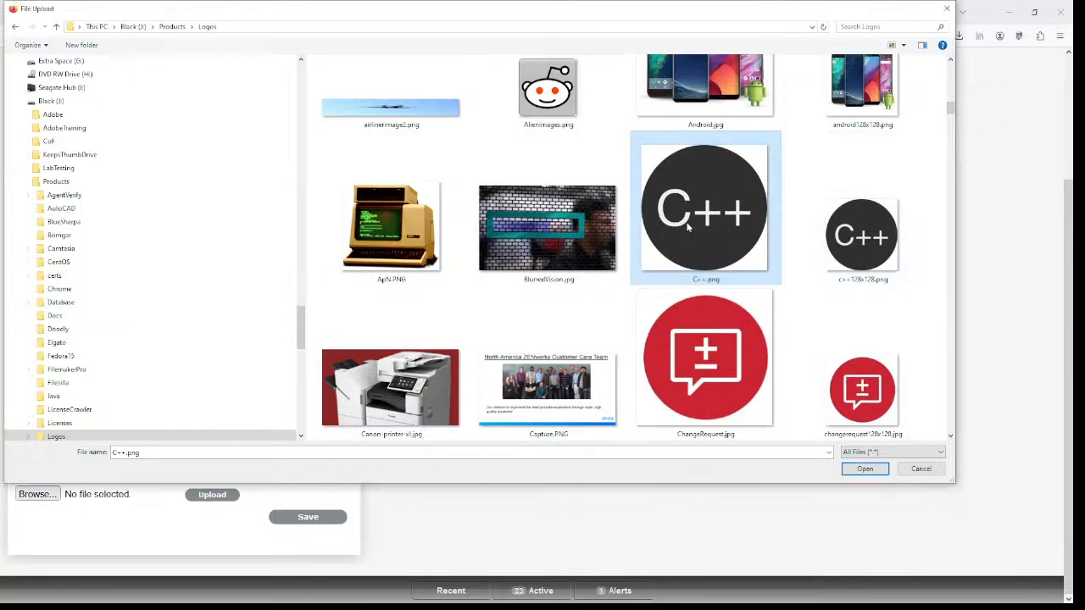
pyautogui.click(848, 468)
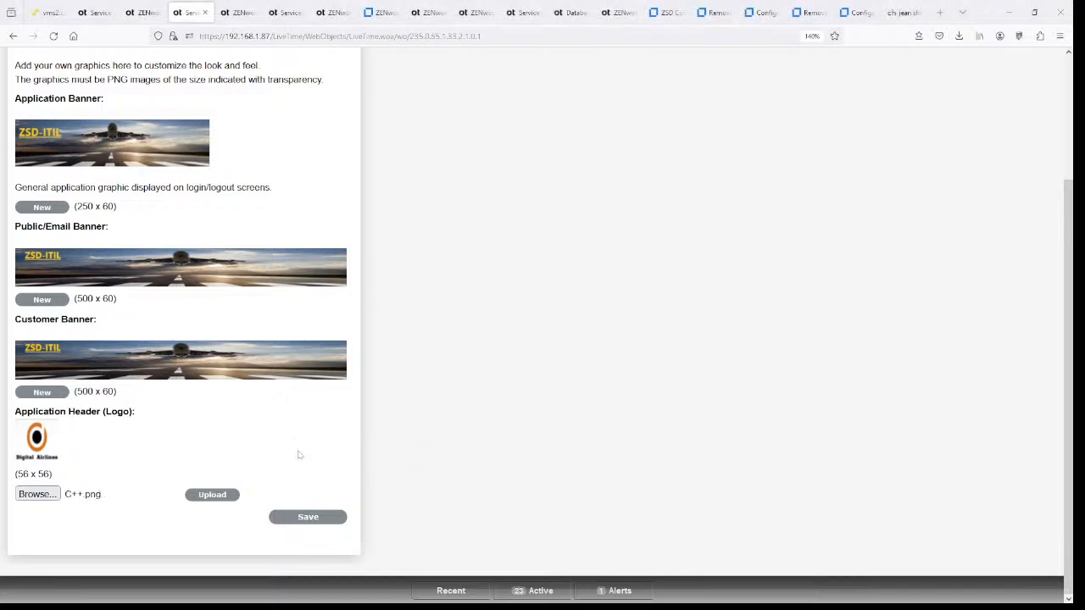
# - Upload C++.png as the header logo and save the portal customisation
pyautogui.click(218, 494)
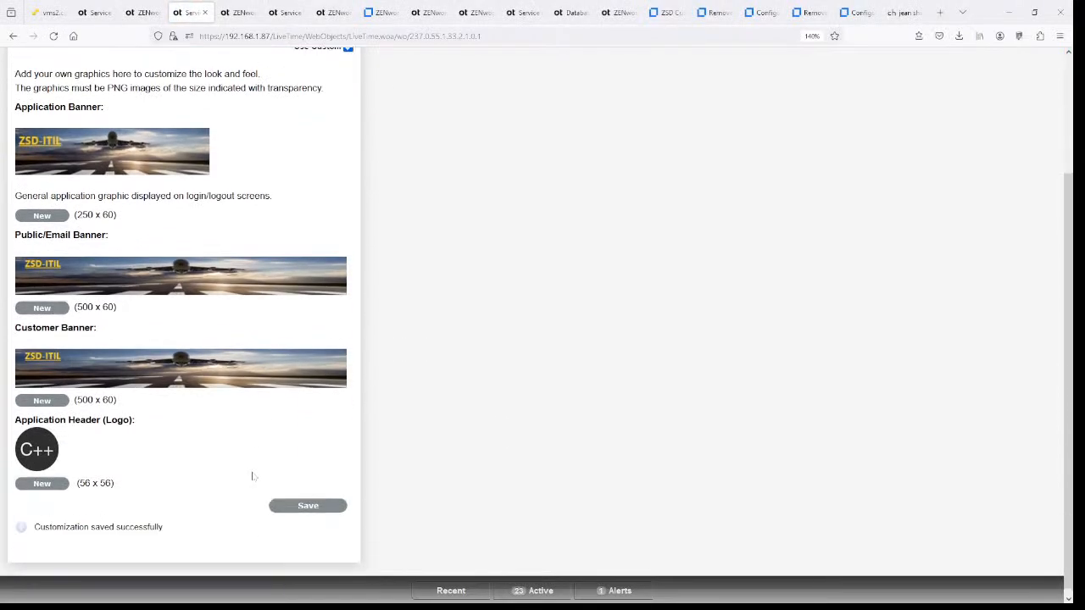
pyautogui.scroll(3, 176, 488)
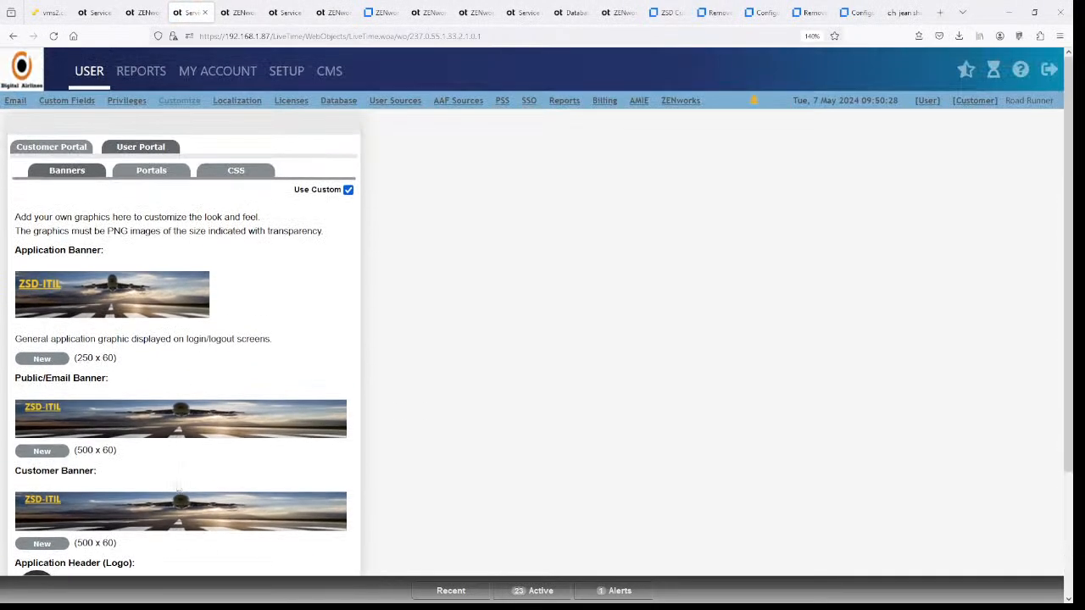
pyautogui.scroll(-3, 178, 488)
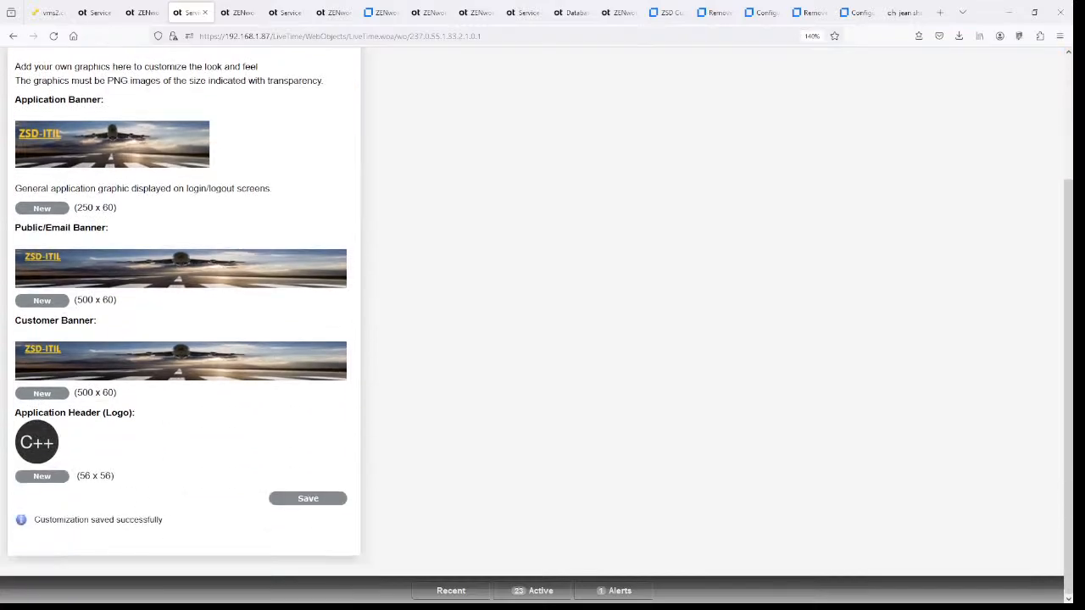
pyautogui.click(288, 501)
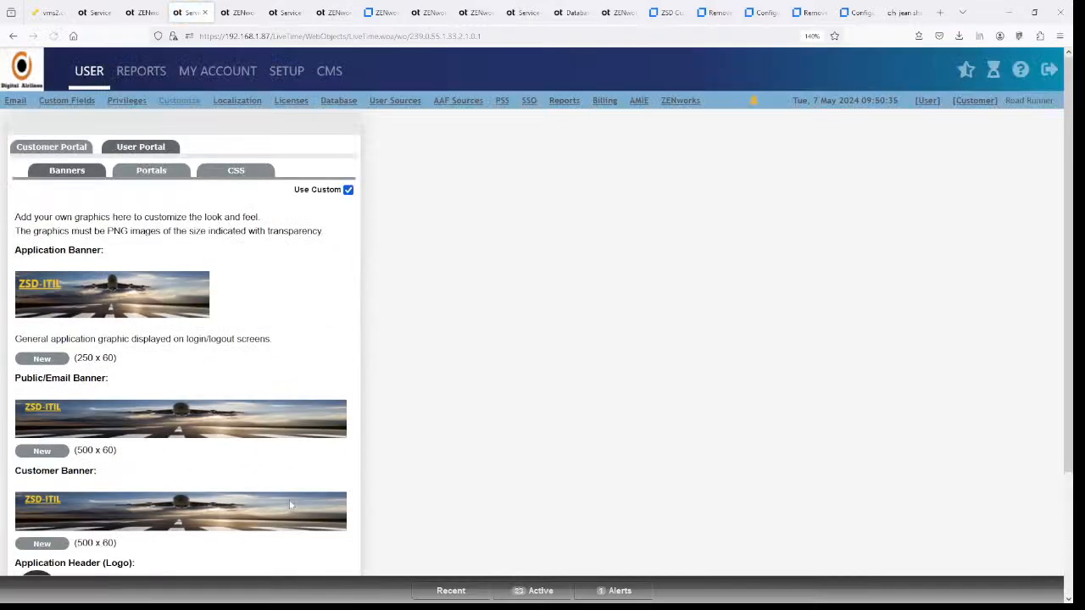
# - Try uploading ChangeRequest.jpg as the Application Header logo, which is rejected as non-PNG
pyautogui.scroll(-3, 290, 506)
pyautogui.click(46, 476)
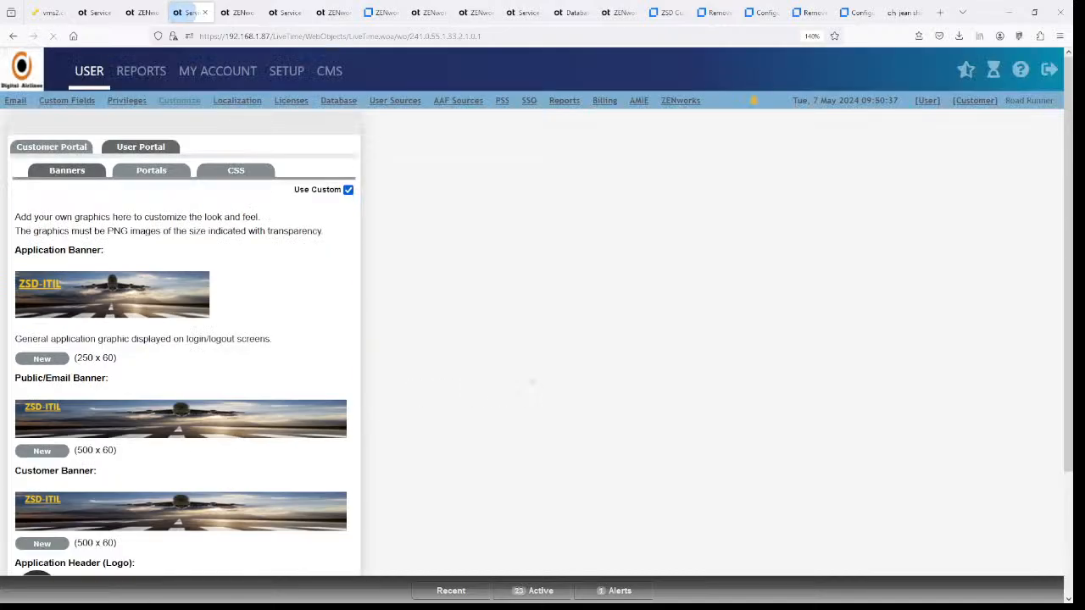
pyautogui.scroll(-3, 508, 370)
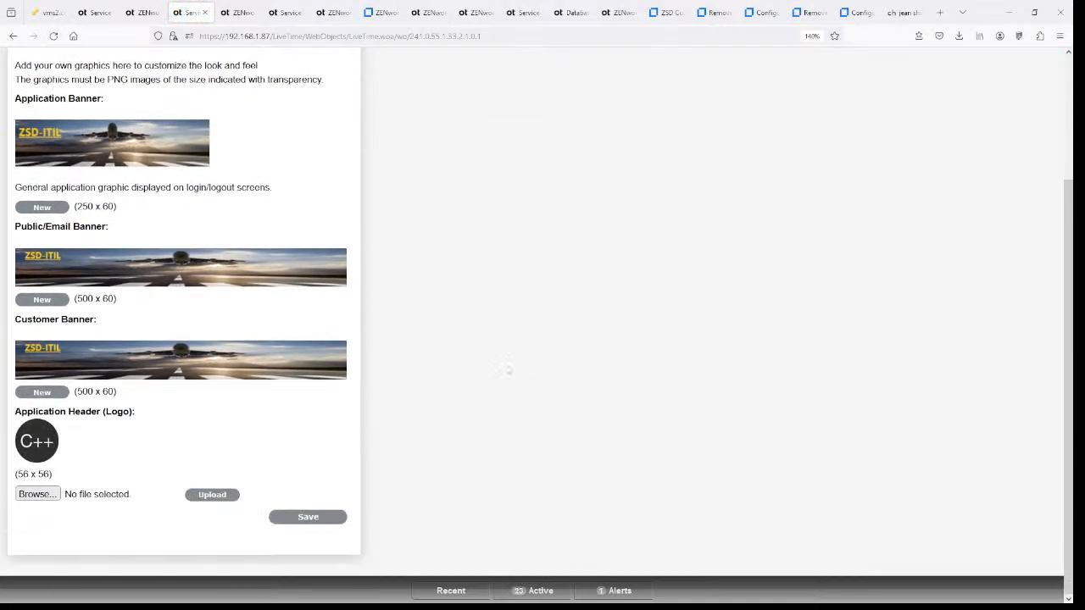
pyautogui.click(212, 494)
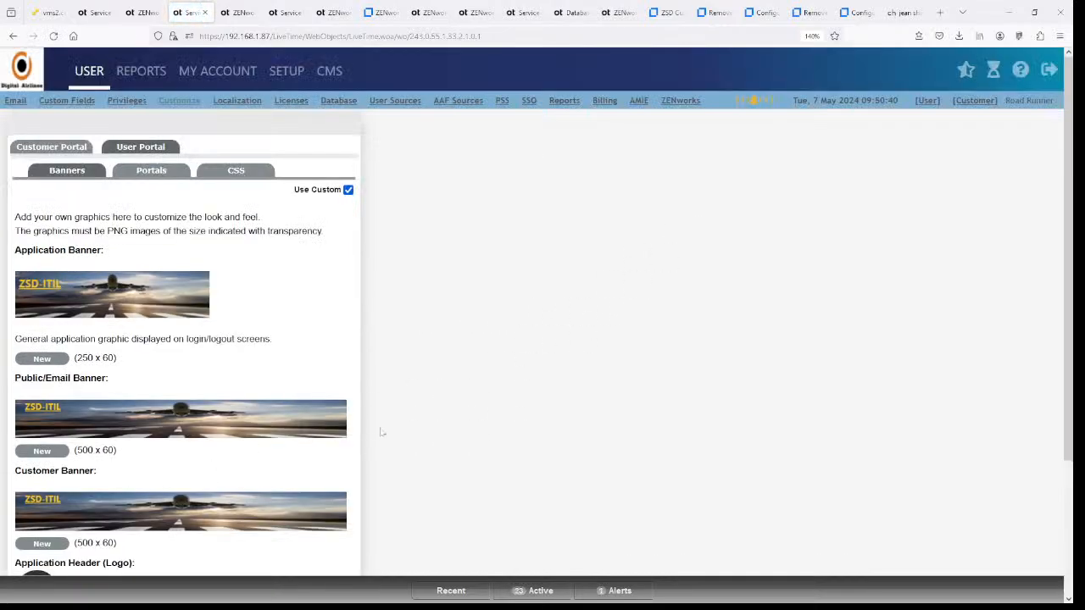
pyautogui.scroll(-3, 179, 462)
pyautogui.click(38, 475)
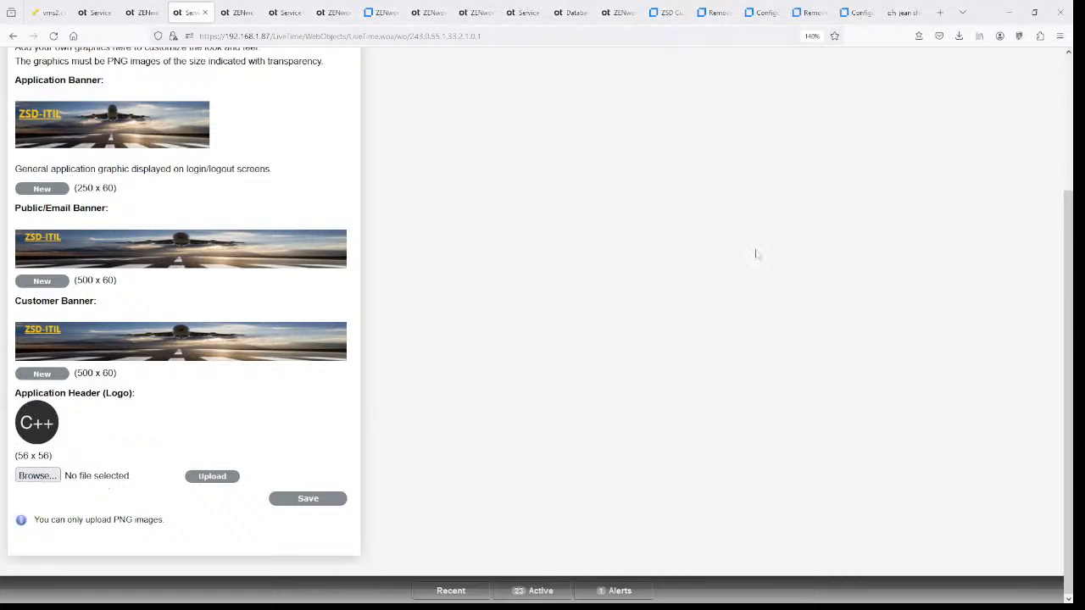
pyautogui.scroll(-10, 759, 251)
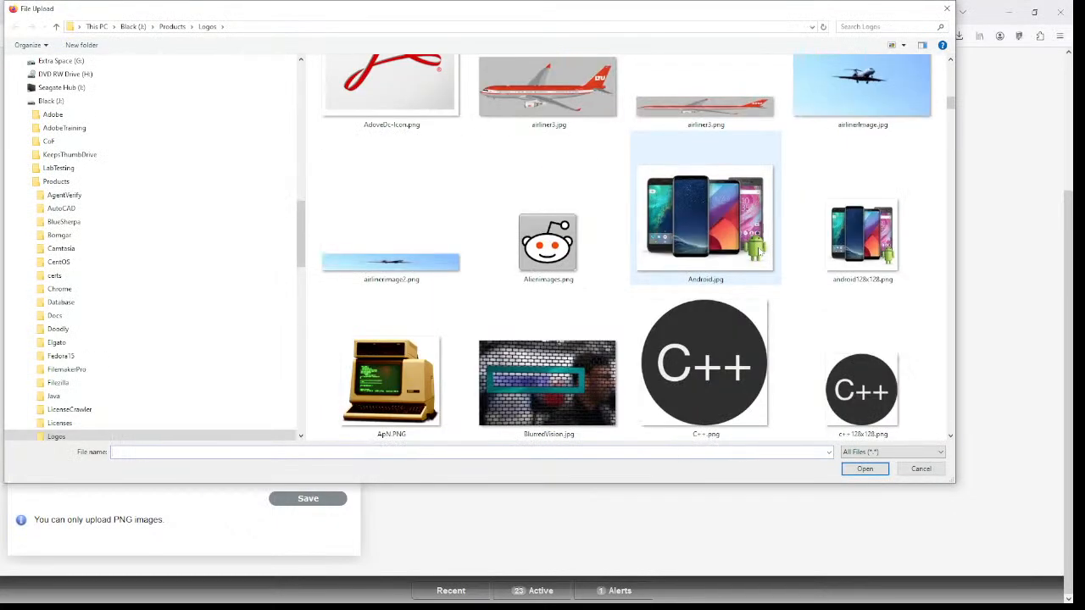
pyautogui.scroll(1, 758, 249)
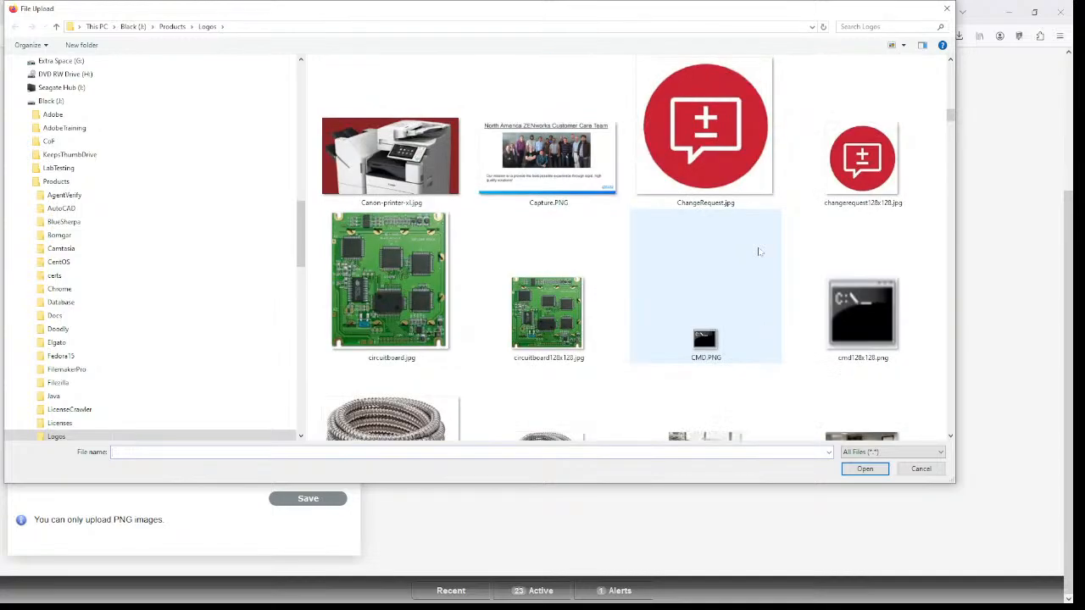
pyautogui.click(746, 155)
pyautogui.click(864, 468)
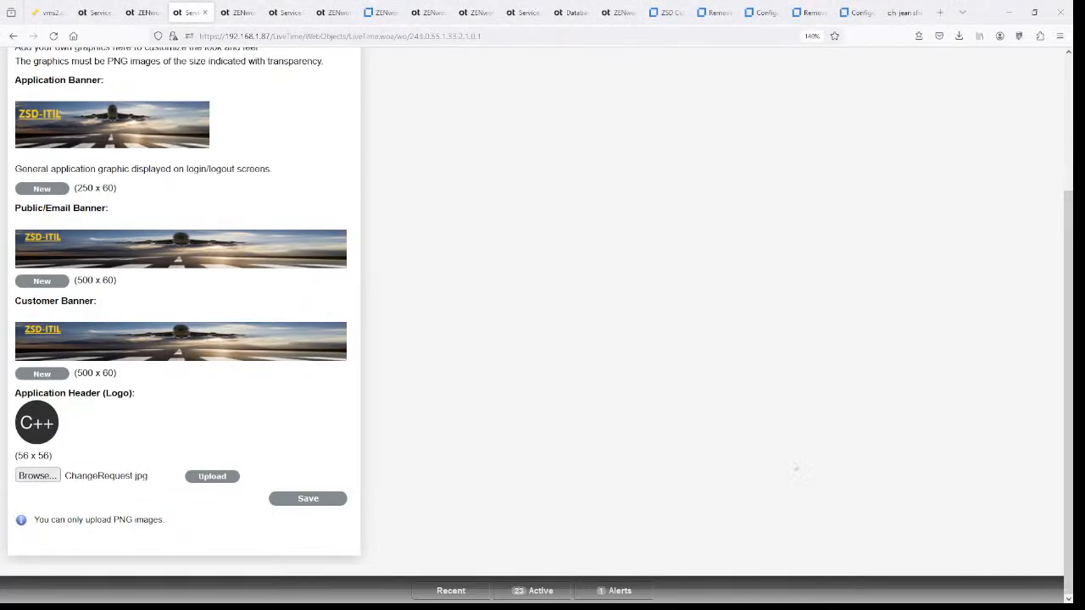
pyautogui.click(213, 478)
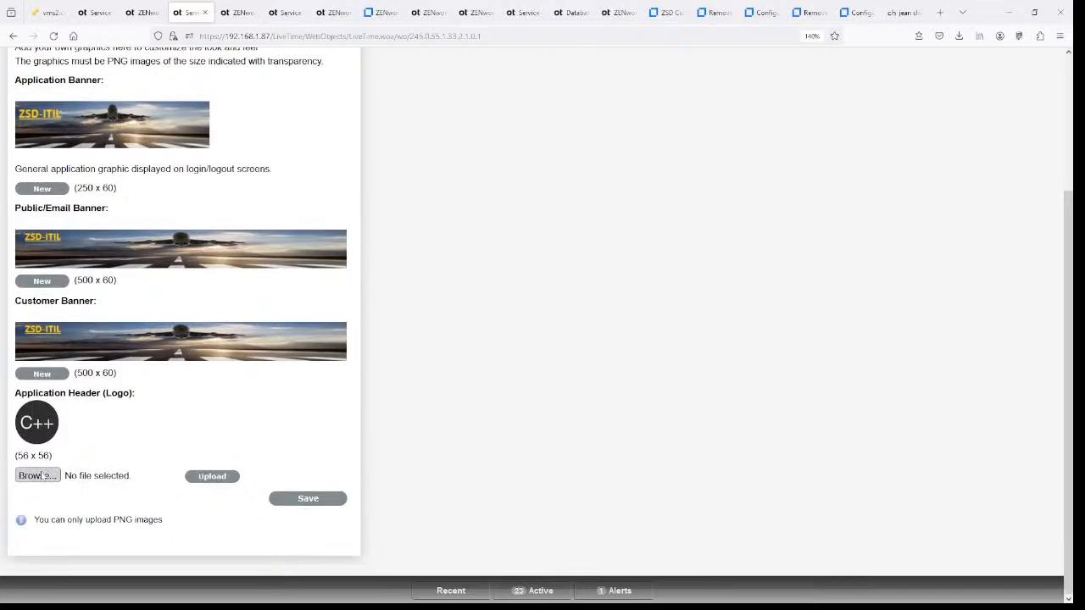
# - Cancel the reopened Logos file chooser without picking a file
pyautogui.scroll(-8, 851, 264)
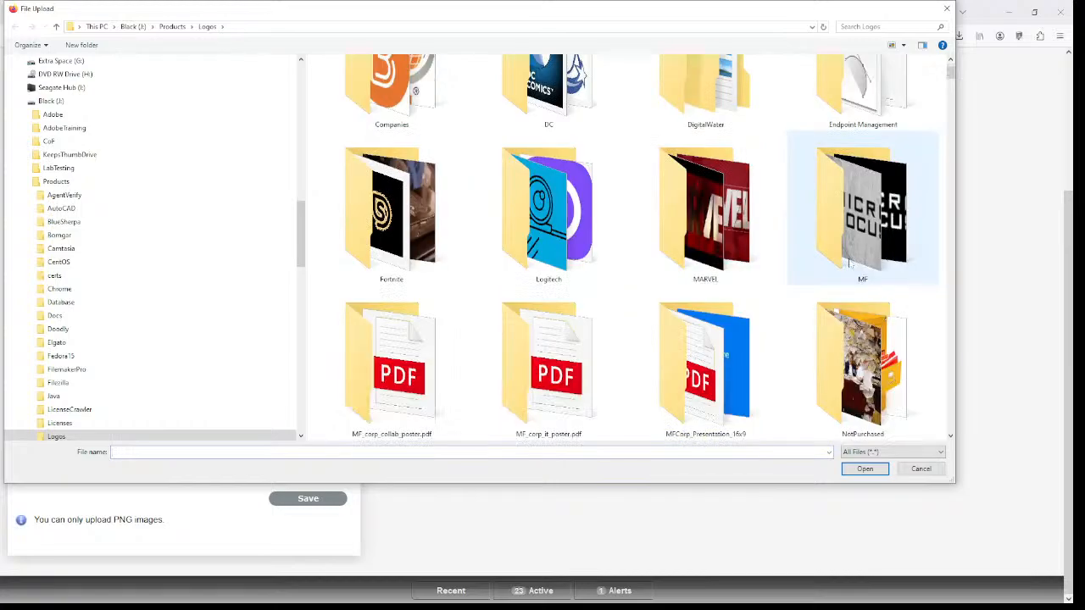
pyautogui.scroll(-8, 850, 264)
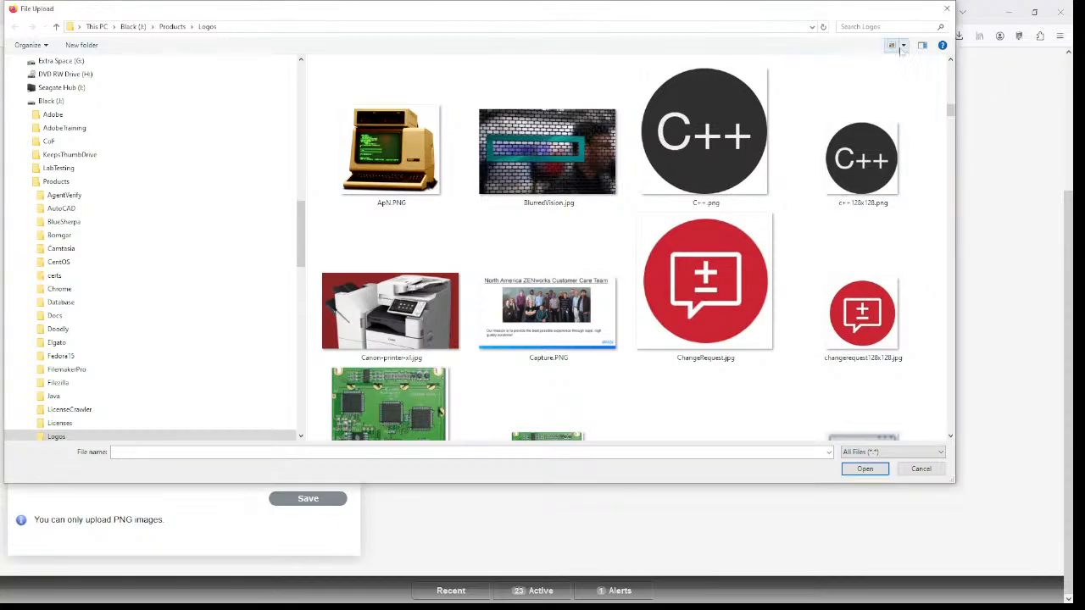
pyautogui.click(921, 468)
# - Load imageresizer.com/image-compressor in a new browser tab
pyautogui.click(939, 13)
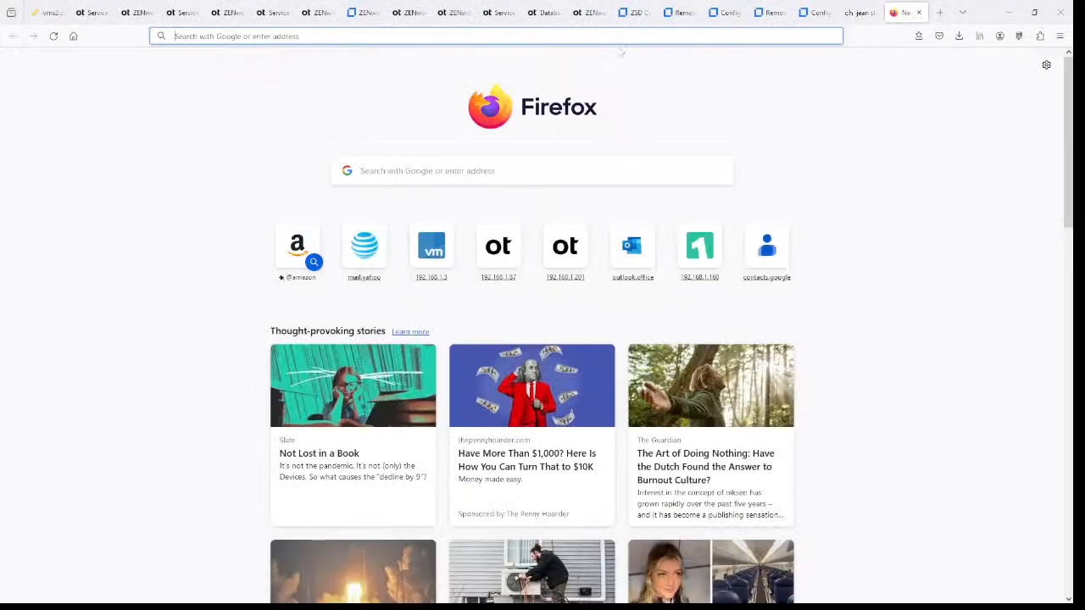
pyautogui.write('https://imageresizer.com/image-compressor')
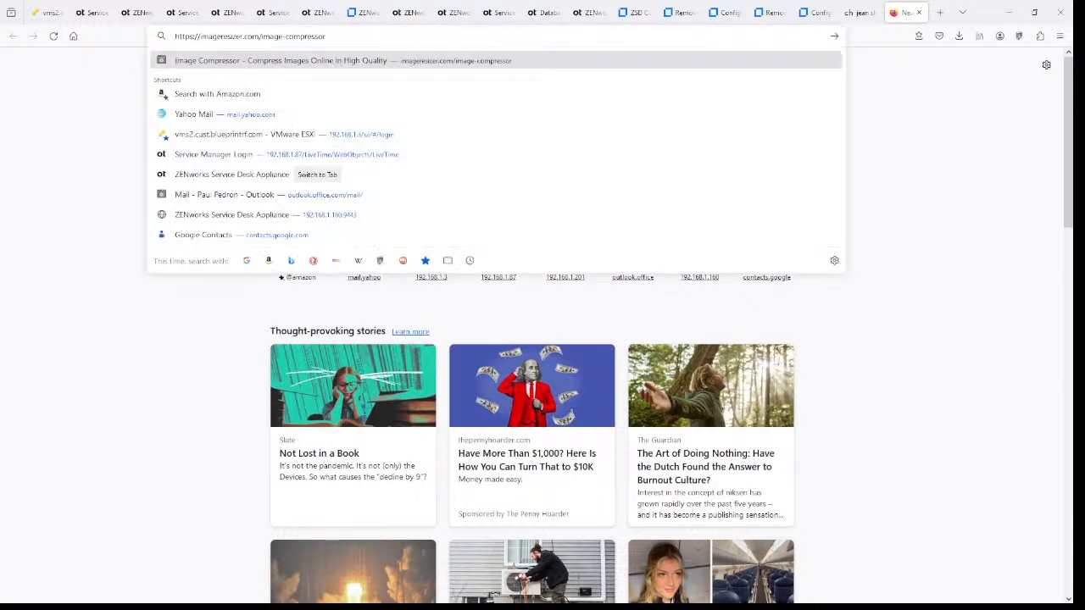
pyautogui.press('Return')
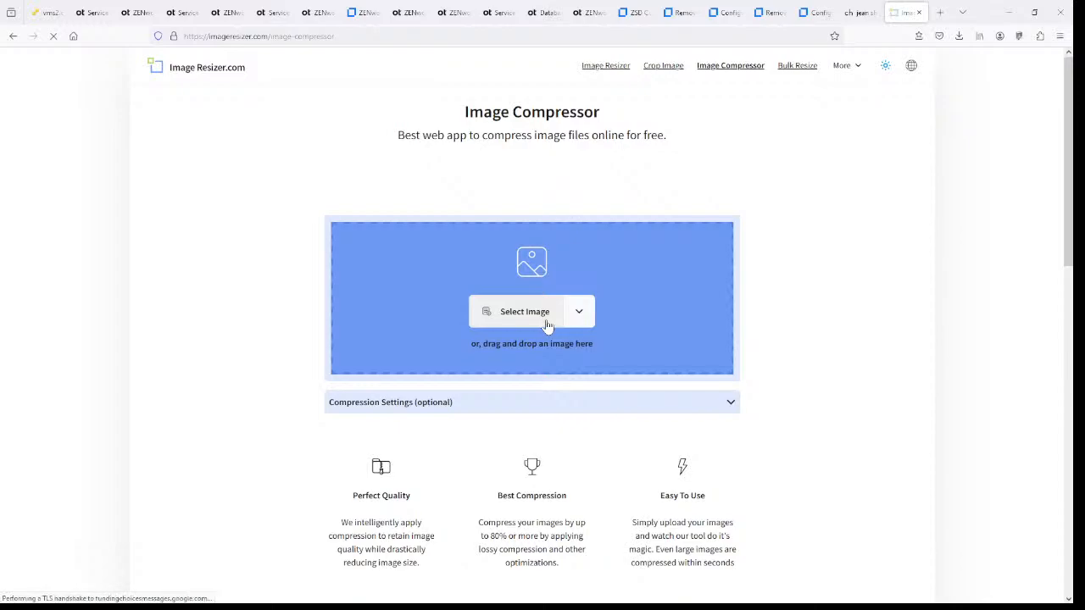
# - Pick ChangeRequest.jpg from J:\Products\Logos so the compressor starts uploading it
pyautogui.click(547, 324)
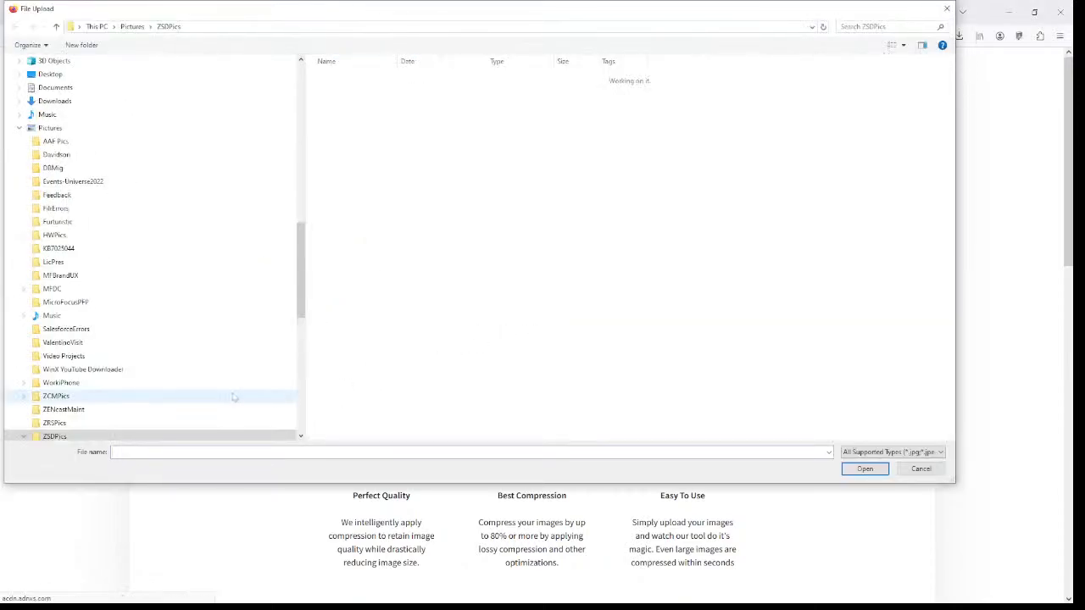
pyautogui.scroll(-15, 237, 395)
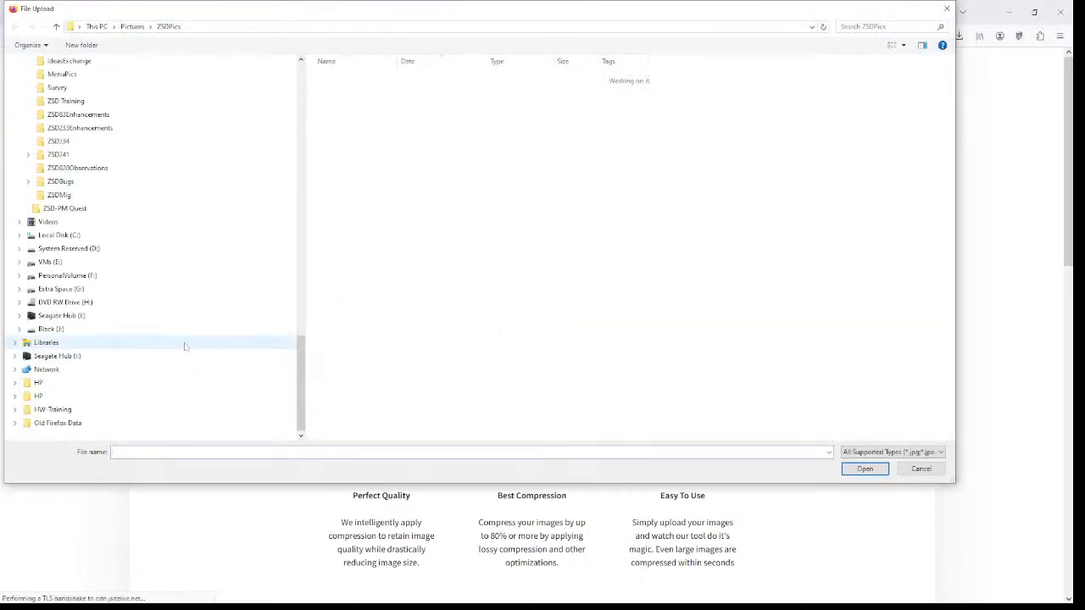
pyautogui.click(165, 330)
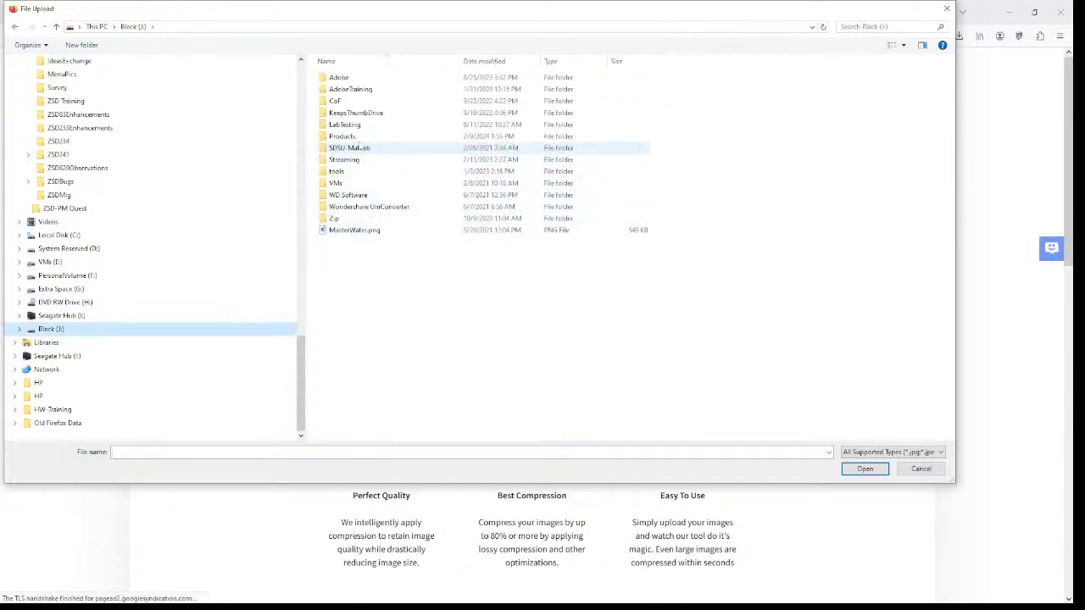
pyautogui.doubleClick(342, 137)
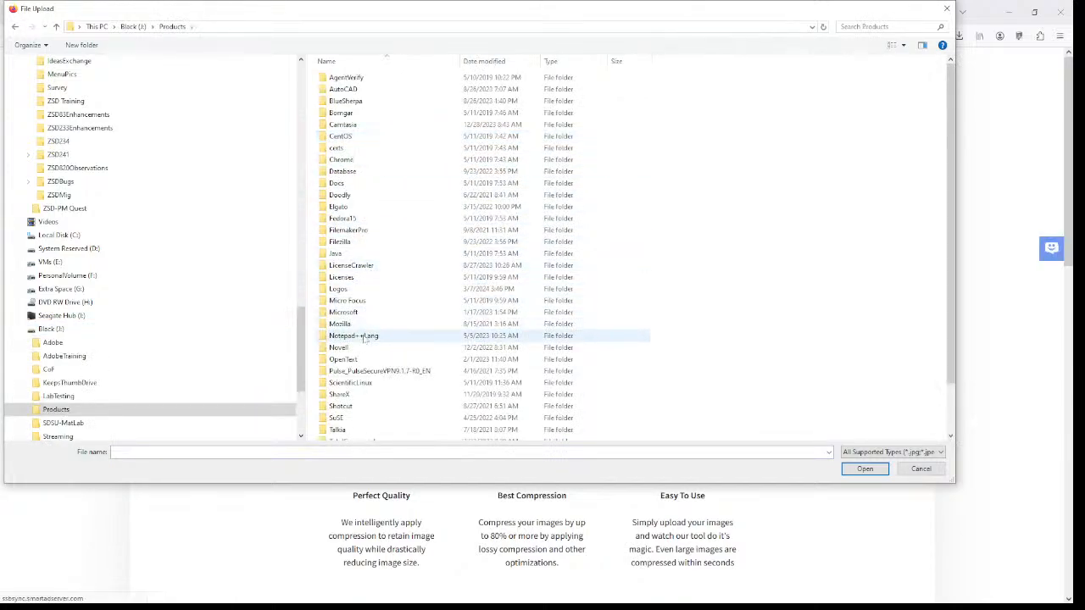
pyautogui.doubleClick(349, 289)
pyautogui.scroll(-10, 719, 269)
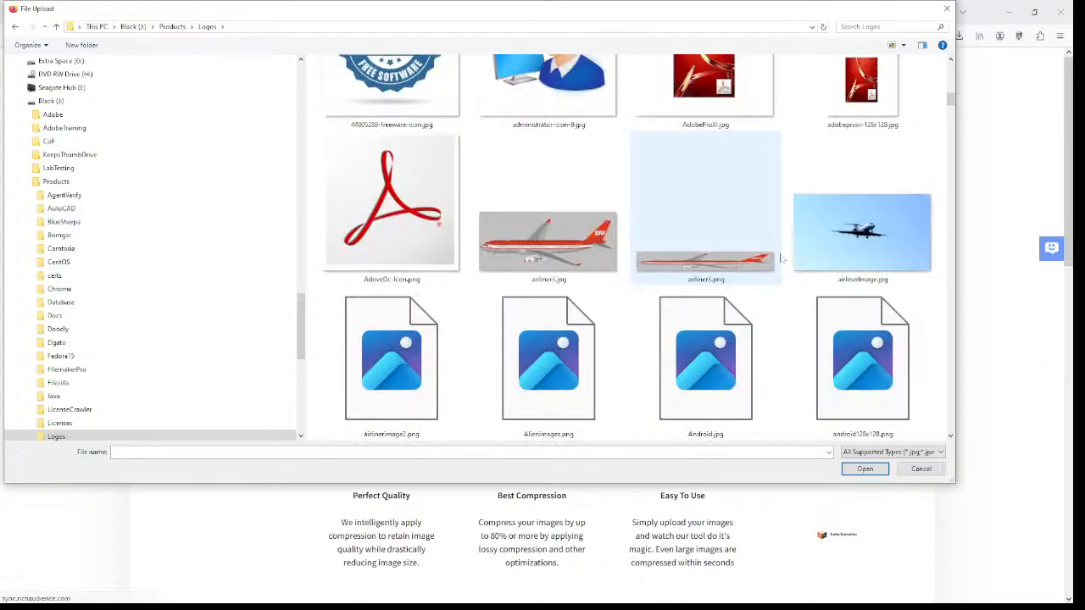
pyautogui.click(718, 270)
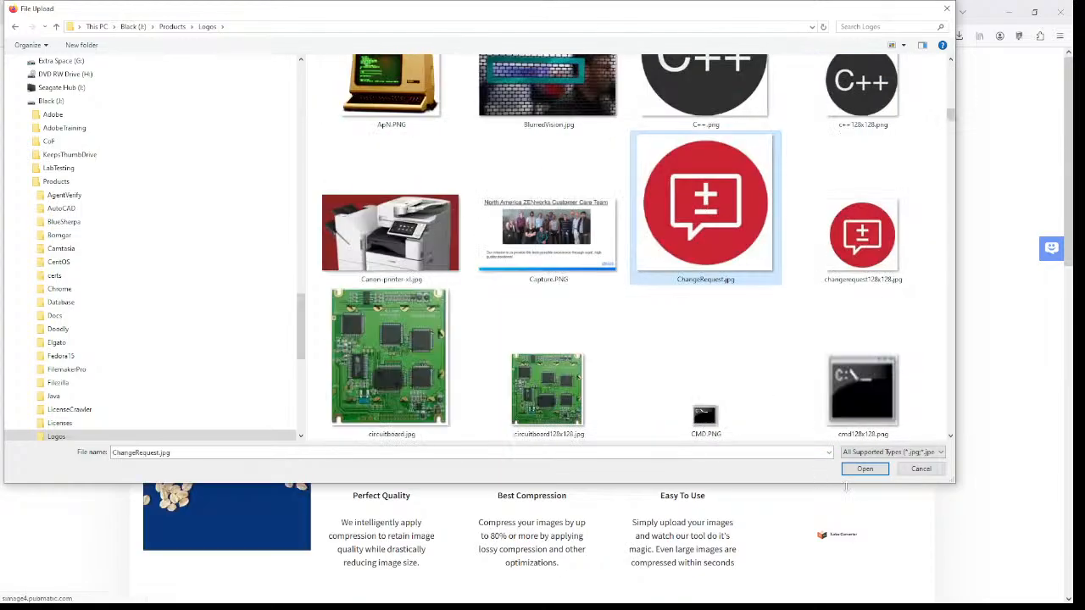
pyautogui.click(864, 470)
pyautogui.scroll(-3, 641, 454)
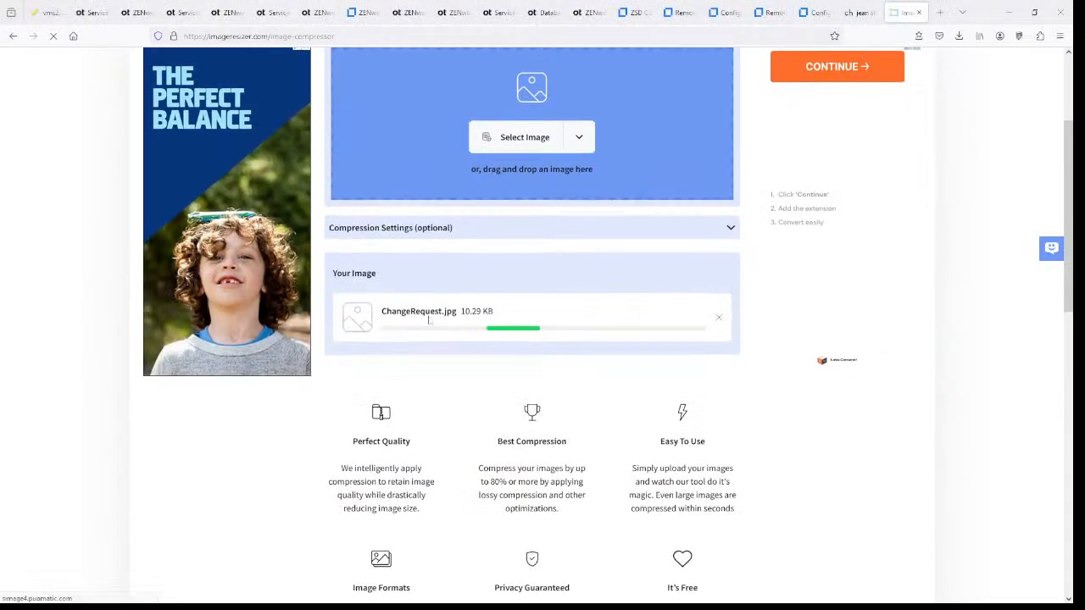
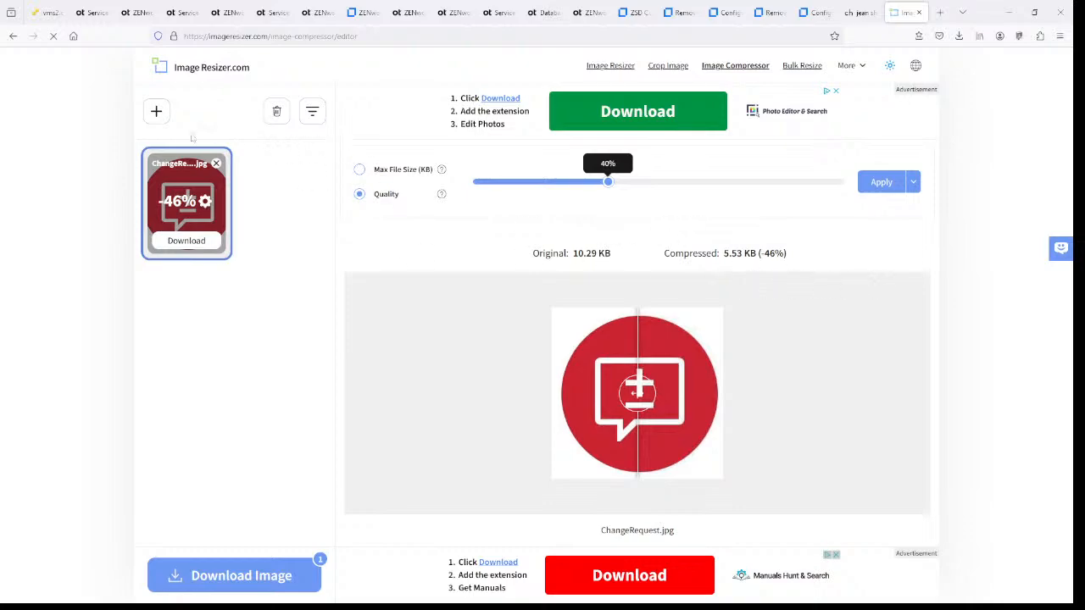
# - Upload ChangeRequest.jpg from the device into the Image Compressor
pyautogui.click(156, 112)
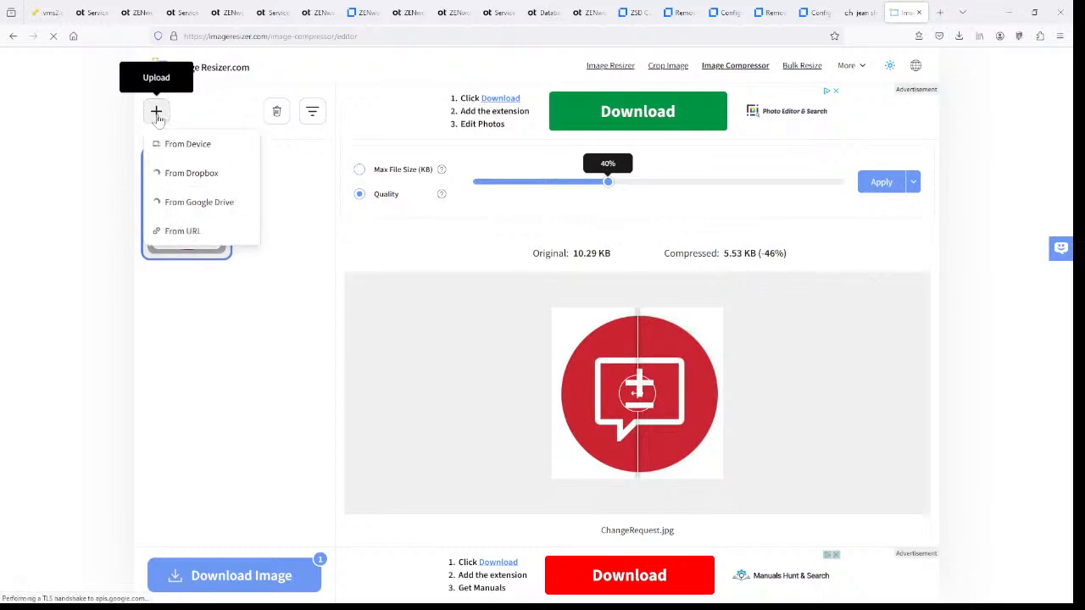
pyautogui.click(171, 146)
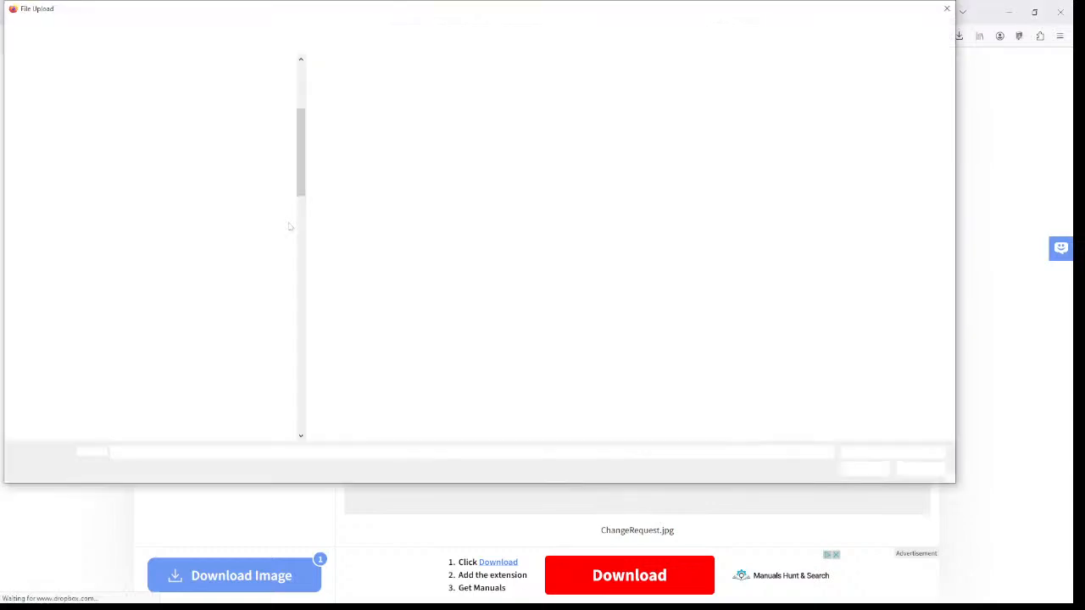
pyautogui.scroll(-7, 724, 248)
pyautogui.scroll(-2, 725, 248)
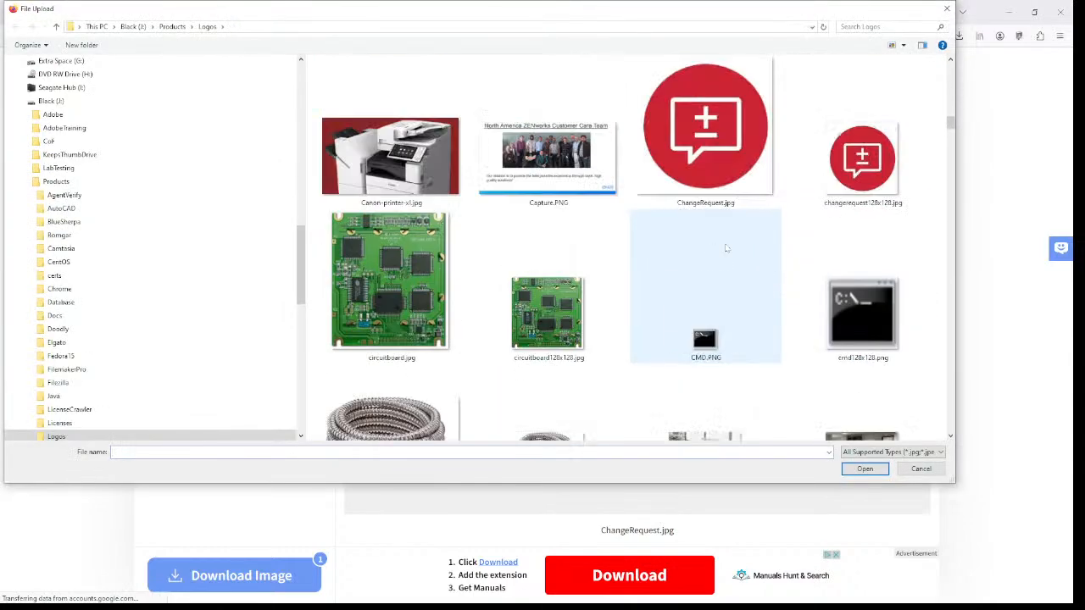
pyautogui.click(705, 127)
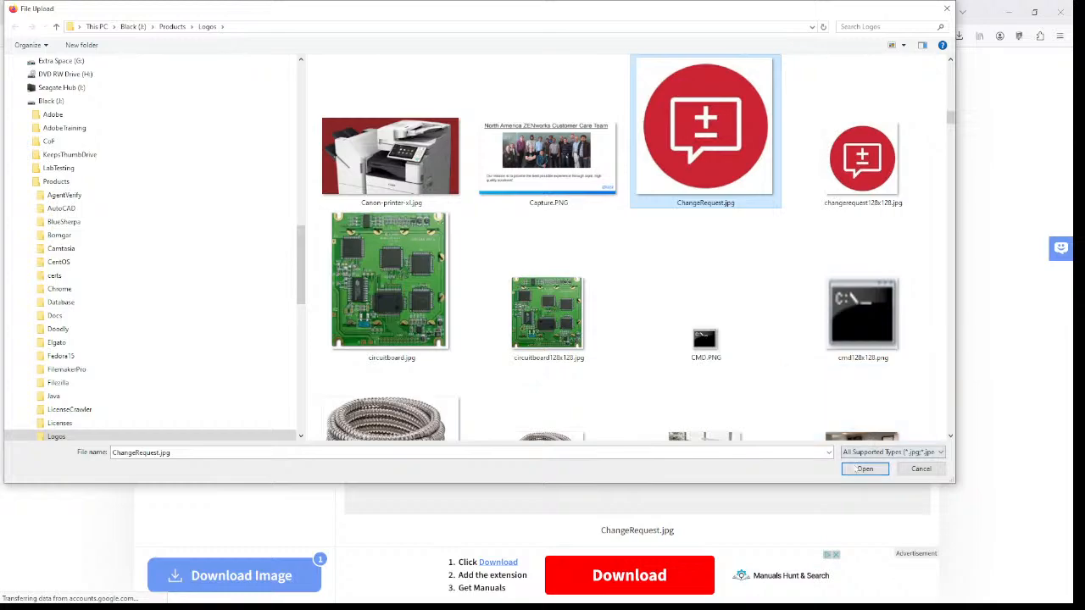
pyautogui.click(864, 469)
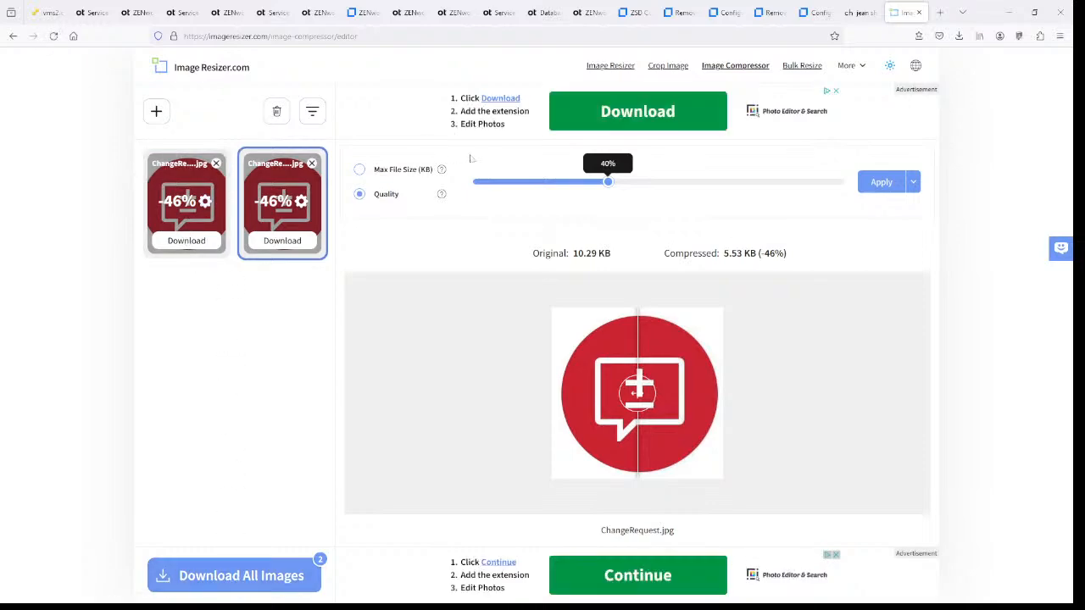
# - Try 23% quality and Max File Size modes, then remove both ChangeRequest.jpg thumbnails
pyautogui.click(551, 183)
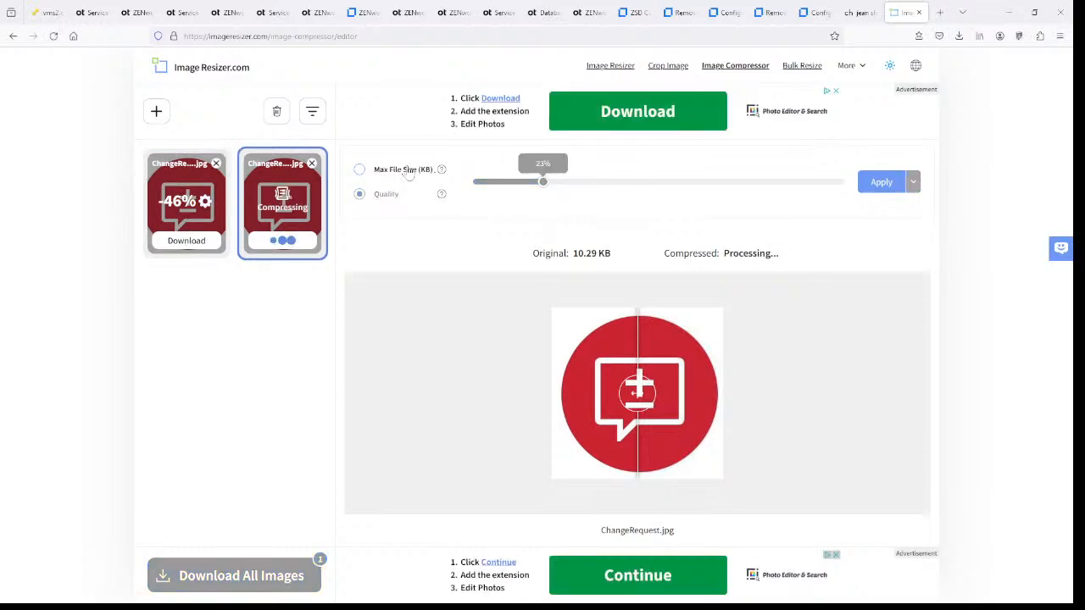
pyautogui.click(359, 171)
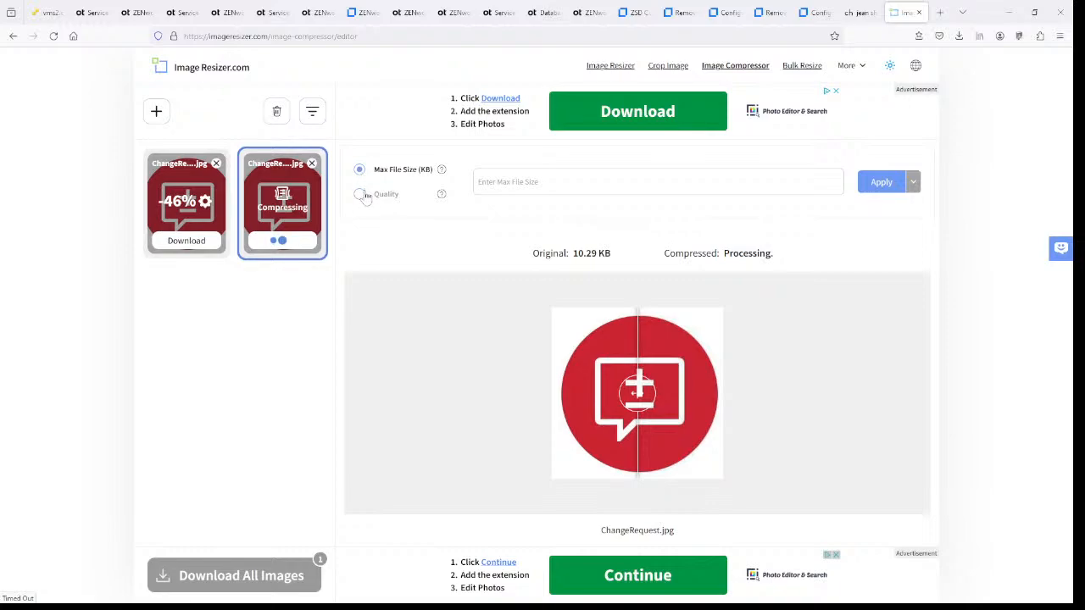
pyautogui.click(359, 194)
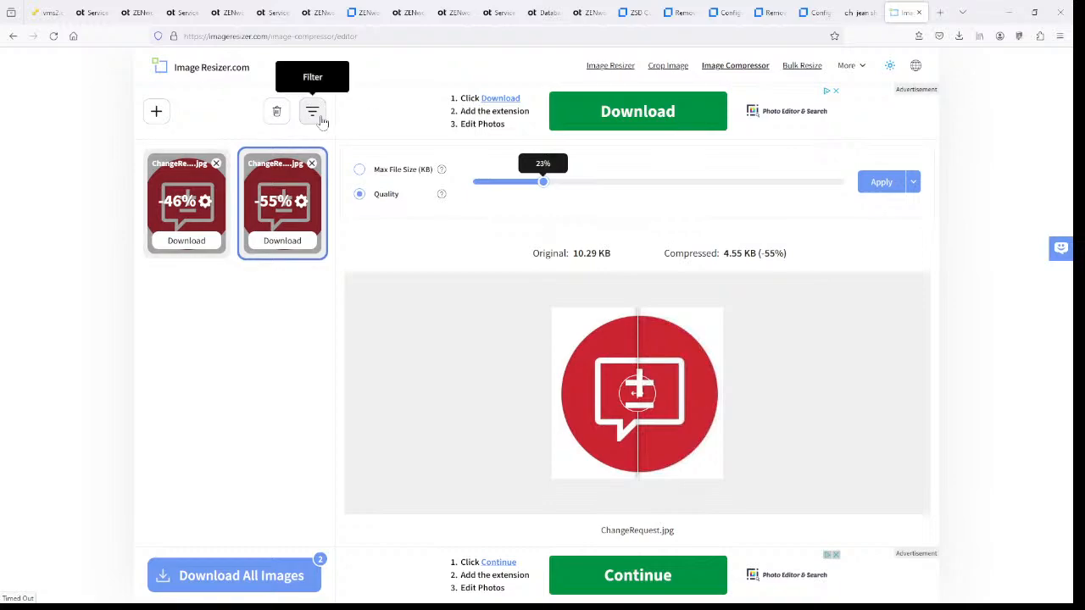
pyautogui.click(312, 164)
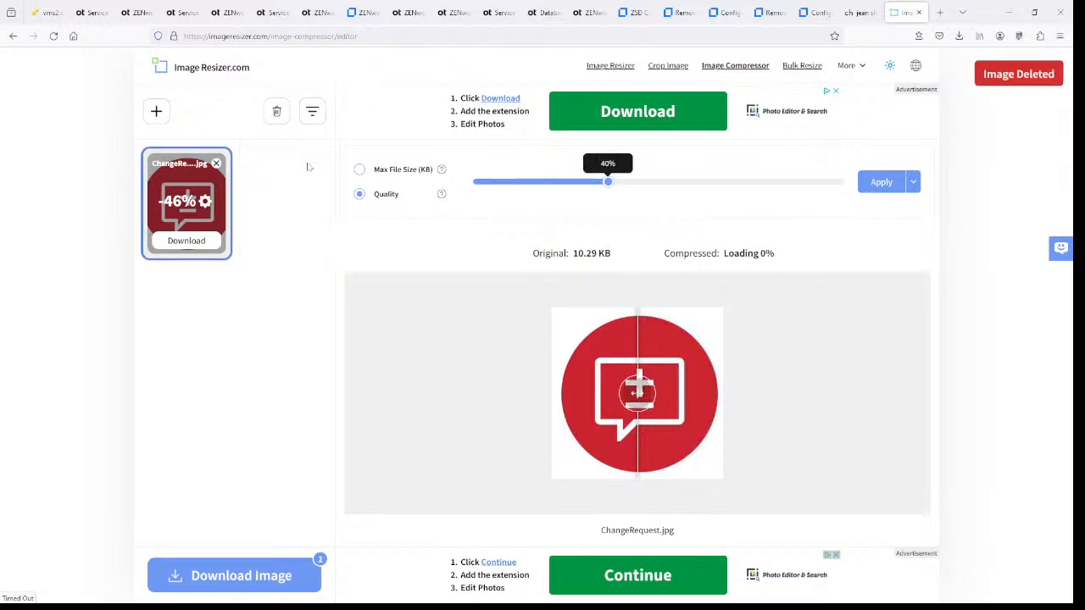
pyautogui.click(217, 165)
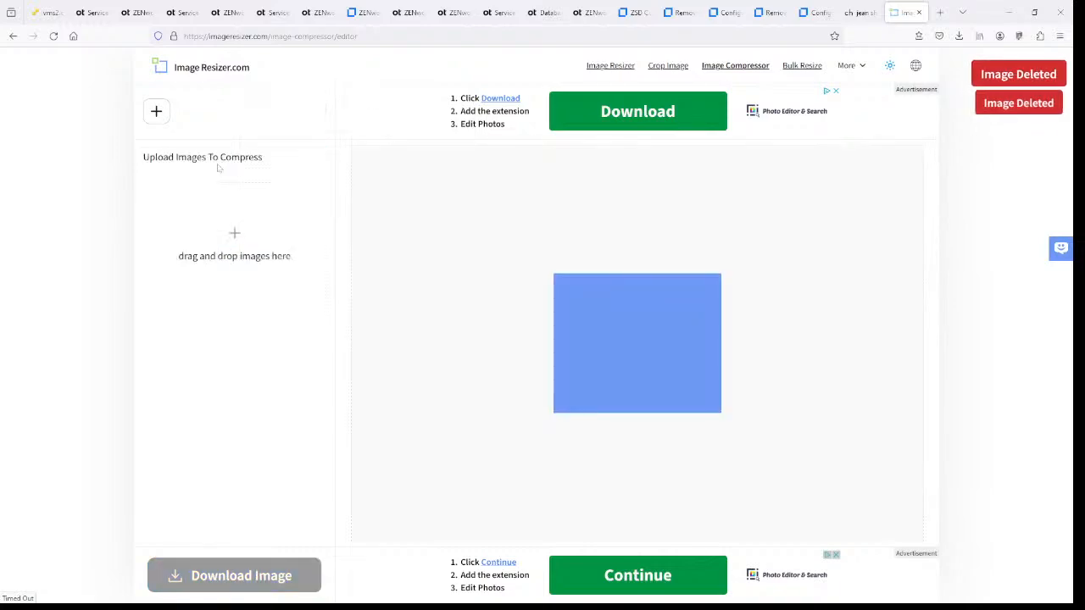
# - Re-upload ChangeRequest.jpg so the compressor holds a single image
pyautogui.click(242, 245)
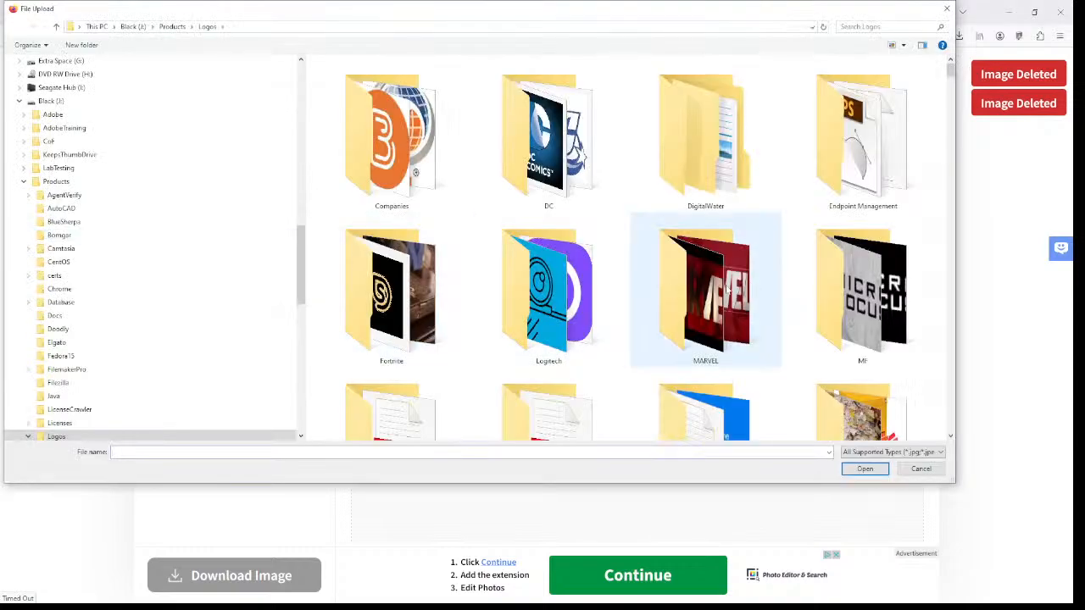
pyautogui.scroll(-5, 751, 286)
pyautogui.scroll(-5, 750, 286)
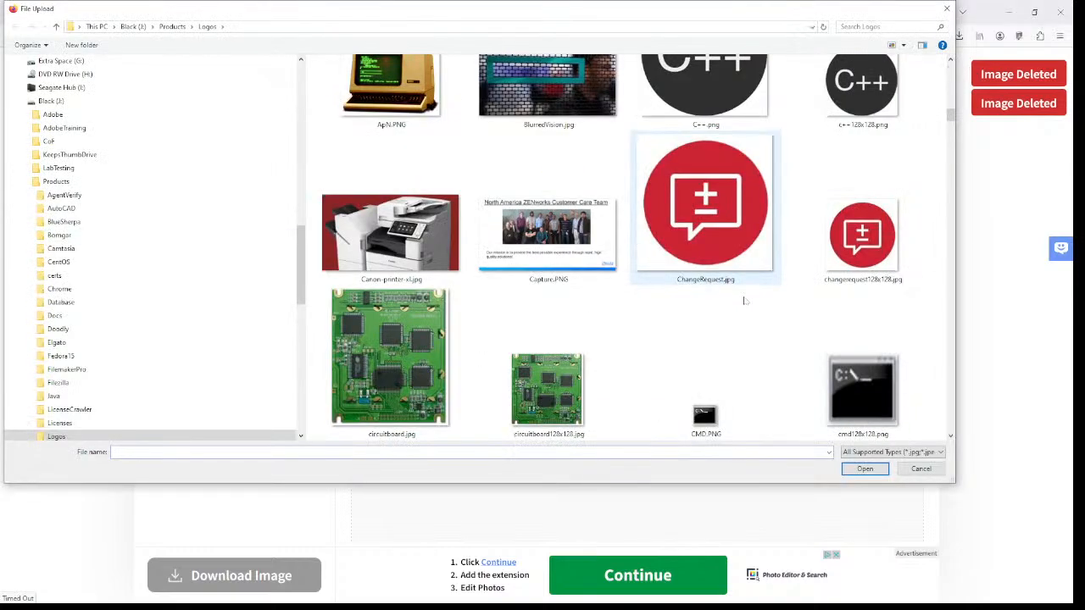
pyautogui.click(705, 229)
pyautogui.click(864, 469)
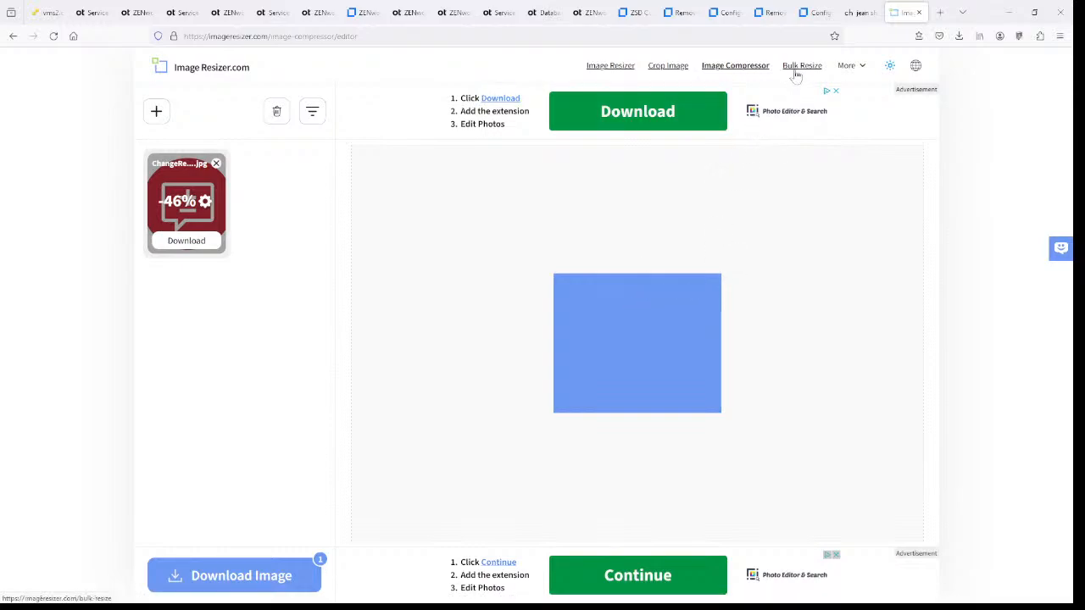
# - Leave the compressor for the Image Resizer tool and load ChangeRequest.jpg
pyautogui.click(608, 67)
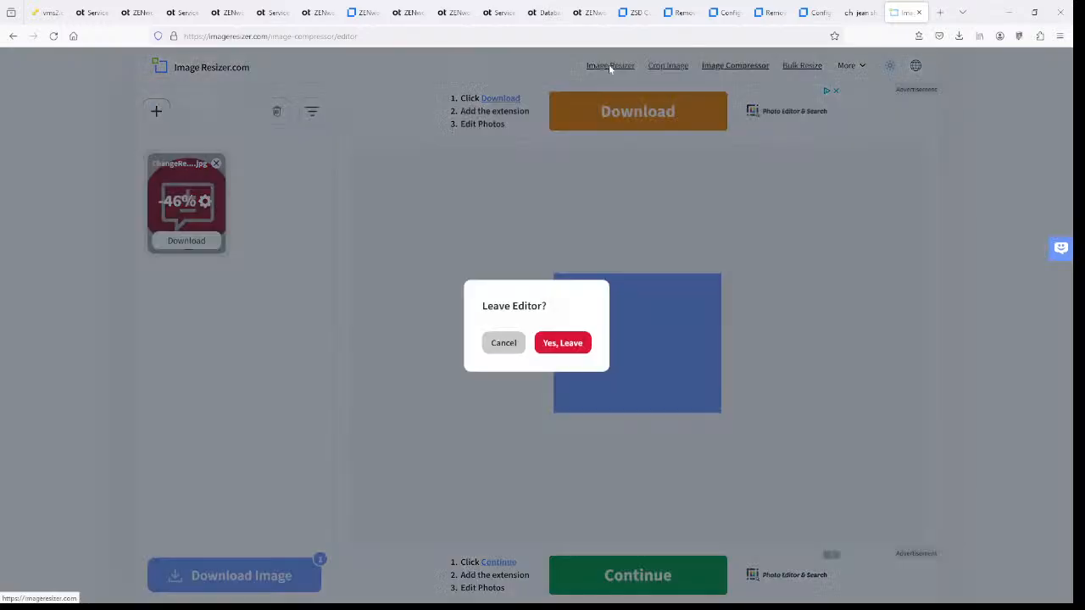
pyautogui.click(558, 349)
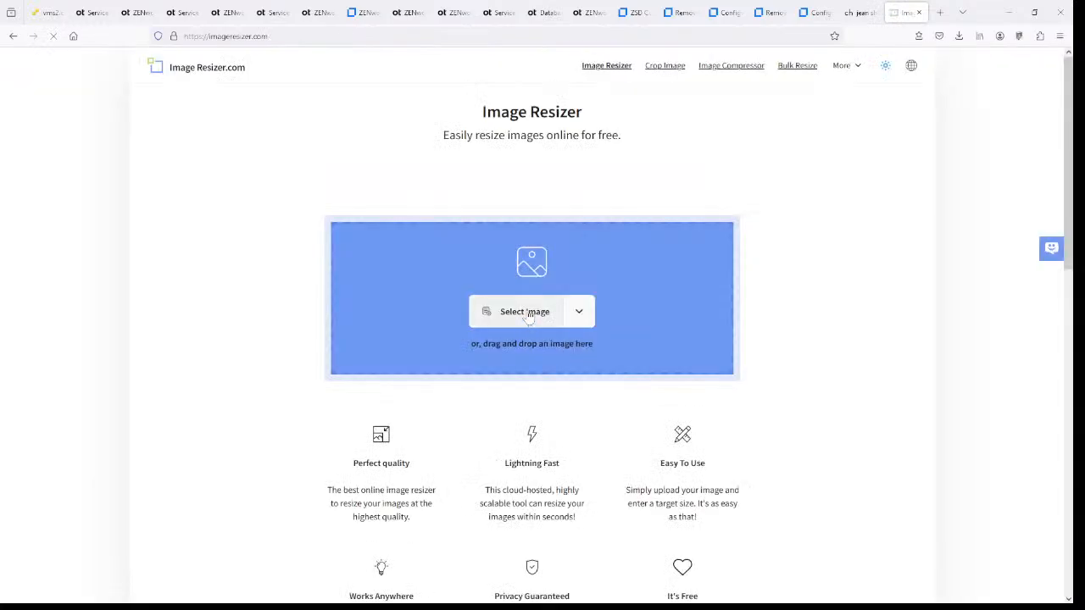
pyautogui.click(524, 311)
pyautogui.scroll(-10, 706, 305)
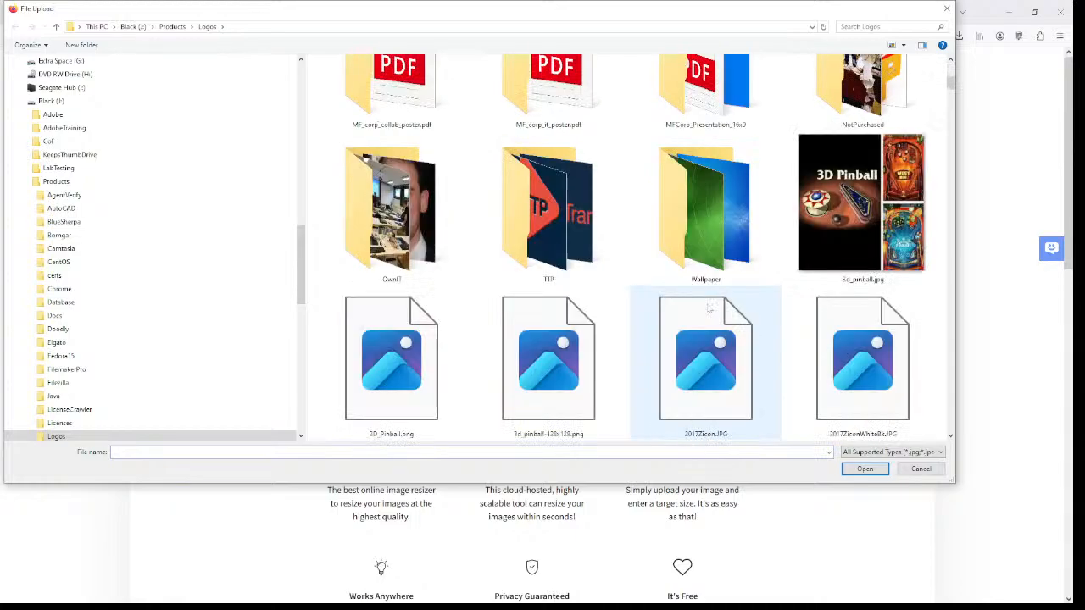
pyautogui.scroll(-5, 704, 339)
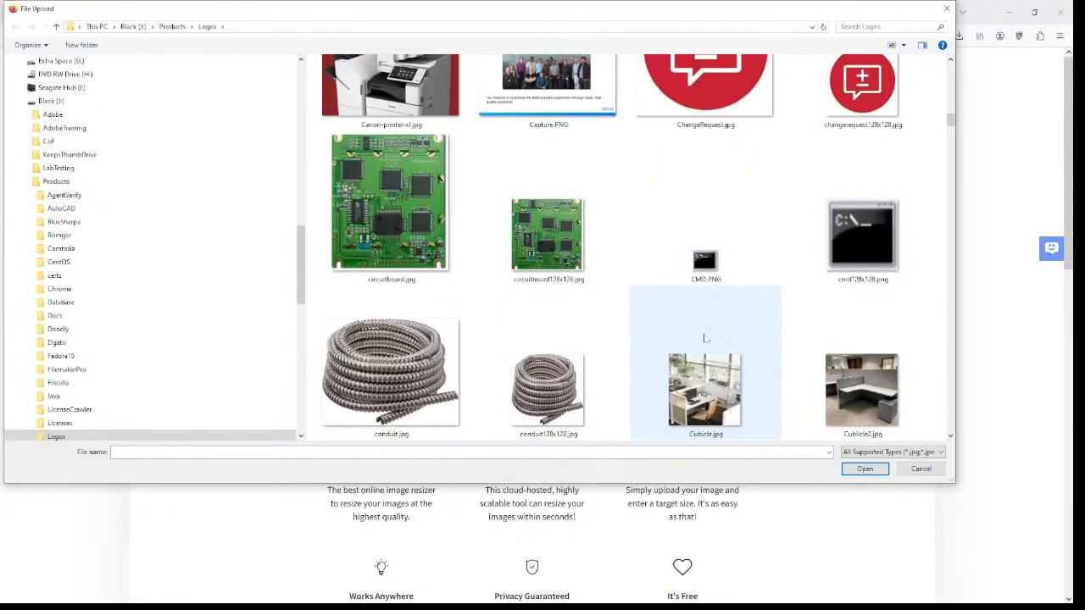
pyautogui.click(702, 106)
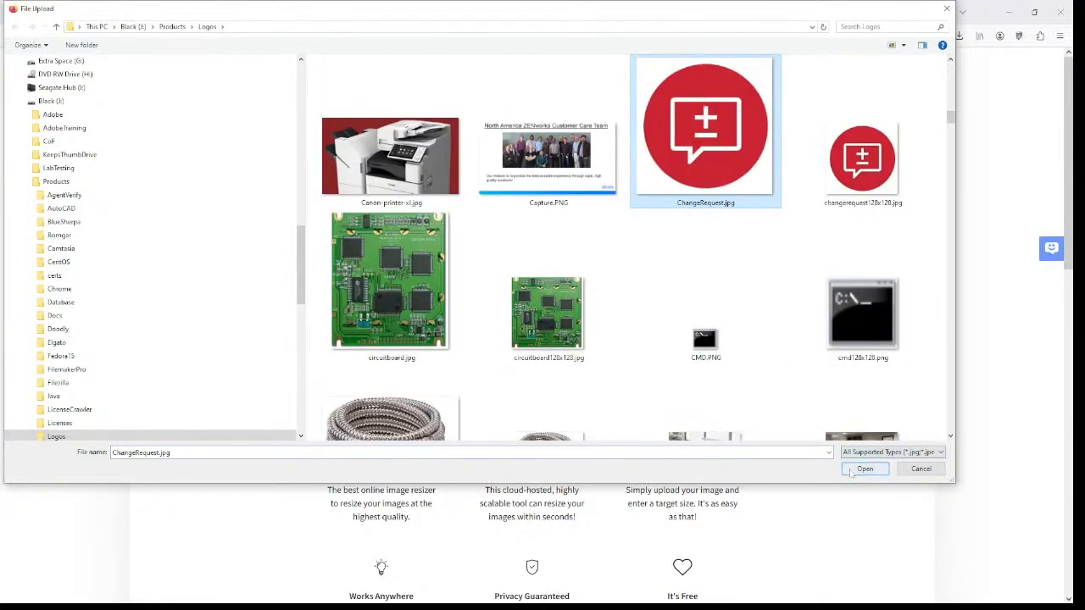
pyautogui.click(864, 469)
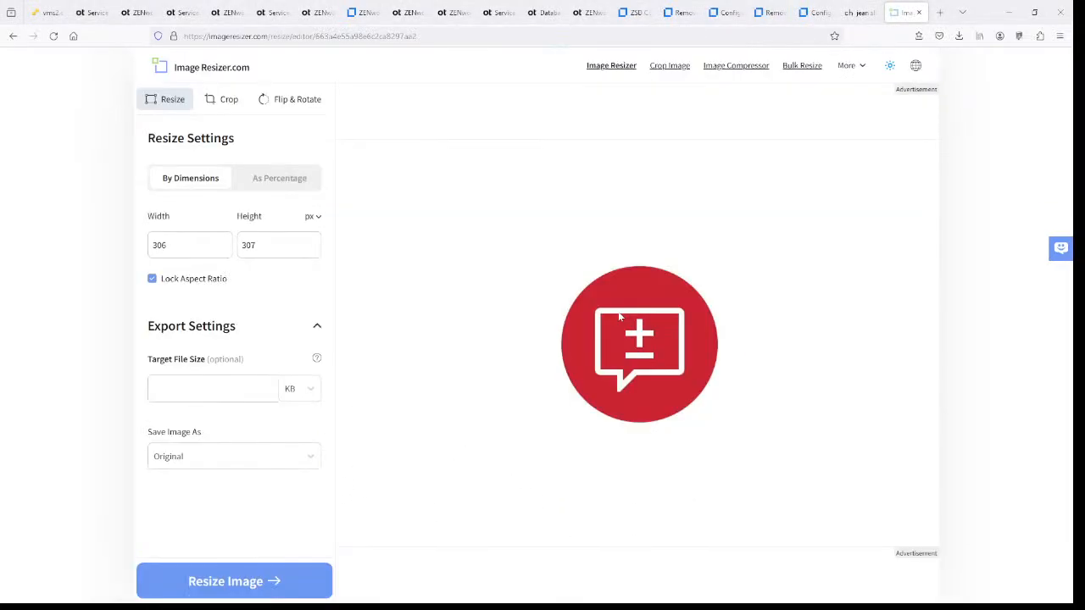
# - Unlock aspect ratio, resize ChangeRequest.jpg to 56 x 56, and download it
pyautogui.doubleClick(159, 246)
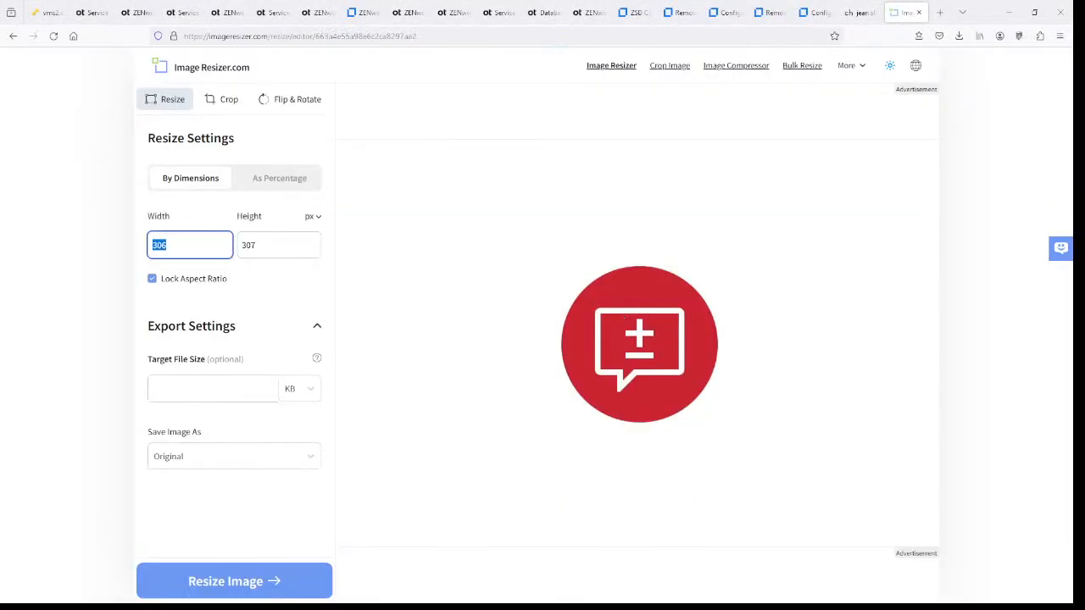
pyautogui.click(153, 279)
pyautogui.doubleClick(160, 246)
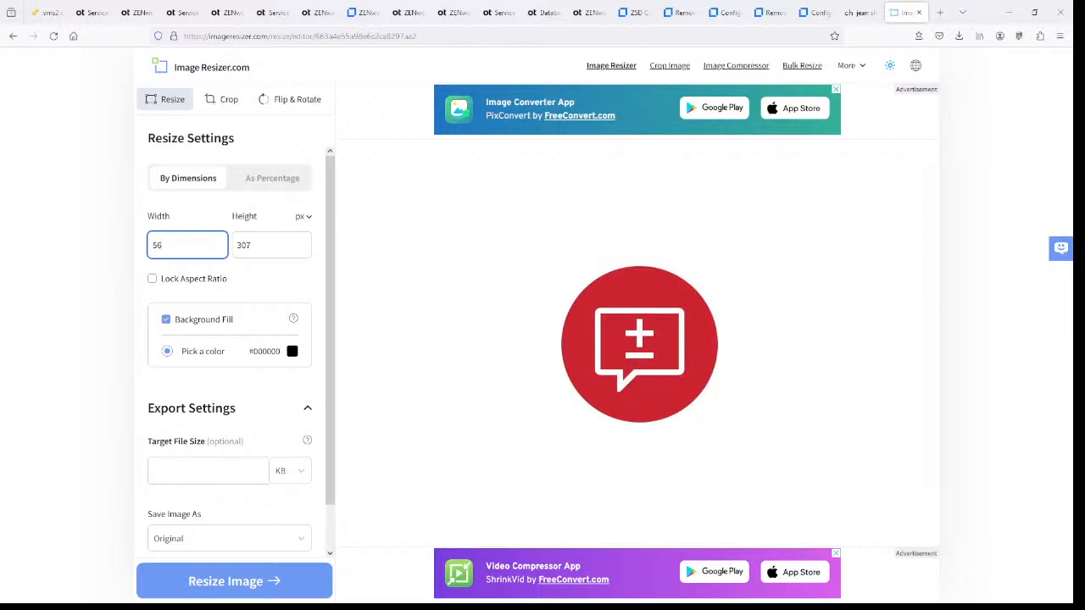
pyautogui.write('56')
pyautogui.press('Tab')
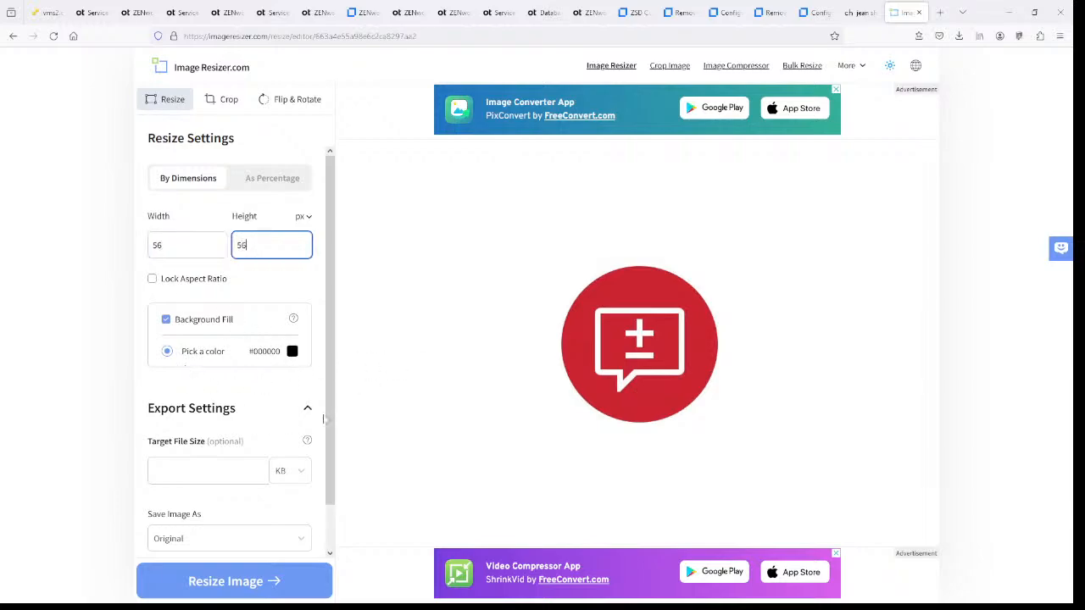
pyautogui.write('56')
pyautogui.click(277, 583)
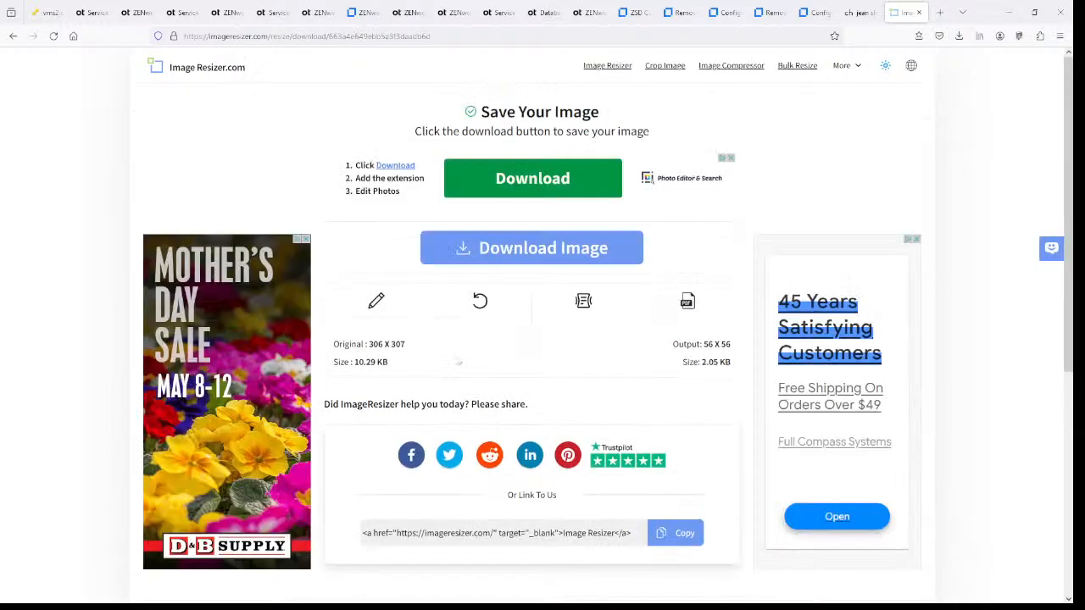
pyautogui.click(532, 246)
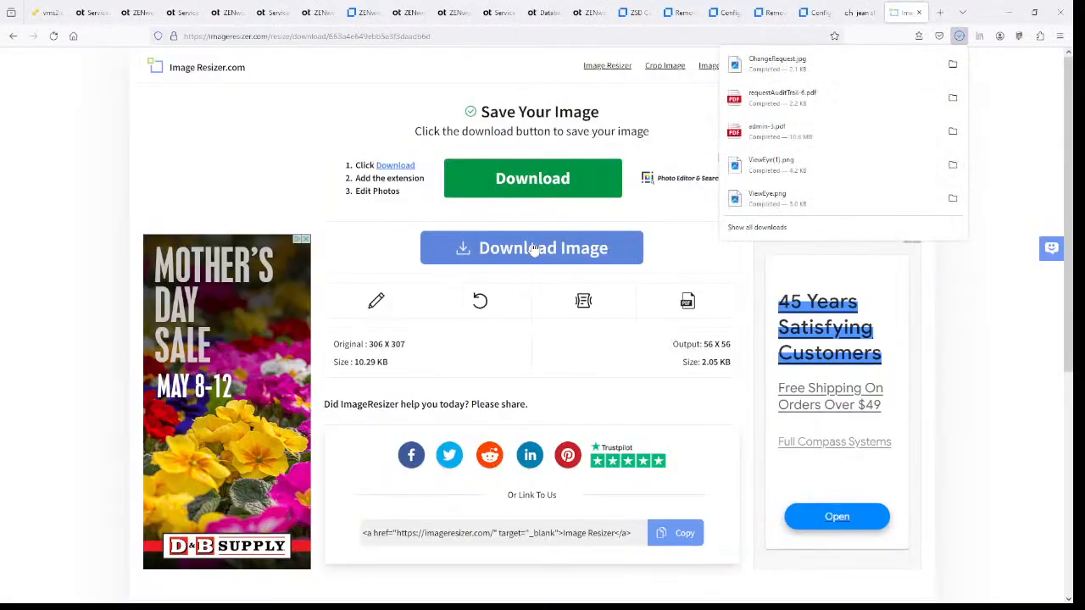
pyautogui.click(822, 67)
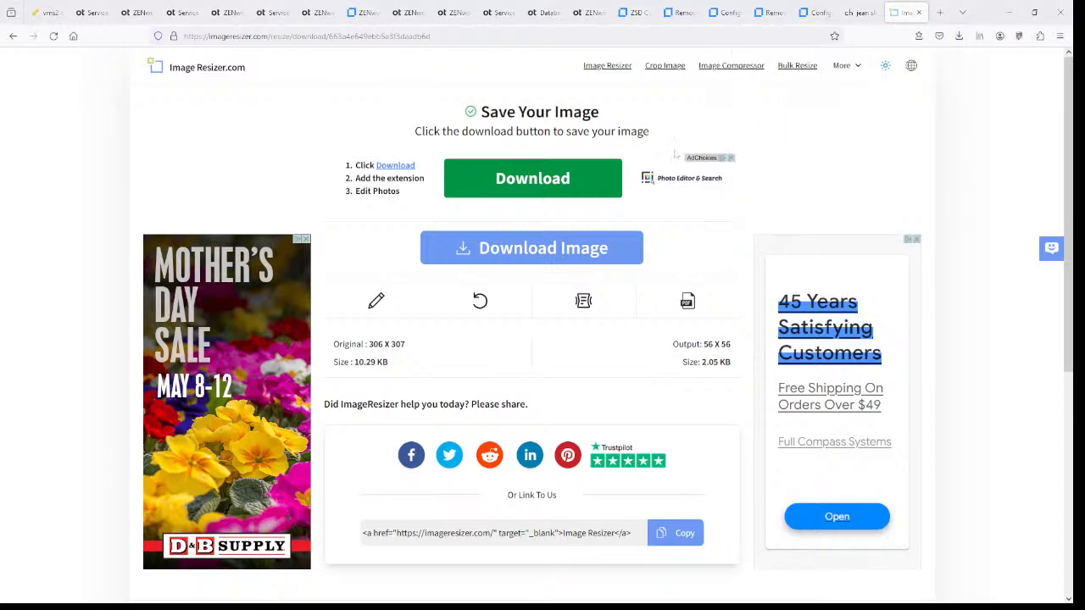
# - Upload ChangeRequest.jpg from Downloads as the User Portal application header logo
pyautogui.click(181, 13)
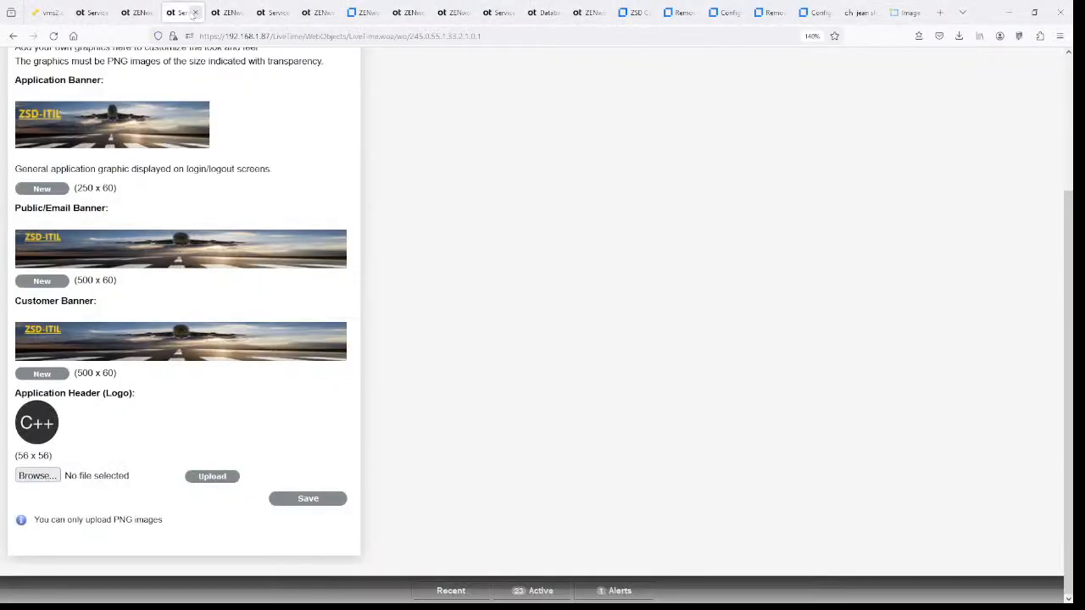
pyautogui.click(37, 476)
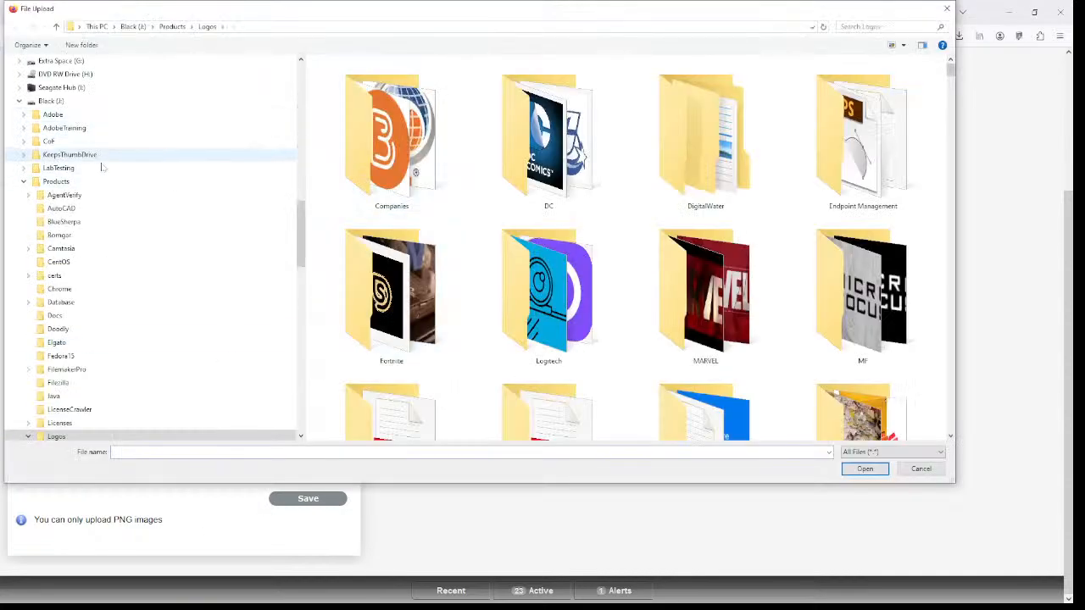
pyautogui.scroll(10, 131, 214)
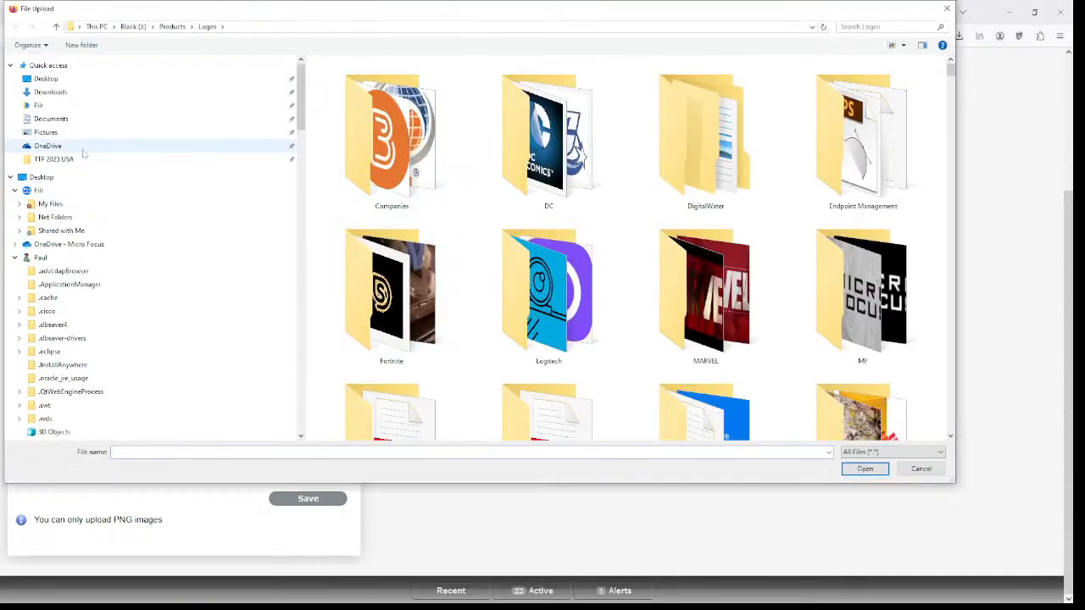
pyautogui.click(102, 97)
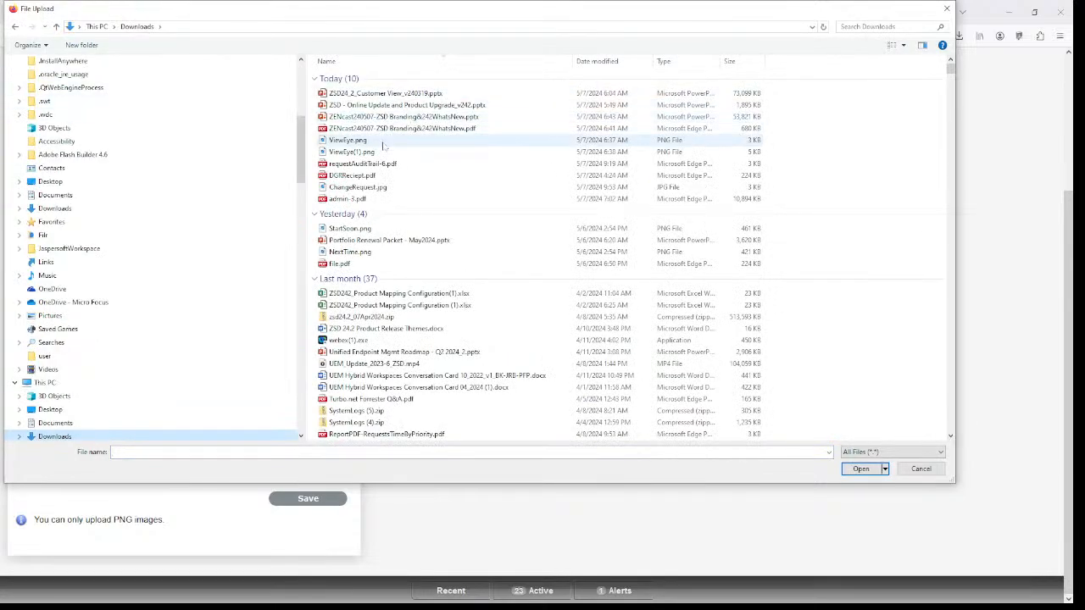
pyautogui.click(360, 186)
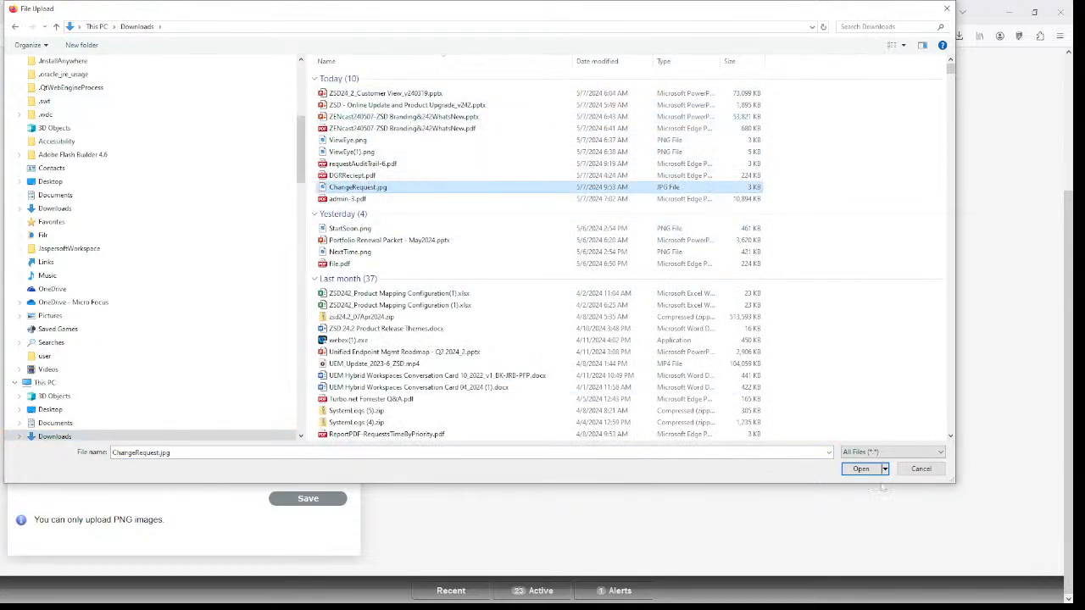
pyautogui.click(859, 468)
pyautogui.click(200, 476)
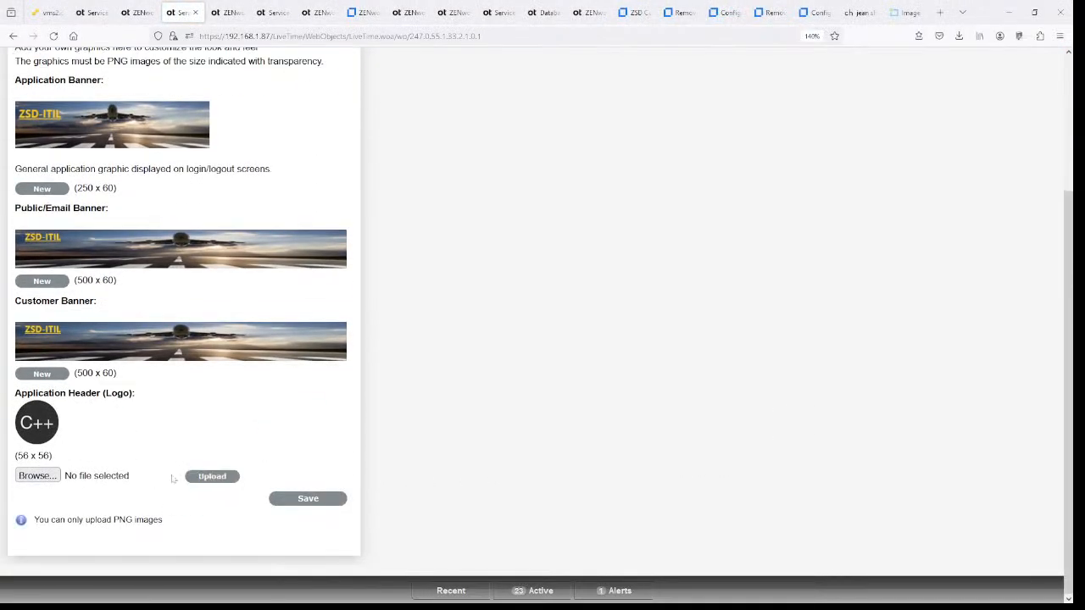
# - Retry the ChangeRequest.jpg header logo upload, then go back to the Image Resizer page
pyautogui.click(56, 478)
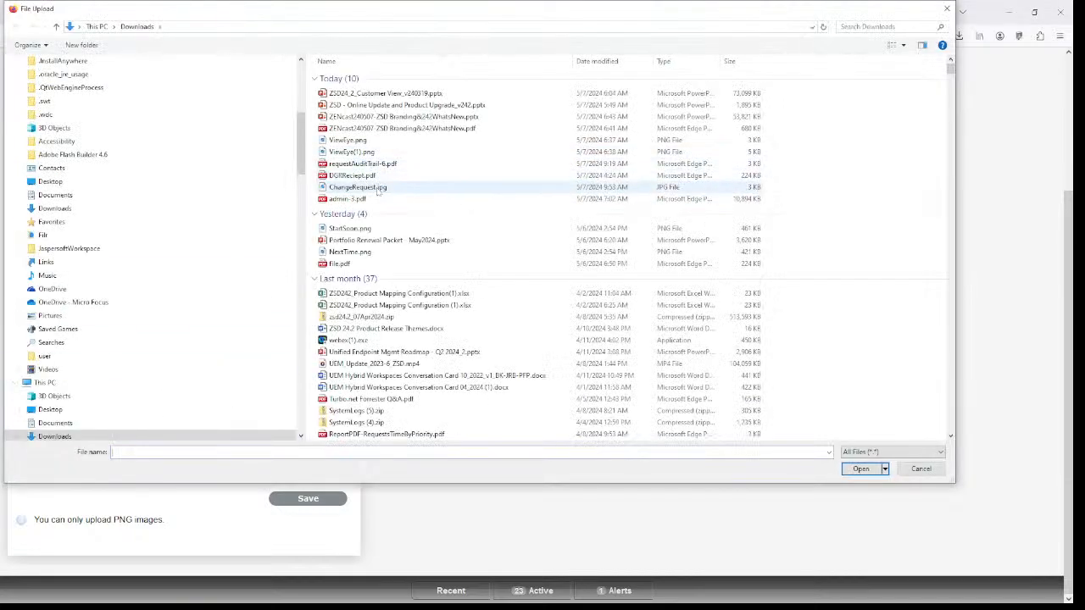
pyautogui.click(378, 187)
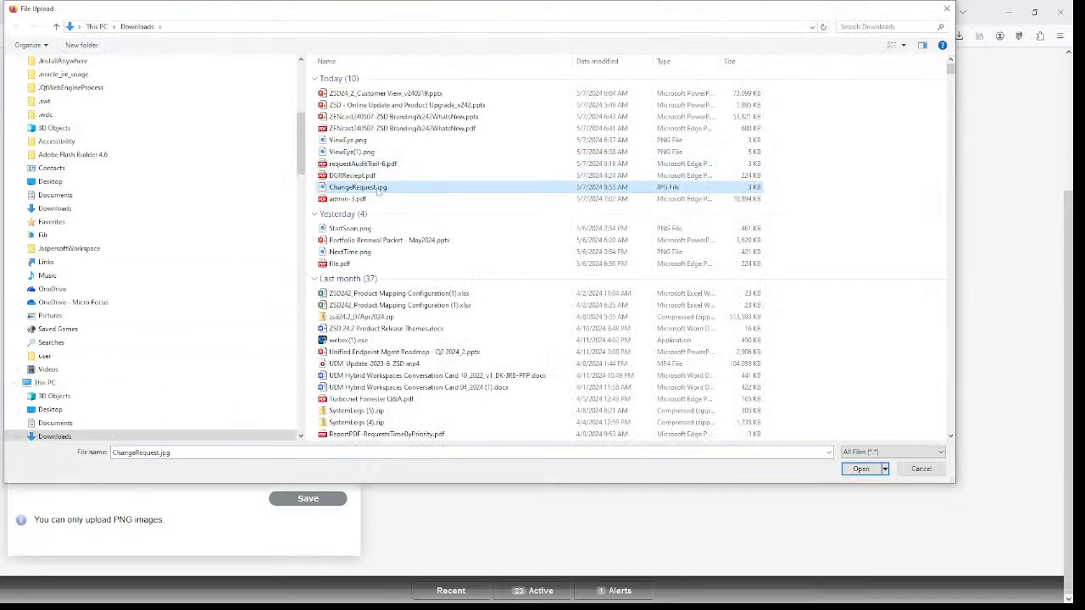
pyautogui.click(861, 469)
pyautogui.click(210, 477)
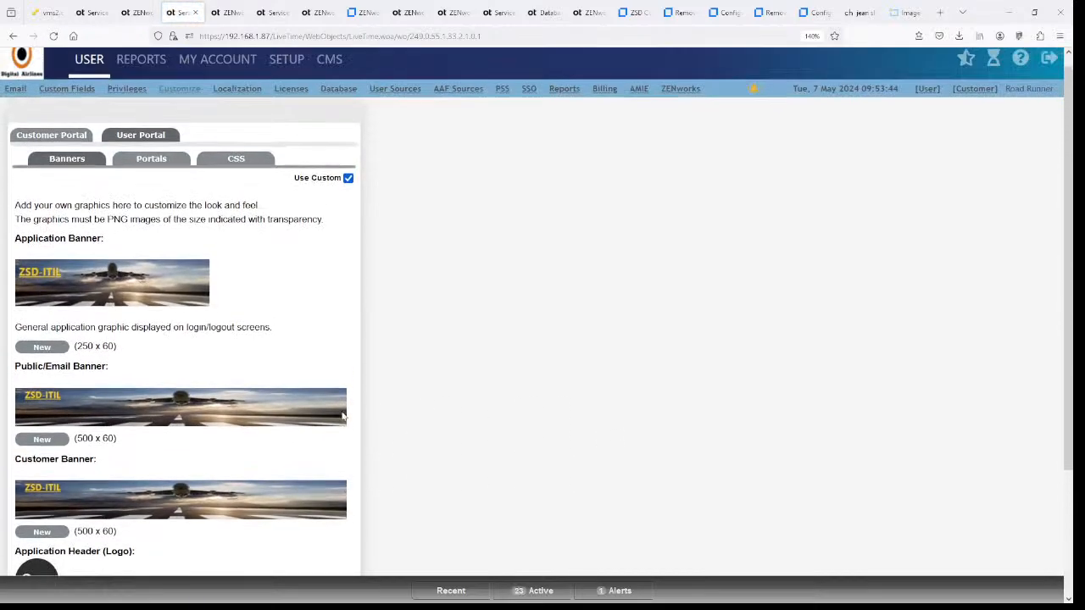
pyautogui.click(903, 13)
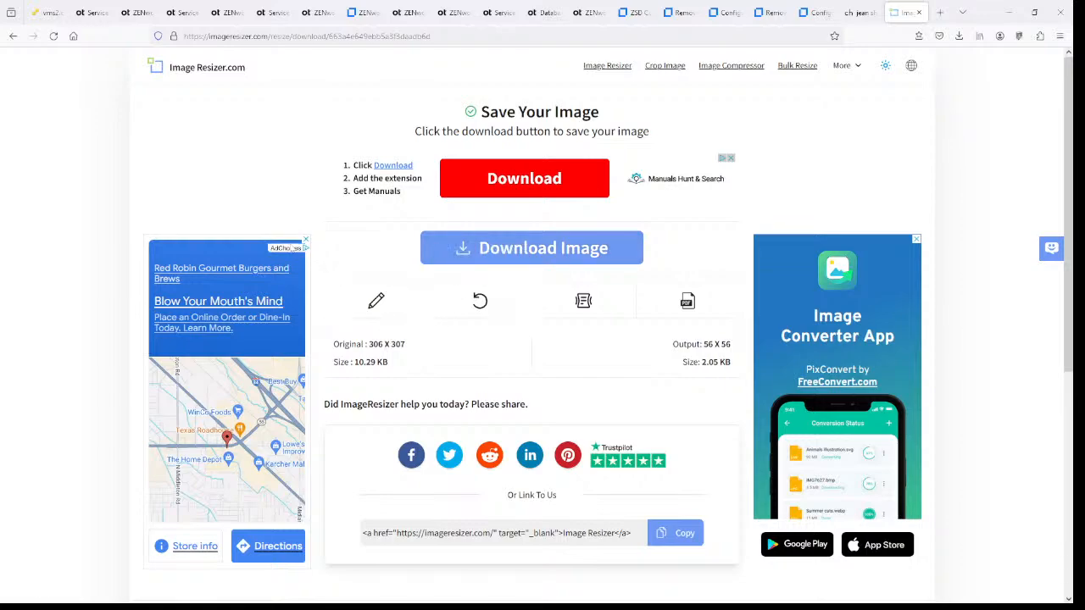
# - Re-edit the logo as a 56 x 56 PNG and download ChangeRequest.png
pyautogui.click(386, 307)
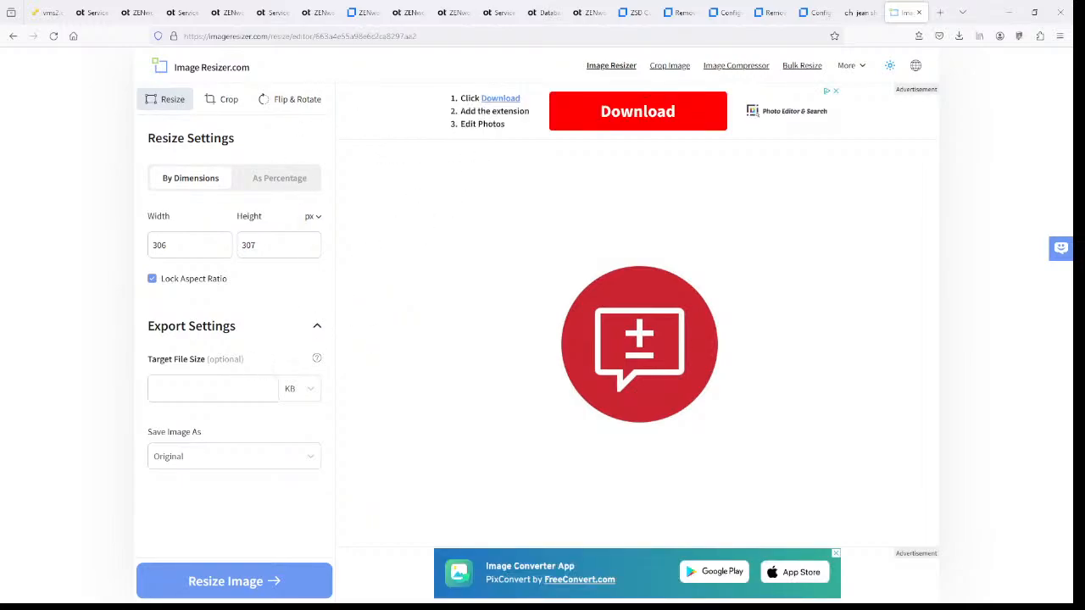
pyautogui.click(249, 463)
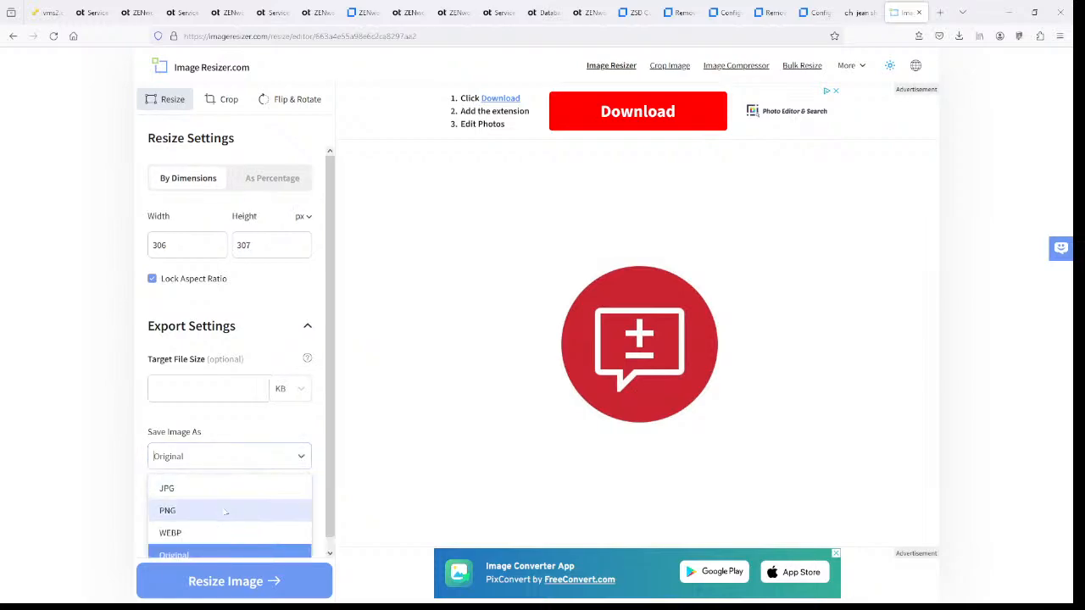
pyautogui.click(225, 511)
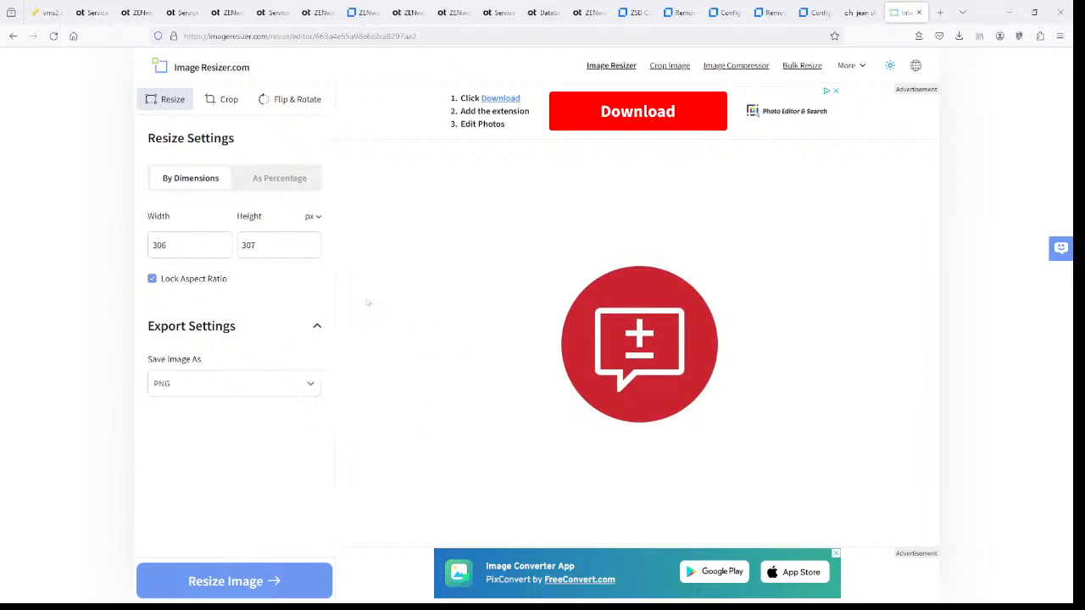
pyautogui.click(153, 279)
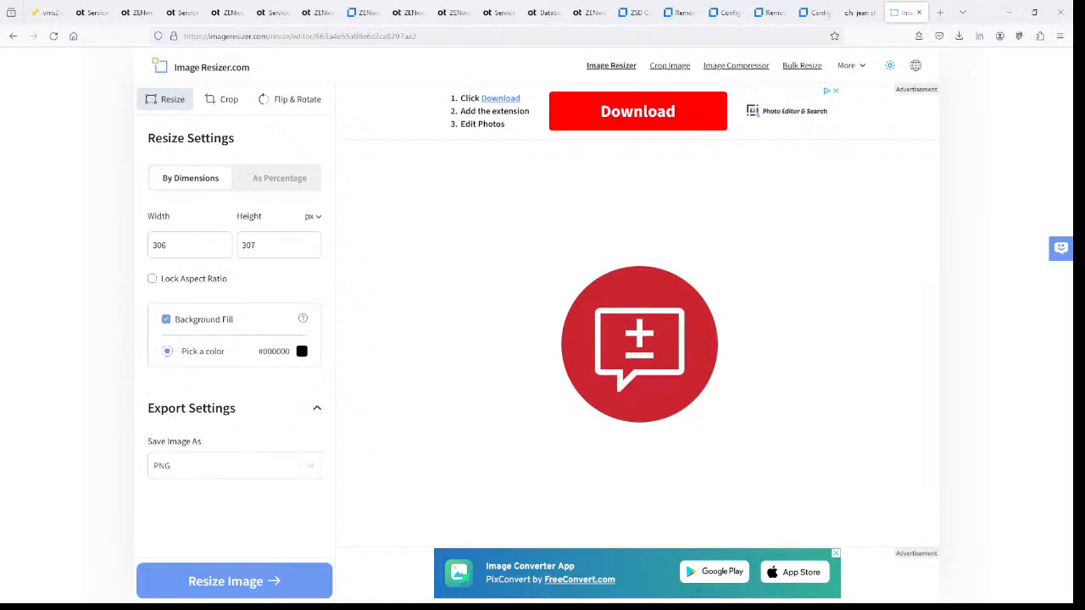
pyautogui.doubleClick(160, 245)
pyautogui.press('Tab')
pyautogui.click(246, 584)
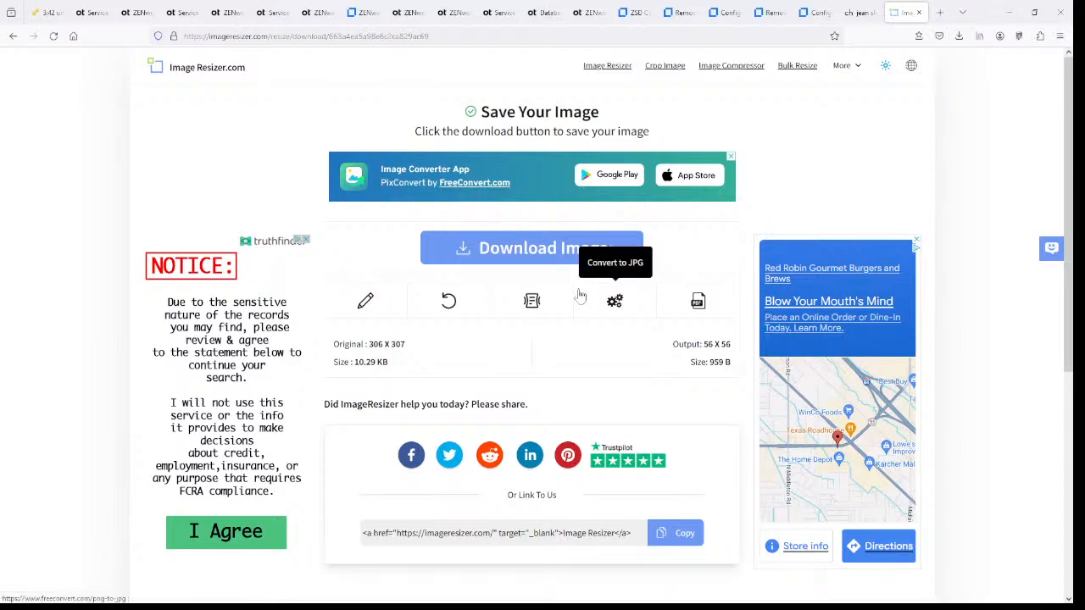
pyautogui.click(512, 251)
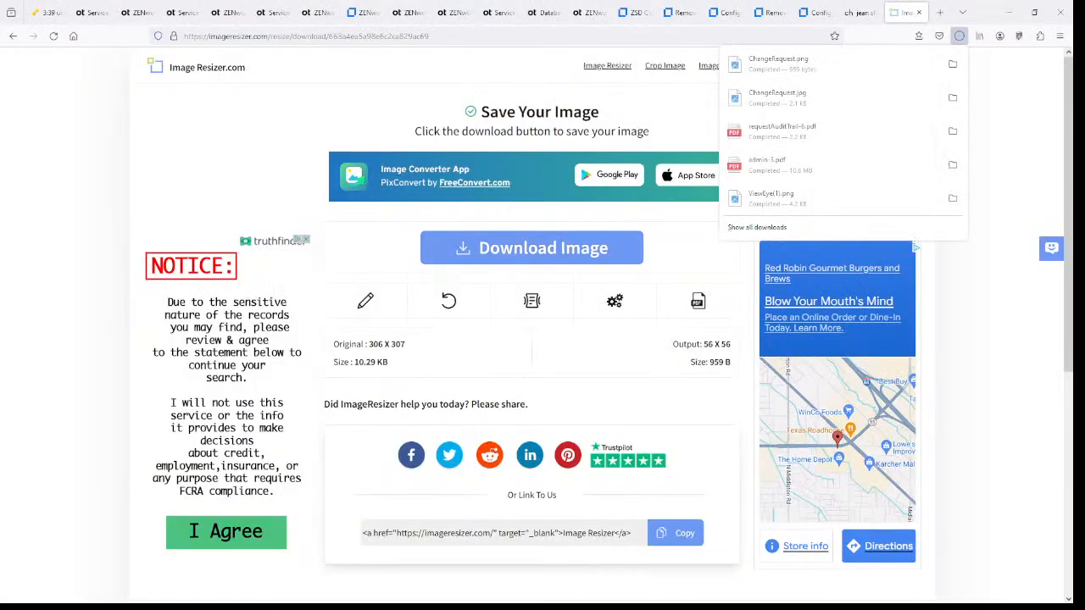
pyautogui.click(140, 13)
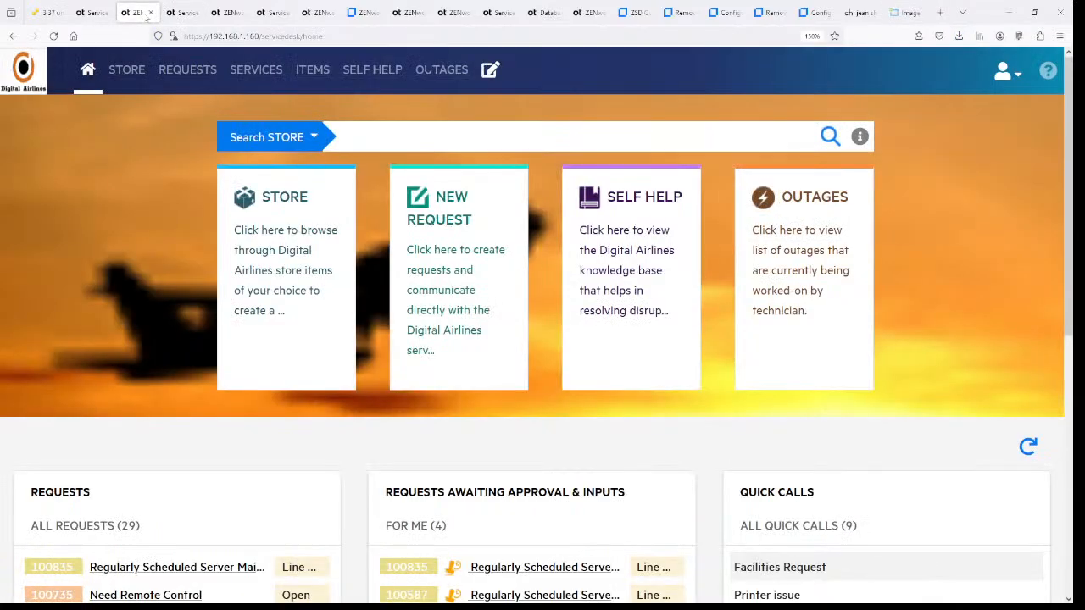
# - Upload ChangeRequest.png as the User Portal header logo, save, and reload the page
pyautogui.click(179, 13)
pyautogui.click(40, 562)
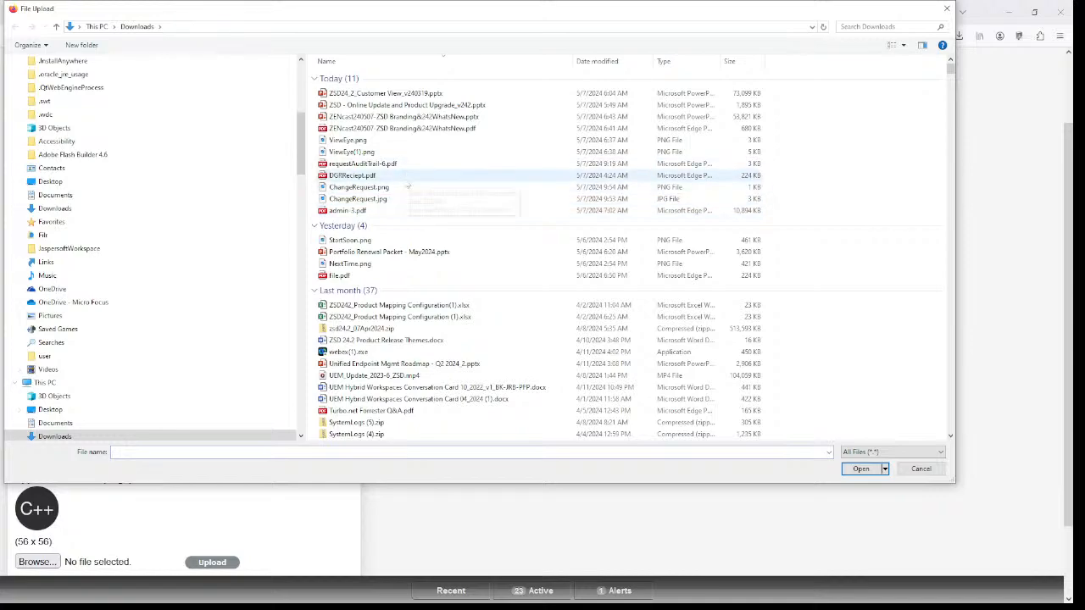
pyautogui.click(405, 187)
pyautogui.click(860, 469)
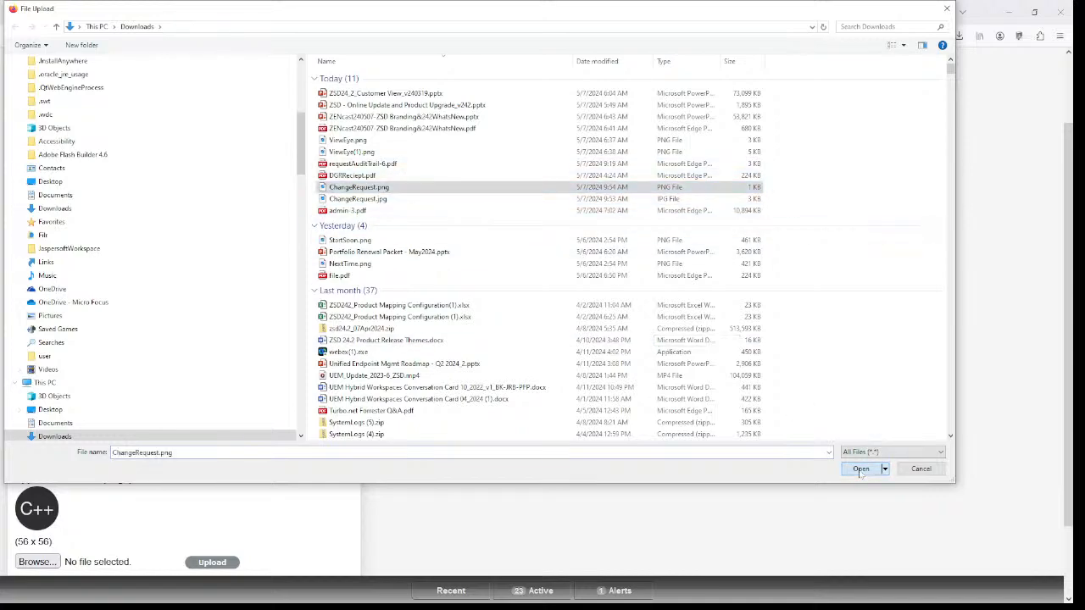
pyautogui.click(218, 564)
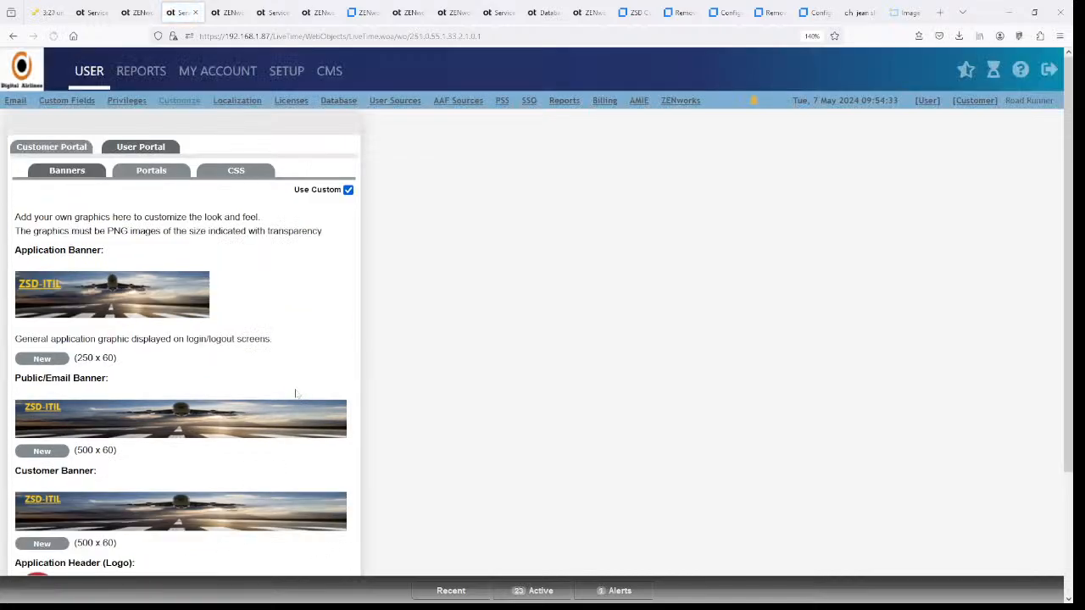
pyautogui.scroll(-3, 293, 394)
pyautogui.click(311, 500)
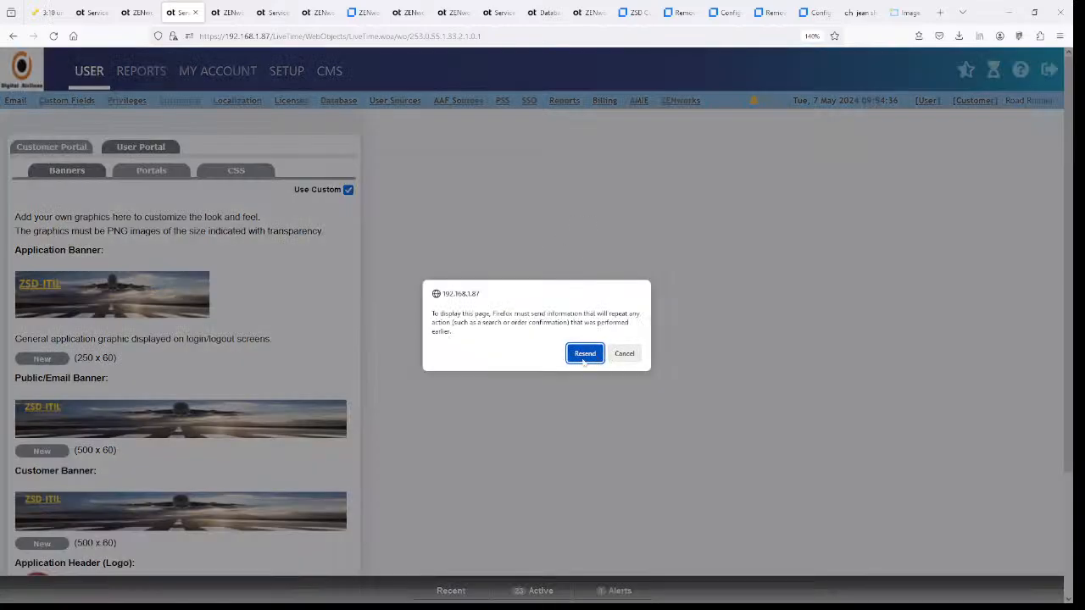
pyautogui.click(583, 356)
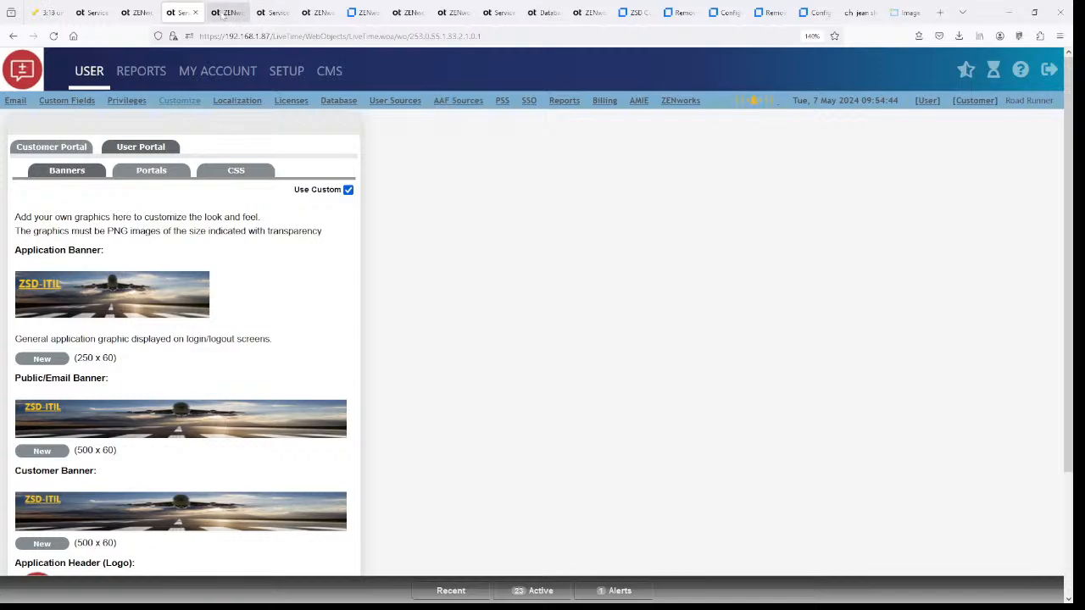
# - Review the ZSD-ITIL login, admin customization and Digital Airlines portal pages, then the ZSD article
pyautogui.click(222, 13)
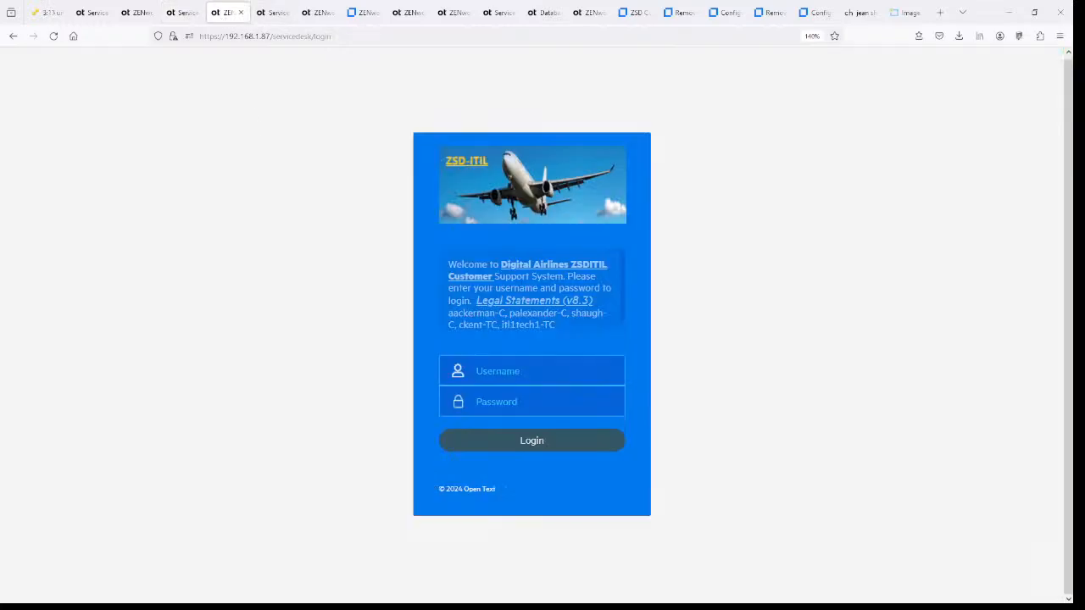
pyautogui.click(173, 14)
pyautogui.click(136, 13)
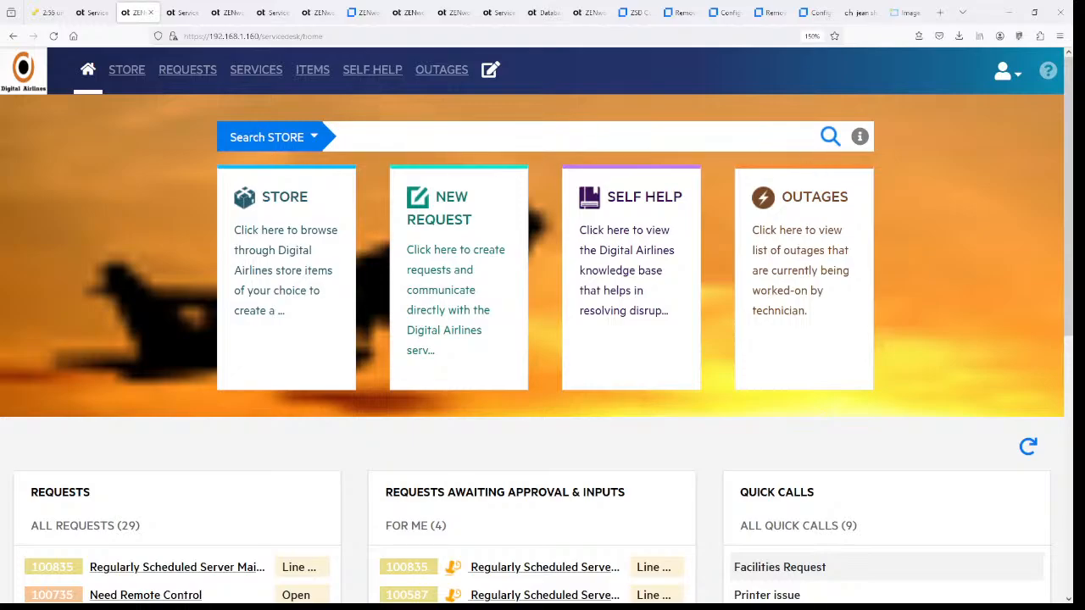
pyautogui.click(634, 12)
pyautogui.scroll(15, 592, 295)
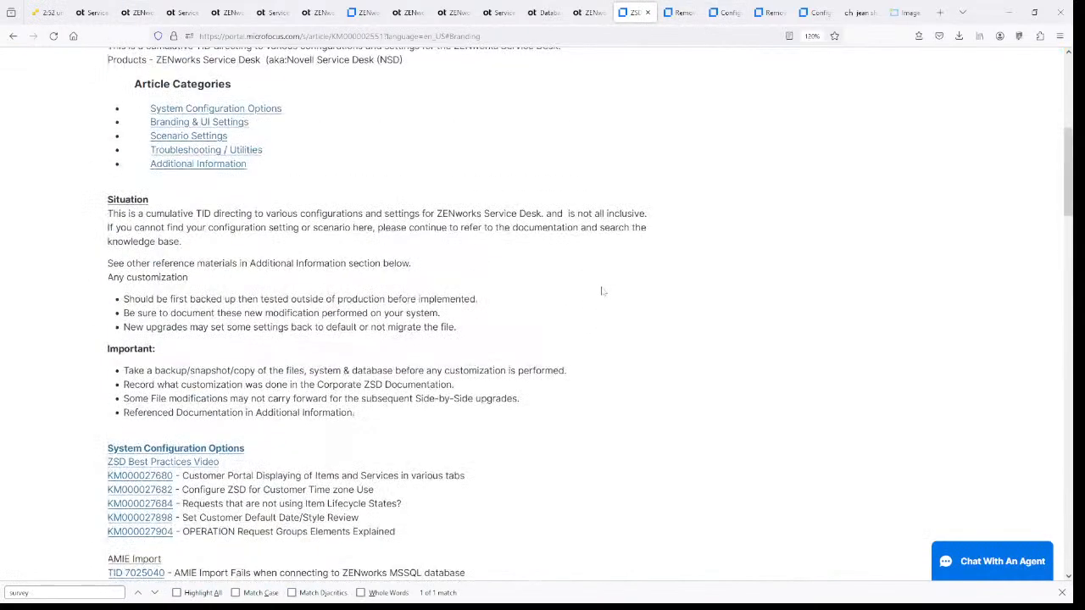
# - Highlight the ZSD Customization Cookbook heading and scroll through its five article categories
pyautogui.moveTo(133, 182); pyautogui.dragTo(260, 181)
pyautogui.scroll(-9, 582, 284)
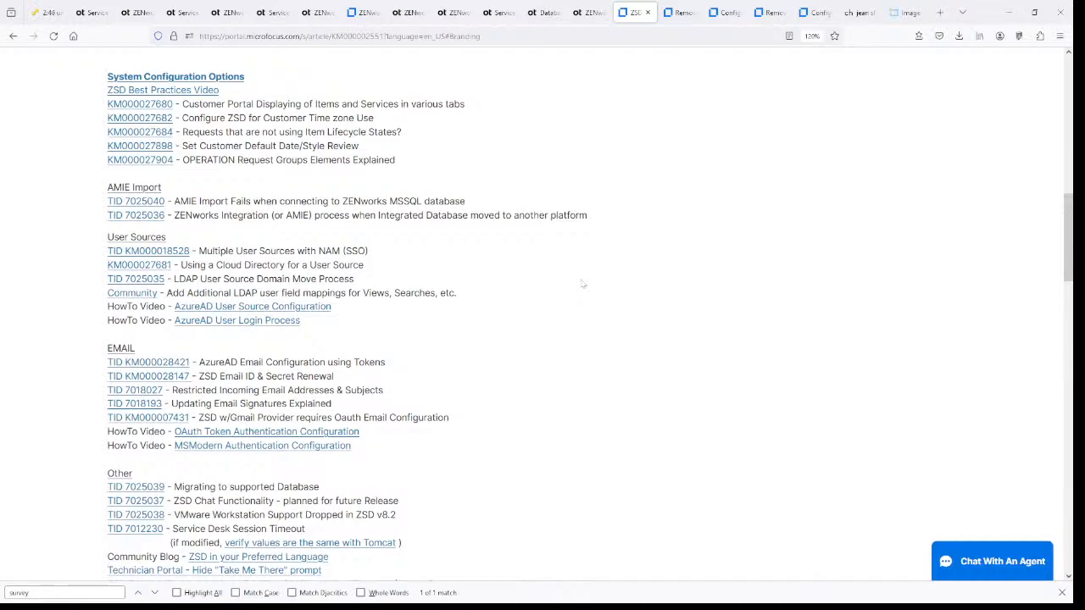
pyautogui.scroll(-2, 582, 285)
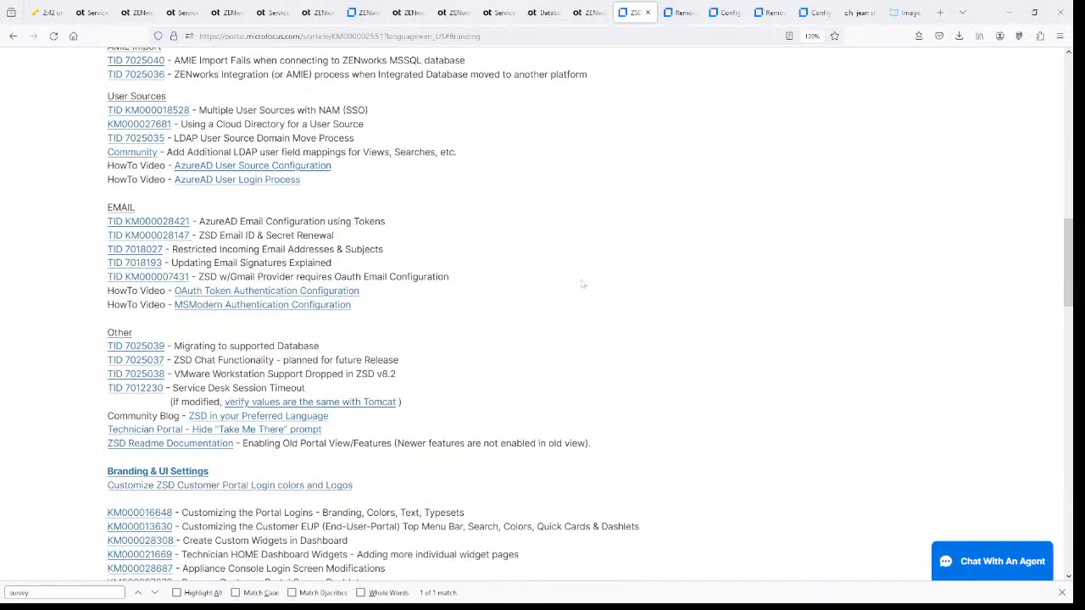
pyautogui.scroll(-5, 582, 285)
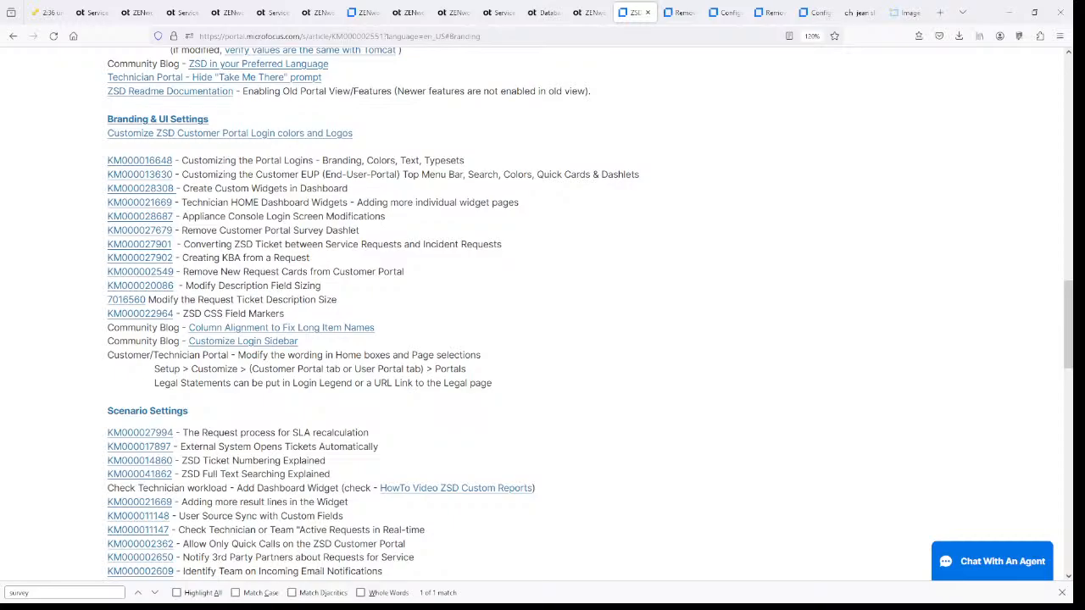
pyautogui.scroll(3, 524, 330)
pyautogui.scroll(-7, 524, 331)
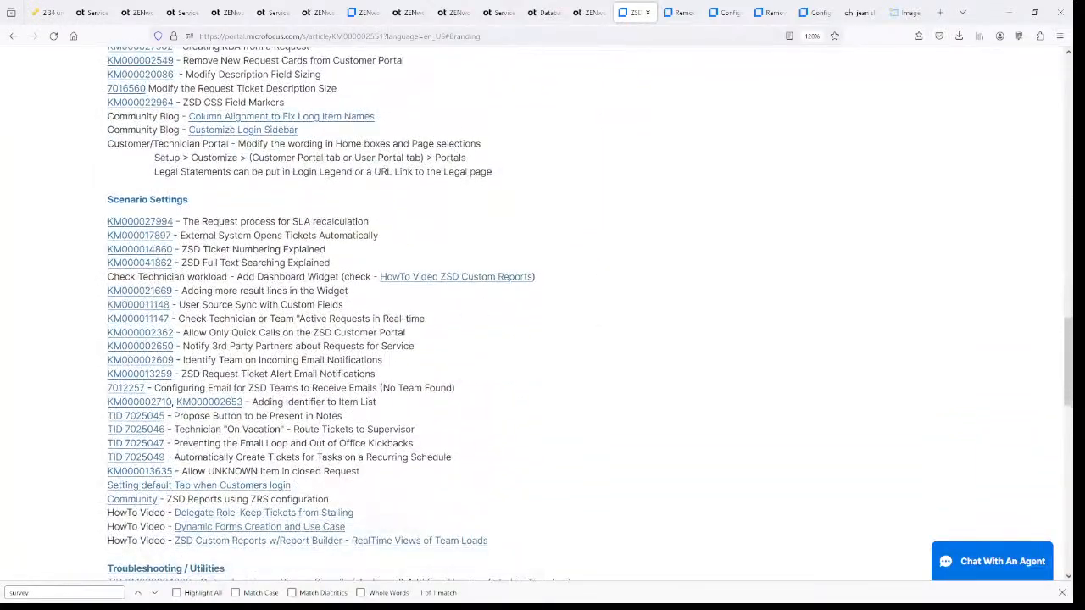
pyautogui.scroll(-5, 486, 317)
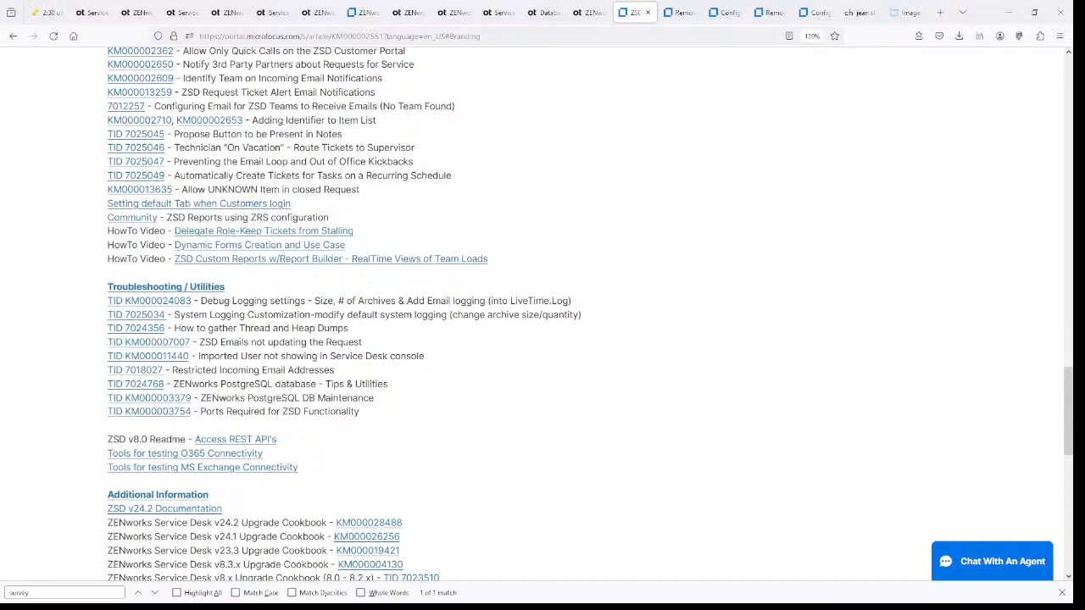
pyautogui.scroll(8, 563, 396)
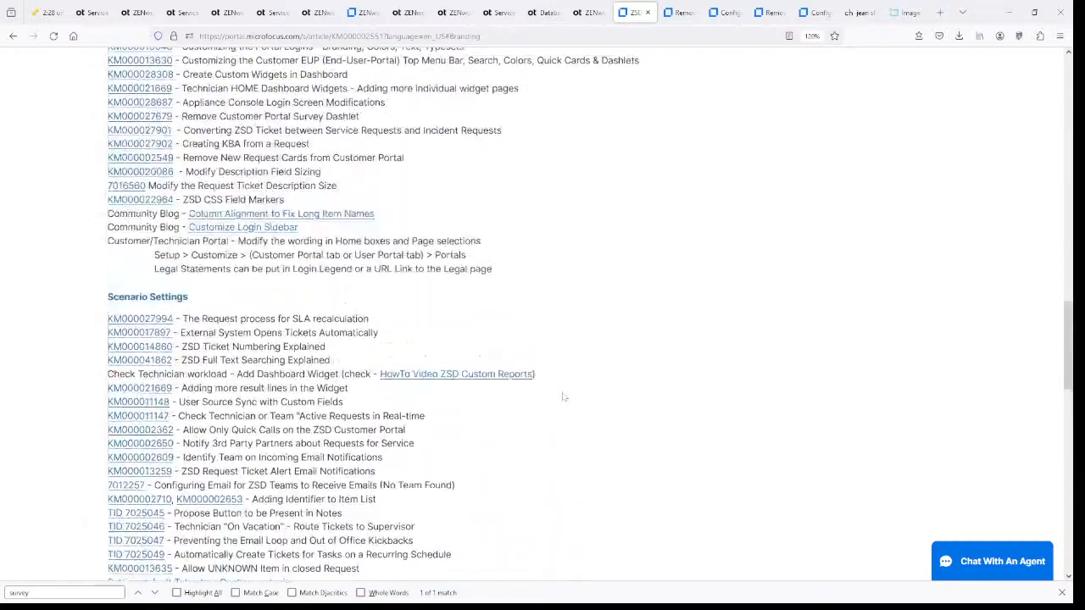
pyautogui.scroll(6, 563, 396)
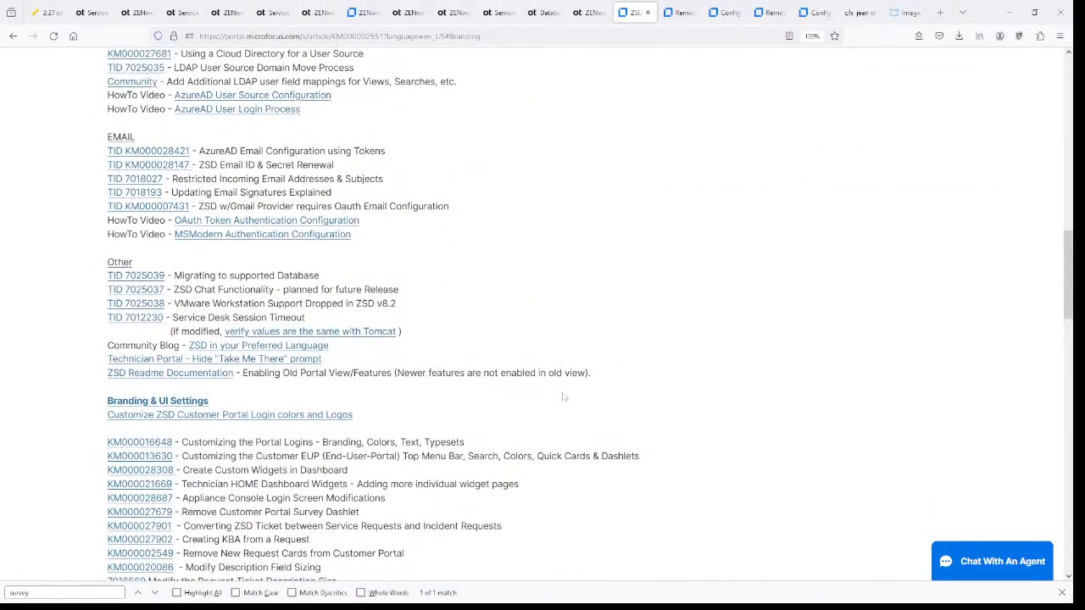
pyautogui.scroll(6, 562, 396)
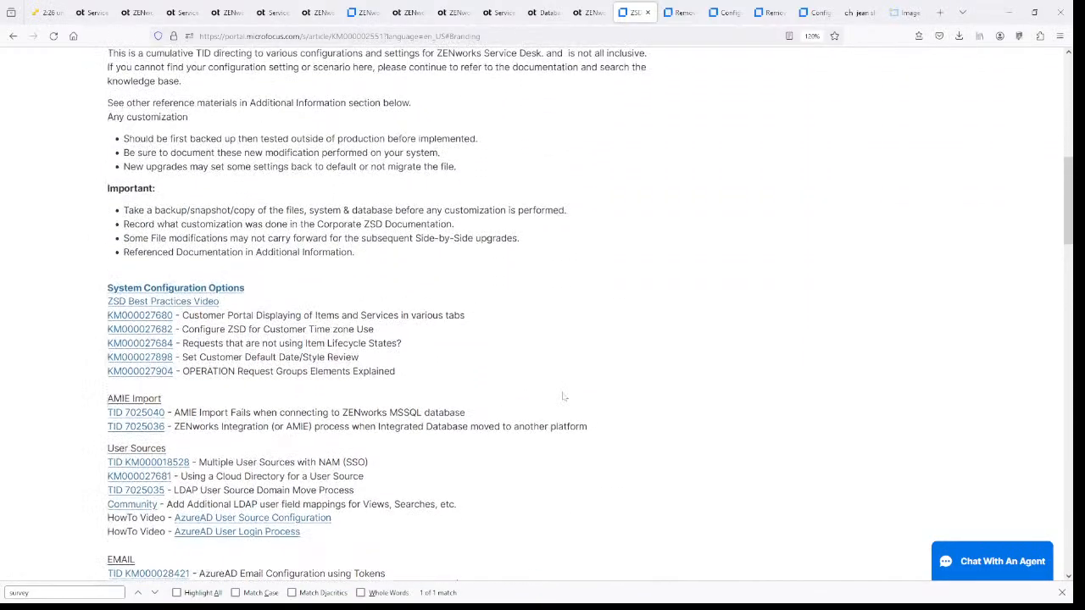
pyautogui.scroll(5, 563, 395)
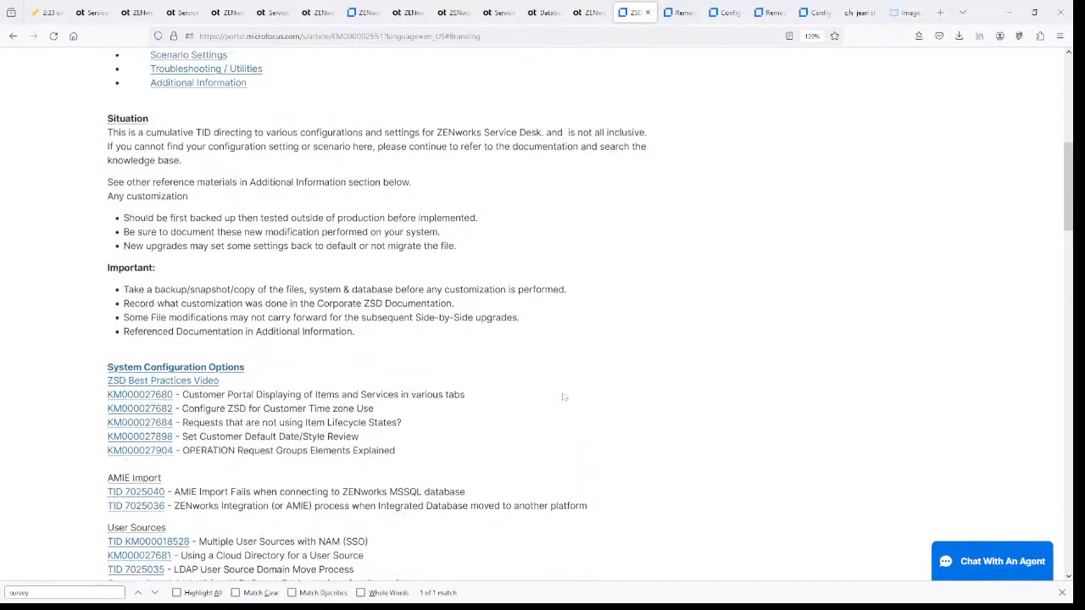
pyautogui.scroll(2, 563, 396)
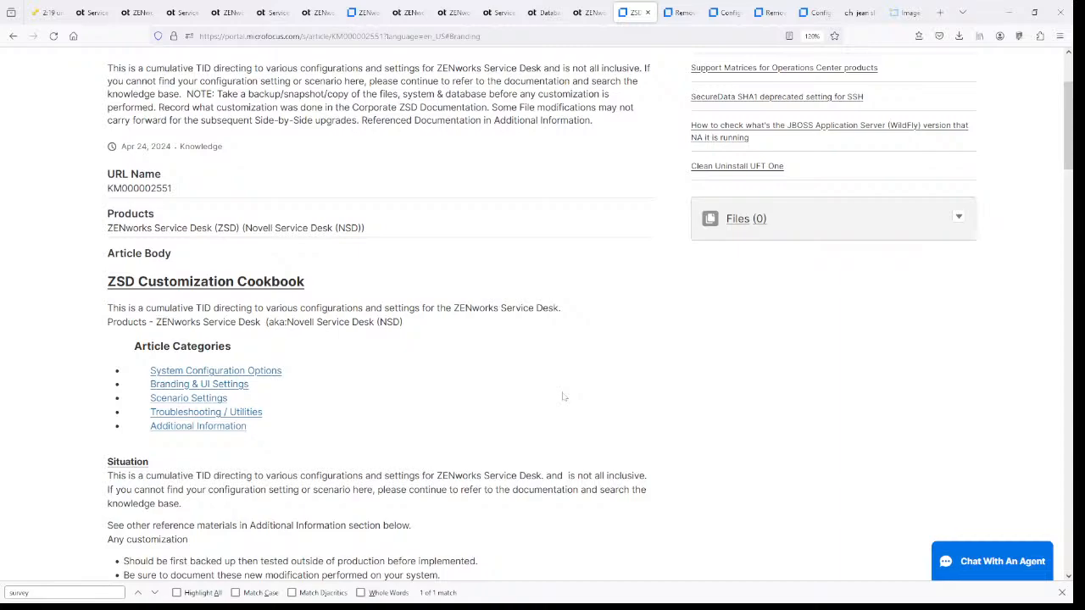
# - Advance the slide show past Resources & References to slide 12, ZENcast Live! Schedule
pyautogui.click(1009, 12)
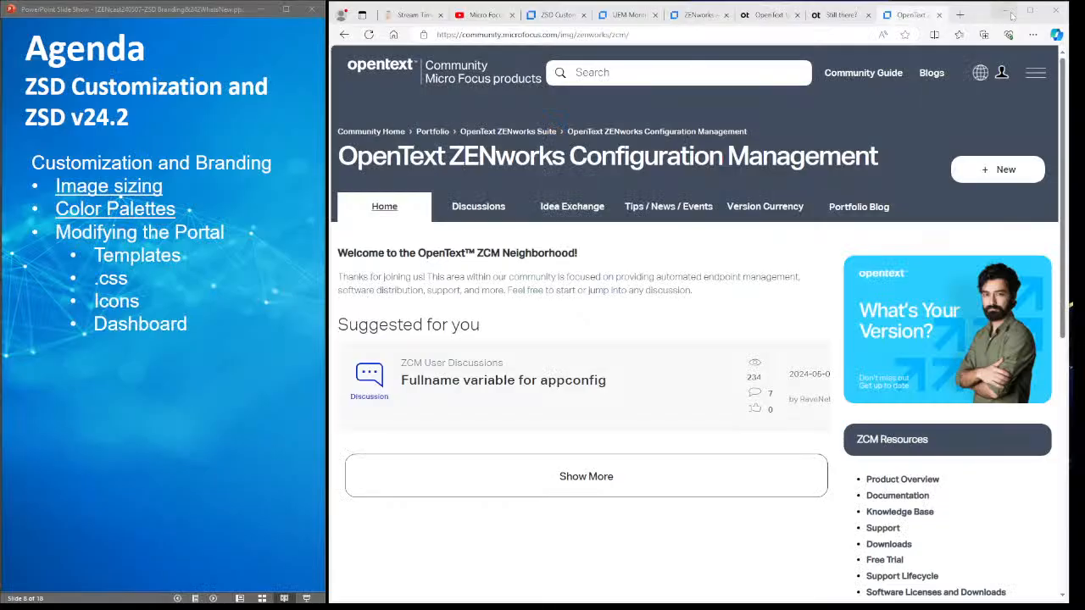
pyautogui.click(220, 308)
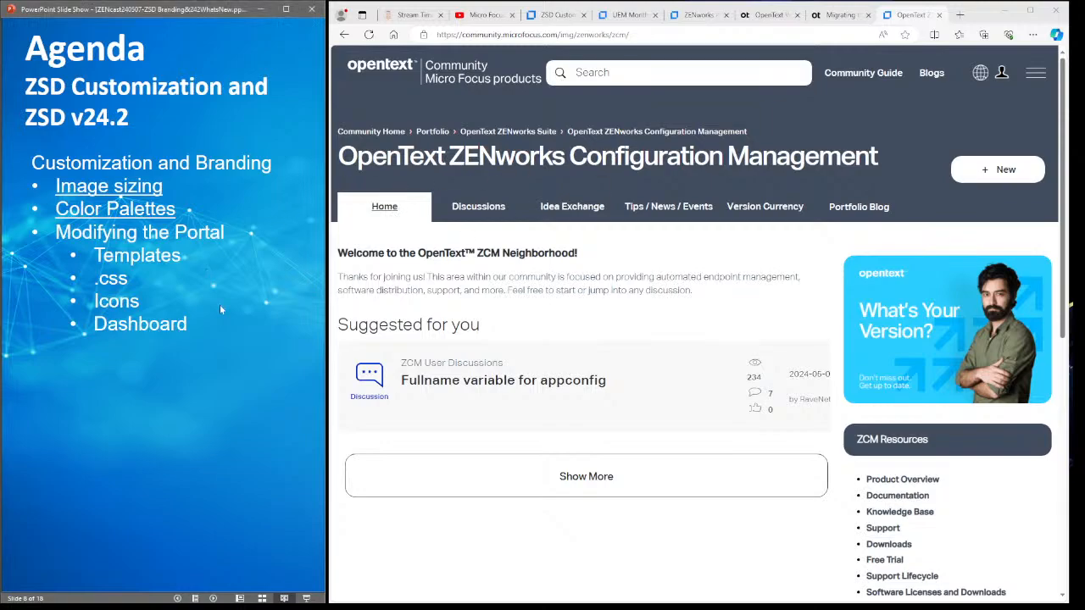
pyautogui.click(219, 308)
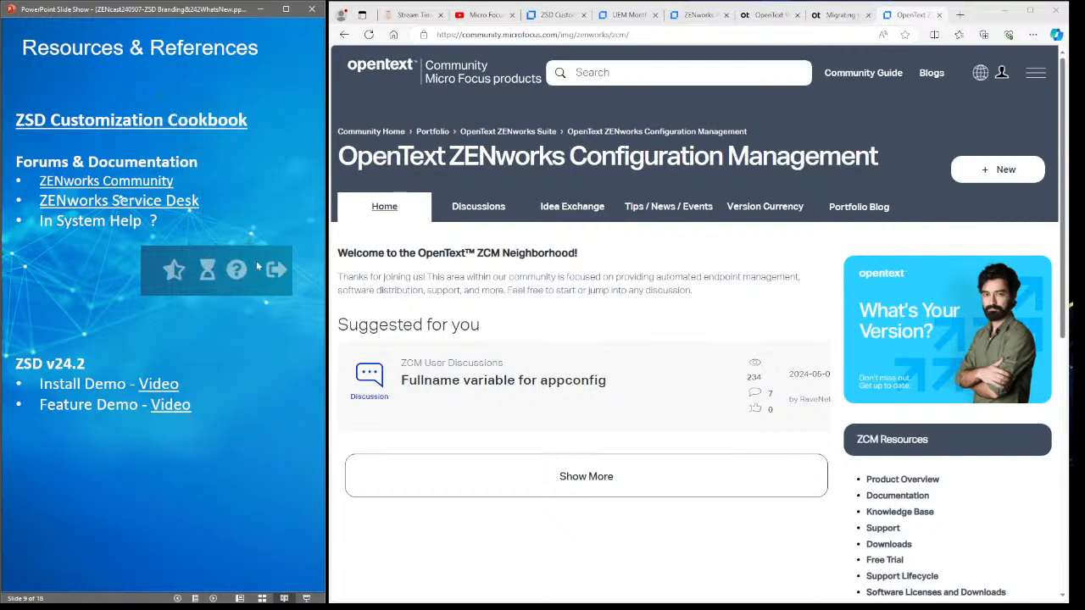
pyautogui.click(249, 377)
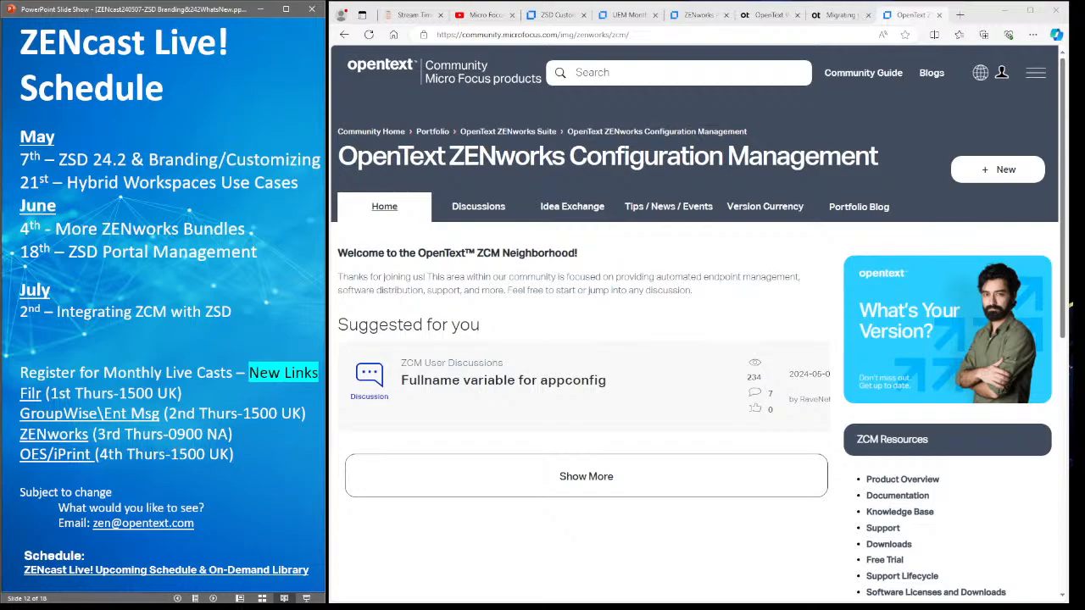
# - Open the ZENcast Live! schedule blog and scroll through the May–July 2024 sessions
pyautogui.click(161, 569)
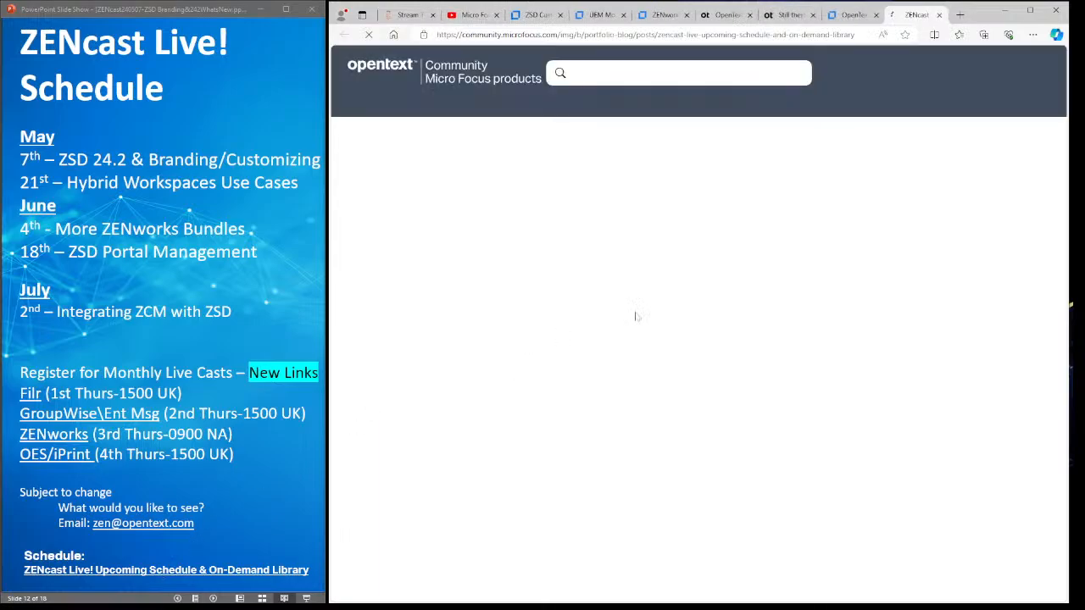
pyautogui.scroll(-15, 653, 311)
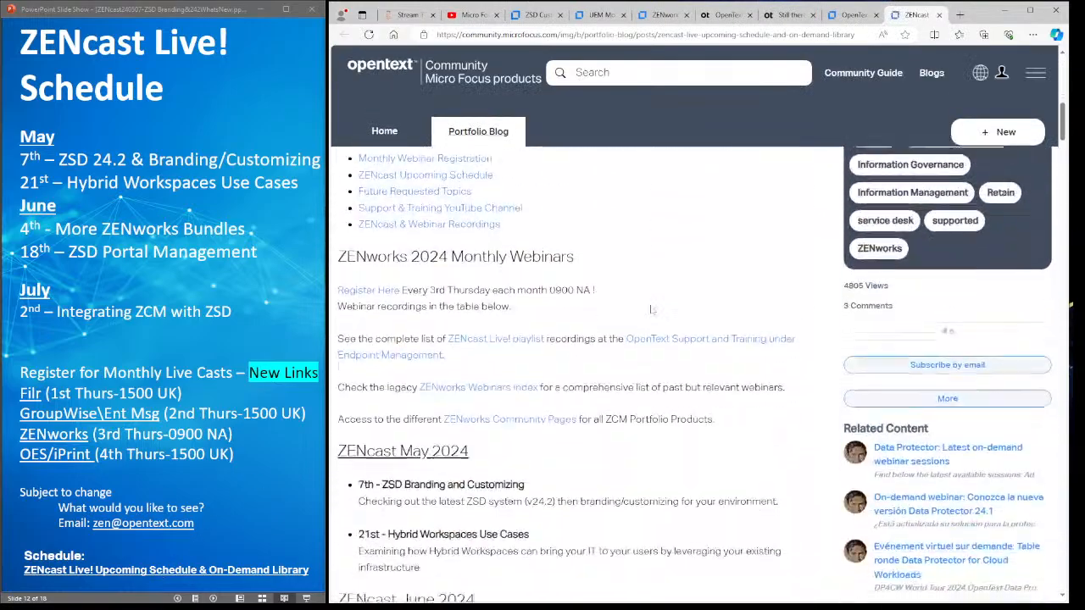
pyautogui.scroll(-6, 651, 310)
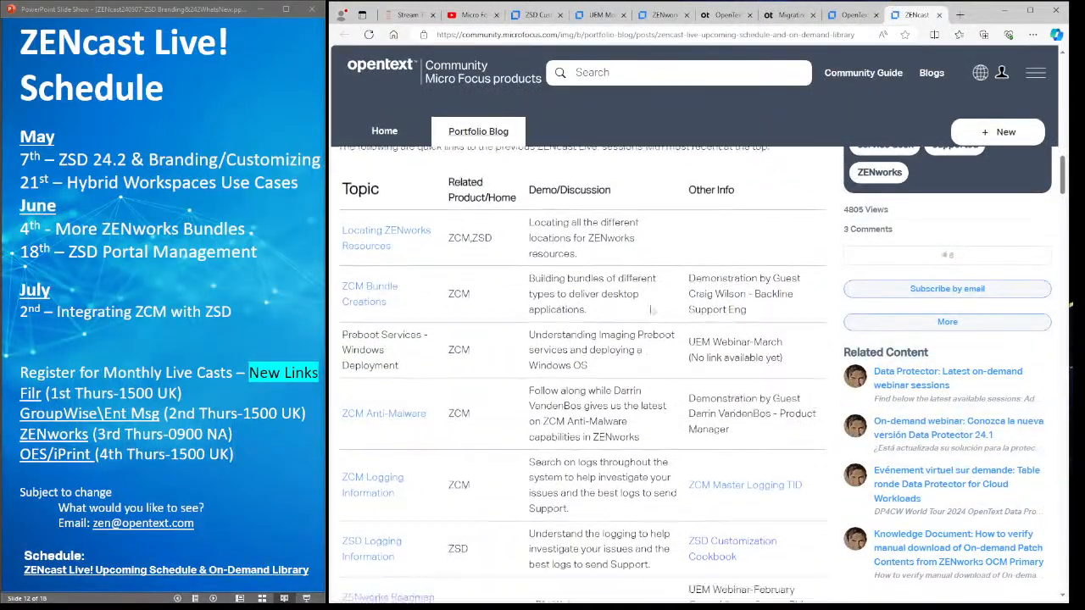
pyautogui.scroll(-8, 651, 310)
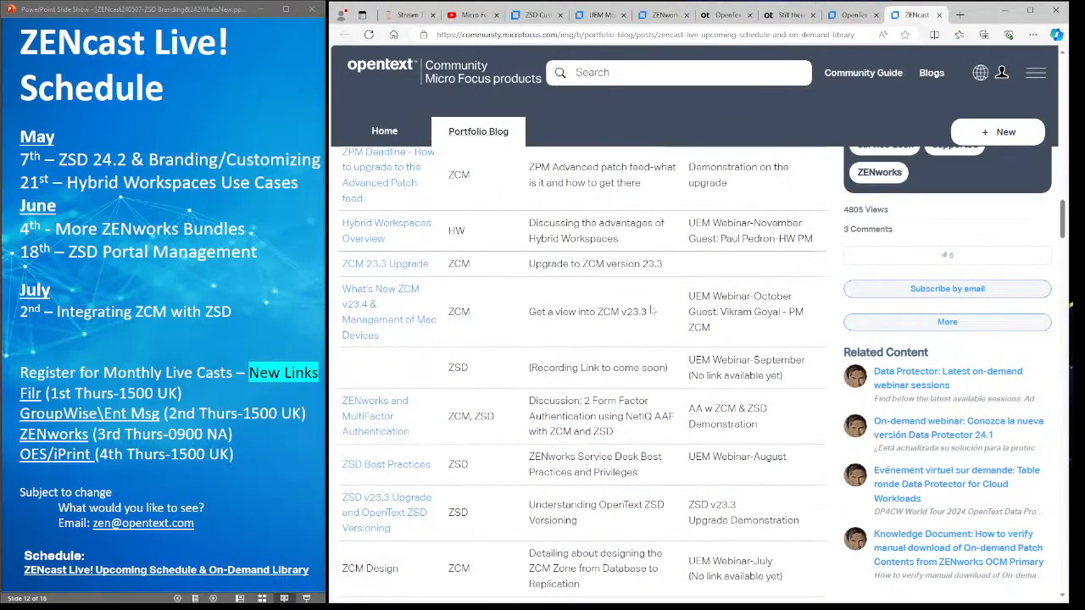
pyautogui.scroll(-1, 651, 310)
pyautogui.scroll(15, 651, 310)
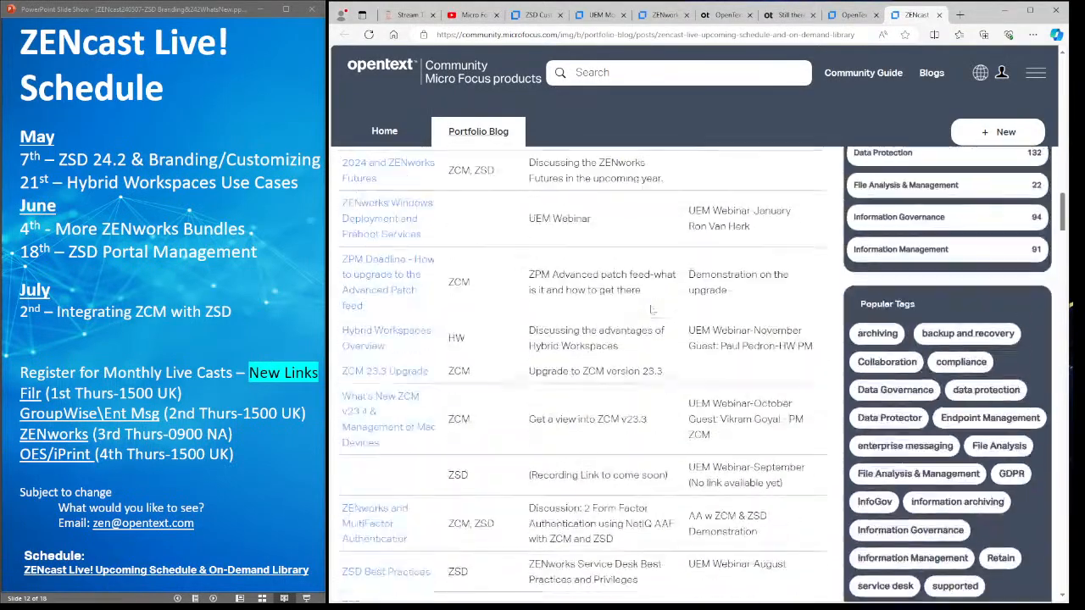
# - Advance the slides through UEMP Versions and UEMP Futures to the Community videos and info slide
pyautogui.click(250, 492)
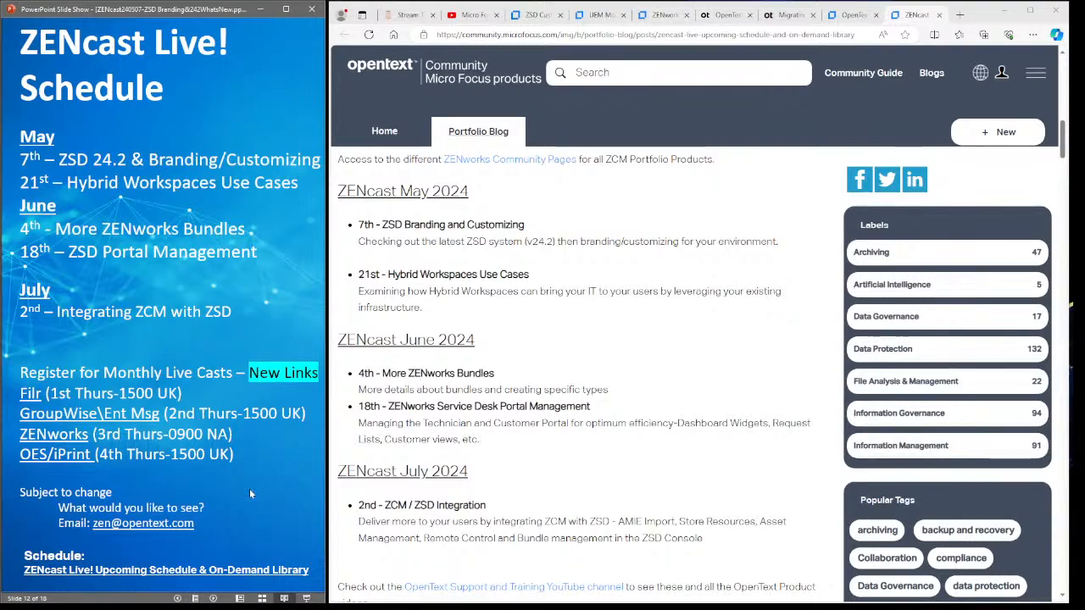
pyautogui.click(249, 491)
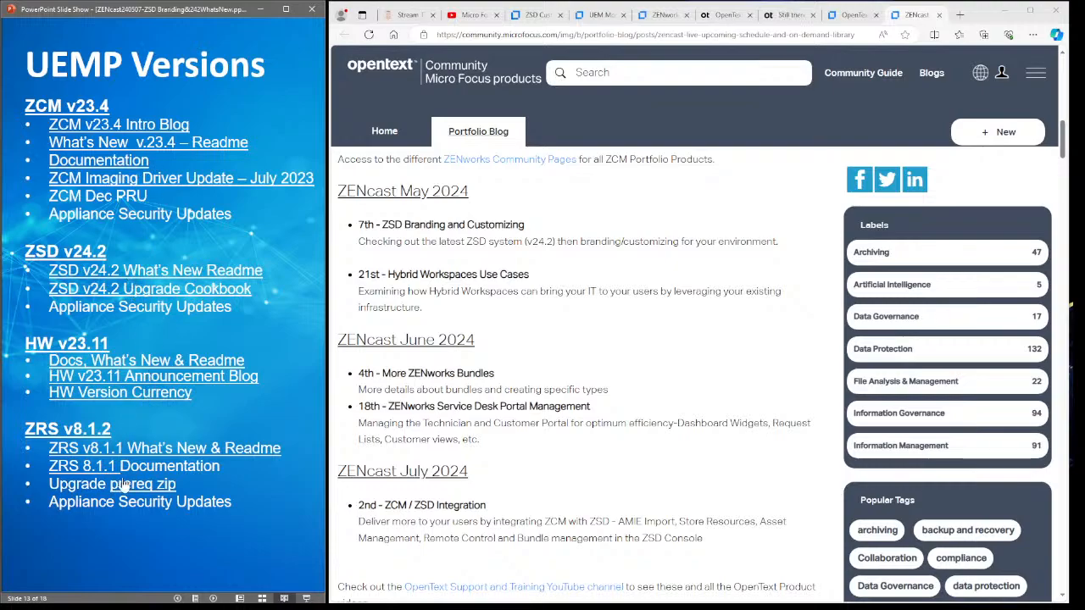
pyautogui.click(200, 435)
pyautogui.click(105, 362)
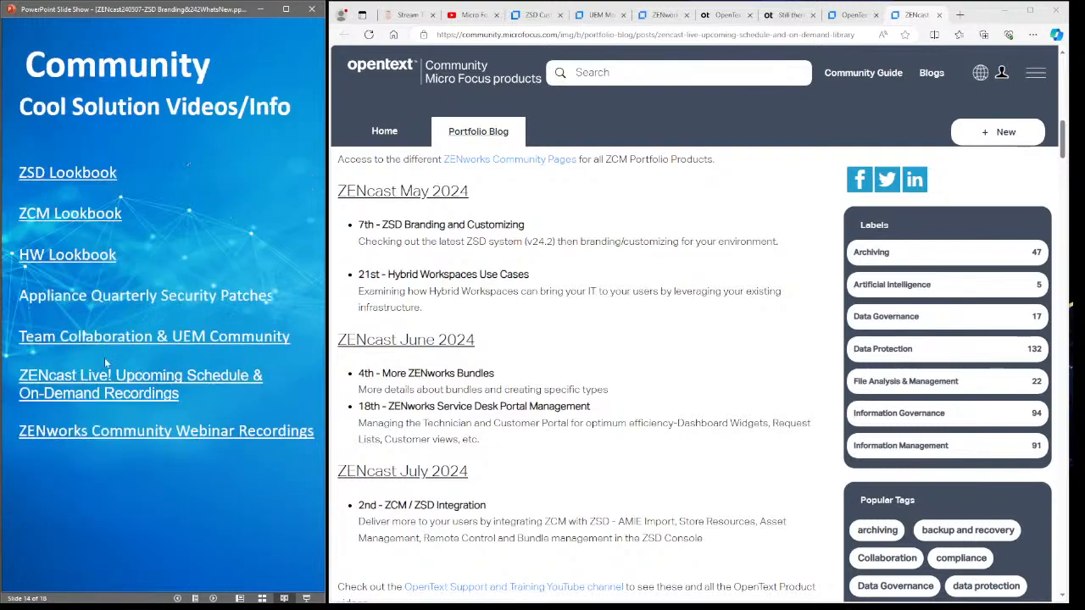
pyautogui.click(106, 363)
pyautogui.press('Left')
pyautogui.press('Left')
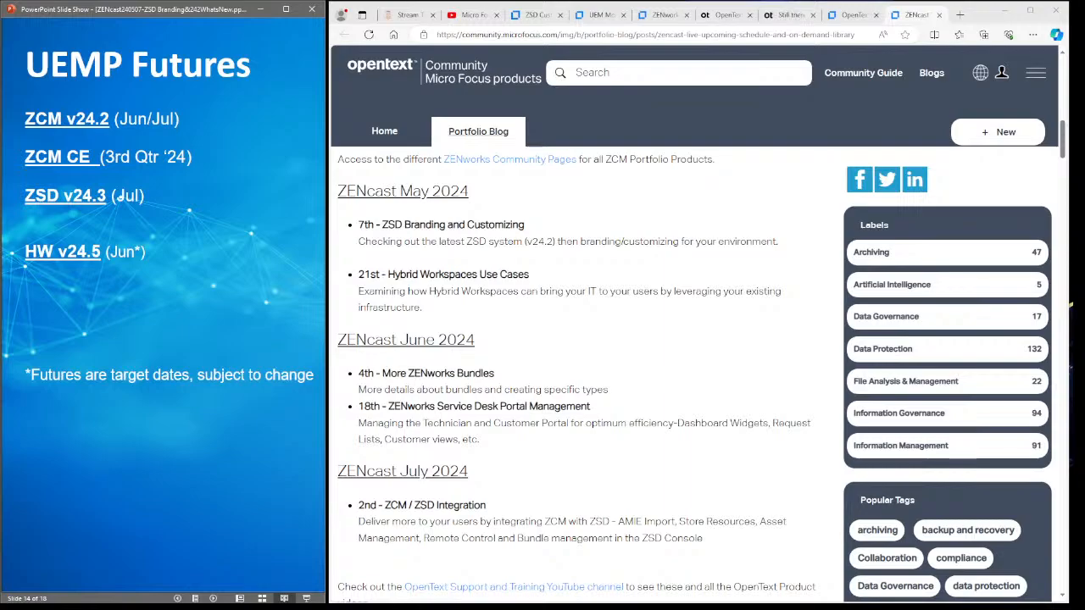
pyautogui.click(120, 197)
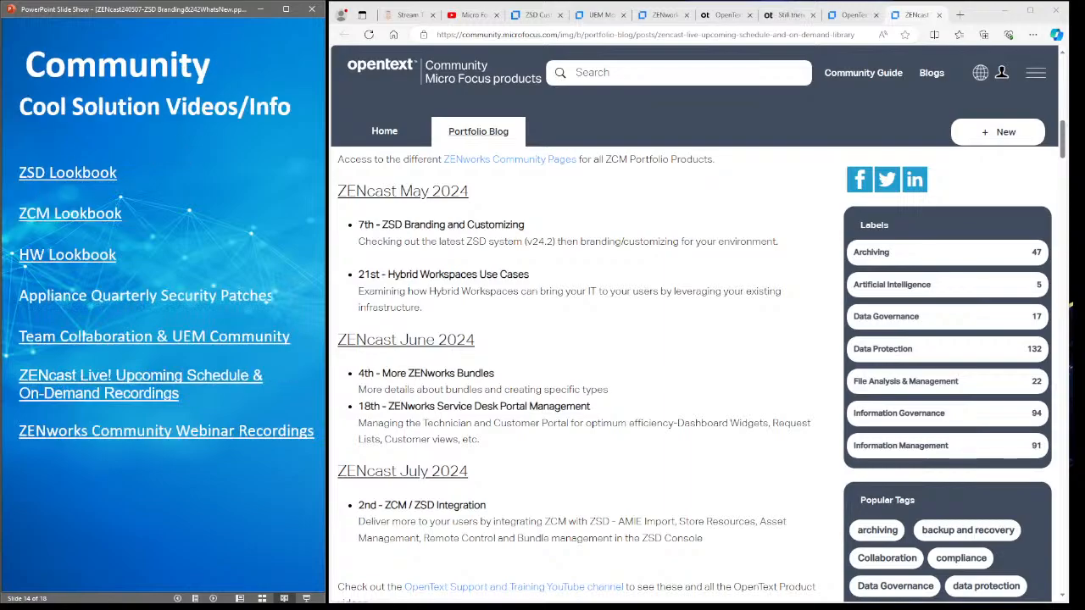
# - Open the ZSD Lookbook resources page and dismiss the Before you go popup
pyautogui.click(84, 175)
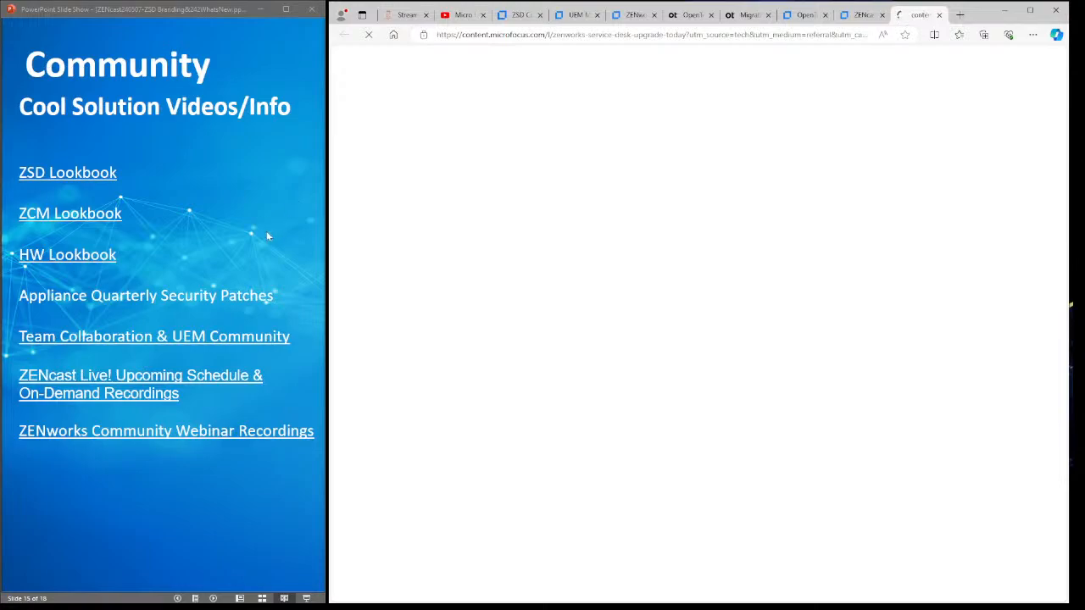
pyautogui.scroll(-5, 688, 371)
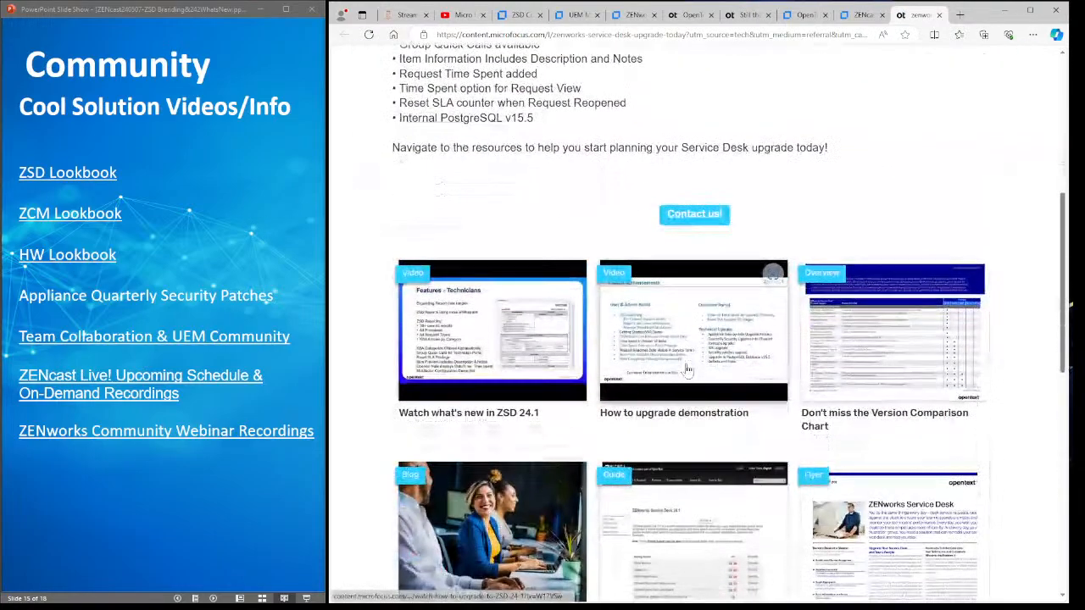
pyautogui.scroll(-2, 689, 370)
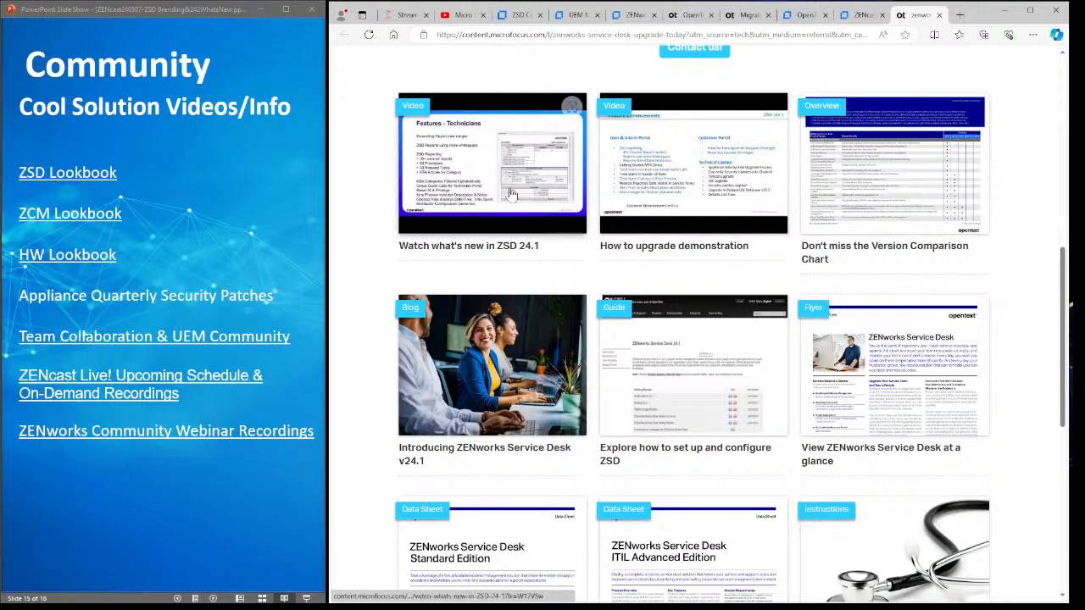
pyautogui.scroll(4, 712, 85)
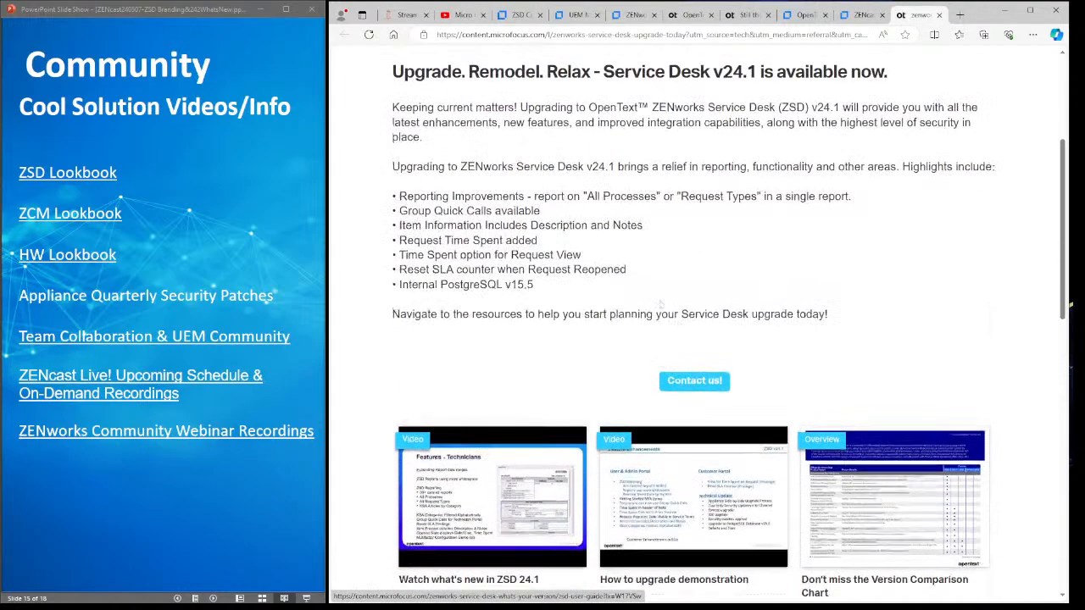
pyautogui.moveTo(764, 72); pyautogui.dragTo(712, 73)
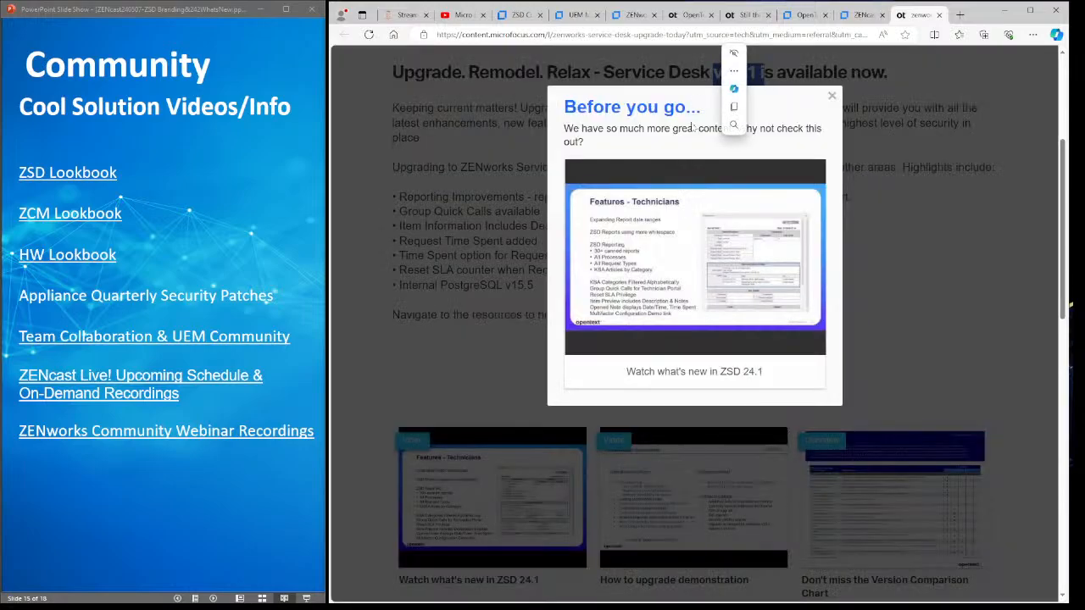
pyautogui.click(831, 96)
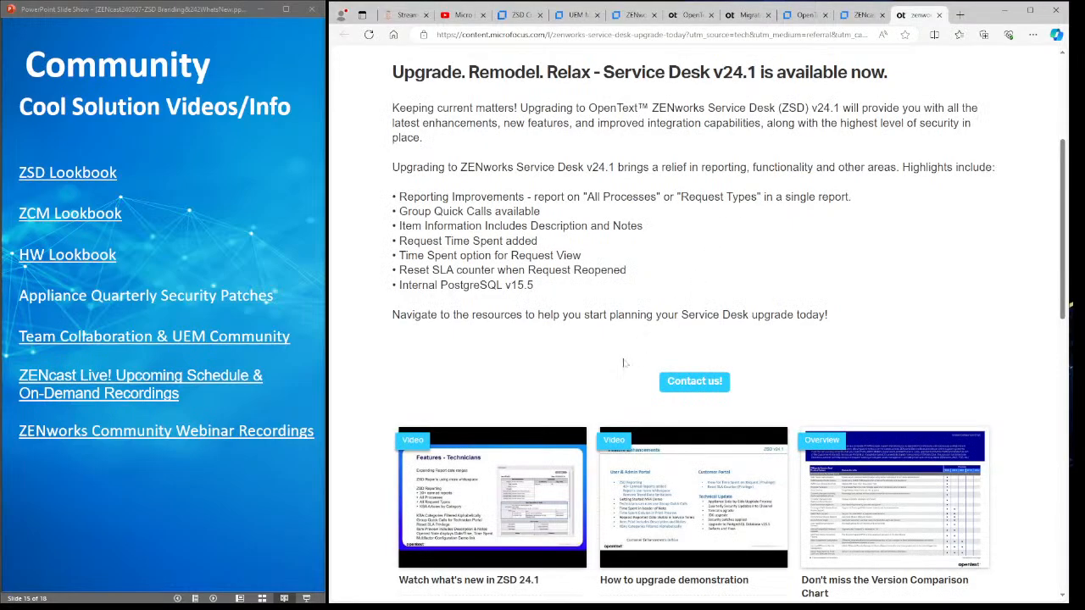
# - Open the ZENworks Service Desk Version Comparison Chart from the resources page
pyautogui.scroll(-4, 612, 364)
pyautogui.scroll(-3, 628, 364)
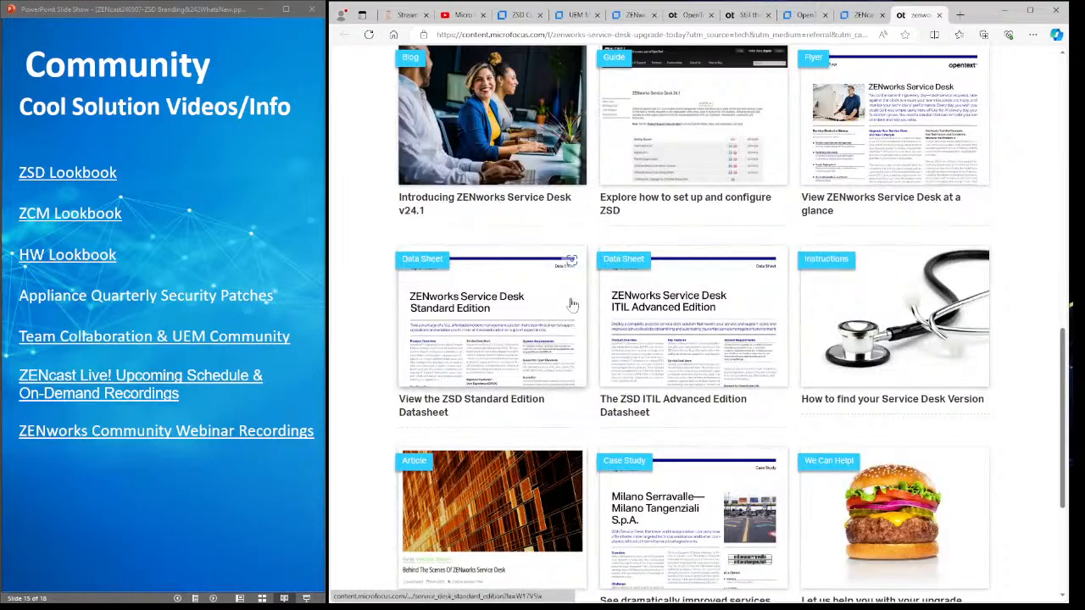
pyautogui.scroll(1, 616, 358)
pyautogui.scroll(2, 616, 358)
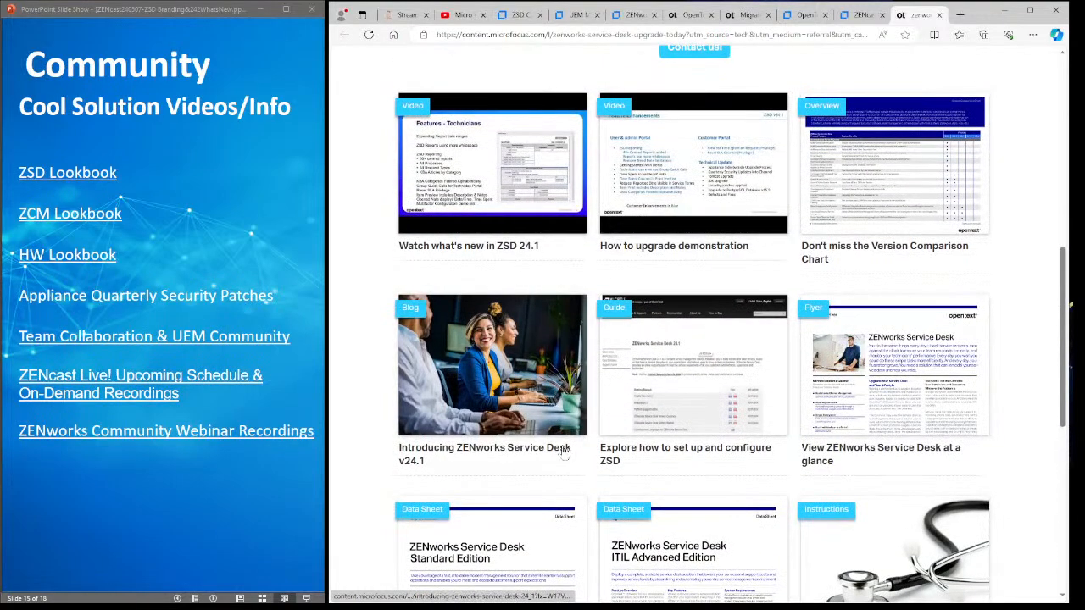
pyautogui.click(843, 200)
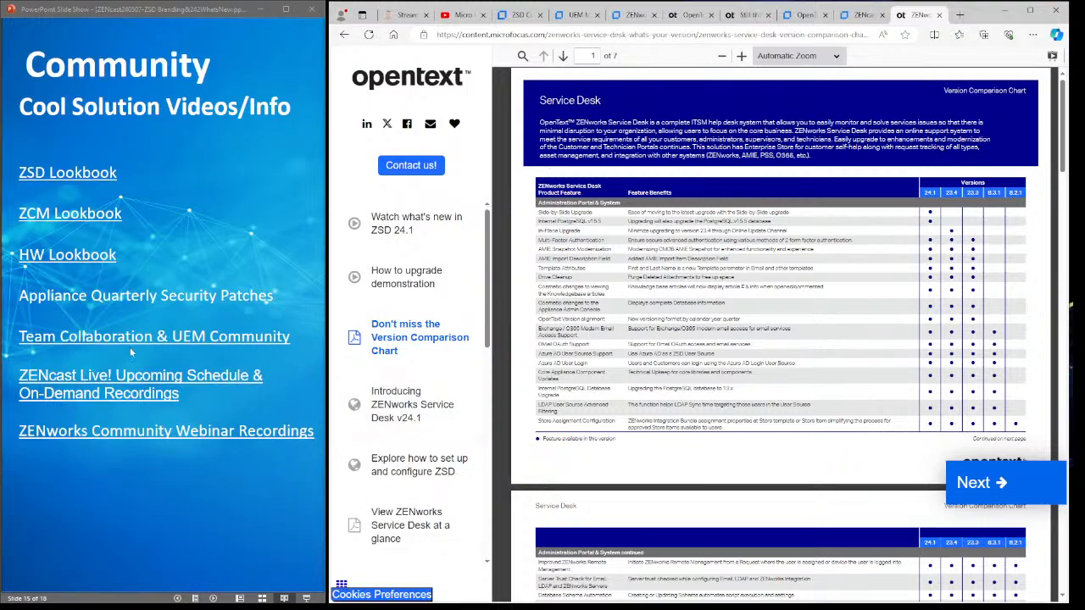
# - Open the Team Collaboration & UEM Community and UEM Monthly Update Call Recordings pages, then advance to slide 17, Next ZENcast
pyautogui.click(140, 338)
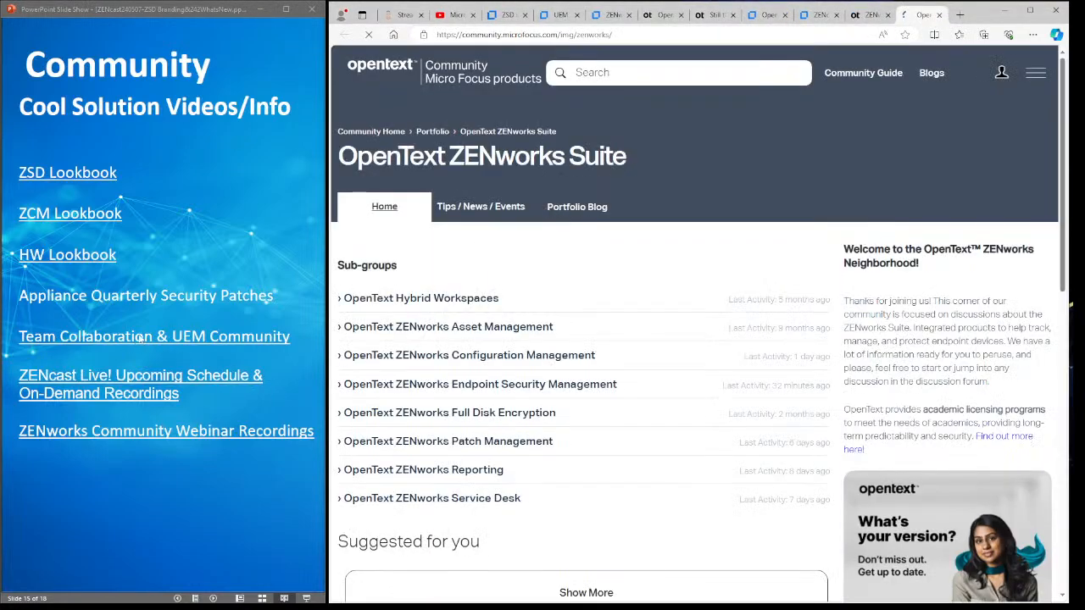
pyautogui.click(111, 438)
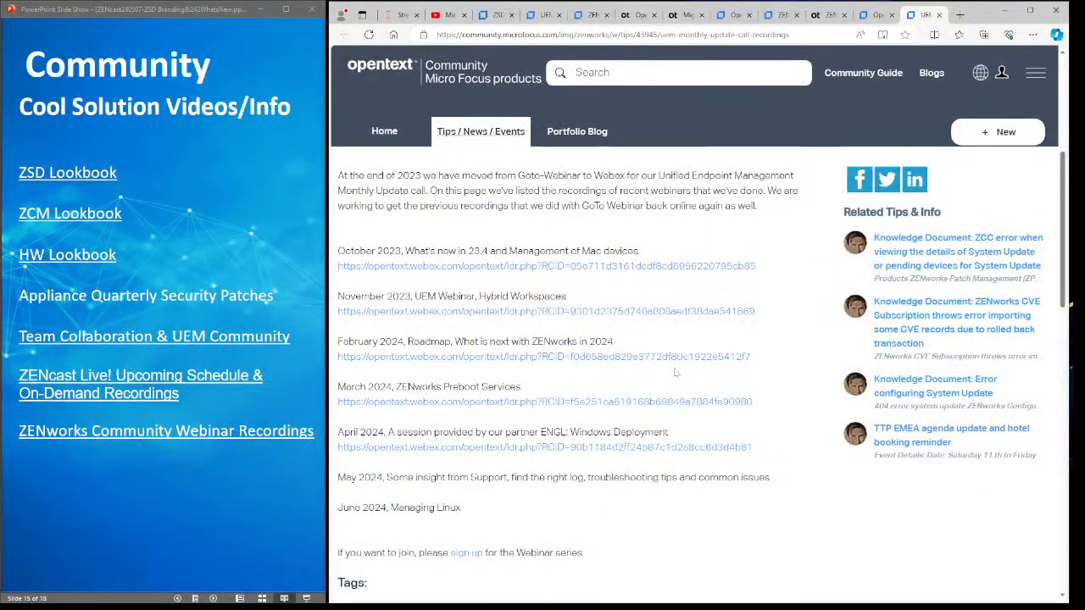
pyautogui.click(152, 508)
pyautogui.click(152, 508)
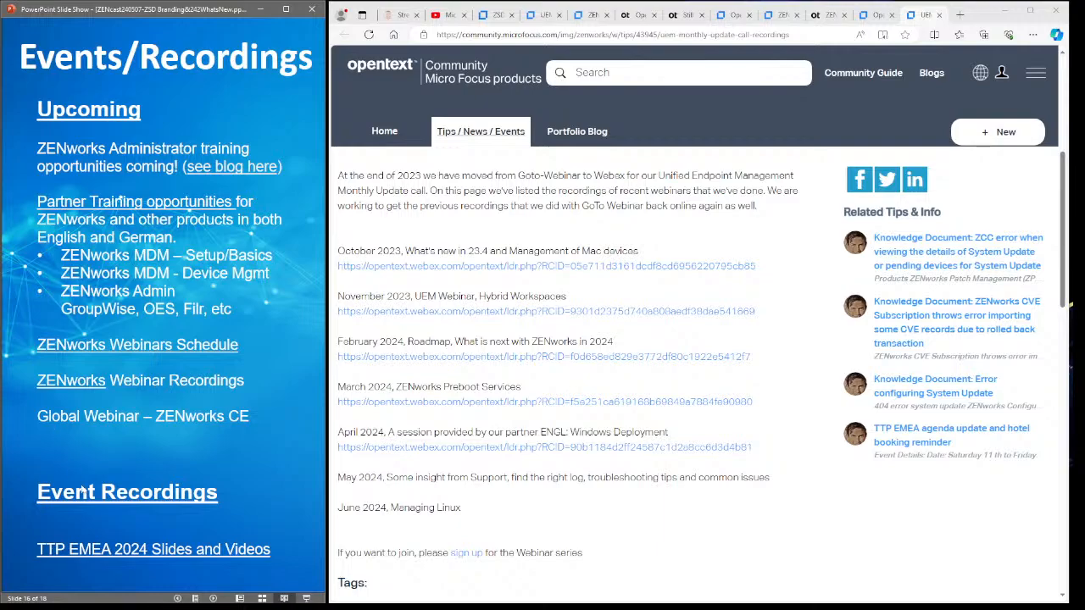
pyautogui.click(252, 457)
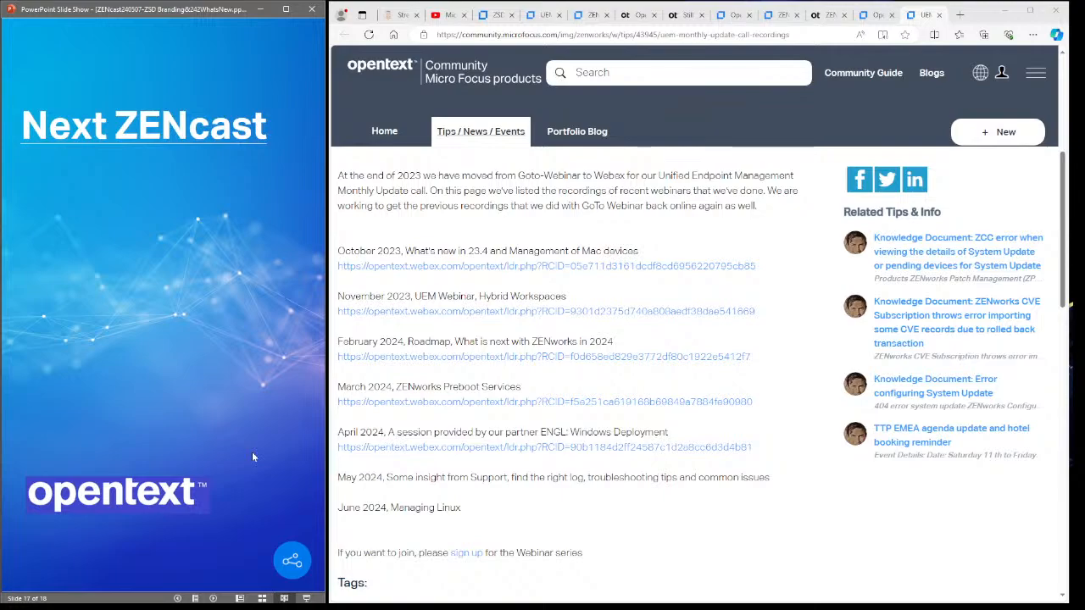